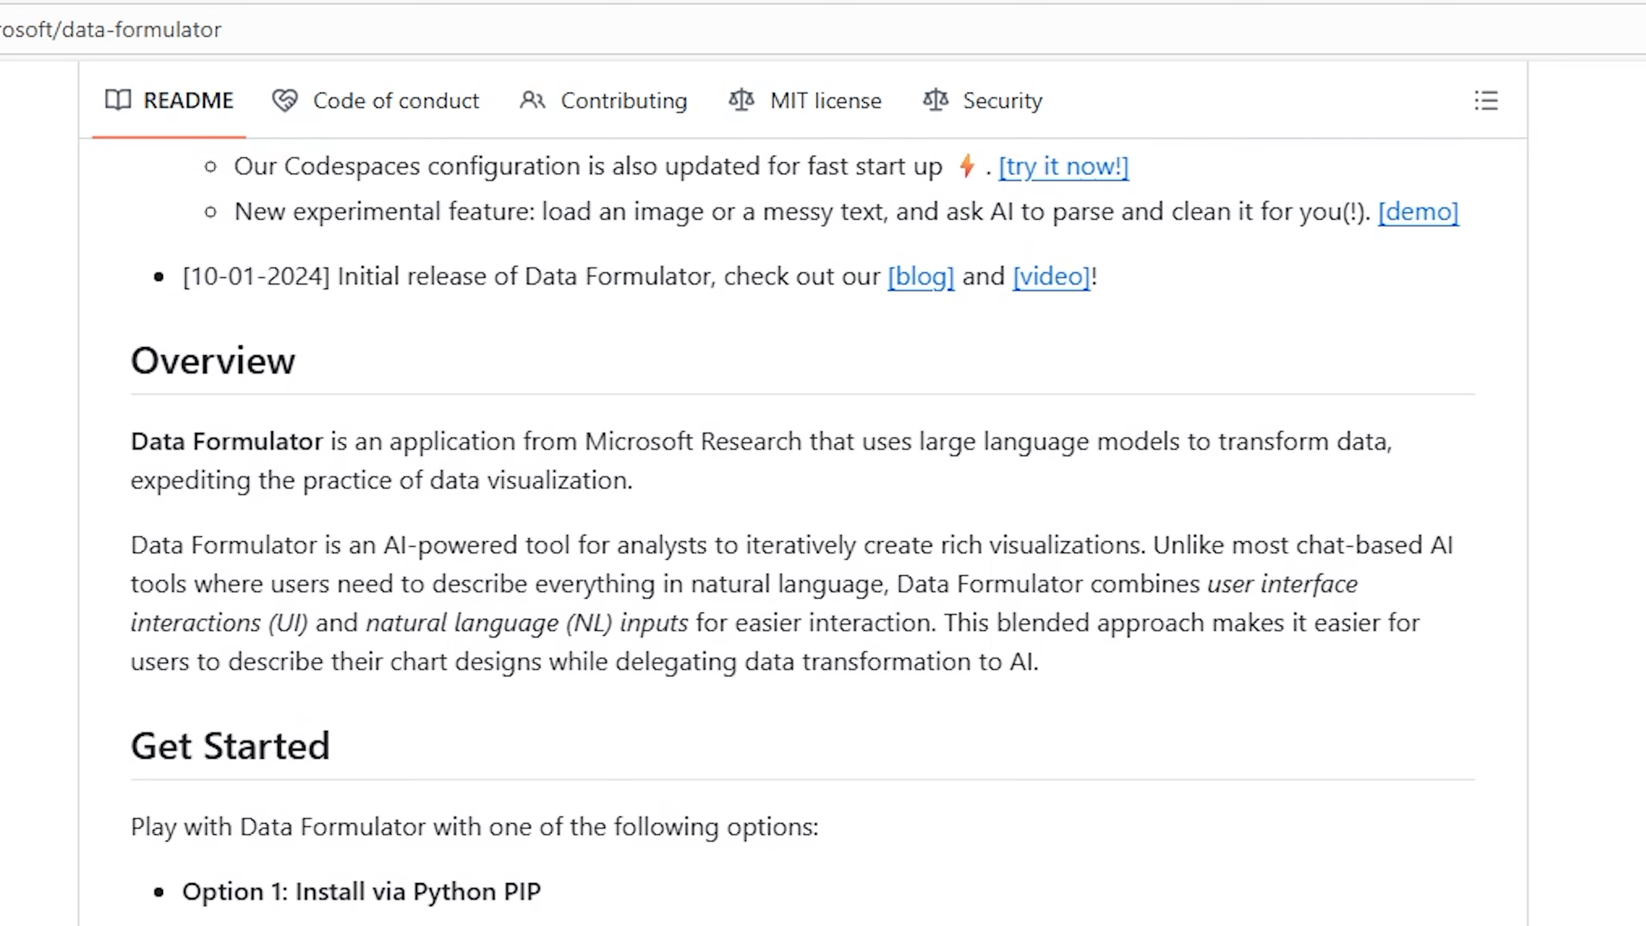
# - Look over the repository page and README, switch to PyCharm and run "pip install data_formulator" in its terminal
pyautogui.scroll(15, 804, 493)
pyautogui.scroll(10, 803, 493)
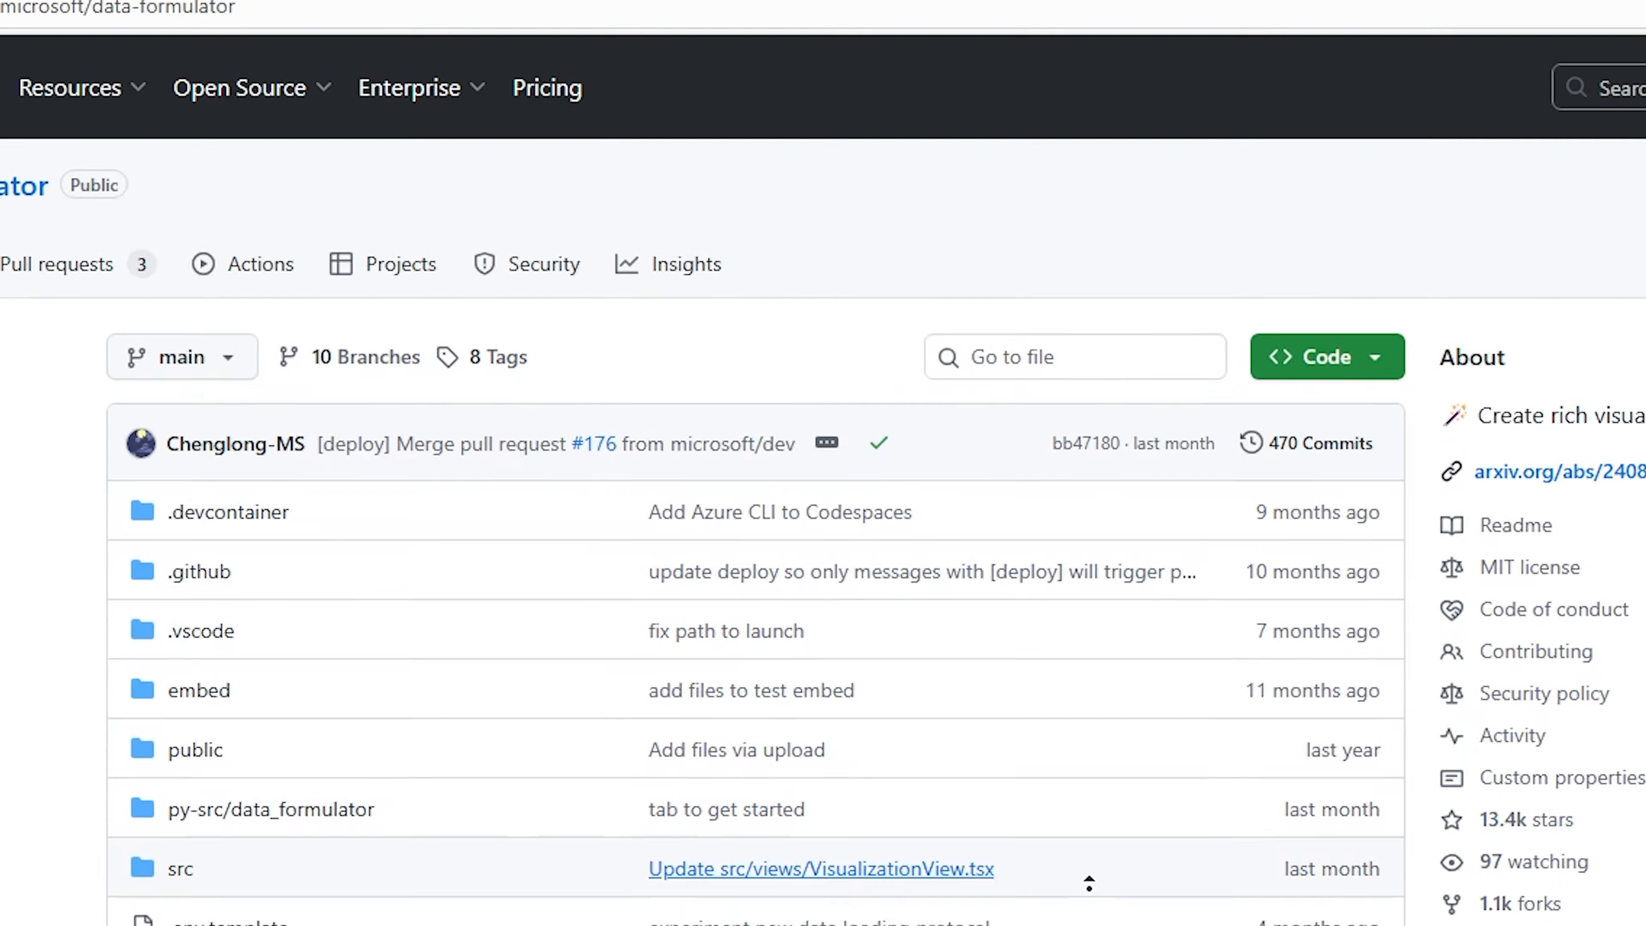
pyautogui.scroll(-1, 1179, 621)
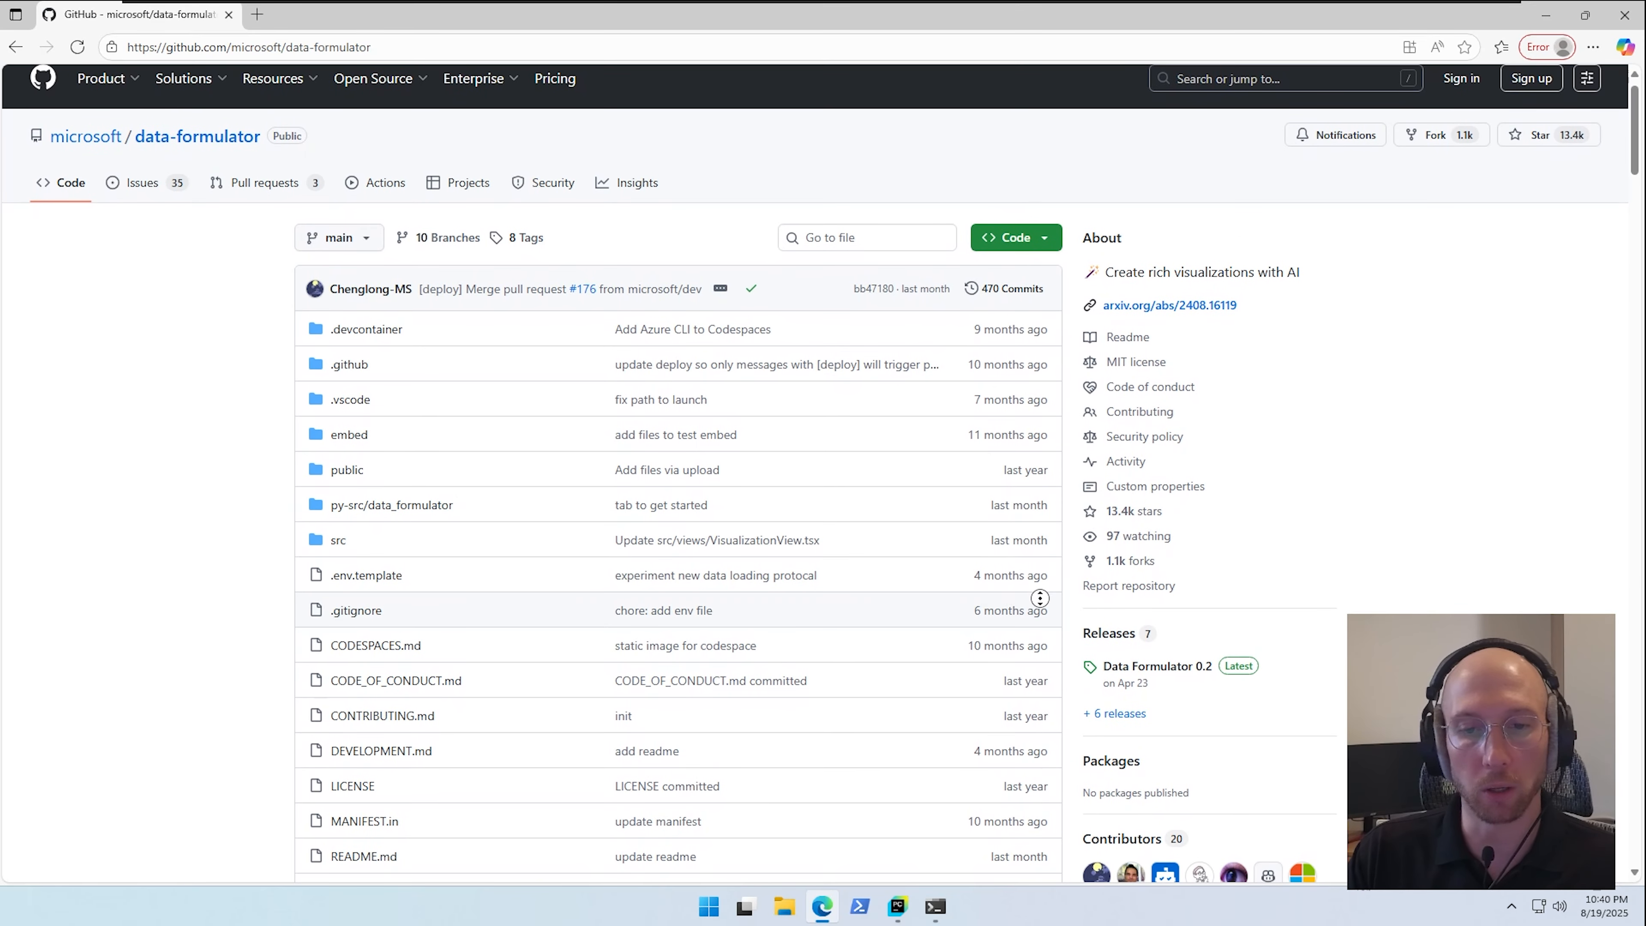
pyautogui.scroll(-20, 1039, 598)
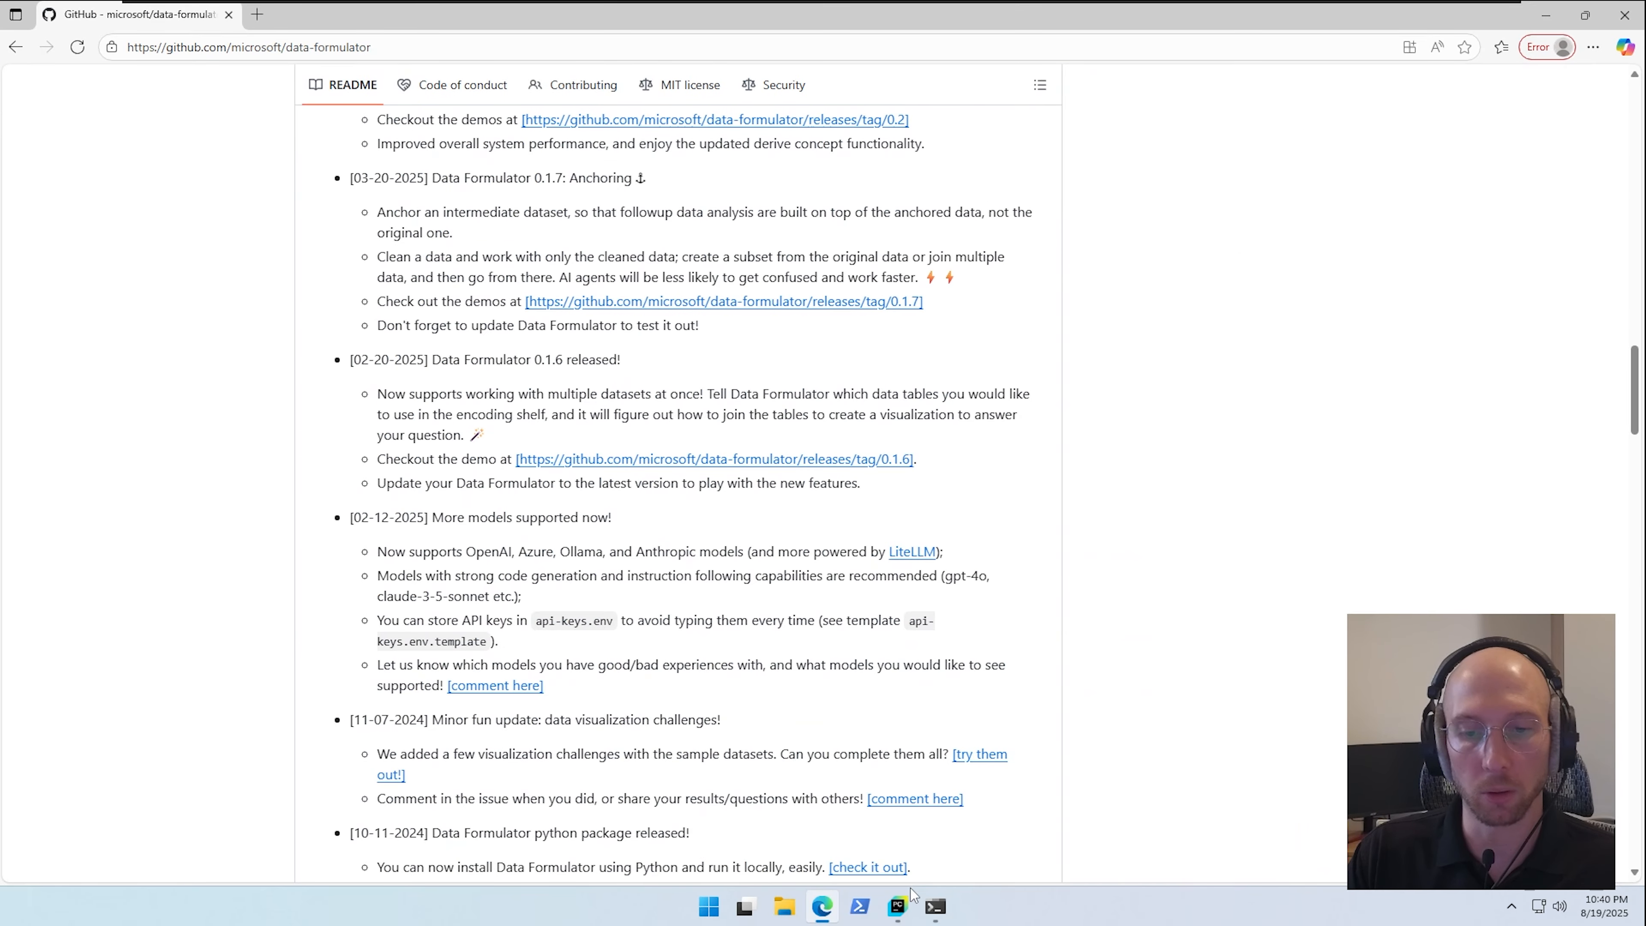
pyautogui.click(900, 905)
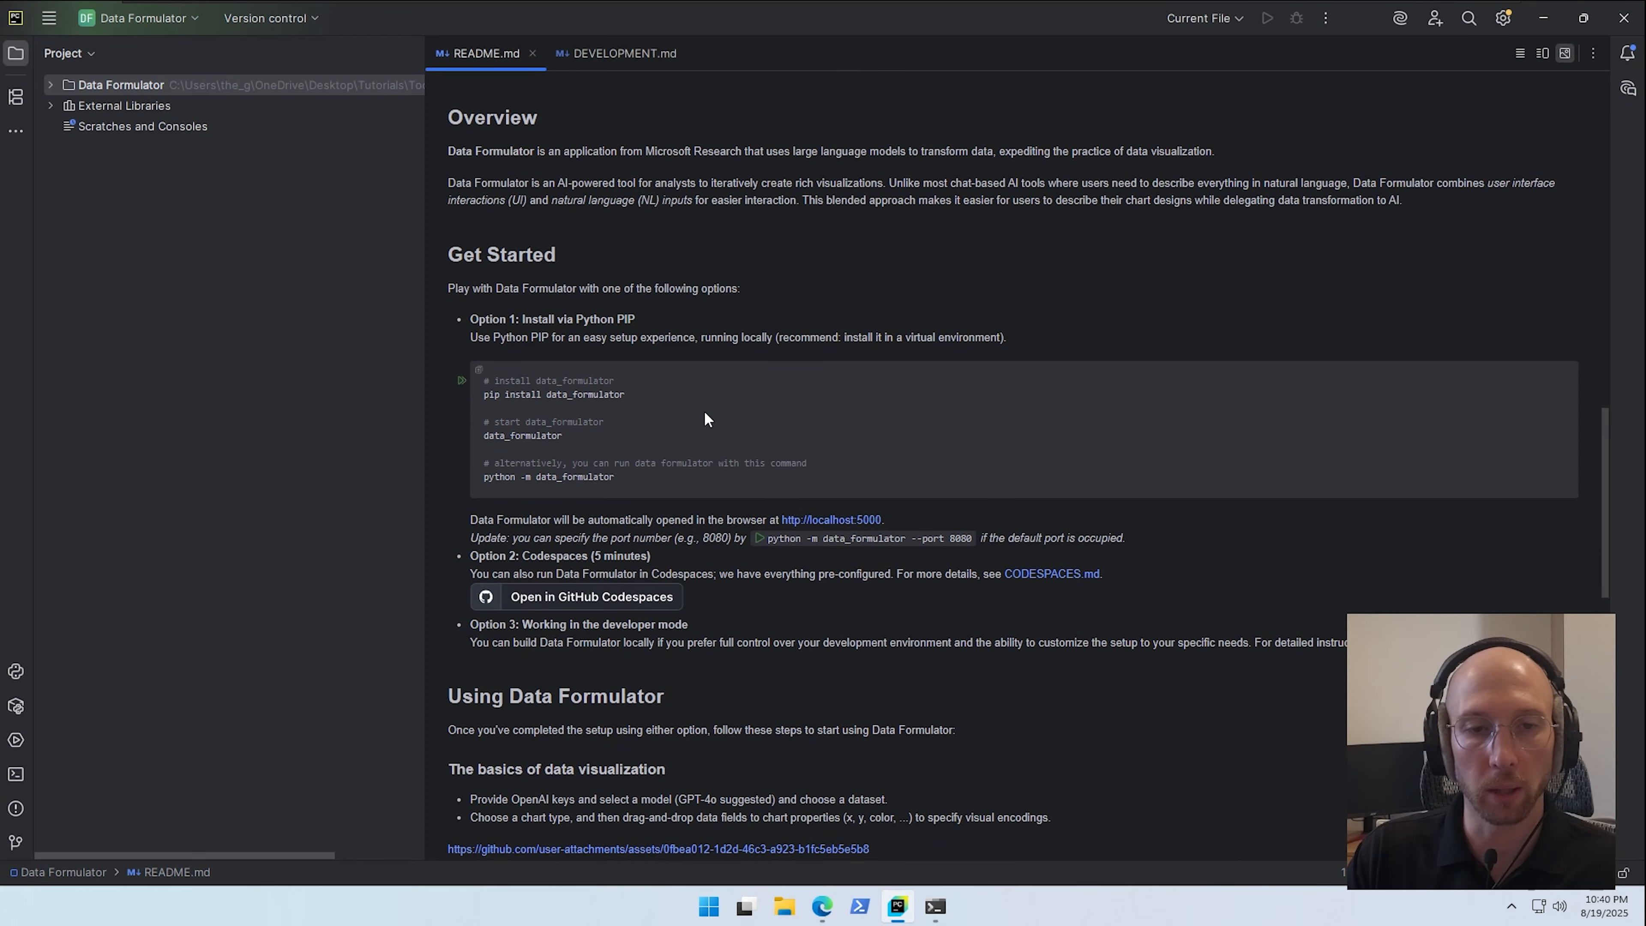
pyautogui.click(15, 774)
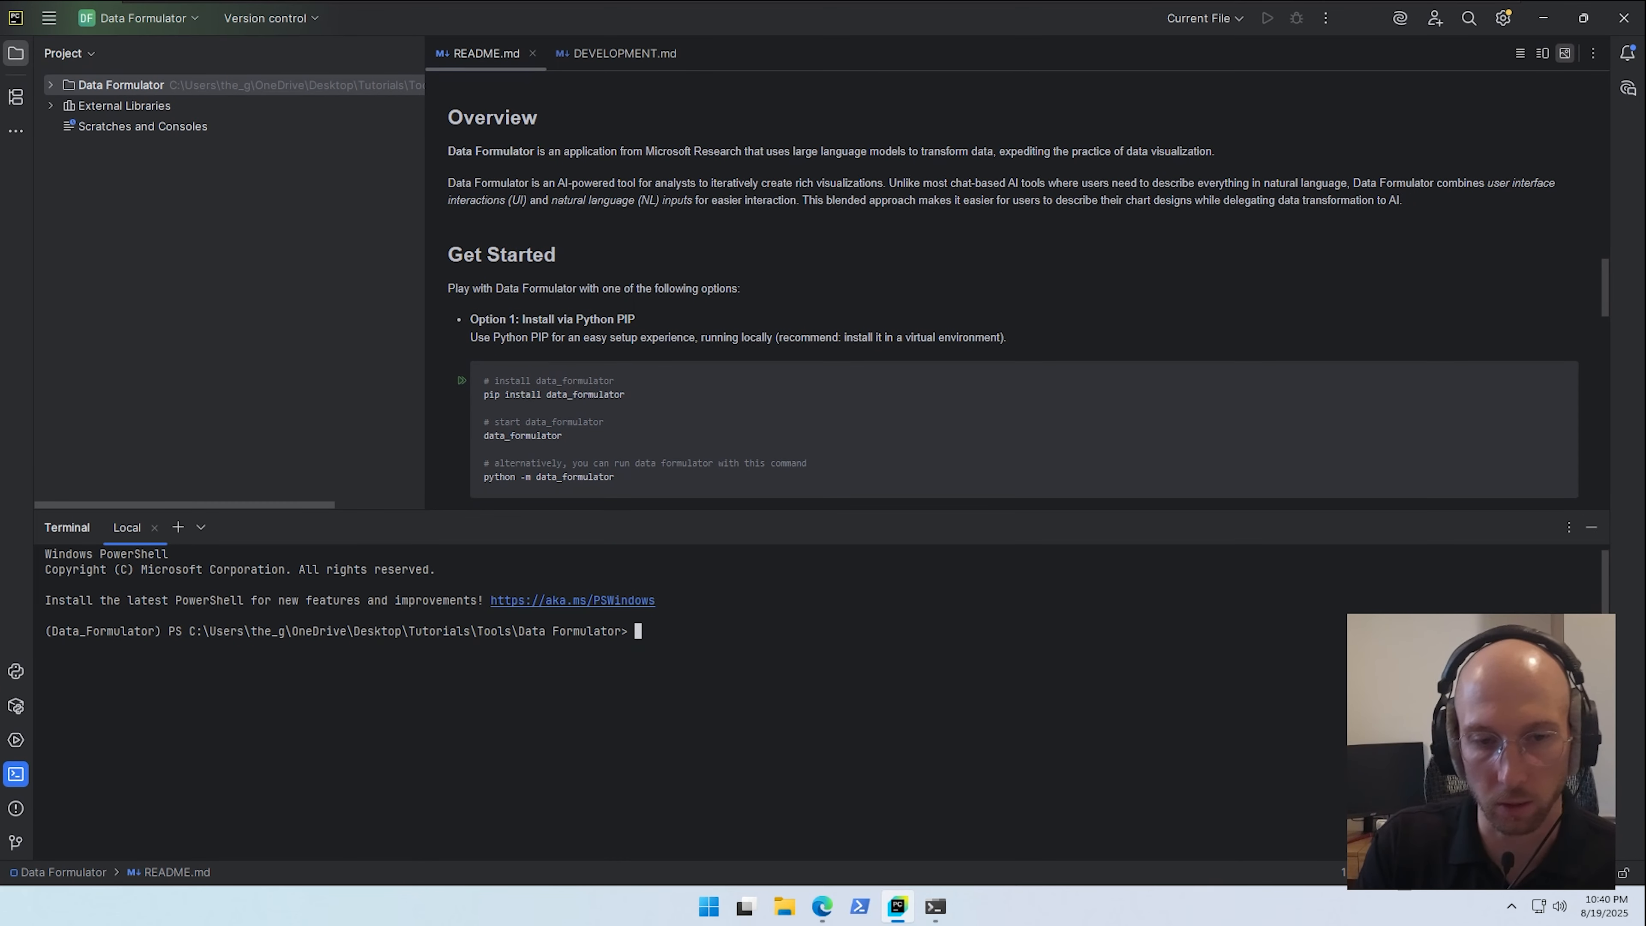
pyautogui.write('pip install data_formulator')
pyautogui.press('Return')
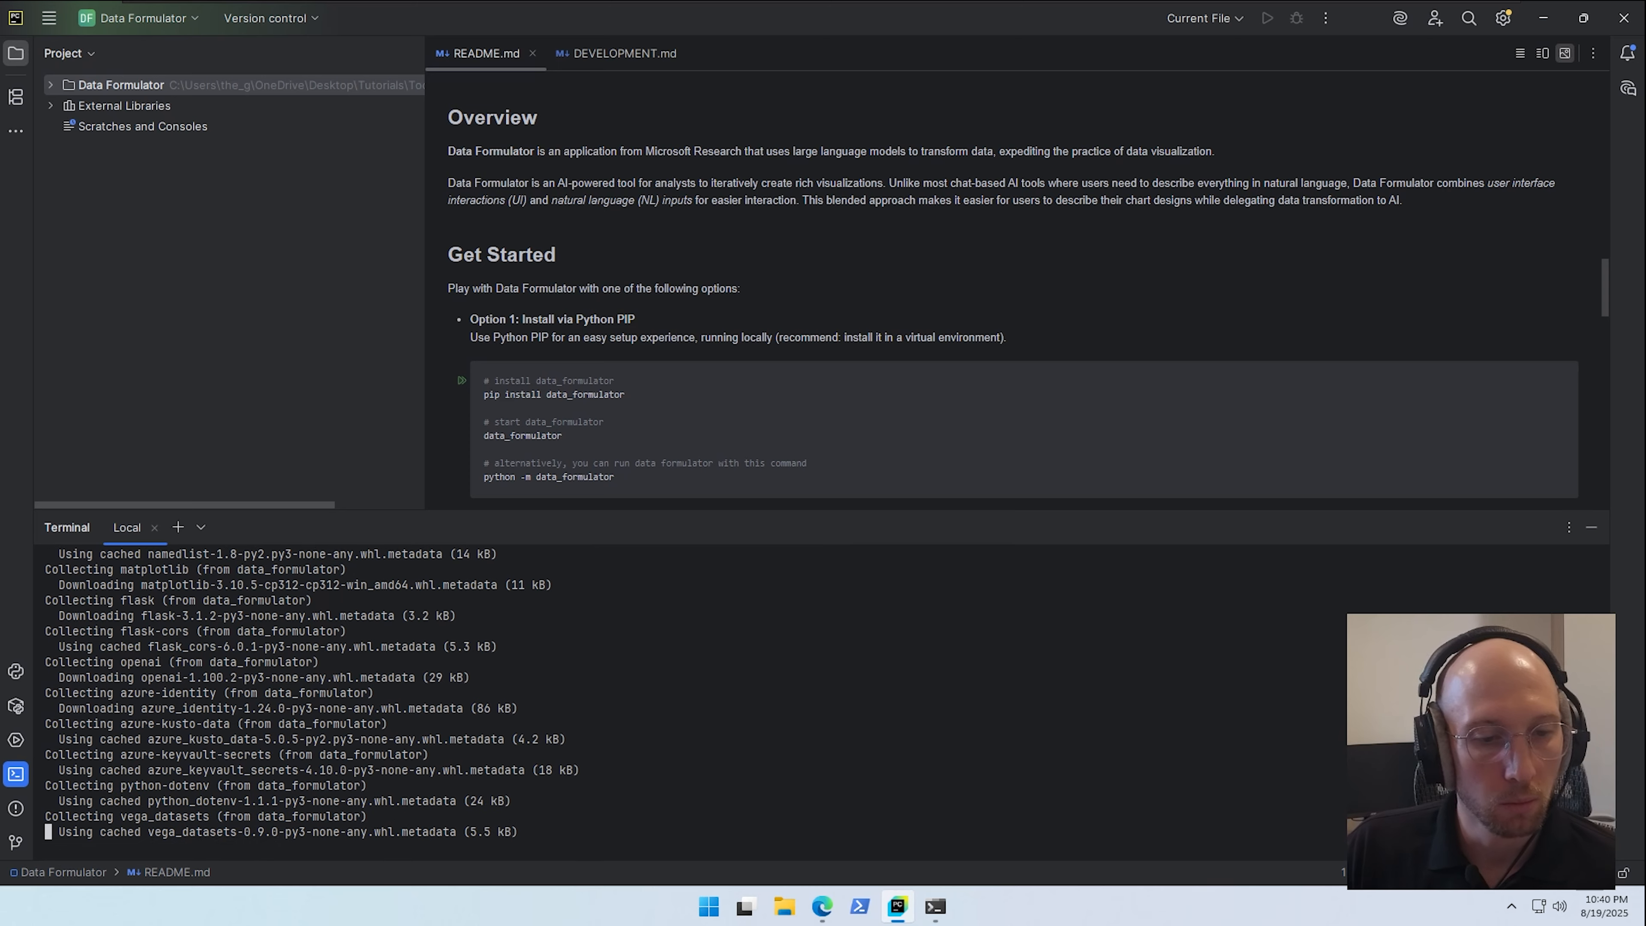
# - Launch Data Formulator from the terminal with "python -m data_formulator" and allow Python through Windows Firewall
pyautogui.scroll(-1, 659, 412)
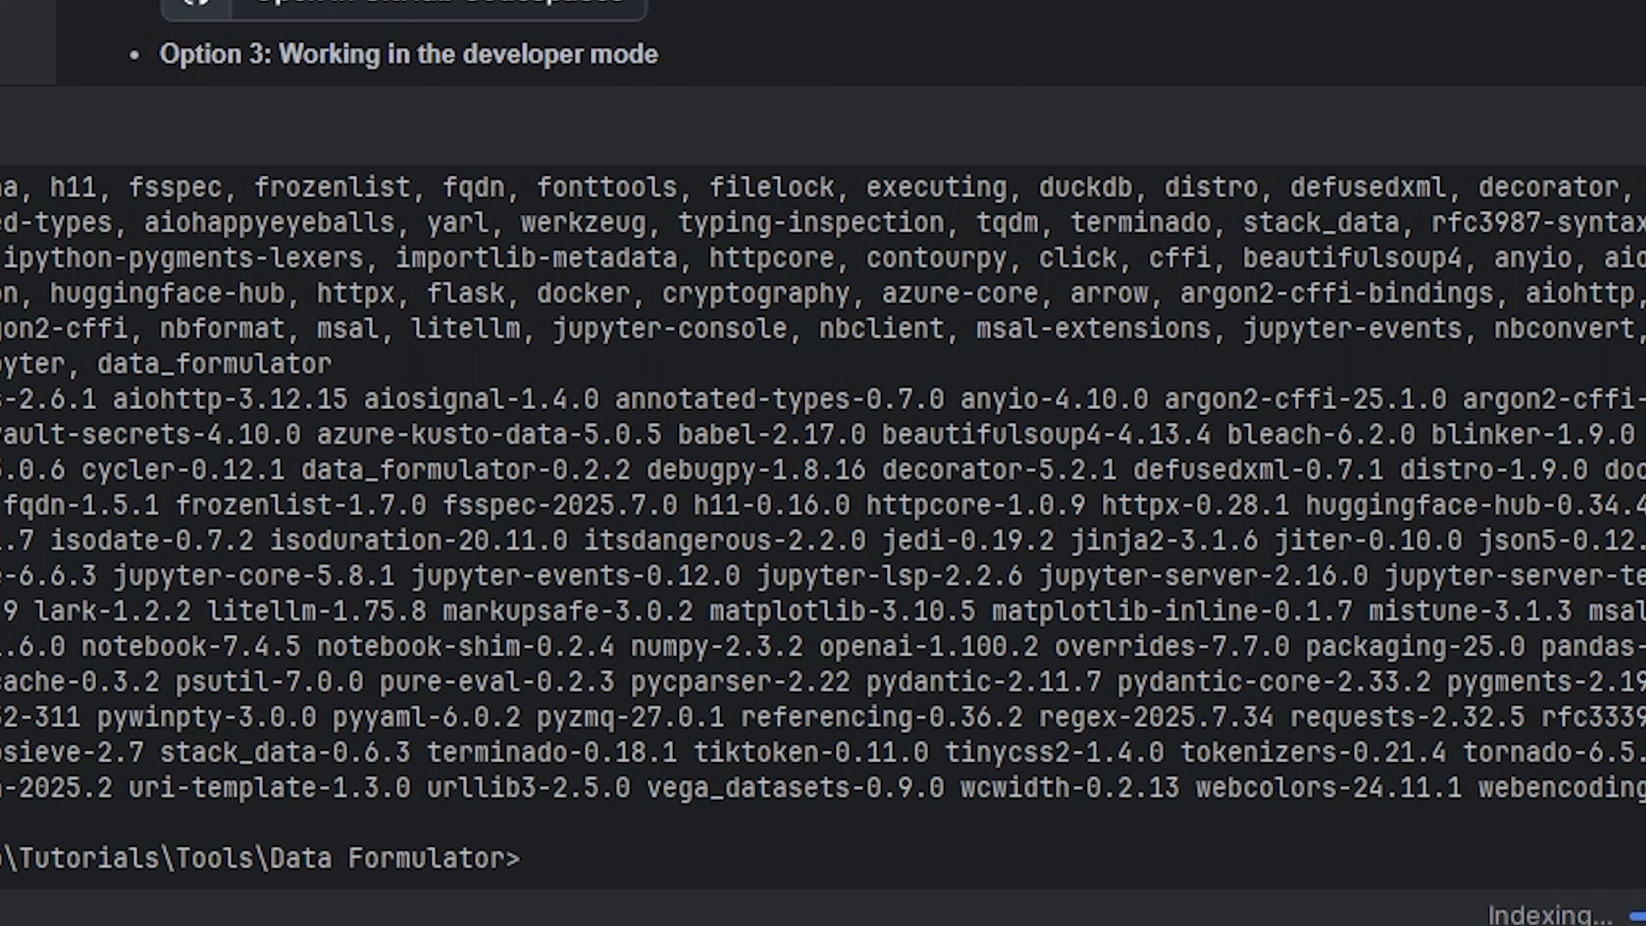
pyautogui.write('python -m data_formula')
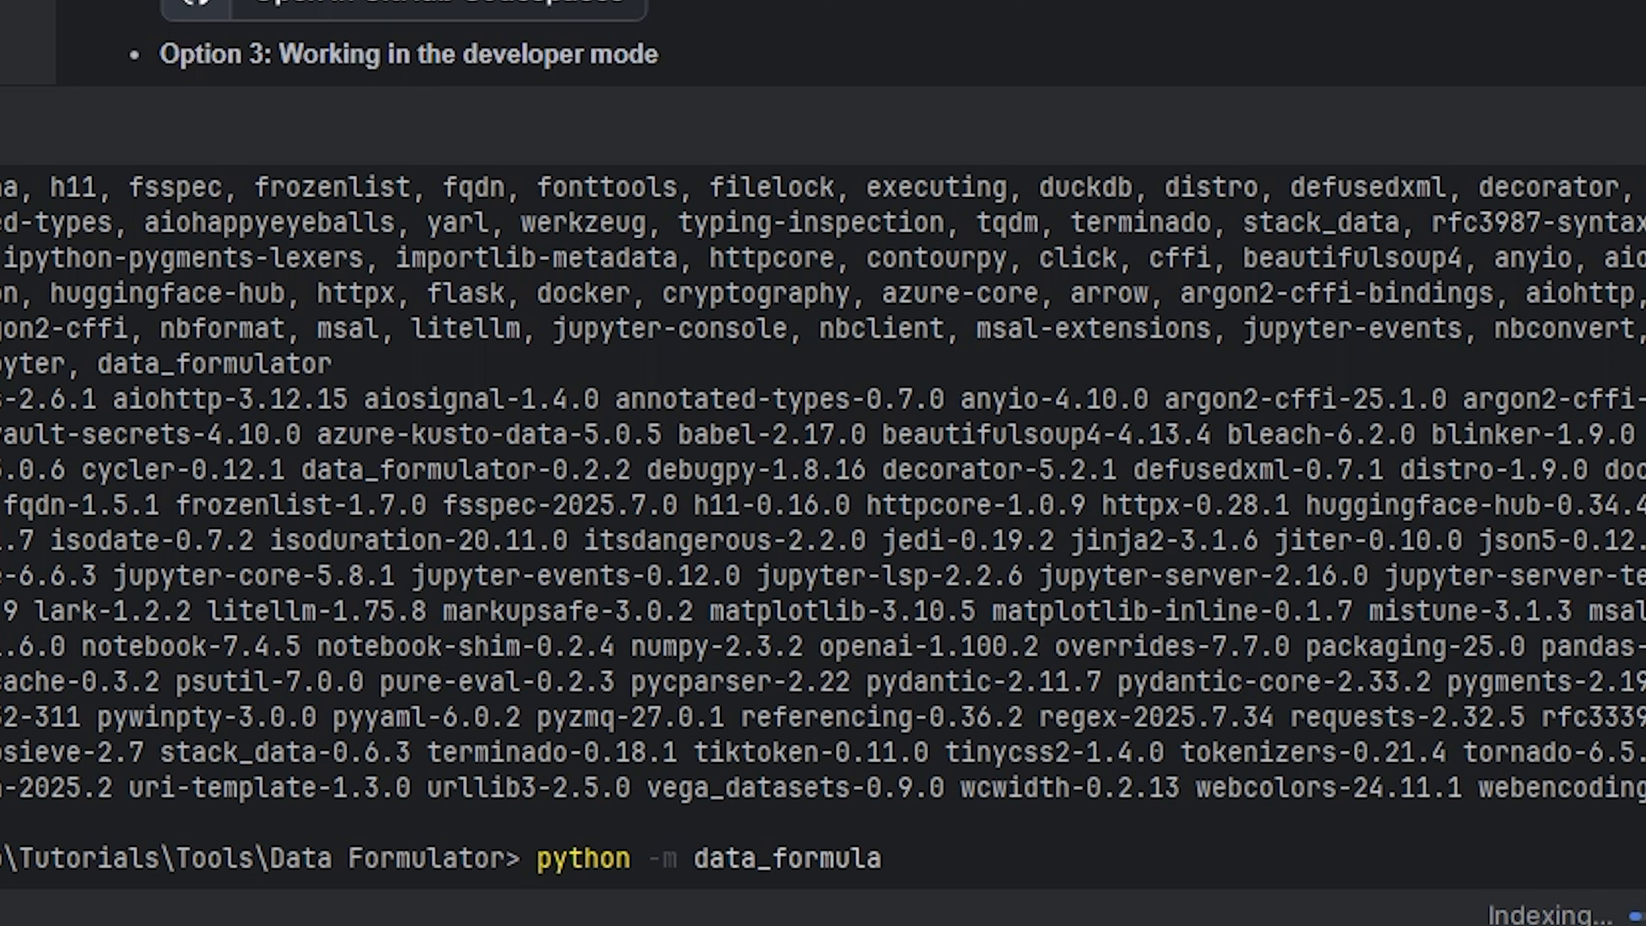
pyautogui.write('tor')
pyautogui.press('Return')
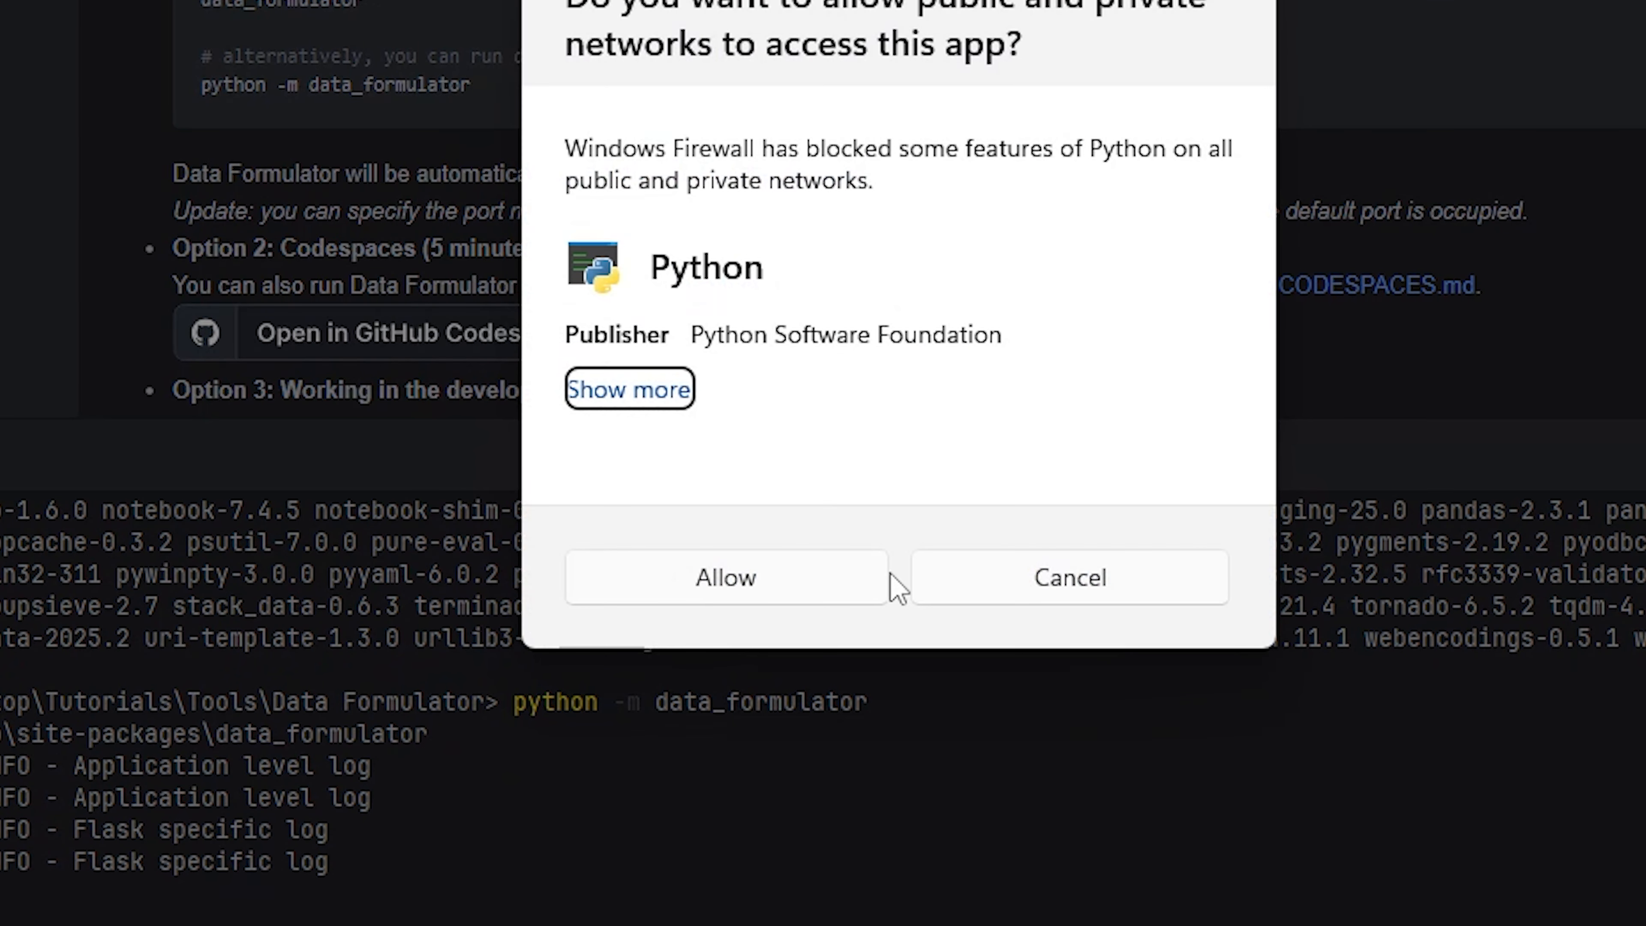
pyautogui.click(682, 577)
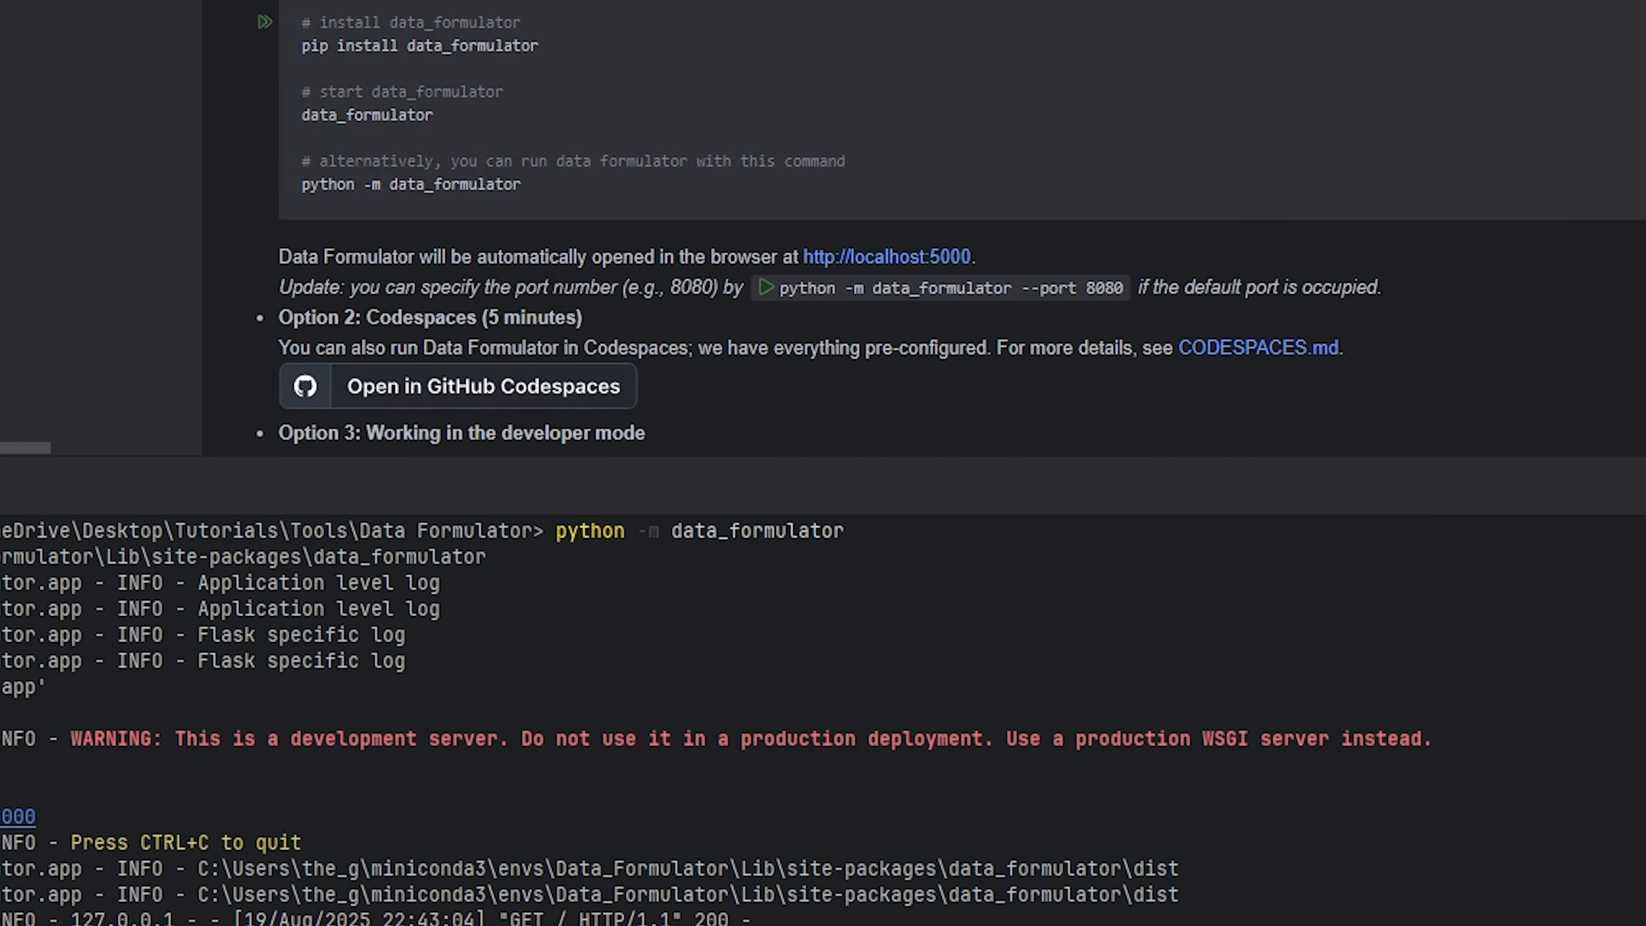
pyautogui.scroll(10, 823, 720)
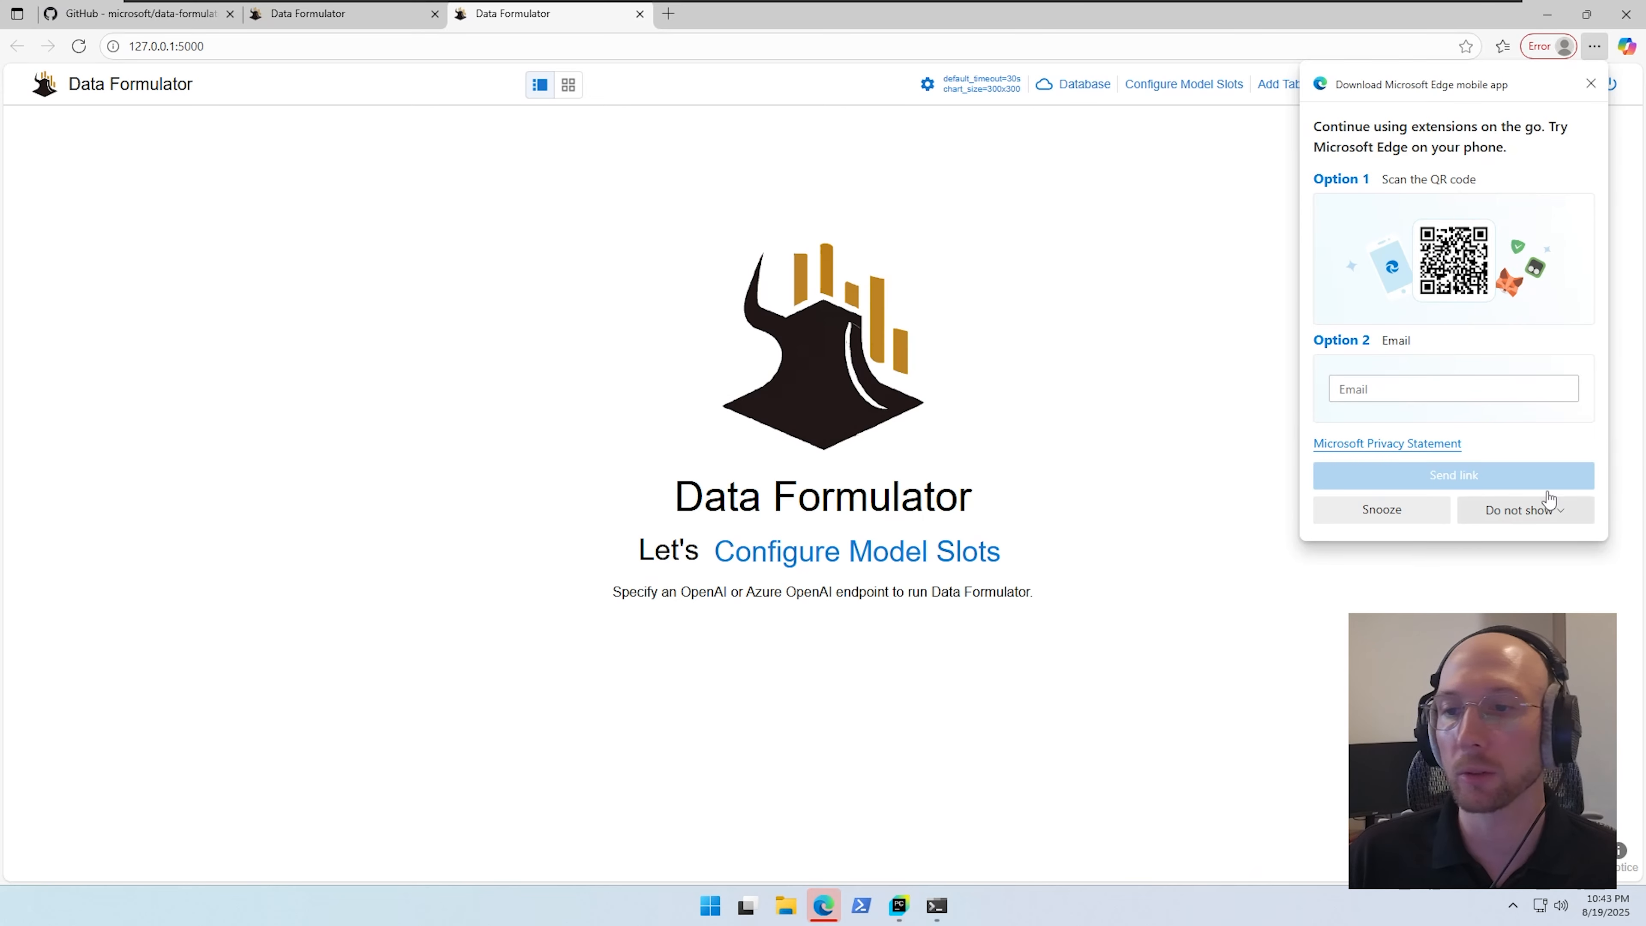
# - Dismiss the Edge mobile app recommendation and close the old localhost:5000 Data Formulator tab, keeping the 127.0.0.1:5000 one
pyautogui.click(1523, 513)
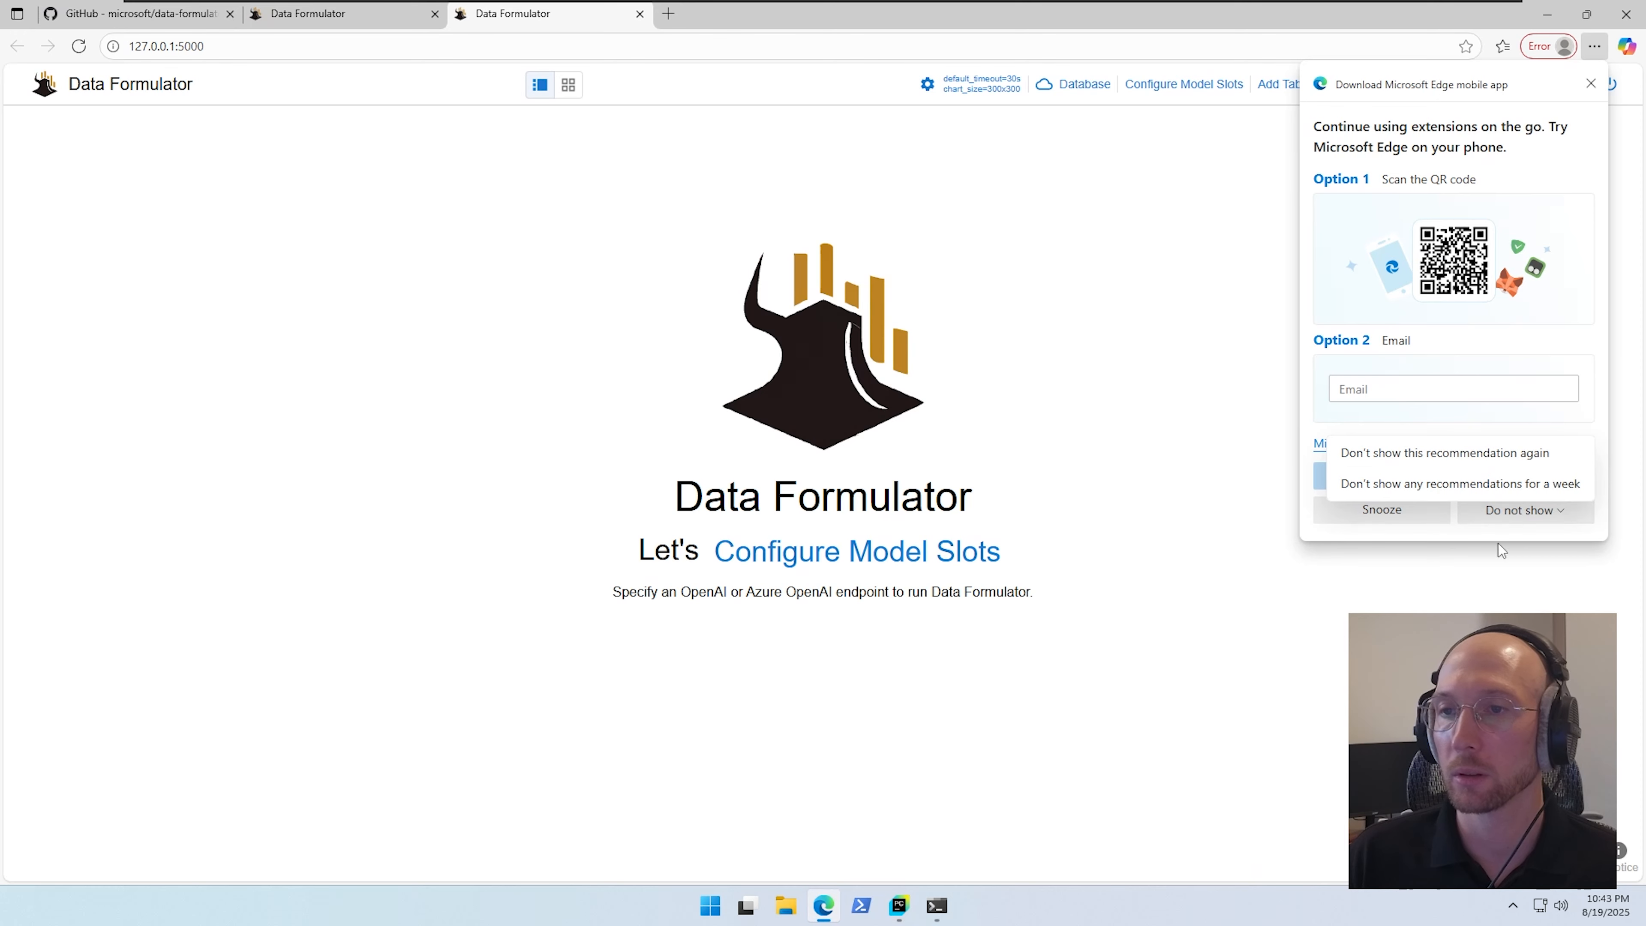
pyautogui.click(1601, 82)
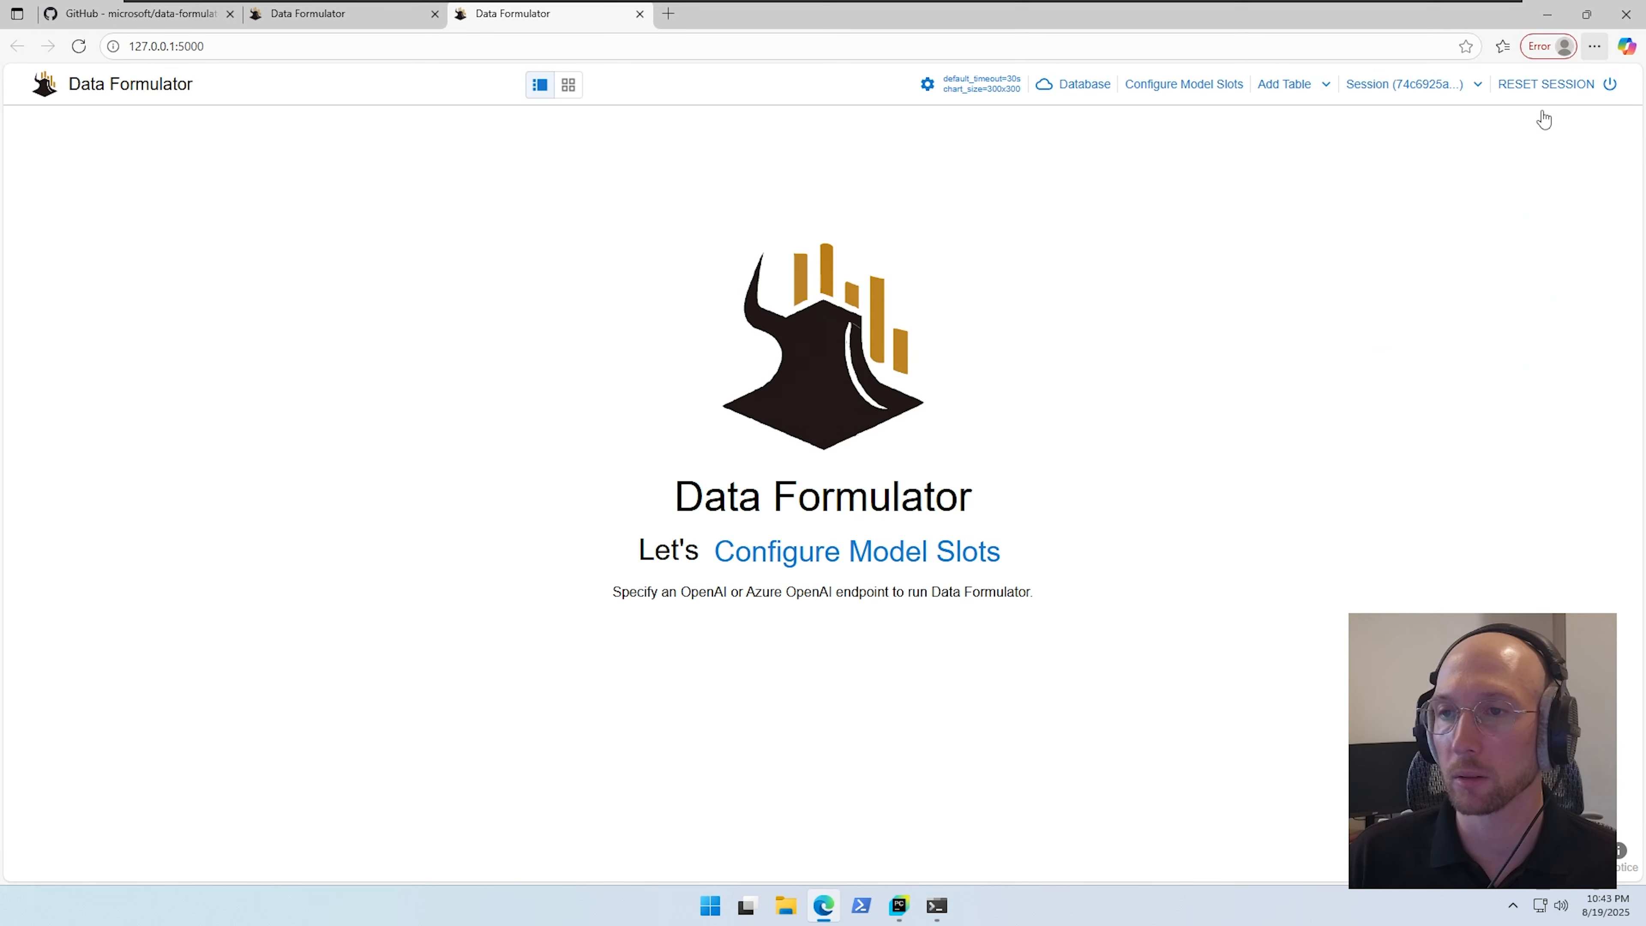
pyautogui.click(324, 14)
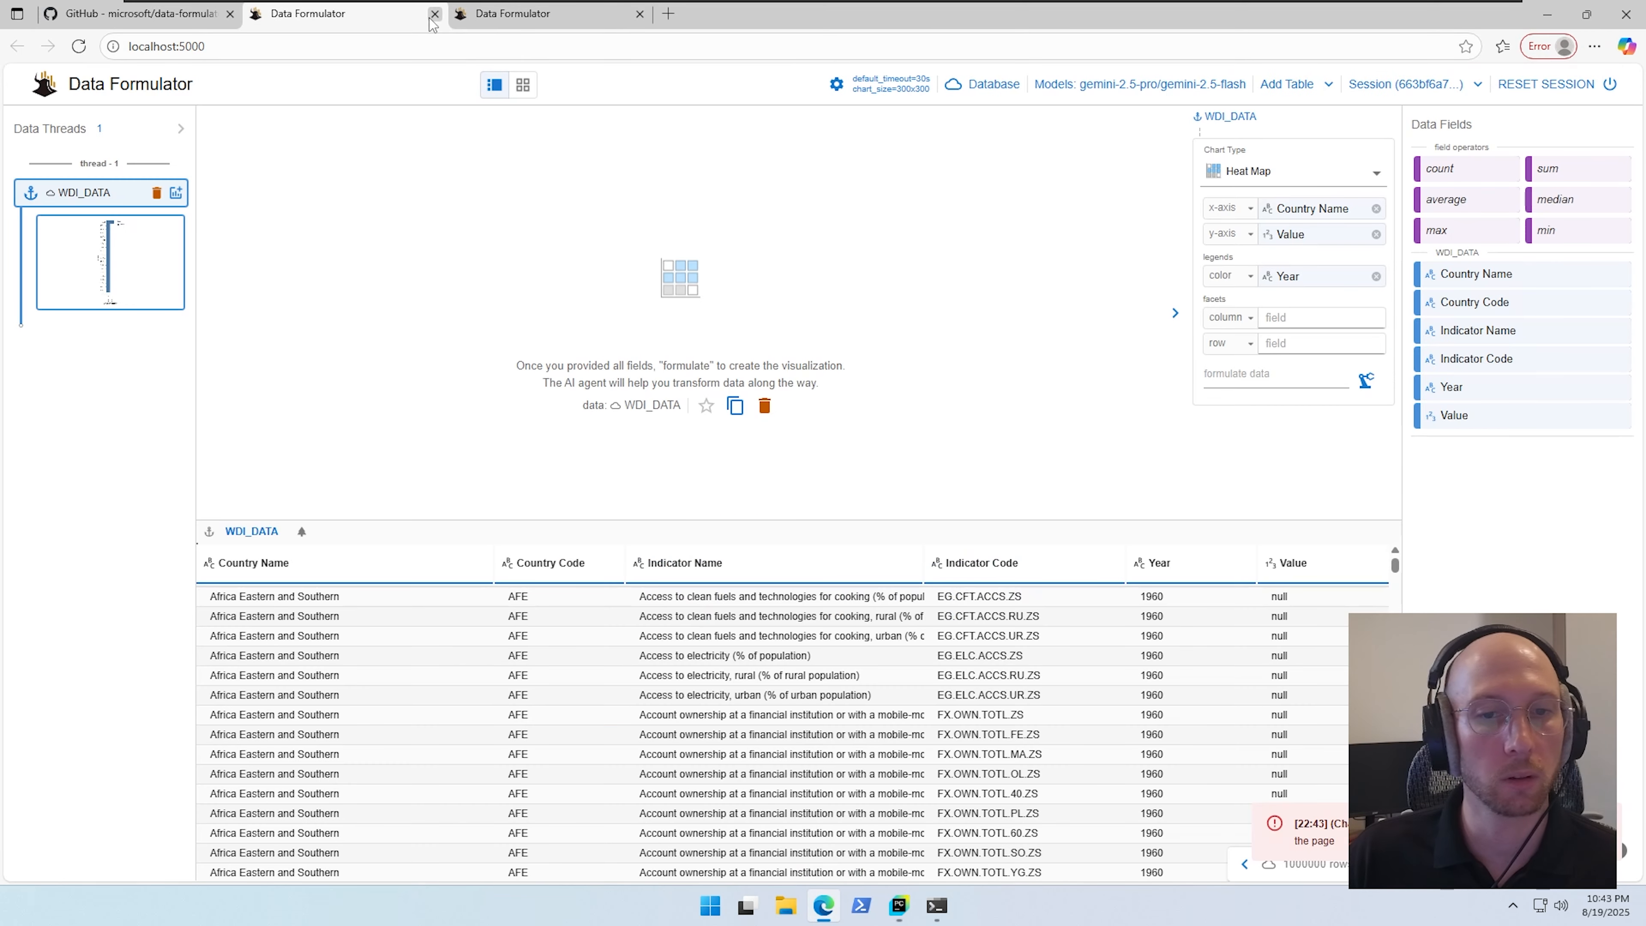
pyautogui.click(515, 14)
pyautogui.click(362, 13)
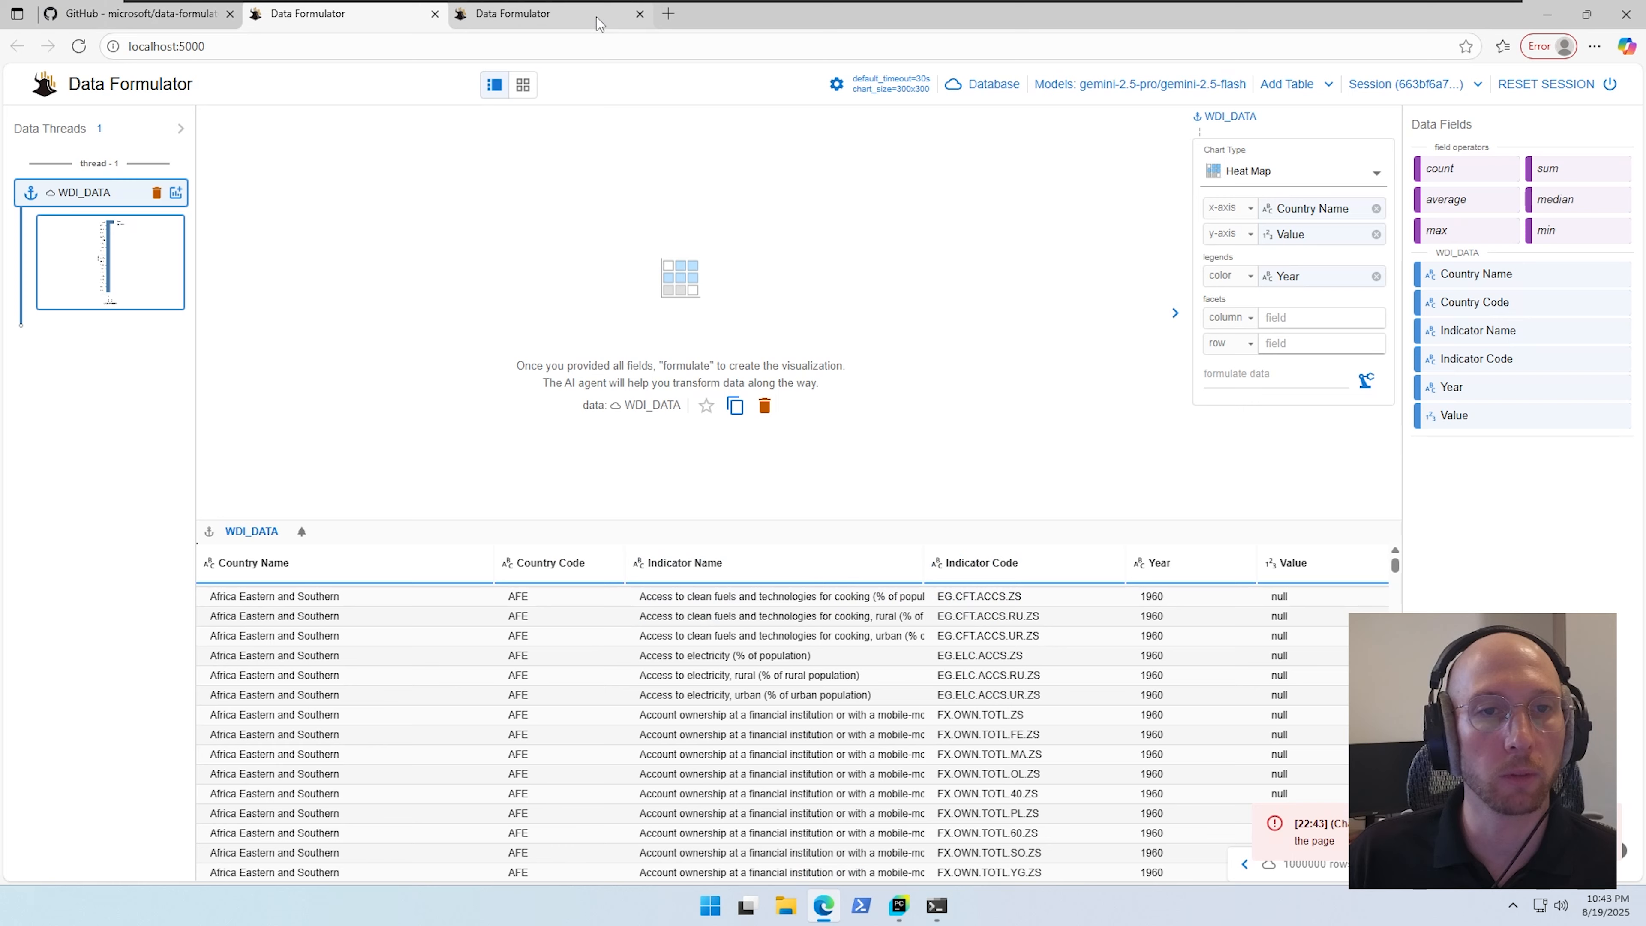
pyautogui.click(567, 14)
pyautogui.click(446, 14)
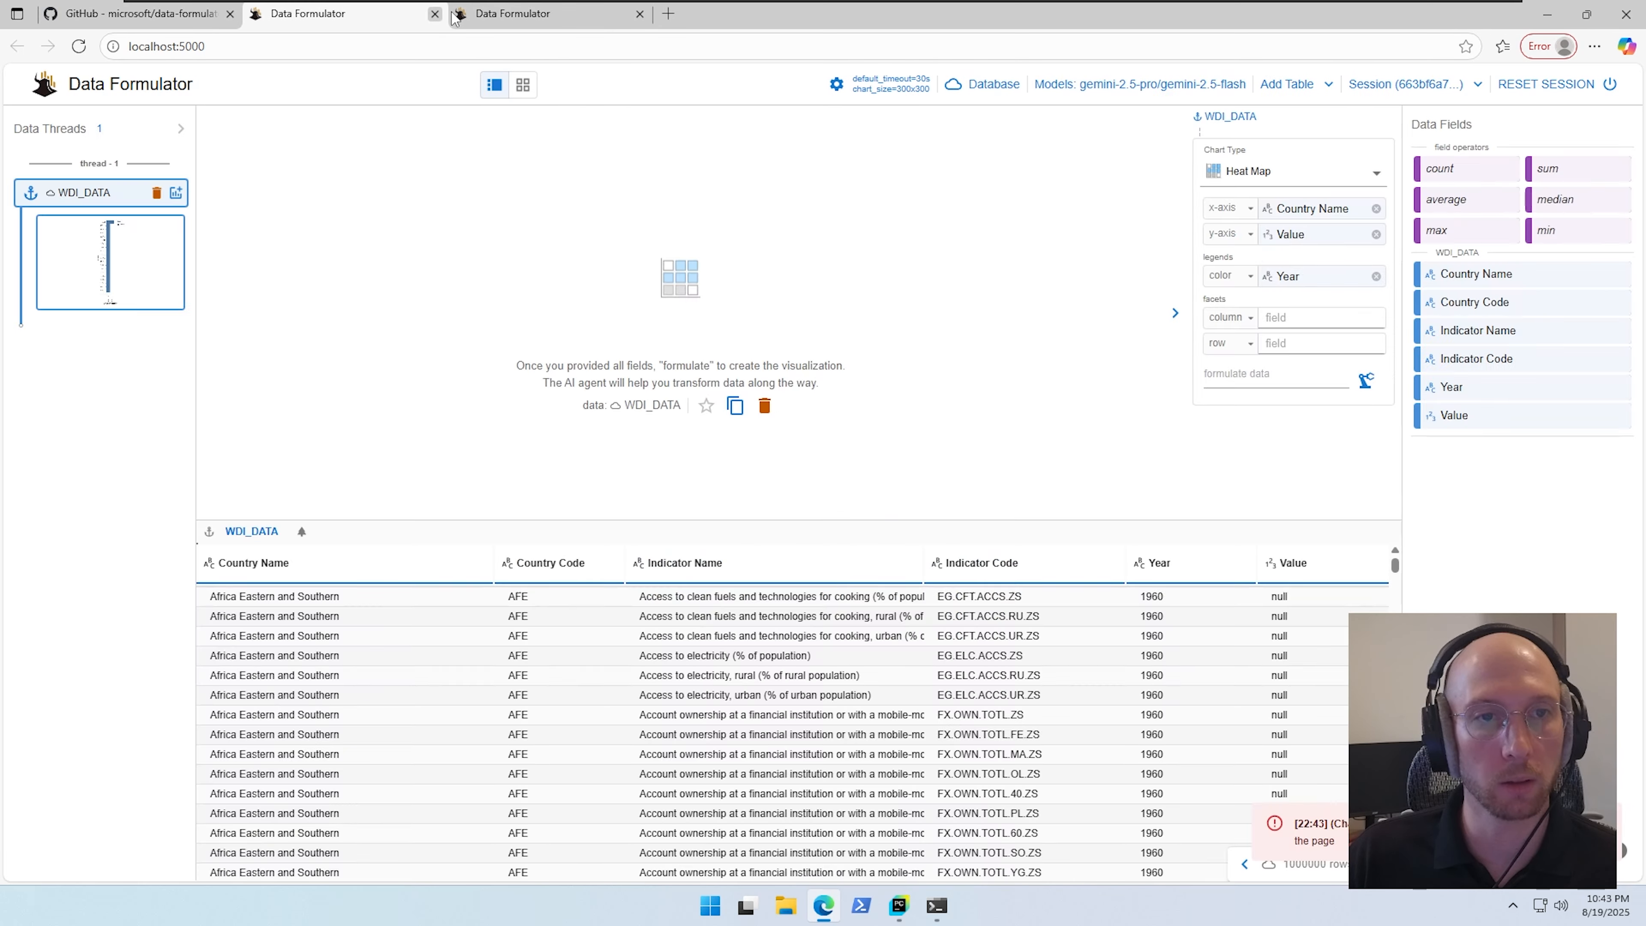
pyautogui.click(434, 13)
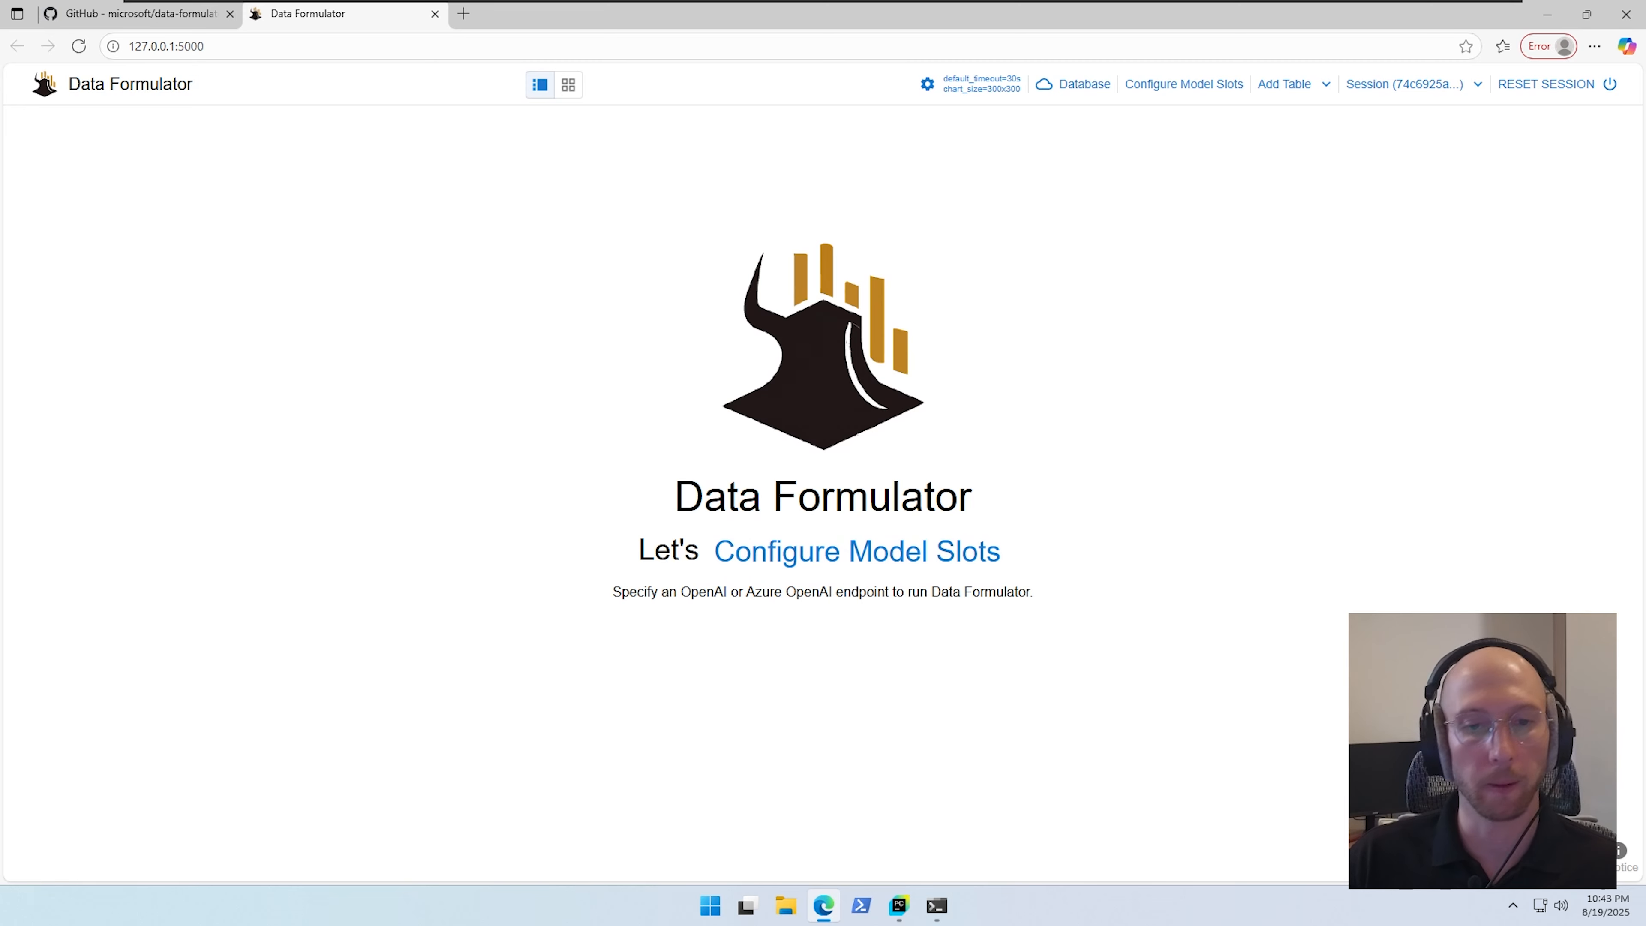
# - Open the model slot configuration and choose gemini as the provider for a new available model
pyautogui.click(881, 557)
pyautogui.click(544, 395)
pyautogui.click(946, 401)
pyautogui.click(946, 401)
pyautogui.click(444, 409)
pyautogui.click(397, 568)
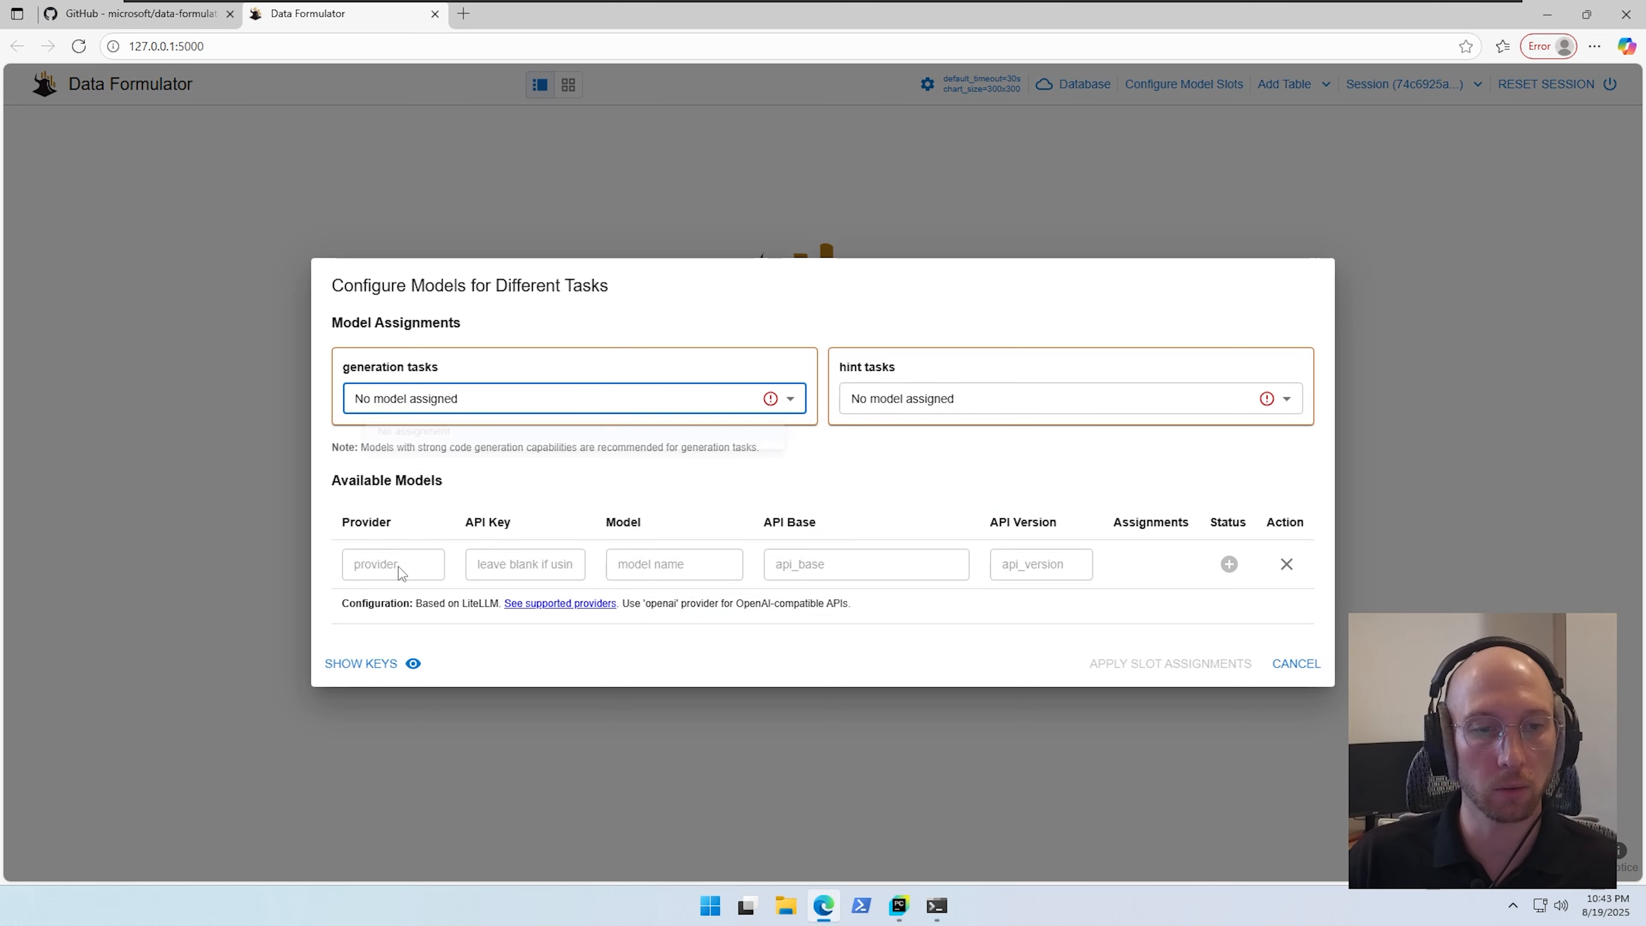
pyautogui.click(418, 576)
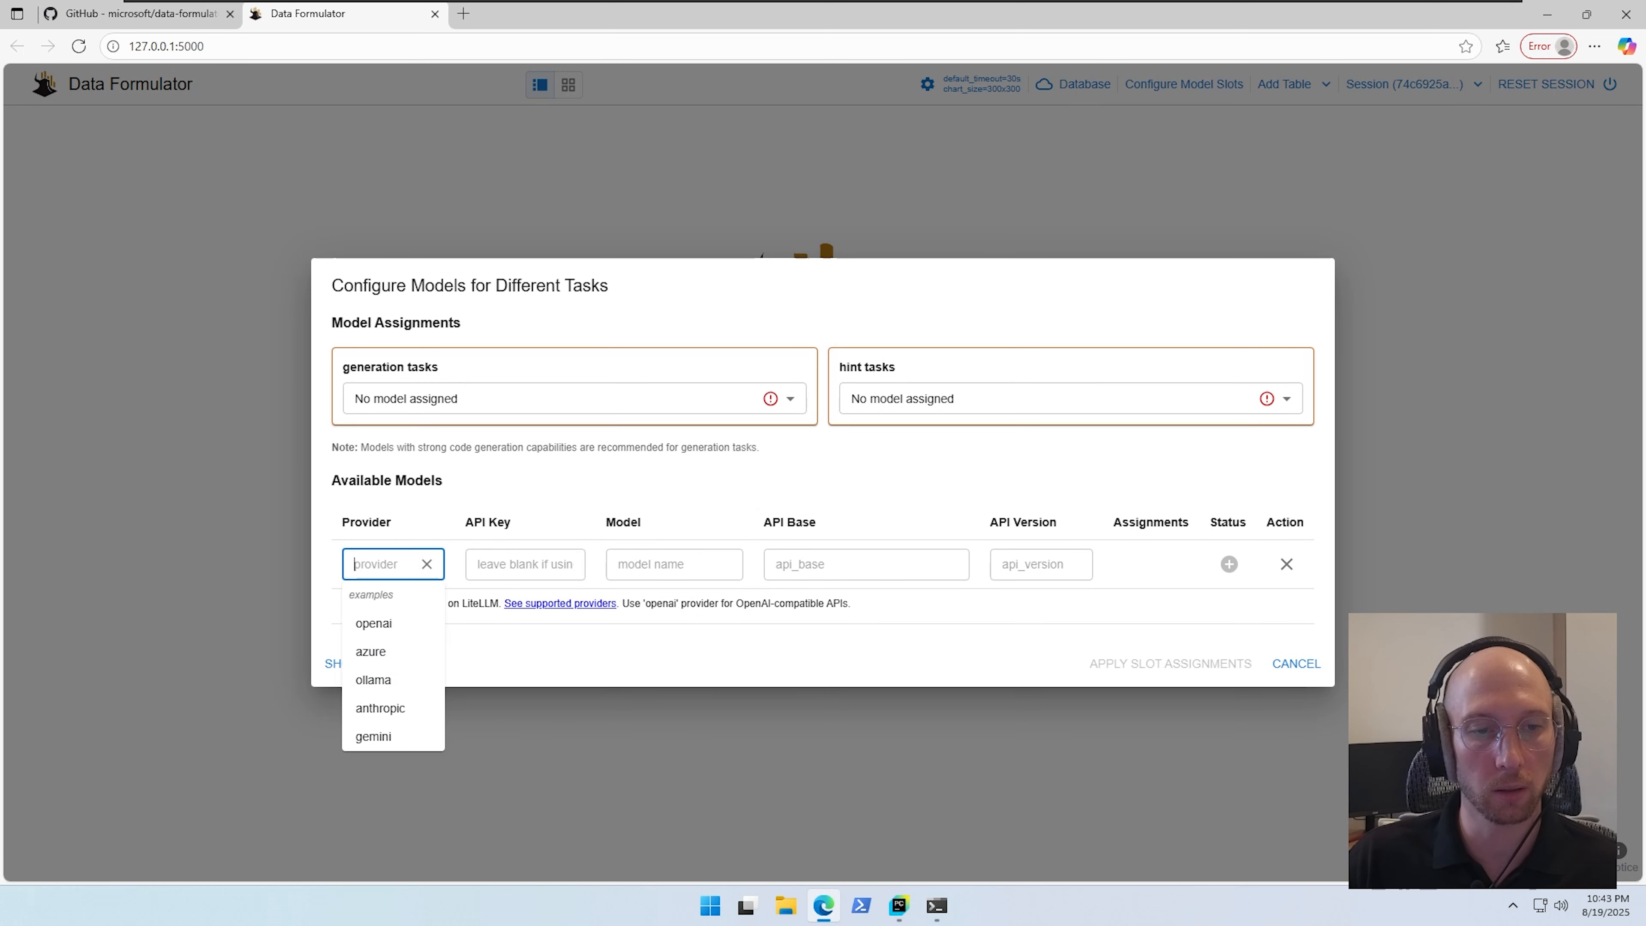
pyautogui.click(387, 738)
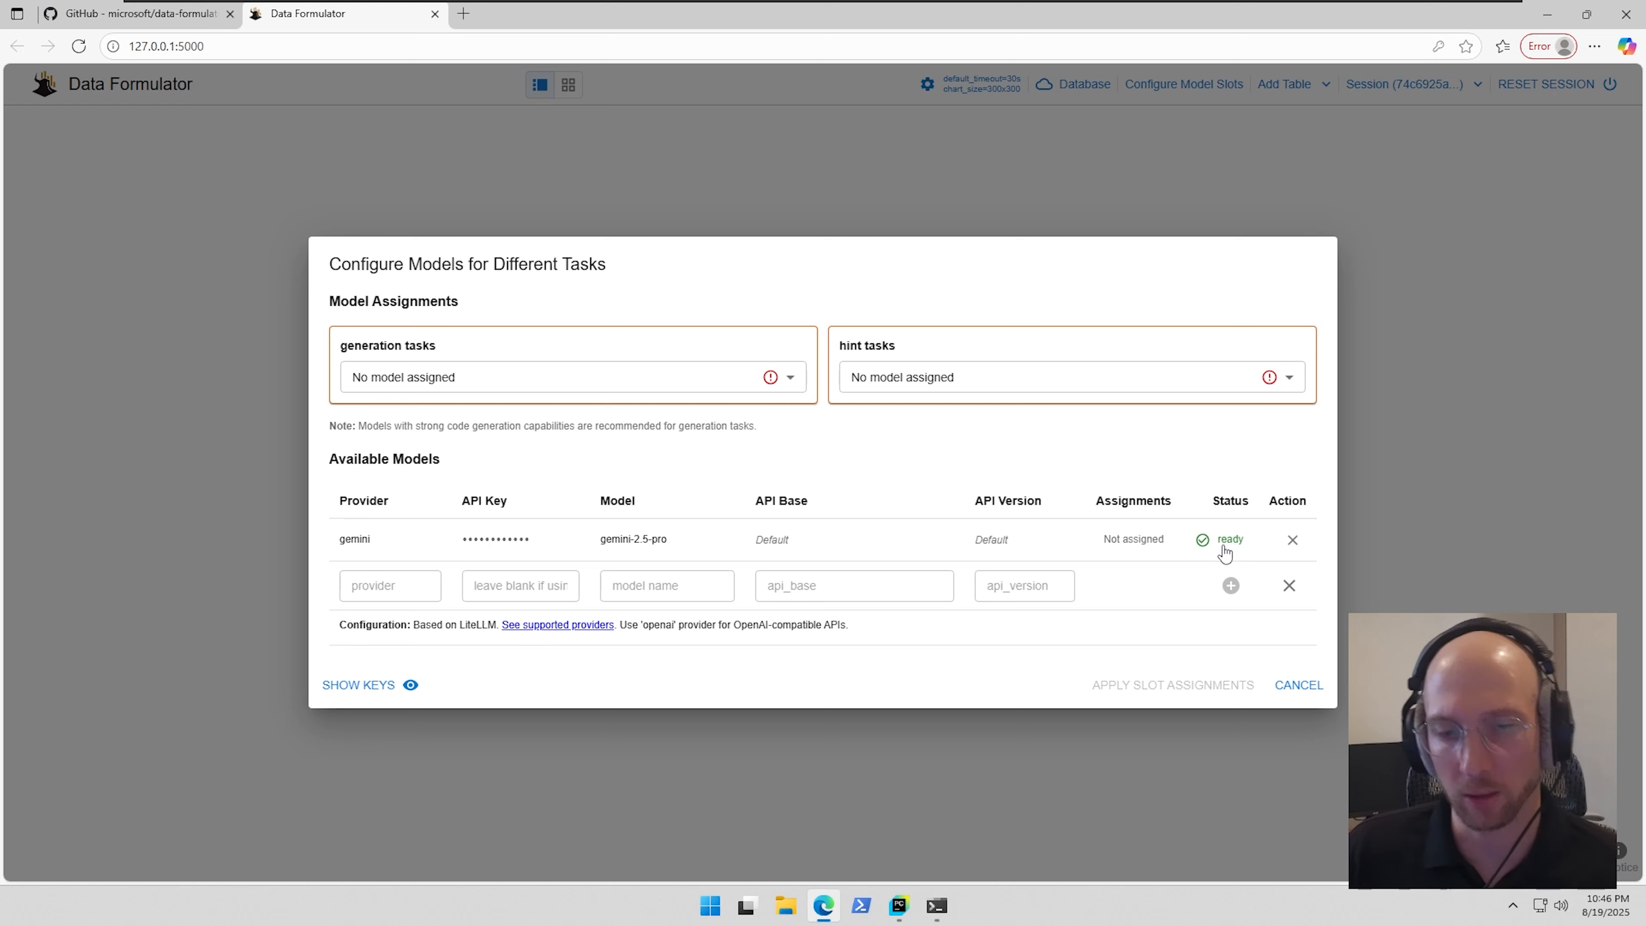
# - Assign gemini/gemini-2.5-pro to both generation and hint tasks and apply the slot assignments, declining the browser's offer to save the password
pyautogui.click(624, 376)
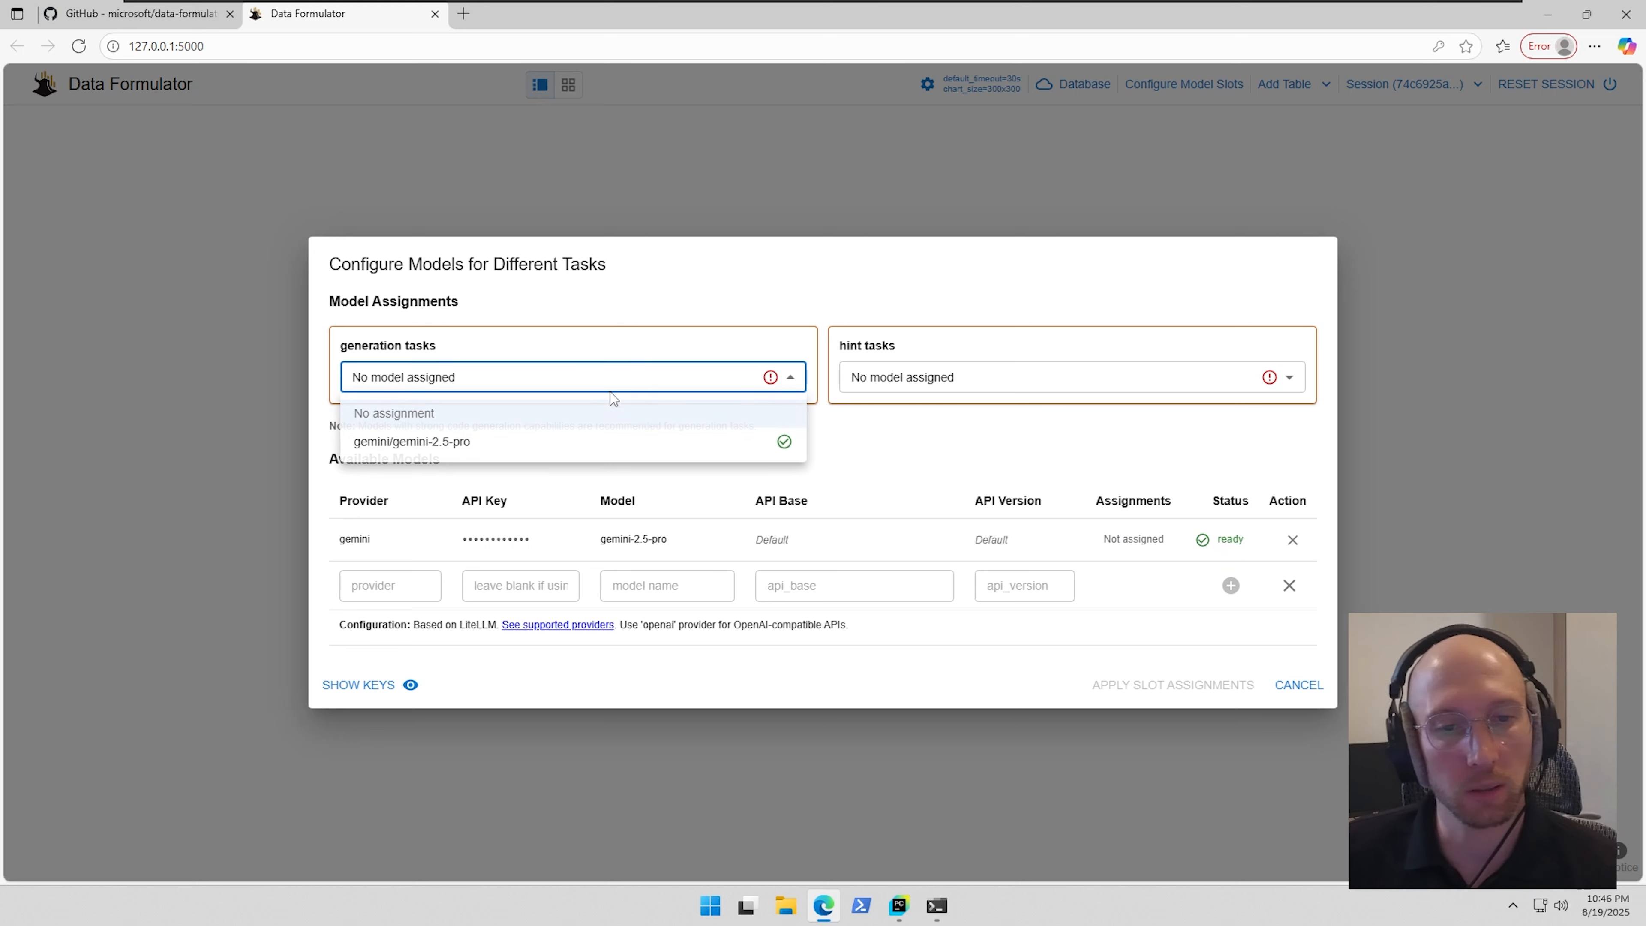
pyautogui.click(502, 443)
pyautogui.click(1076, 369)
pyautogui.click(951, 443)
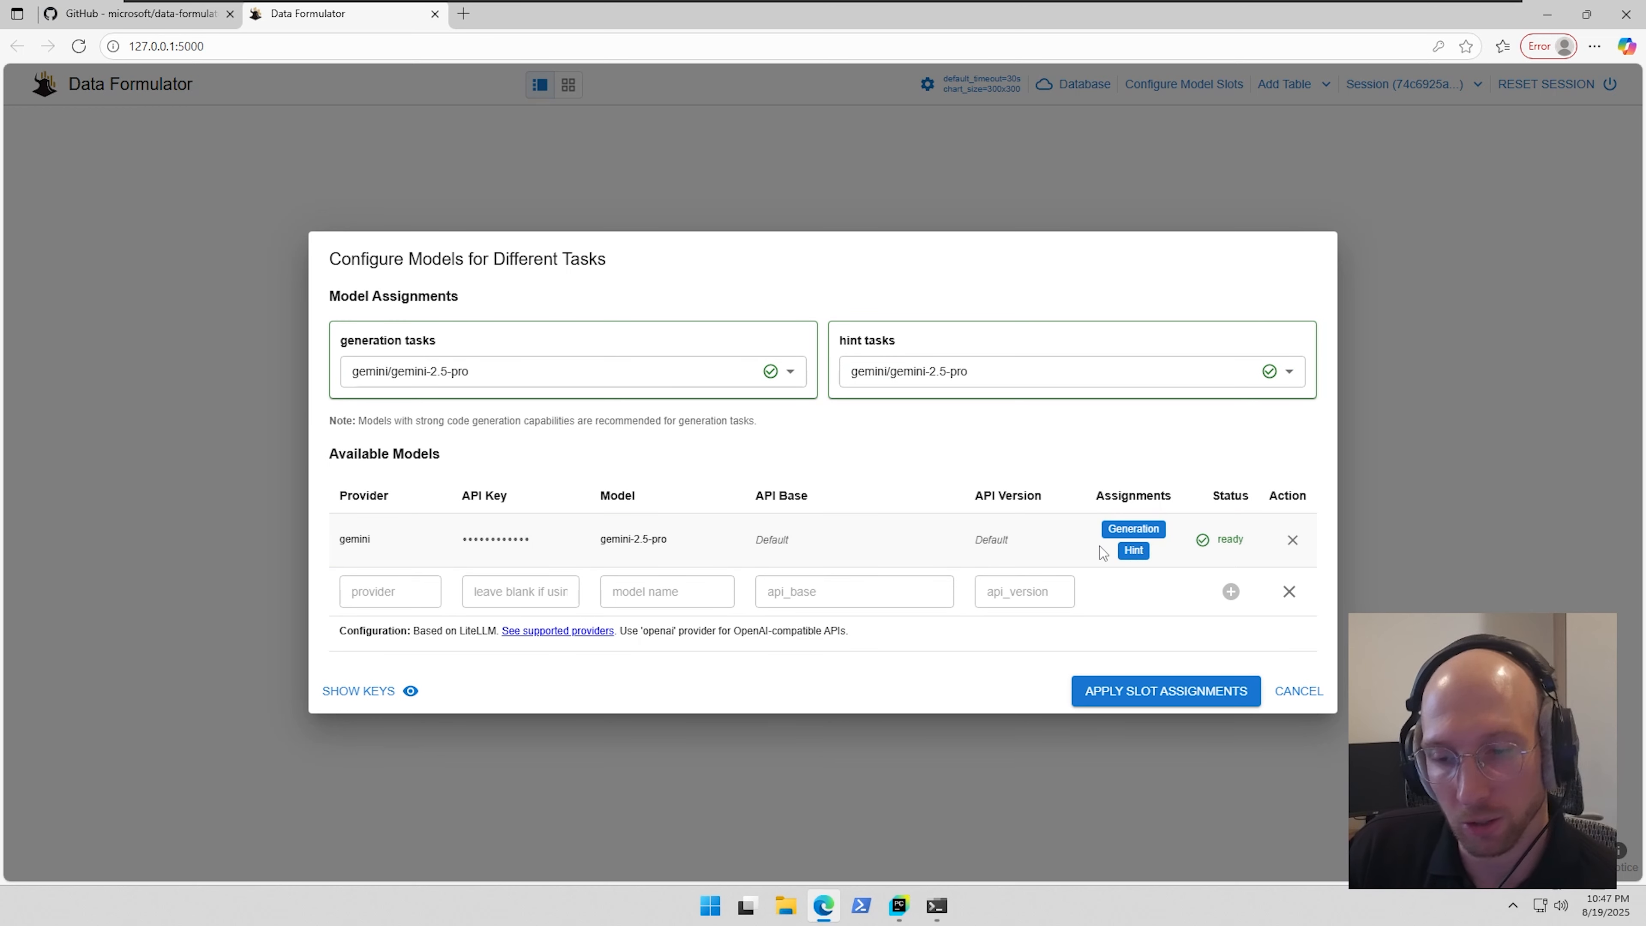
pyautogui.click(382, 591)
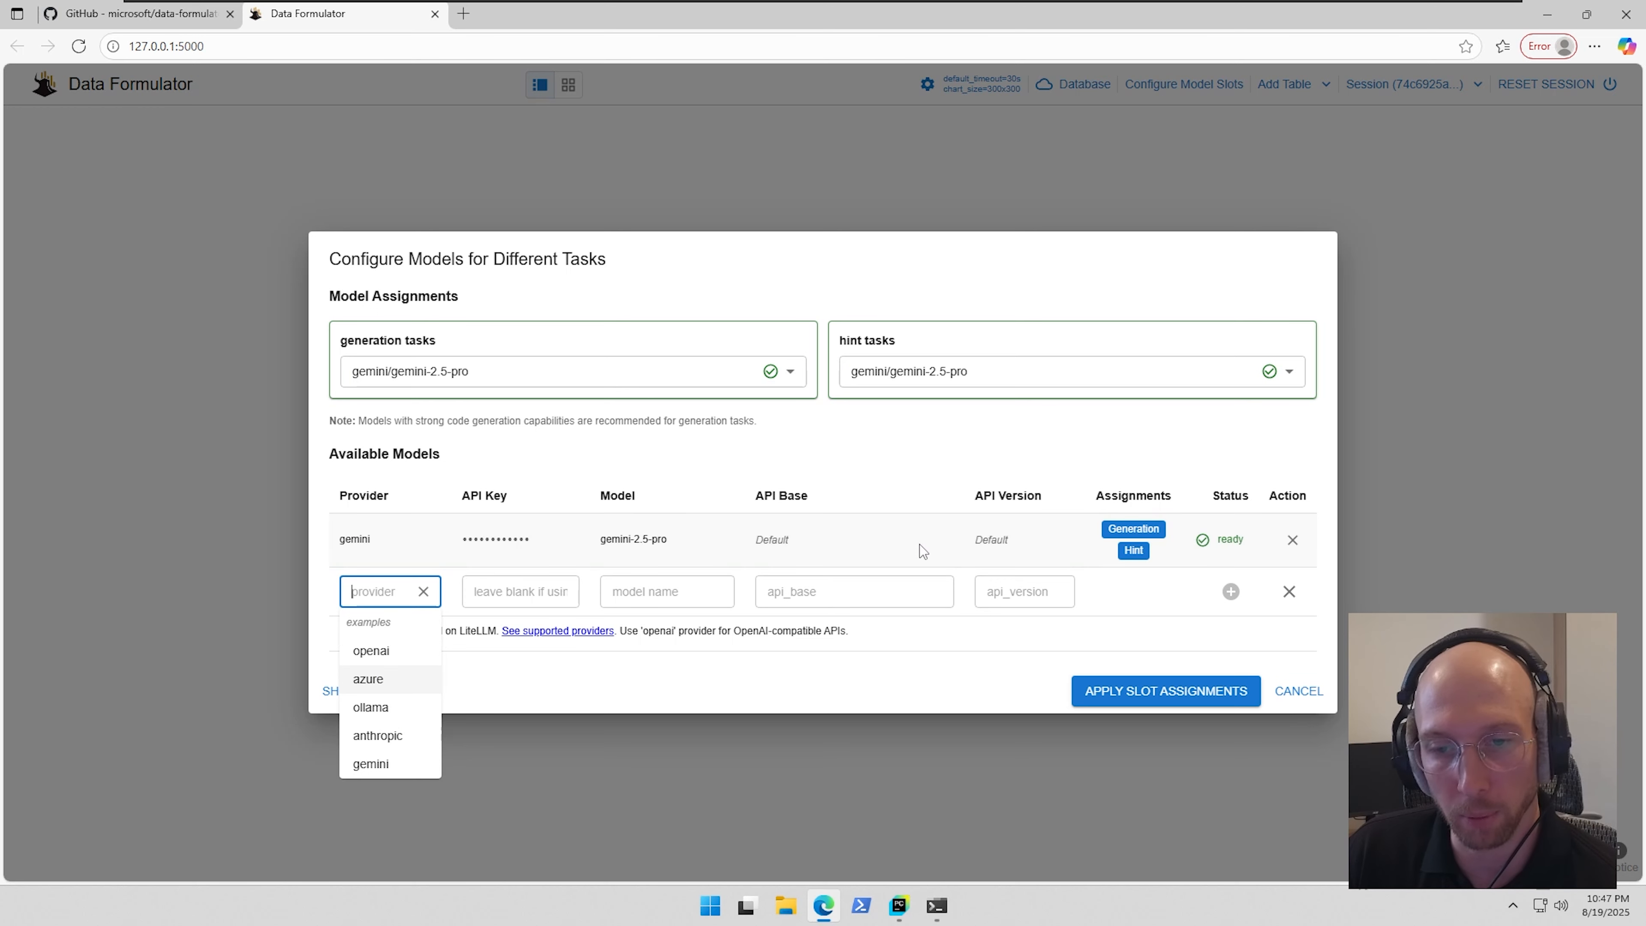
pyautogui.click(889, 533)
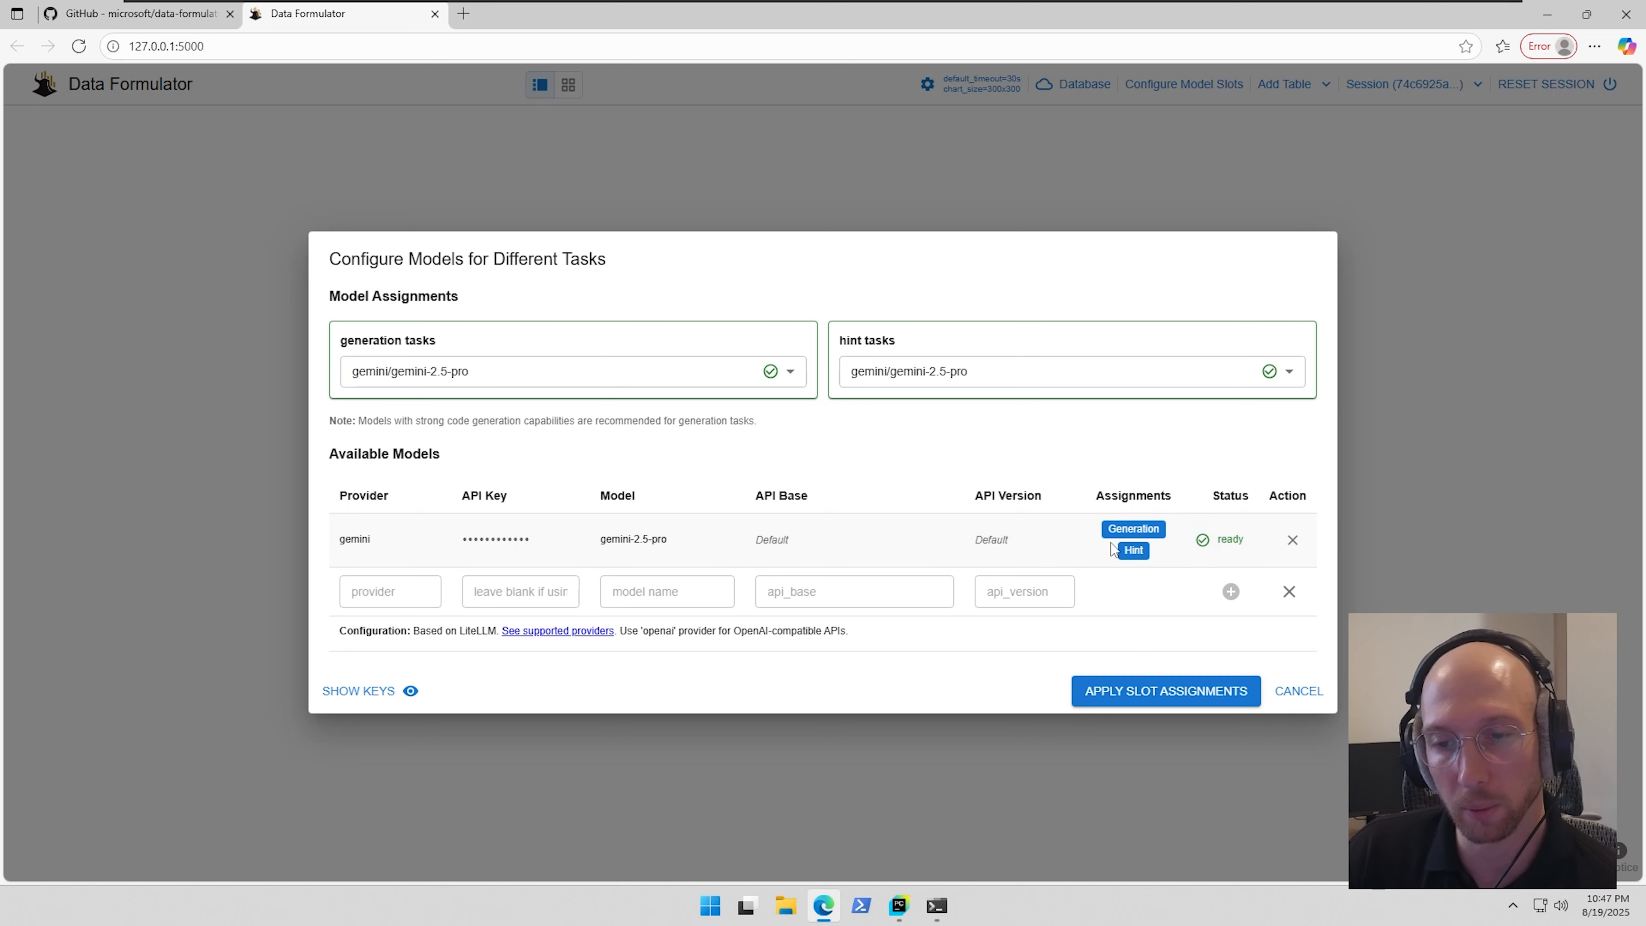
pyautogui.click(1175, 695)
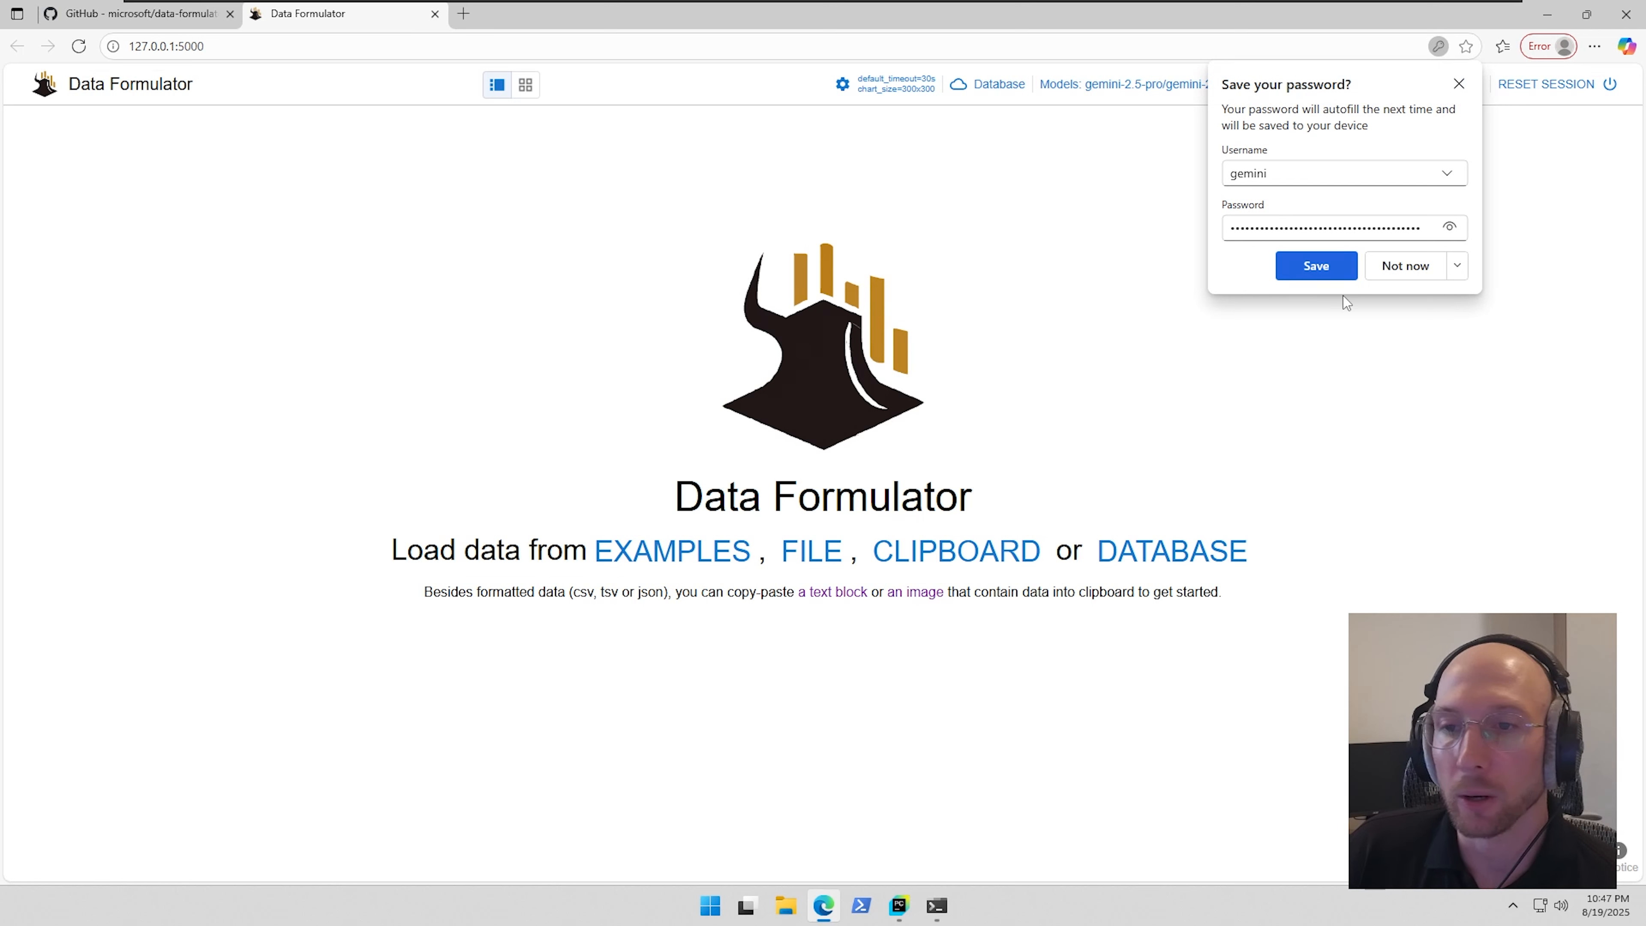
pyautogui.click(1402, 265)
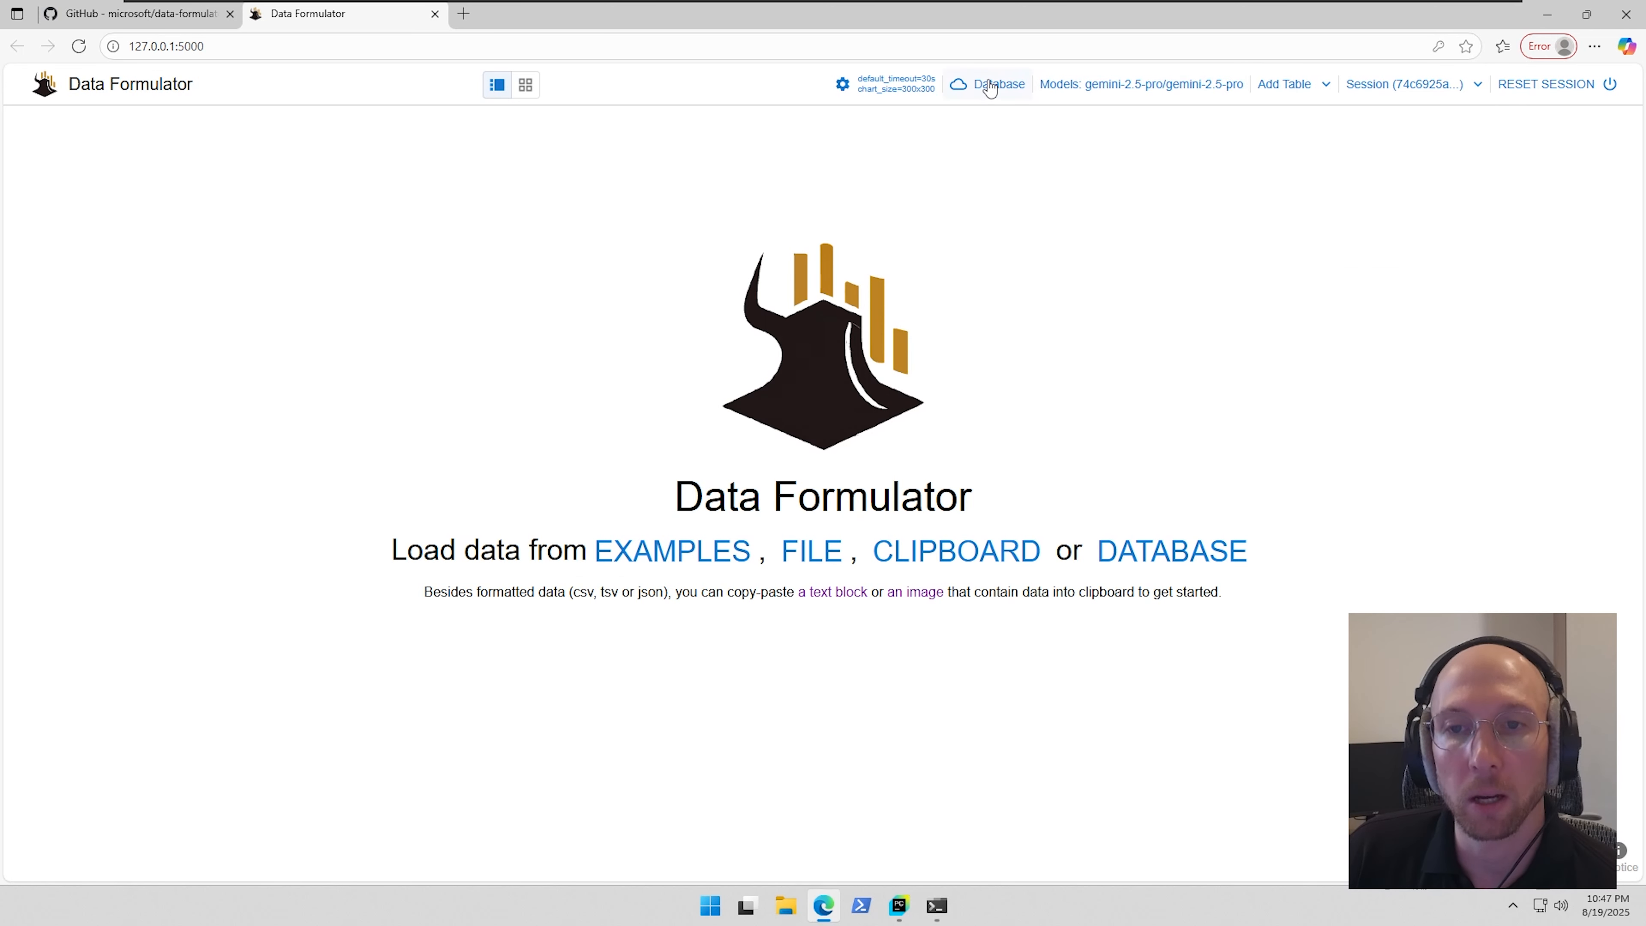
# - Load WDIcountry-series.csv from the WDI_CSV folder as a data table
pyautogui.click(819, 561)
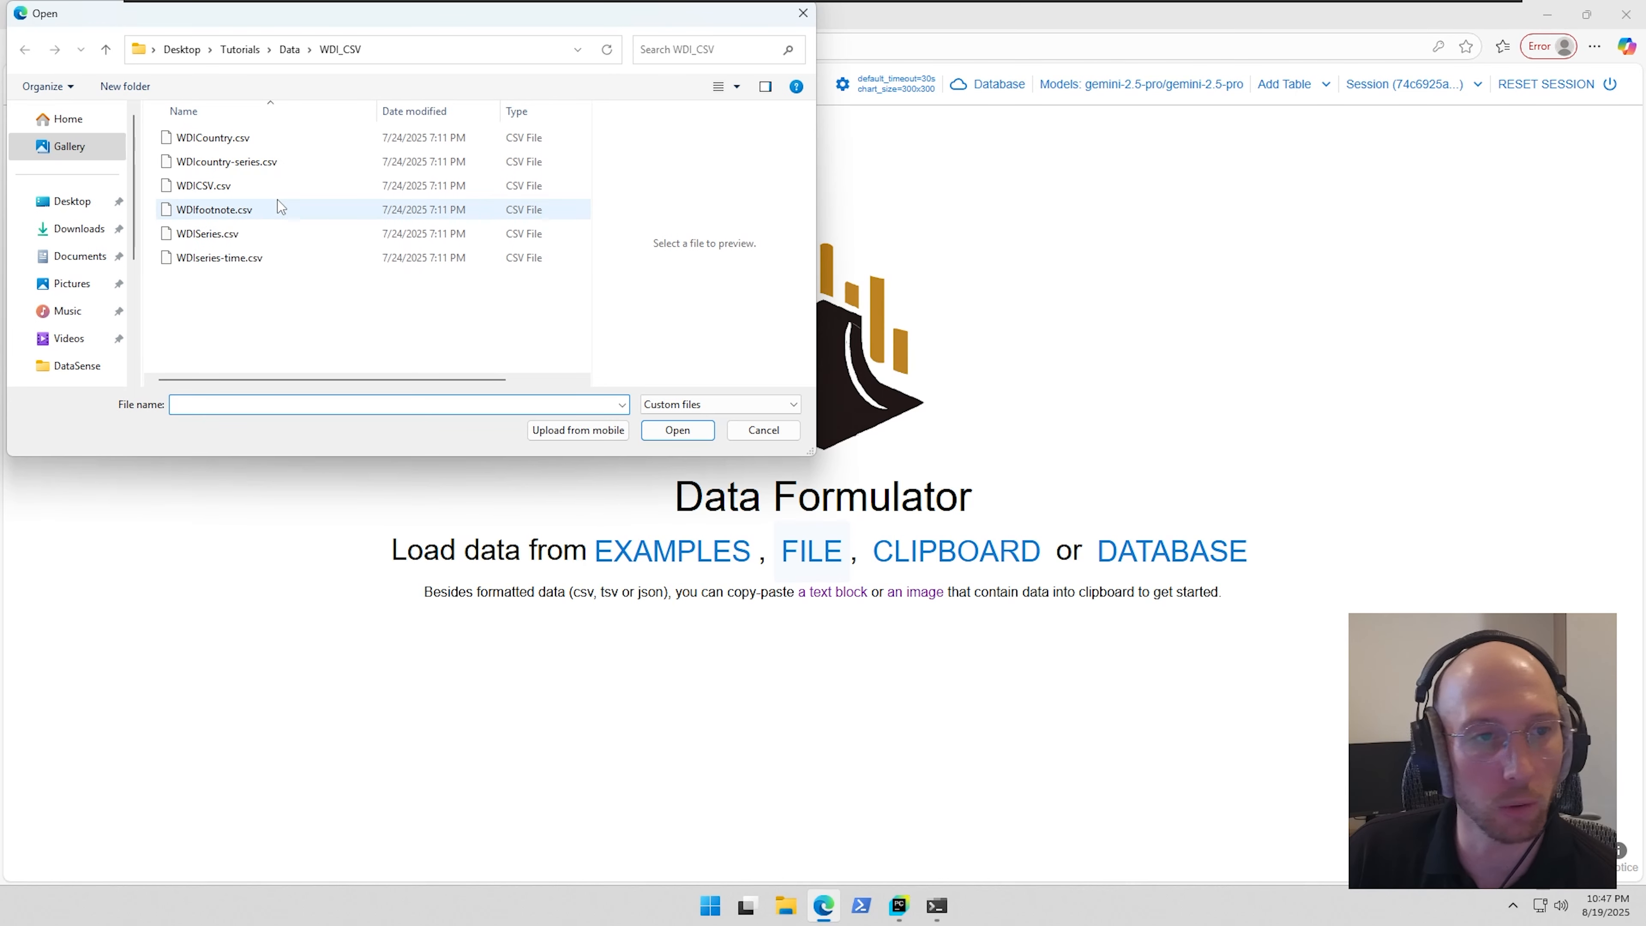
pyautogui.click(230, 138)
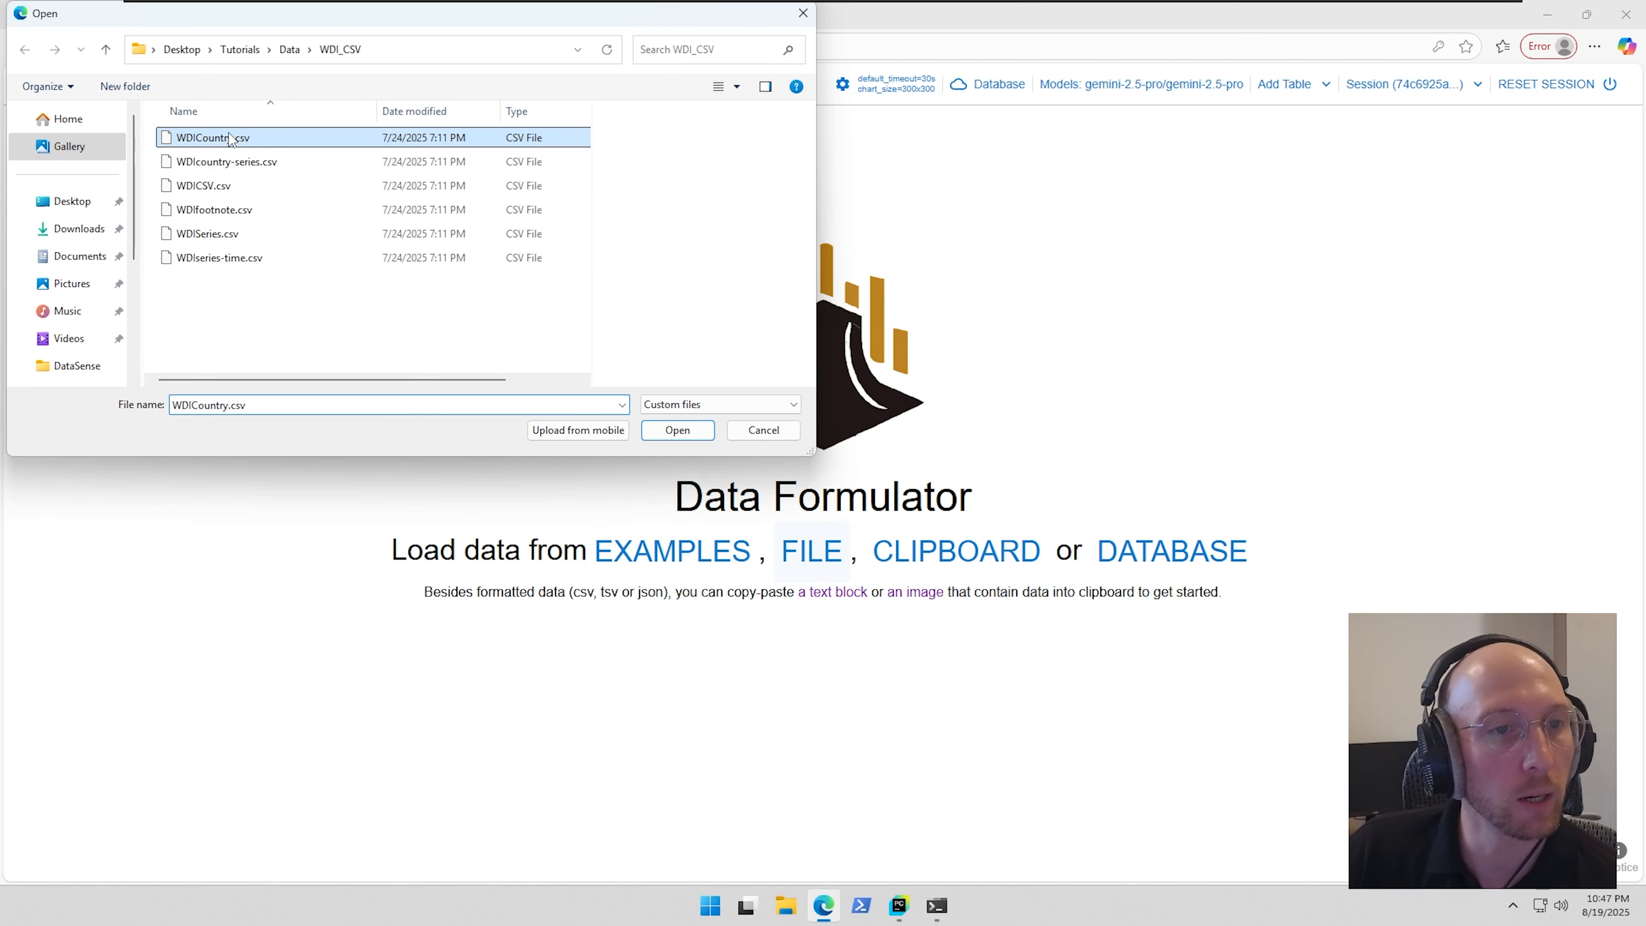
pyautogui.click(231, 163)
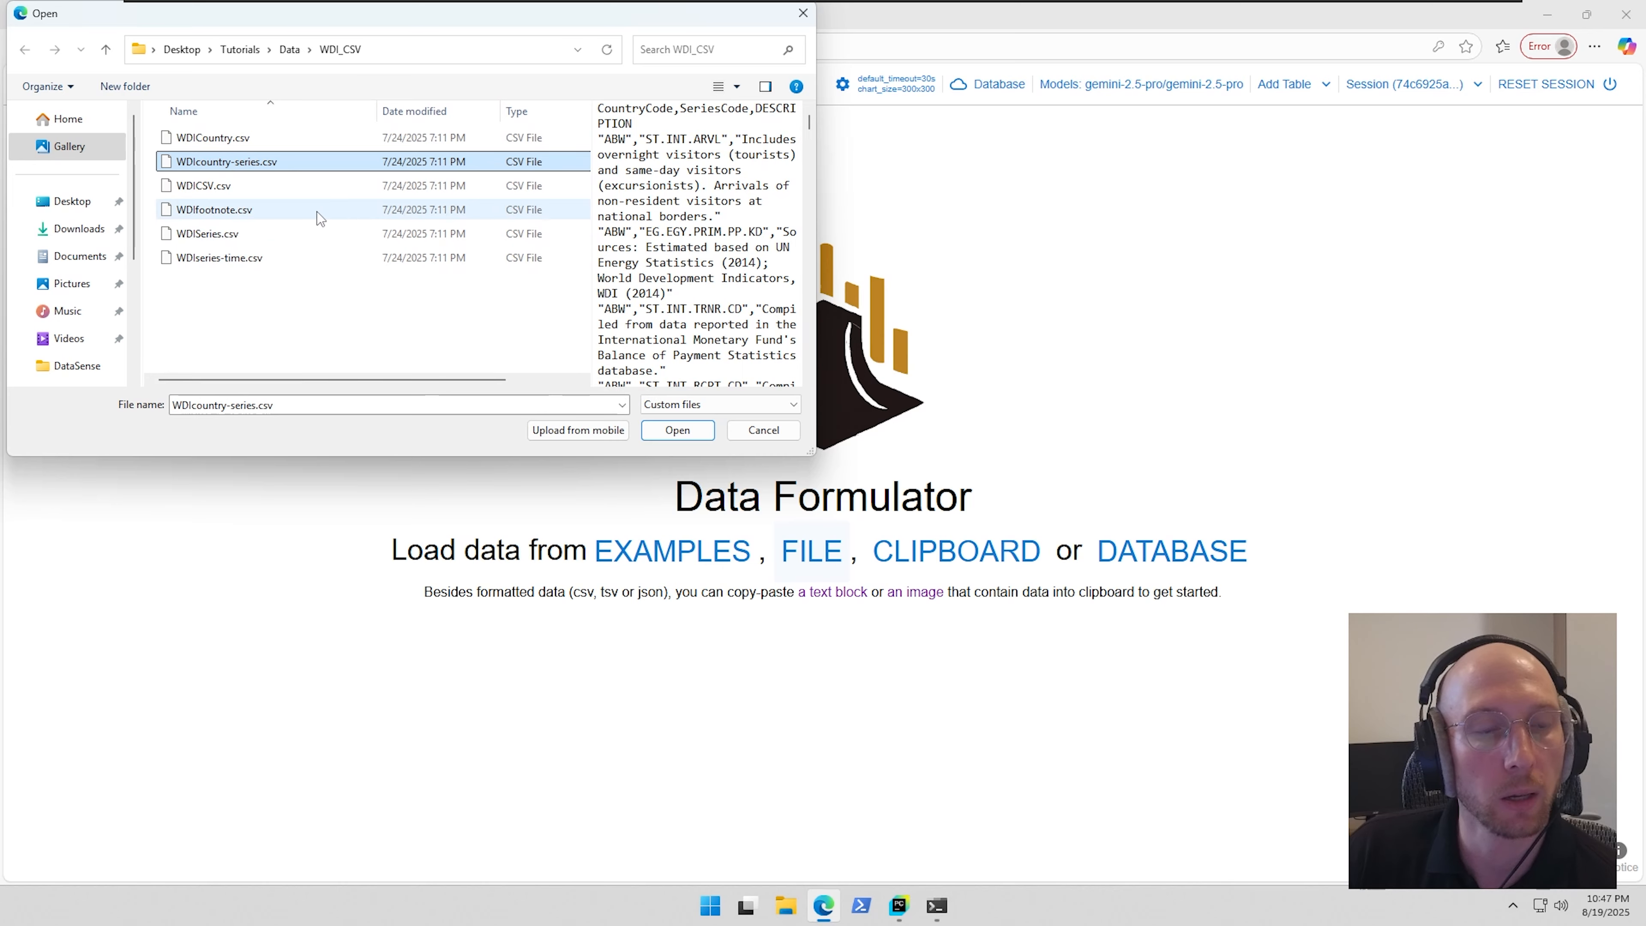
pyautogui.moveTo(310, 17); pyautogui.dragTo(435, 139)
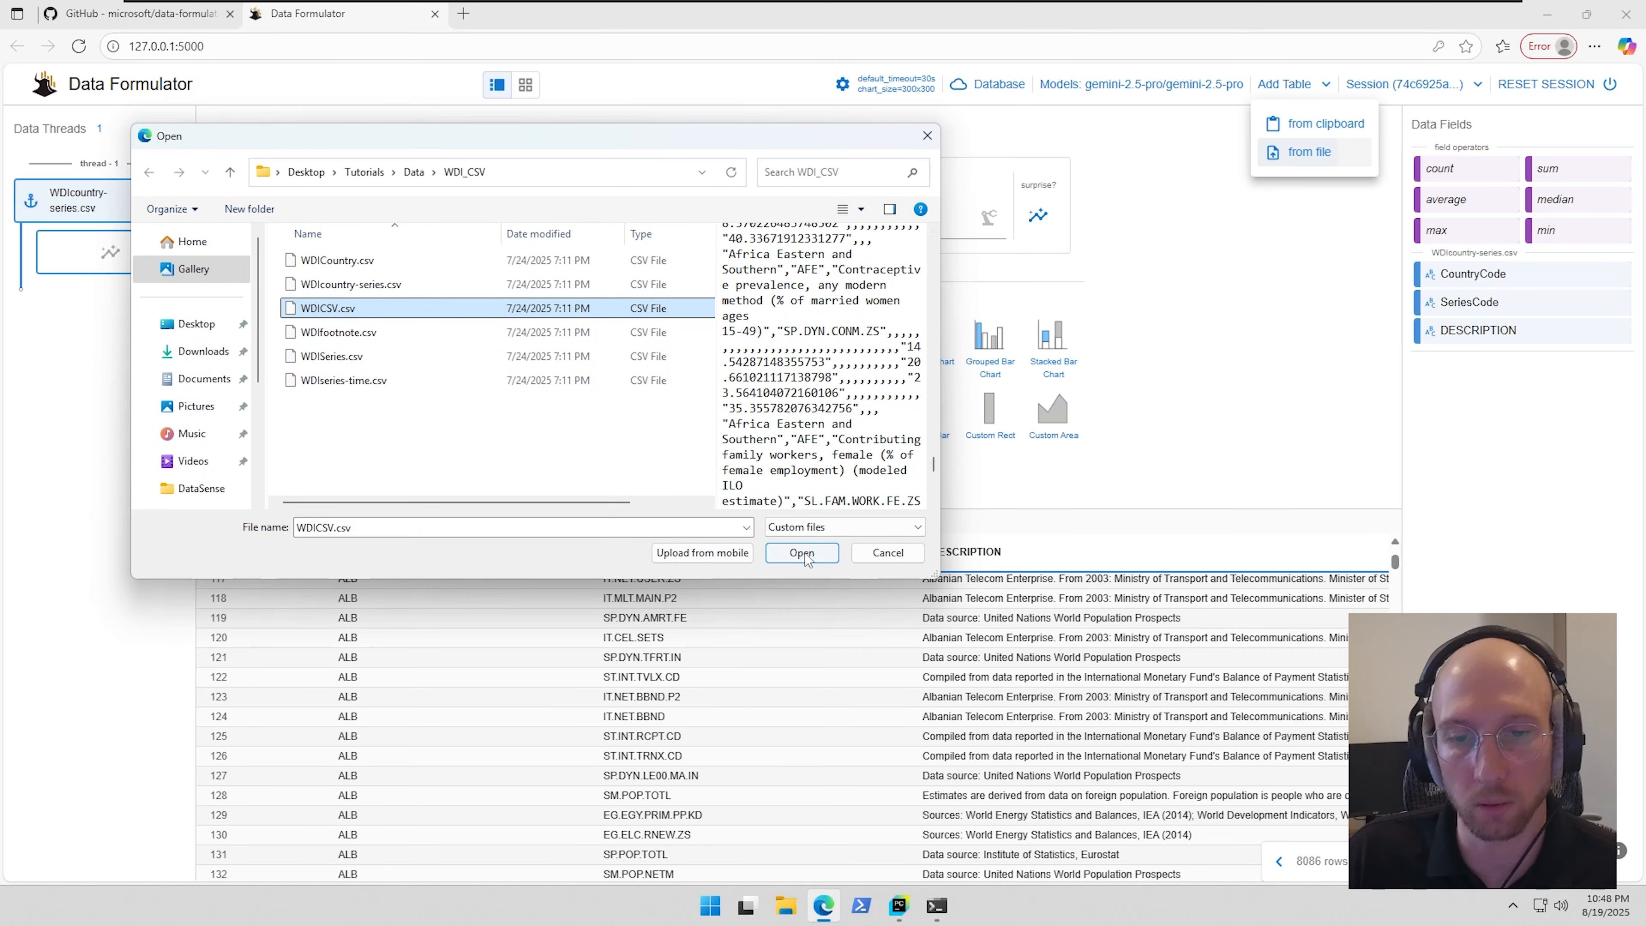
# - Try to add WDICSV.csv as another table directly from file
pyautogui.click(804, 552)
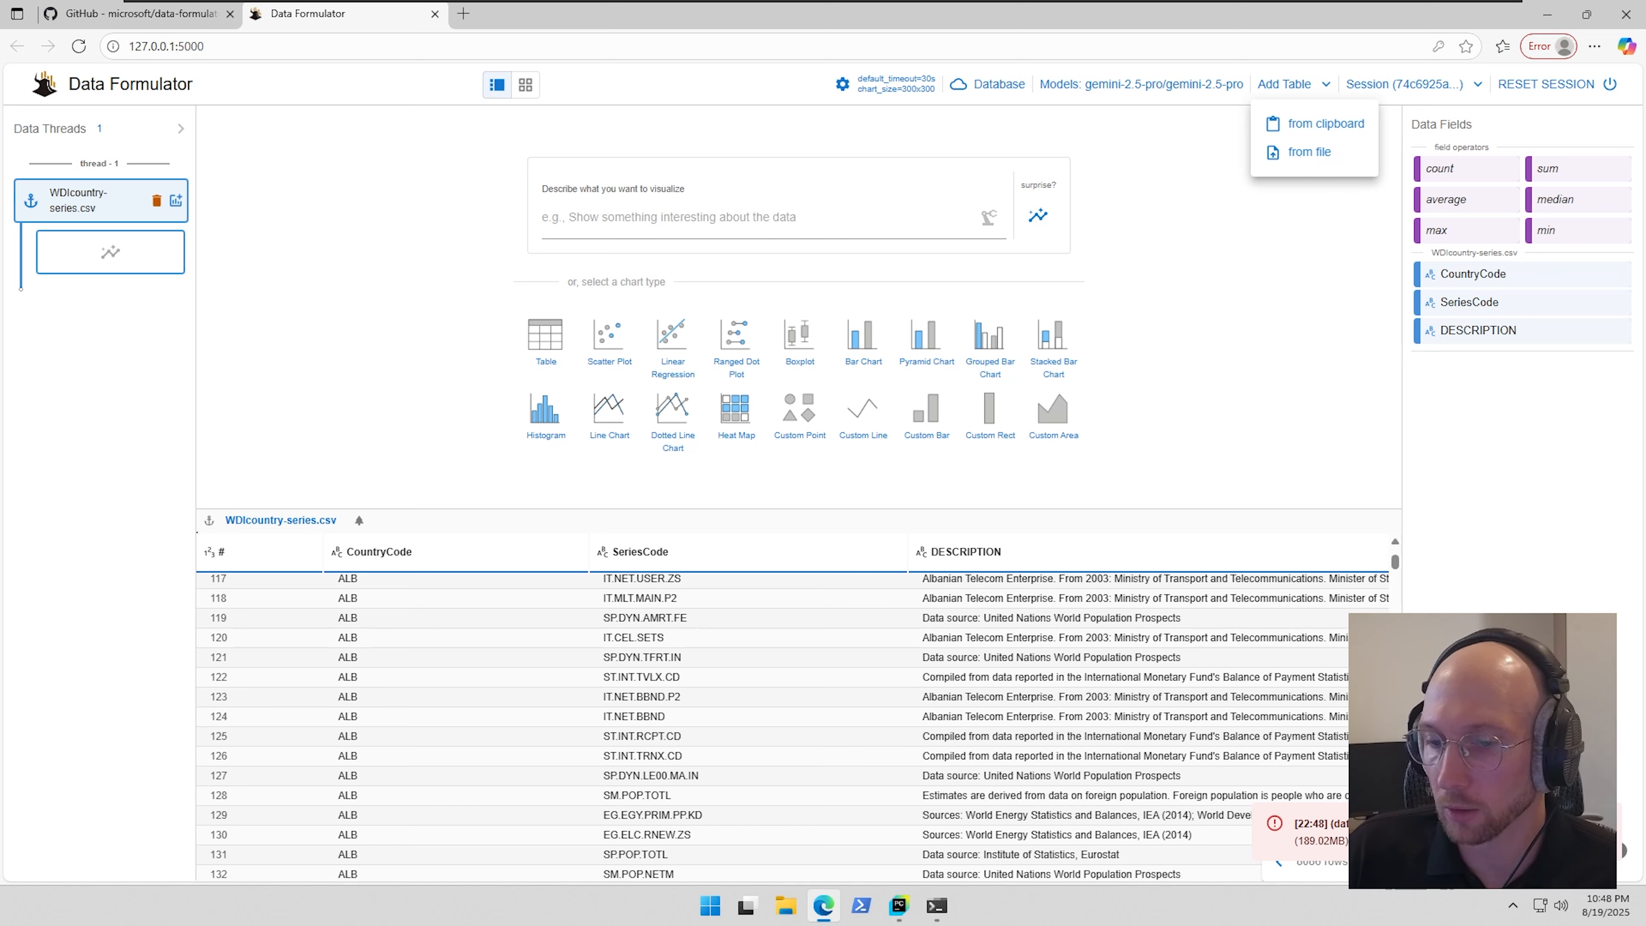
pyautogui.click(1290, 85)
pyautogui.click(1309, 152)
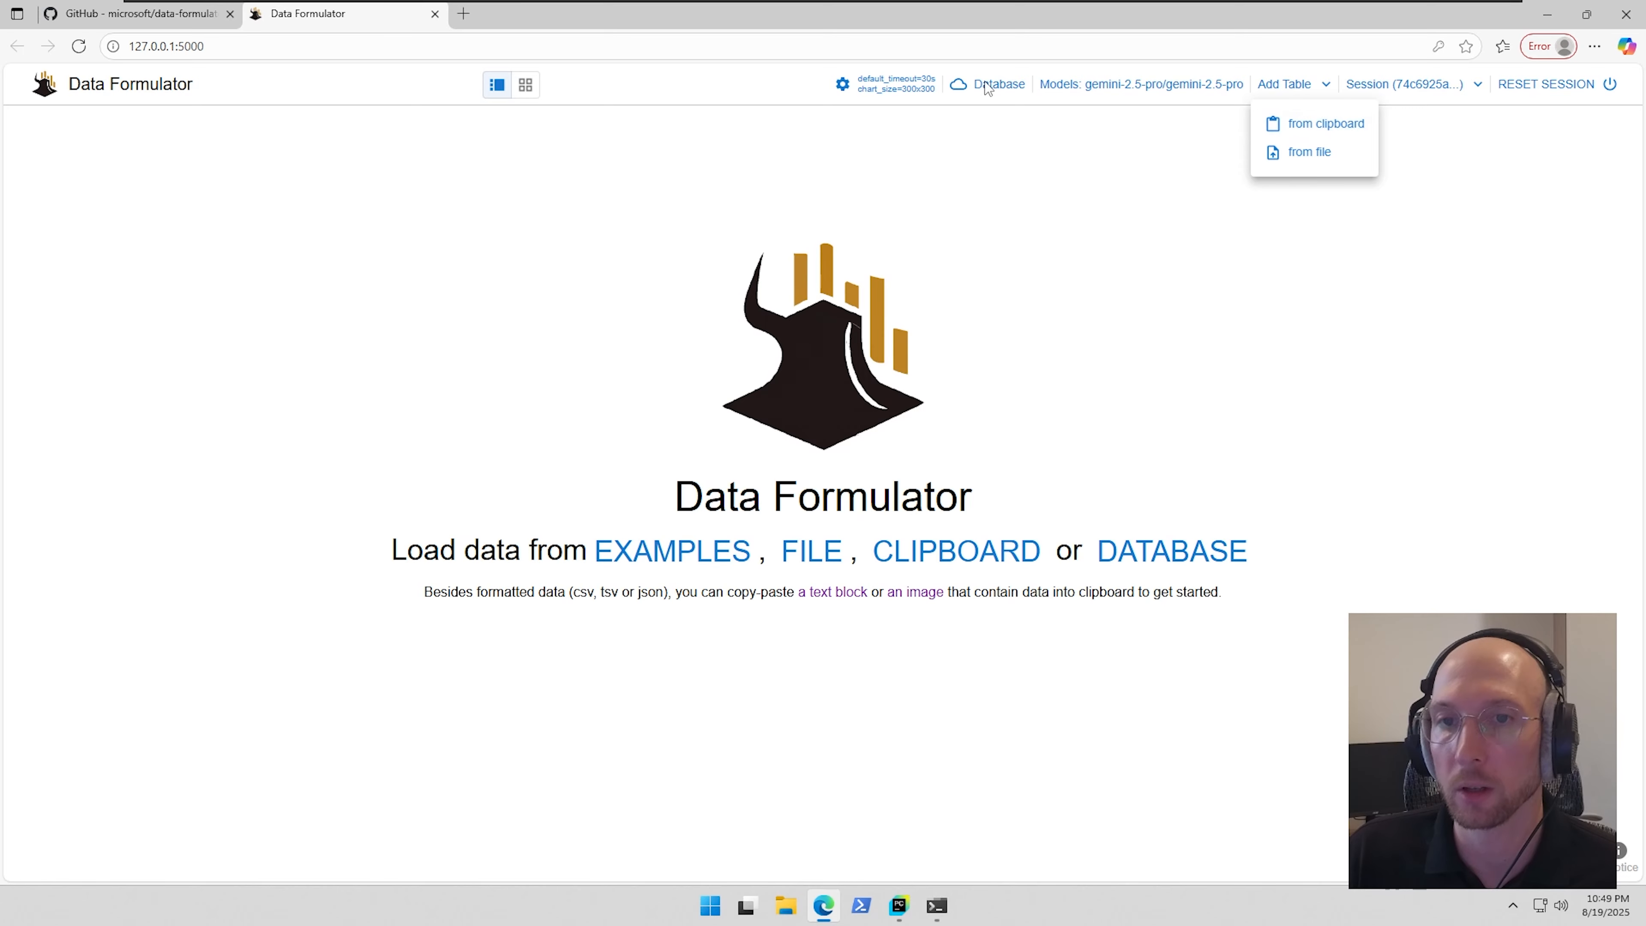
# - Upload WDICSV.csv from the WDI_CSV folder to the local database
pyautogui.click(998, 85)
pyautogui.click(369, 407)
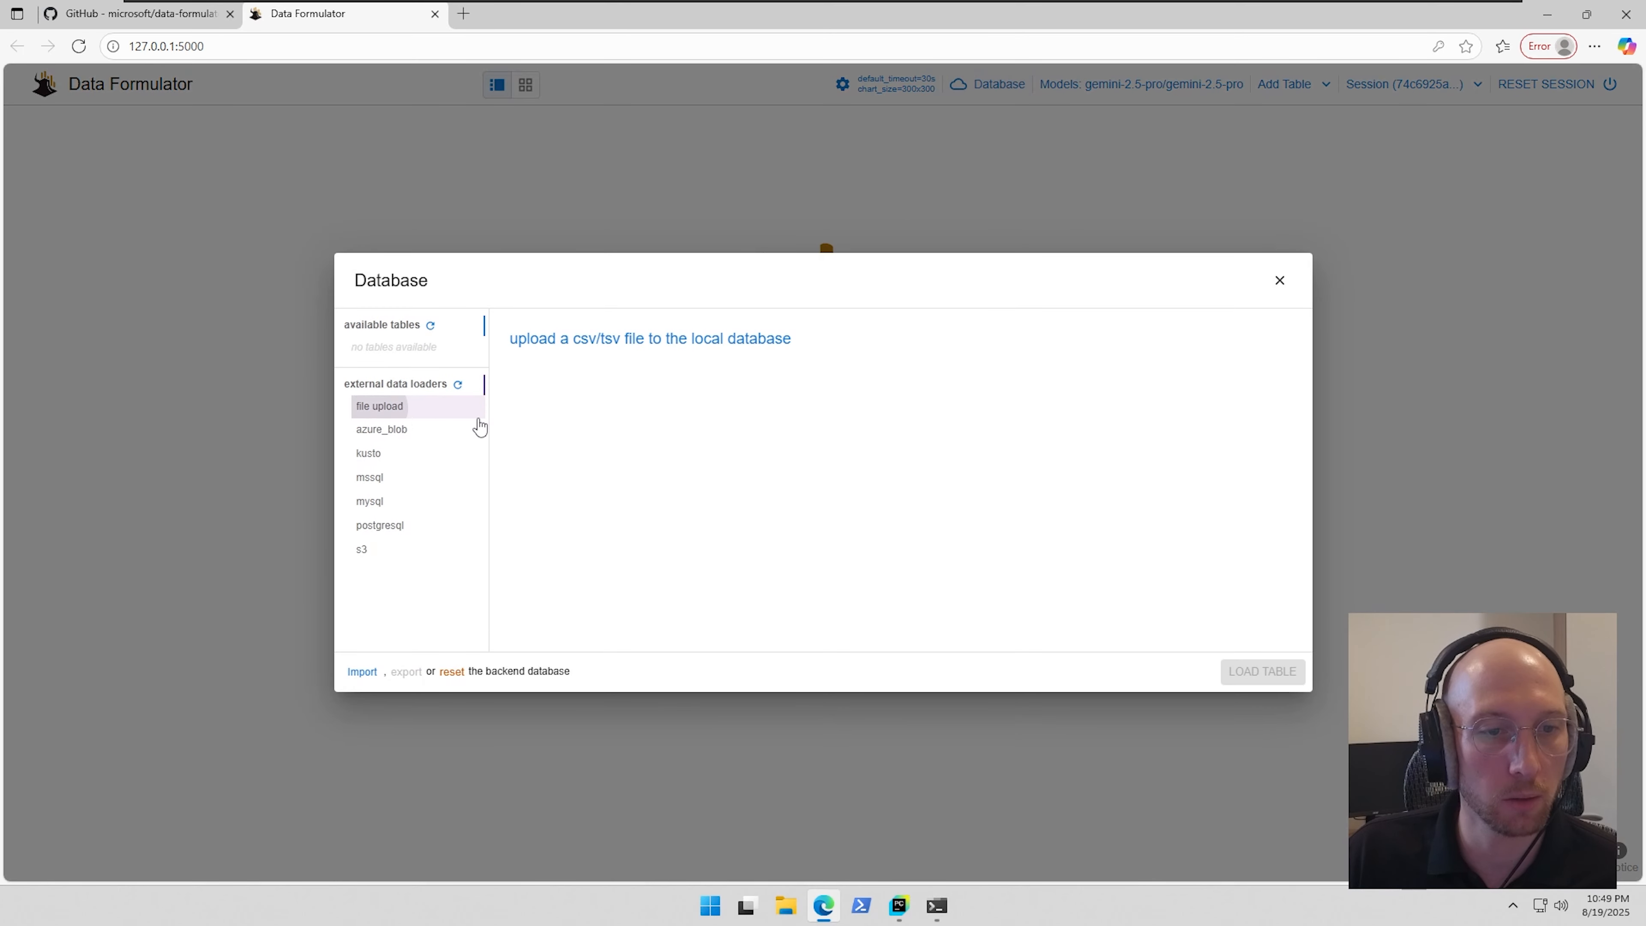
pyautogui.click(648, 350)
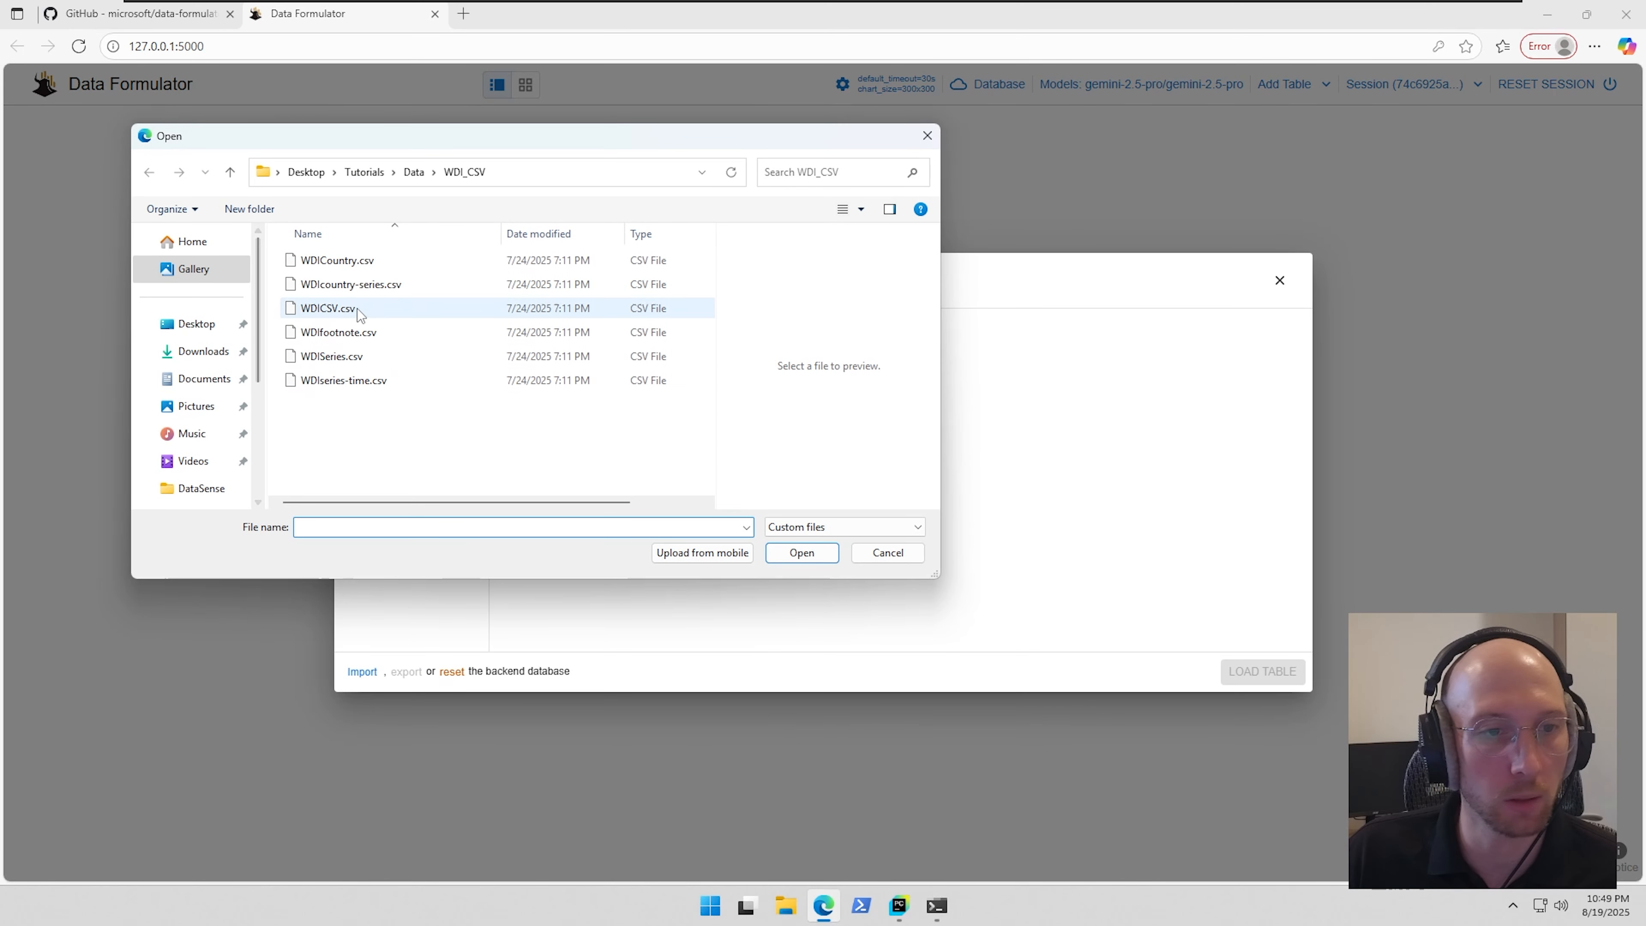
pyautogui.click(331, 308)
pyautogui.click(803, 552)
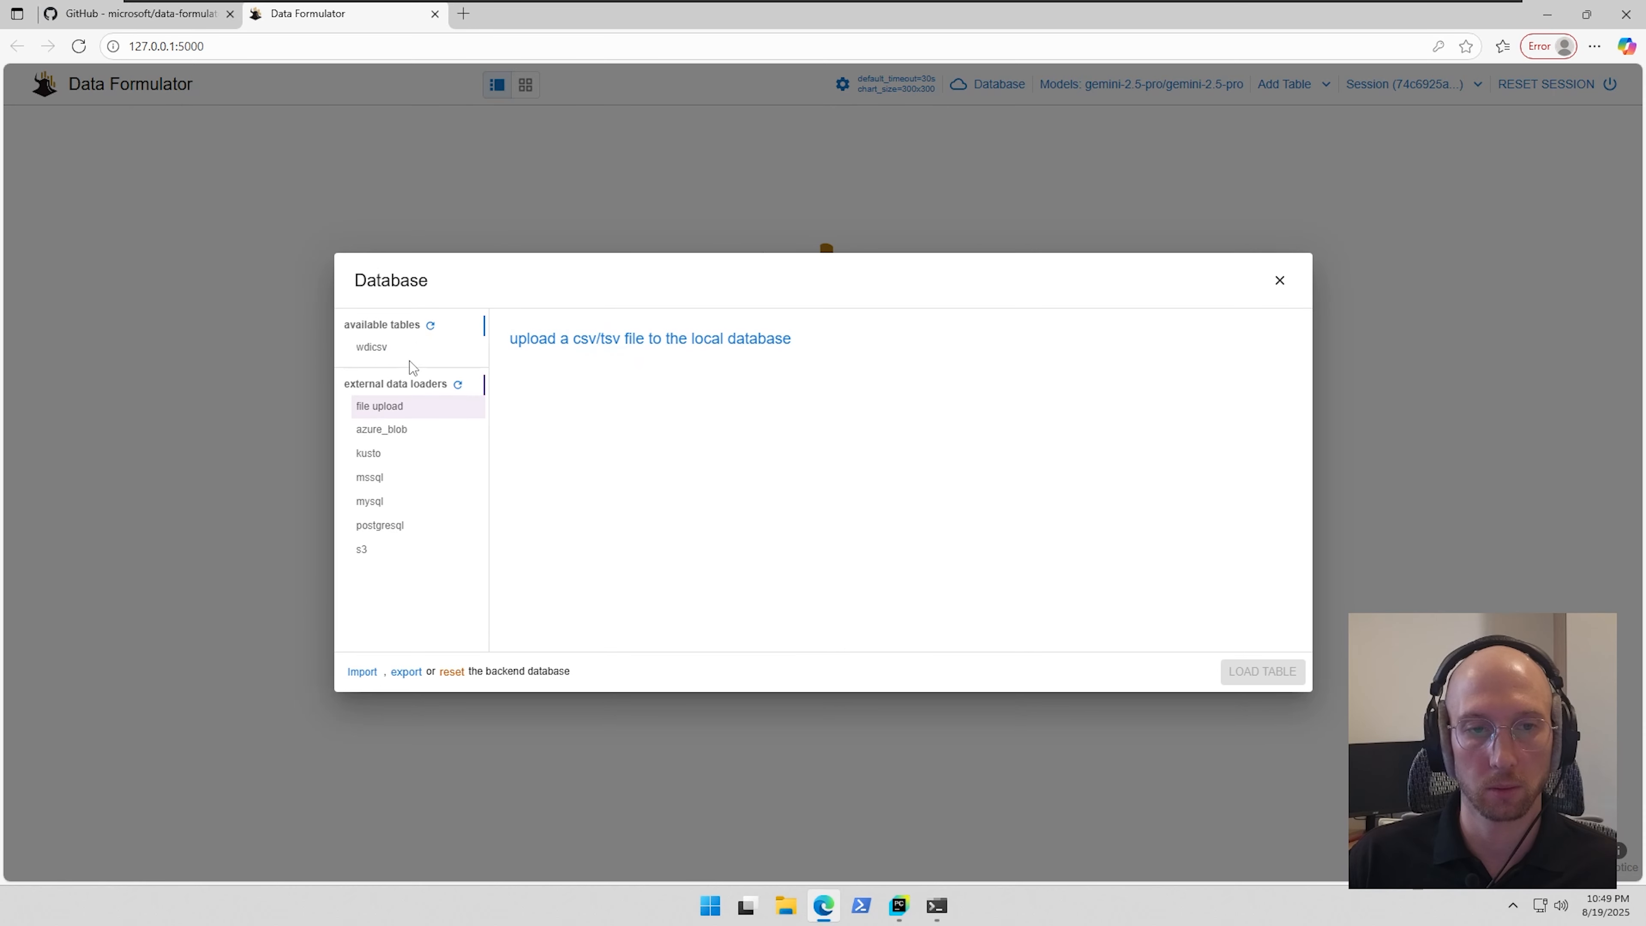
# - Load the wdicsv table from the local database and look over its data fields
pyautogui.click(382, 347)
pyautogui.click(1270, 674)
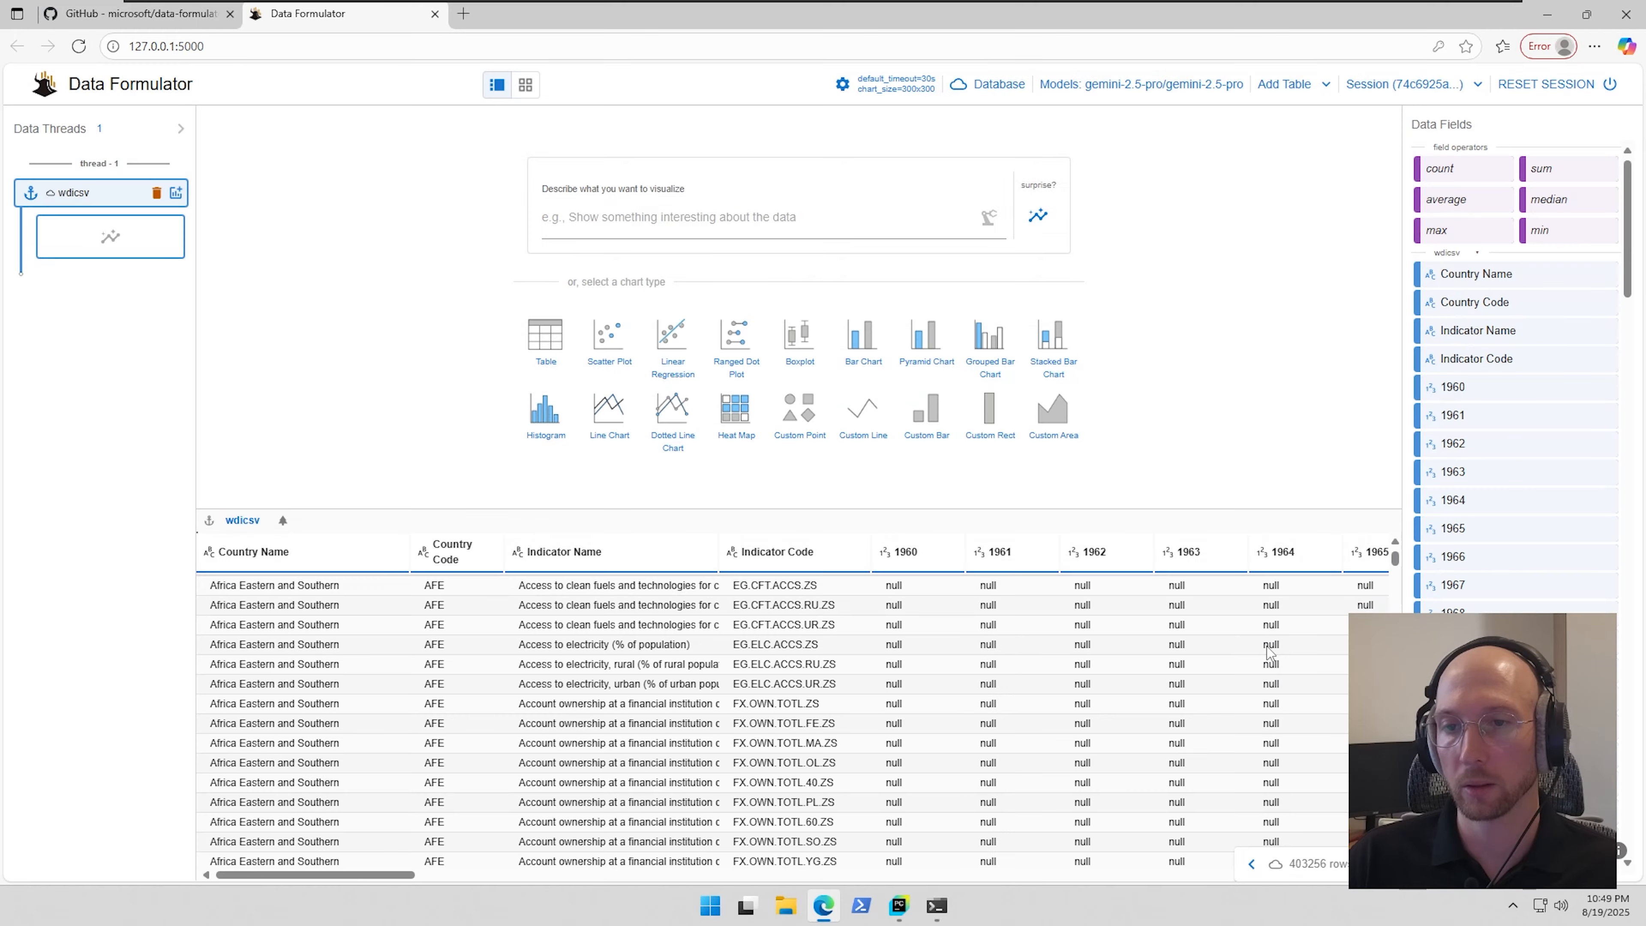
pyautogui.scroll(-20, 1573, 529)
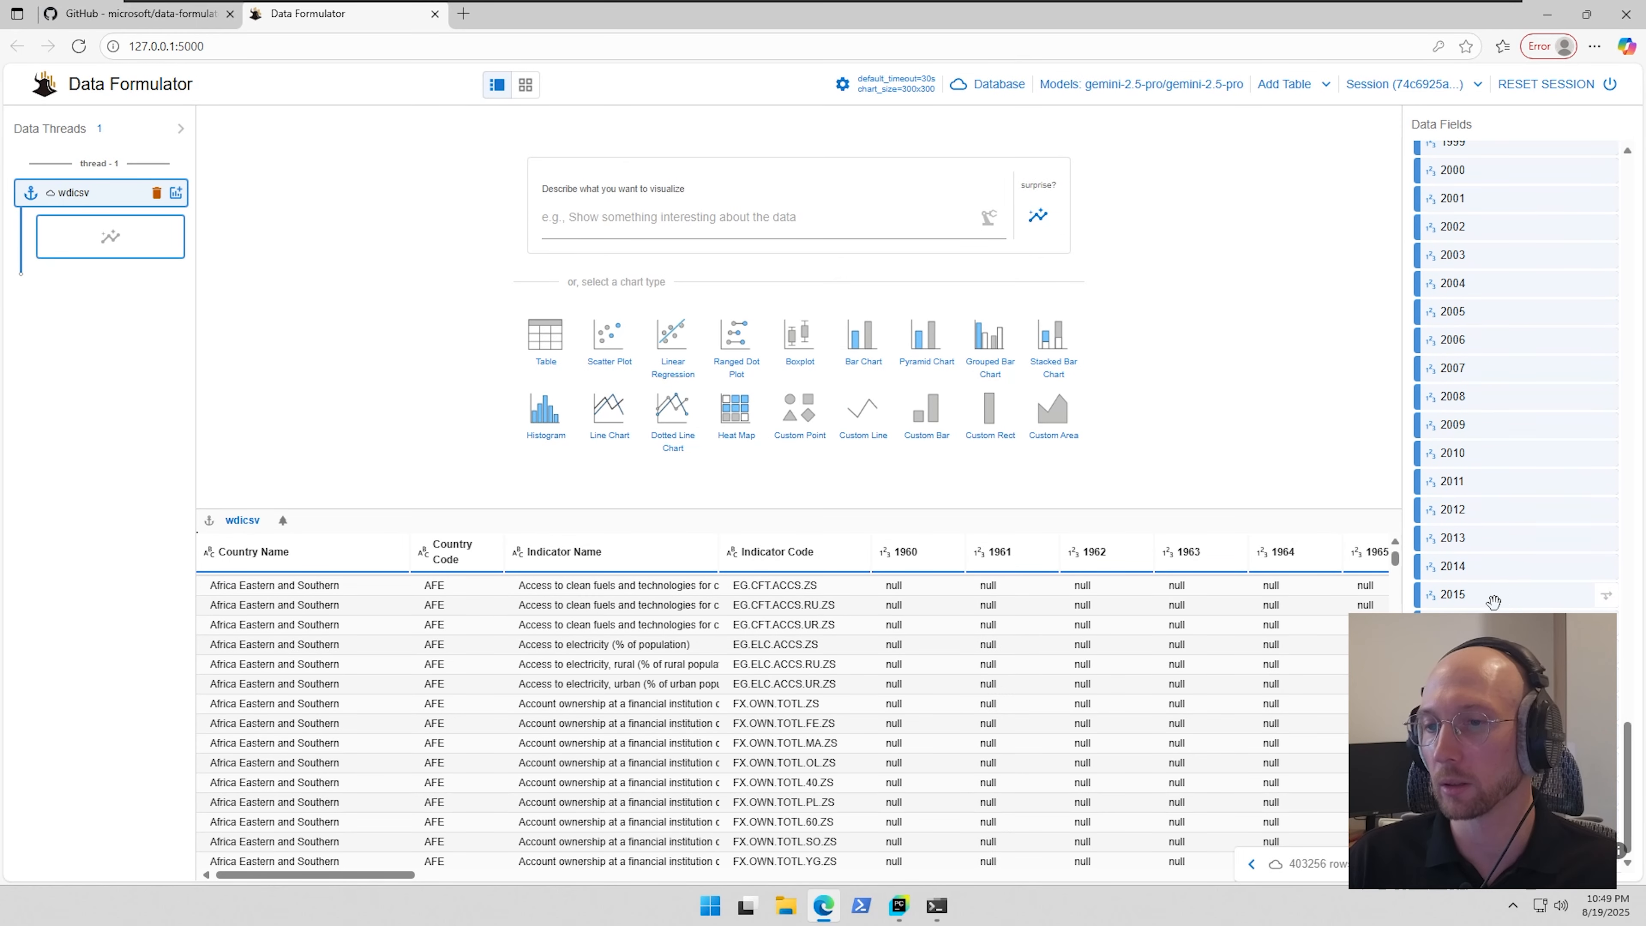
pyautogui.scroll(20, 1516, 362)
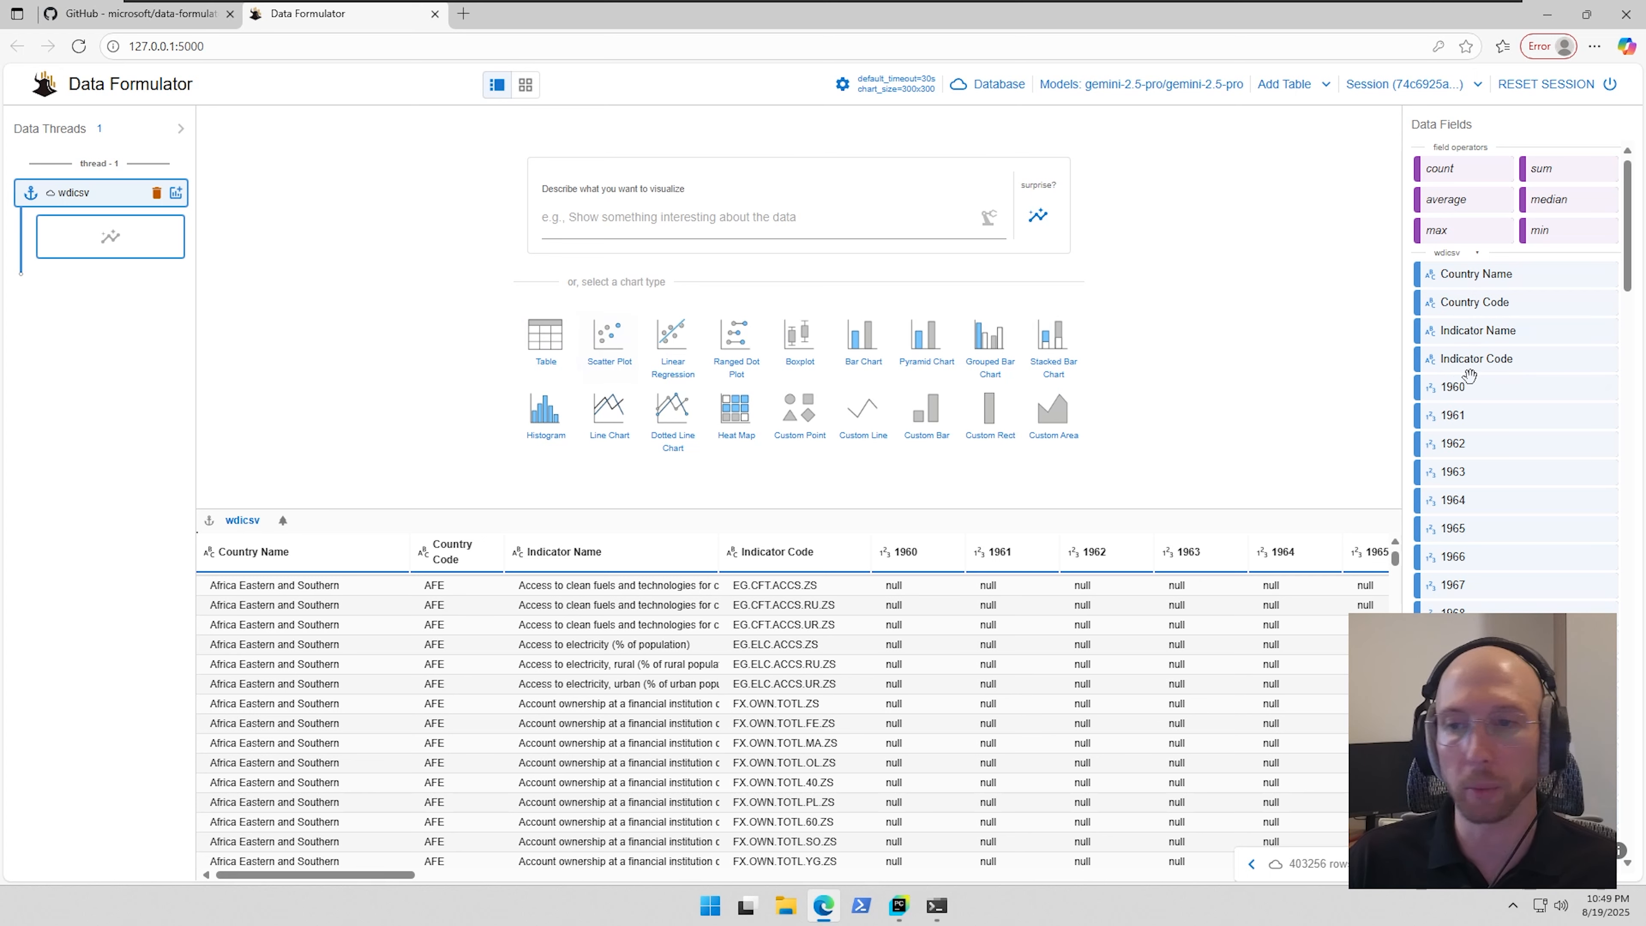
pyautogui.moveTo(1480, 273)
pyautogui.mouseDown()
pyautogui.moveTo(619, 337)
pyautogui.moveTo(1490, 304)
pyautogui.moveTo(1484, 273)
pyautogui.mouseUp()
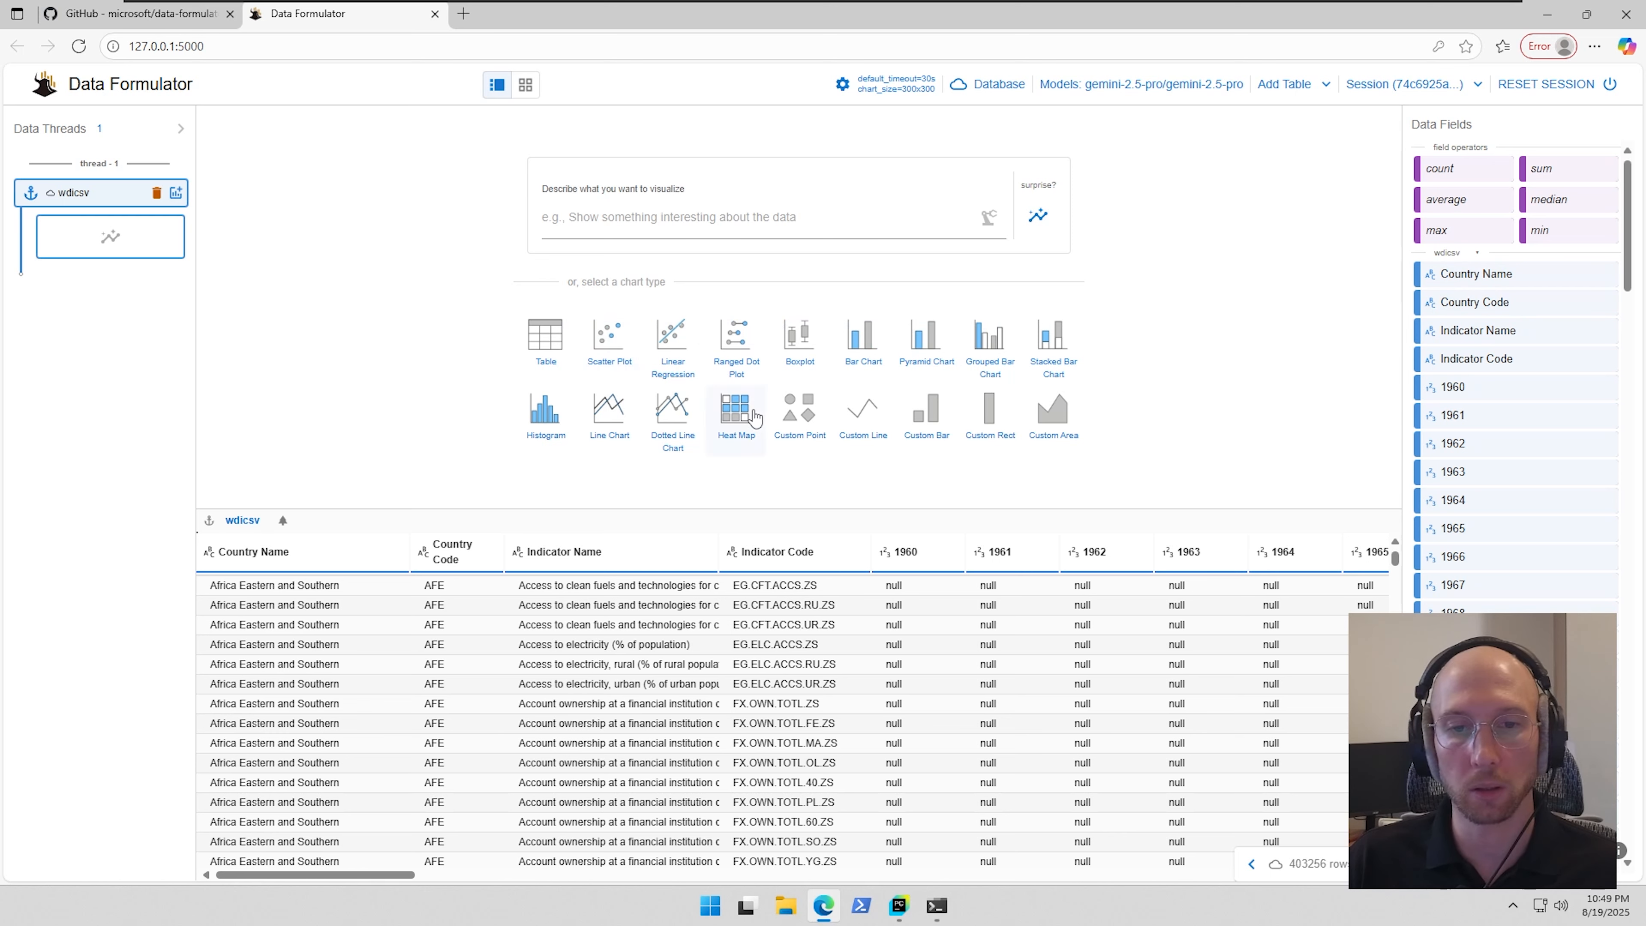
# - Create a bar chart from wdicsv with Country Name on the x-axis
pyautogui.click(857, 340)
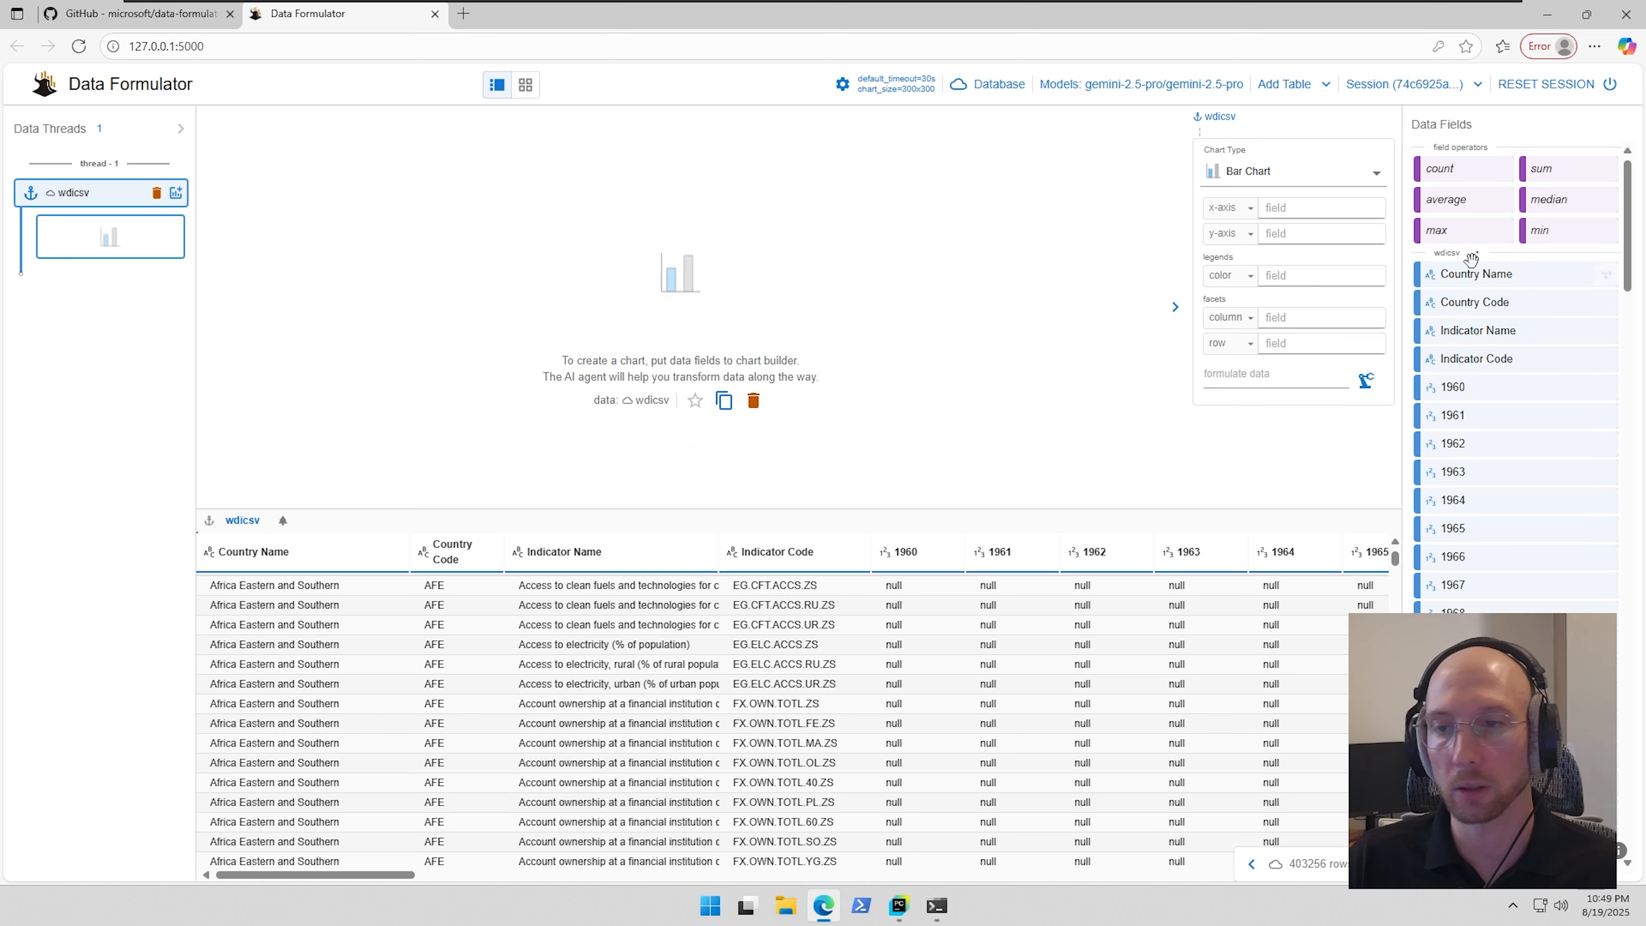
pyautogui.moveTo(1476, 275); pyautogui.dragTo(1299, 209)
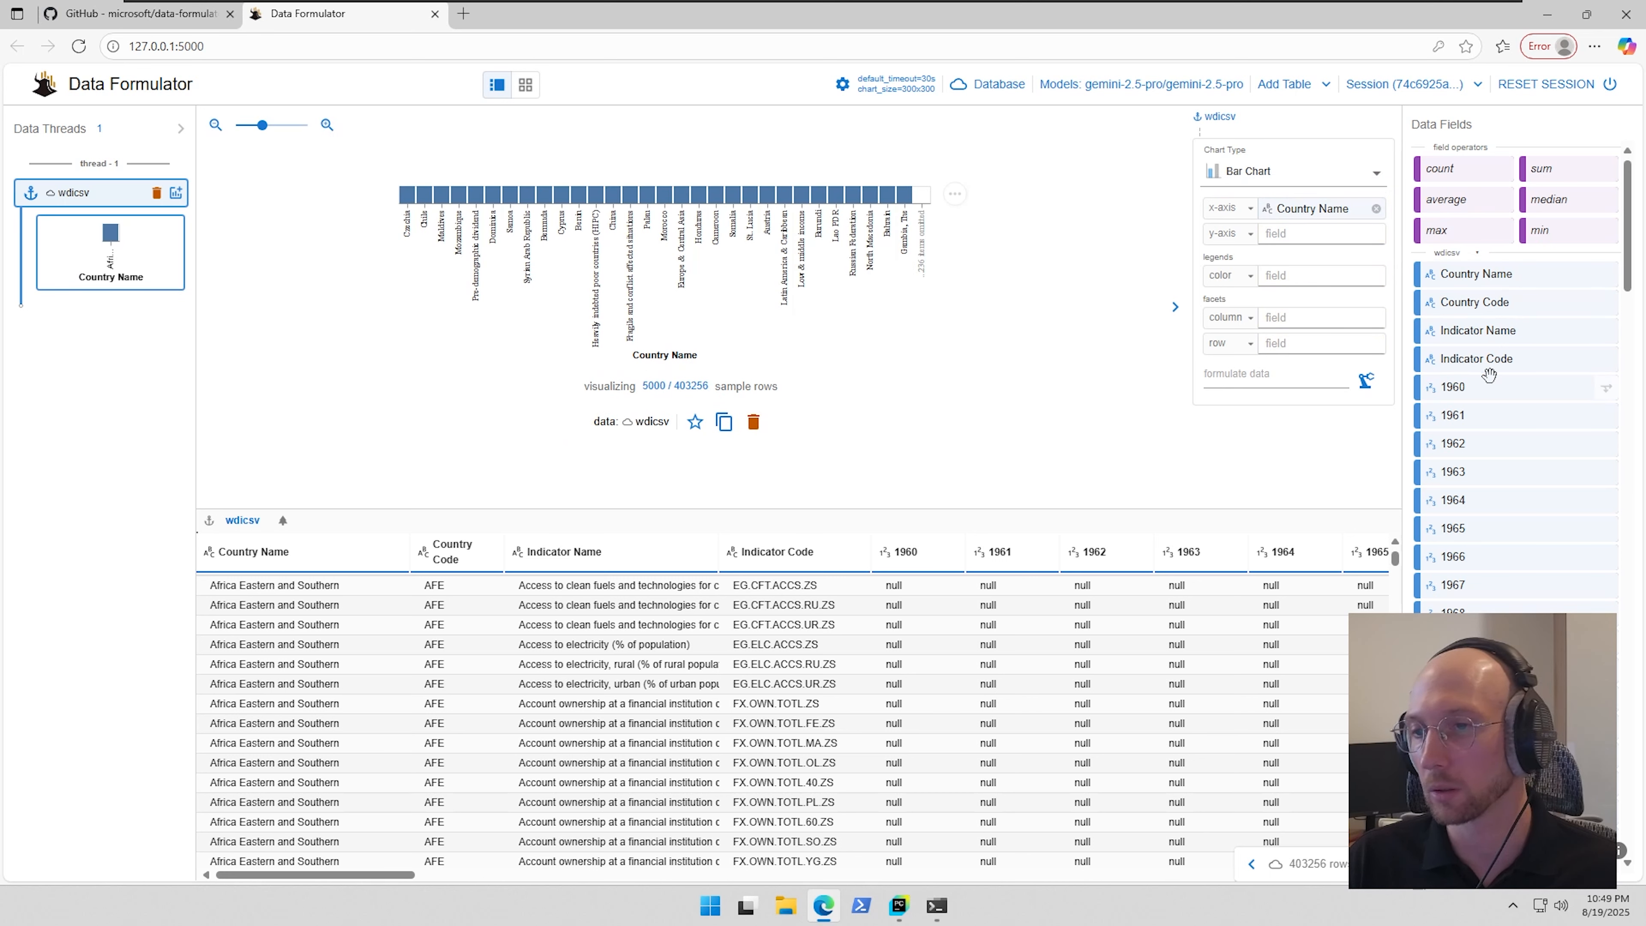
pyautogui.moveTo(1479, 334)
pyautogui.mouseDown()
pyautogui.moveTo(1360, 318)
pyautogui.moveTo(1372, 375)
pyautogui.moveTo(1273, 386)
pyautogui.moveTo(1480, 356)
pyautogui.mouseUp()
# - Try to formulate the chart data with the prompt "Show me gdp by country for 2022" and clear the prompt
pyautogui.click(1274, 374)
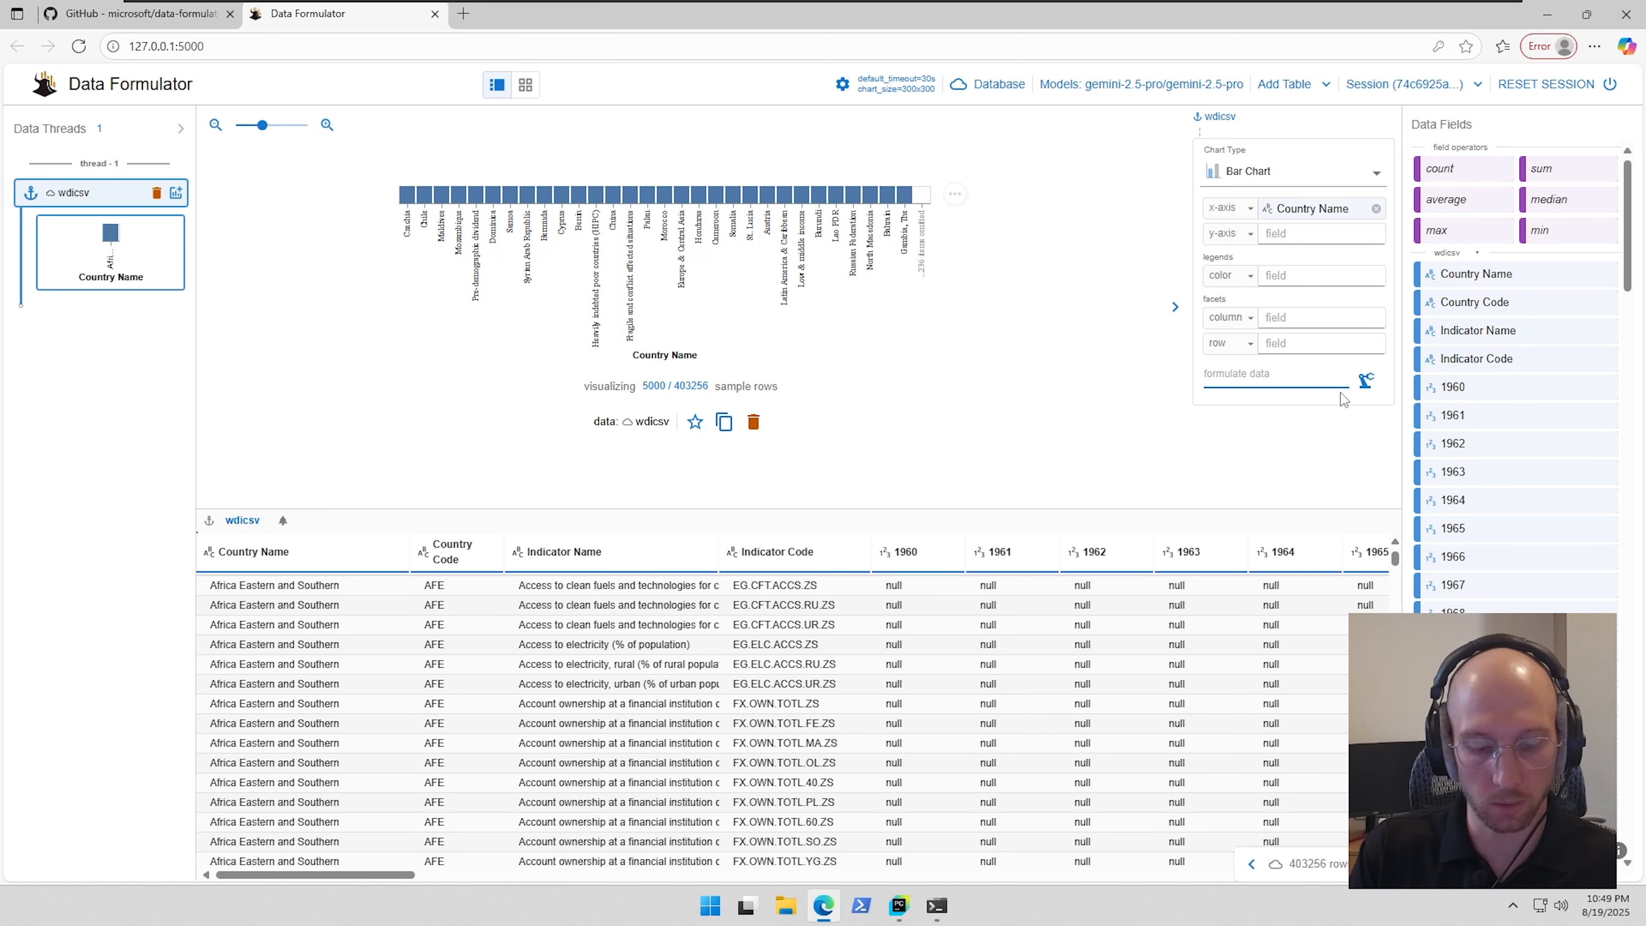
pyautogui.write('Show me gdp')
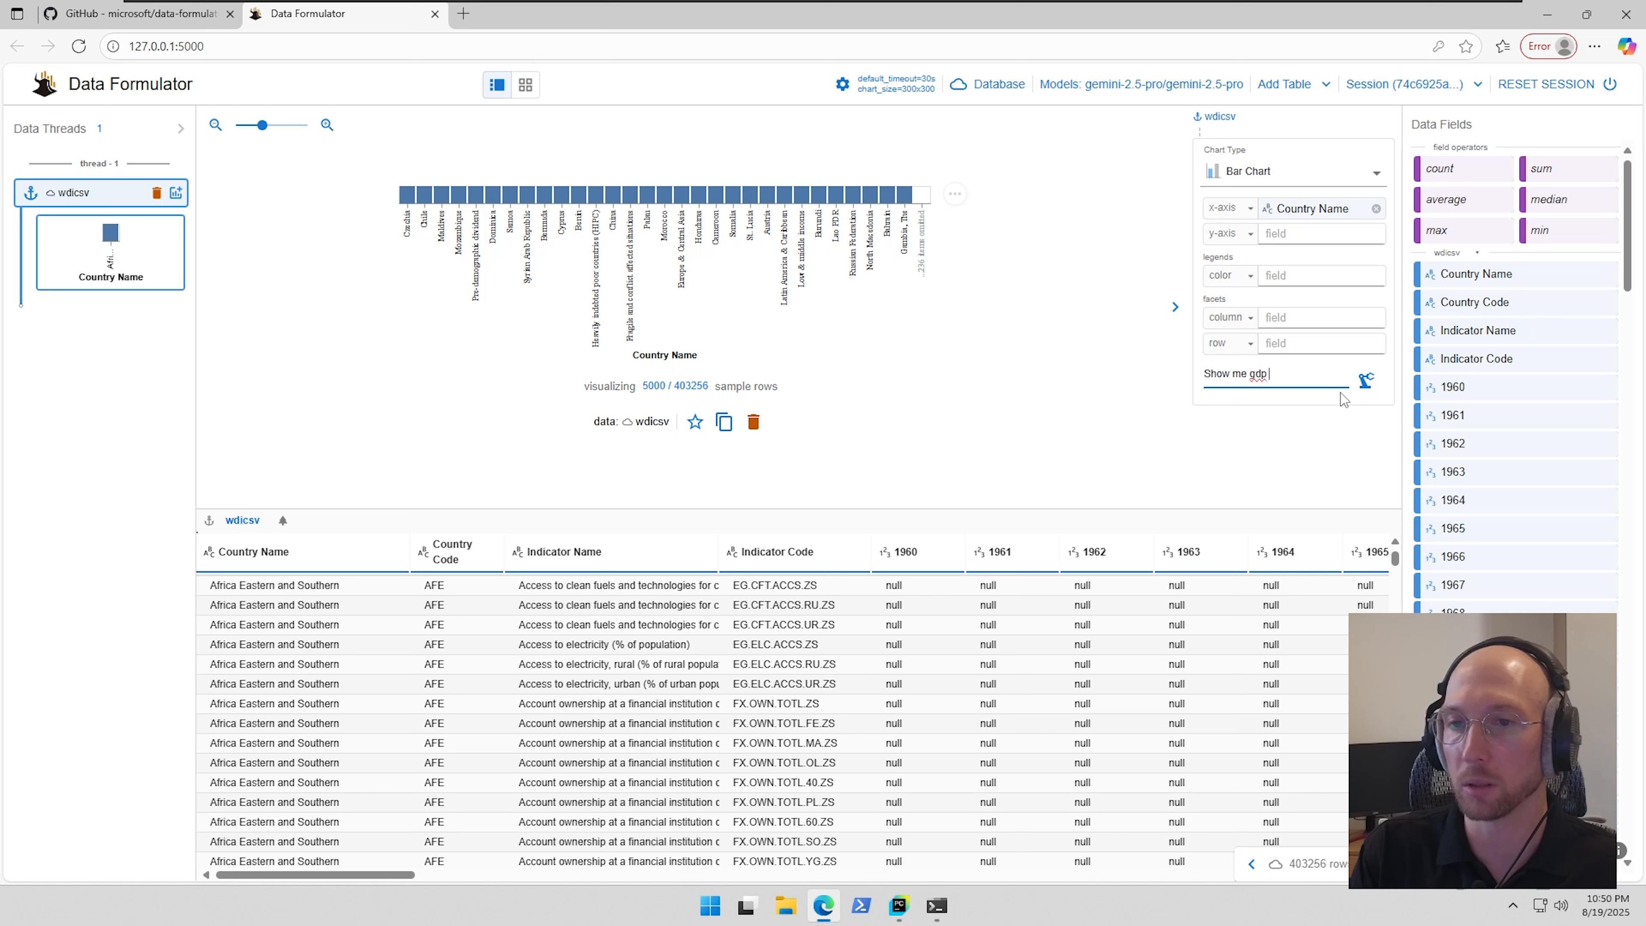
pyautogui.write(' by country for 20')
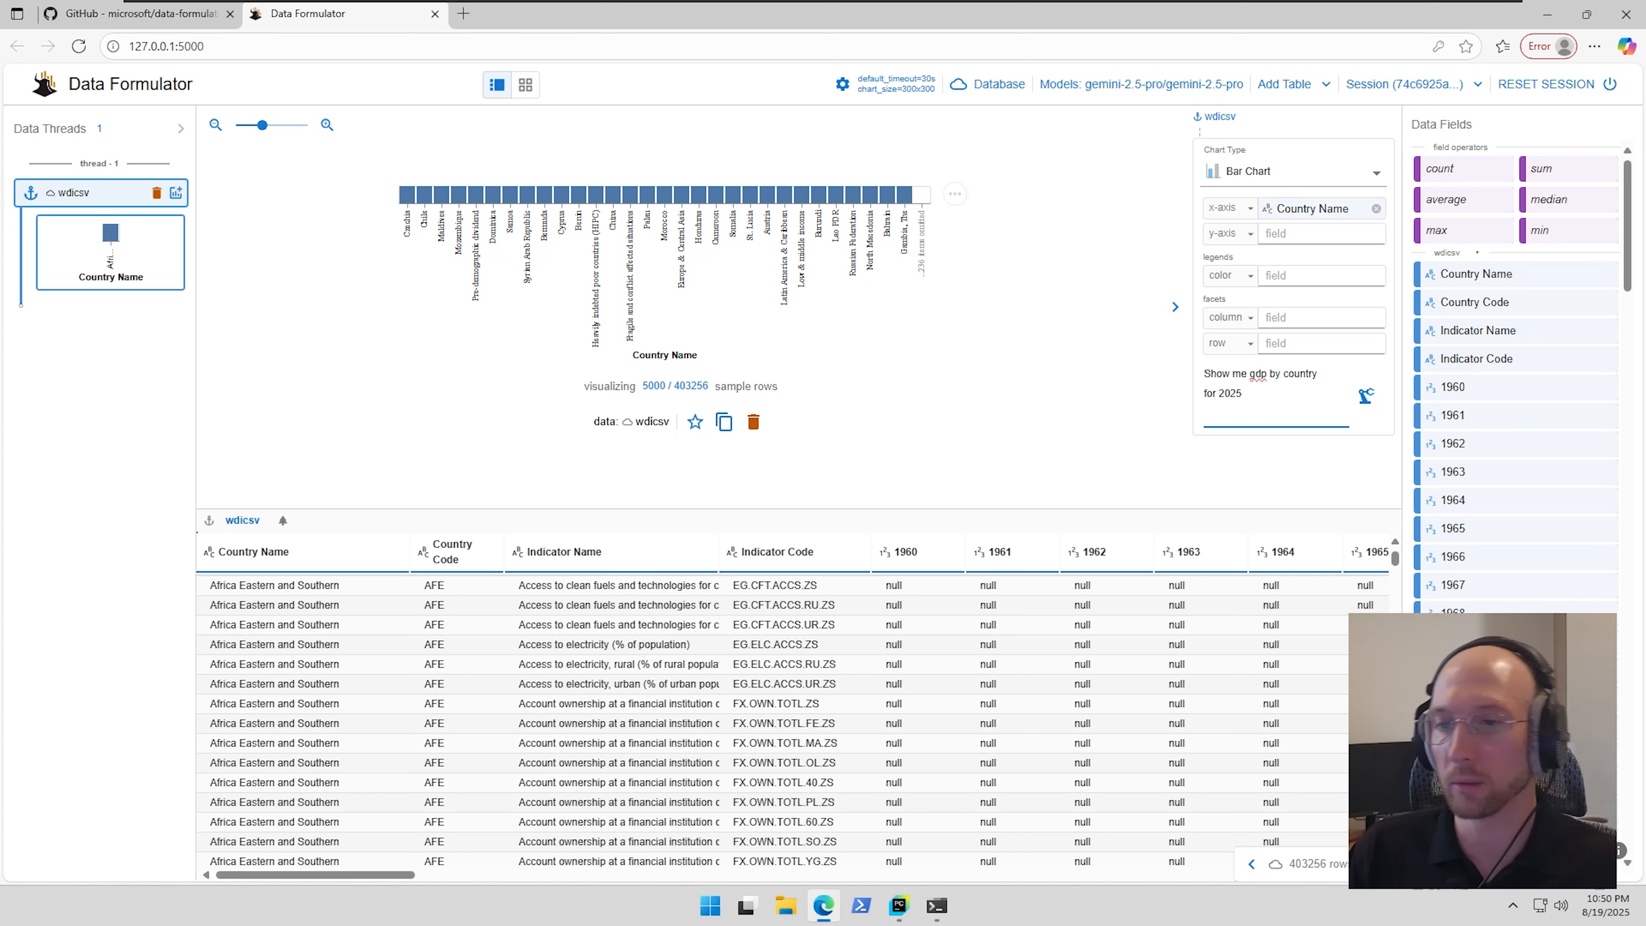
pyautogui.write('22')
pyautogui.click(1365, 385)
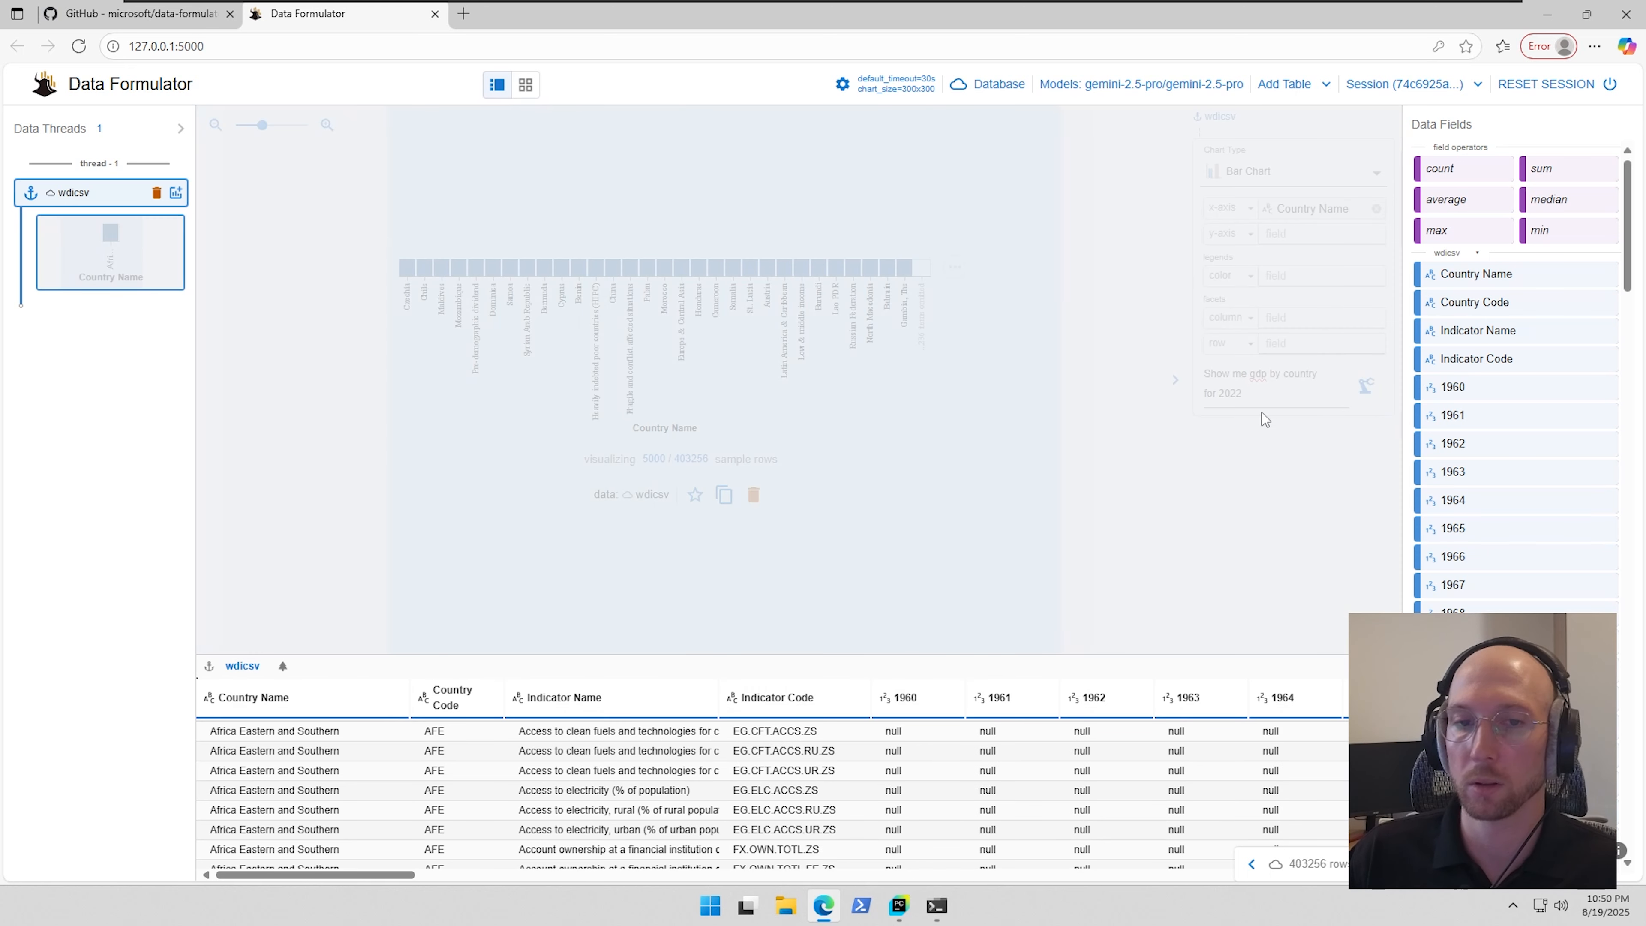
pyautogui.scroll(-20, 1515, 506)
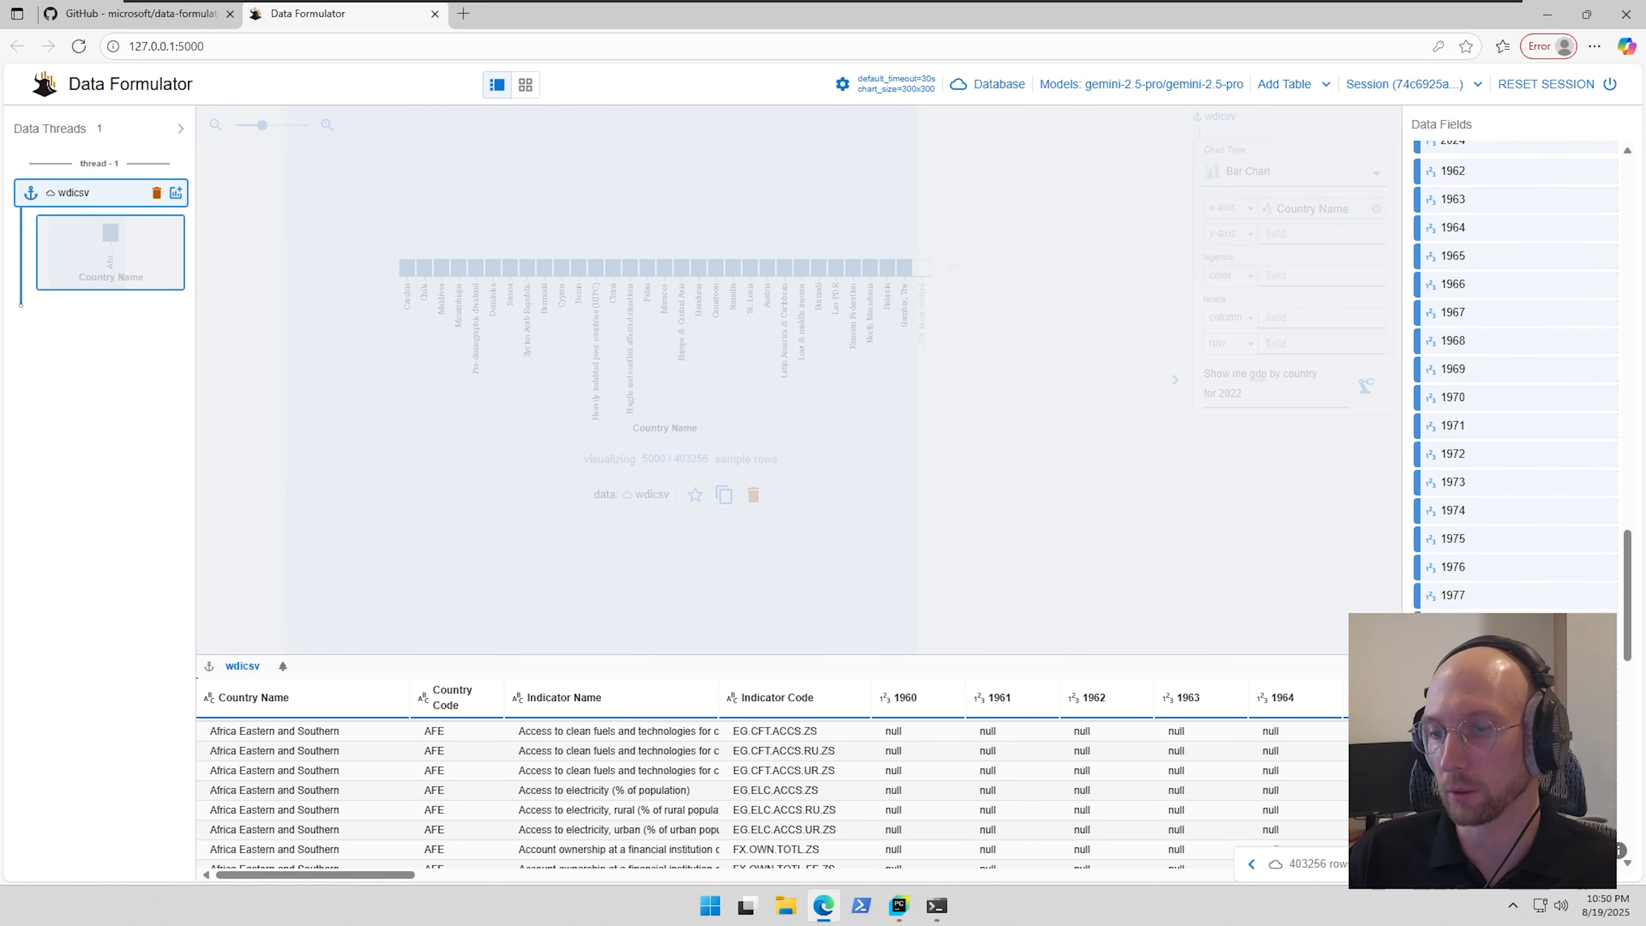
pyautogui.scroll(20, 1542, 594)
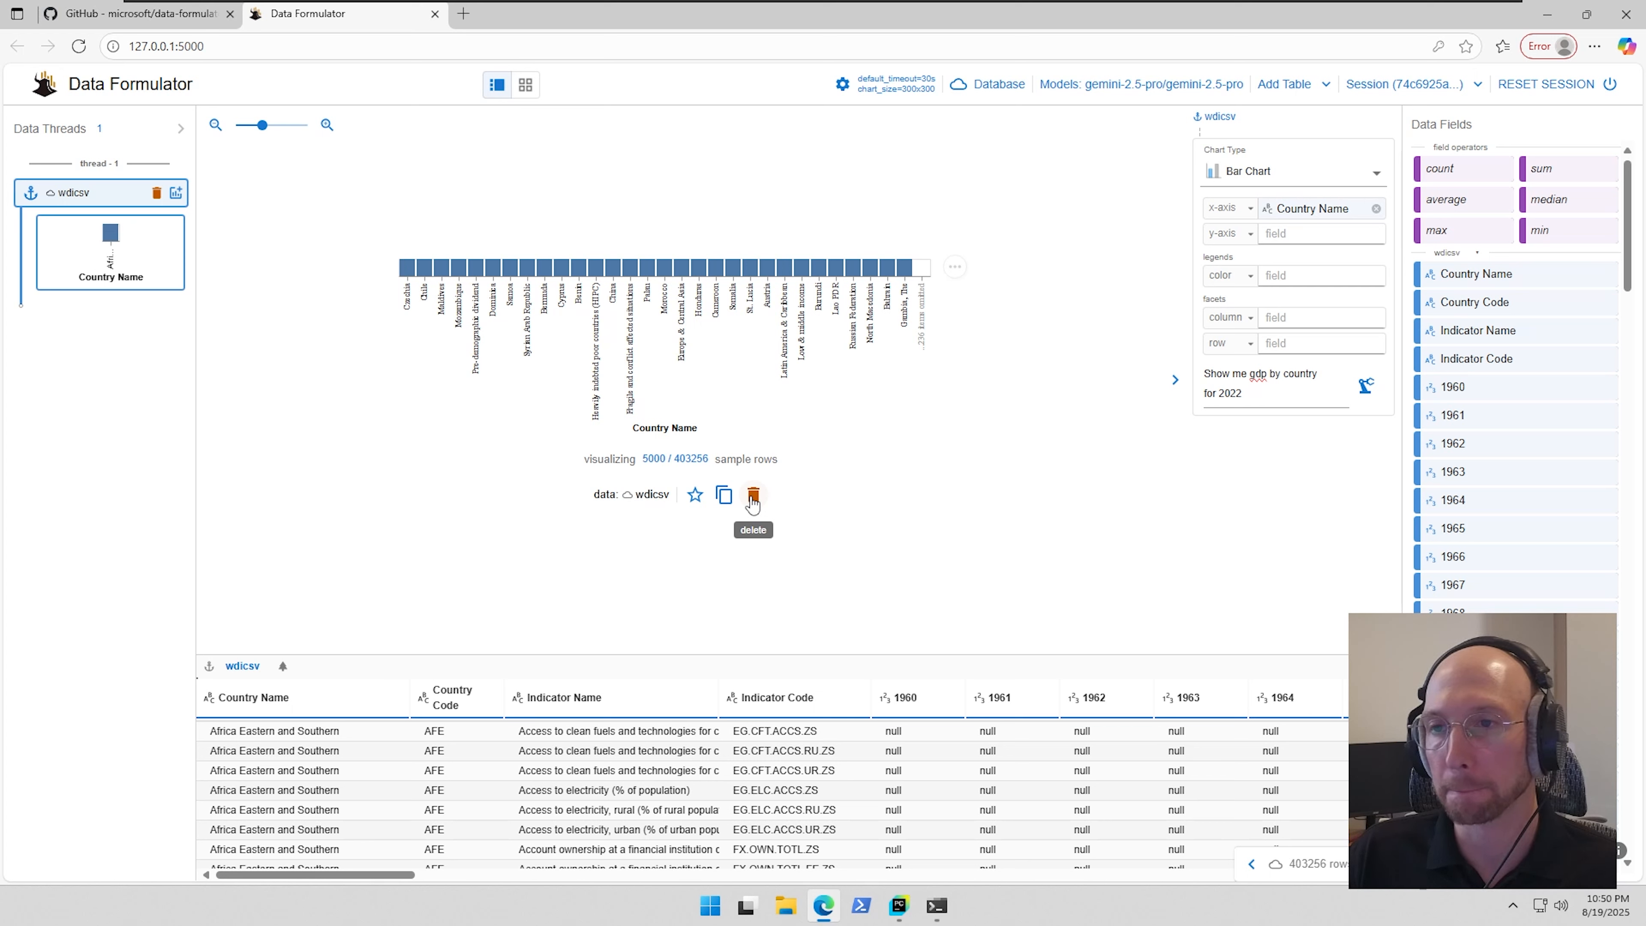
pyautogui.moveTo(1252, 393); pyautogui.dragTo(1164, 357)
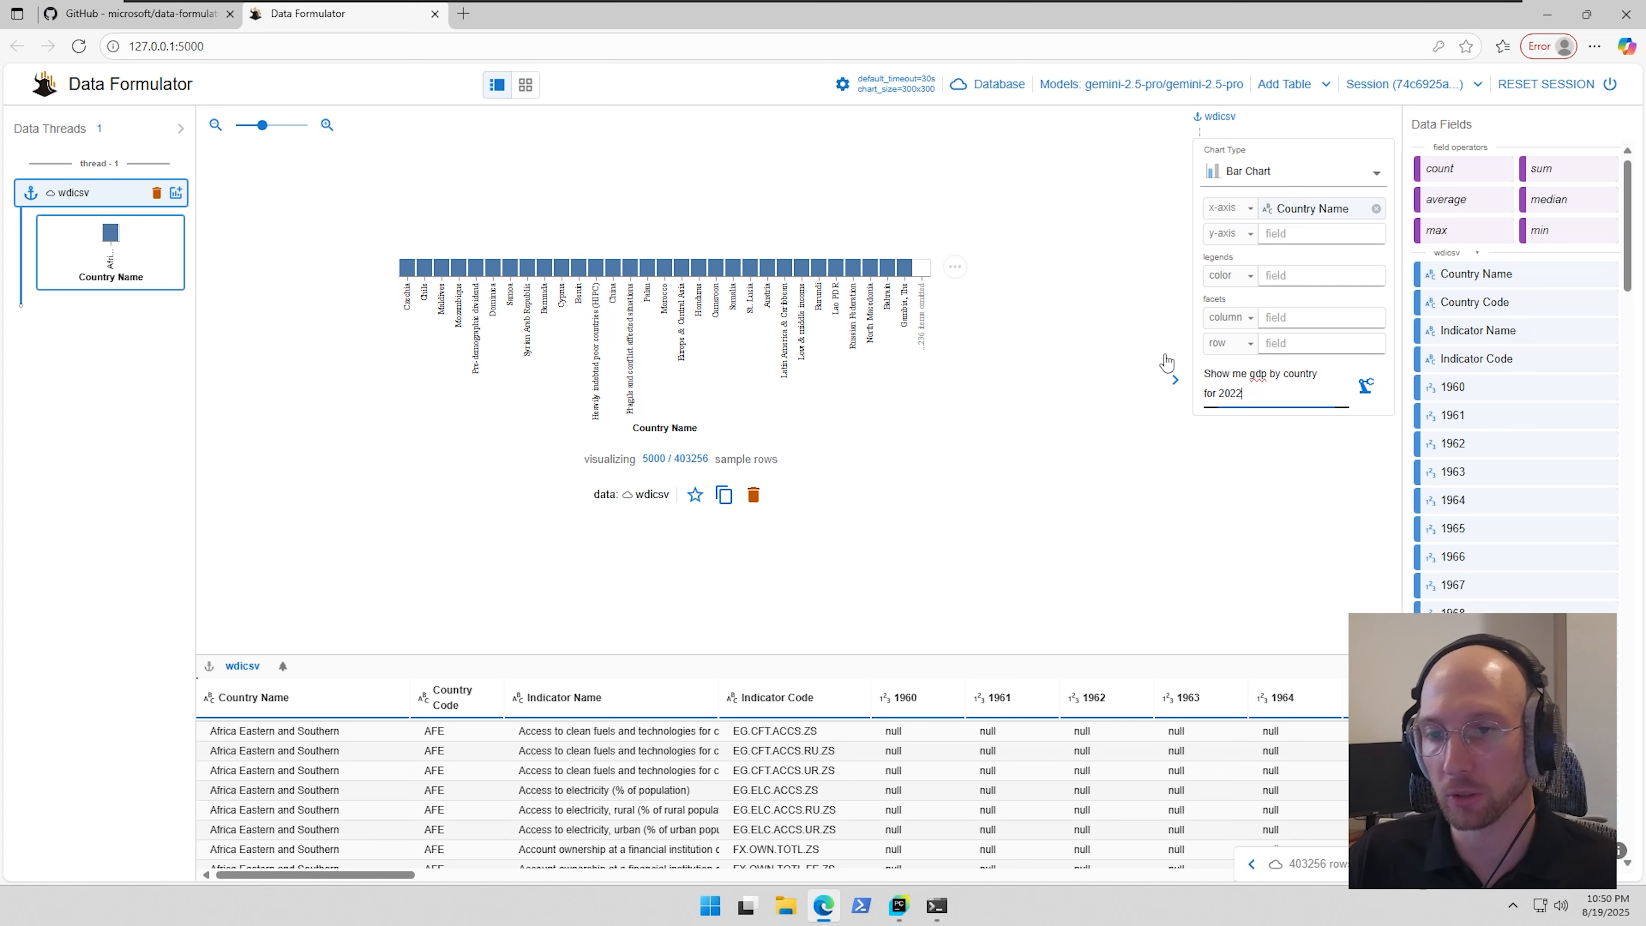
pyautogui.press('BackSpace')
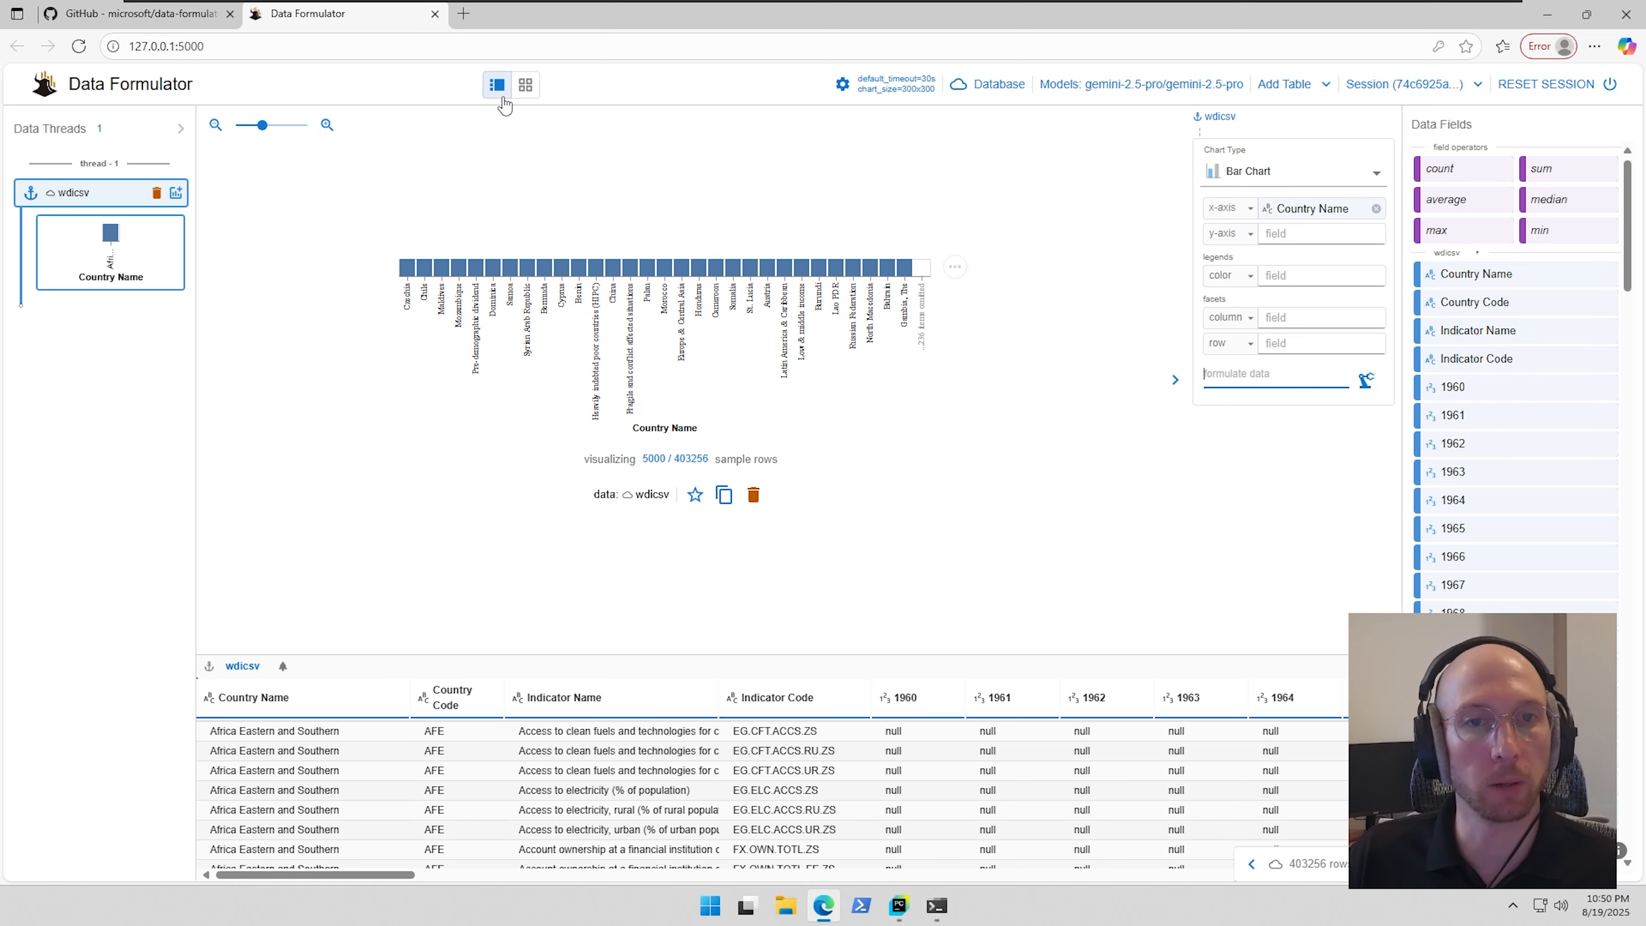
pyautogui.click(525, 84)
pyautogui.click(497, 84)
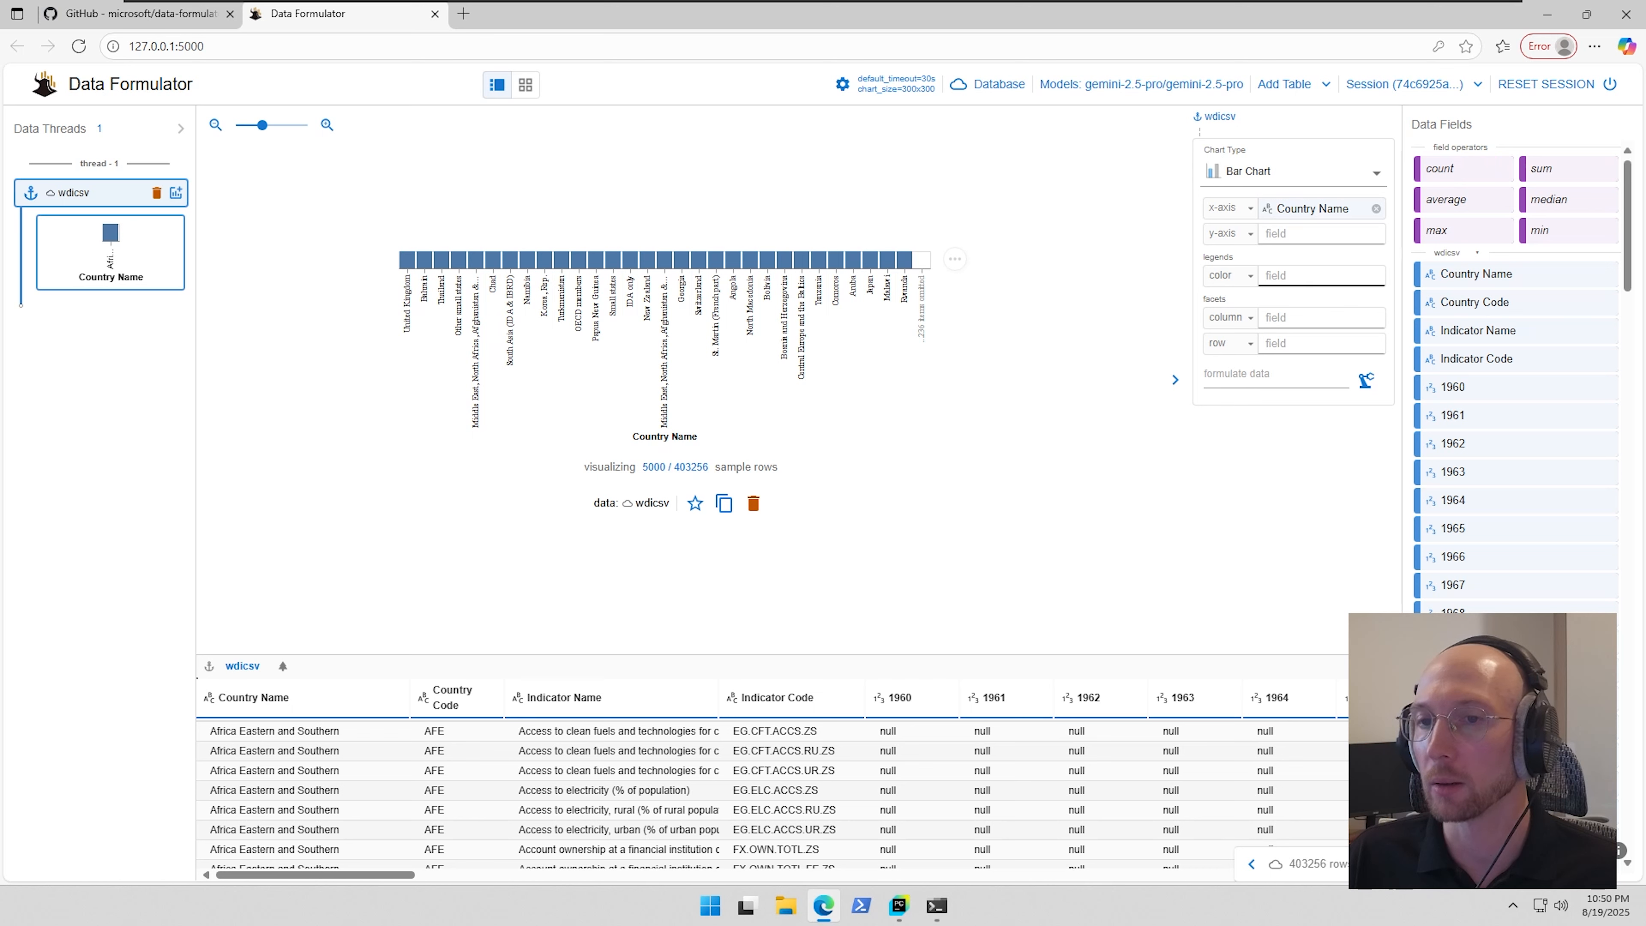
# - Apply the sum operator to the bar chart's y-axis
pyautogui.moveTo(1542, 168); pyautogui.dragTo(1293, 235)
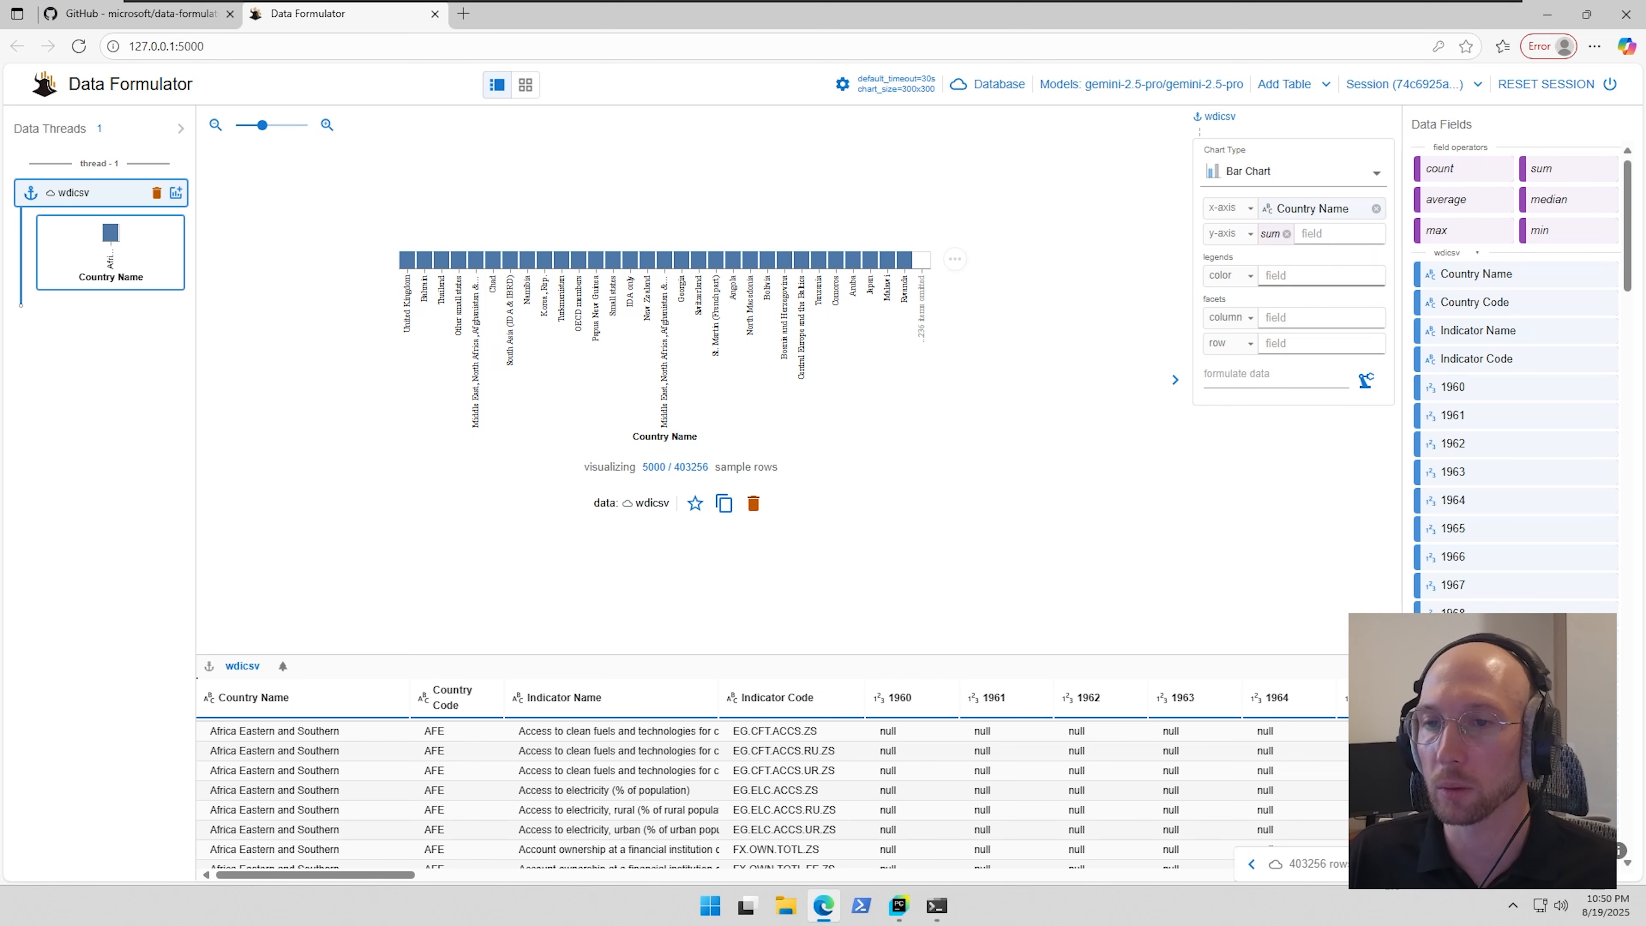
pyautogui.scroll(-6, 1513, 420)
pyautogui.scroll(6, 1513, 419)
# - Facet the bar chart by Country Name in columns and Indicator Name in rows
pyautogui.moveTo(1481, 337); pyautogui.dragTo(1319, 348)
pyautogui.click(1325, 344)
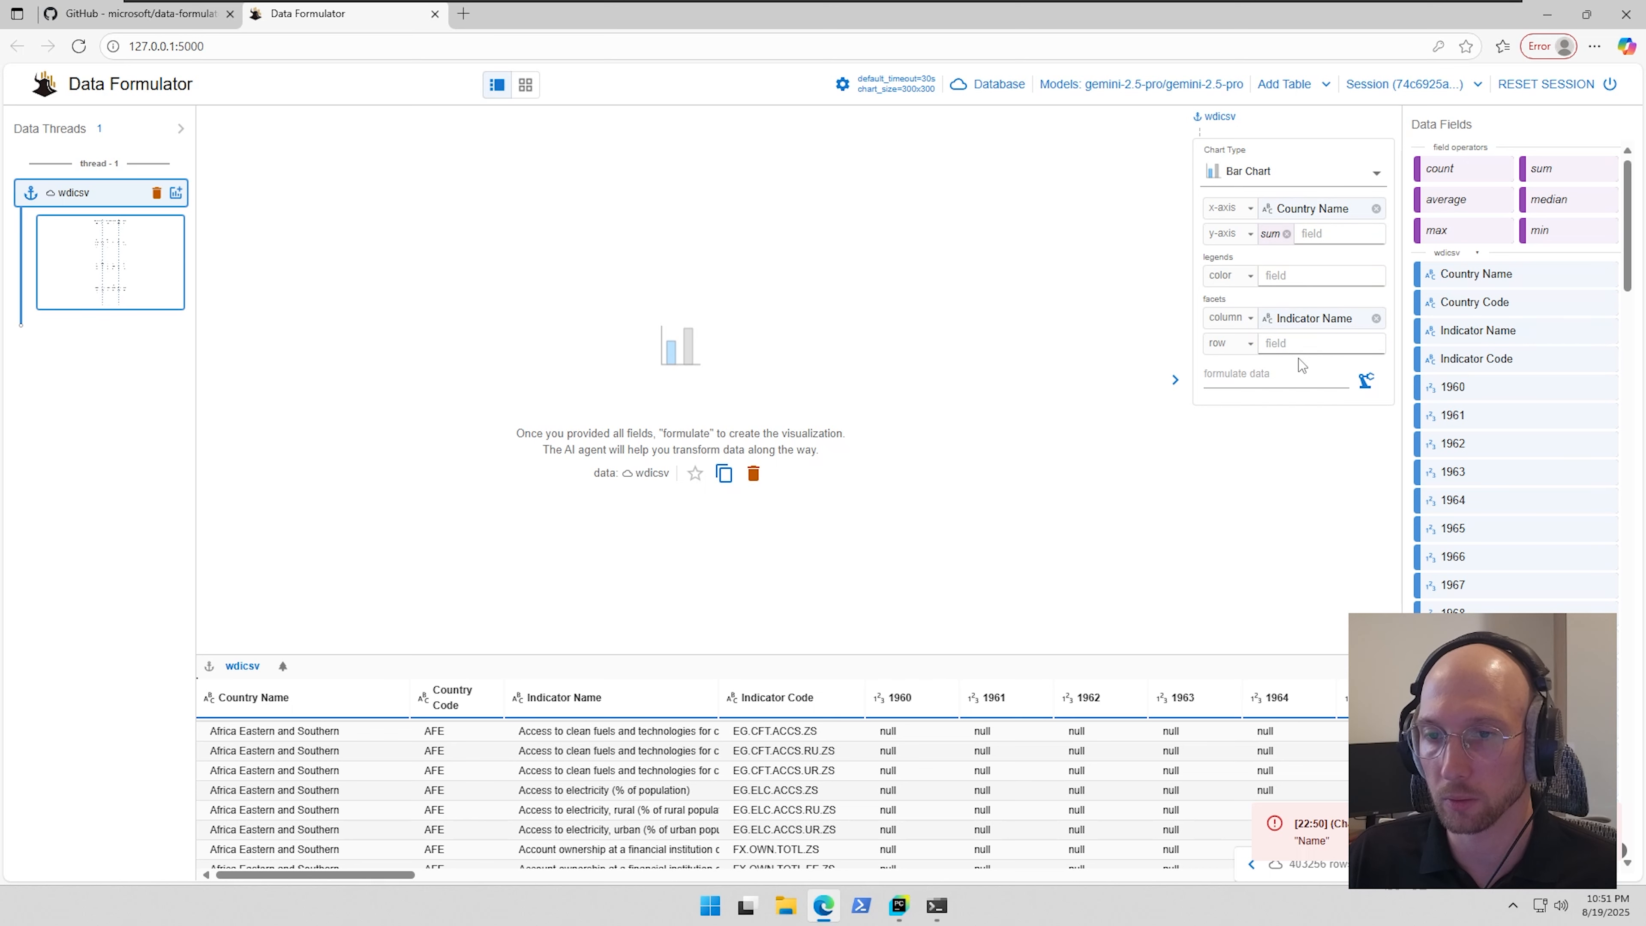
pyautogui.click(1301, 345)
pyautogui.click(1321, 450)
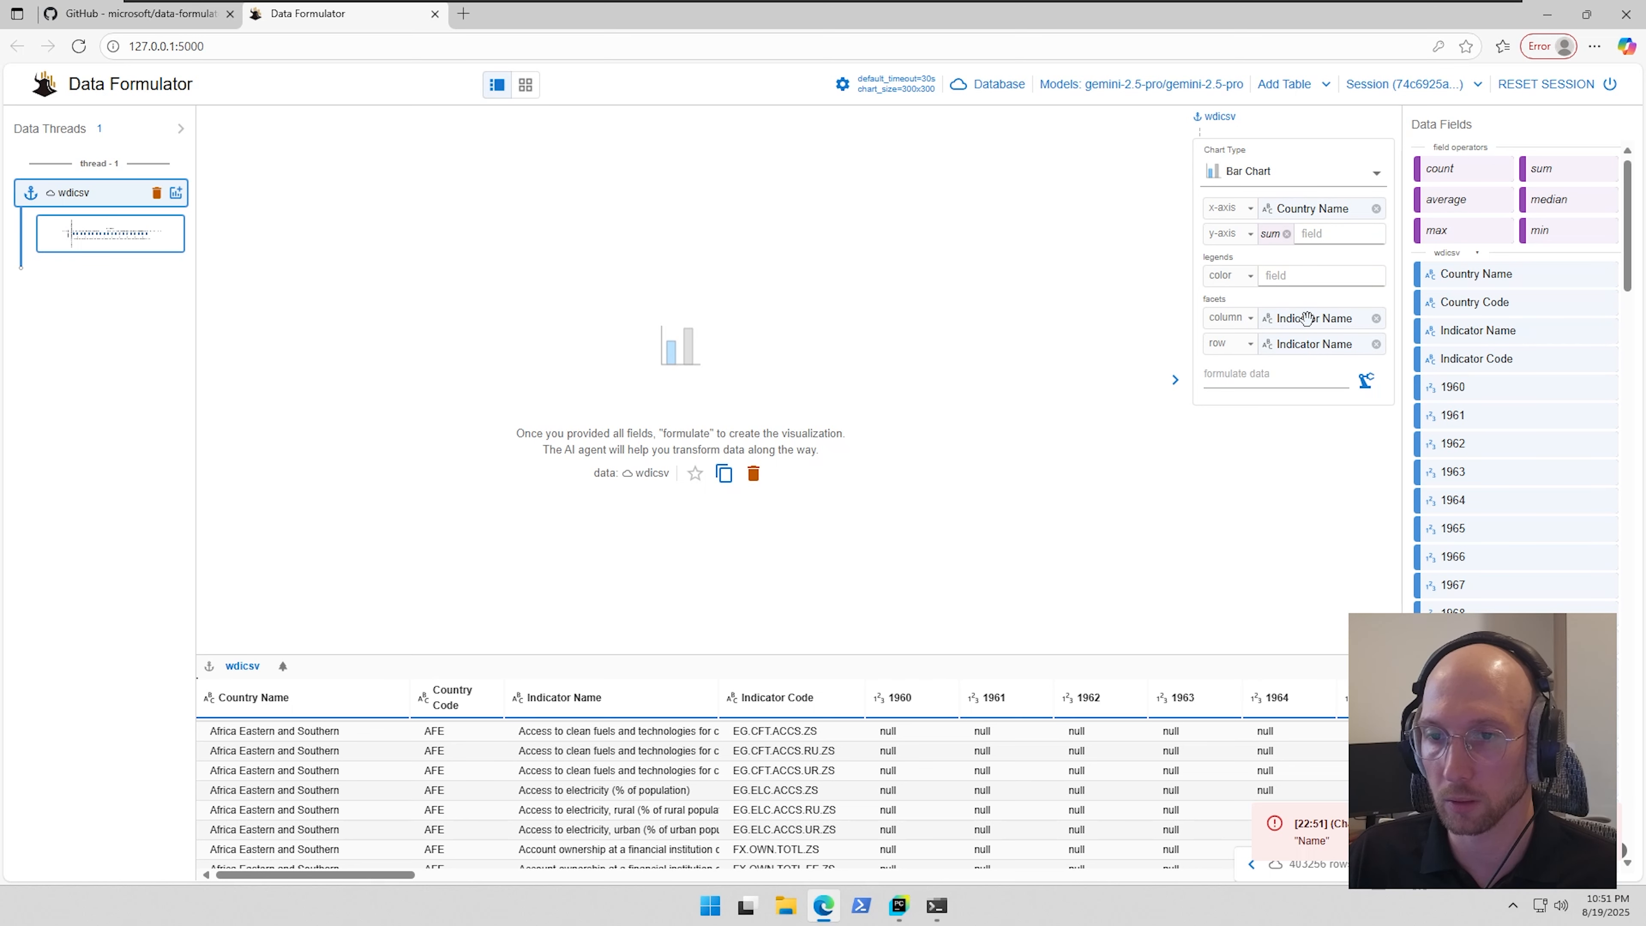
pyautogui.click(1375, 318)
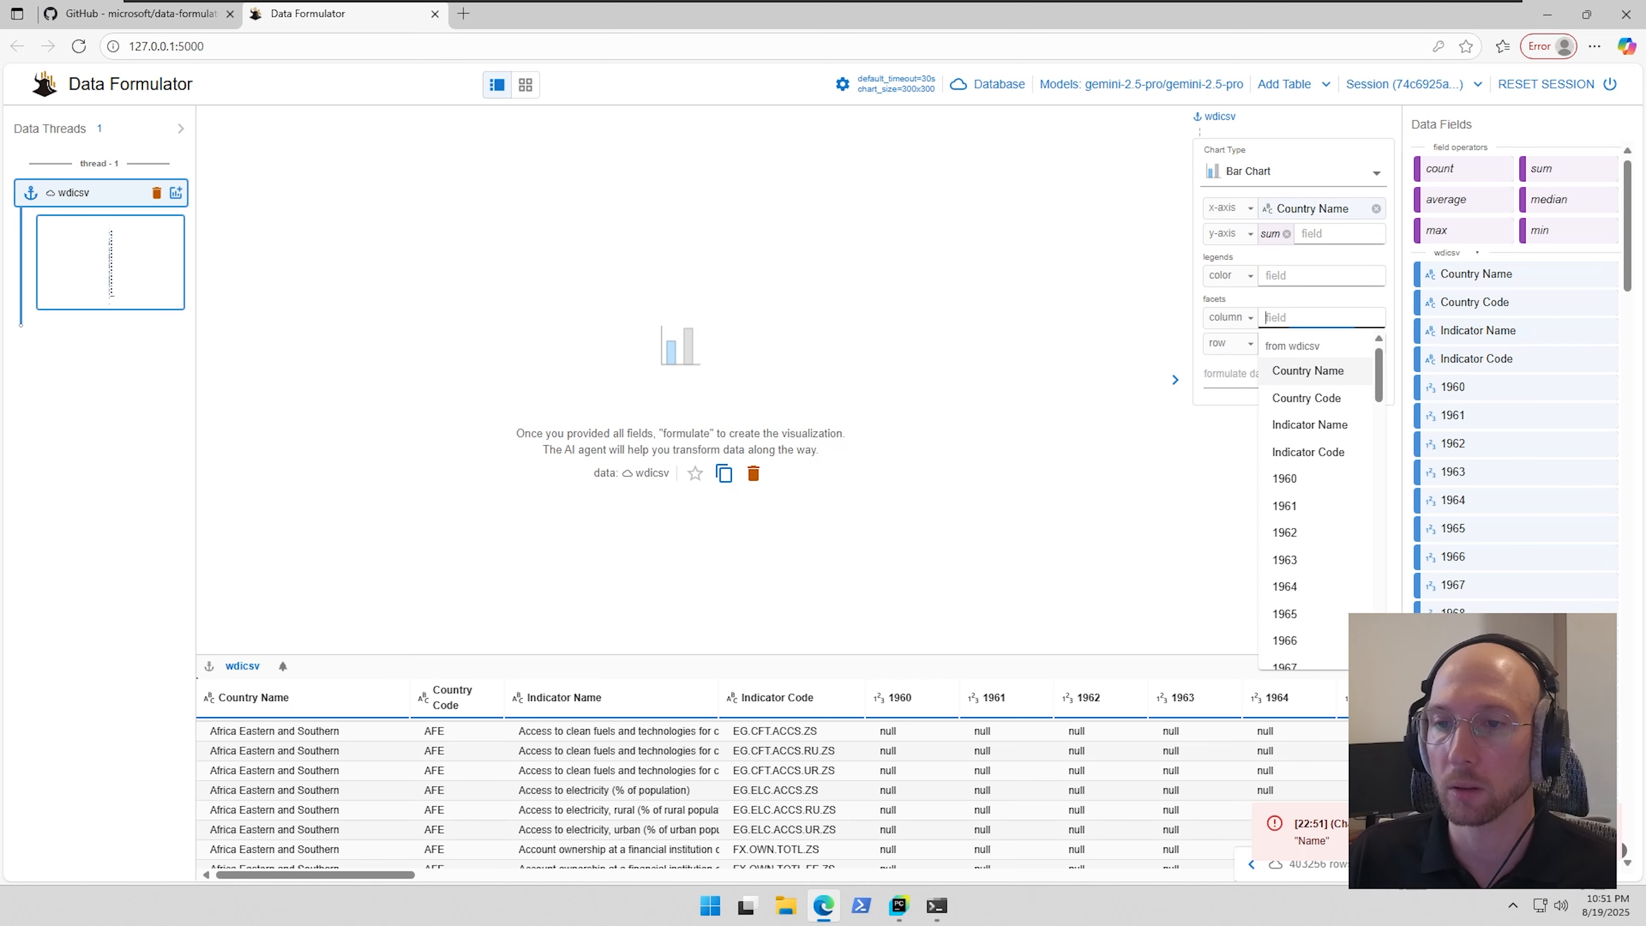
pyautogui.click(1308, 370)
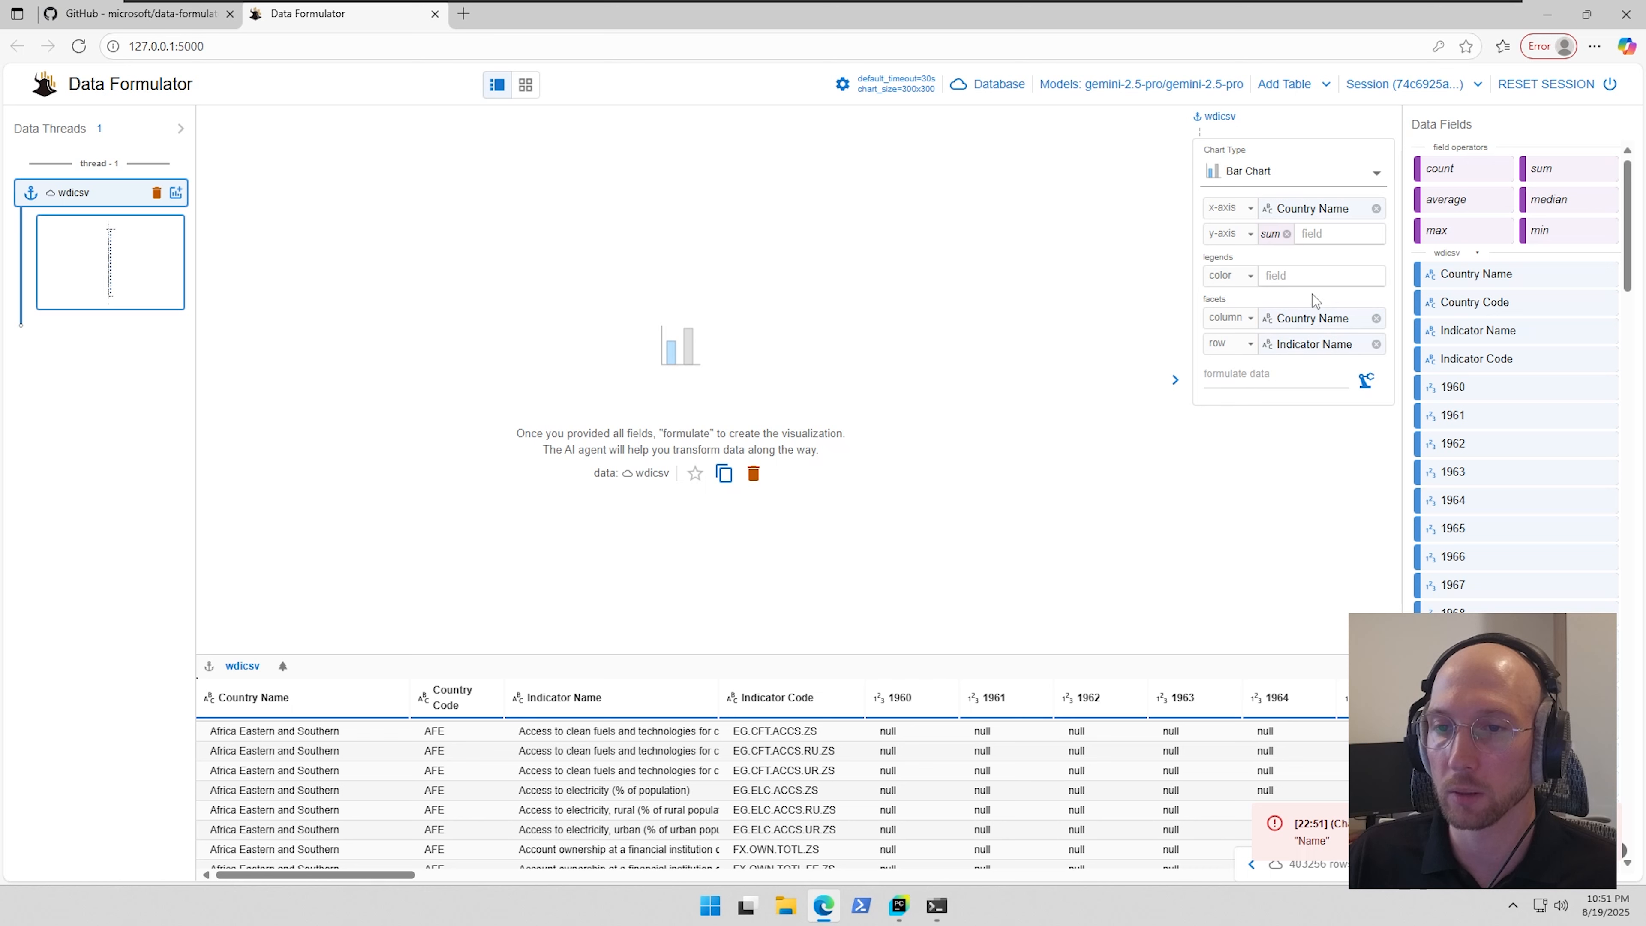
# - Assign the 2024 field to the y-axis and Indicator Name to the color legend
pyautogui.click(1334, 234)
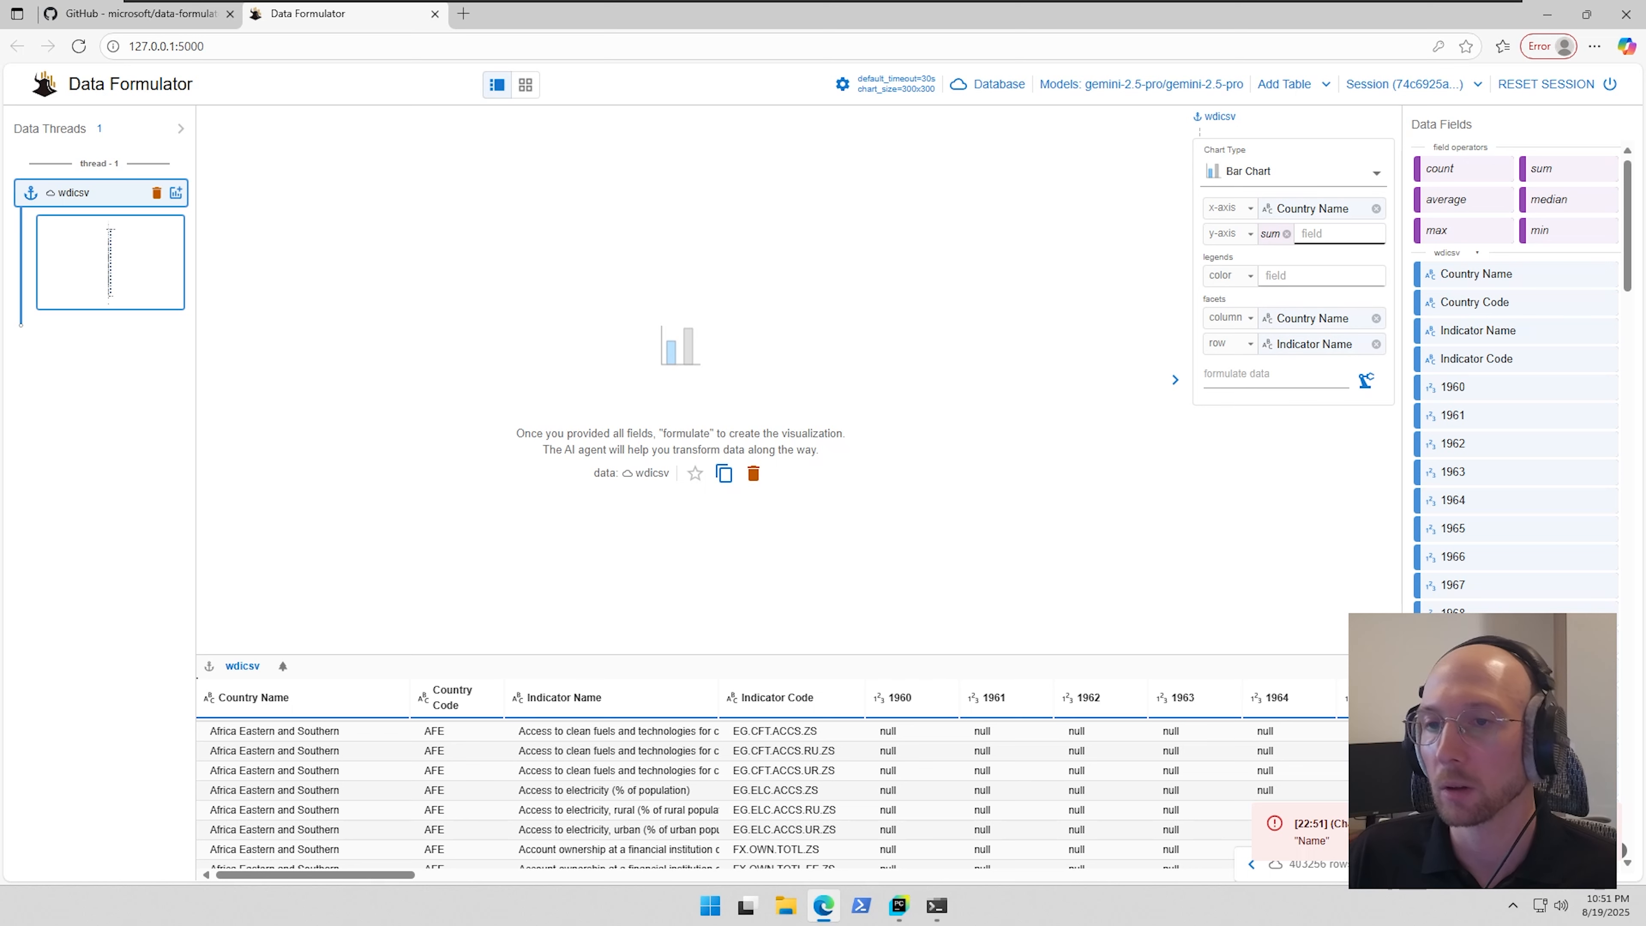
pyautogui.scroll(-8, 1354, 454)
pyautogui.scroll(-10, 1347, 537)
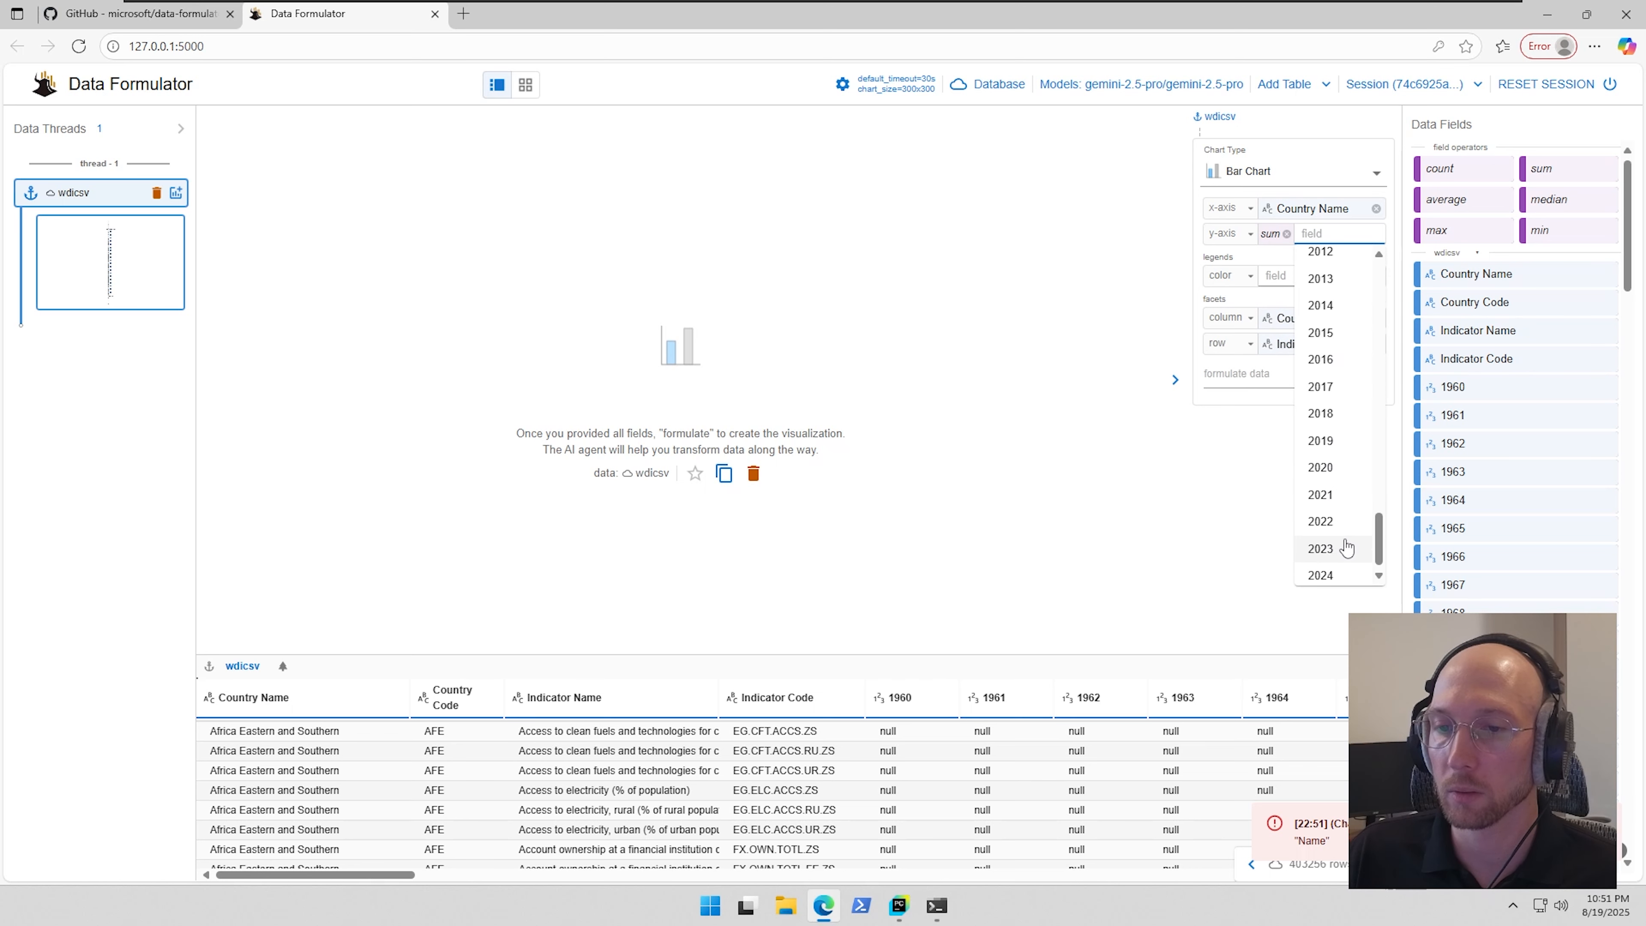
pyautogui.click(1326, 569)
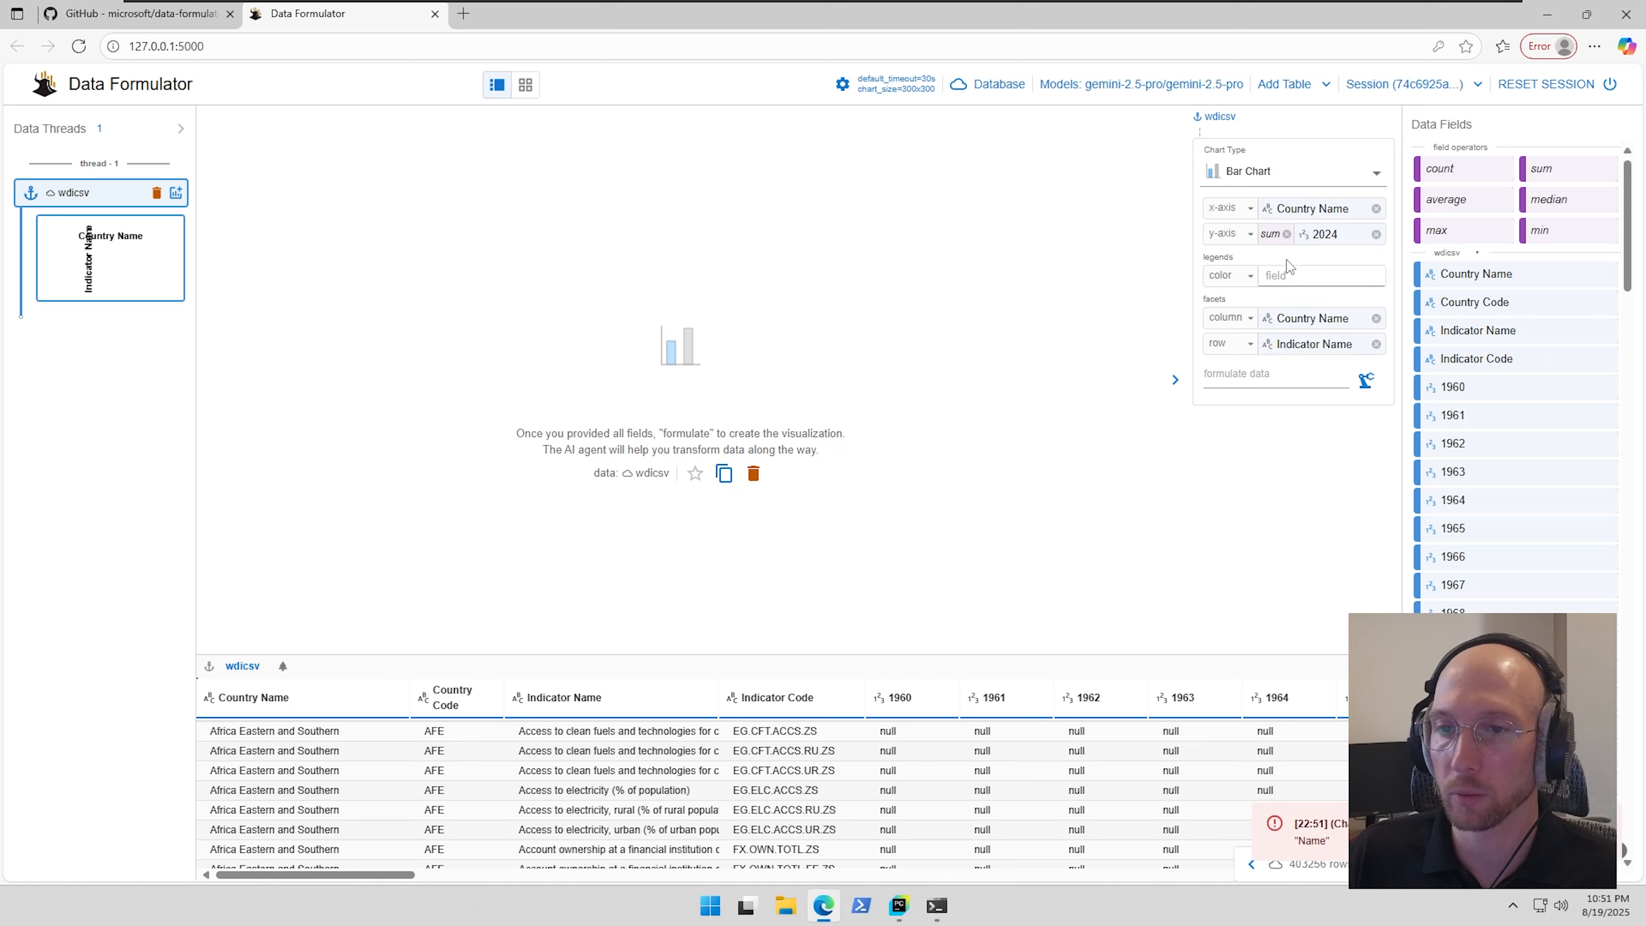
pyautogui.click(1289, 272)
pyautogui.click(1321, 386)
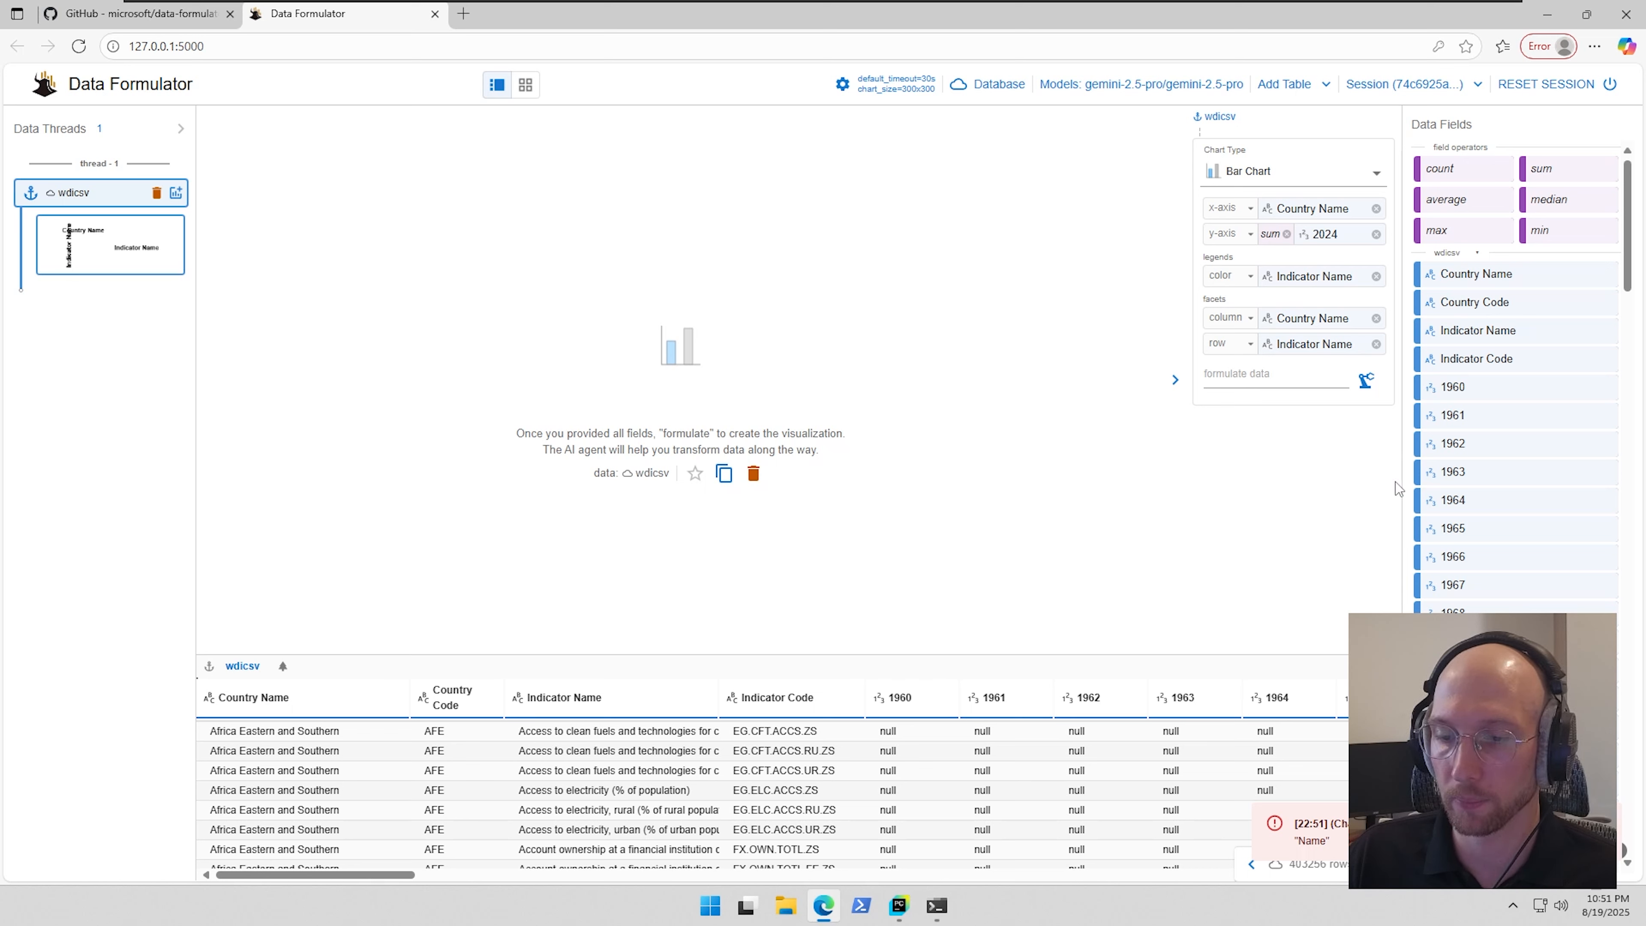
# - Remove the row and column facets and the sum operator from the y-axis
pyautogui.click(1375, 344)
pyautogui.click(1376, 317)
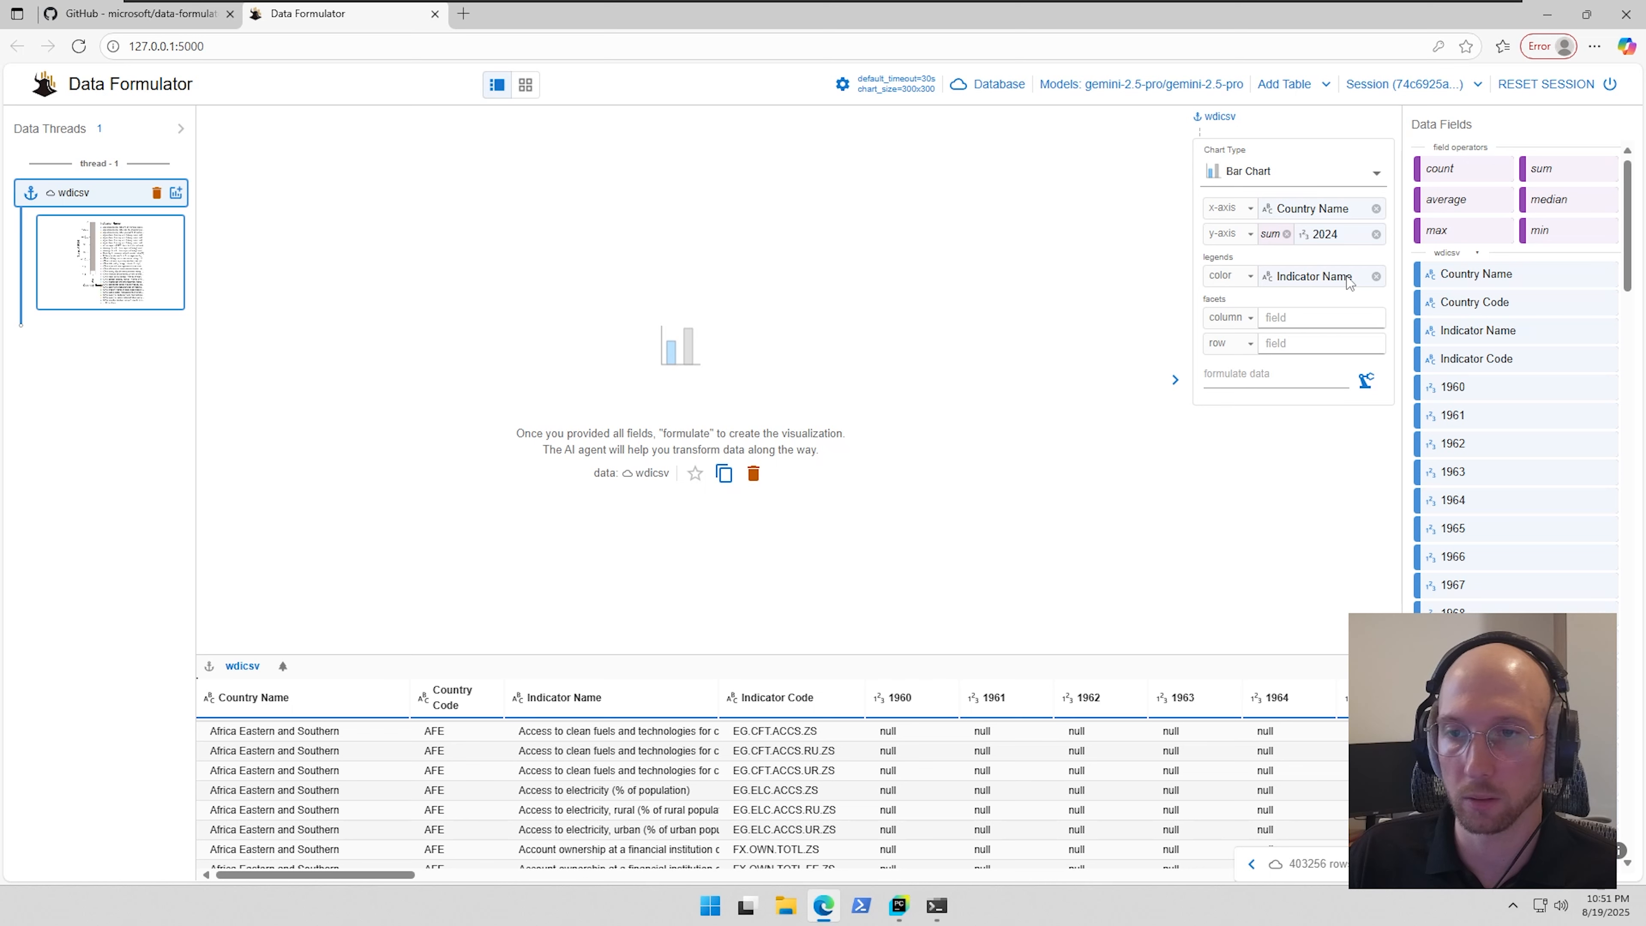
pyautogui.click(1285, 237)
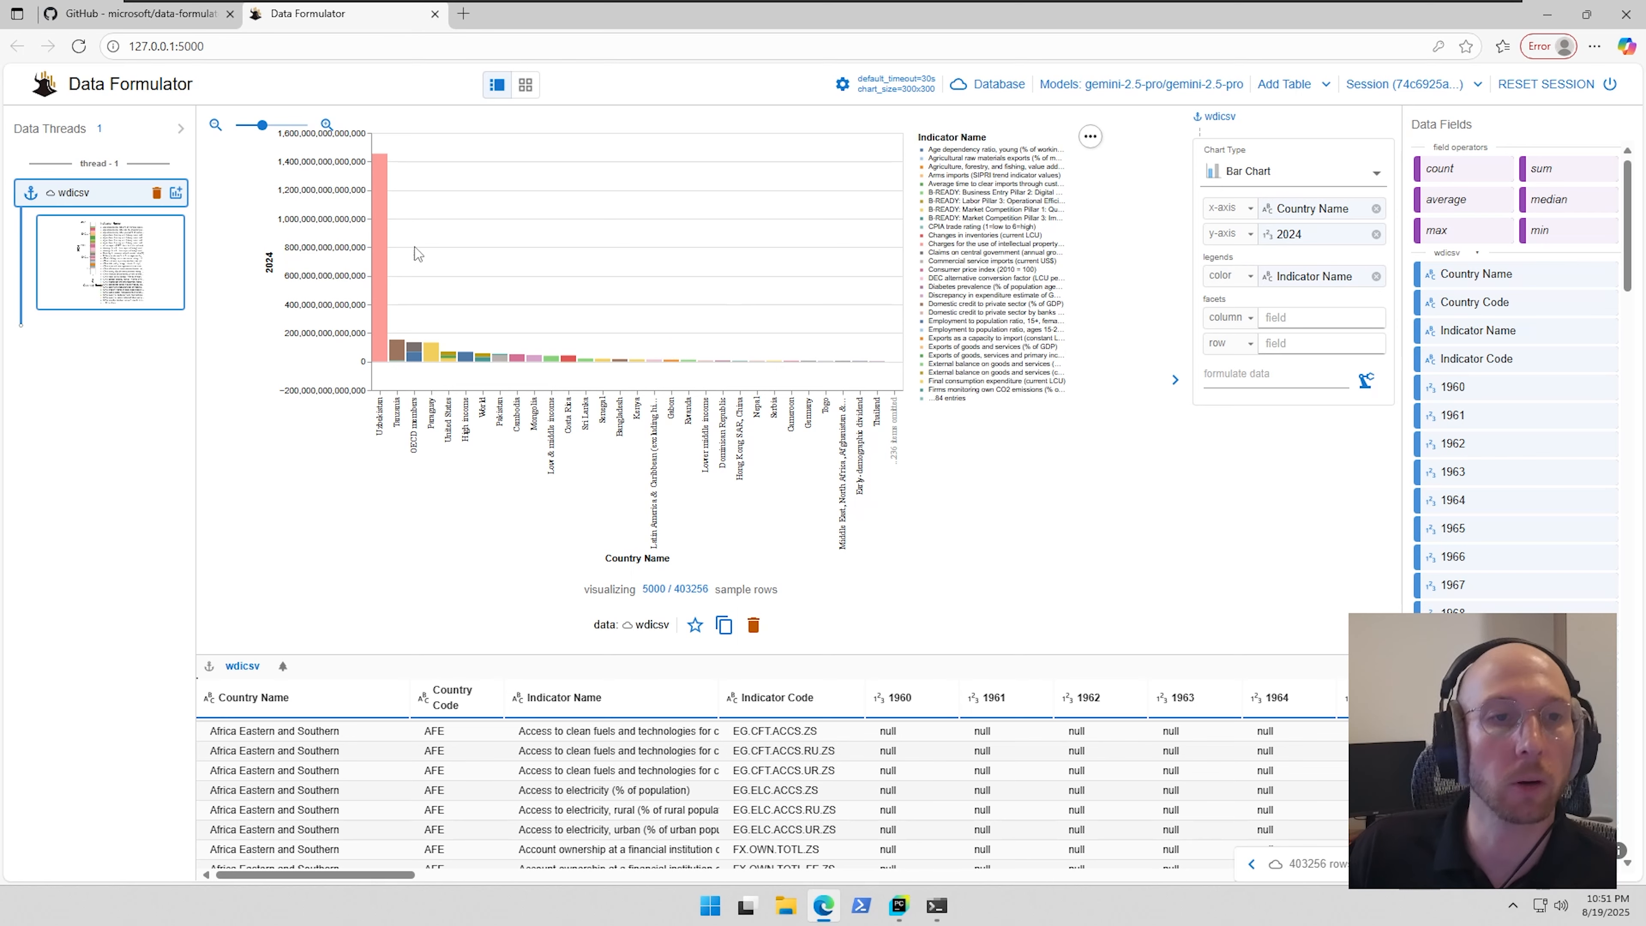
# - Examine the bar chart of 2024 values by country, enlarged and with the chart editor collapsed, and restore the normal view
pyautogui.hotkey('ctrl', '+')
pyautogui.hotkey('ctrl', '+')
pyautogui.hotkey('ctrl', '+')
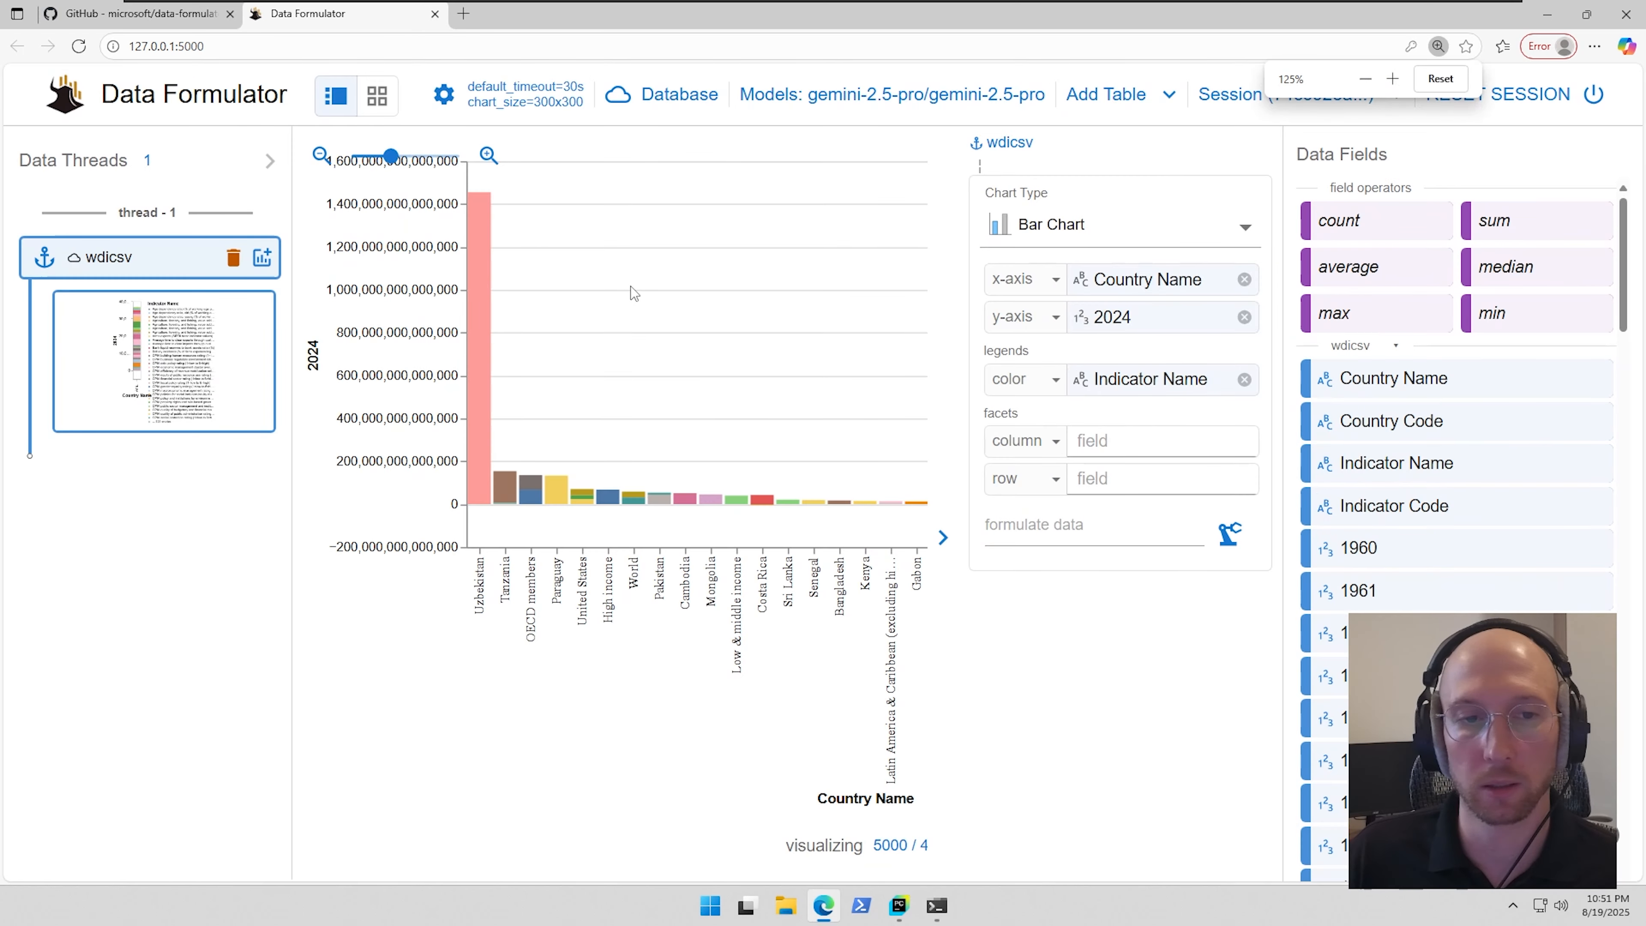
pyautogui.hotkey('ctrl', '-')
pyautogui.hotkey('ctrl', '-')
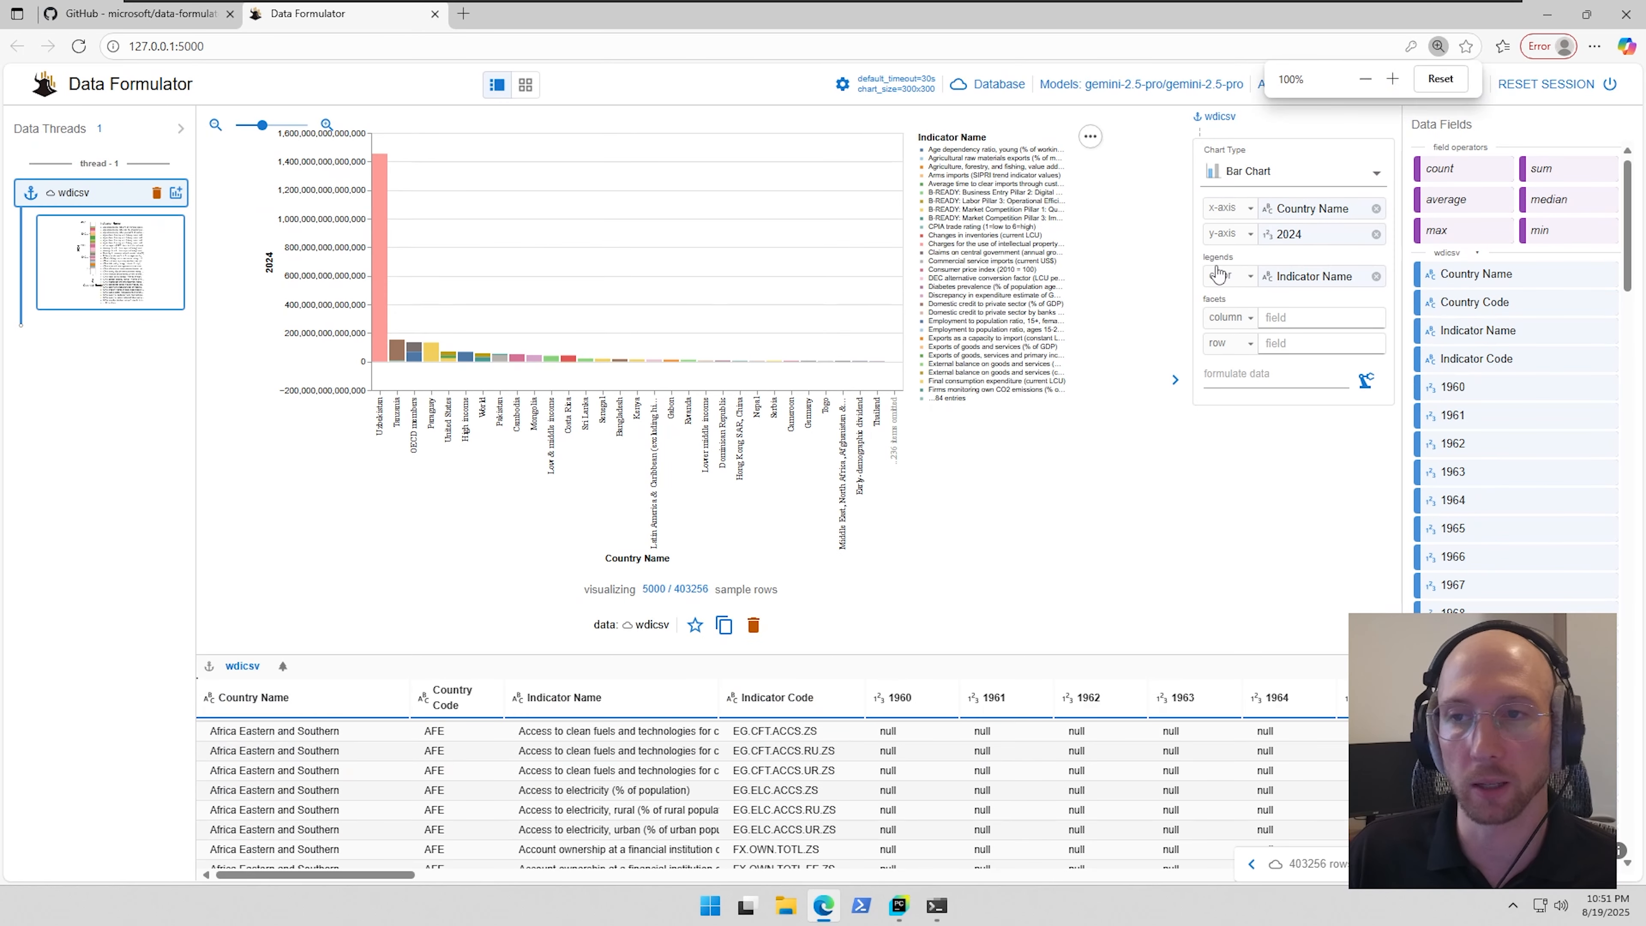
pyautogui.click(1175, 379)
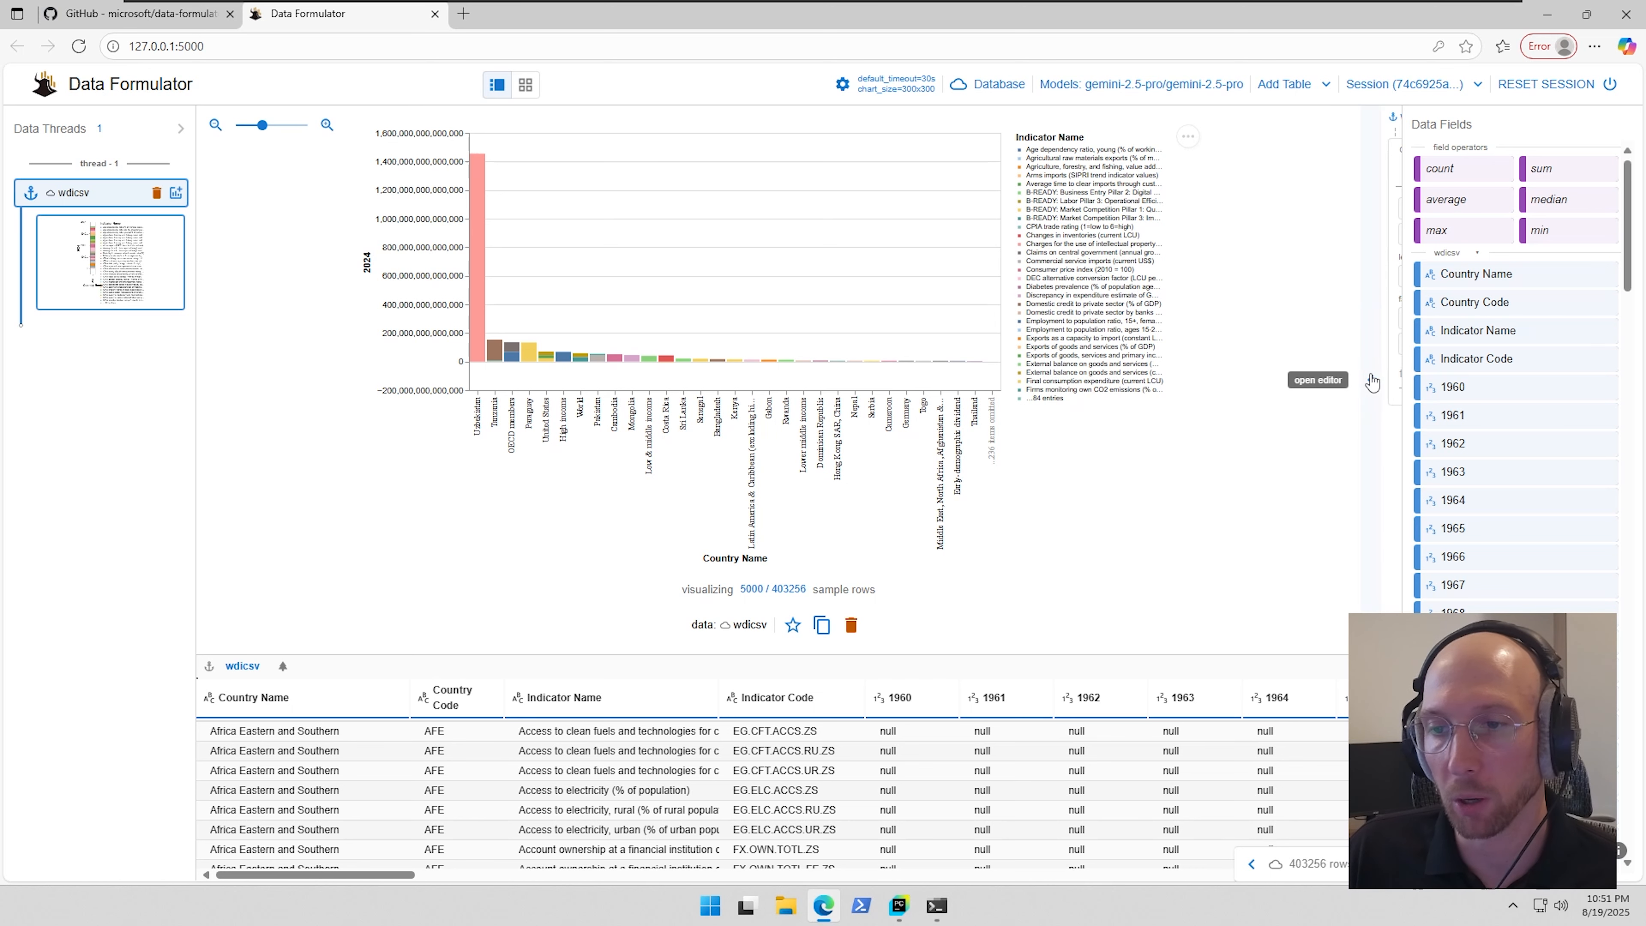
pyautogui.click(1369, 379)
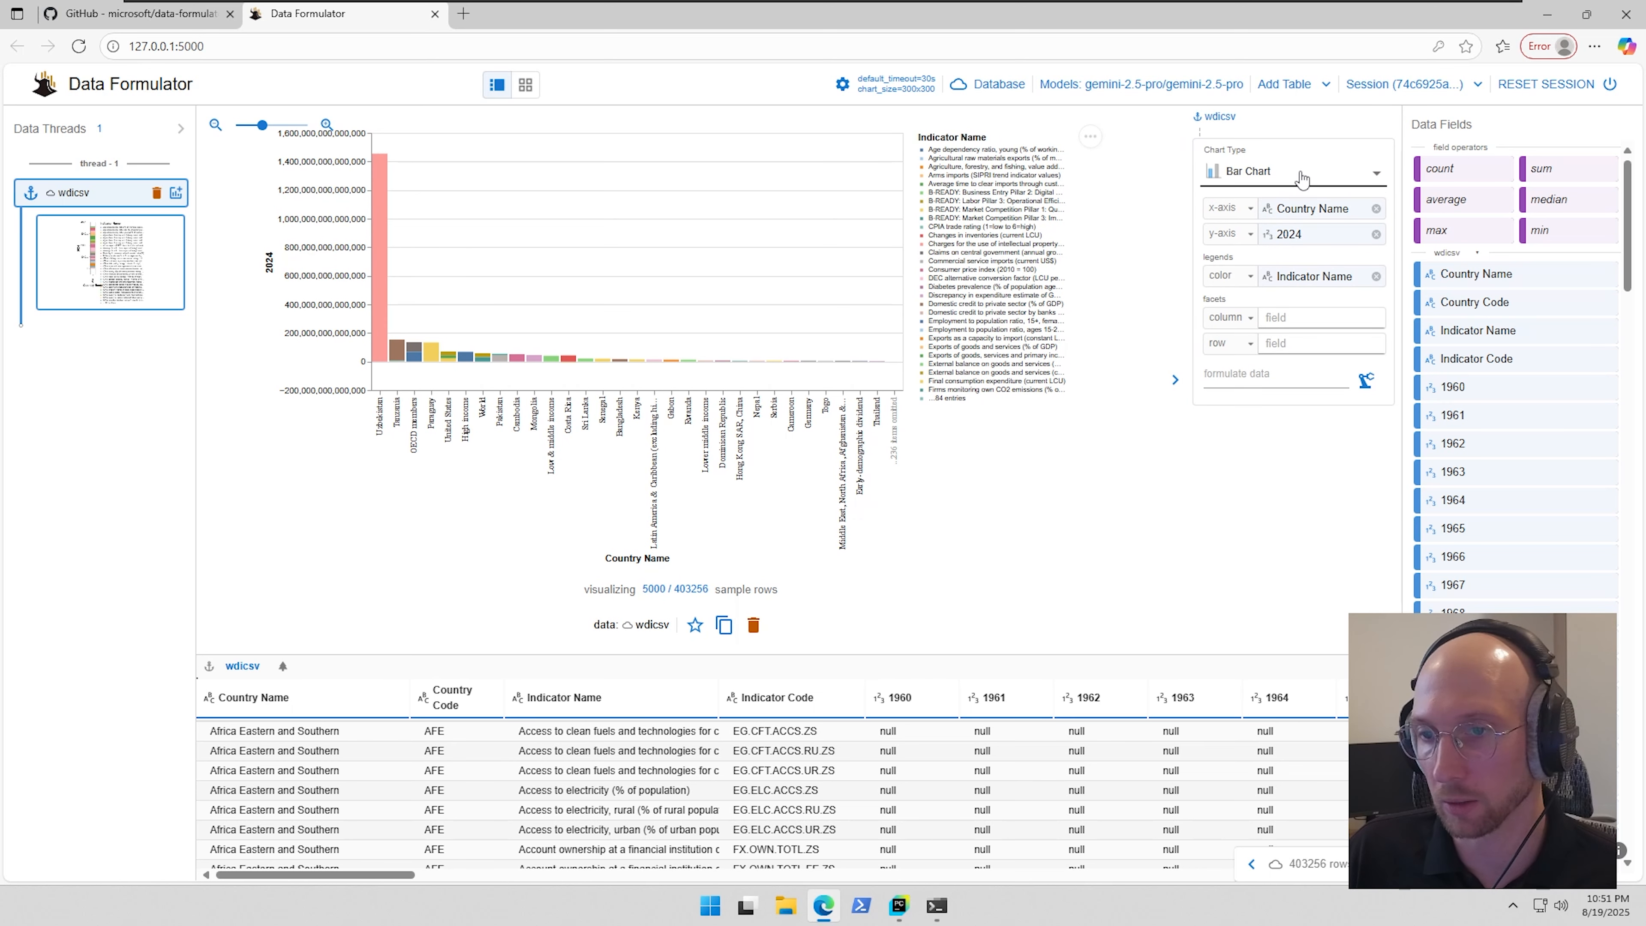
# - Look through the available chart types and the list of wdicsv data fields, keeping Bar Chart
pyautogui.click(1315, 173)
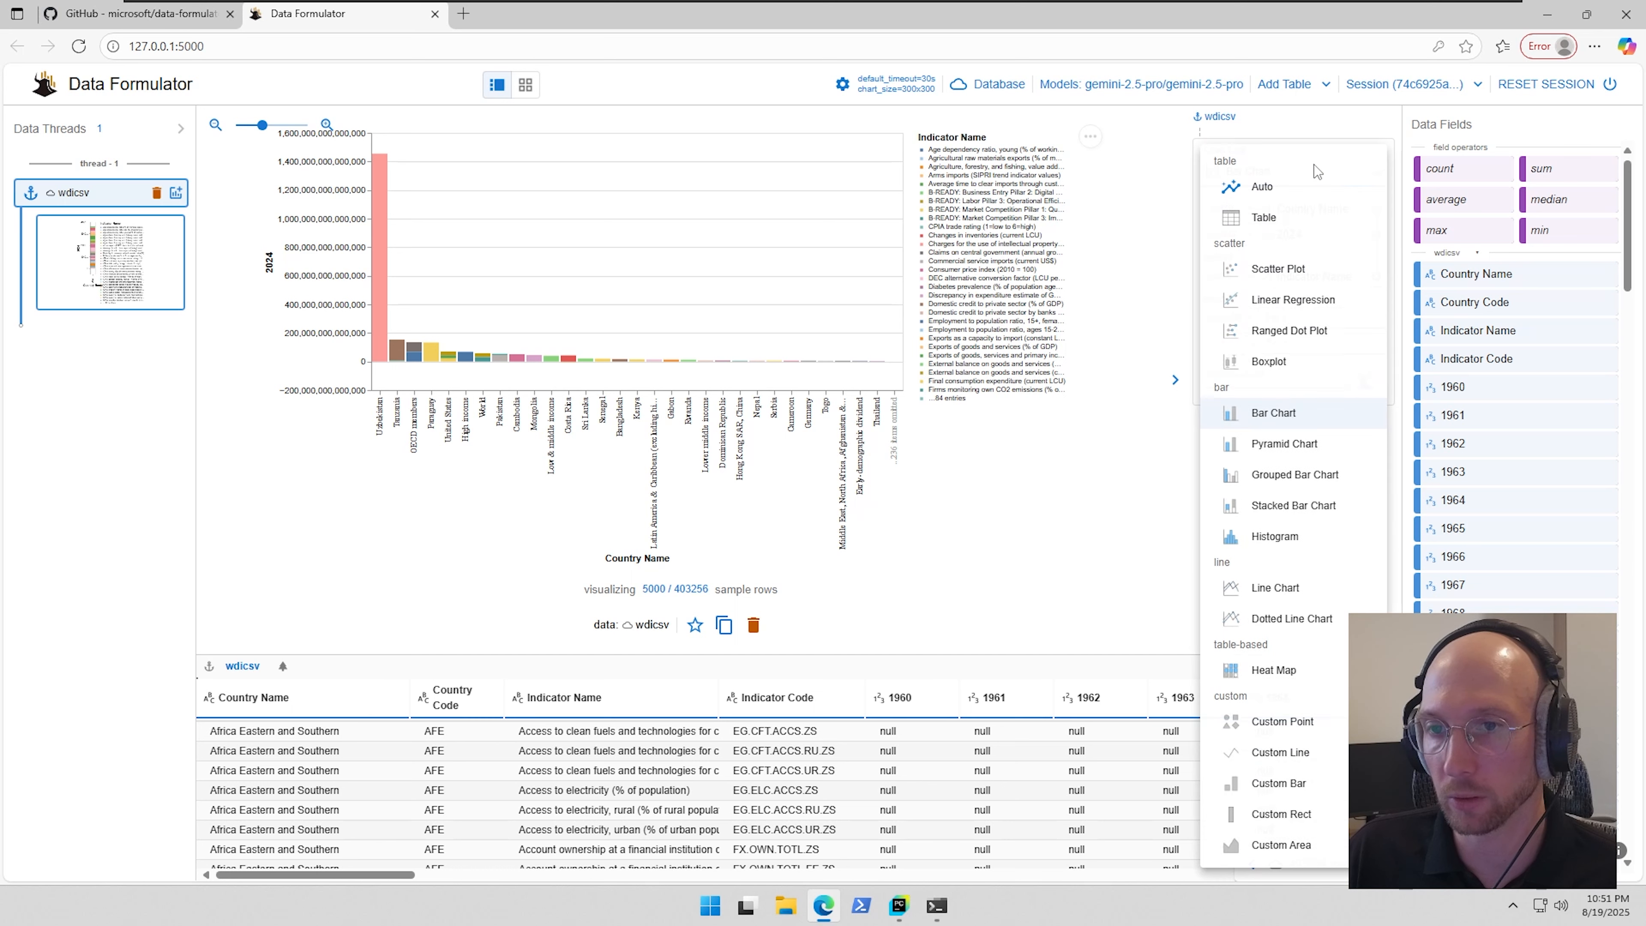
pyautogui.click(1075, 543)
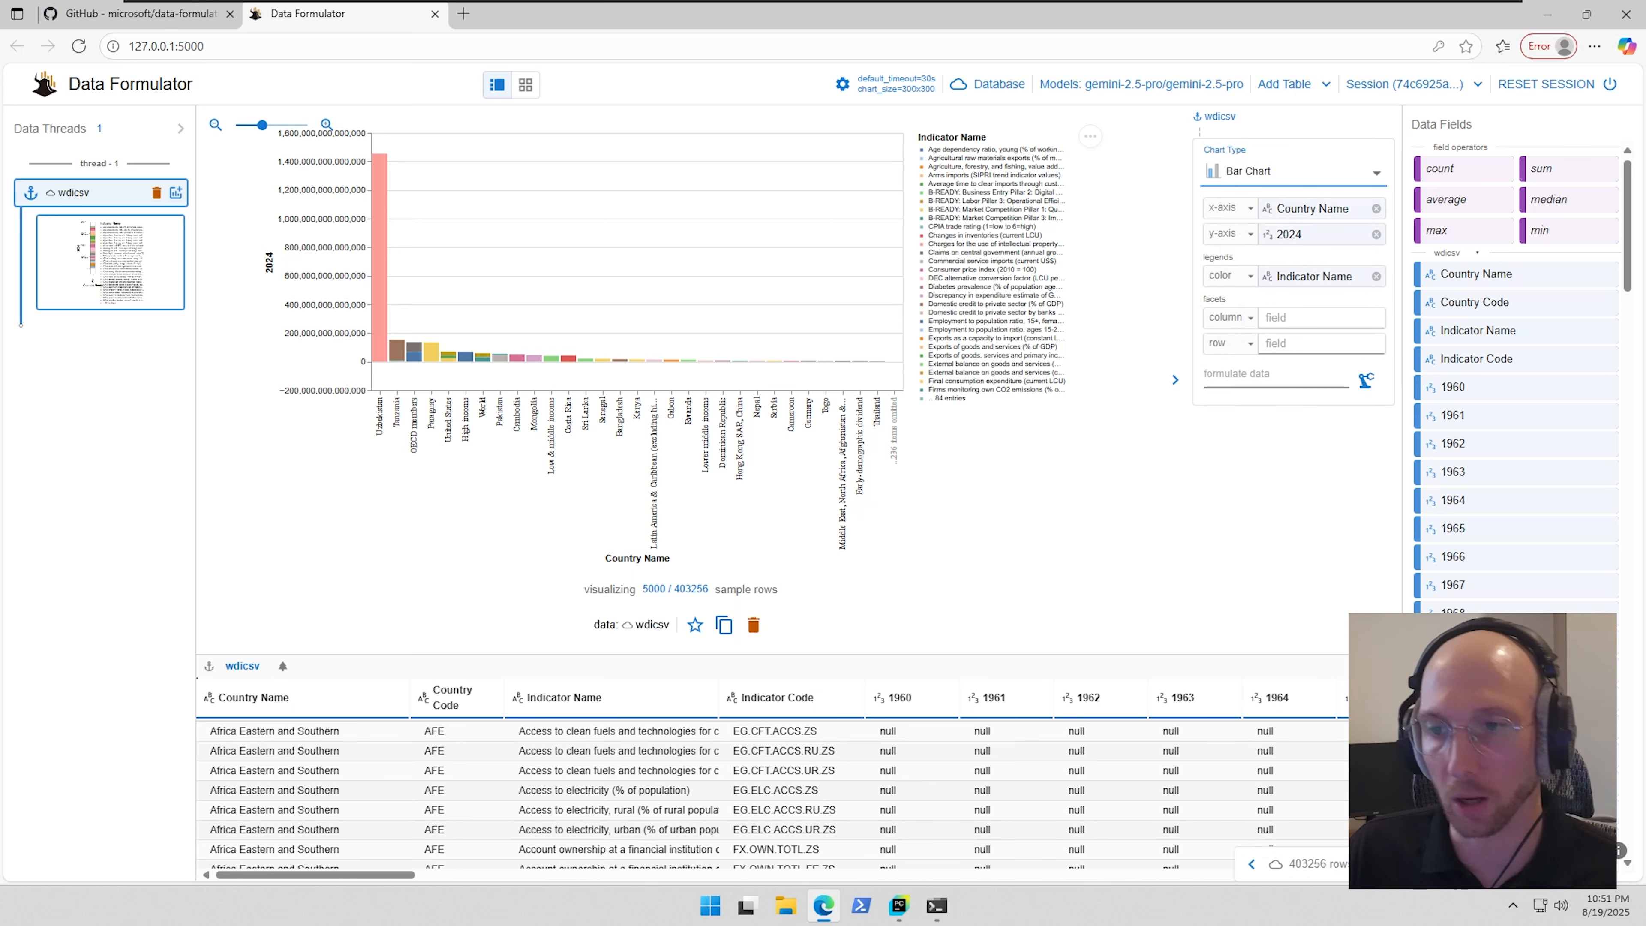
pyautogui.scroll(-15, 1506, 589)
pyautogui.scroll(-20, 1507, 589)
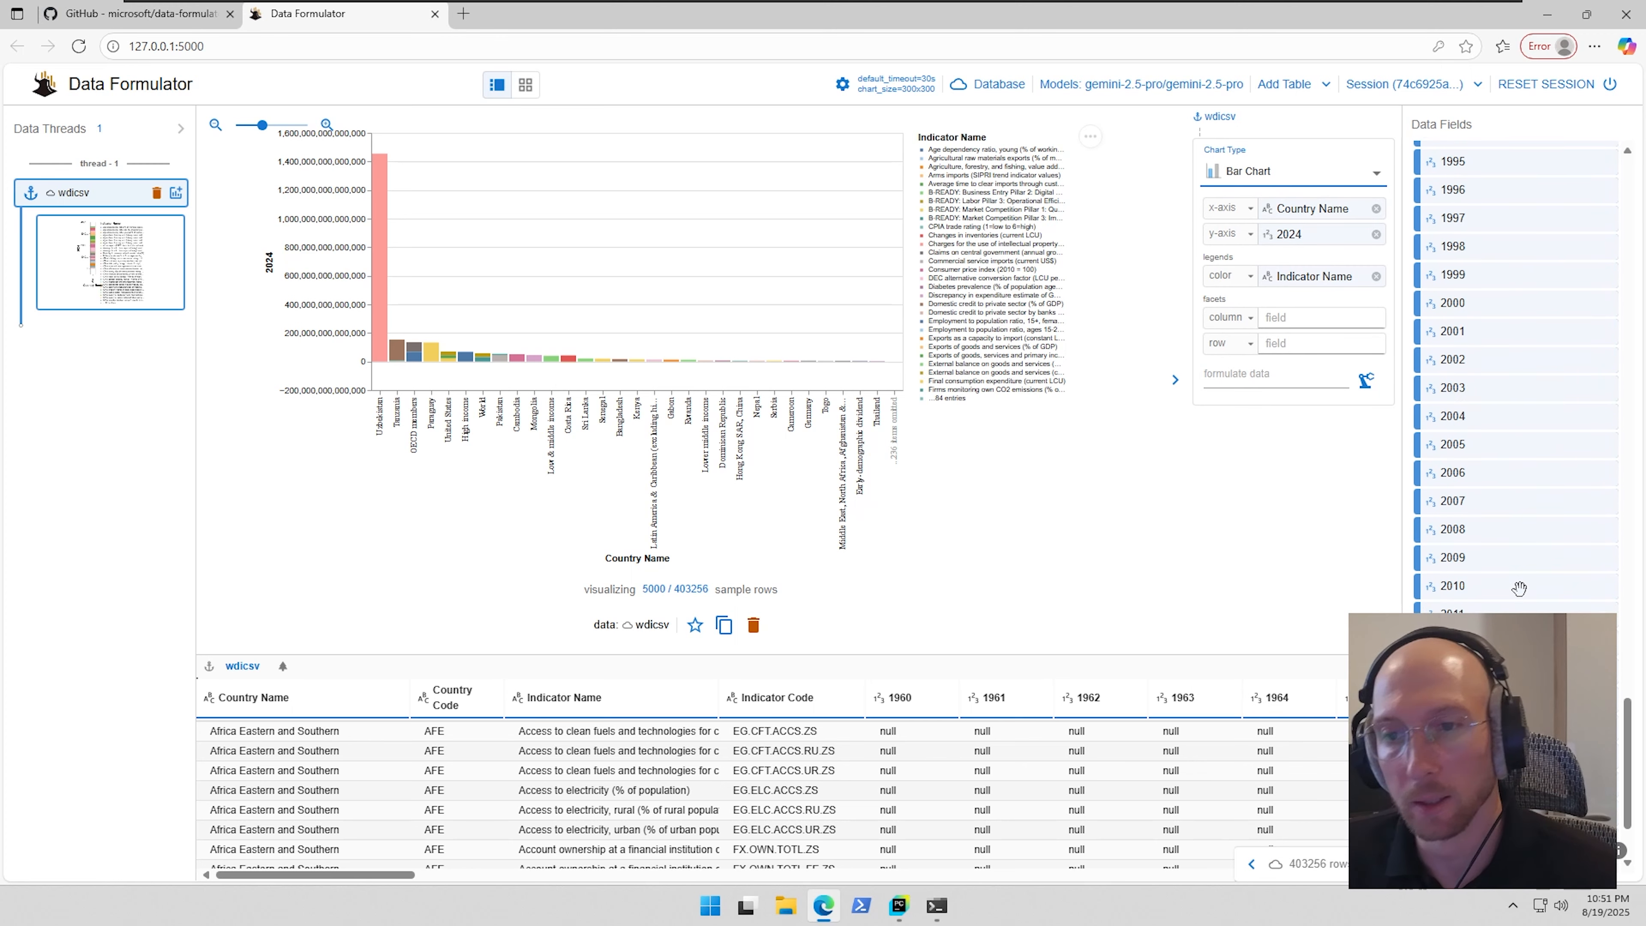
pyautogui.scroll(7, 1502, 590)
pyautogui.scroll(10, 1500, 589)
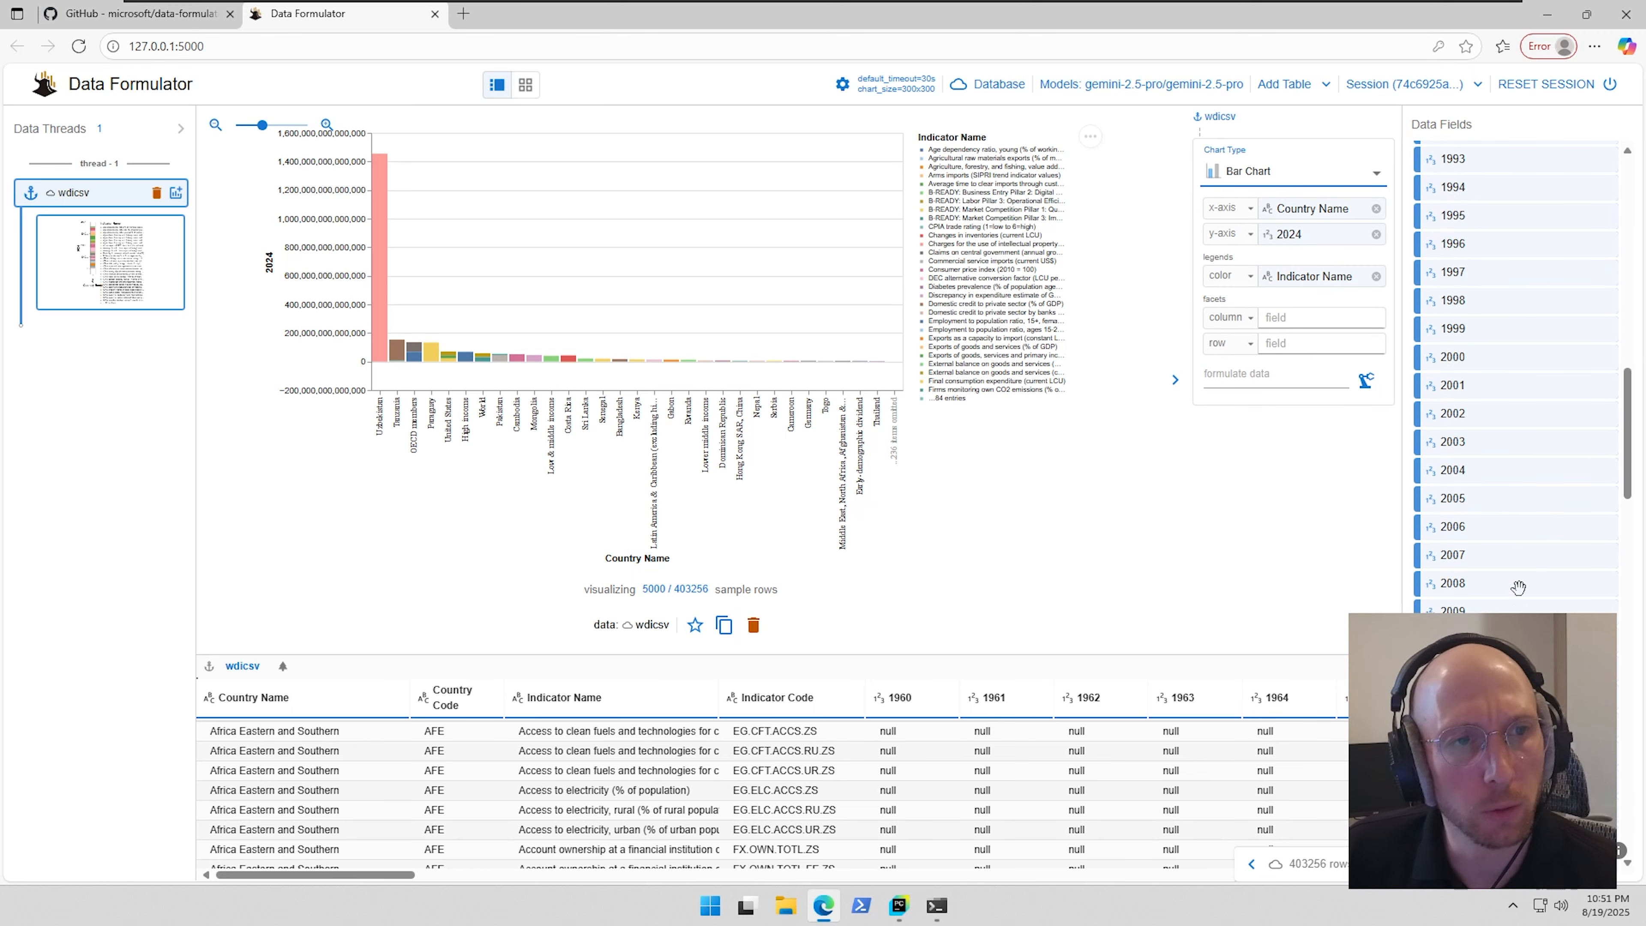
# - Examine the sorting and color scheme options for the y-axis, x-axis and color legend, along with the chart's additional actions
pyautogui.click(1245, 243)
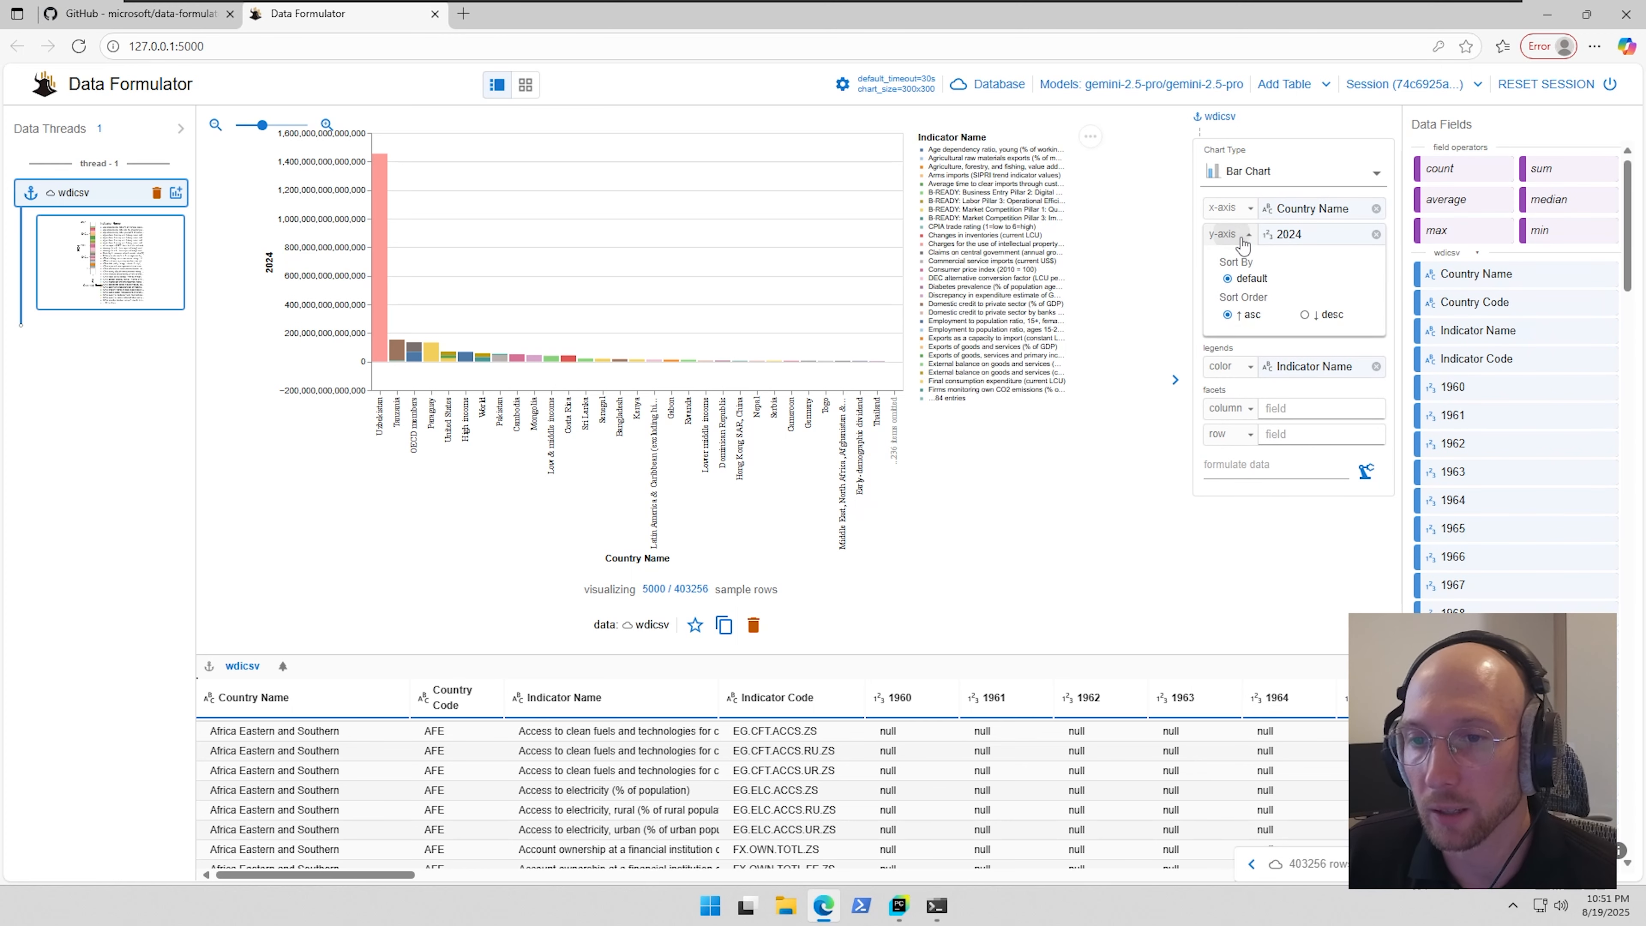
pyautogui.click(1244, 247)
pyautogui.click(1236, 211)
pyautogui.click(1234, 212)
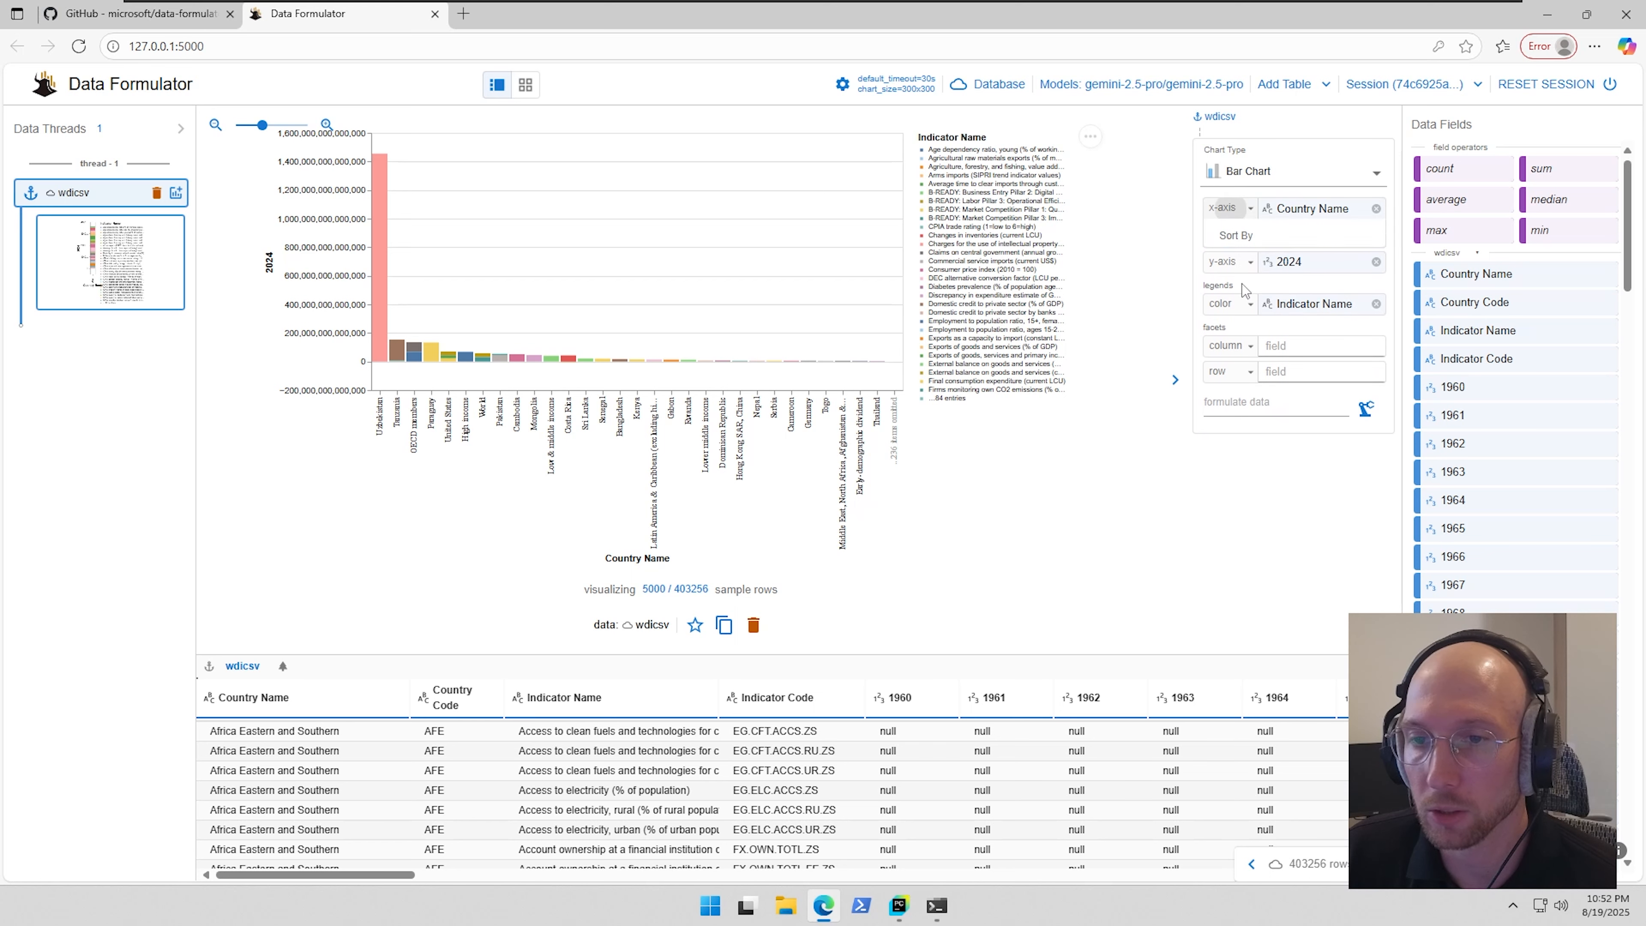
pyautogui.click(1231, 217)
pyautogui.click(1230, 214)
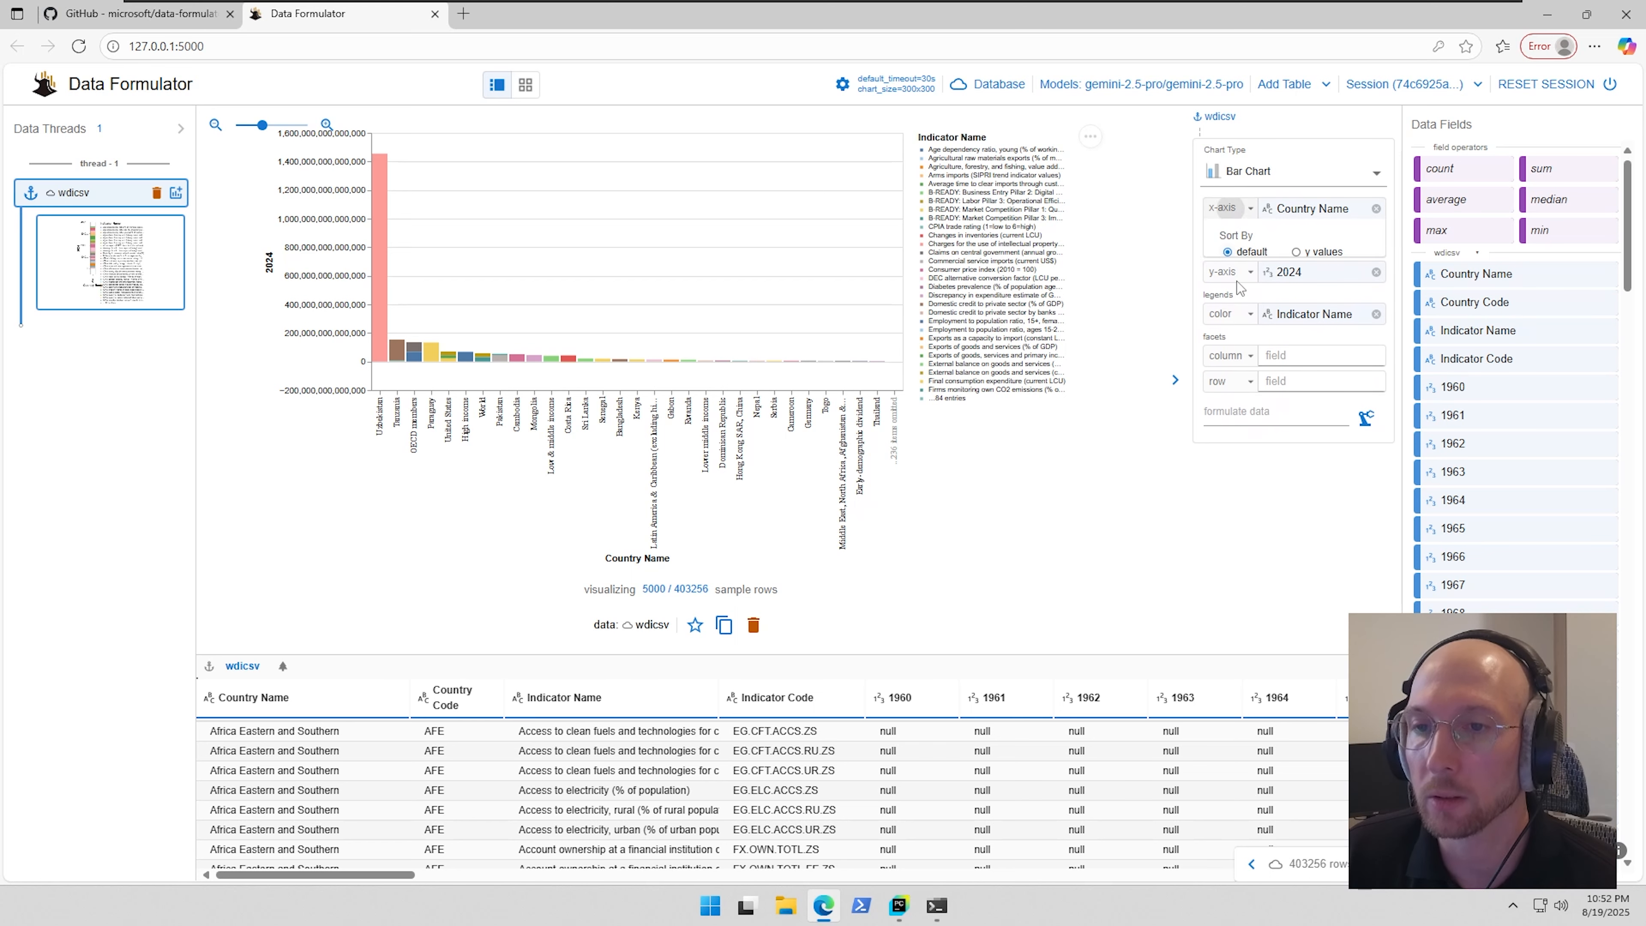
pyautogui.click(1233, 278)
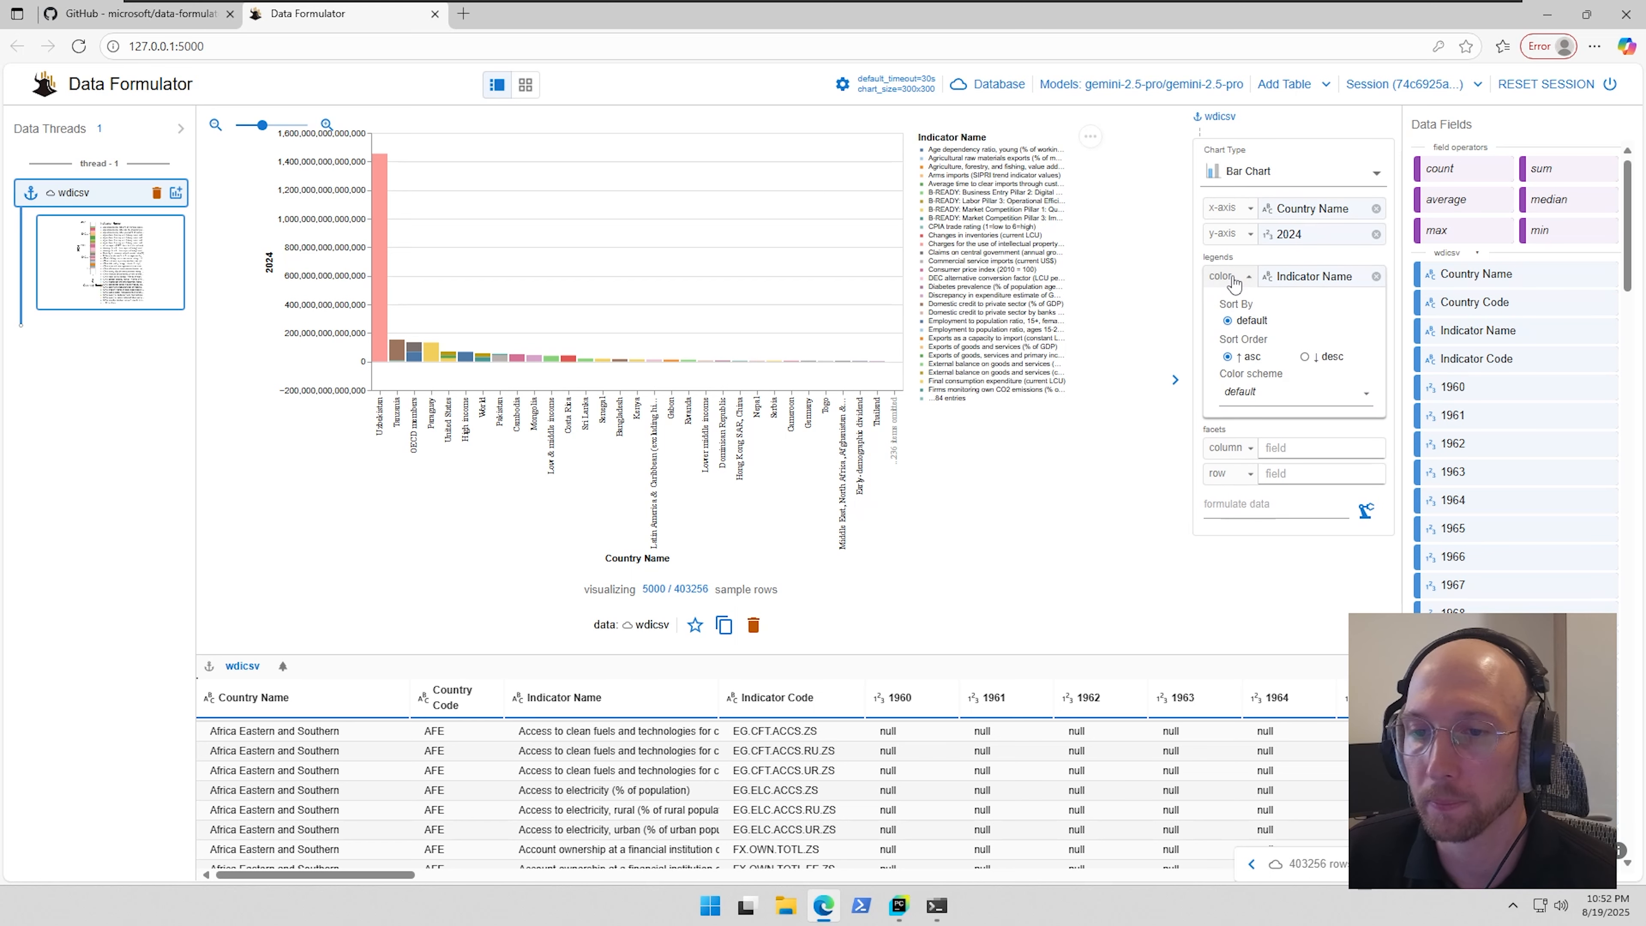
pyautogui.click(1233, 279)
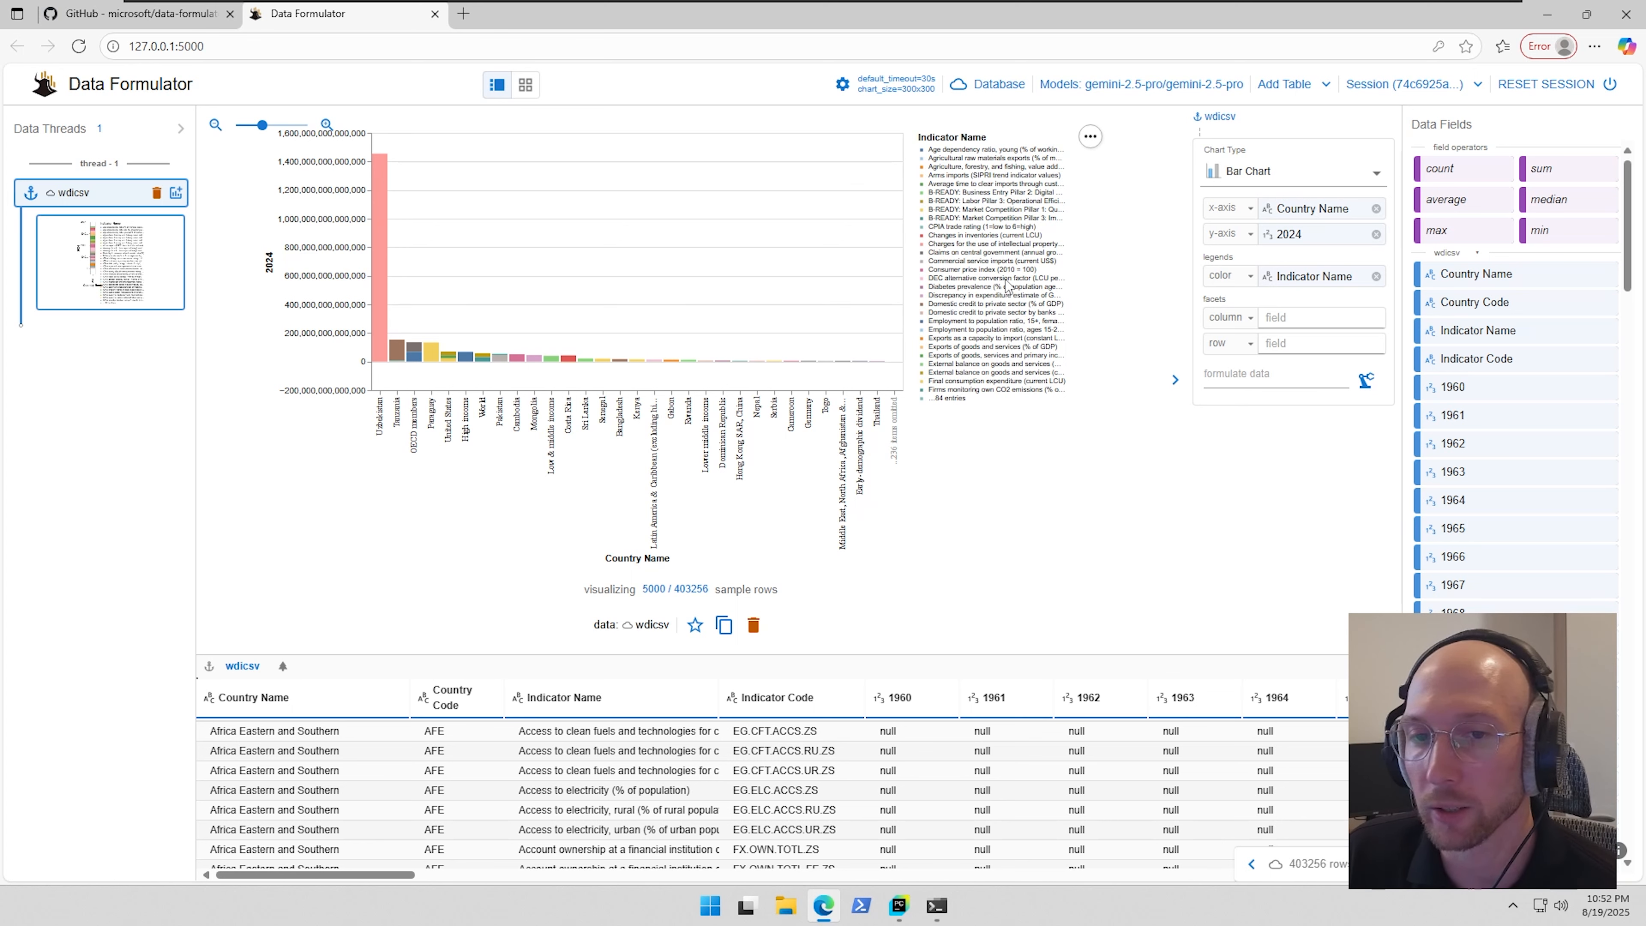
pyautogui.click(1091, 141)
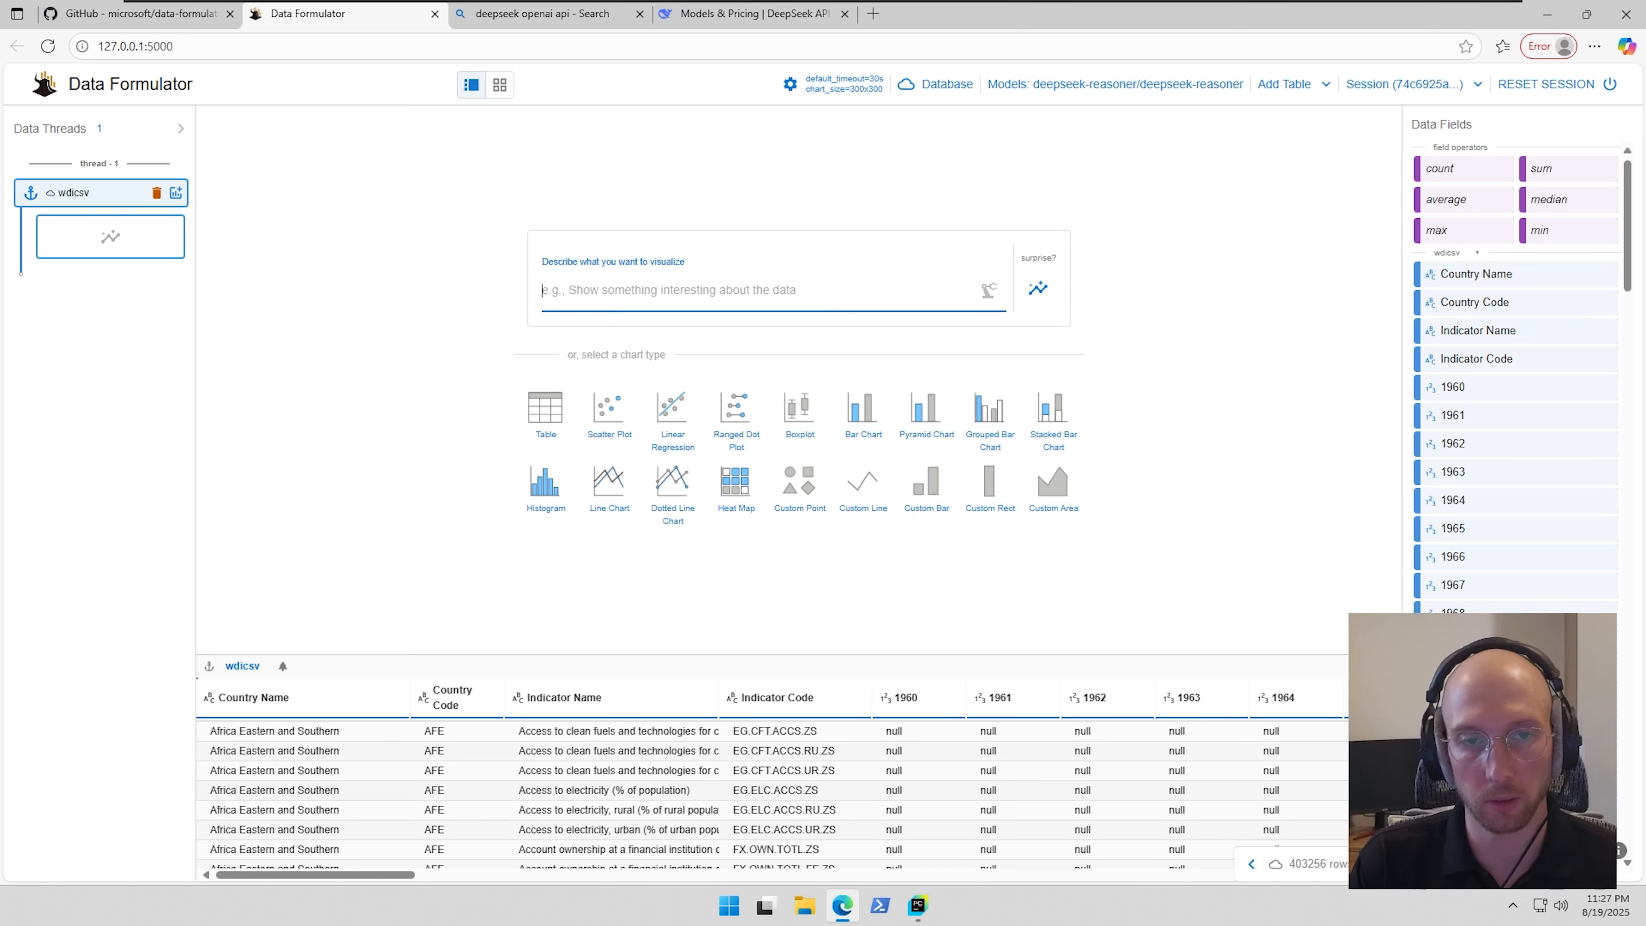
# - Request a visualization of the wdicsv data with the prompt "Can you show me gdp by country for 2024"
pyautogui.write('Can ')
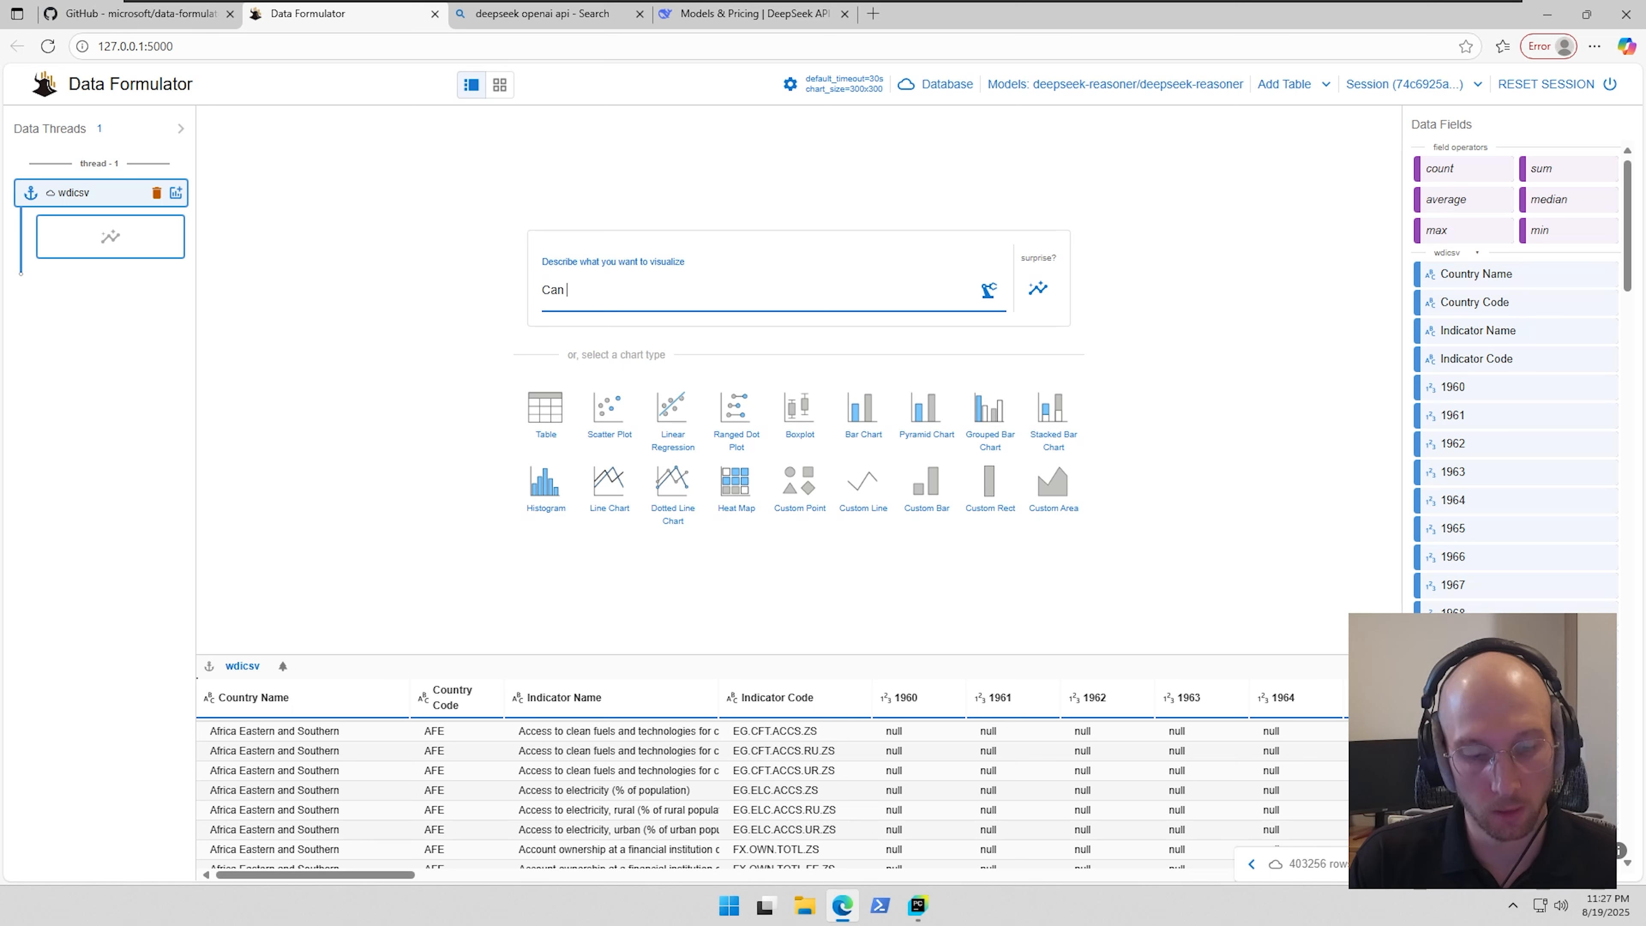
pyautogui.write('you show me gdp by country for 2024')
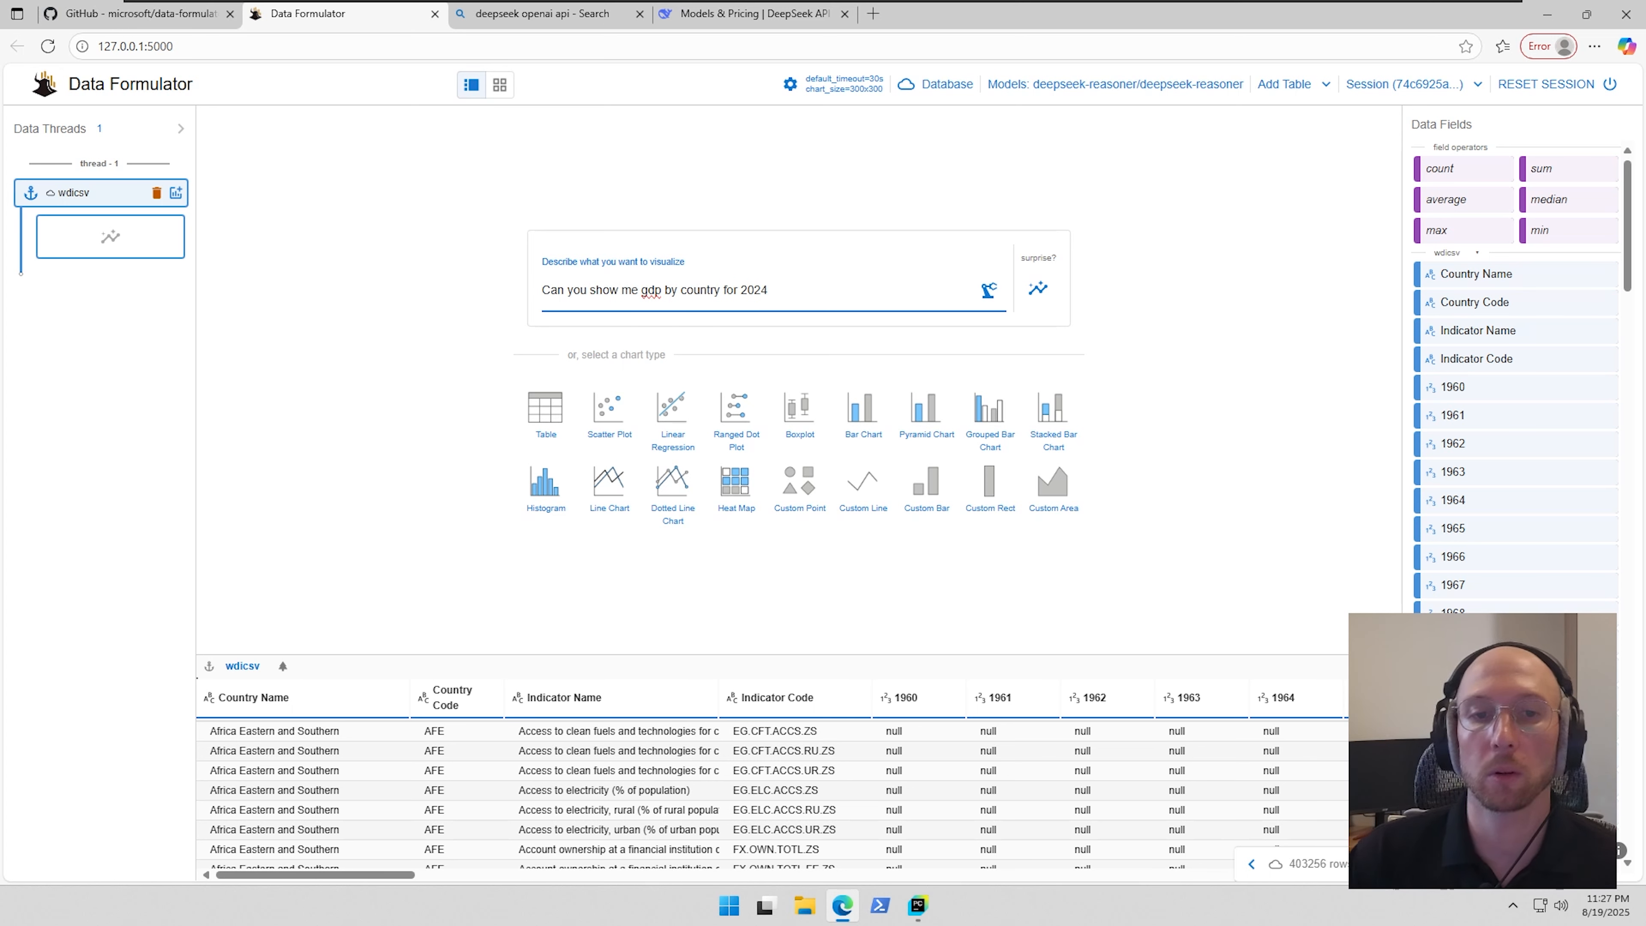
pyautogui.press('Return')
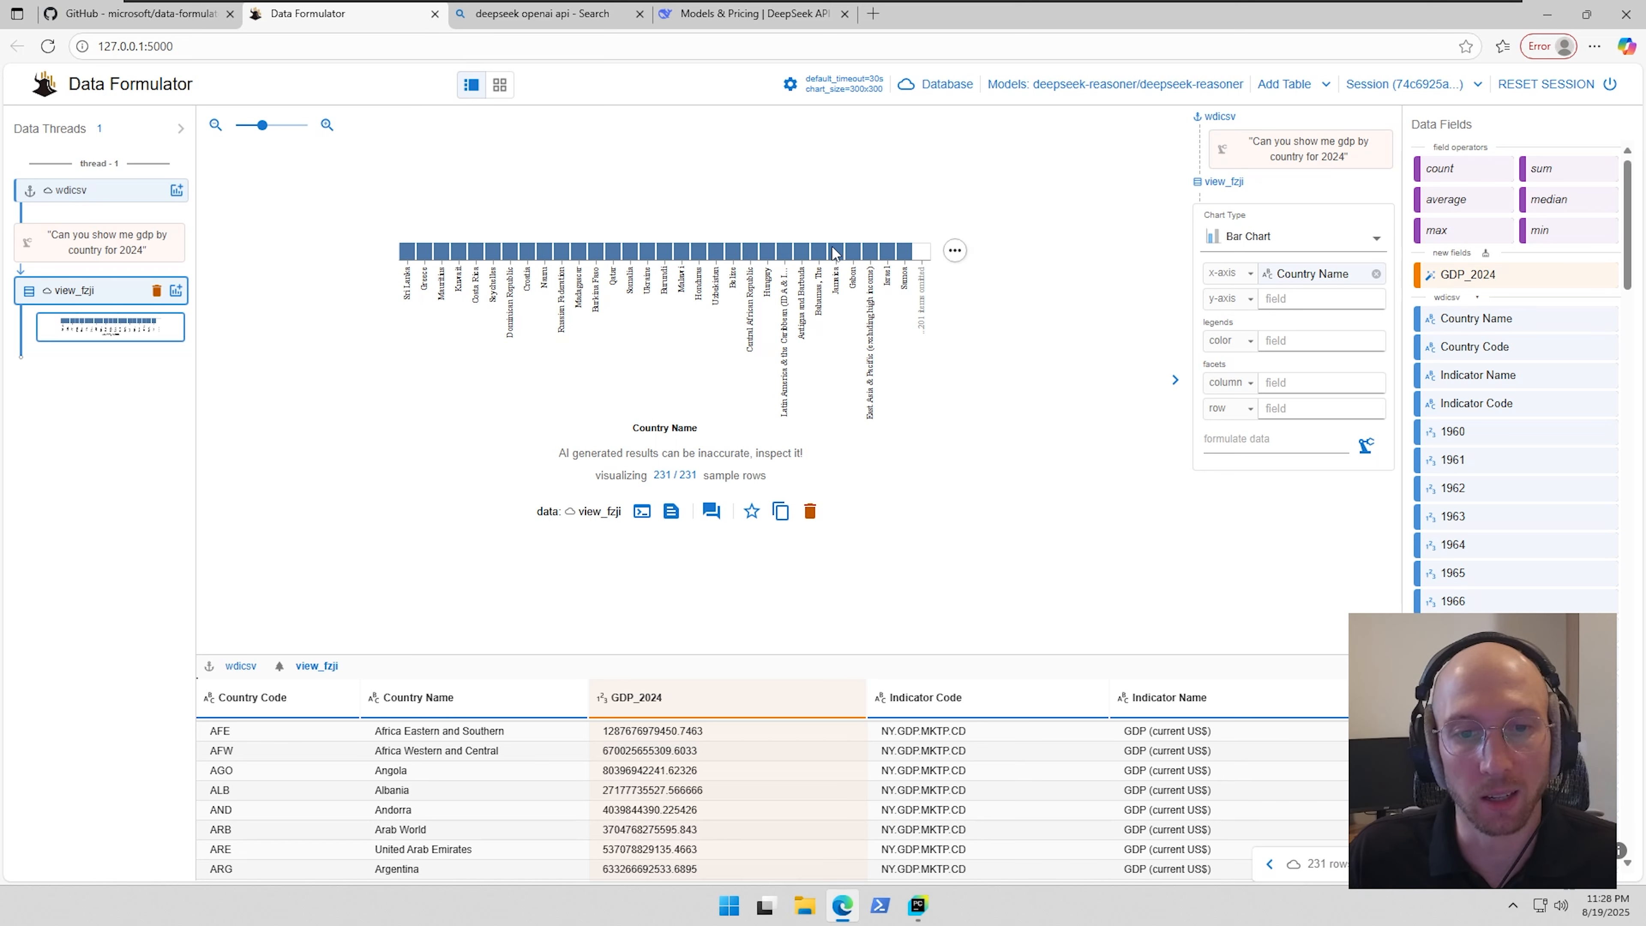
# - Assign the new GDP_2024 field to the y-axis of the bar chart by country
pyautogui.scroll(-15, 1499, 483)
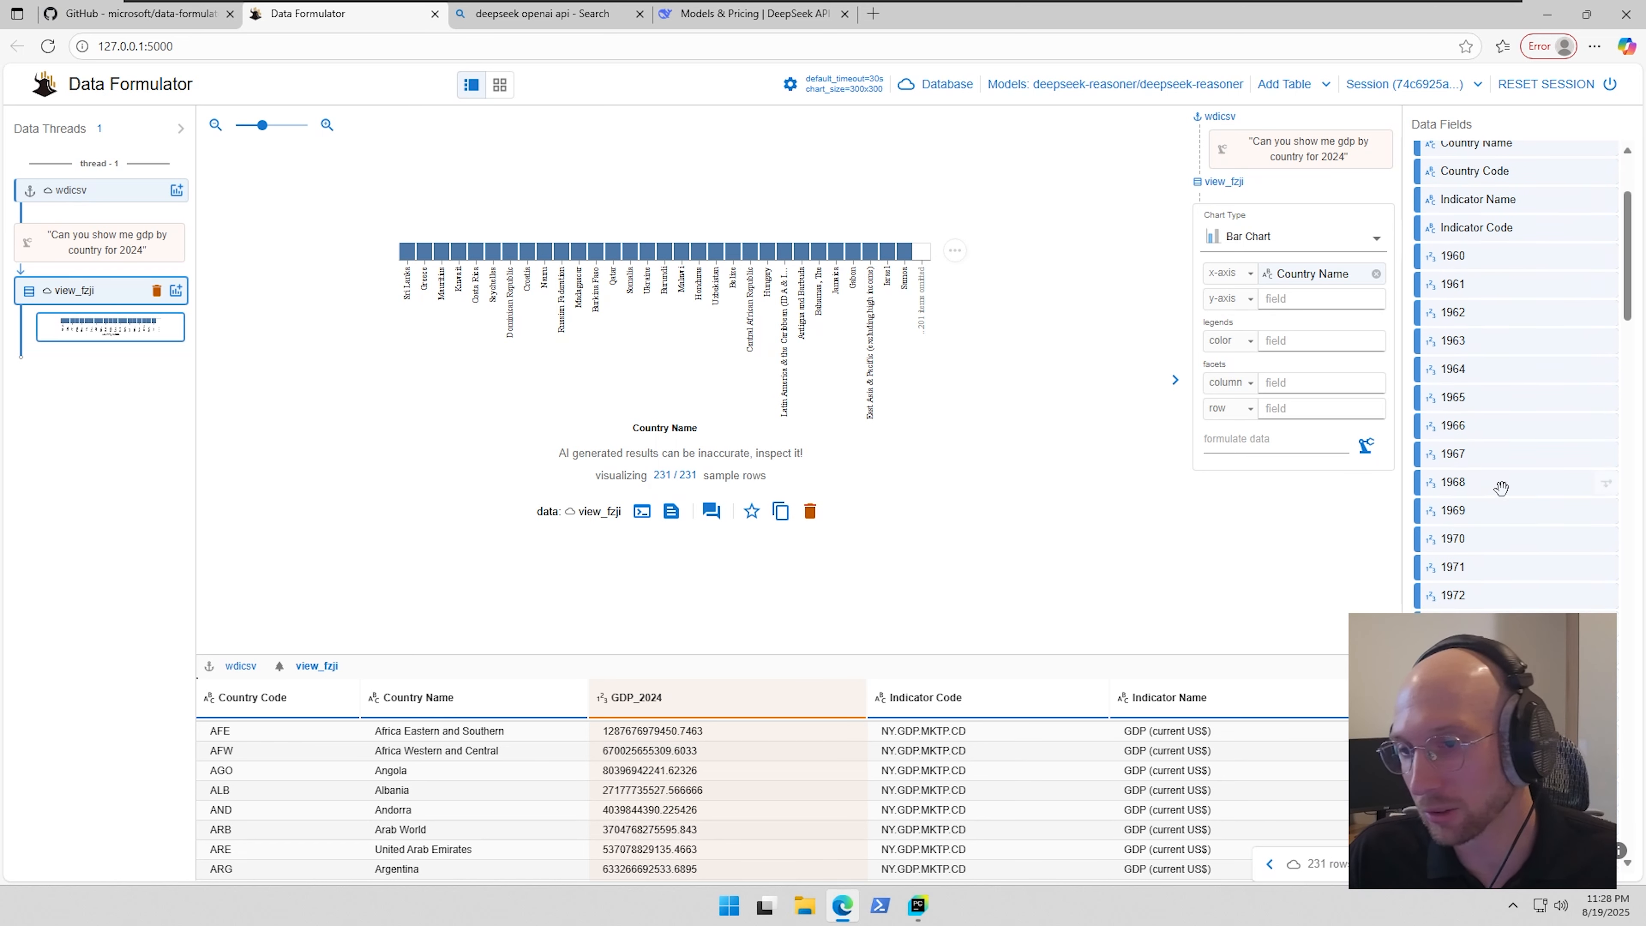
pyautogui.scroll(-5, 1581, 530)
pyautogui.scroll(12, 1581, 530)
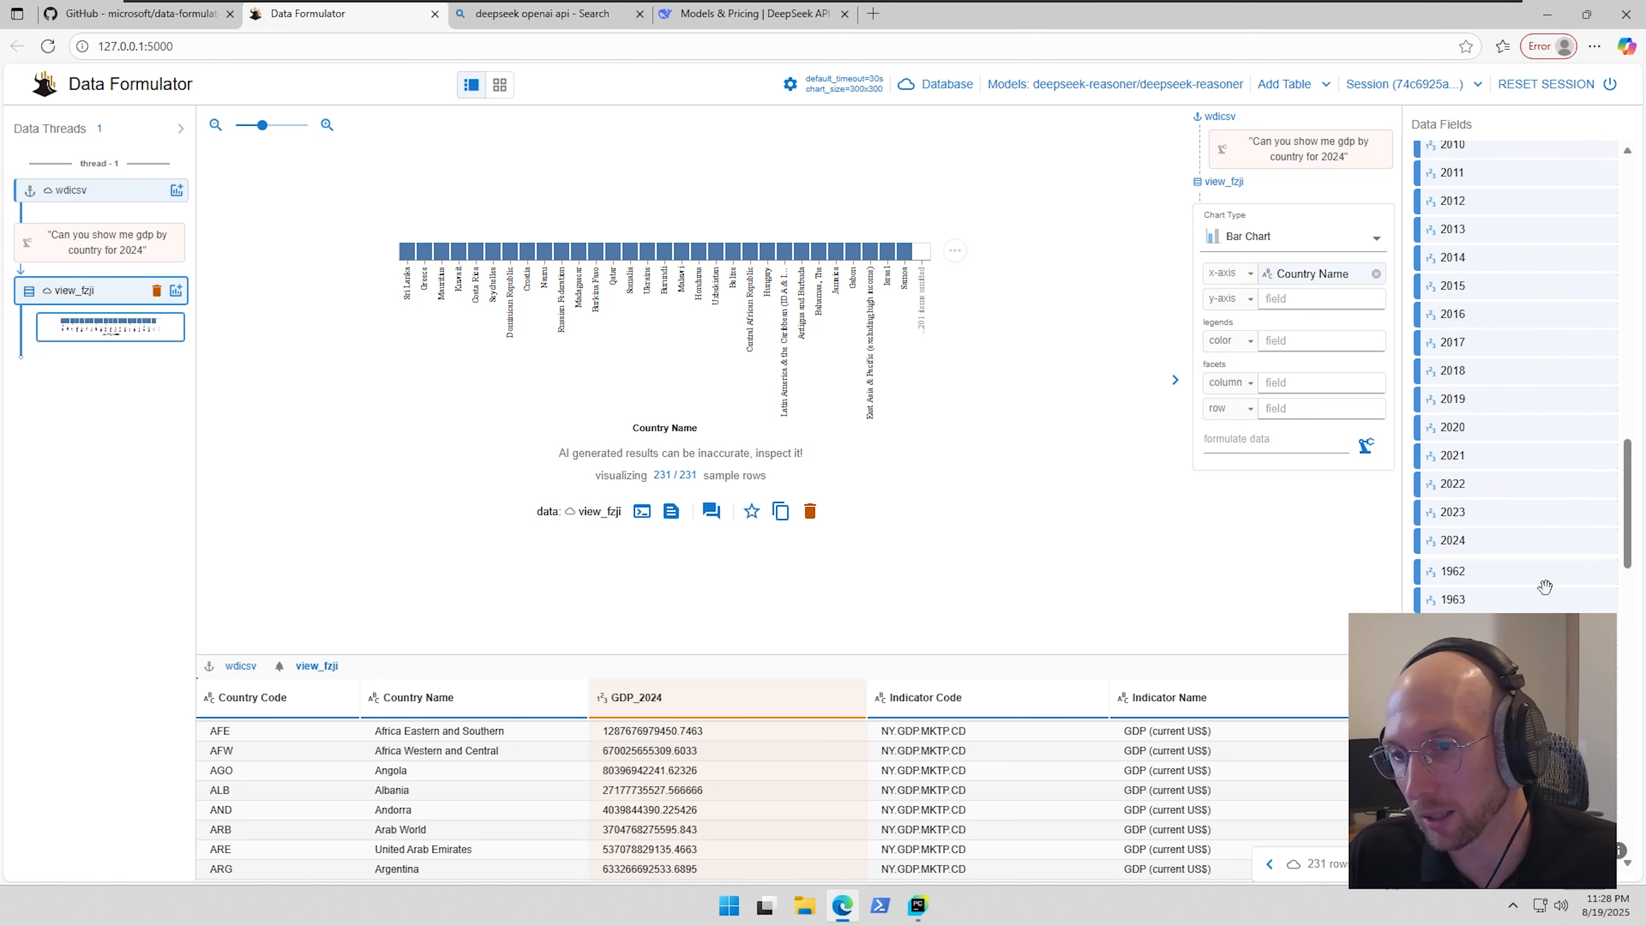
pyautogui.scroll(5, 1581, 530)
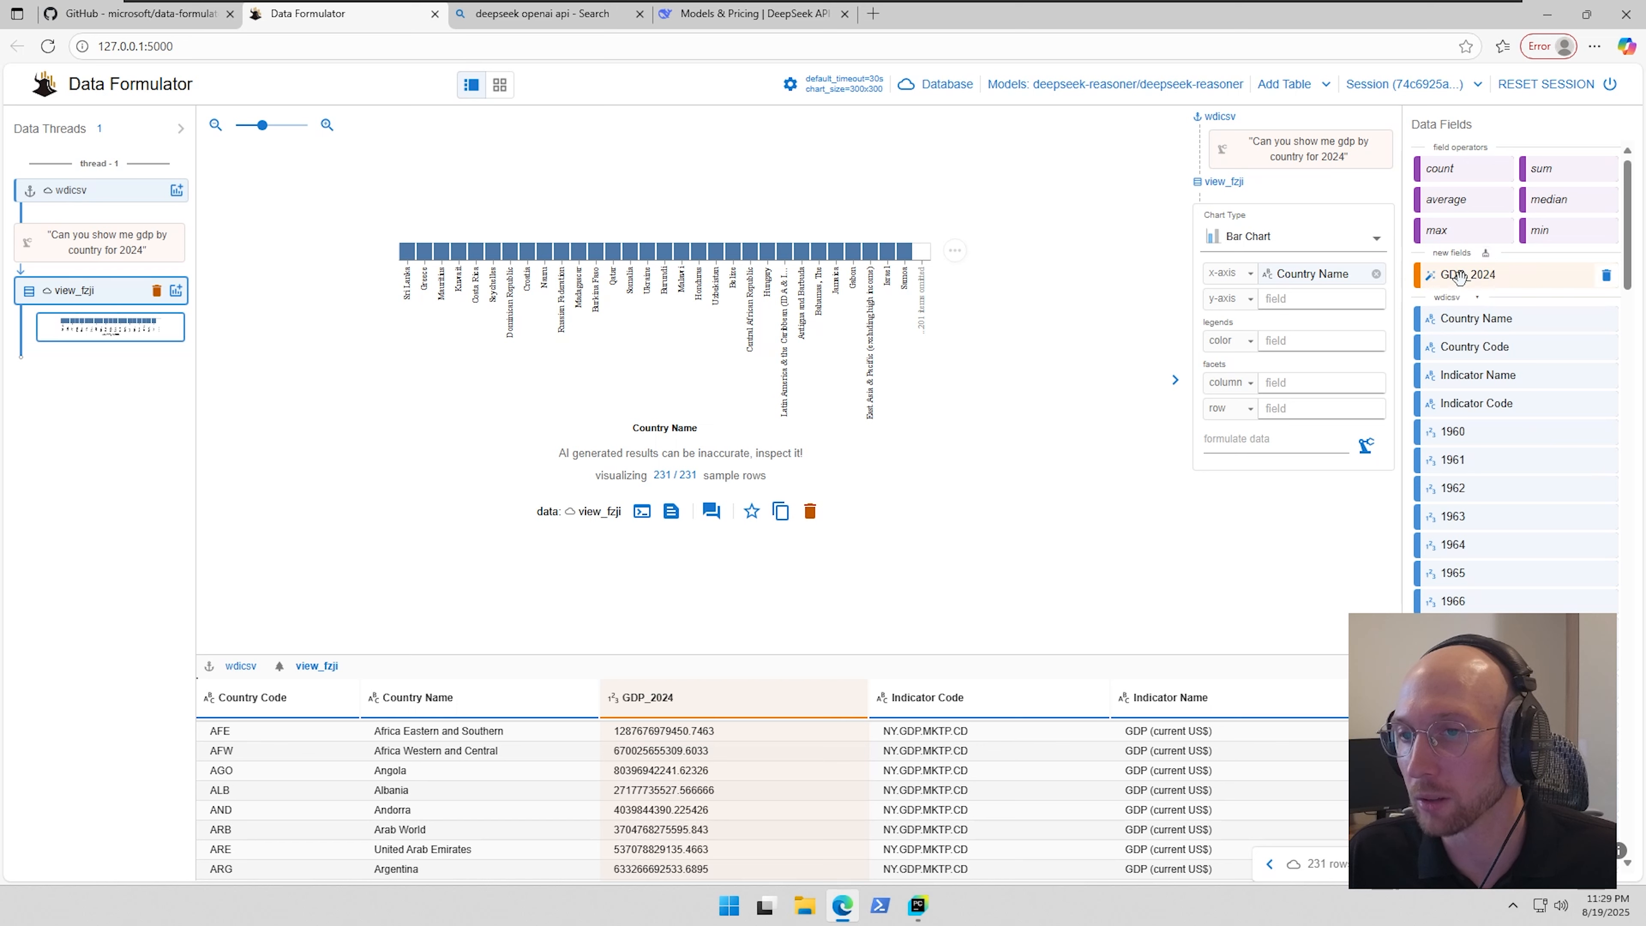
pyautogui.moveTo(1511, 276); pyautogui.dragTo(1282, 302)
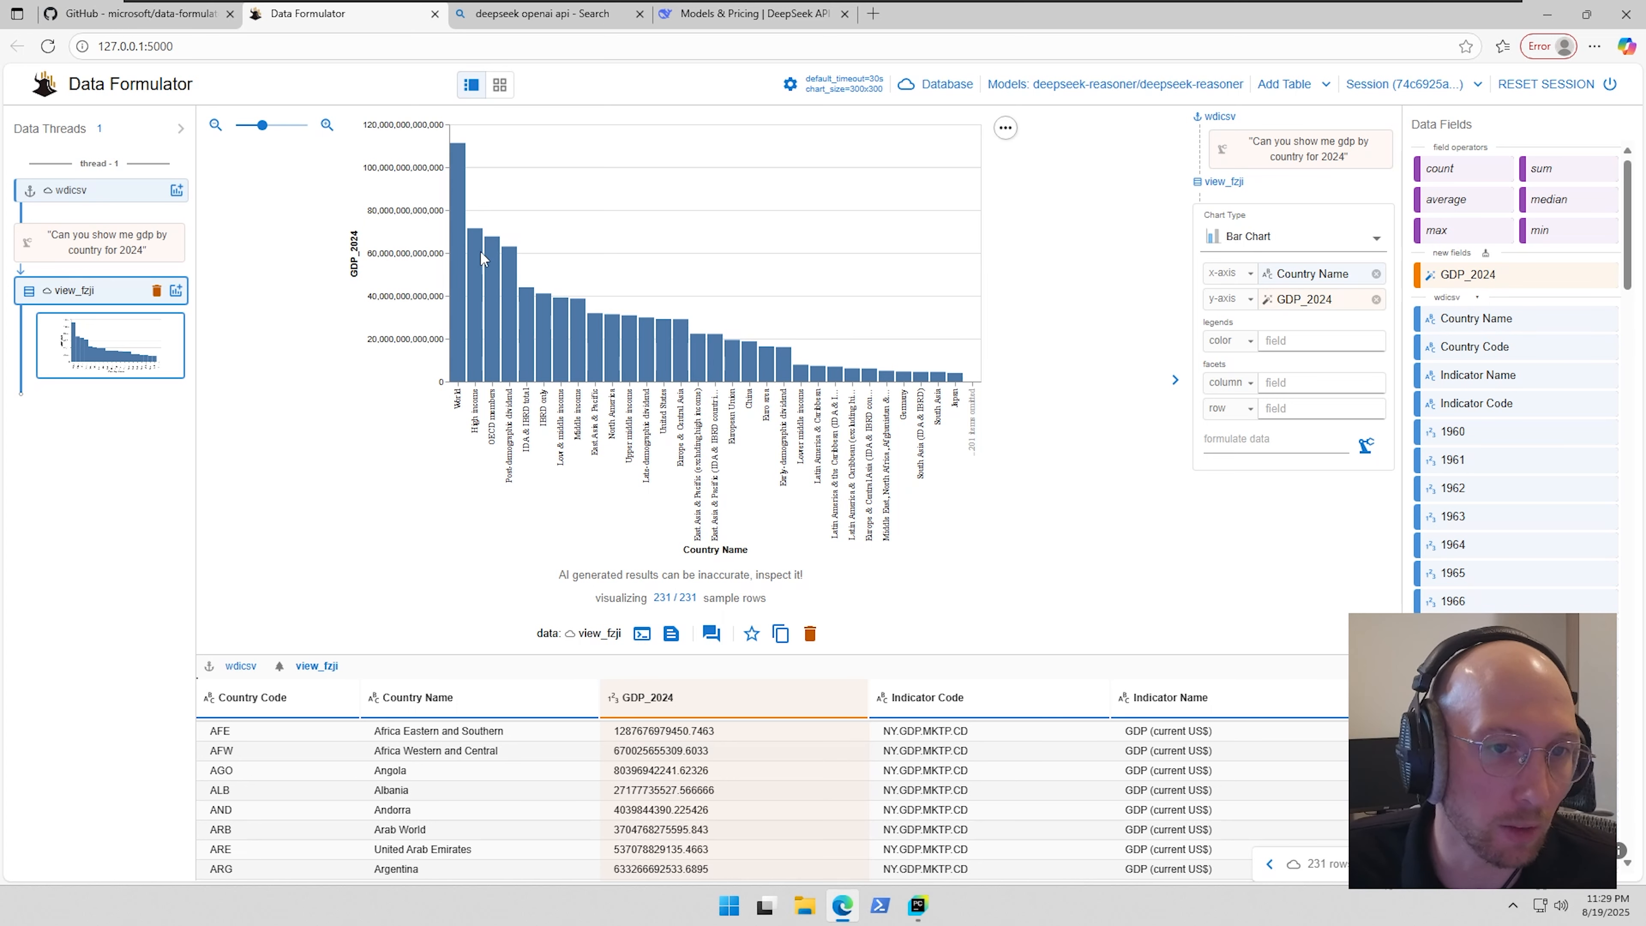
# - Try to formulate new data from the GDP chart with the prompt "Can you show me the gdp growth in Asia for 2024"
pyautogui.hotkey('ctrl', '+')
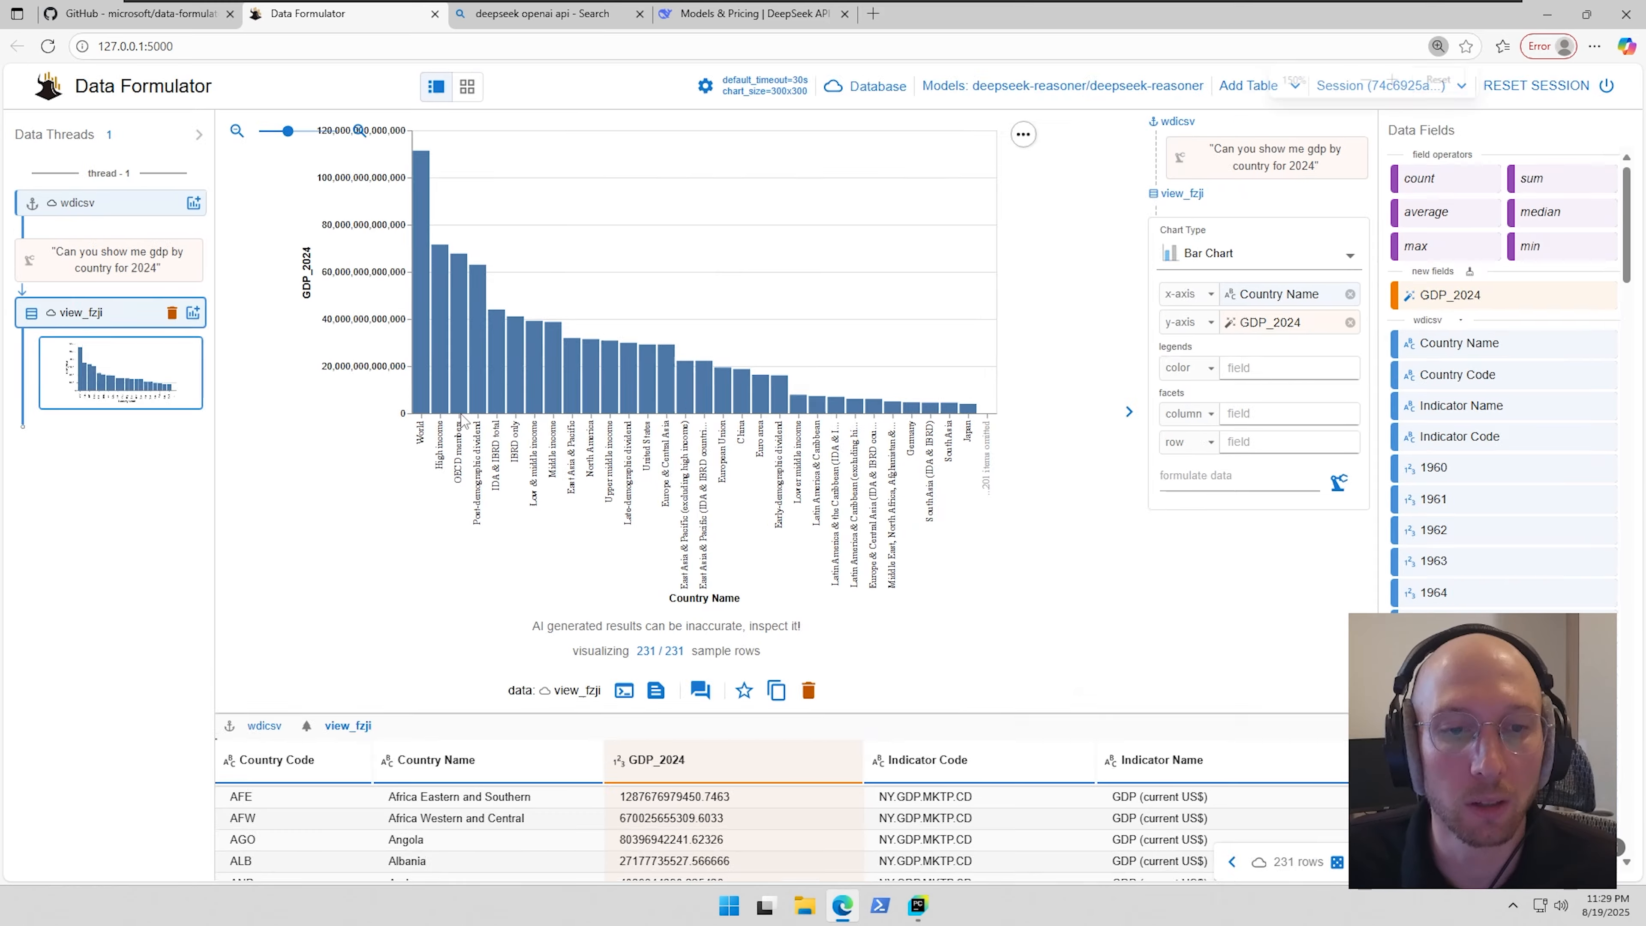
pyautogui.scroll(3, 461, 415)
pyautogui.scroll(-1, 848, 619)
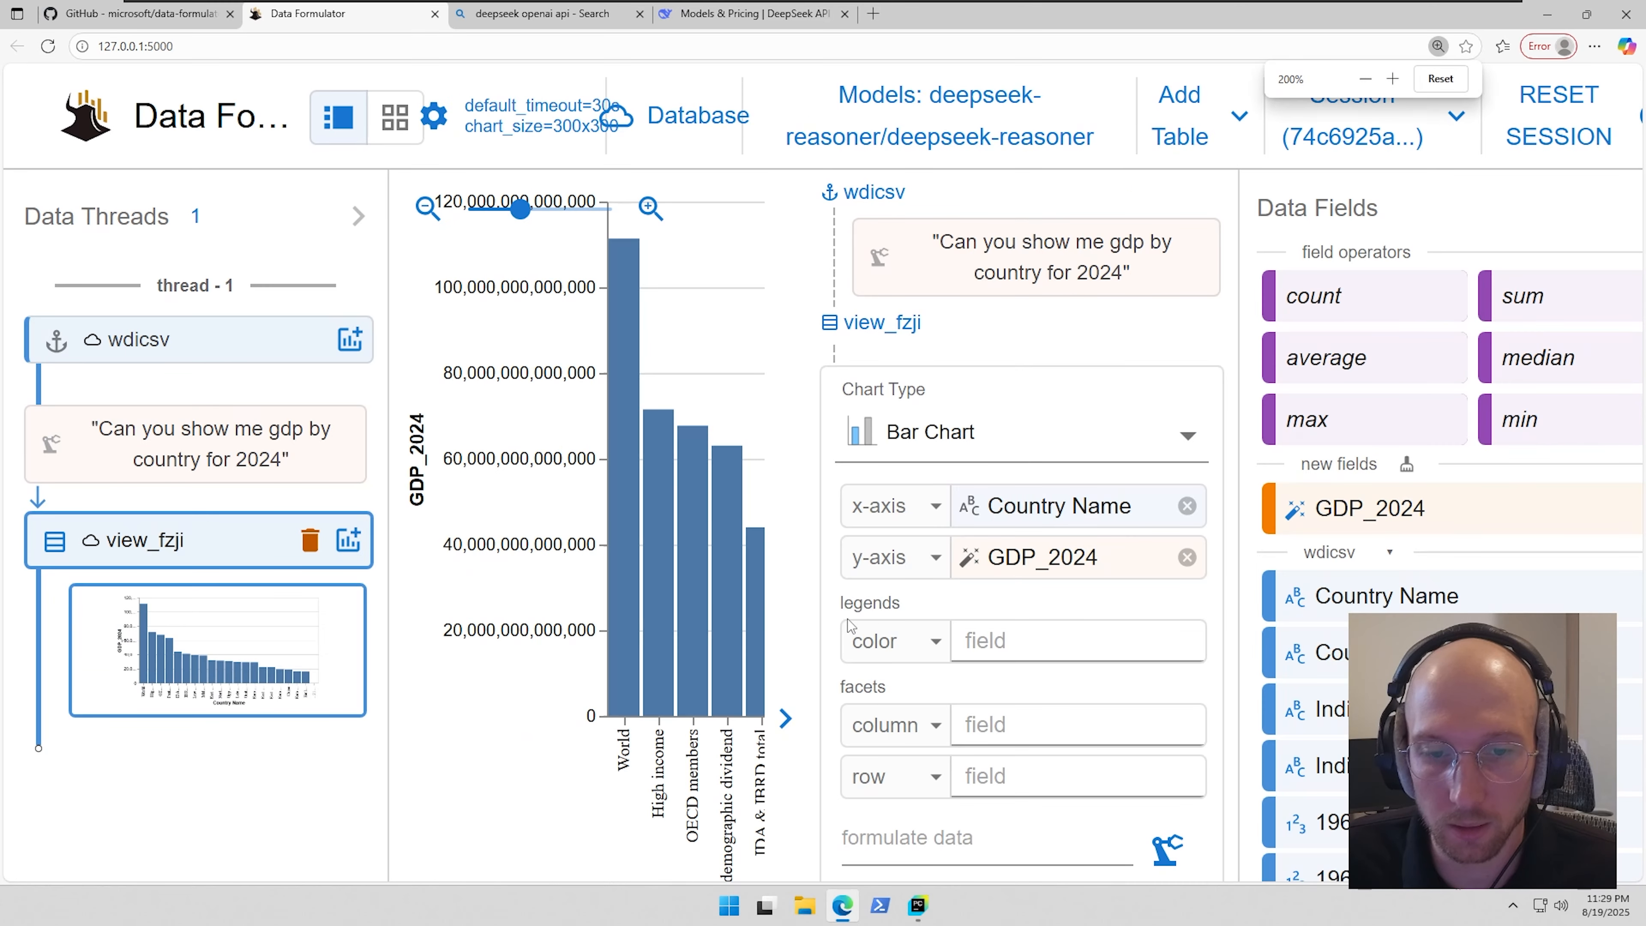
pyautogui.scroll(-4, 848, 620)
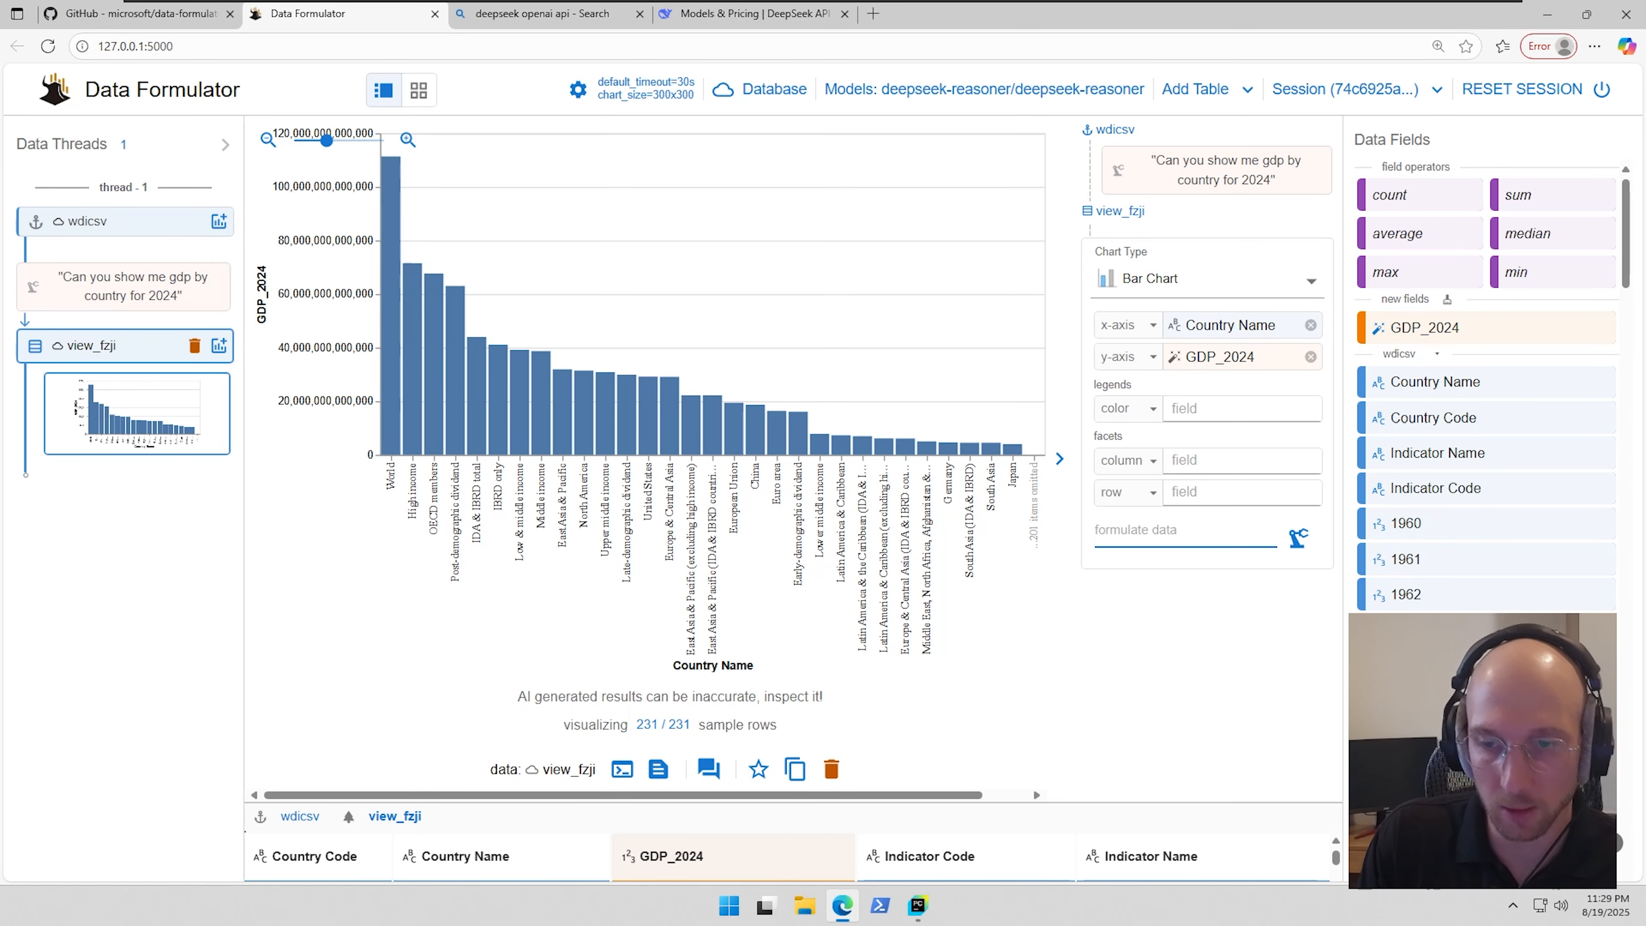
pyautogui.write('Can you ')
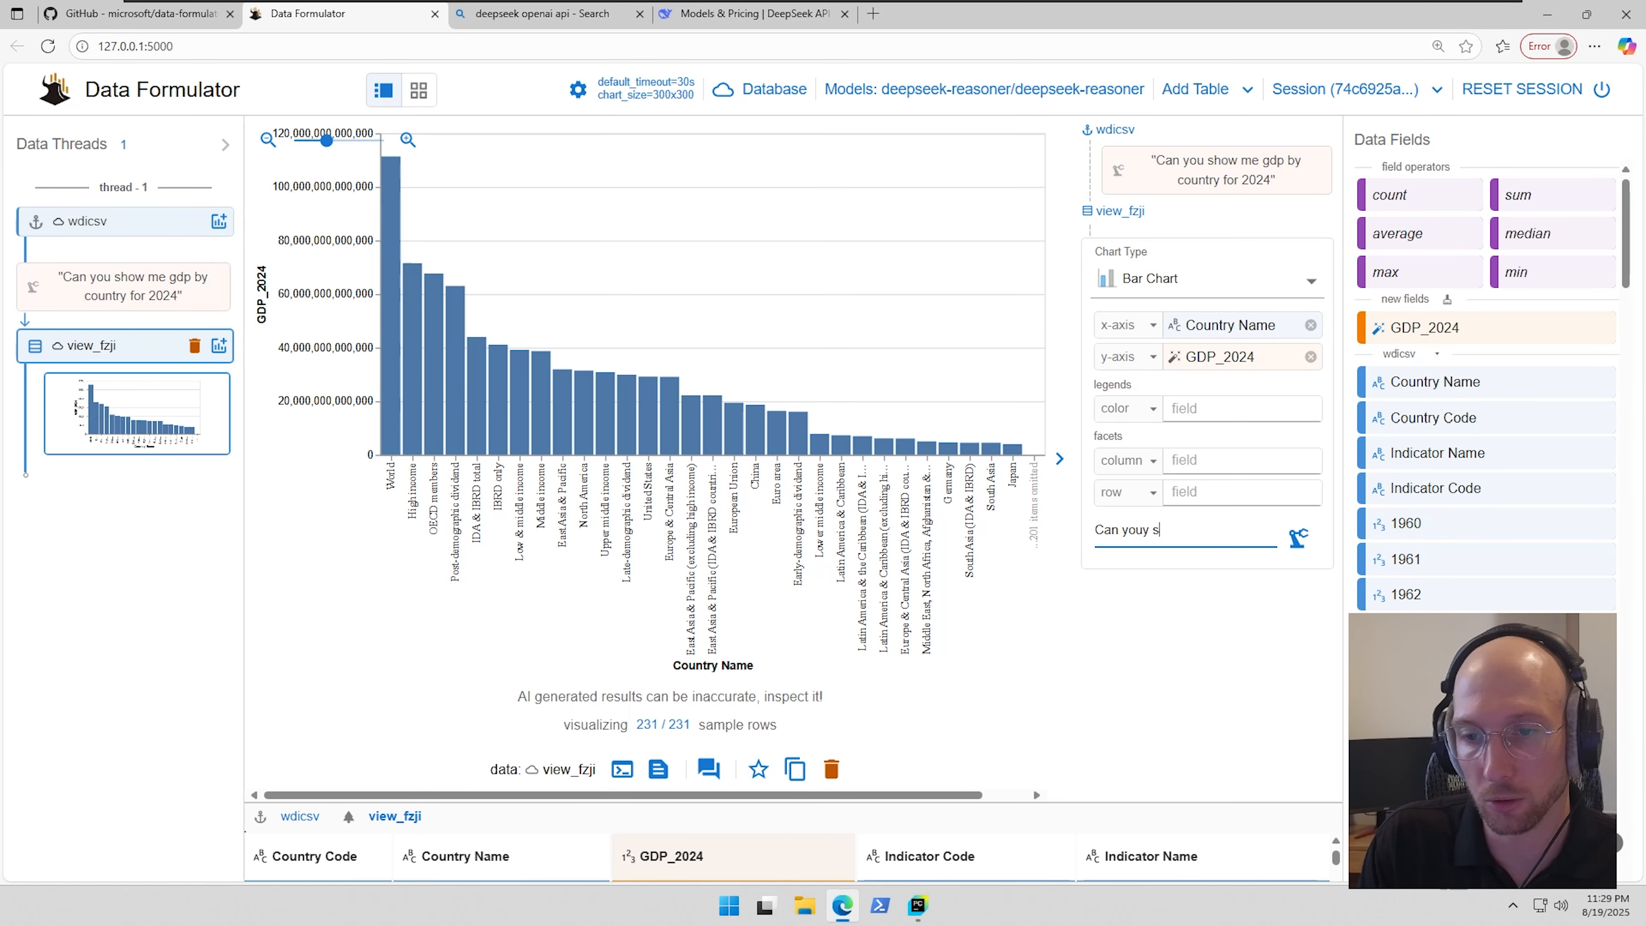
pyautogui.write('show me the')
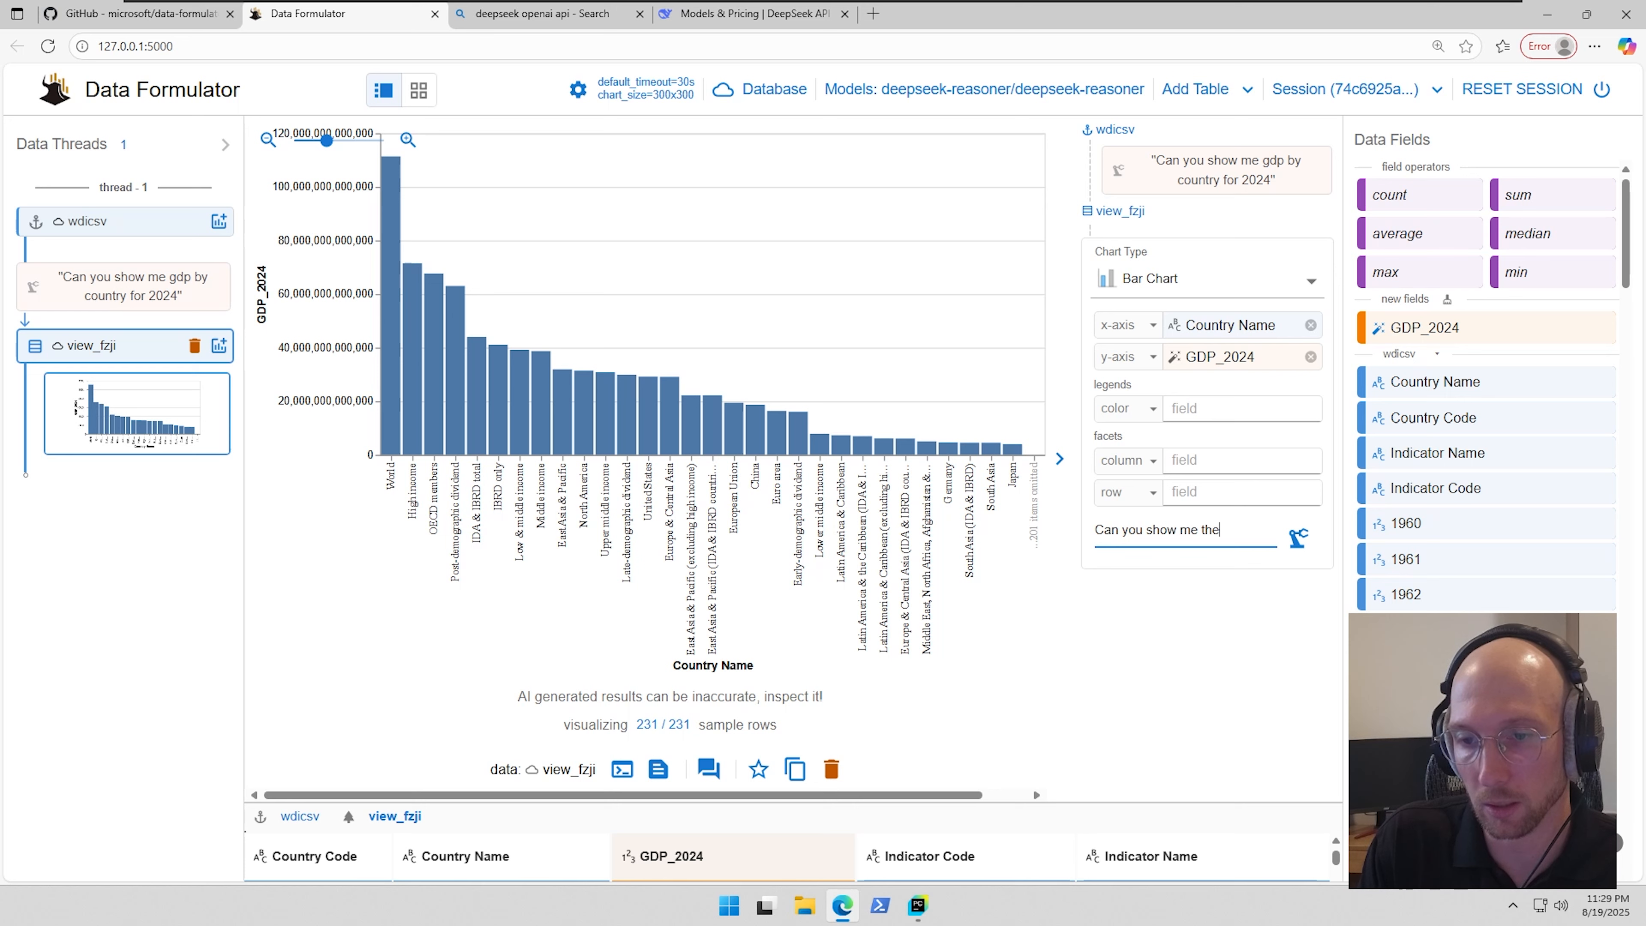
pyautogui.write(' gdp growth')
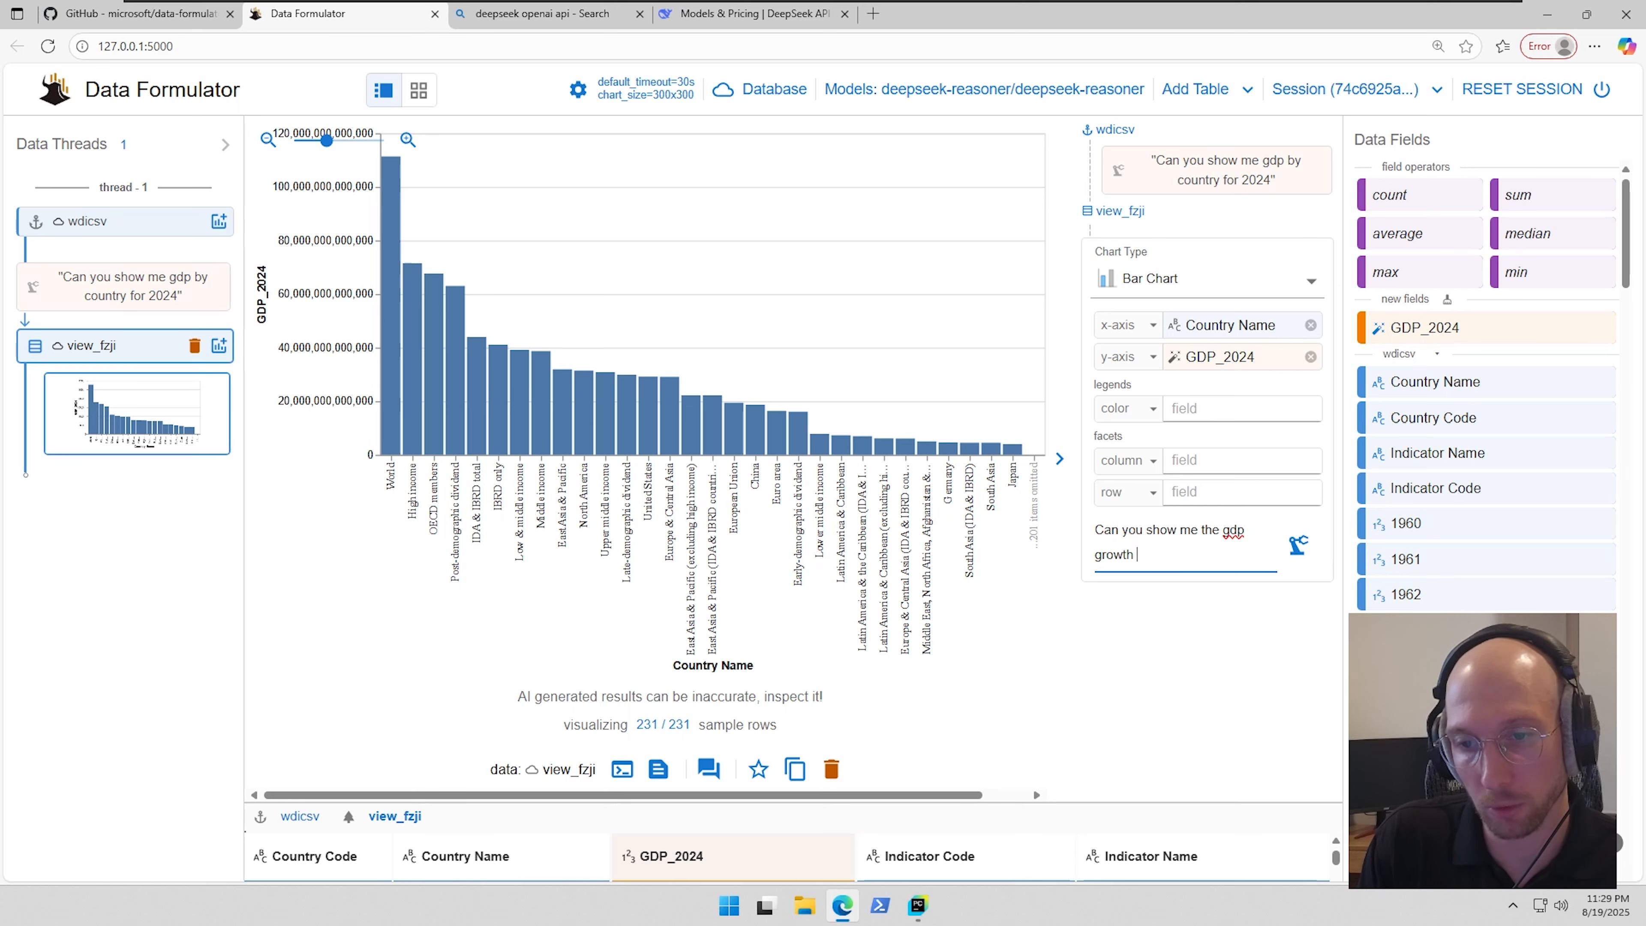
pyautogui.write(' in Asia for 2024')
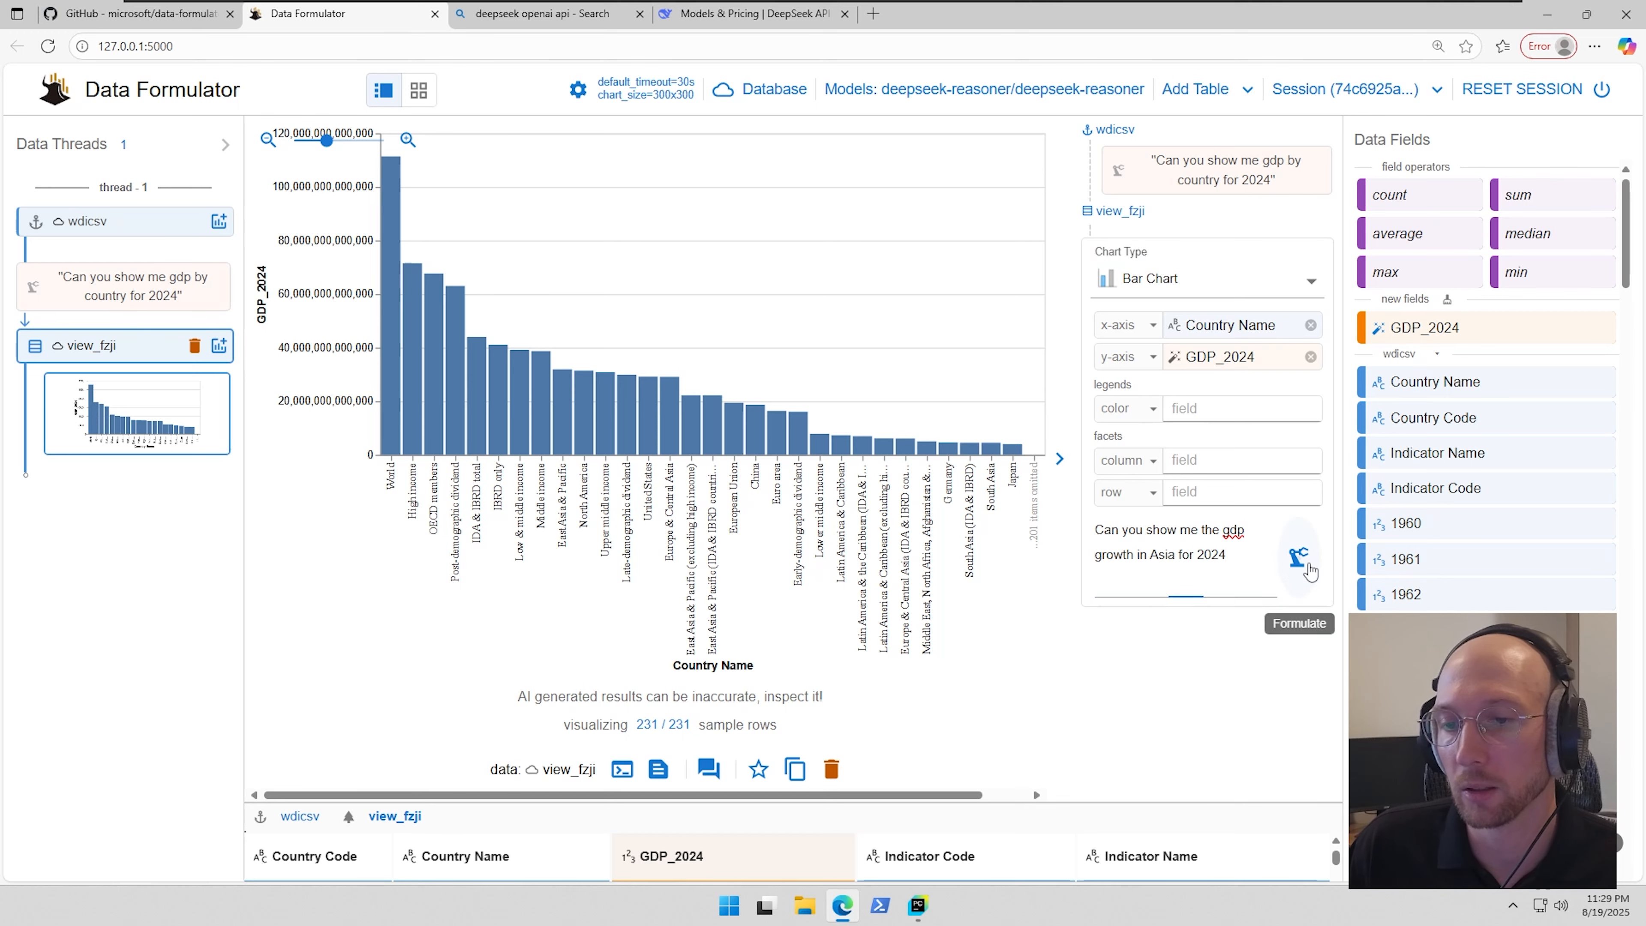
pyautogui.click(1289, 543)
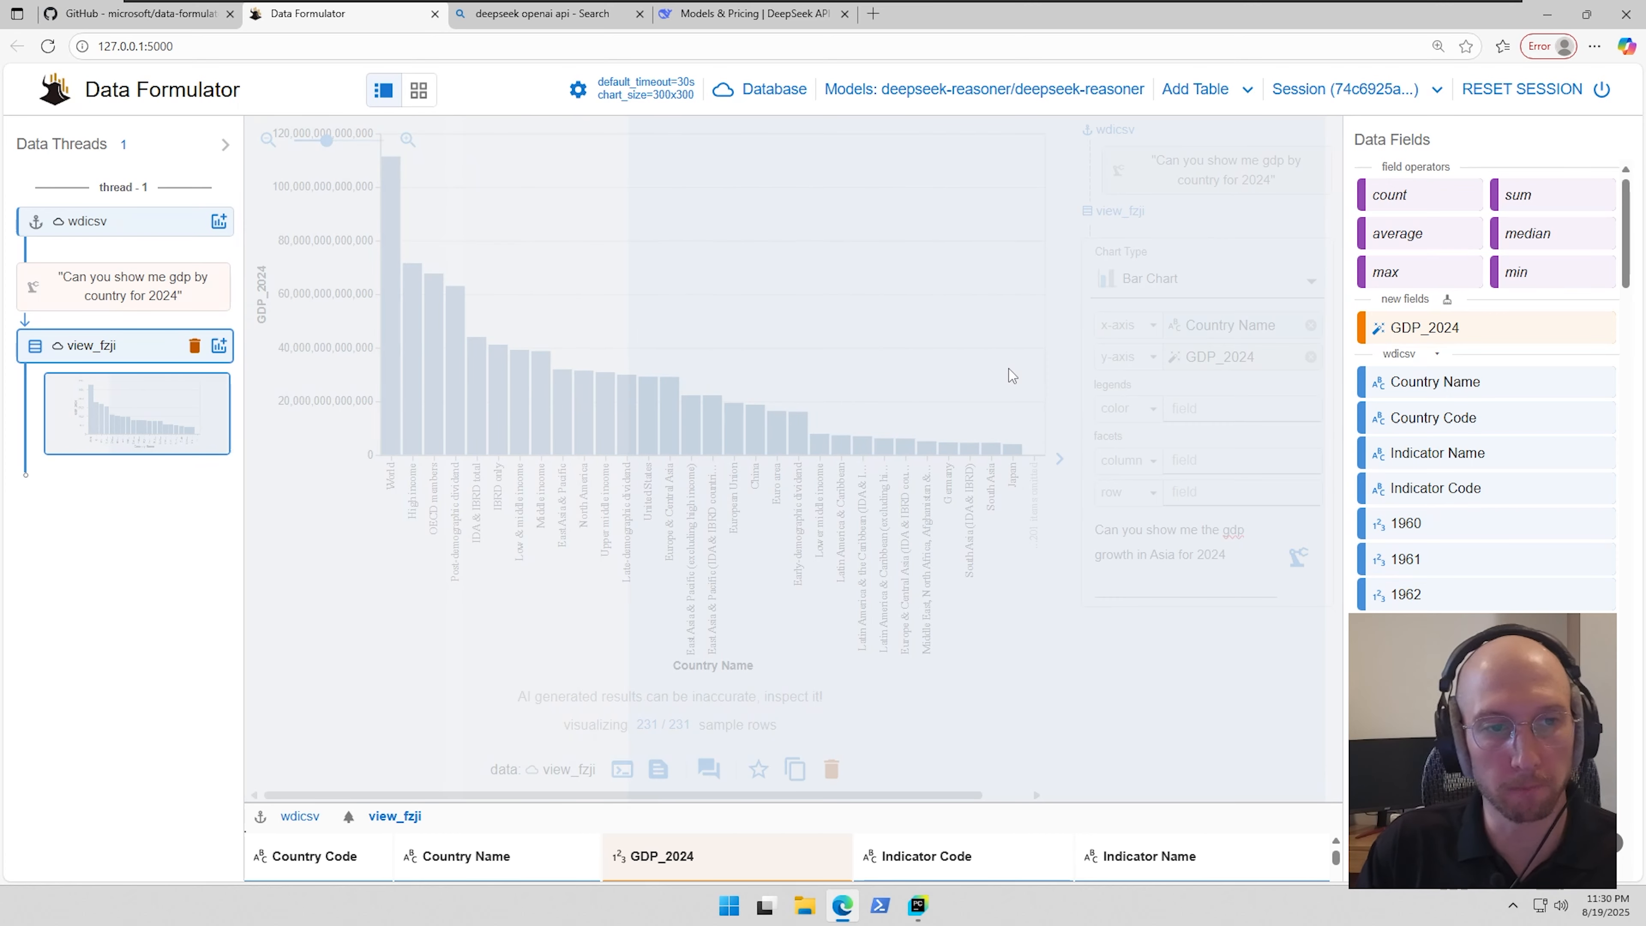
# - Enlarge the view_fzji data table, examine its GDP_2024 rows by country, and restore the chart area's size
pyautogui.moveTo(839, 802); pyautogui.dragTo(842, 367)
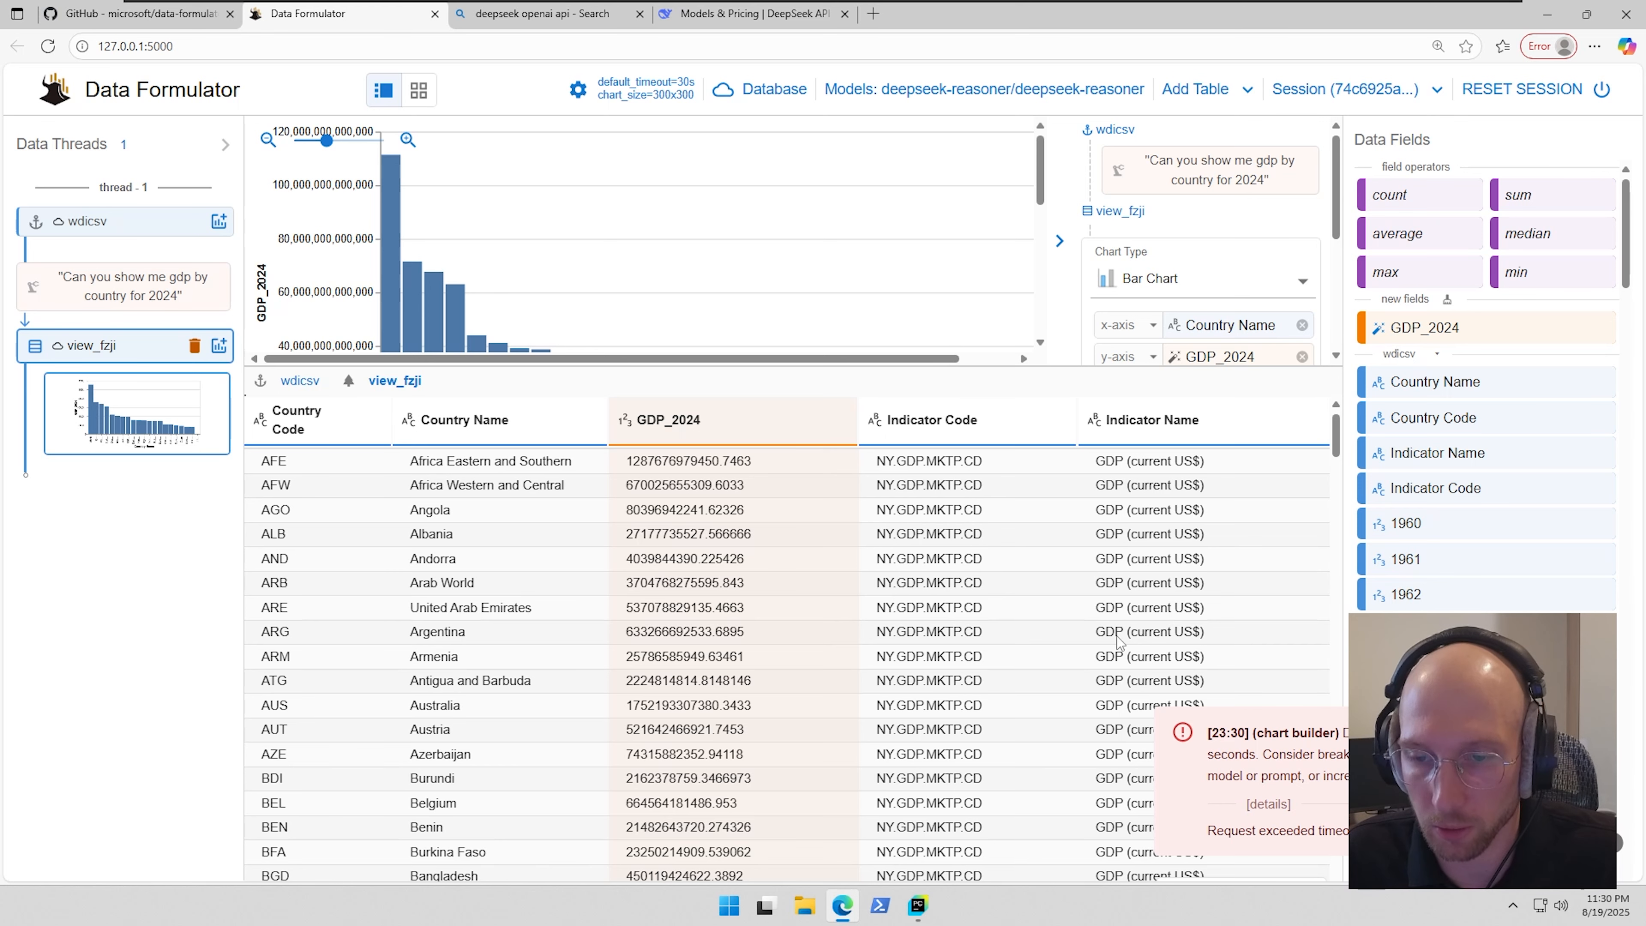
pyautogui.scroll(-20, 1117, 718)
pyautogui.scroll(-20, 1117, 718)
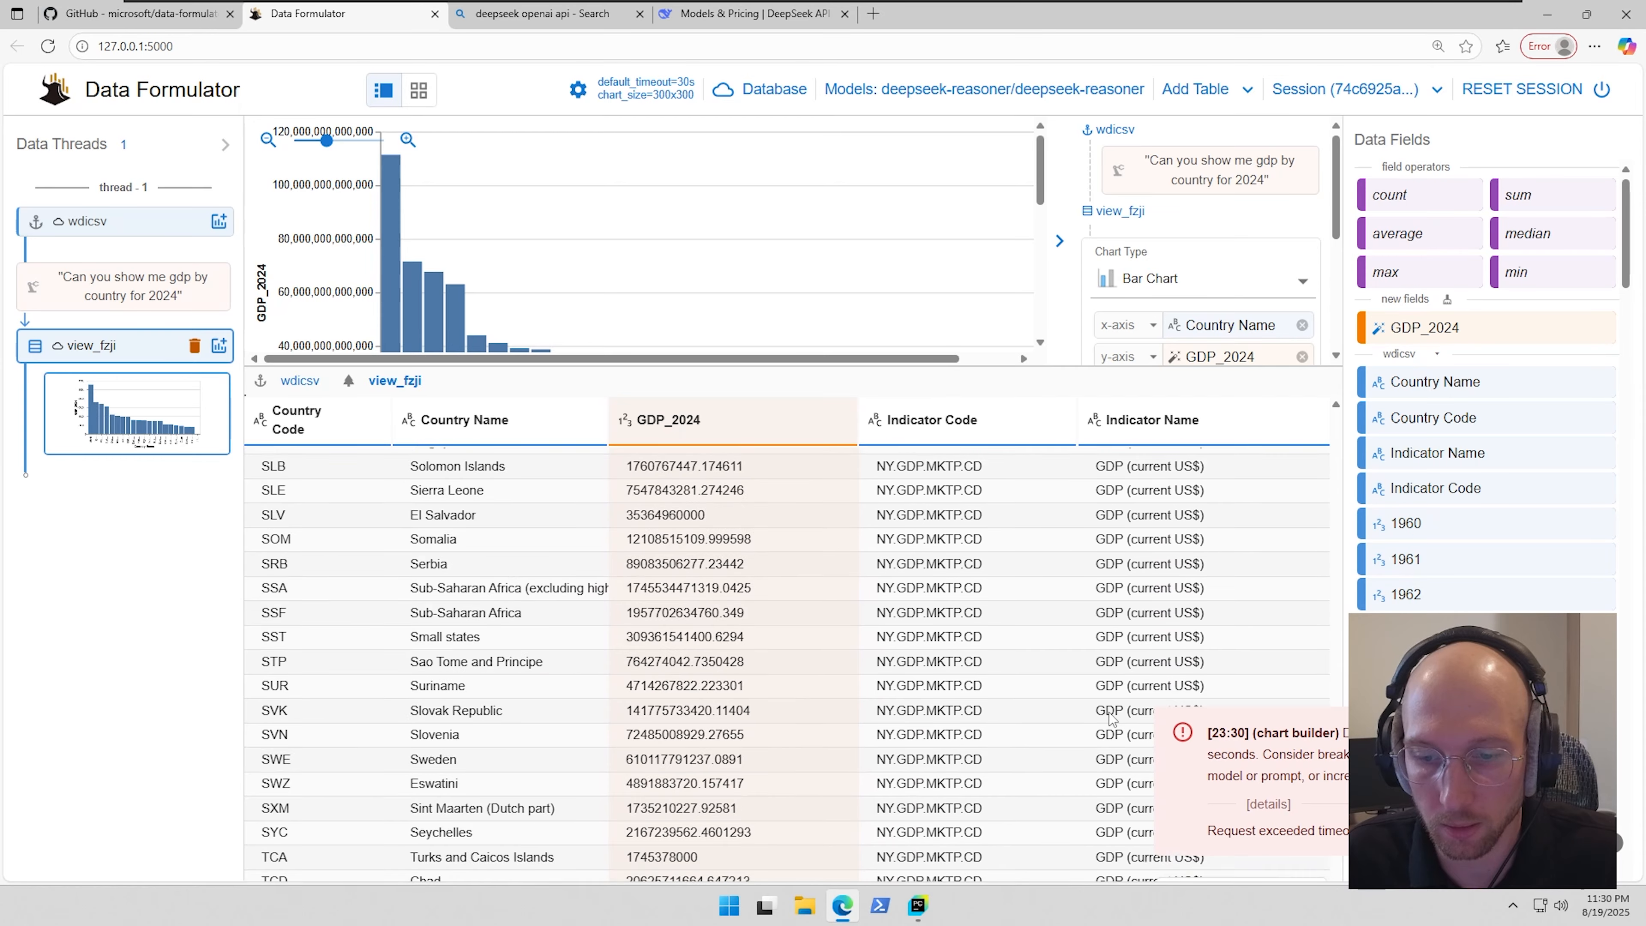
pyautogui.scroll(20, 1117, 719)
pyautogui.scroll(10, 1009, 692)
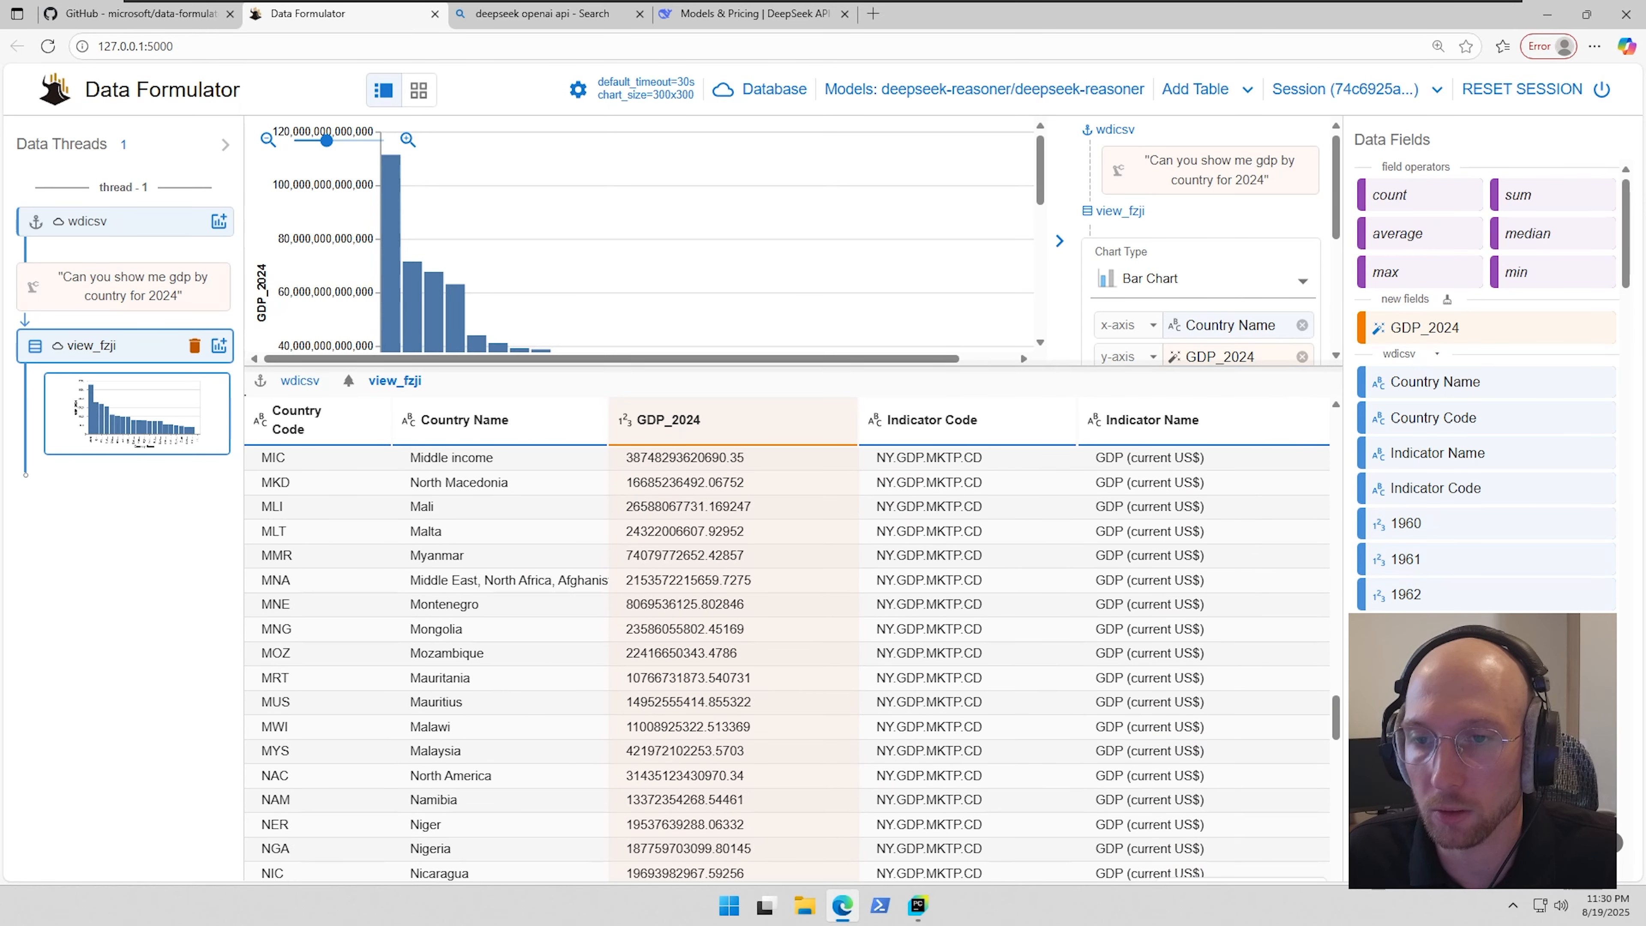
pyautogui.moveTo(875, 366); pyautogui.dragTo(849, 807)
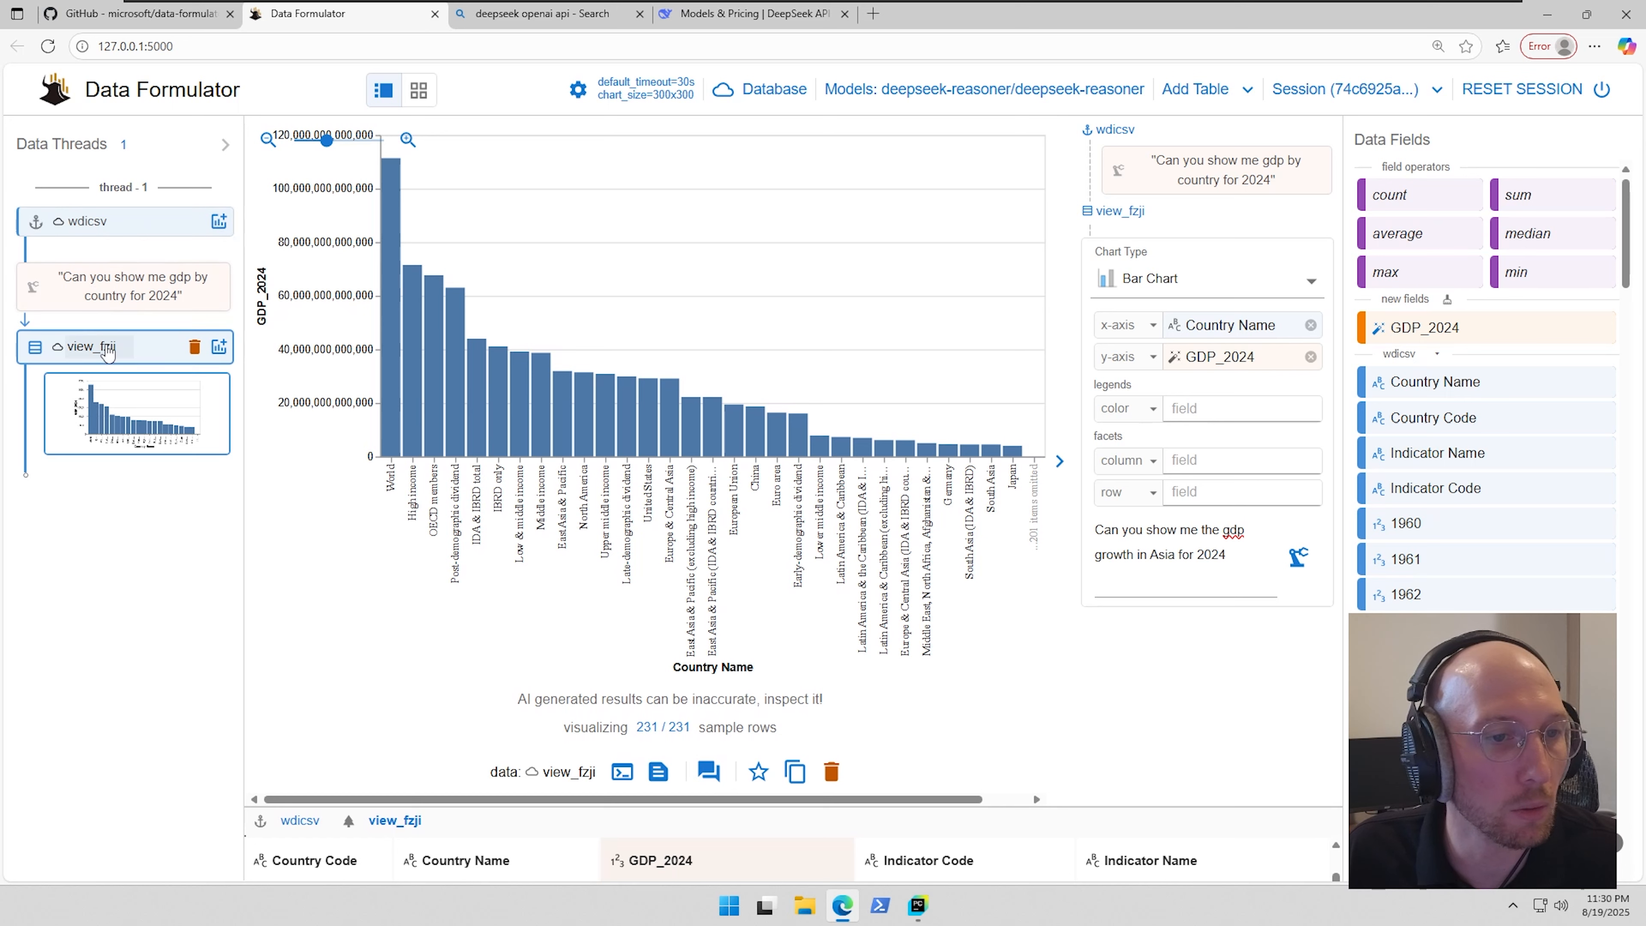
# - Create a new chart from the view_fzji table and start its visualization description
pyautogui.moveTo(148, 422)
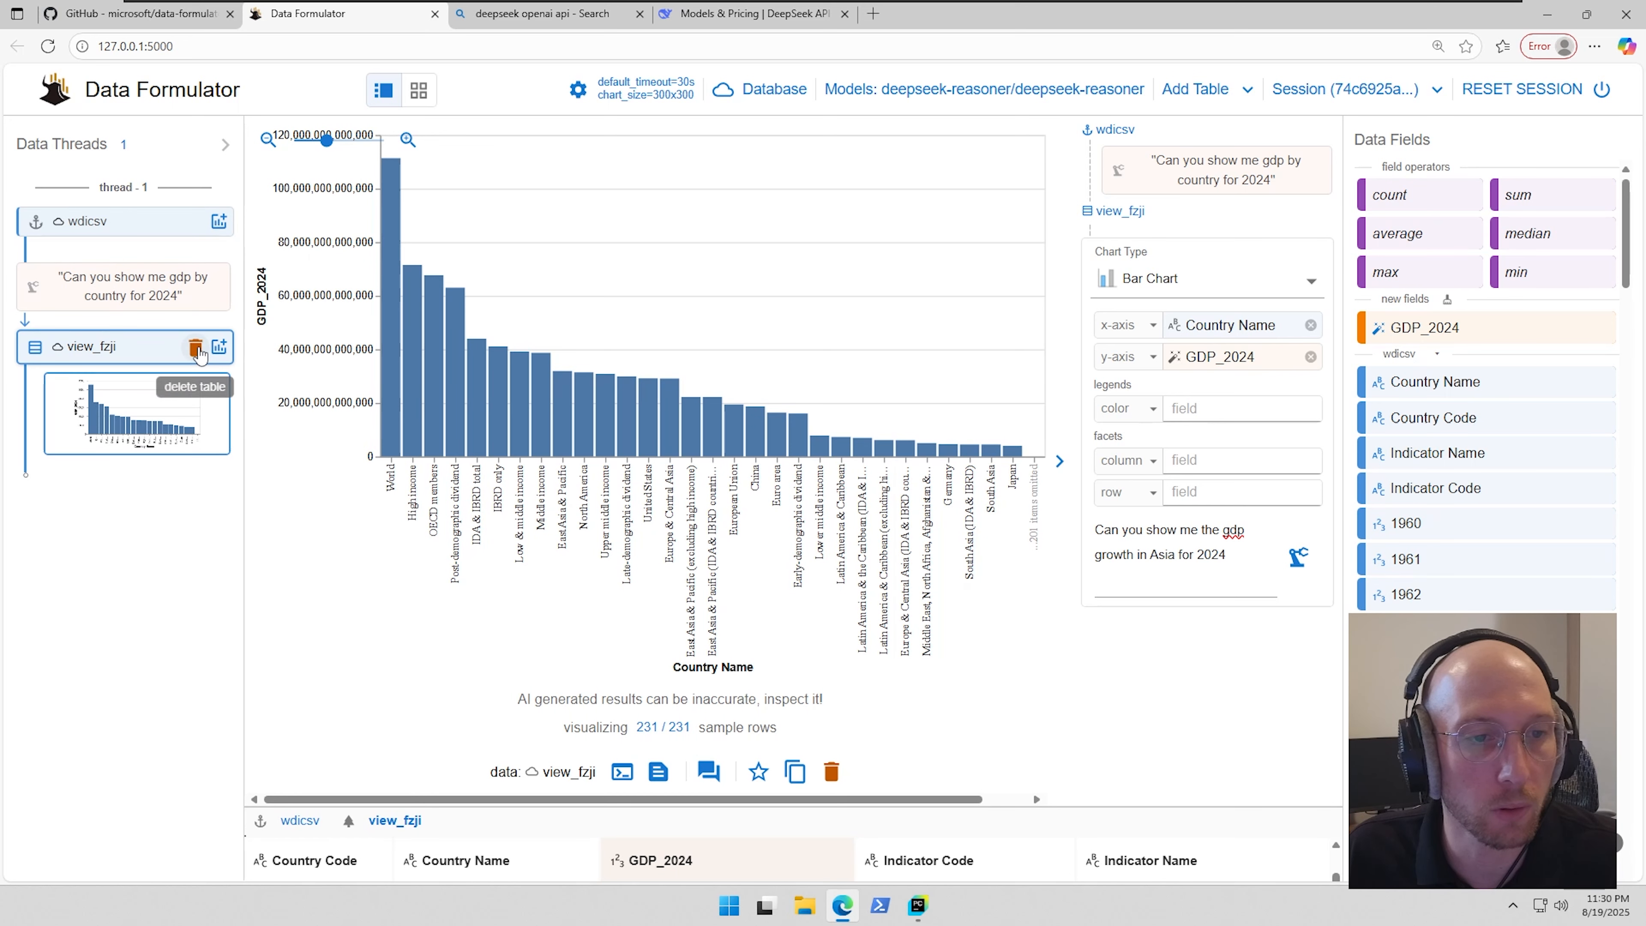
pyautogui.click(218, 345)
pyautogui.click(512, 350)
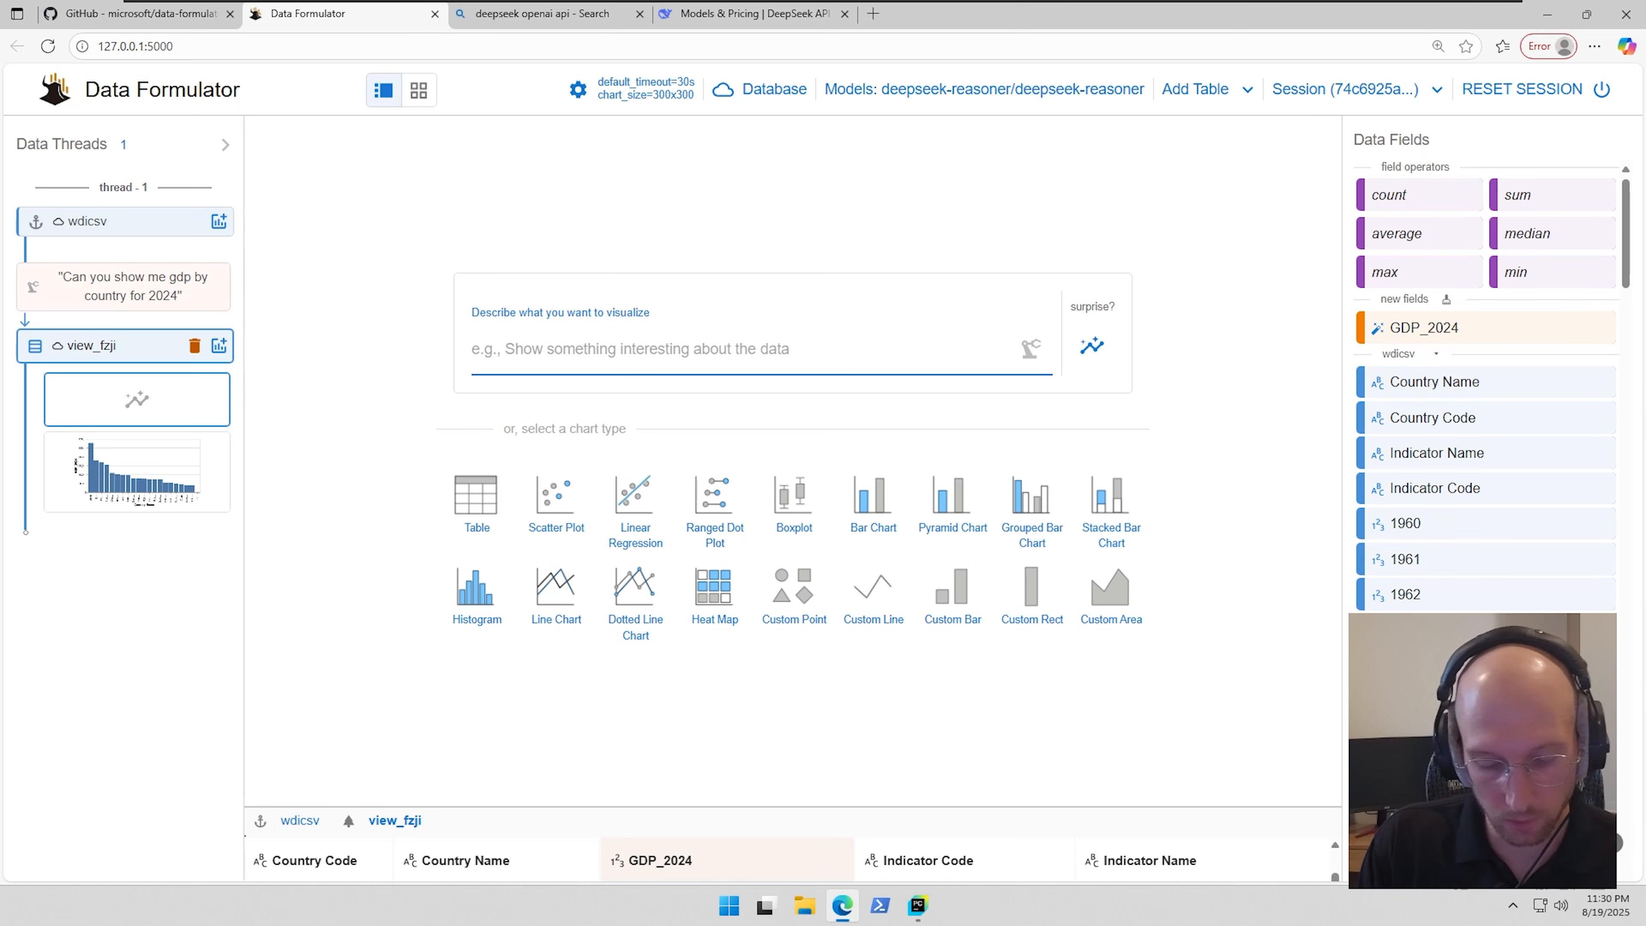
# - Try to create a chart with the prompt "Show me the gdp growth as a line chart for the US over the past 10 years"
pyautogui.write('Show me the')
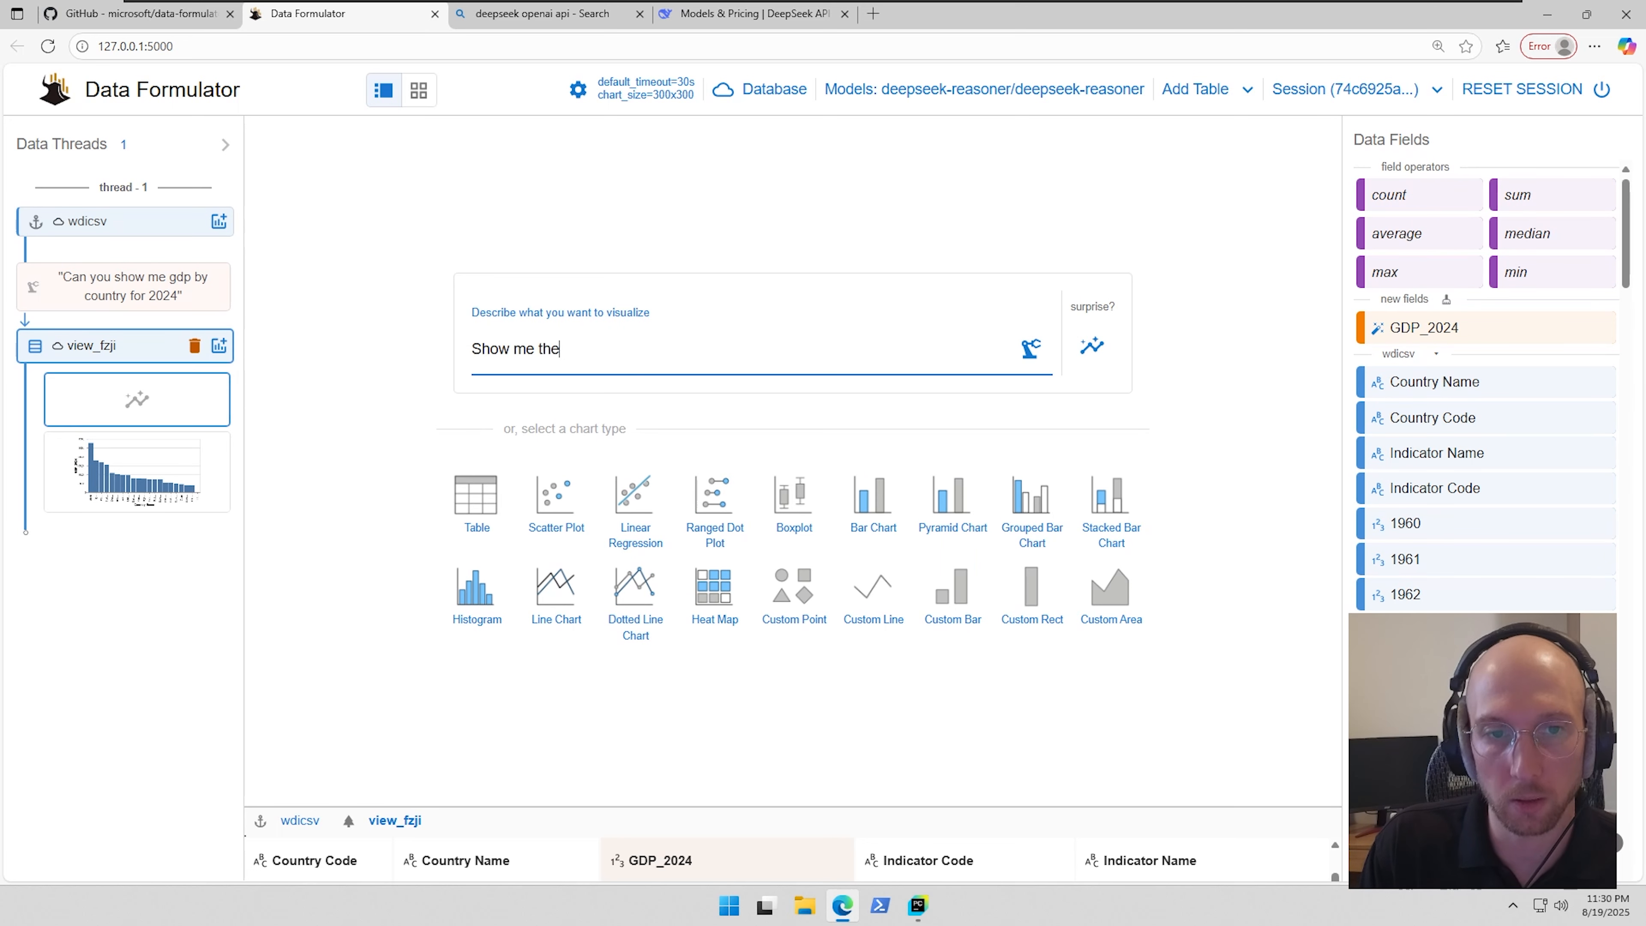
pyautogui.write(' gdp growth ')
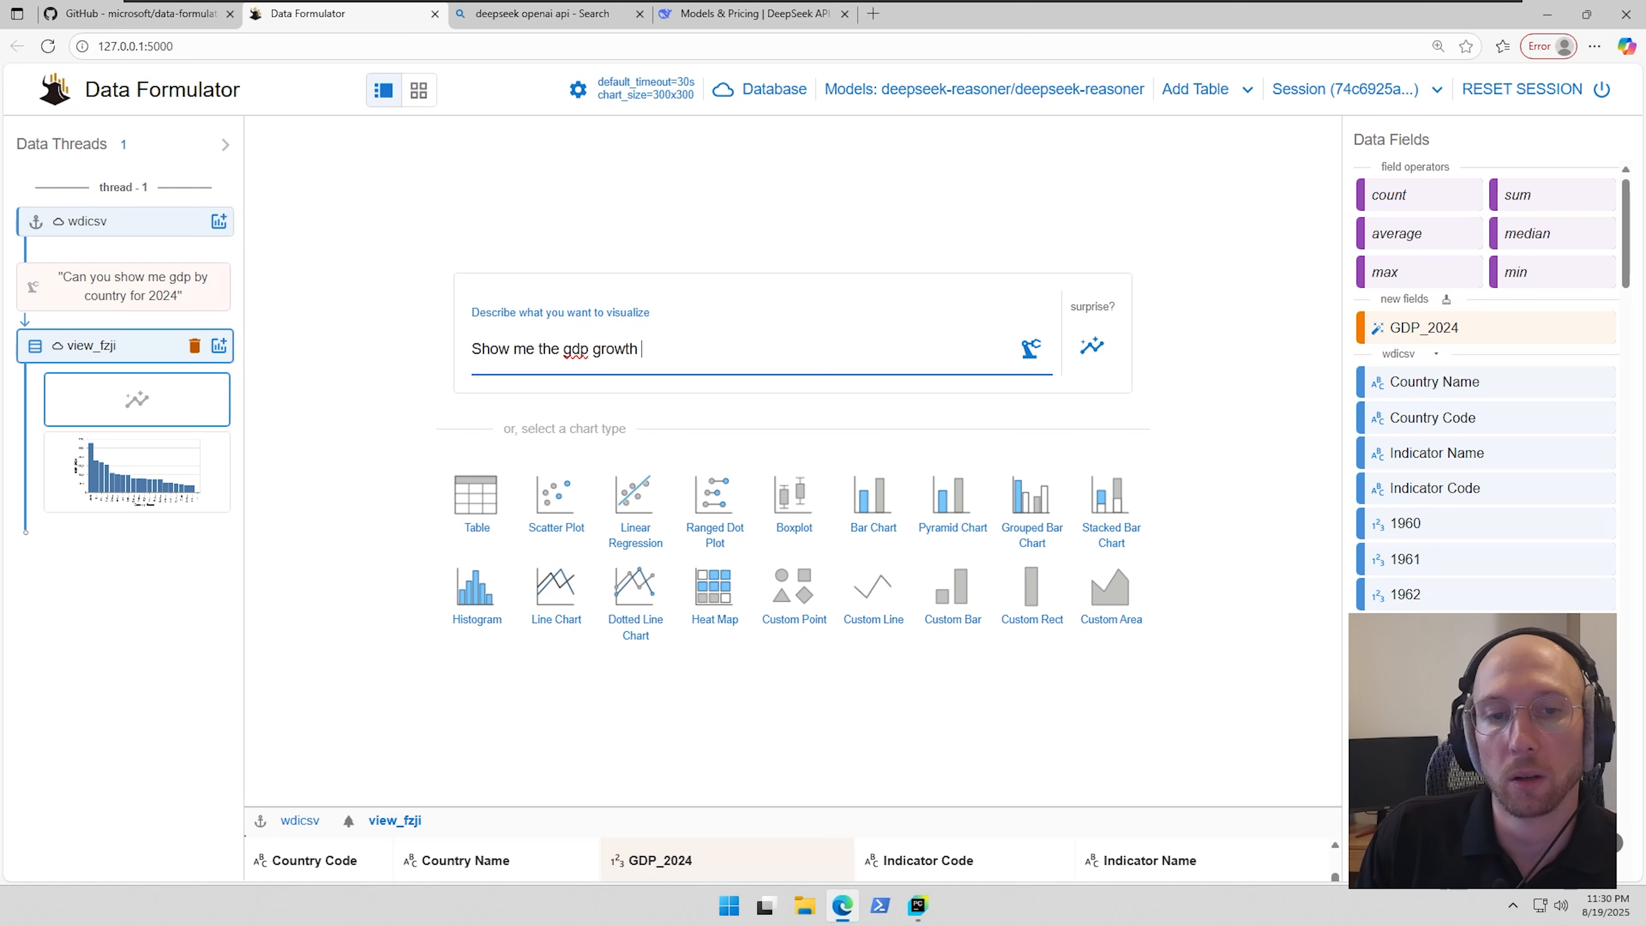
pyautogui.write('between 202')
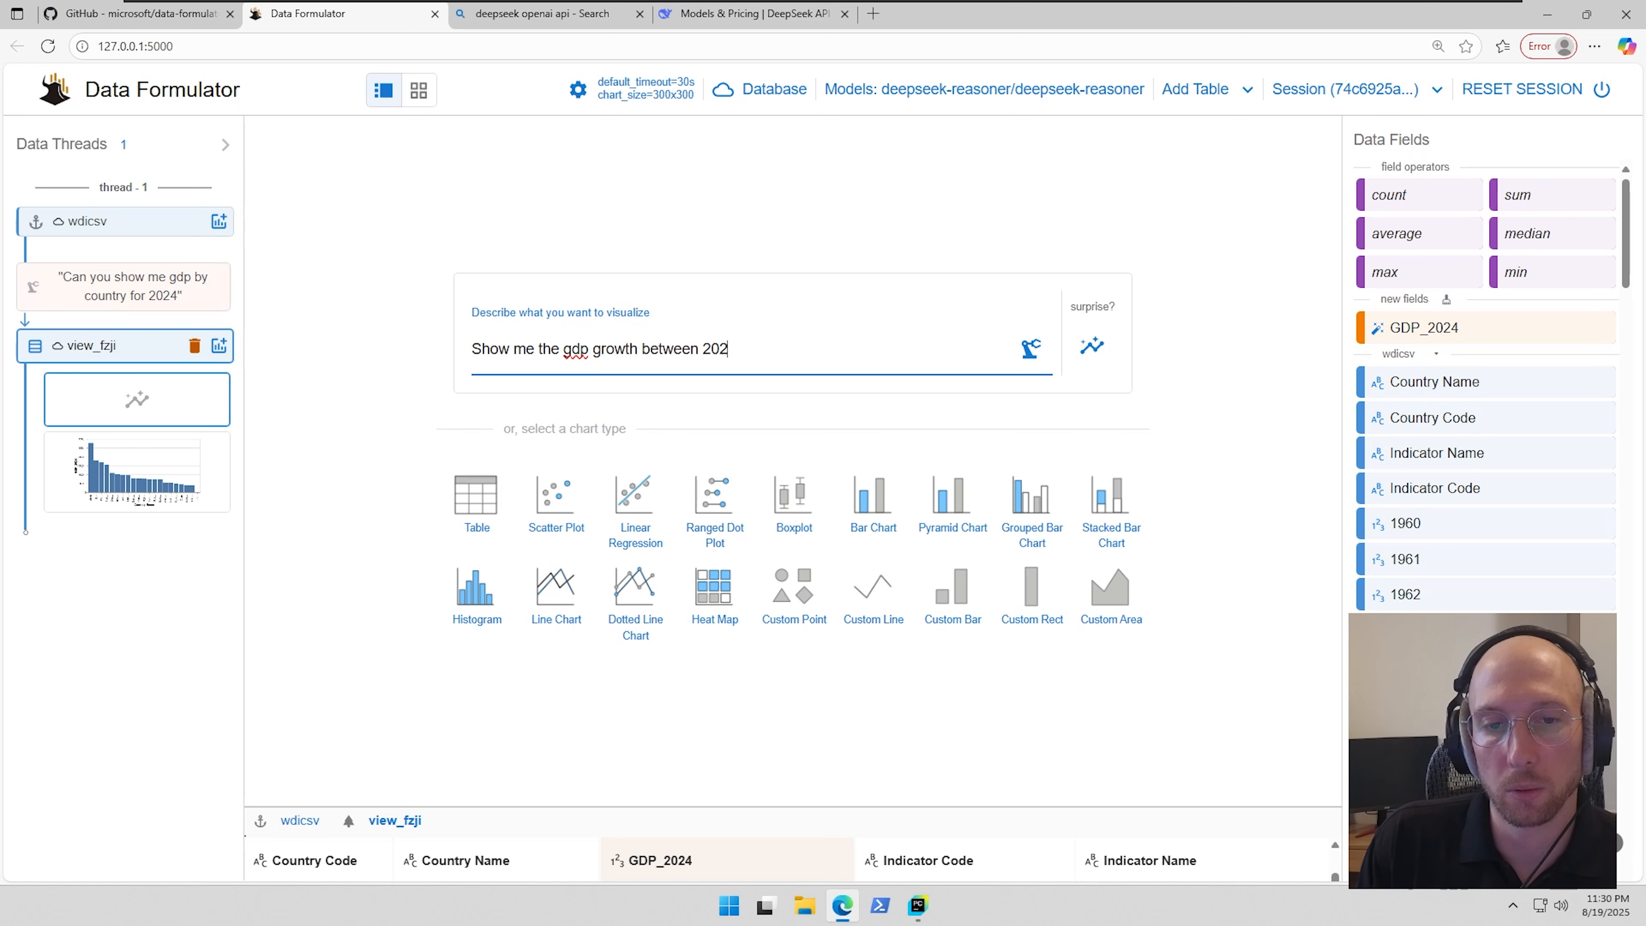
pyautogui.press('BackSpace')
pyautogui.press('BackSpace')
pyautogui.press('BackSpace')
pyautogui.press('BackSpace')
pyautogui.press('BackSpace')
pyautogui.press('BackSpace')
pyautogui.press('BackSpace')
pyautogui.press('BackSpace')
pyautogui.press('BackSpace')
pyautogui.press('BackSpace')
pyautogui.write('as a ')
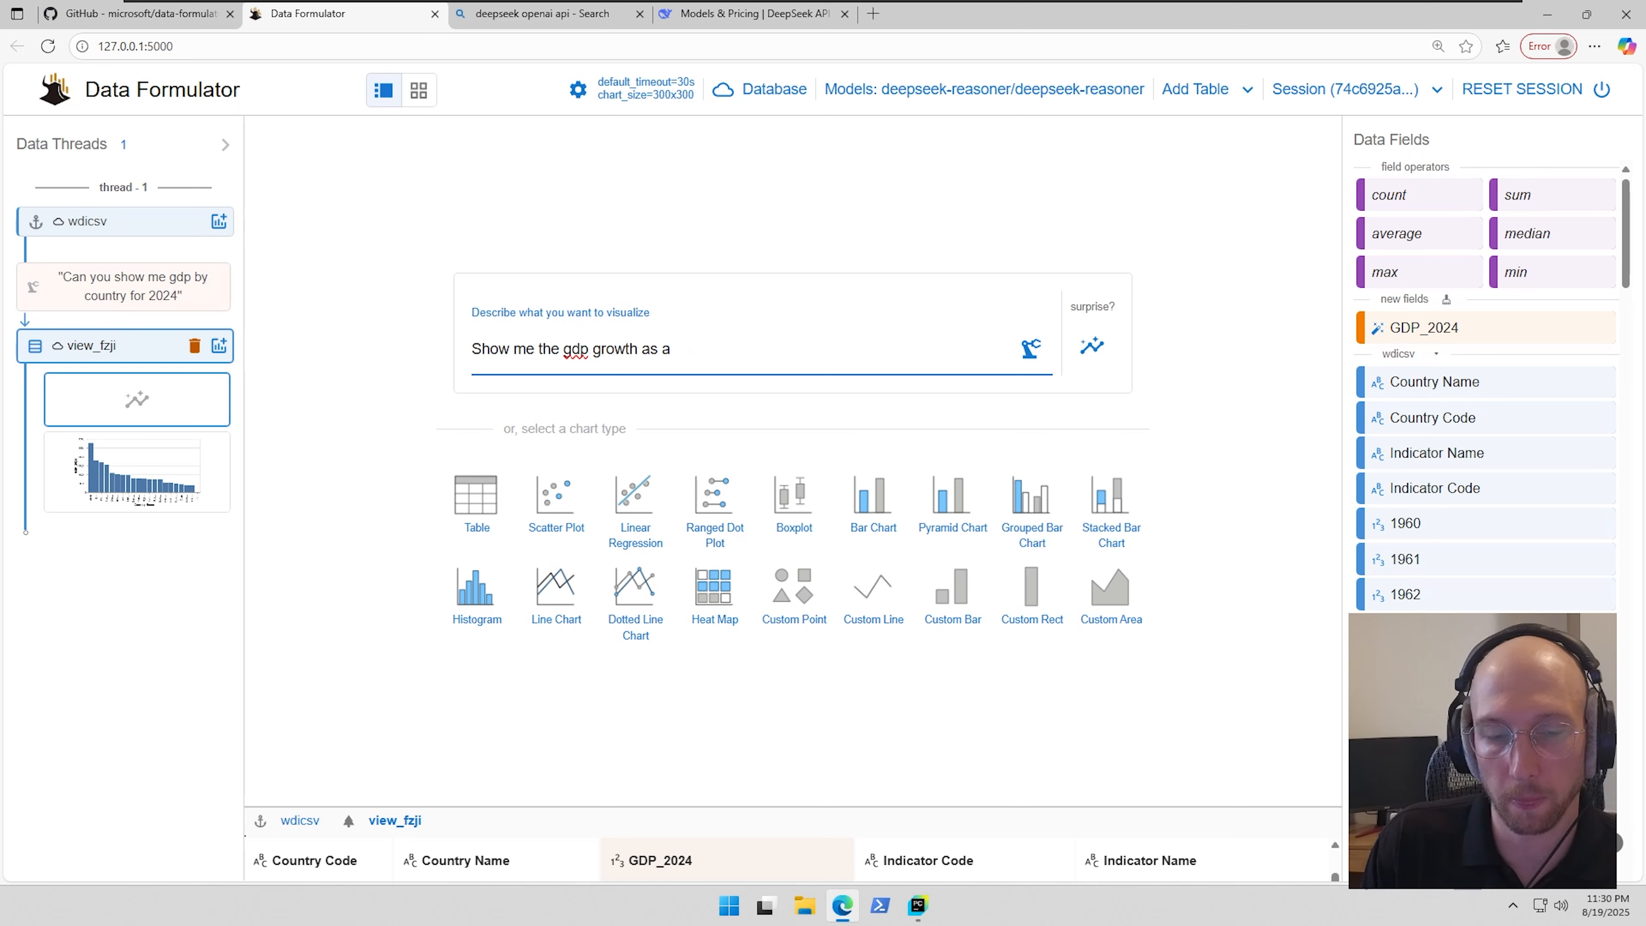
pyautogui.write('line char')
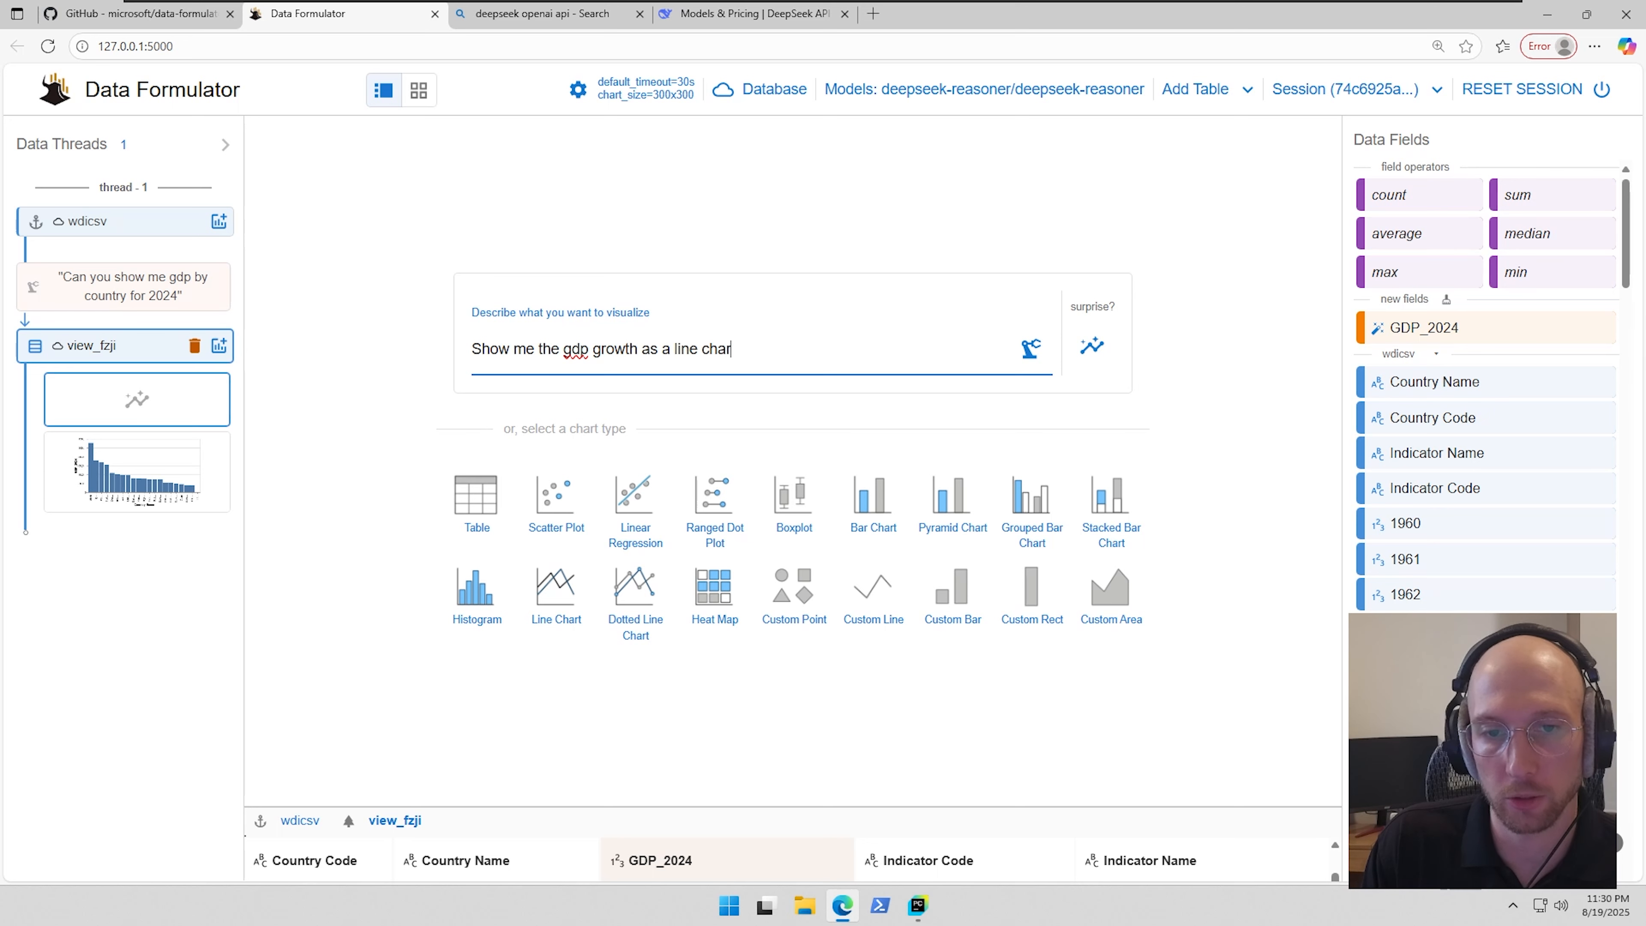
pyautogui.write('t for the US ')
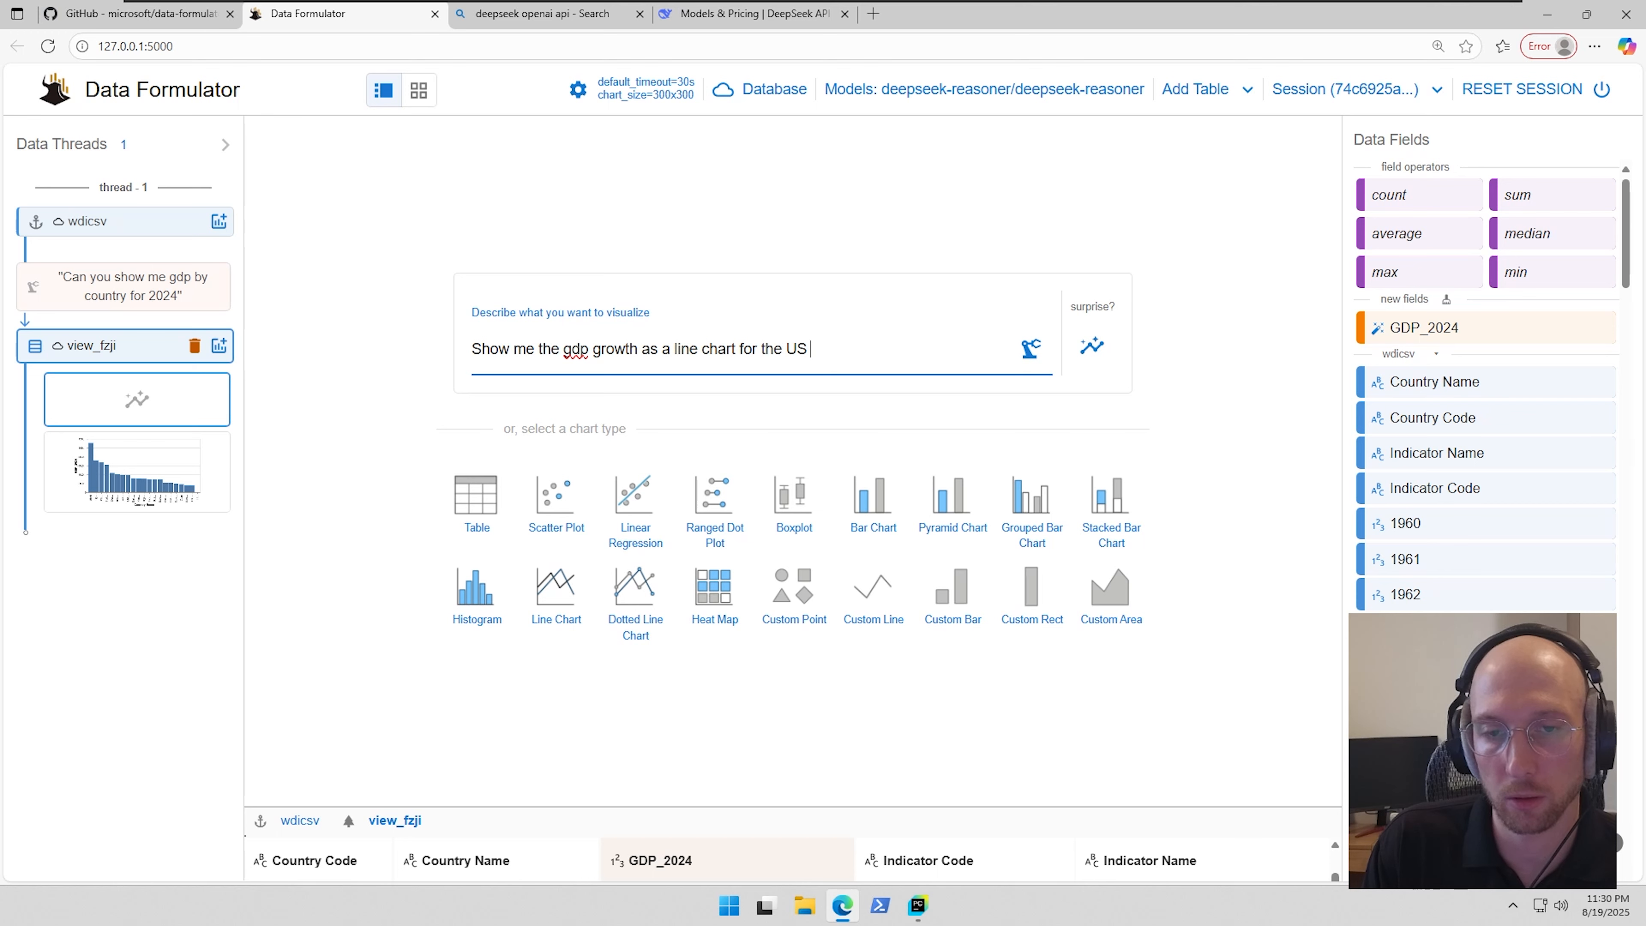
pyautogui.write('ove')
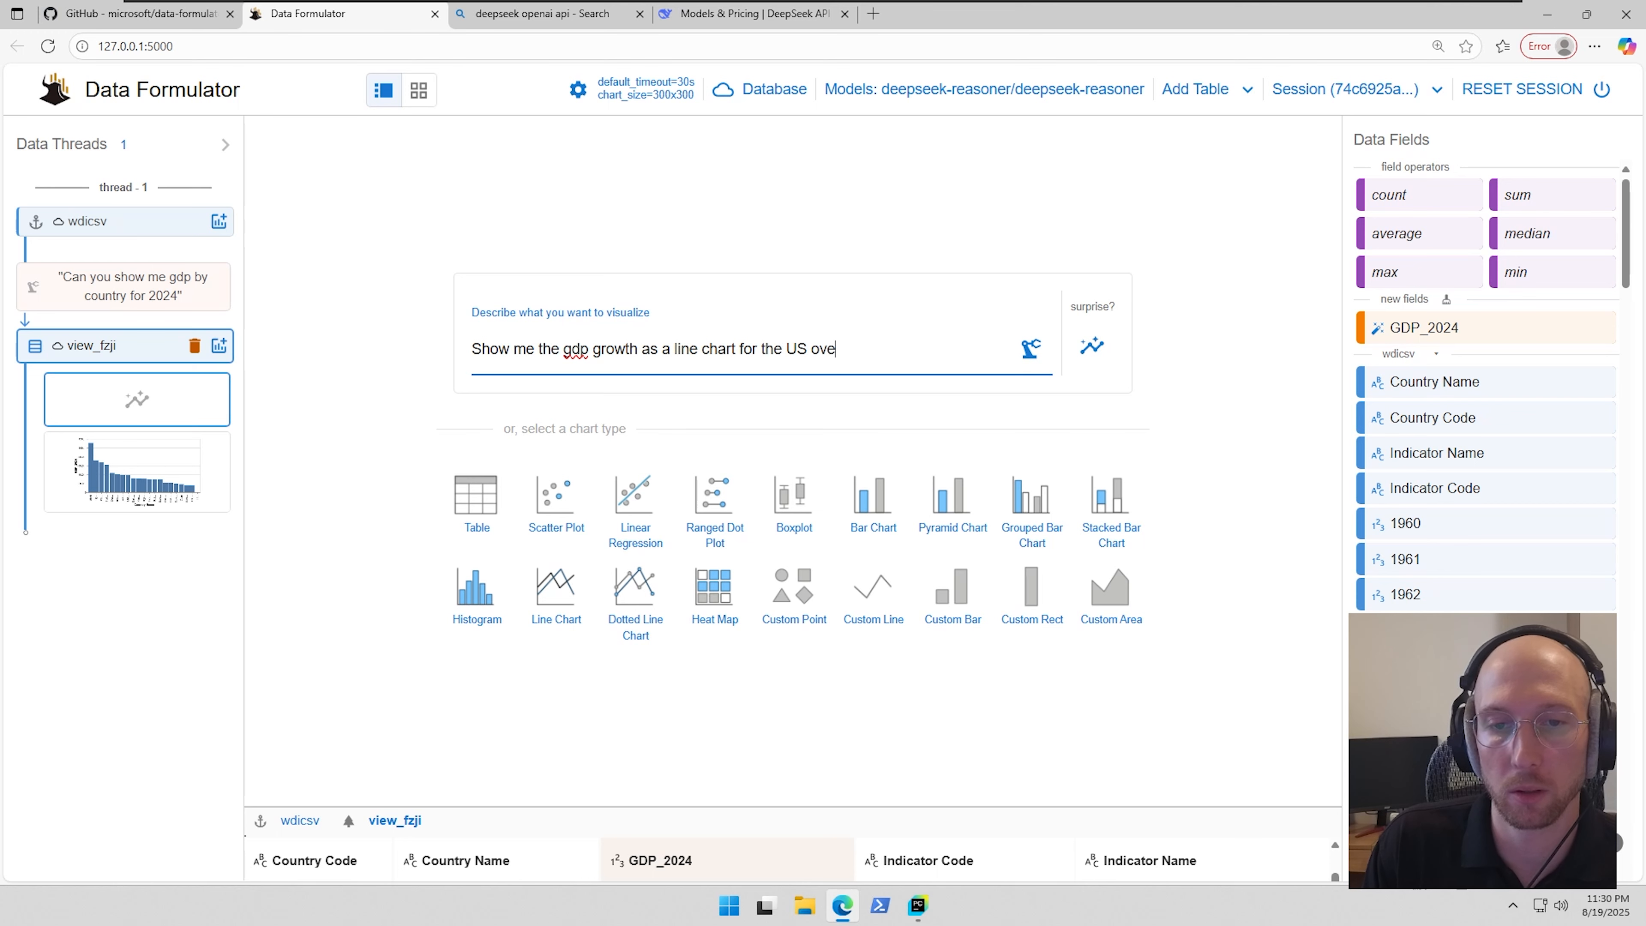
pyautogui.write('r the past 10 years')
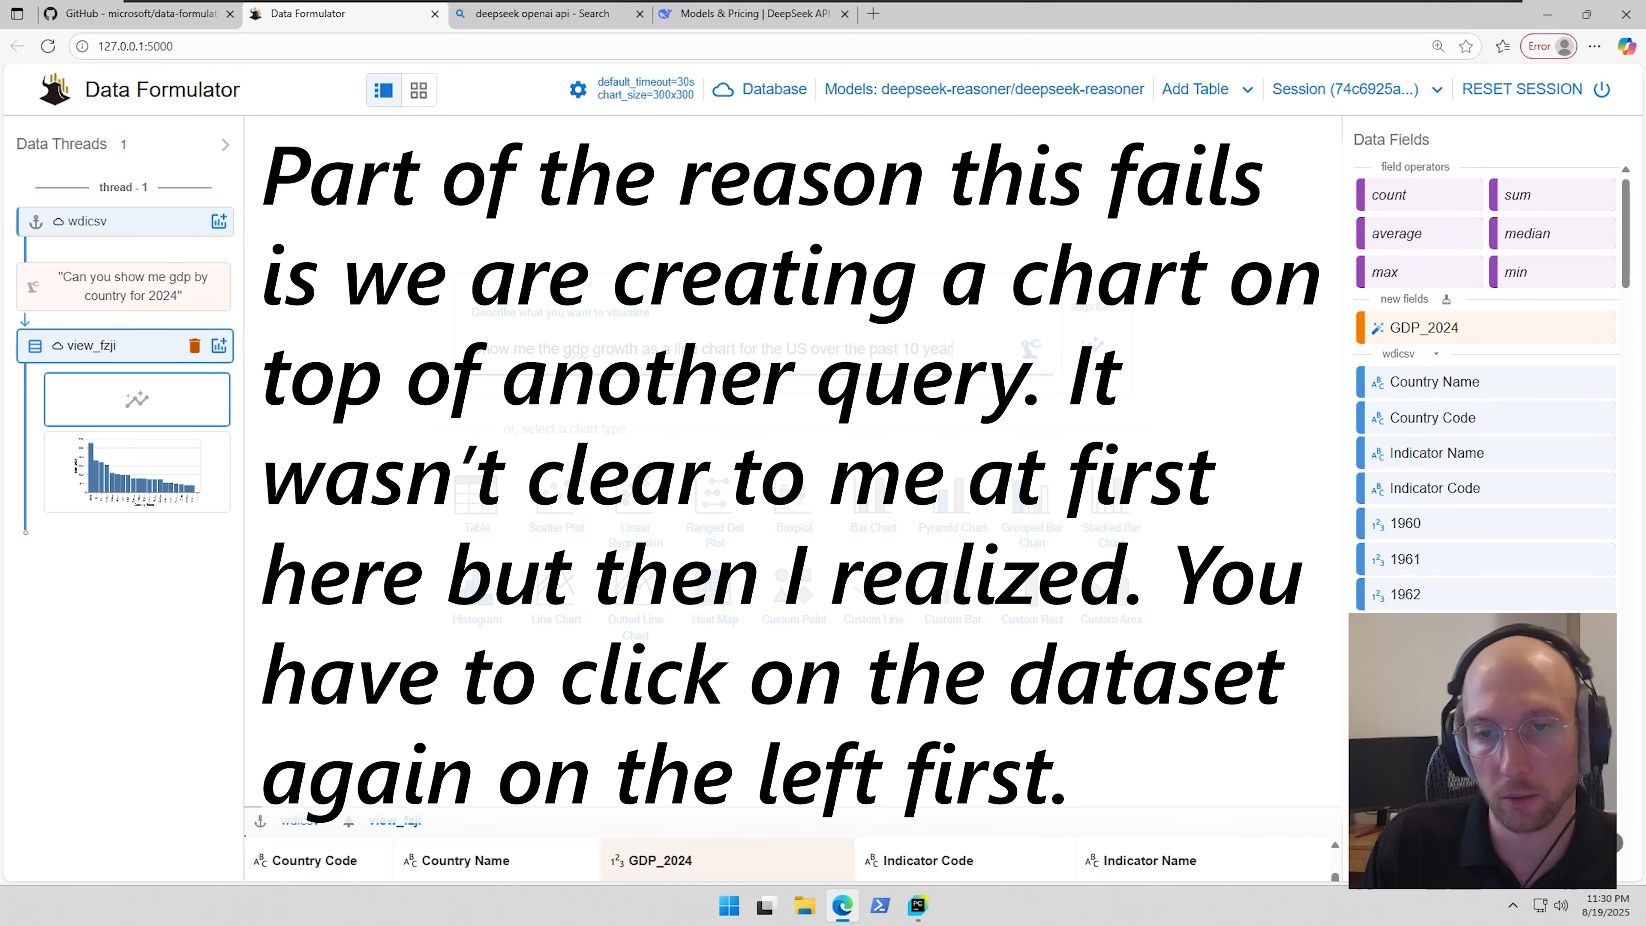
pyautogui.click(1033, 349)
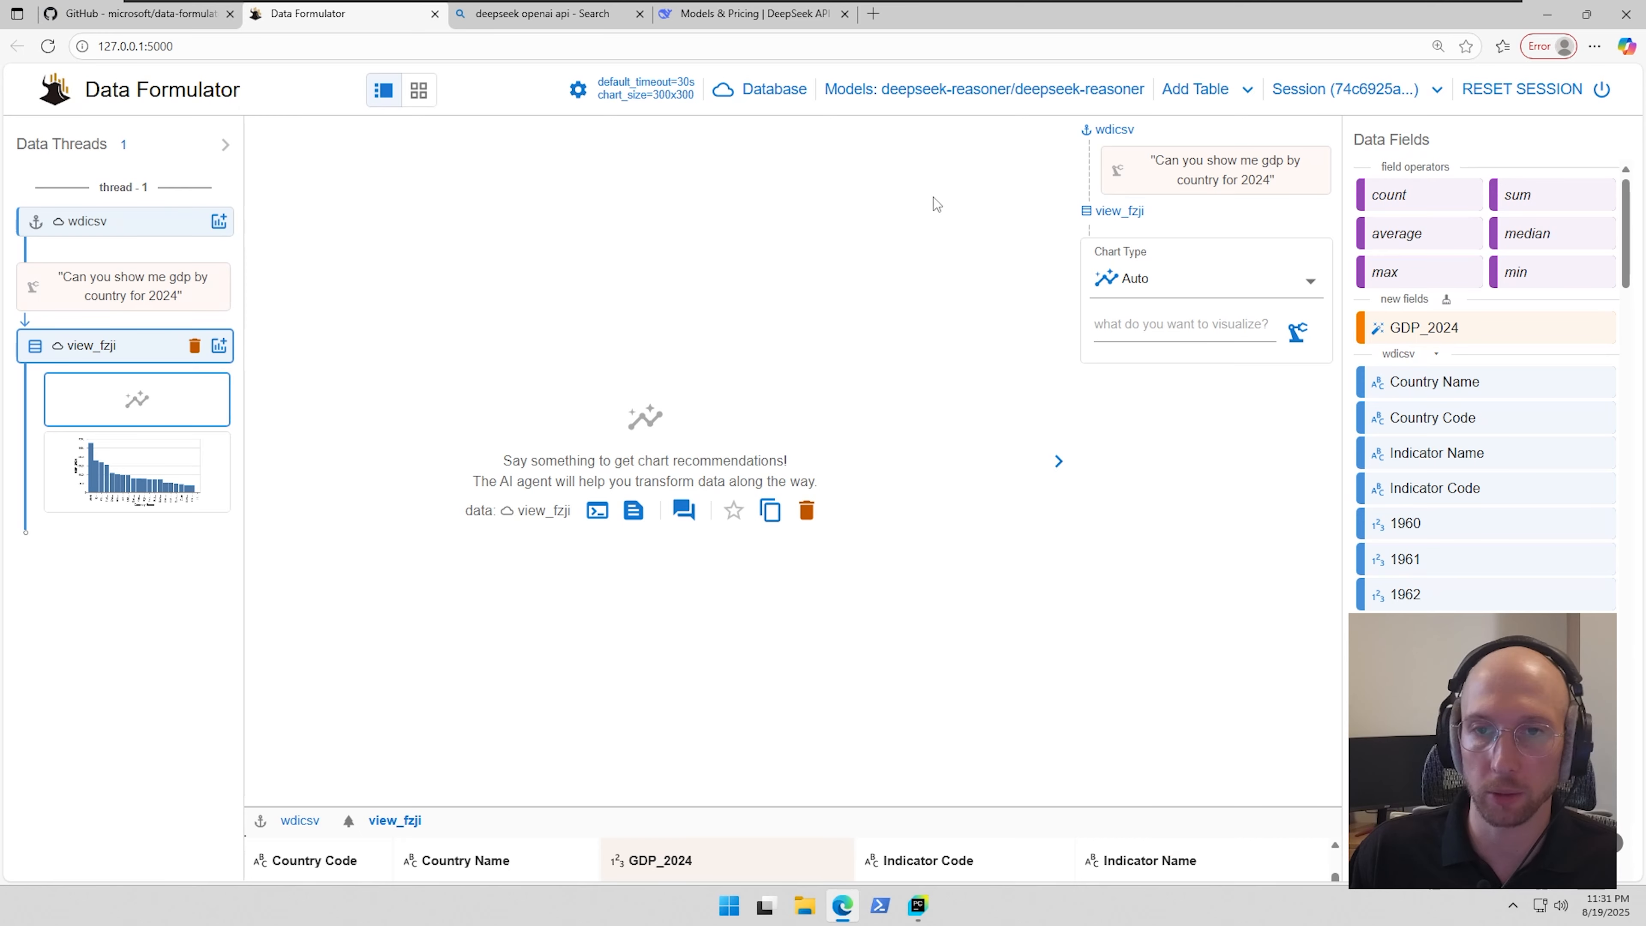
# - Configure the backend with a formulate timeout of 60 seconds and a maximum of 2 repair attempts
pyautogui.click(656, 94)
pyautogui.moveTo(669, 454); pyautogui.dragTo(562, 449)
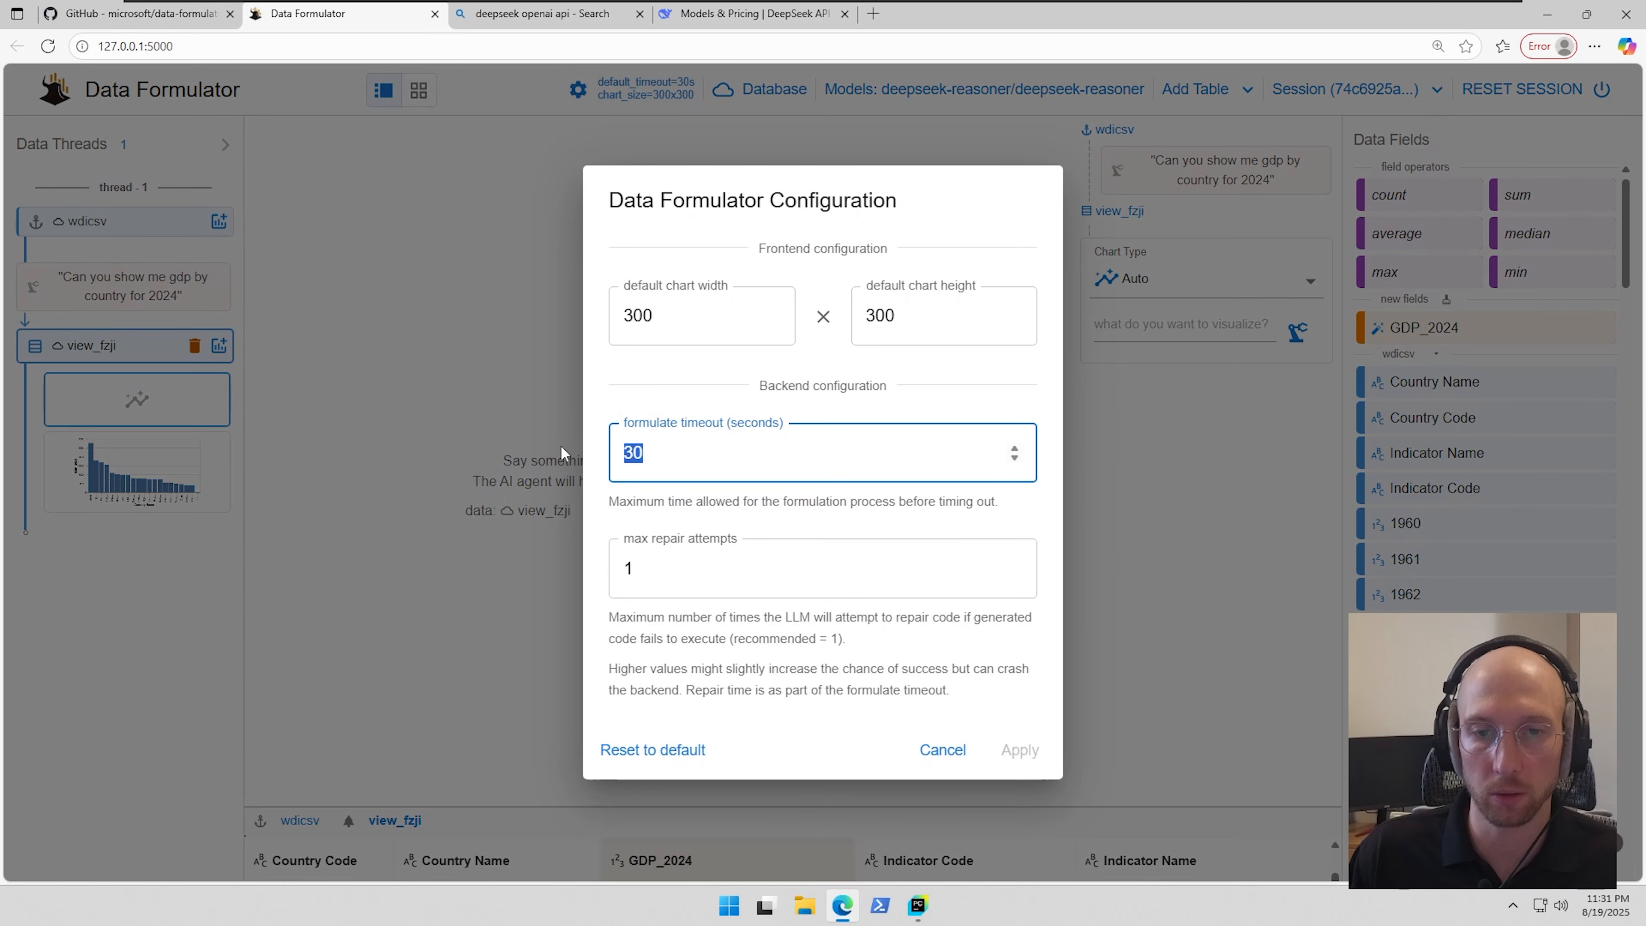
pyautogui.write('60')
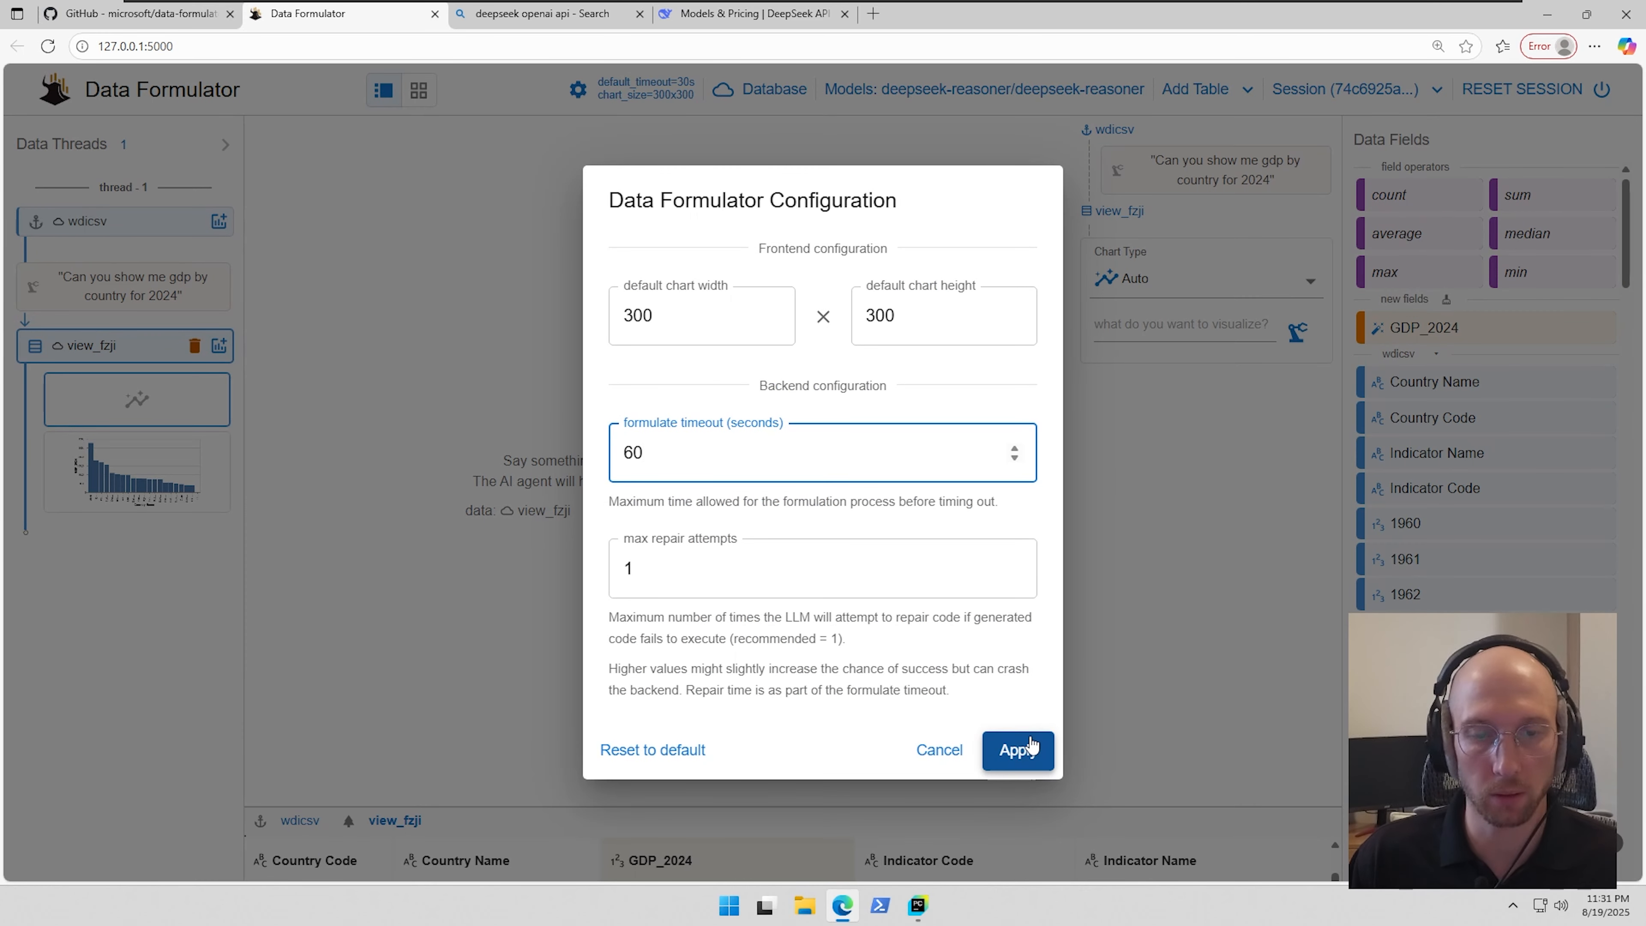
pyautogui.press('Tab')
pyautogui.write('2')
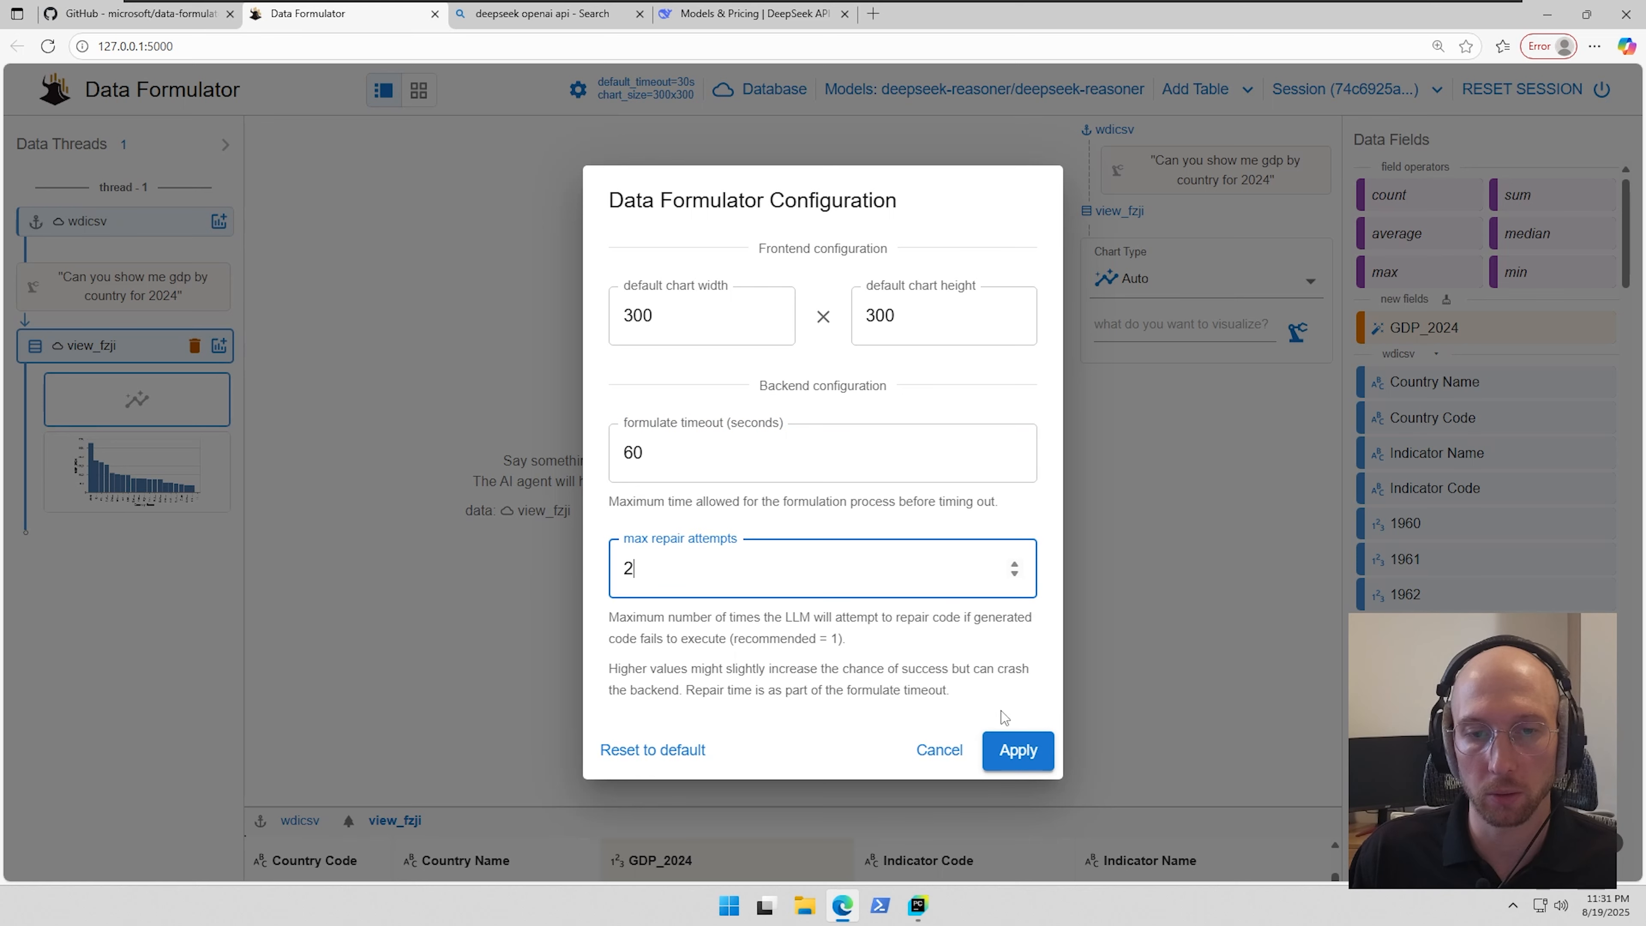
pyautogui.click(1015, 747)
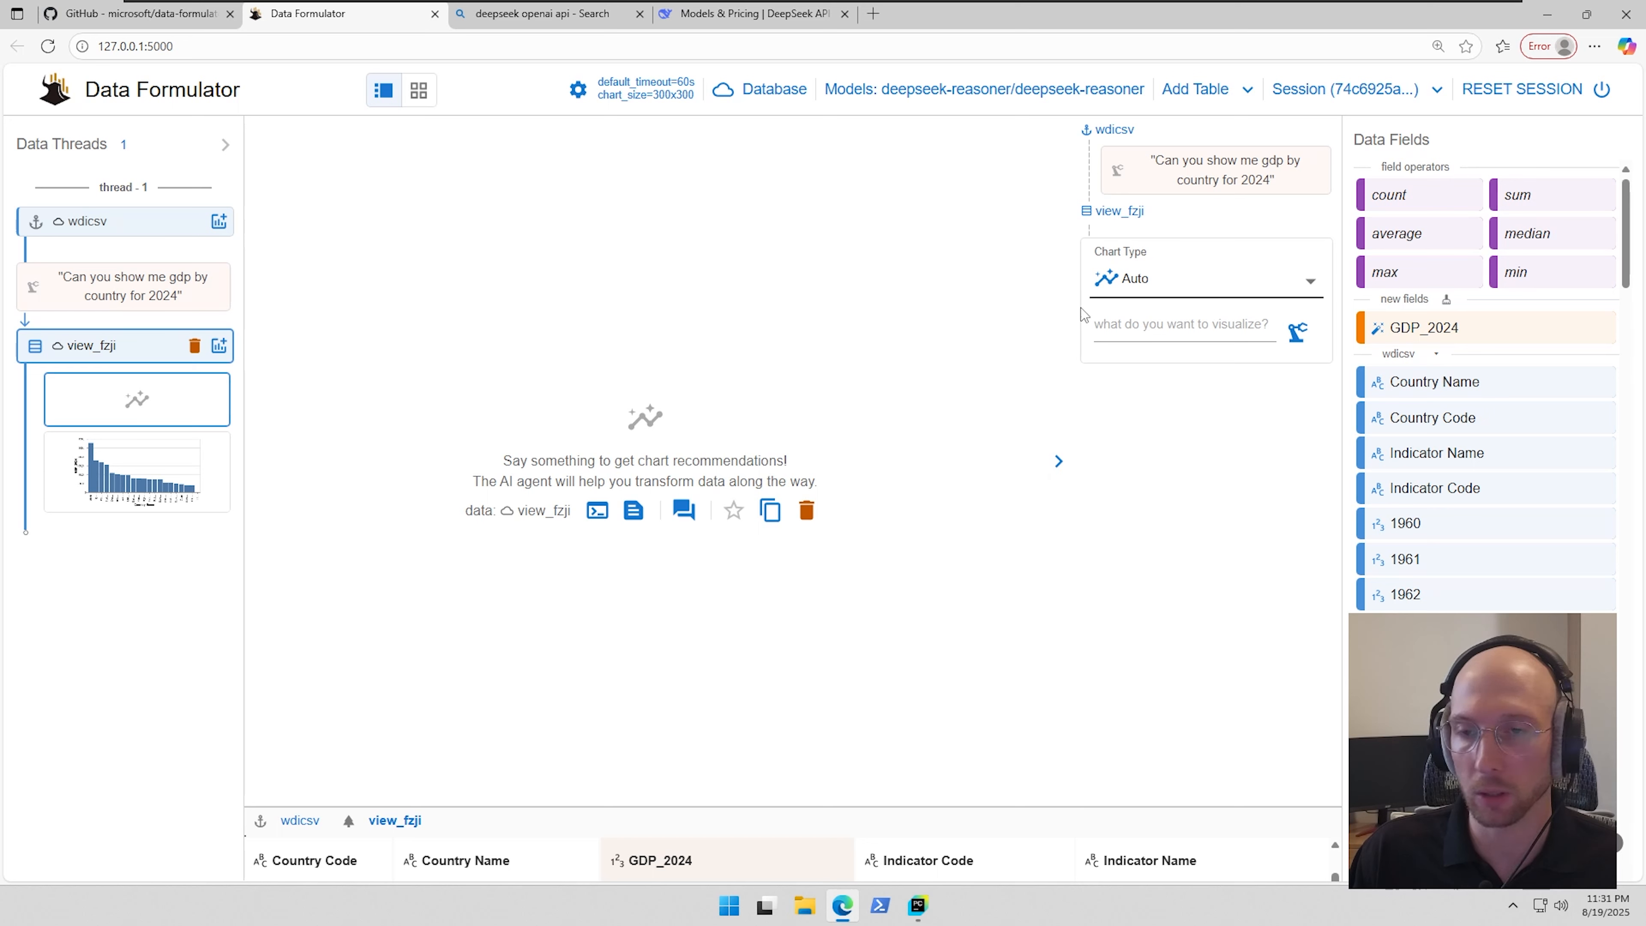
# - Try to formulate the Auto chart with the prompt "GDP growth for the United States over the past 10 years."
pyautogui.click(1160, 323)
pyautogui.write('GDP growth for the United Sate')
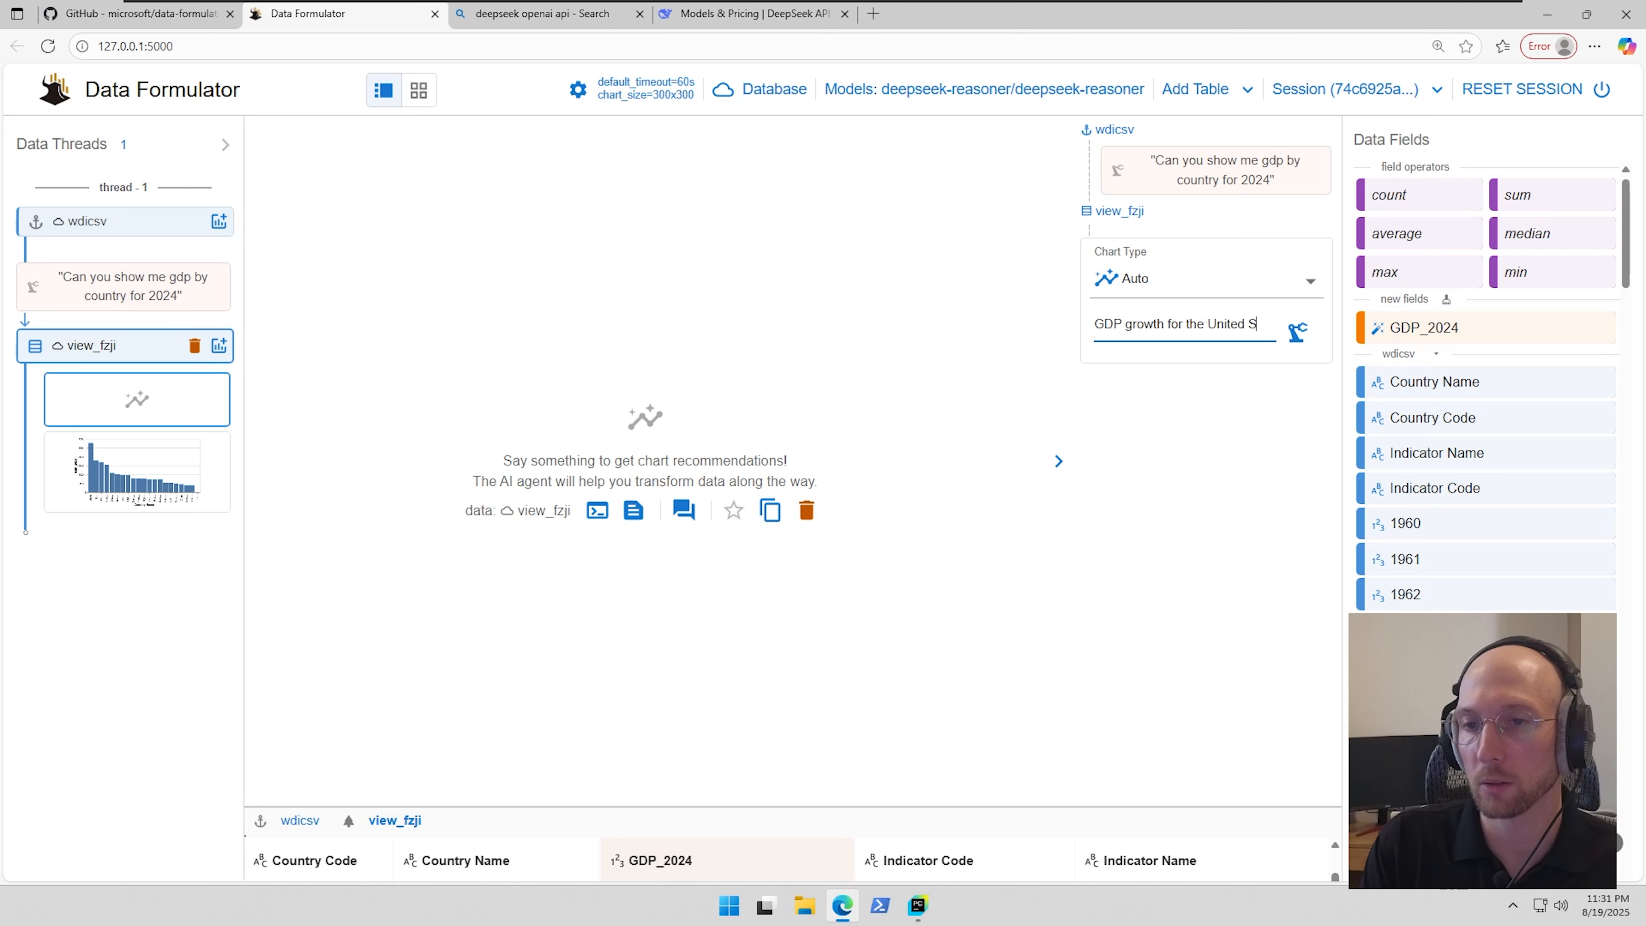
pyautogui.press('BackSpace')
pyautogui.press('BackSpace')
pyautogui.press('BackSpace')
pyautogui.write('t')
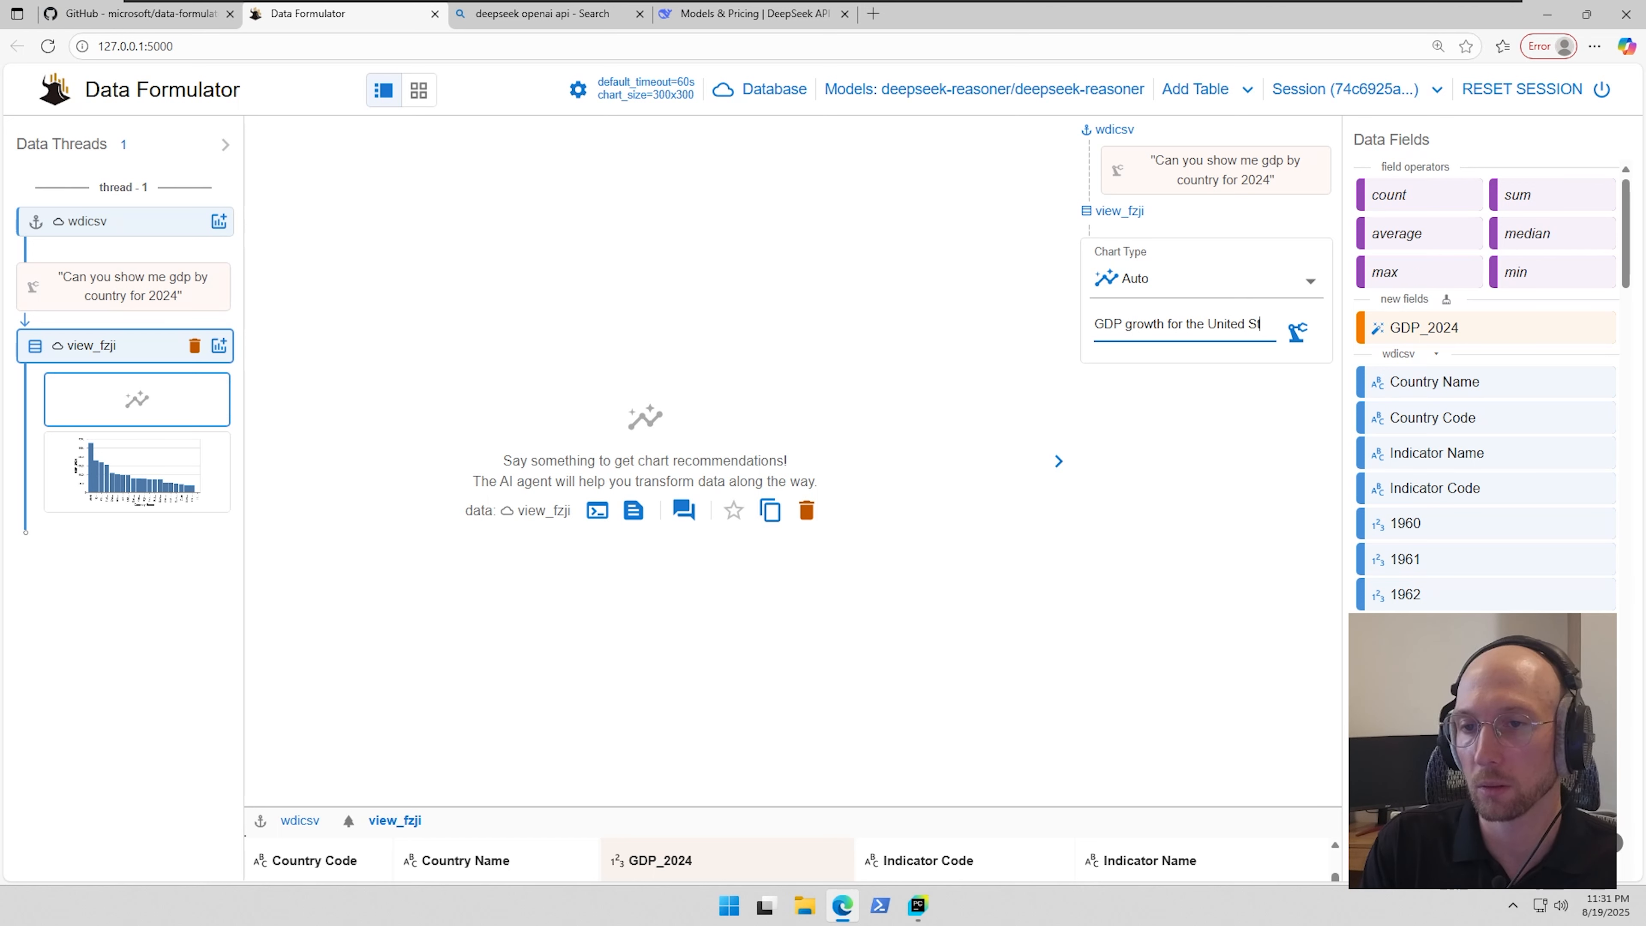
pyautogui.write('ates over the past 10 years.')
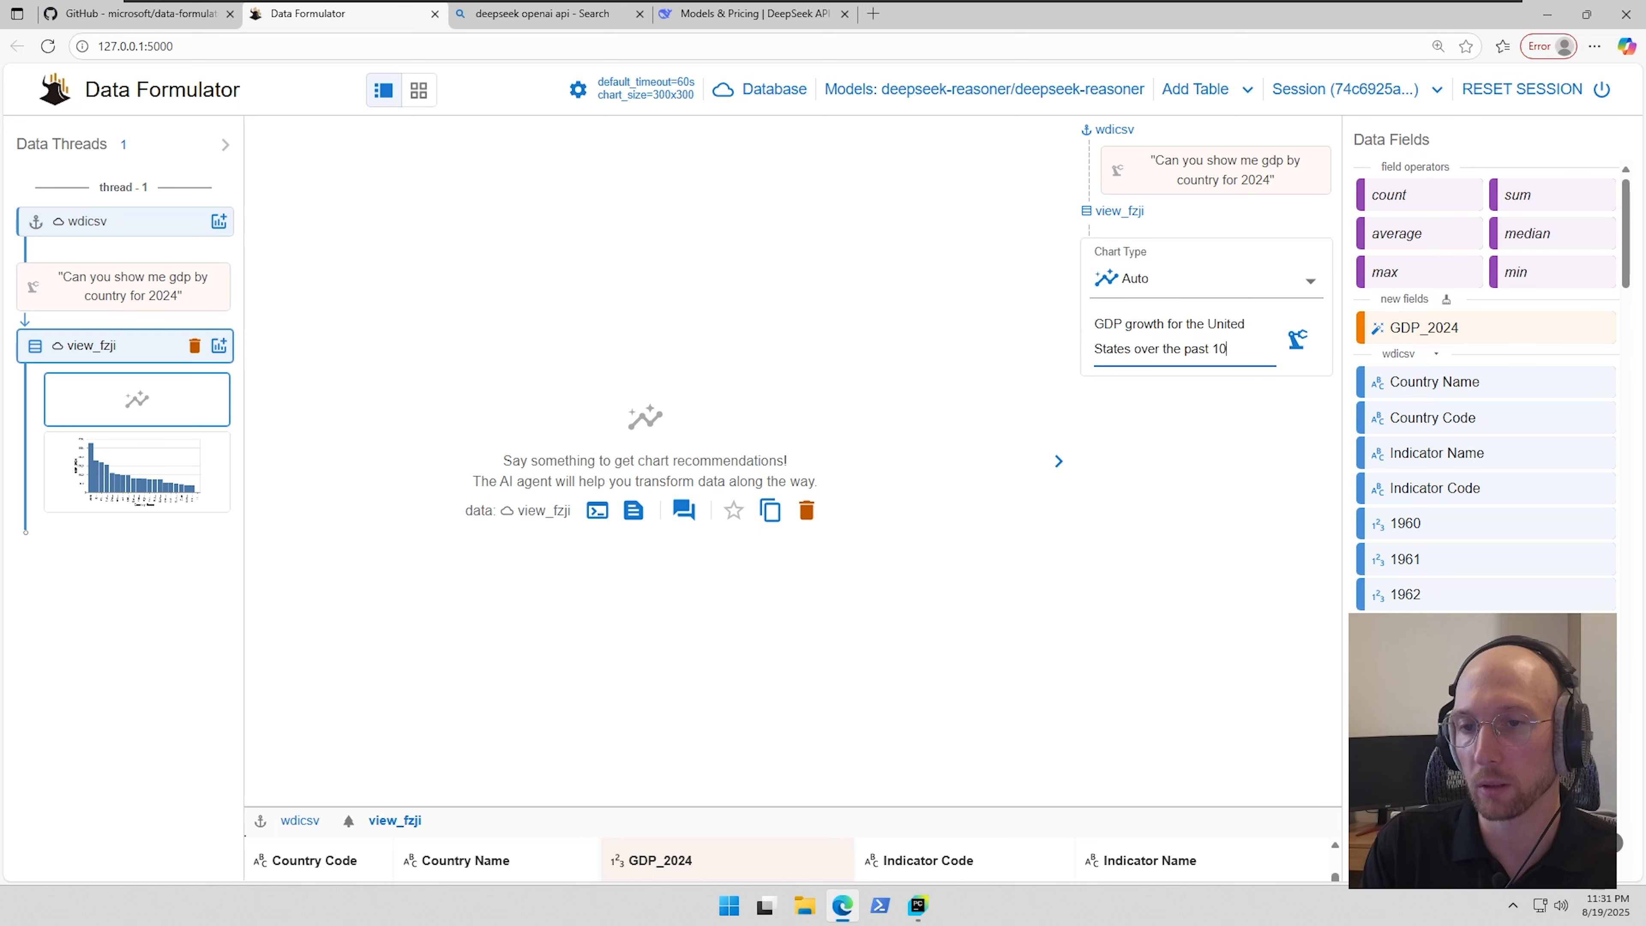
pyautogui.click(1295, 346)
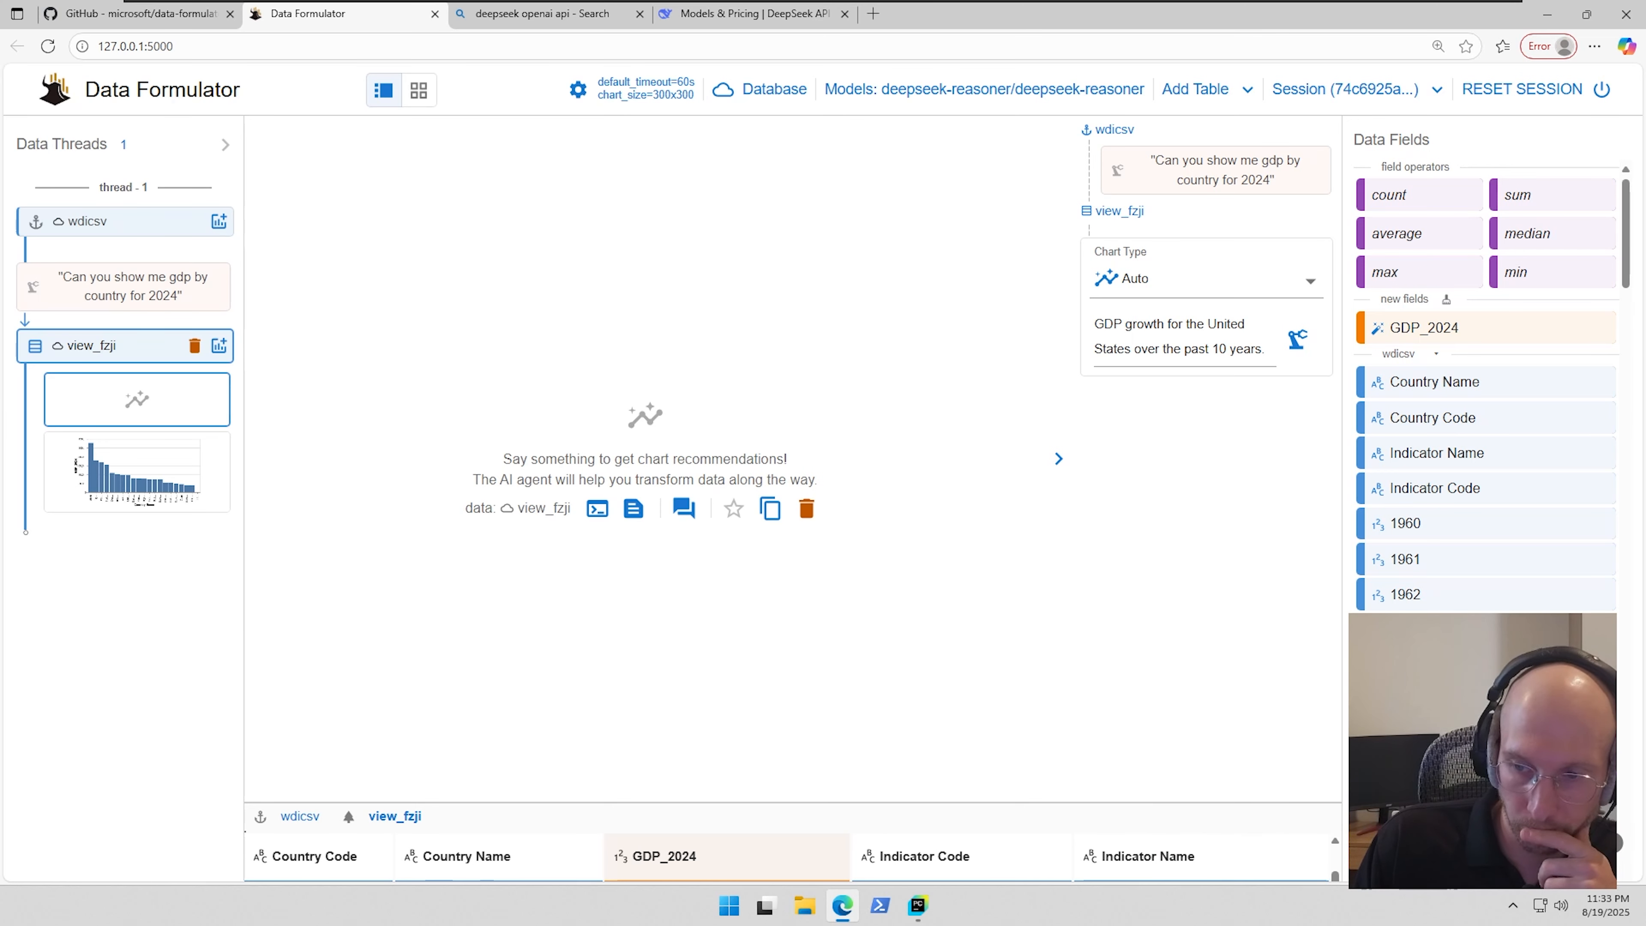
# - Replace the Auto chart's prompt with "United states gdp for the last 10 years" and try to formulate it
pyautogui.hotkey('ctrl', 'a')
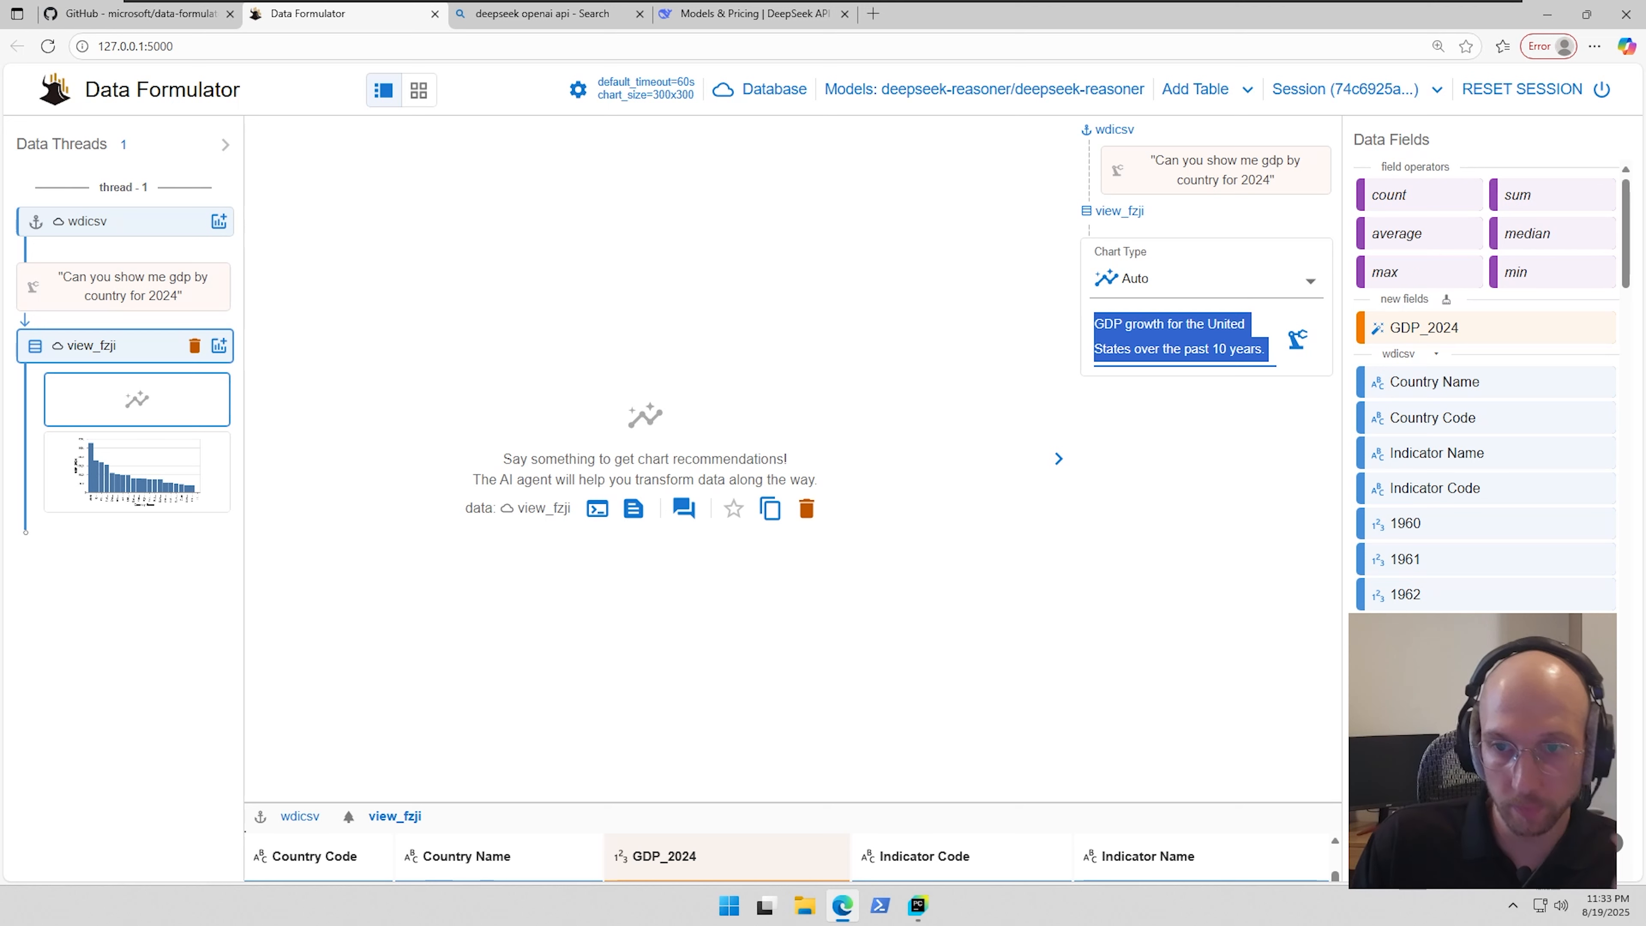
pyautogui.write('United sta')
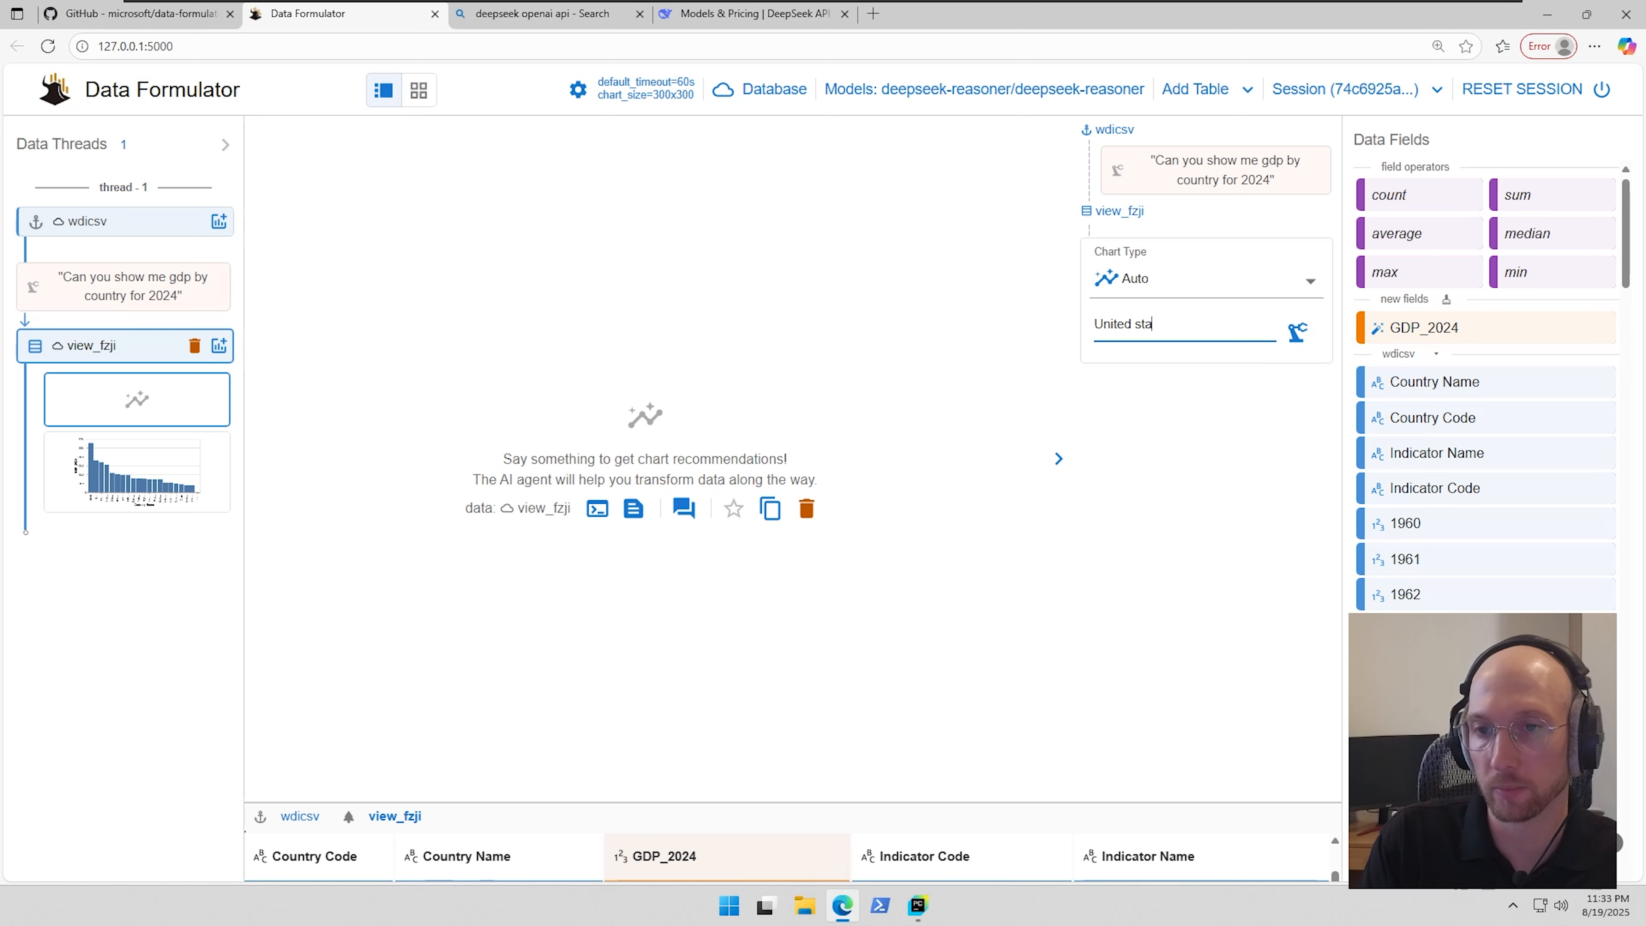
pyautogui.write('tes gdp ')
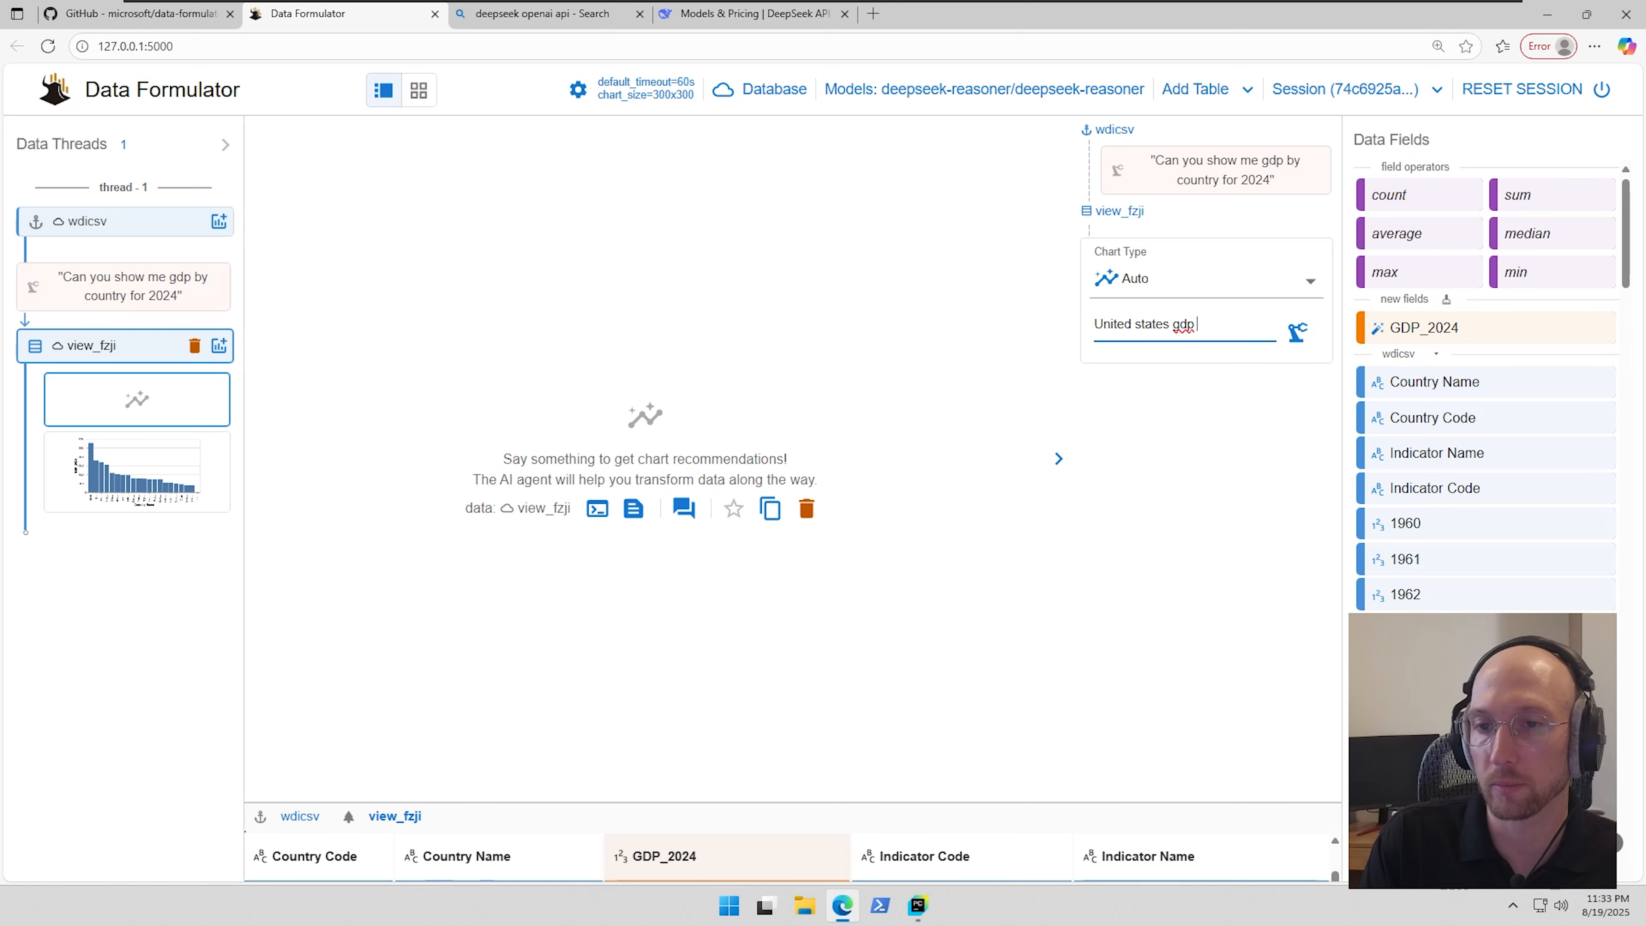
pyautogui.write('o')
pyautogui.press('BackSpace')
pyautogui.write('for the last 10 years')
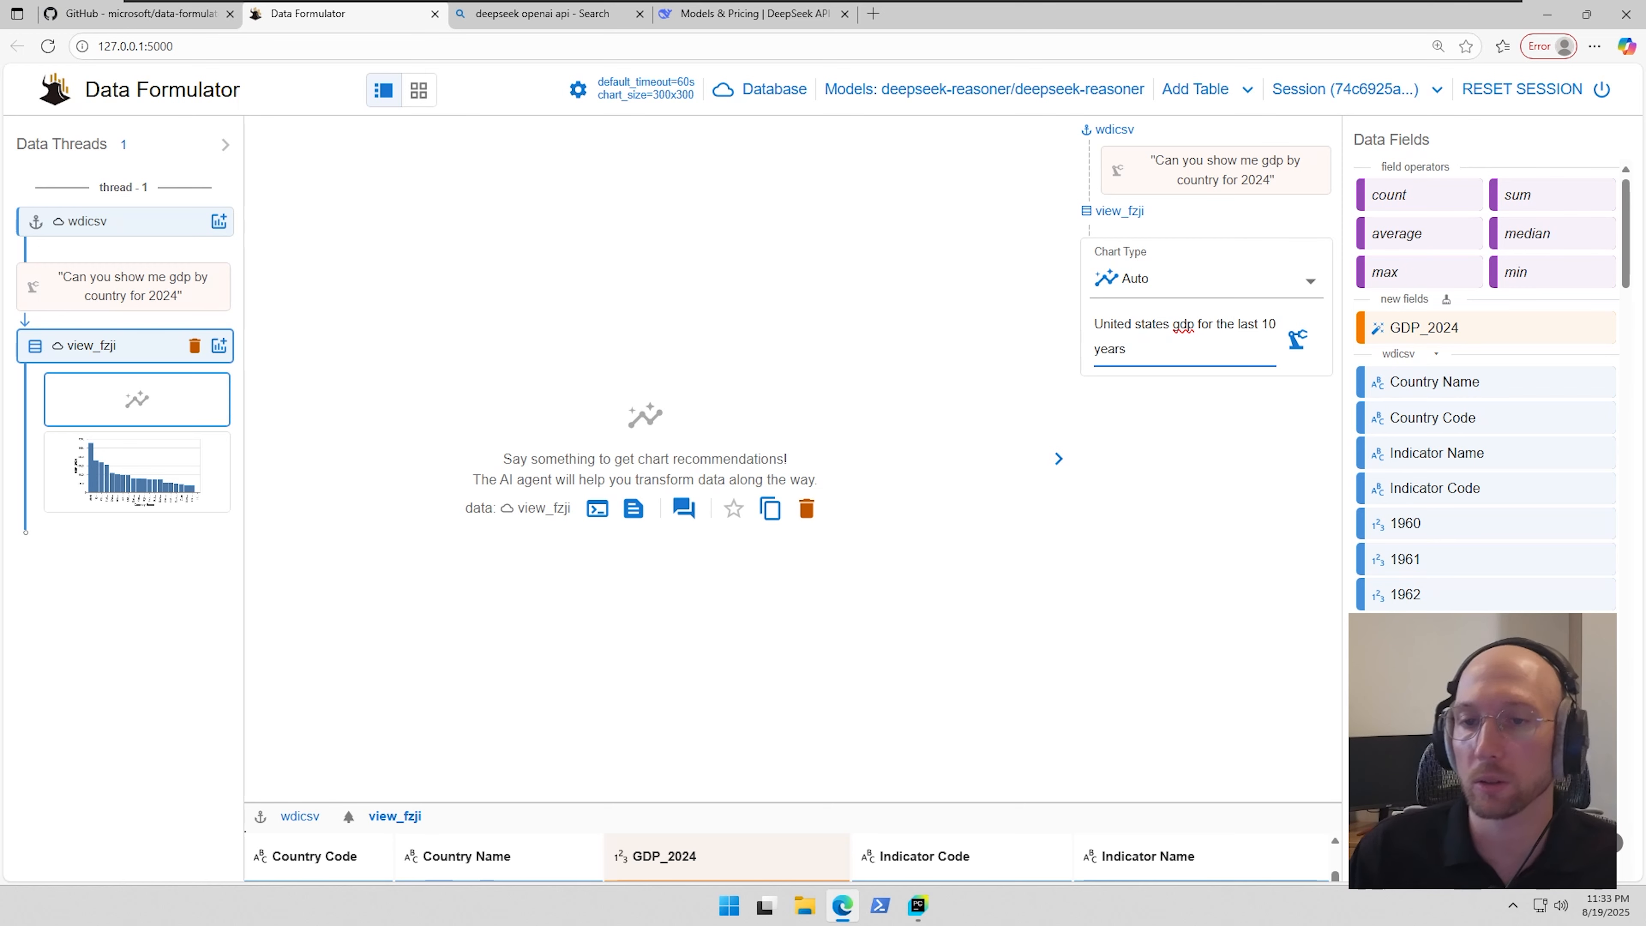
pyautogui.click(1301, 350)
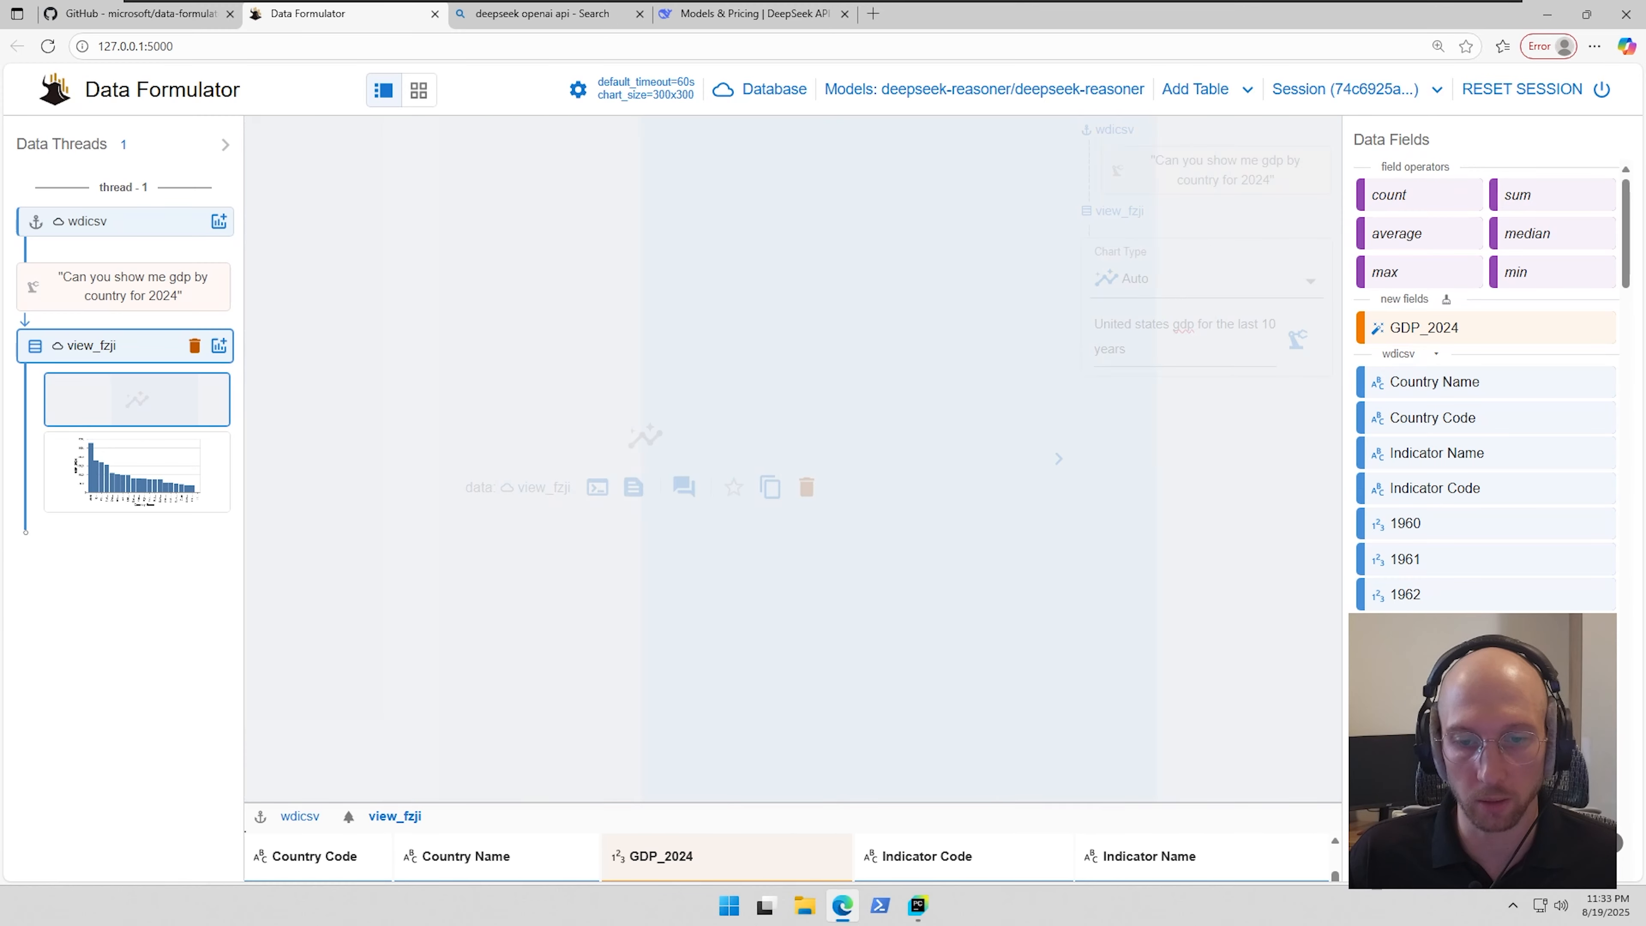
# - Enlarge the view_fzji data table, examine its country rows and GDP values, and shrink the table area again
pyautogui.moveTo(842, 804); pyautogui.dragTo(874, 299)
pyautogui.rightClick(507, 479)
pyautogui.click(457, 491)
pyautogui.scroll(-20, 894, 551)
pyautogui.scroll(12, 894, 551)
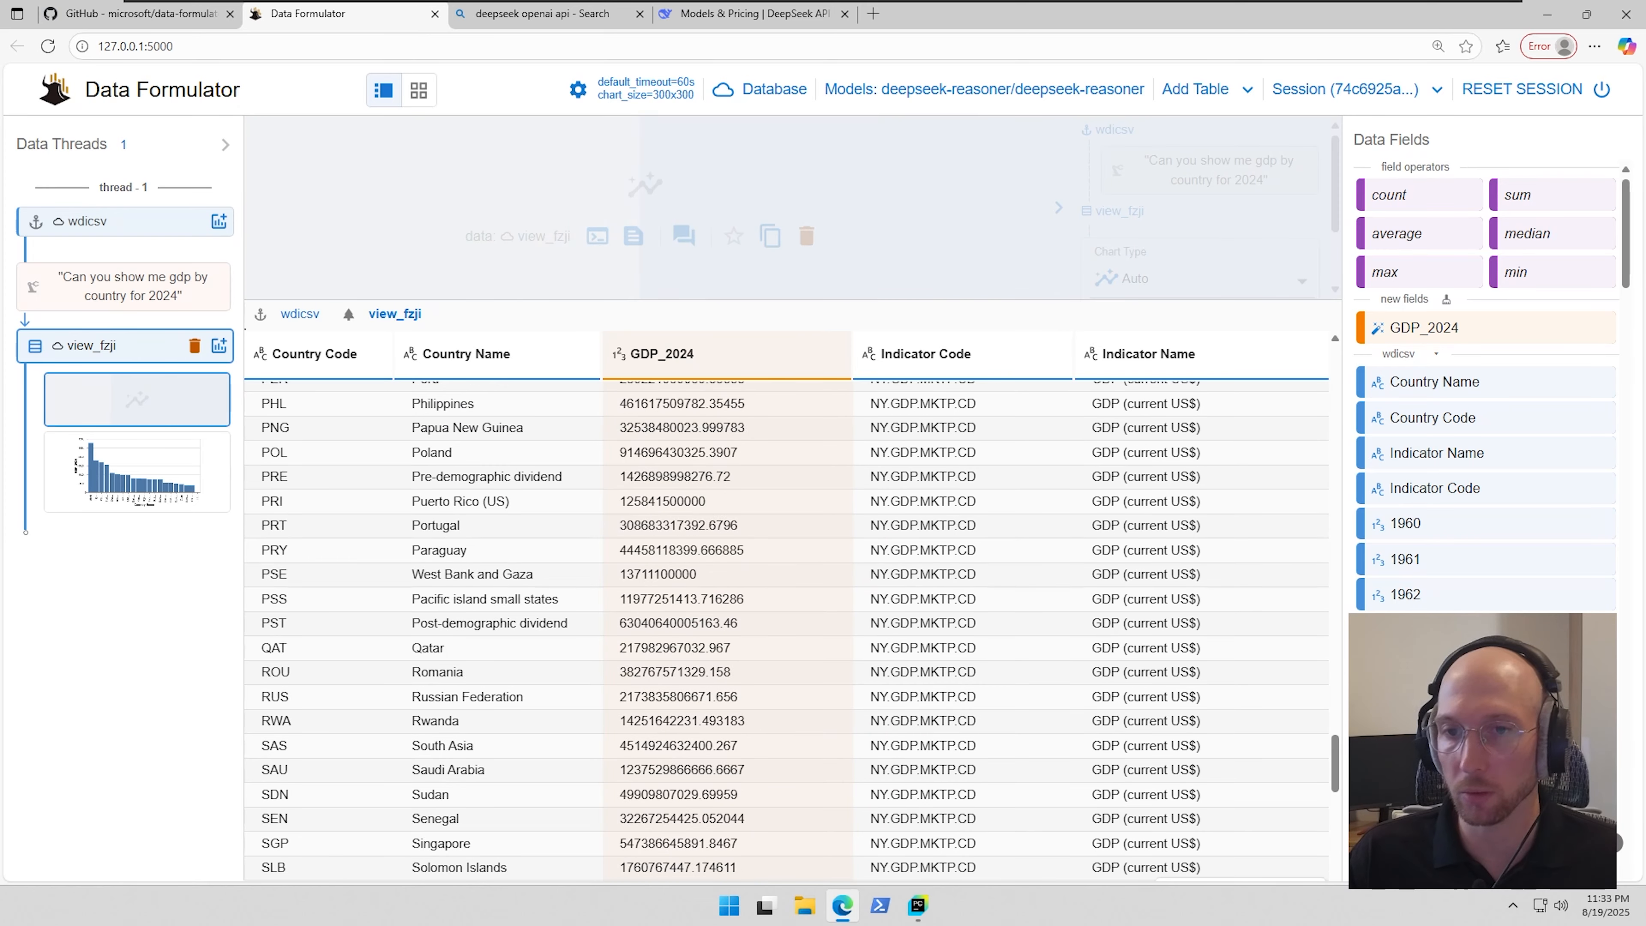
pyautogui.moveTo(1062, 300); pyautogui.dragTo(1041, 639)
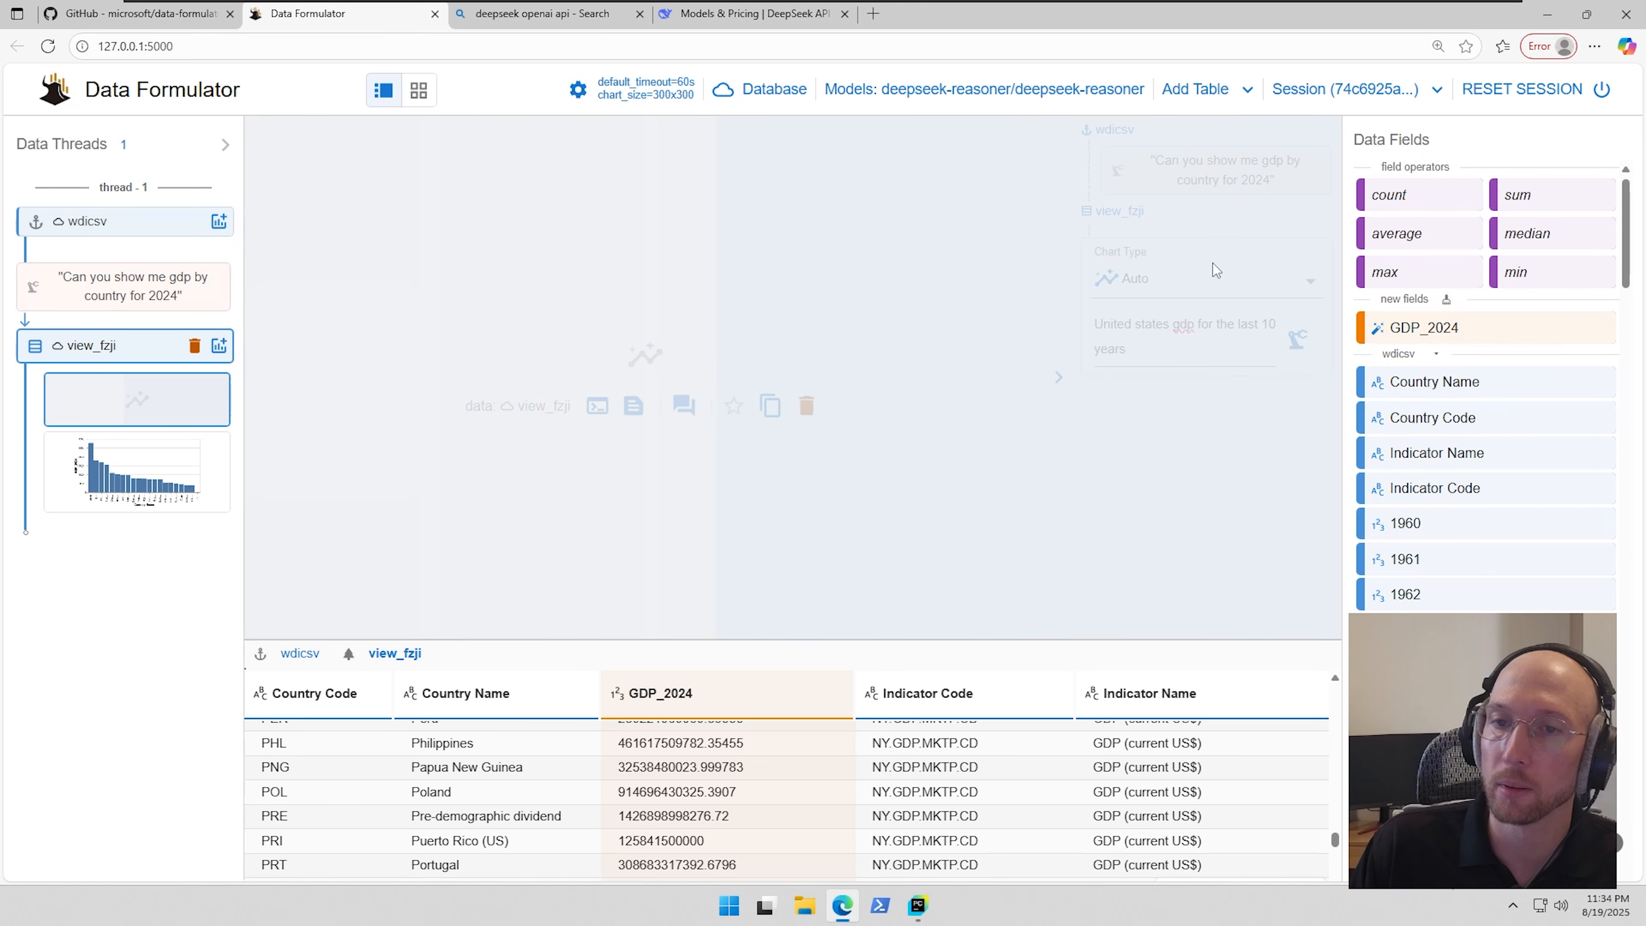
pyautogui.click(1243, 90)
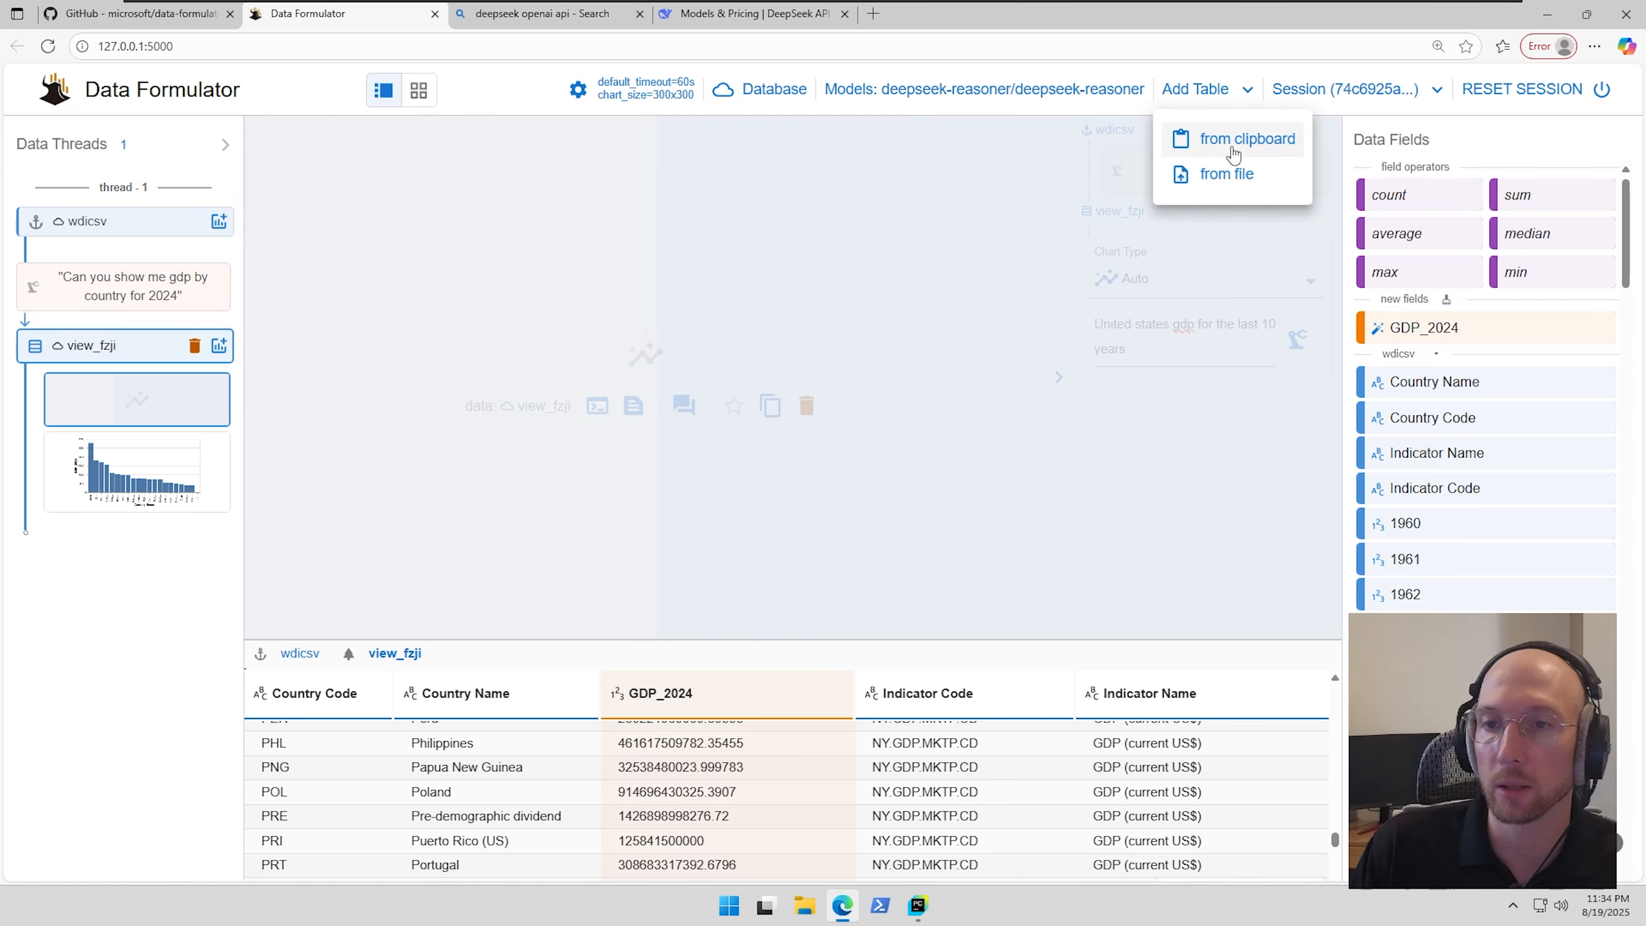
pyautogui.click(1320, 98)
pyautogui.click(1436, 94)
pyautogui.click(1436, 93)
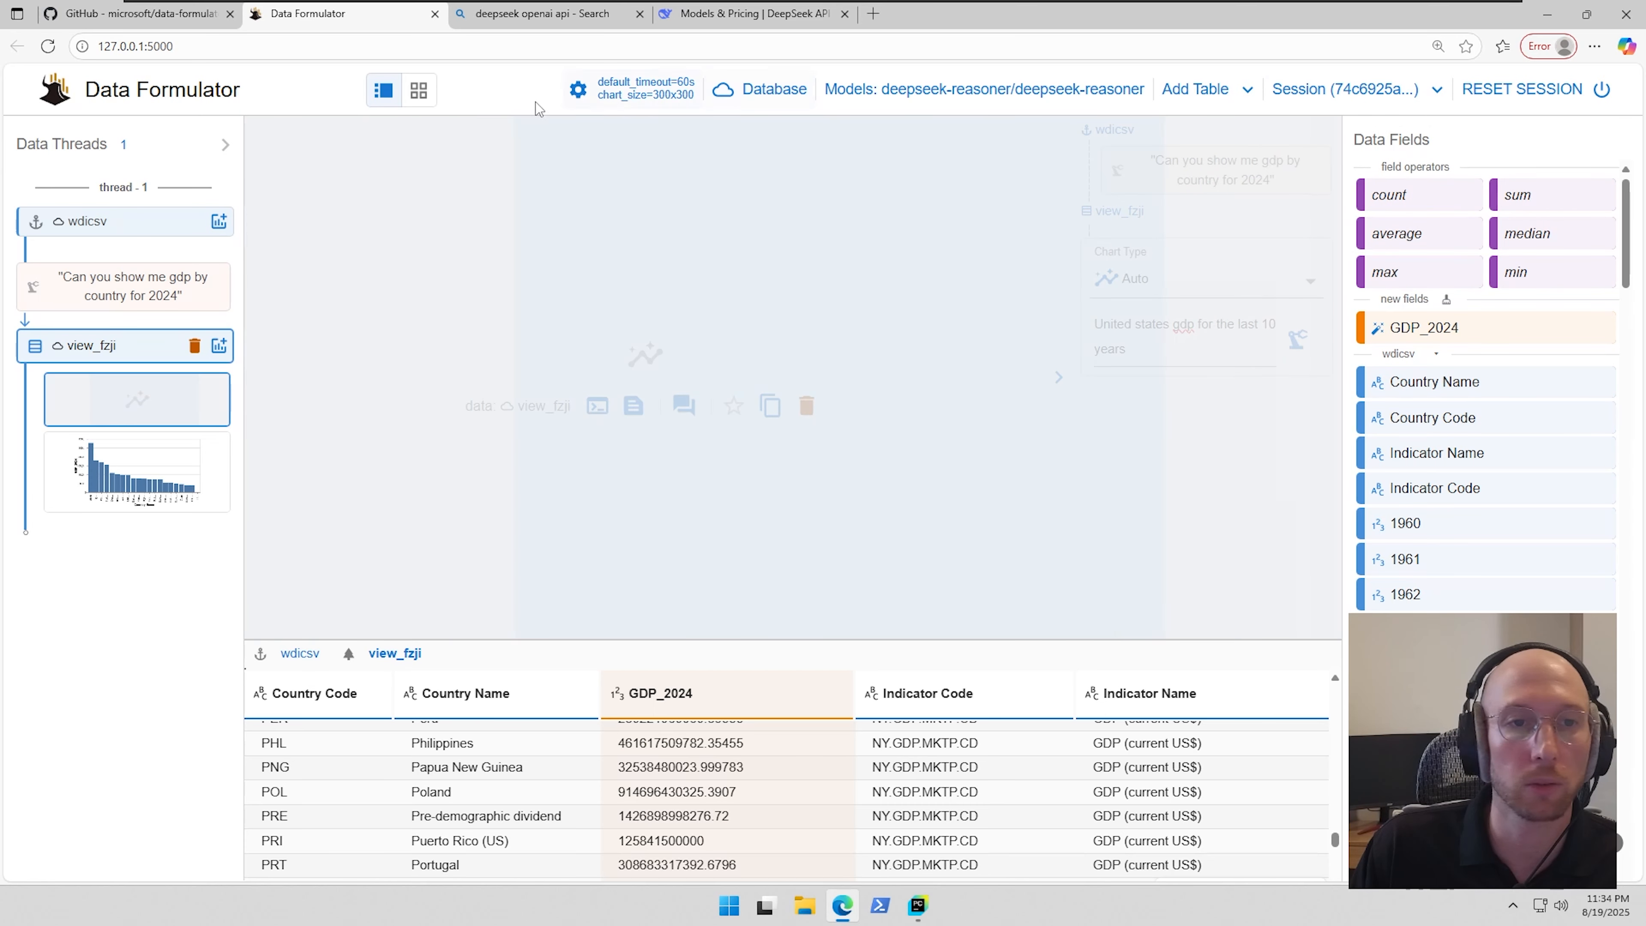
# - Look at the charts in grid view, return to the single-chart view and run the Auto chart's formulation again
pyautogui.click(419, 91)
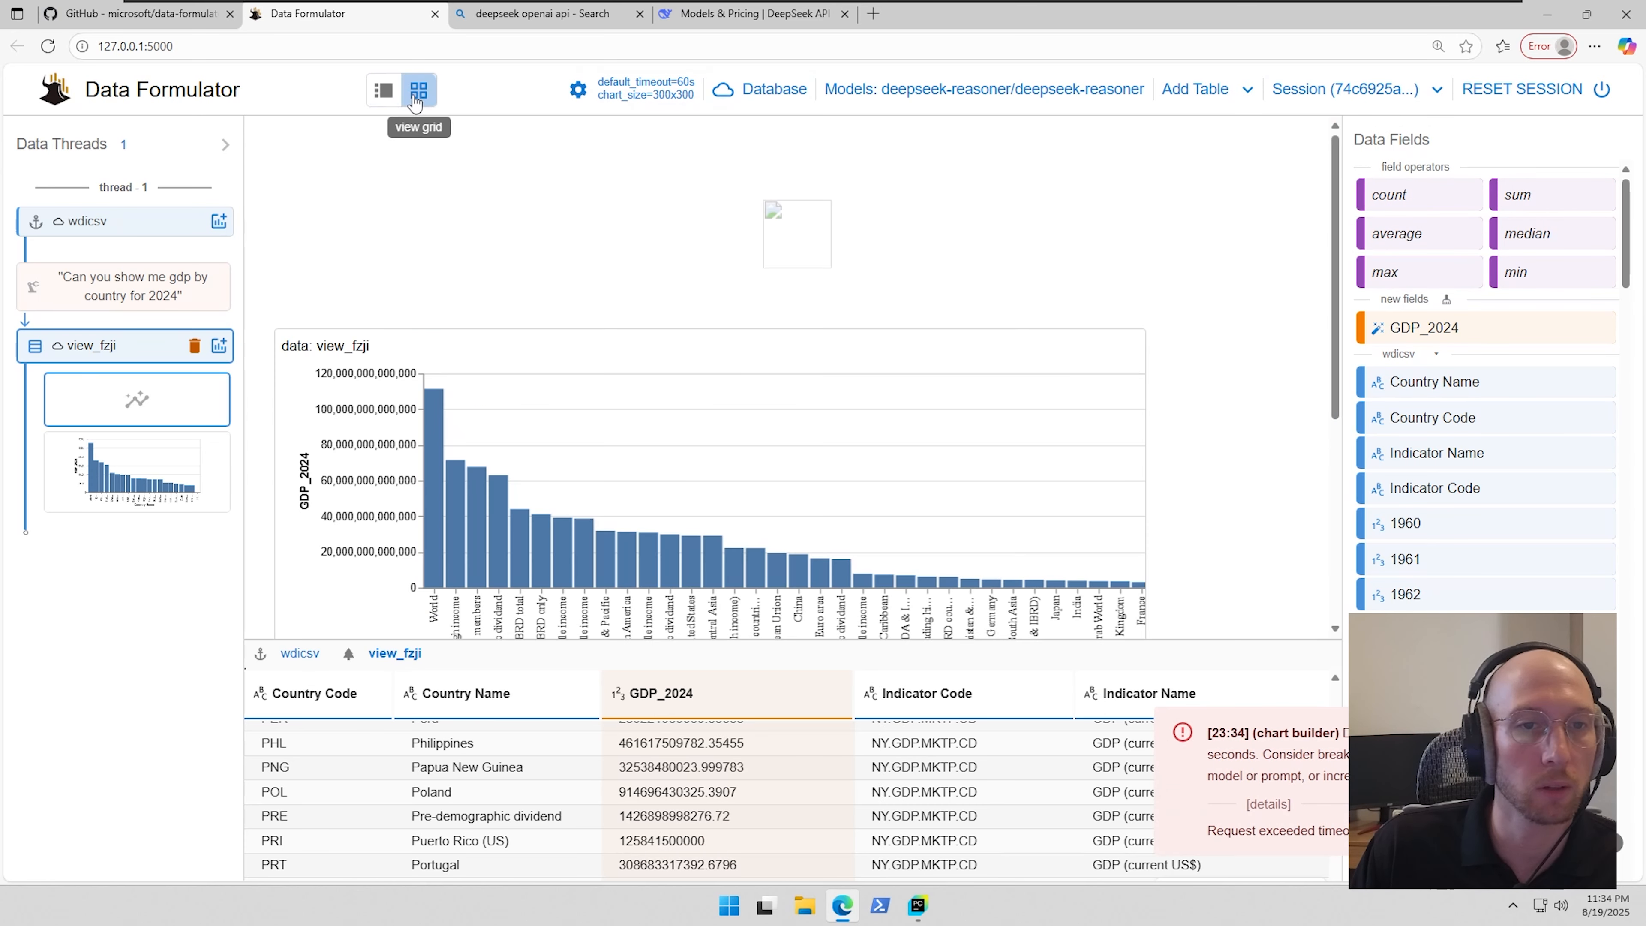
pyautogui.click(383, 92)
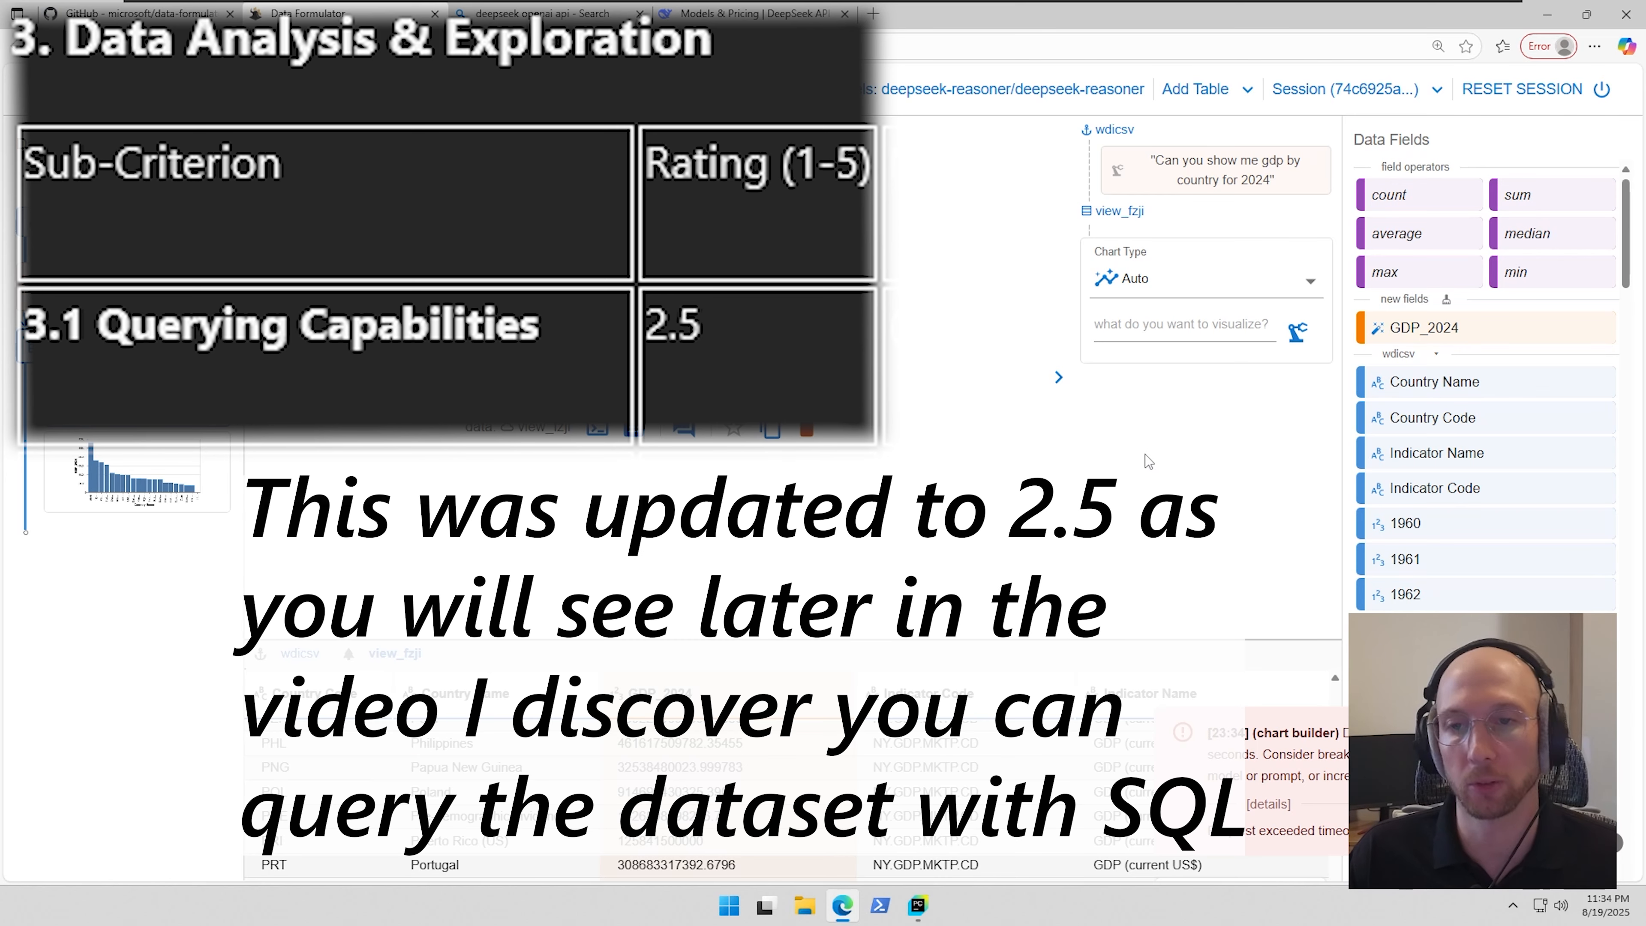
pyautogui.click(1297, 333)
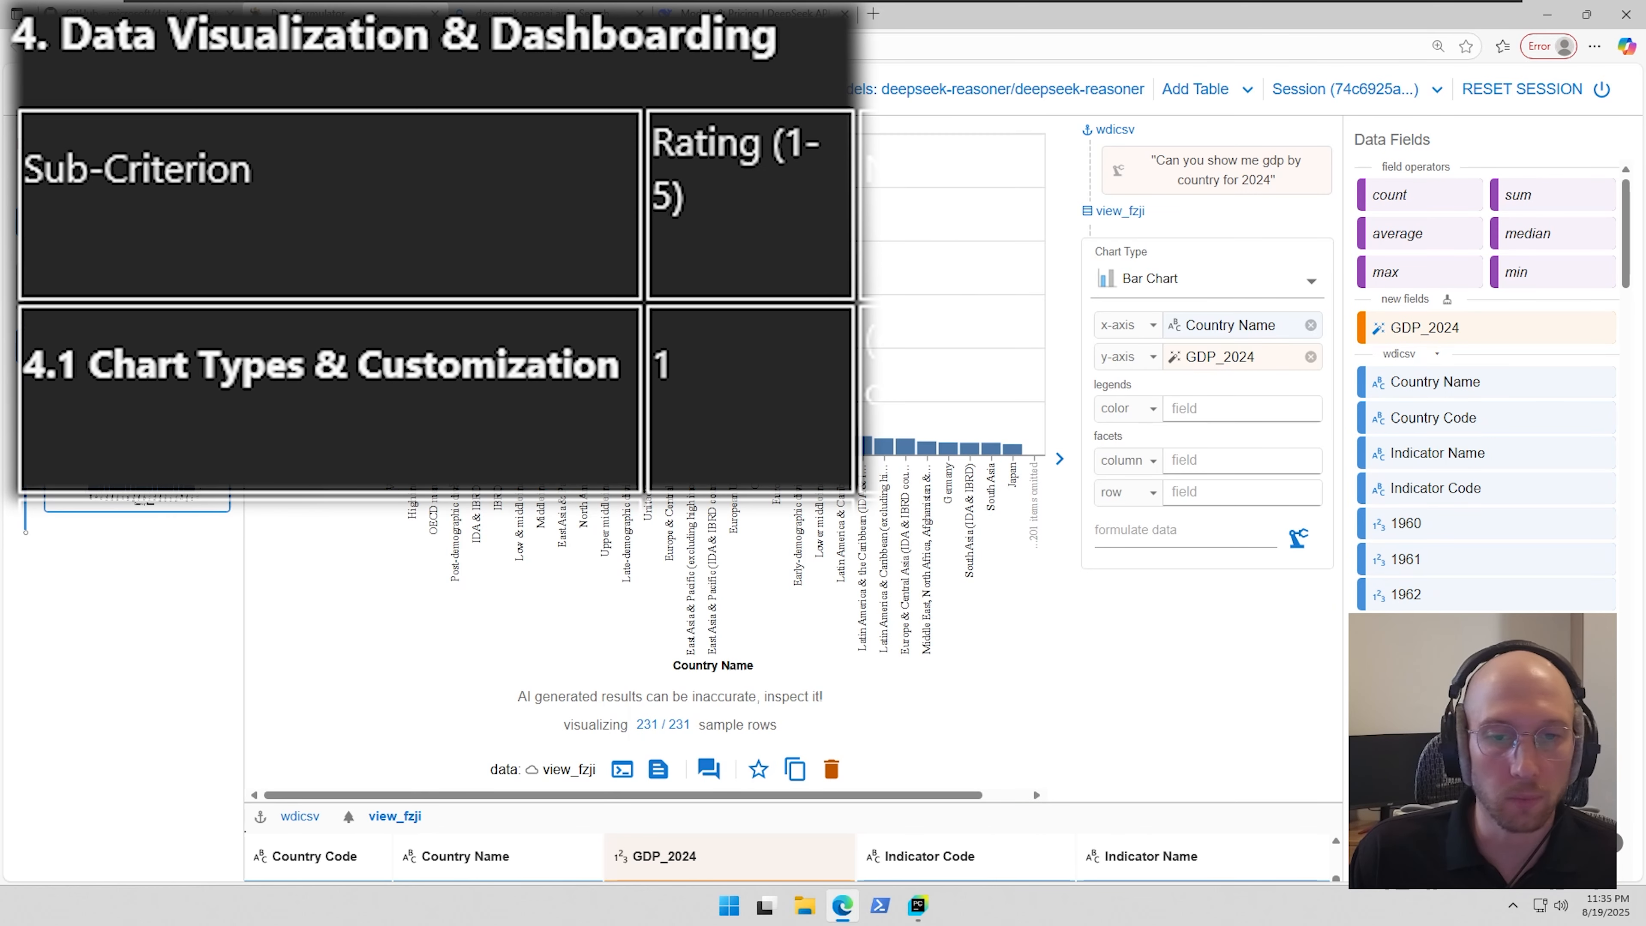
# - Try the Line Chart type on the GDP_2024 by country chart and restore it to Bar Chart
pyautogui.click(1215, 285)
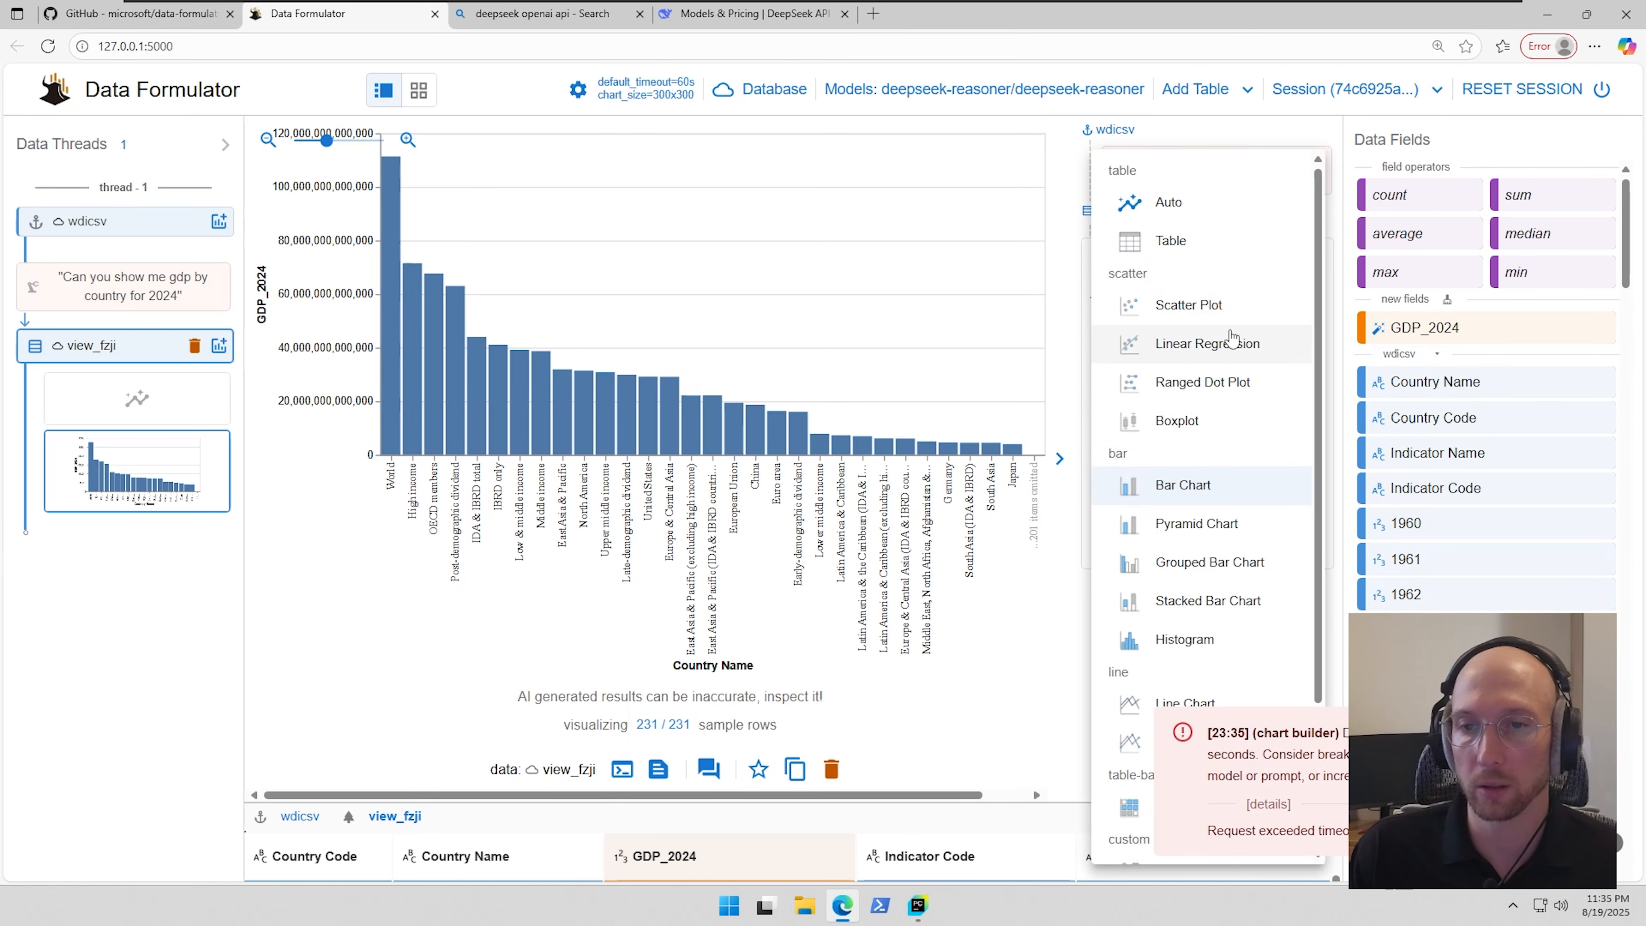
pyautogui.scroll(-3, 1212, 541)
pyautogui.click(1187, 514)
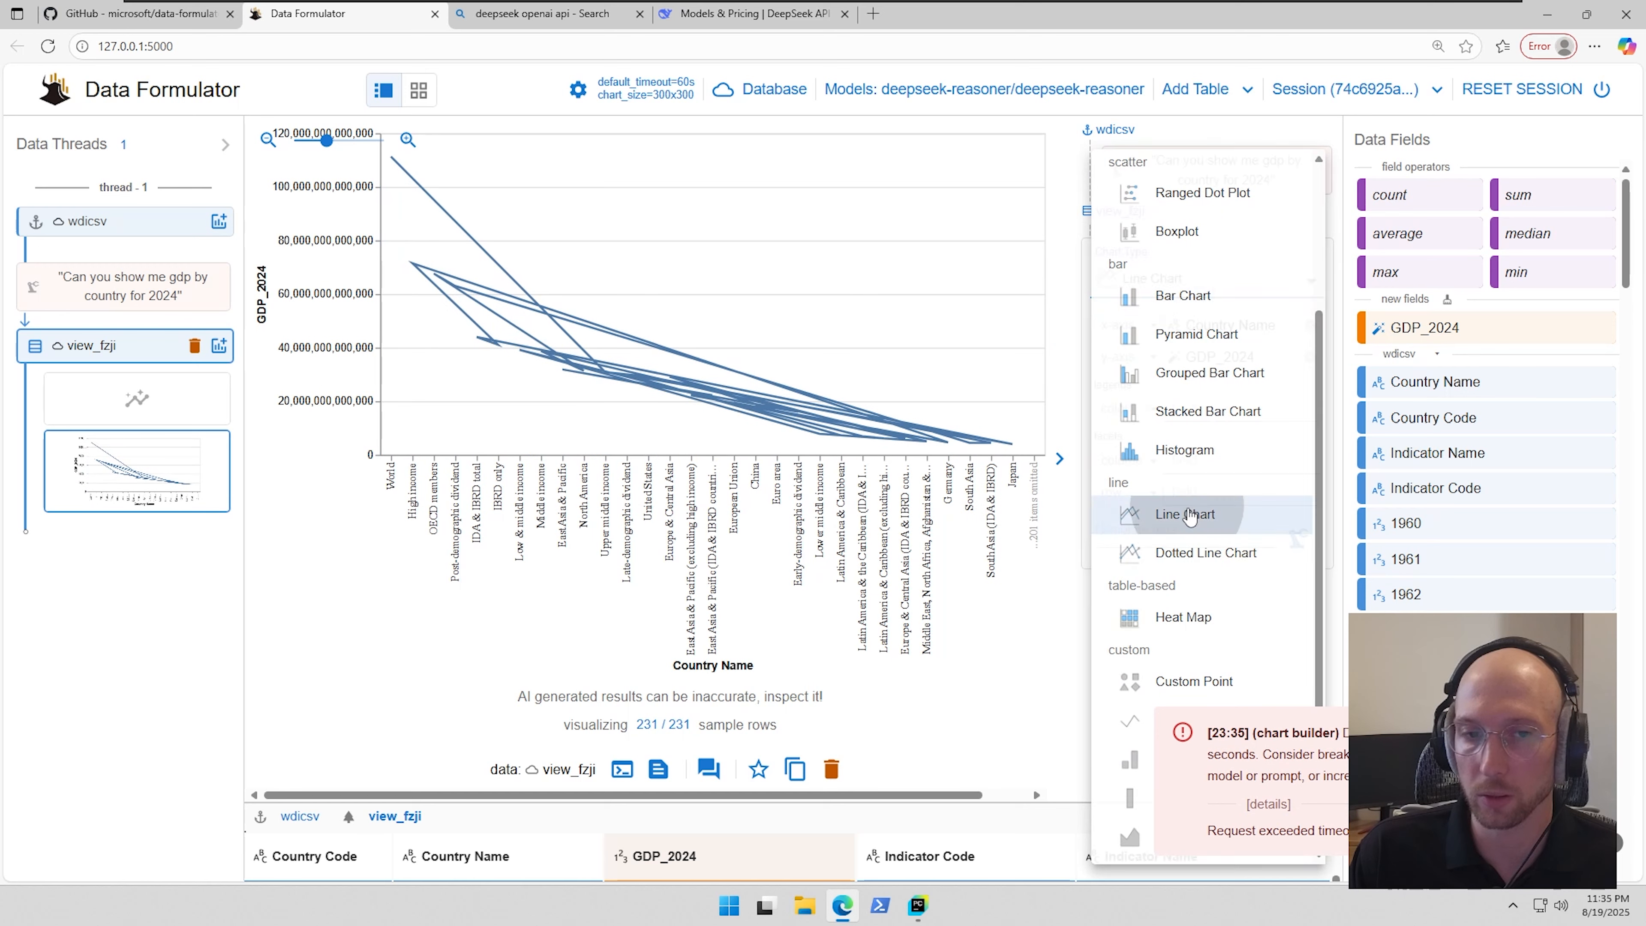
pyautogui.click(1219, 285)
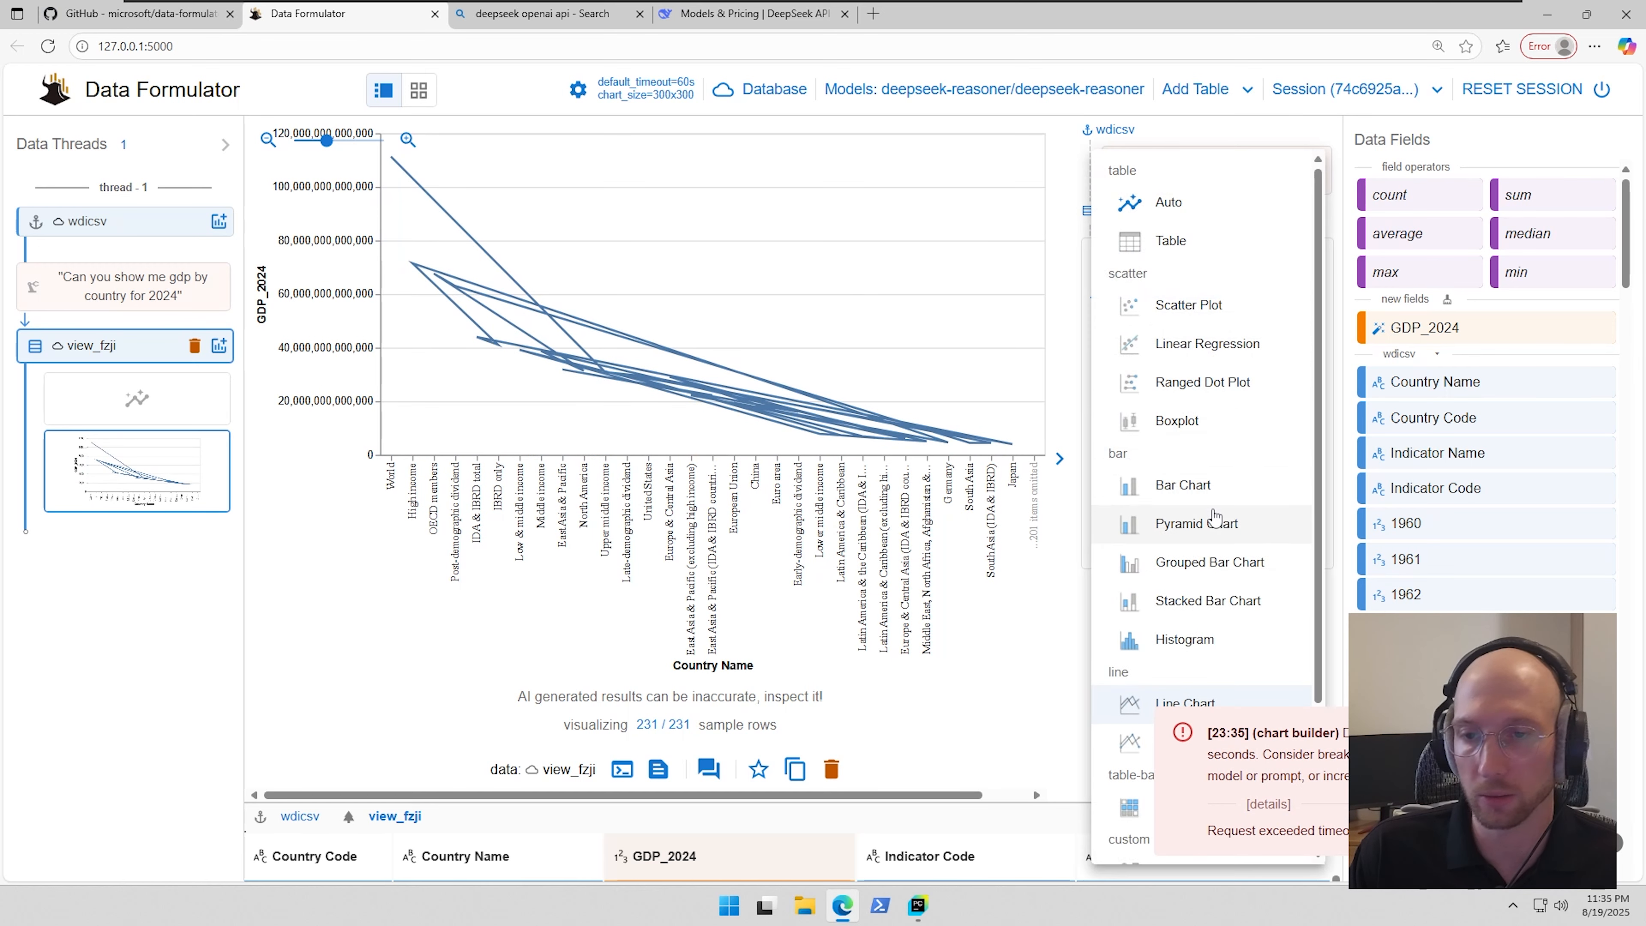
pyautogui.click(1198, 483)
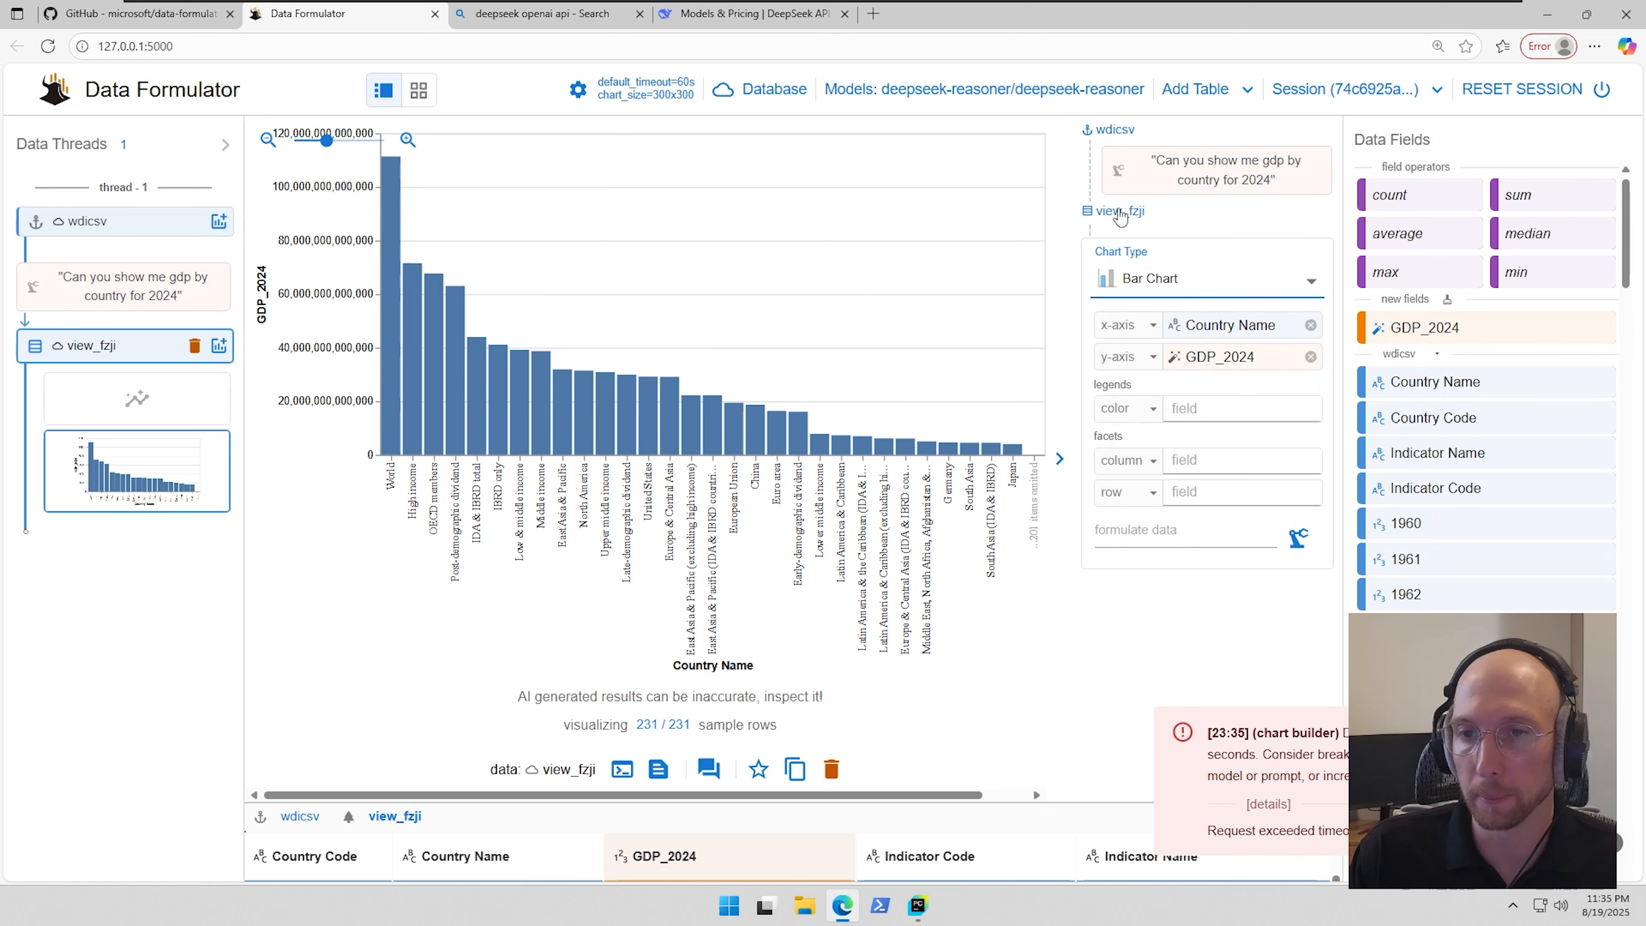
# - Check the color legend options of the GDP bar chart and assign the Country Name field as its color
pyautogui.click(1134, 422)
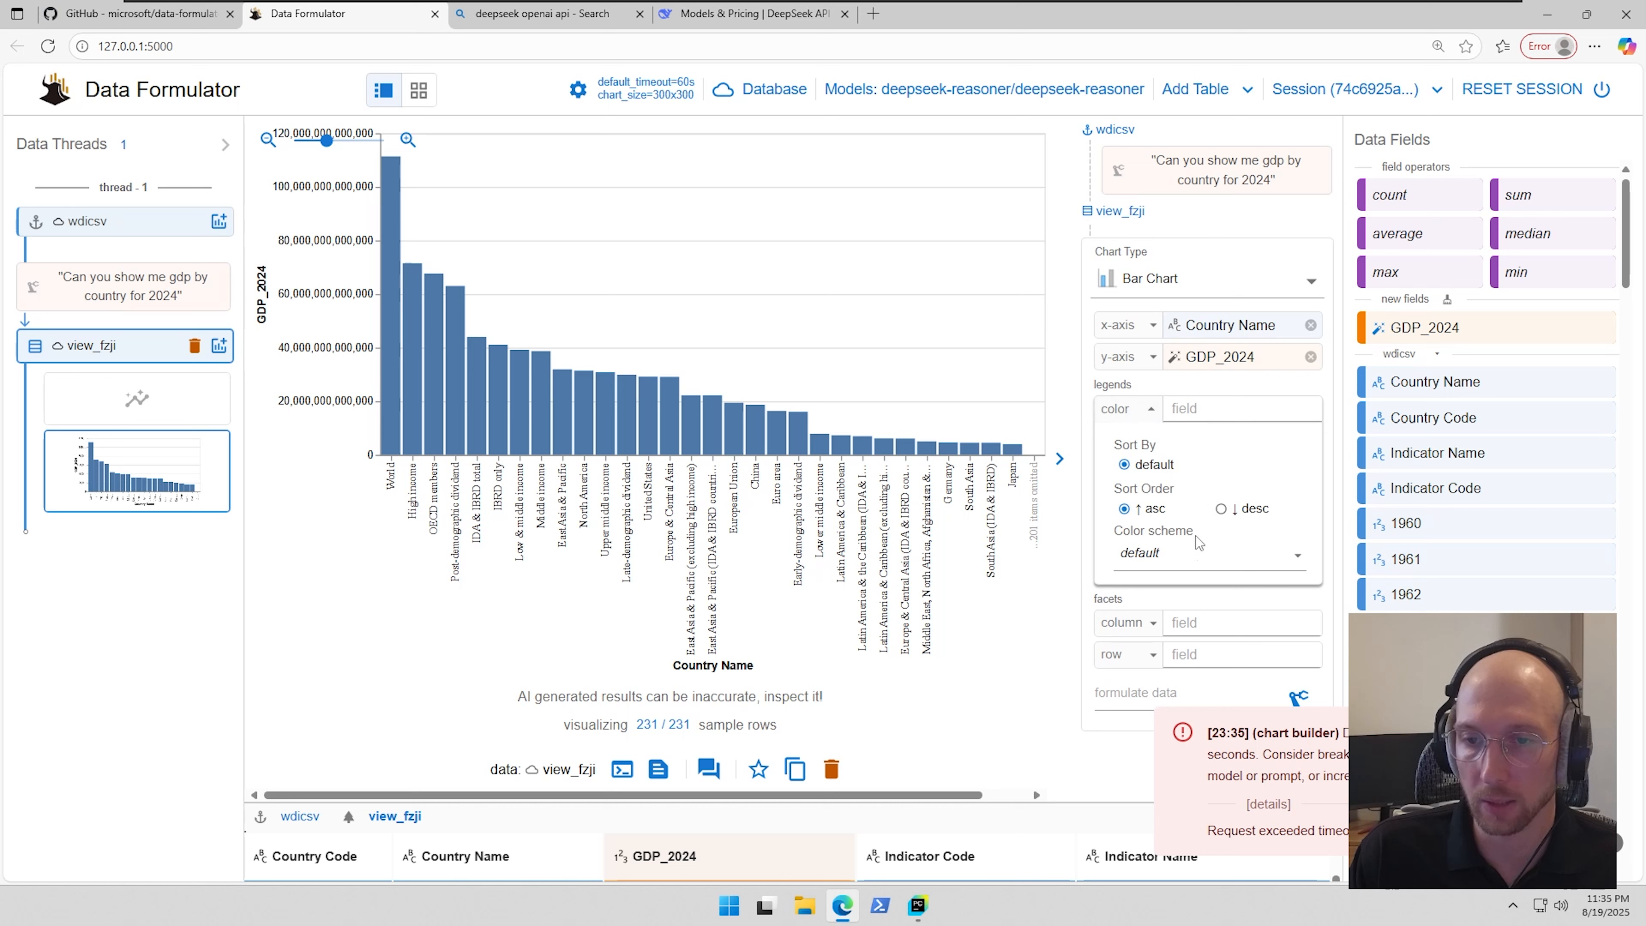
pyautogui.click(1196, 552)
pyautogui.click(1107, 462)
pyautogui.click(1156, 417)
pyautogui.moveTo(1450, 388); pyautogui.dragTo(1211, 407)
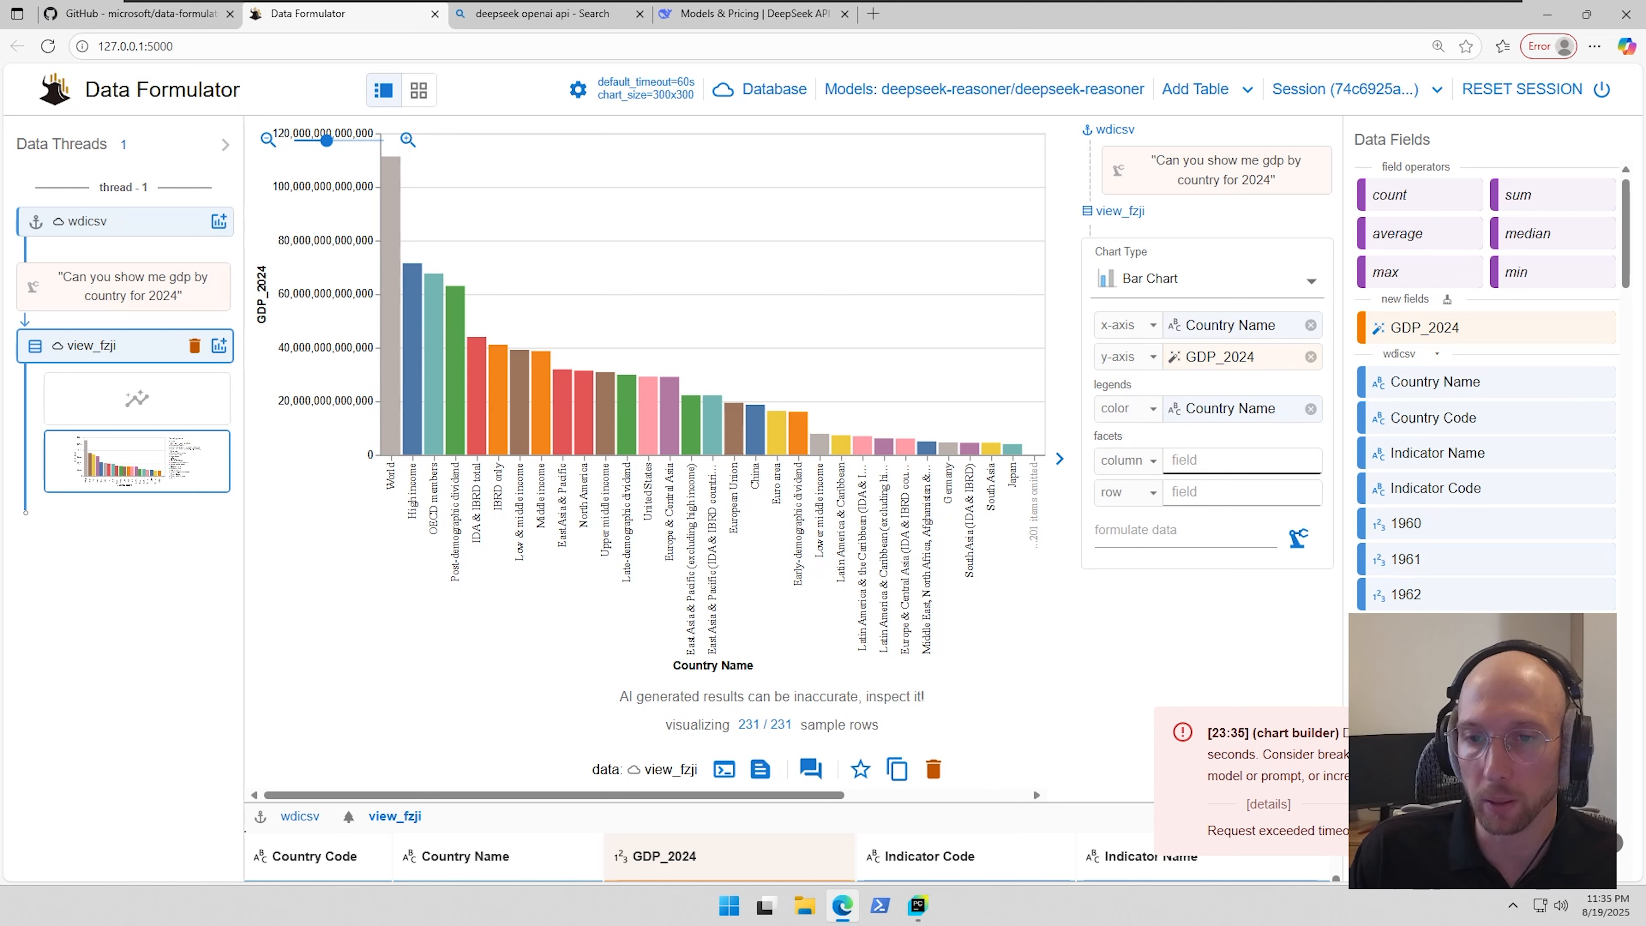
# - Try Indicator Name and Country Code as the column facet of the GDP bar chart, clearing the facet each time
pyautogui.moveTo(1429, 456); pyautogui.dragTo(1208, 458)
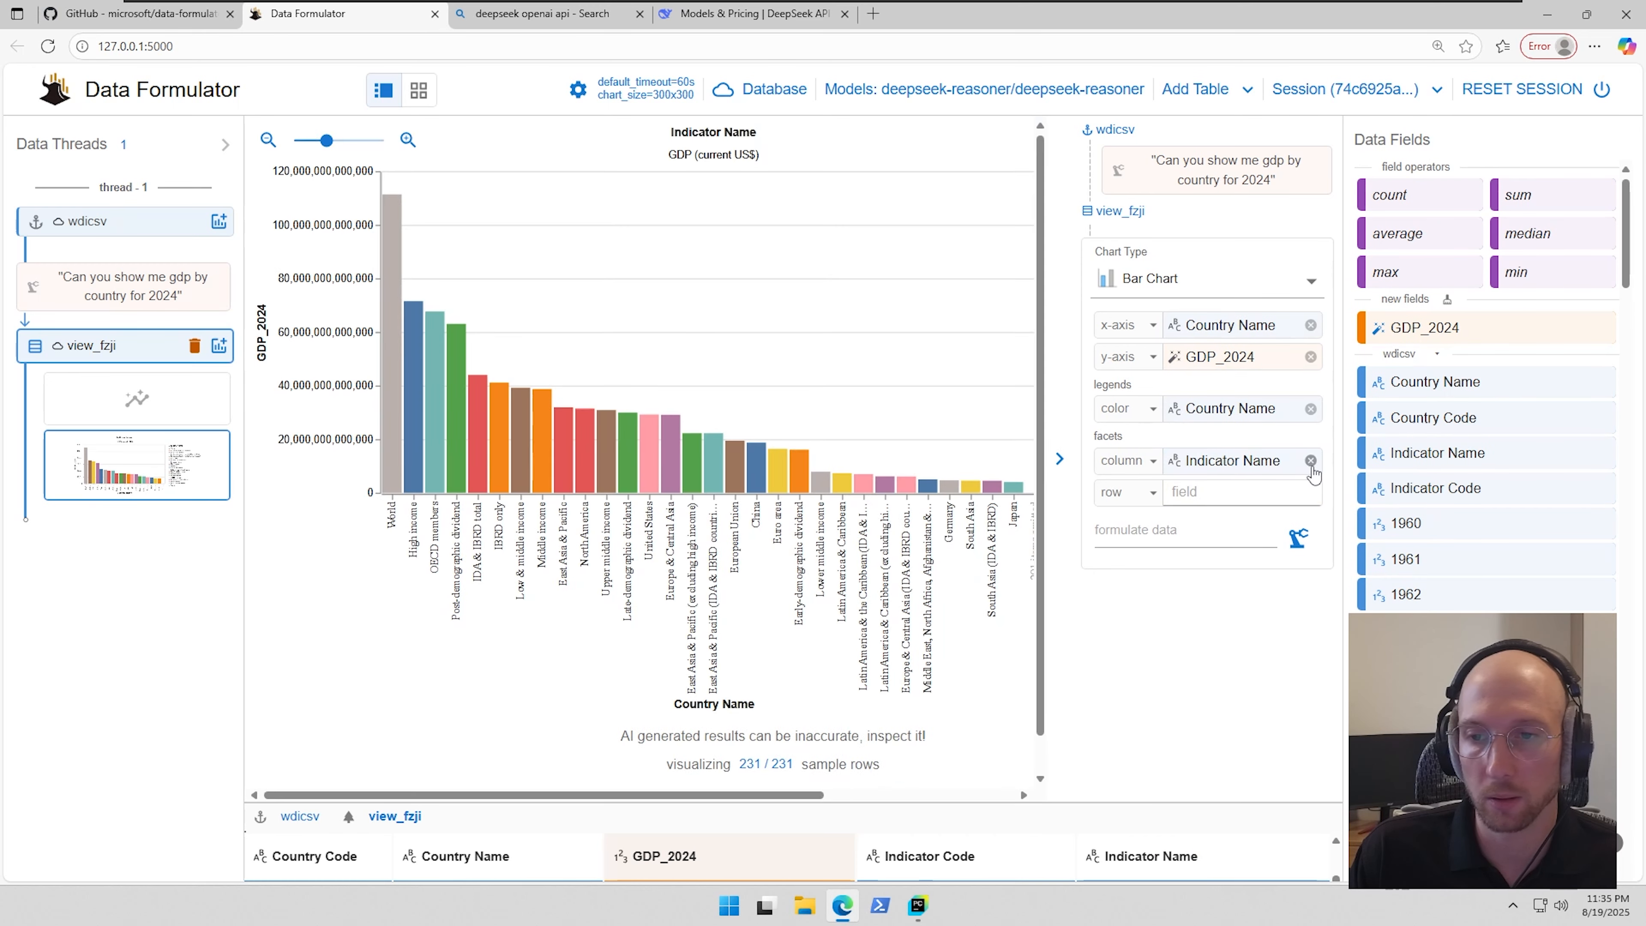
pyautogui.click(1309, 460)
pyautogui.moveTo(1448, 417); pyautogui.dragTo(1258, 460)
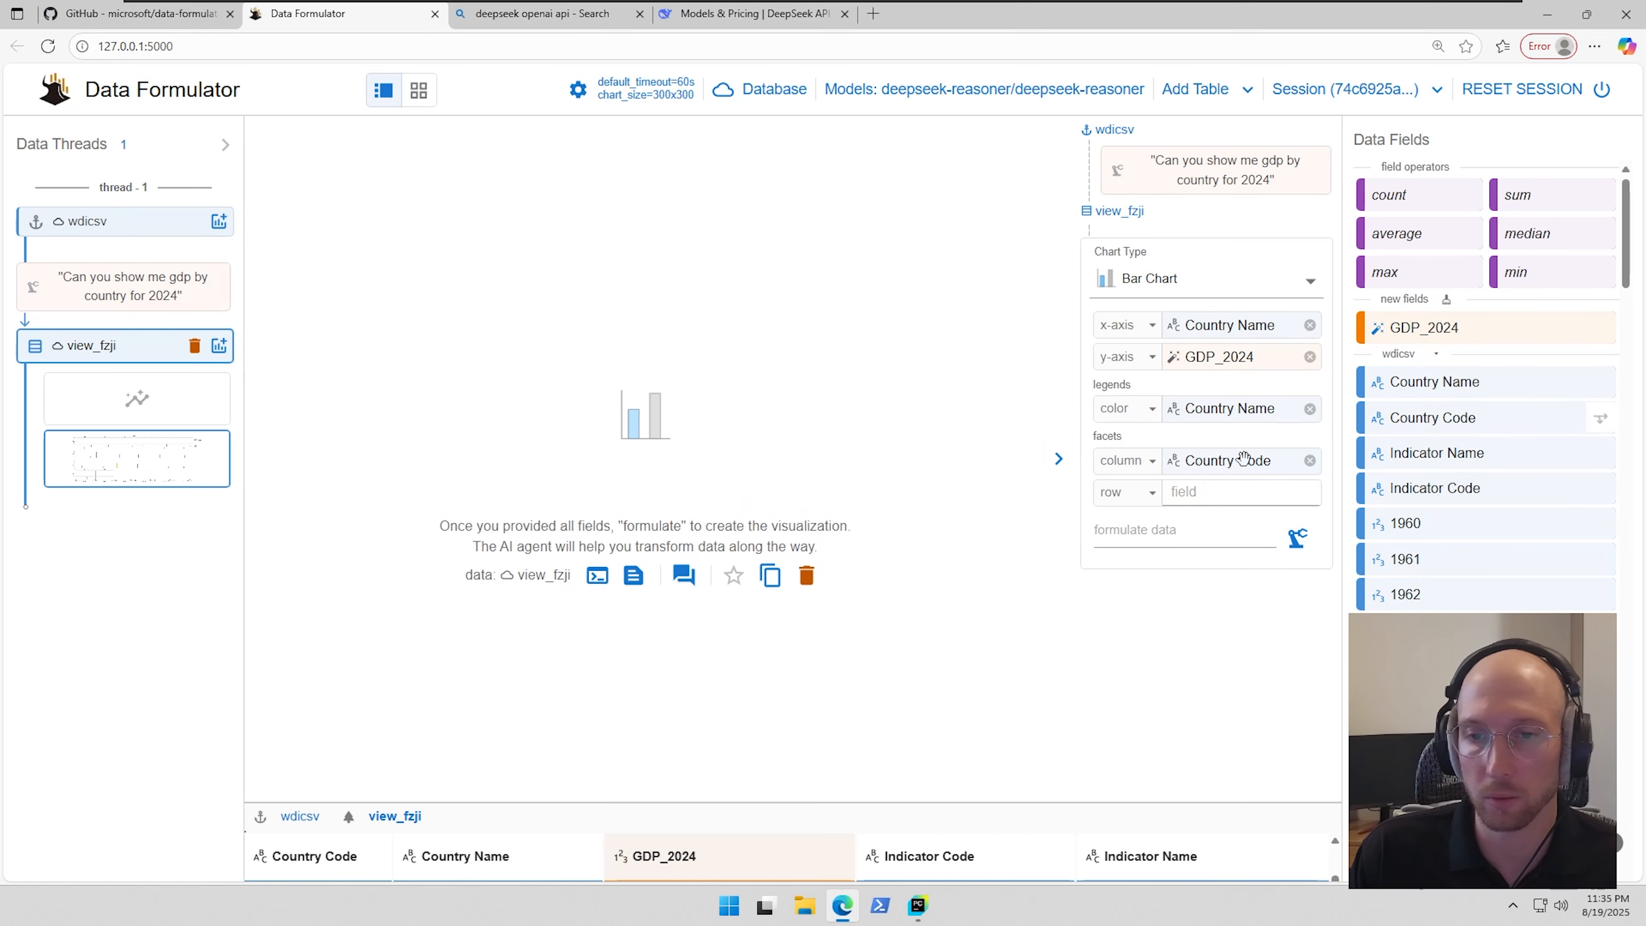
pyautogui.click(1310, 460)
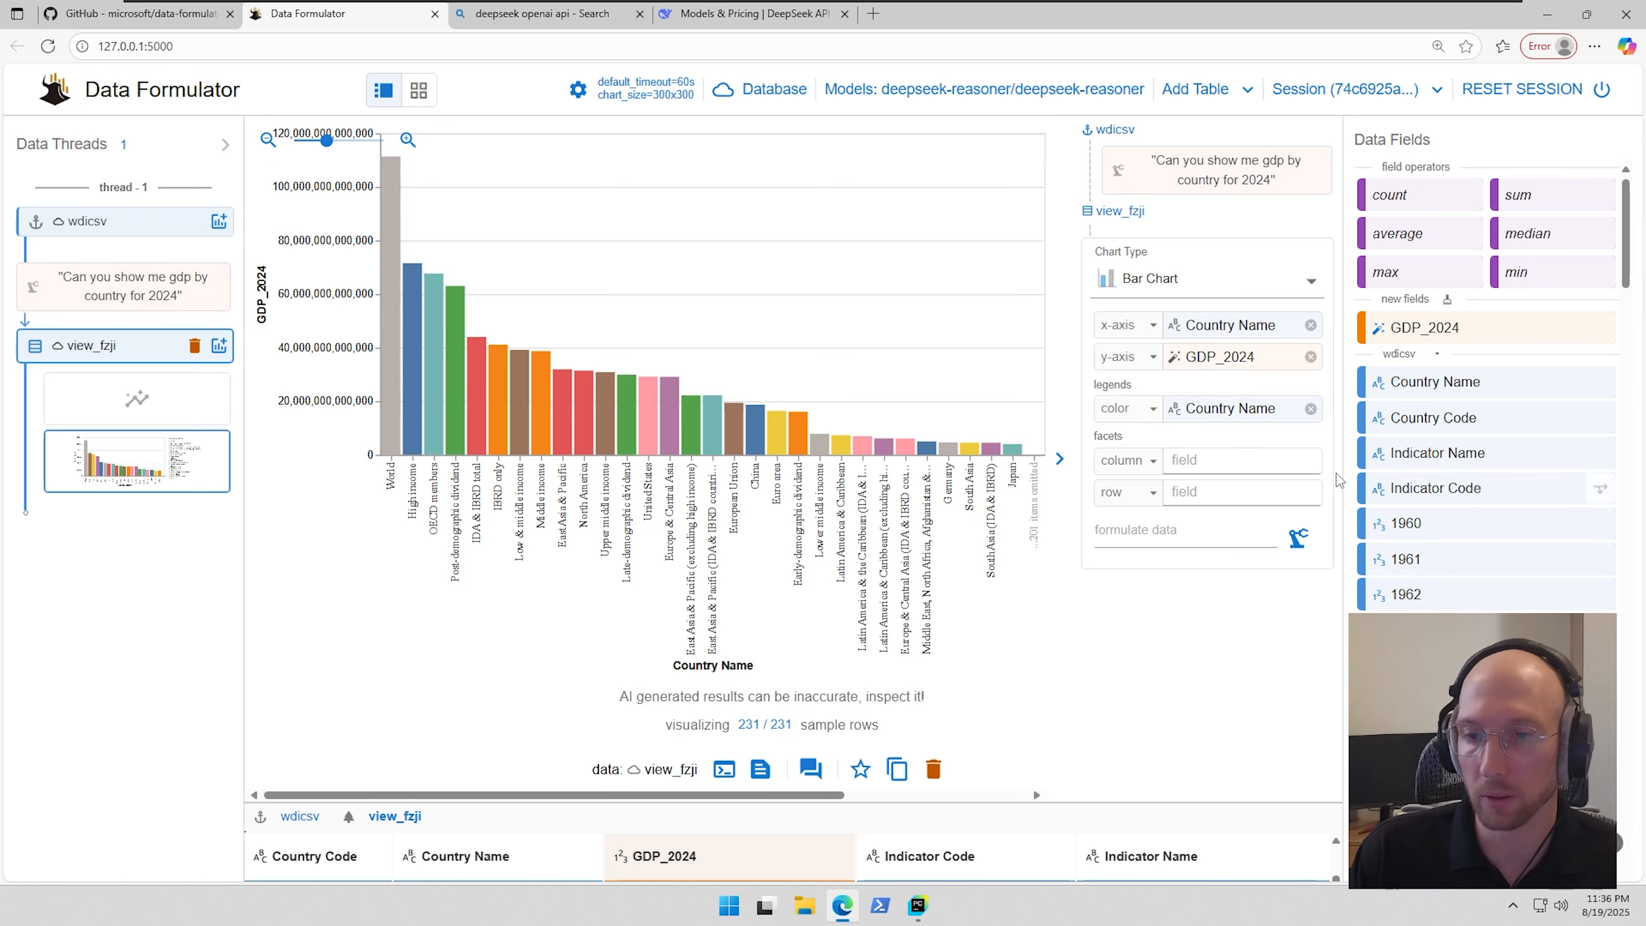
pyautogui.scroll(-8, 1465, 518)
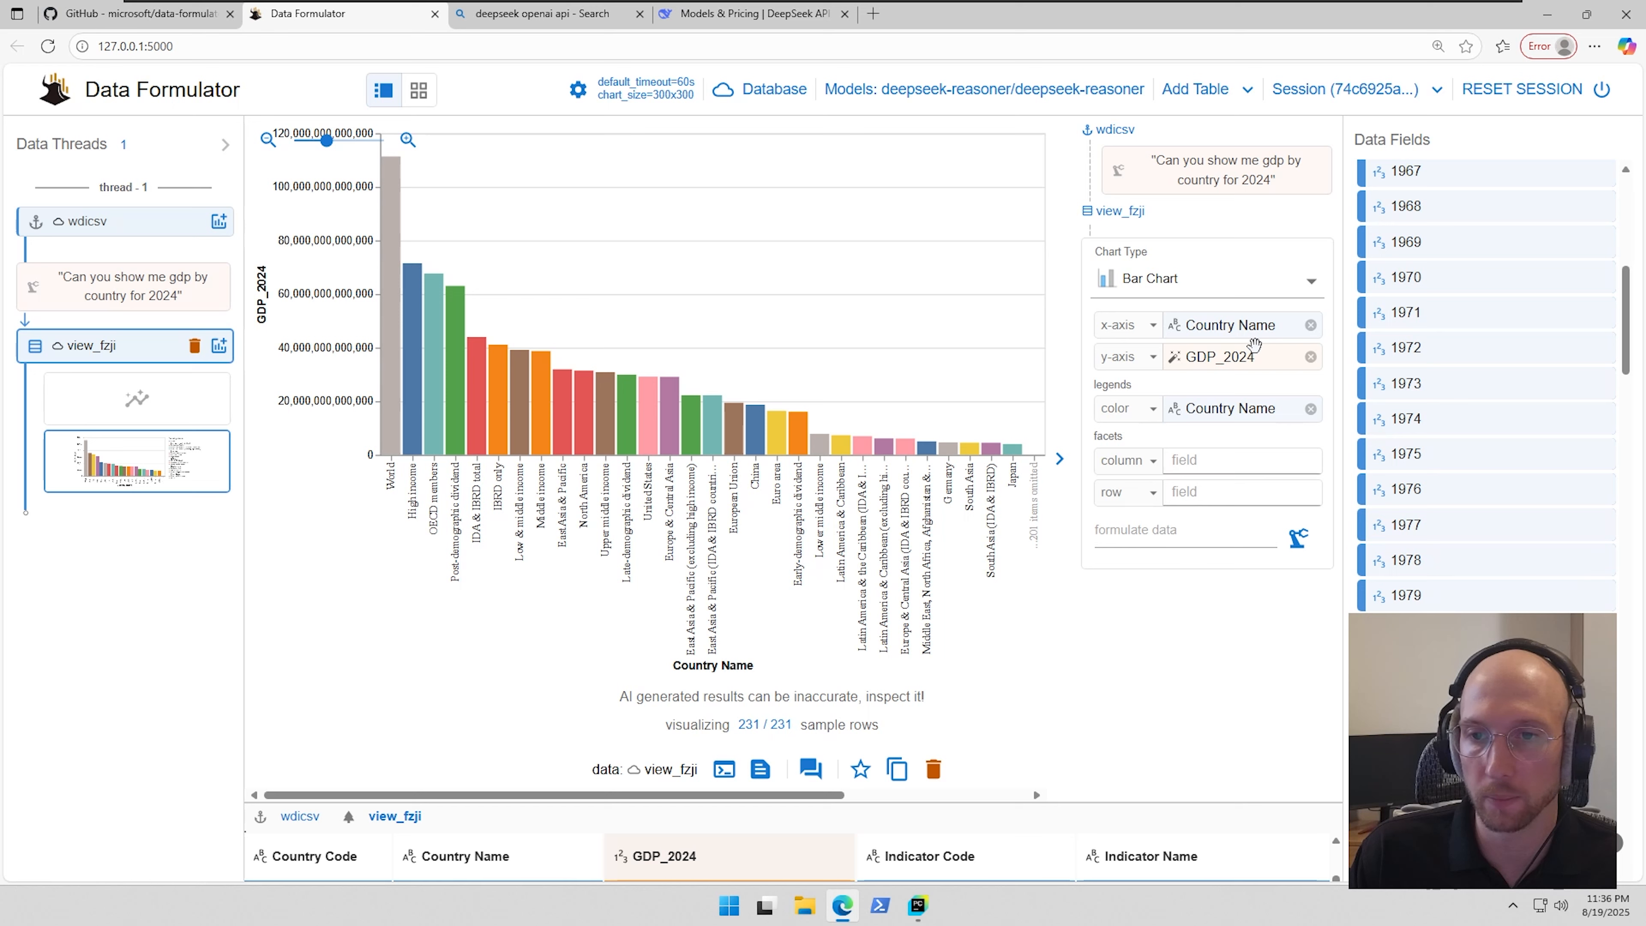
# - Try the Linear Regression and Auto chart types on the GDP_2024 by country chart
pyautogui.click(1200, 280)
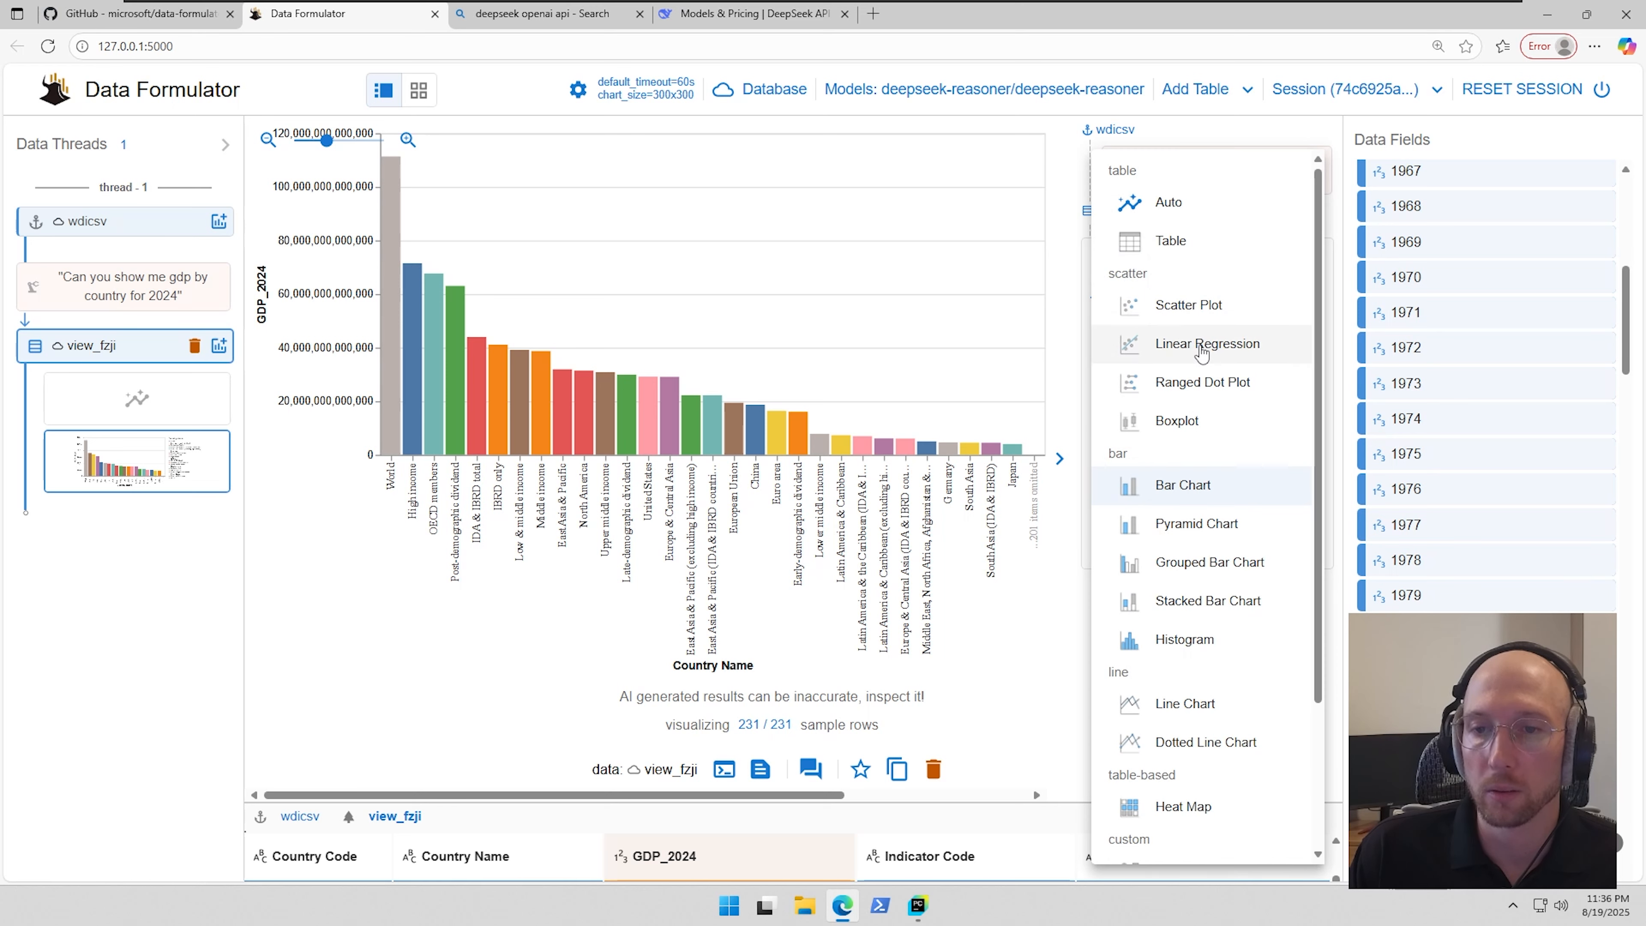
pyautogui.click(1200, 344)
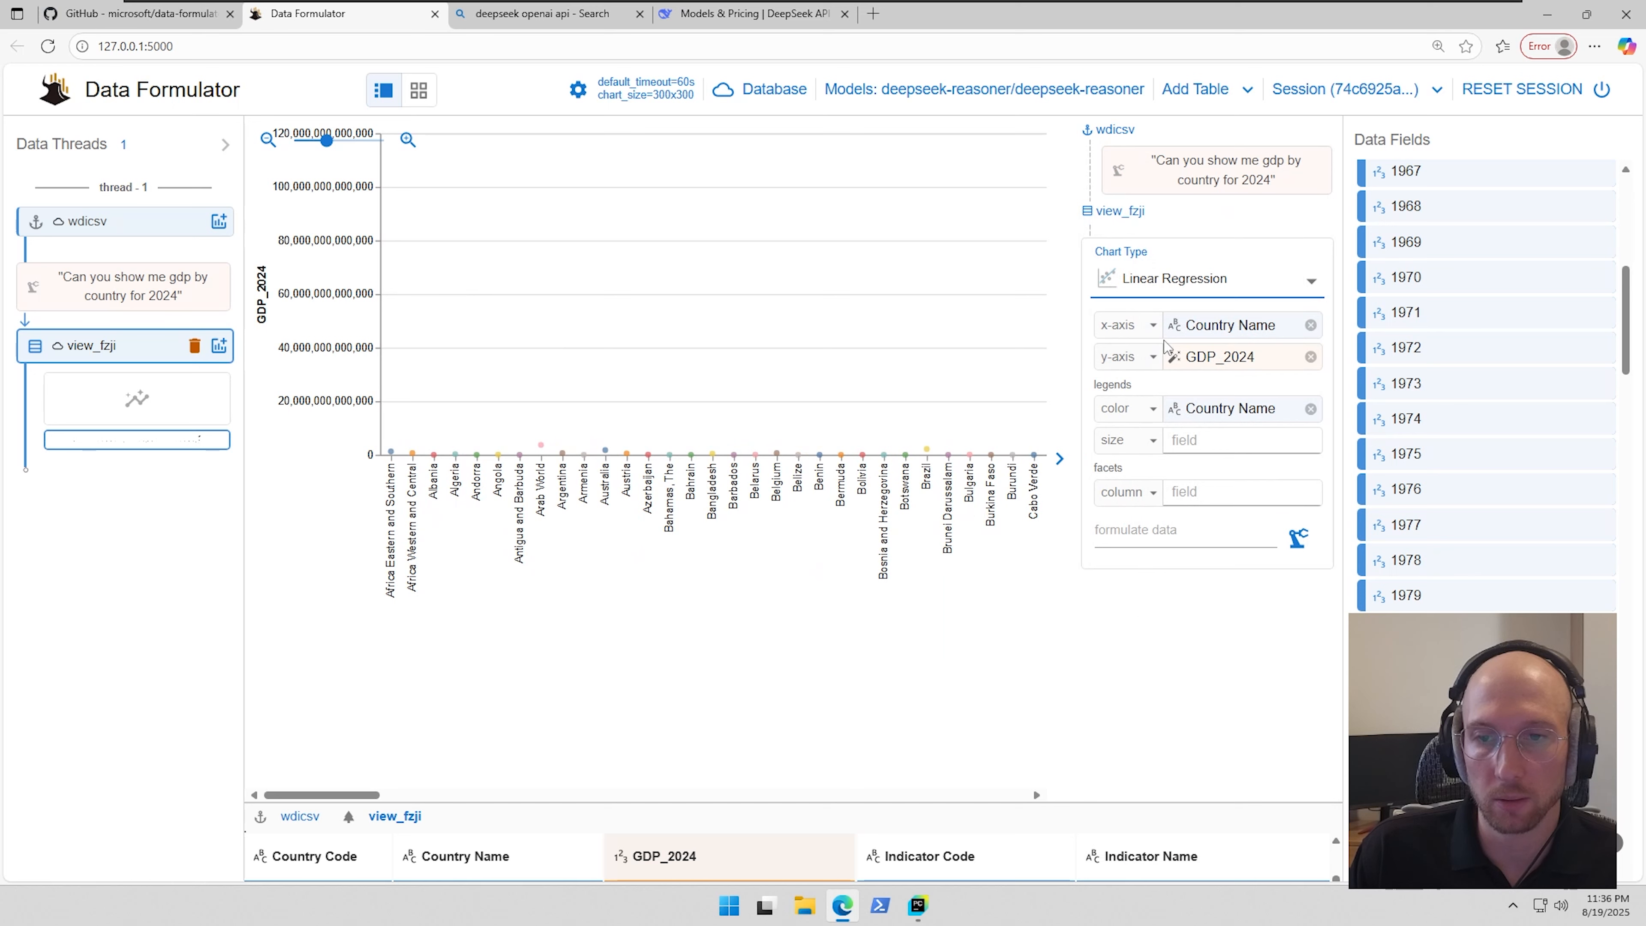
pyautogui.click(1199, 282)
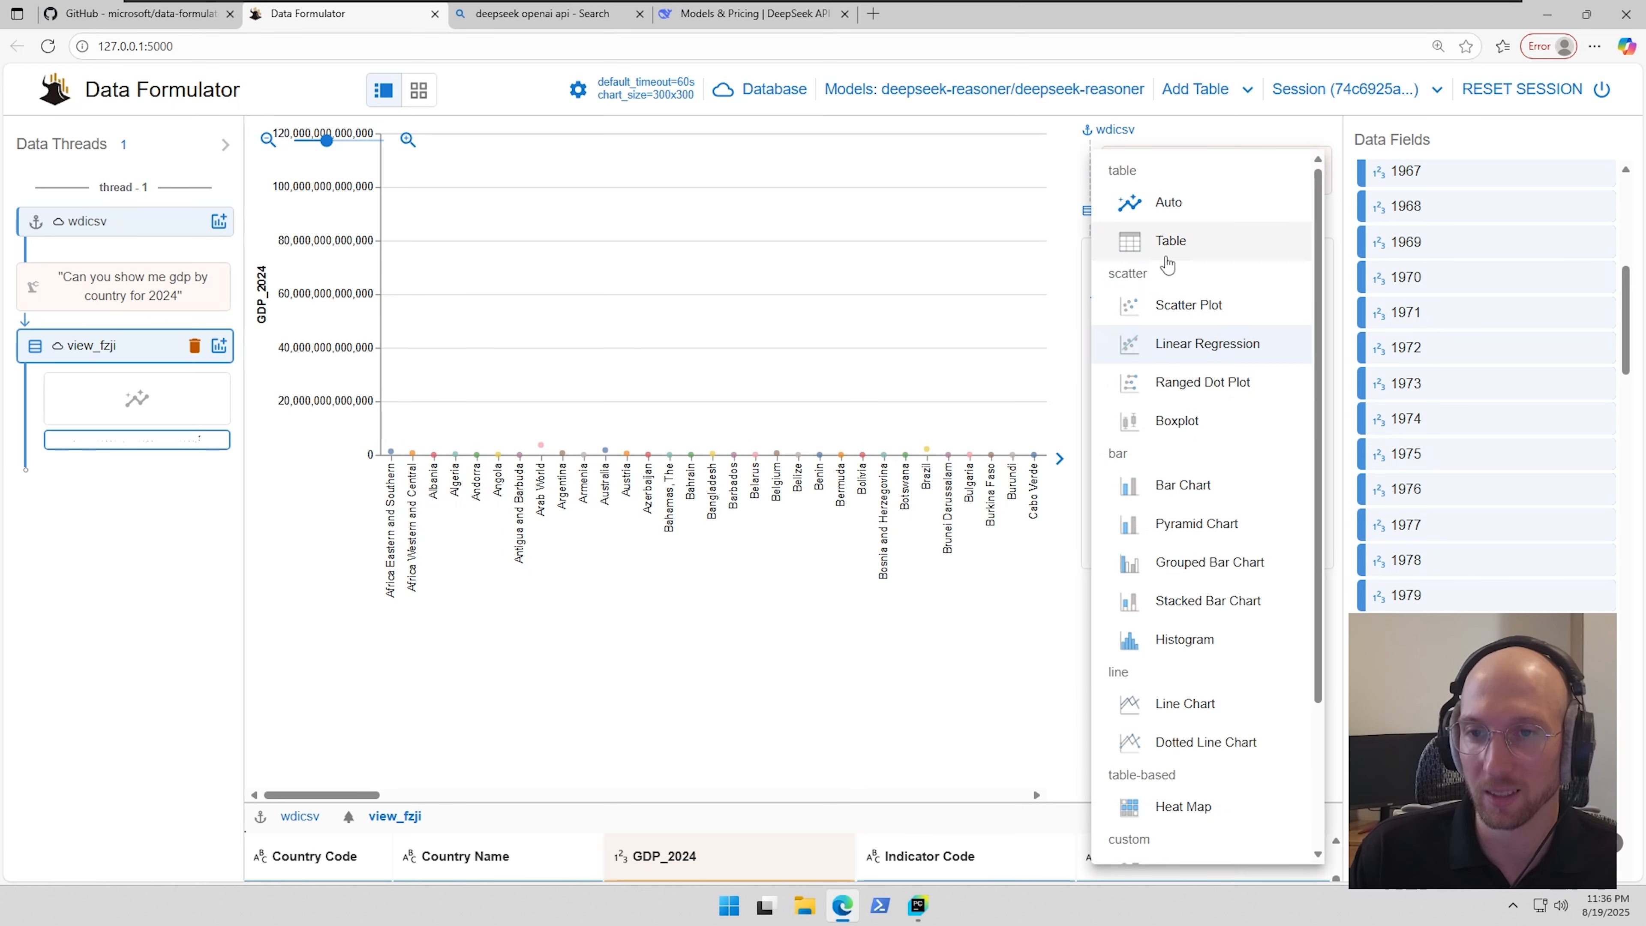
pyautogui.click(1168, 207)
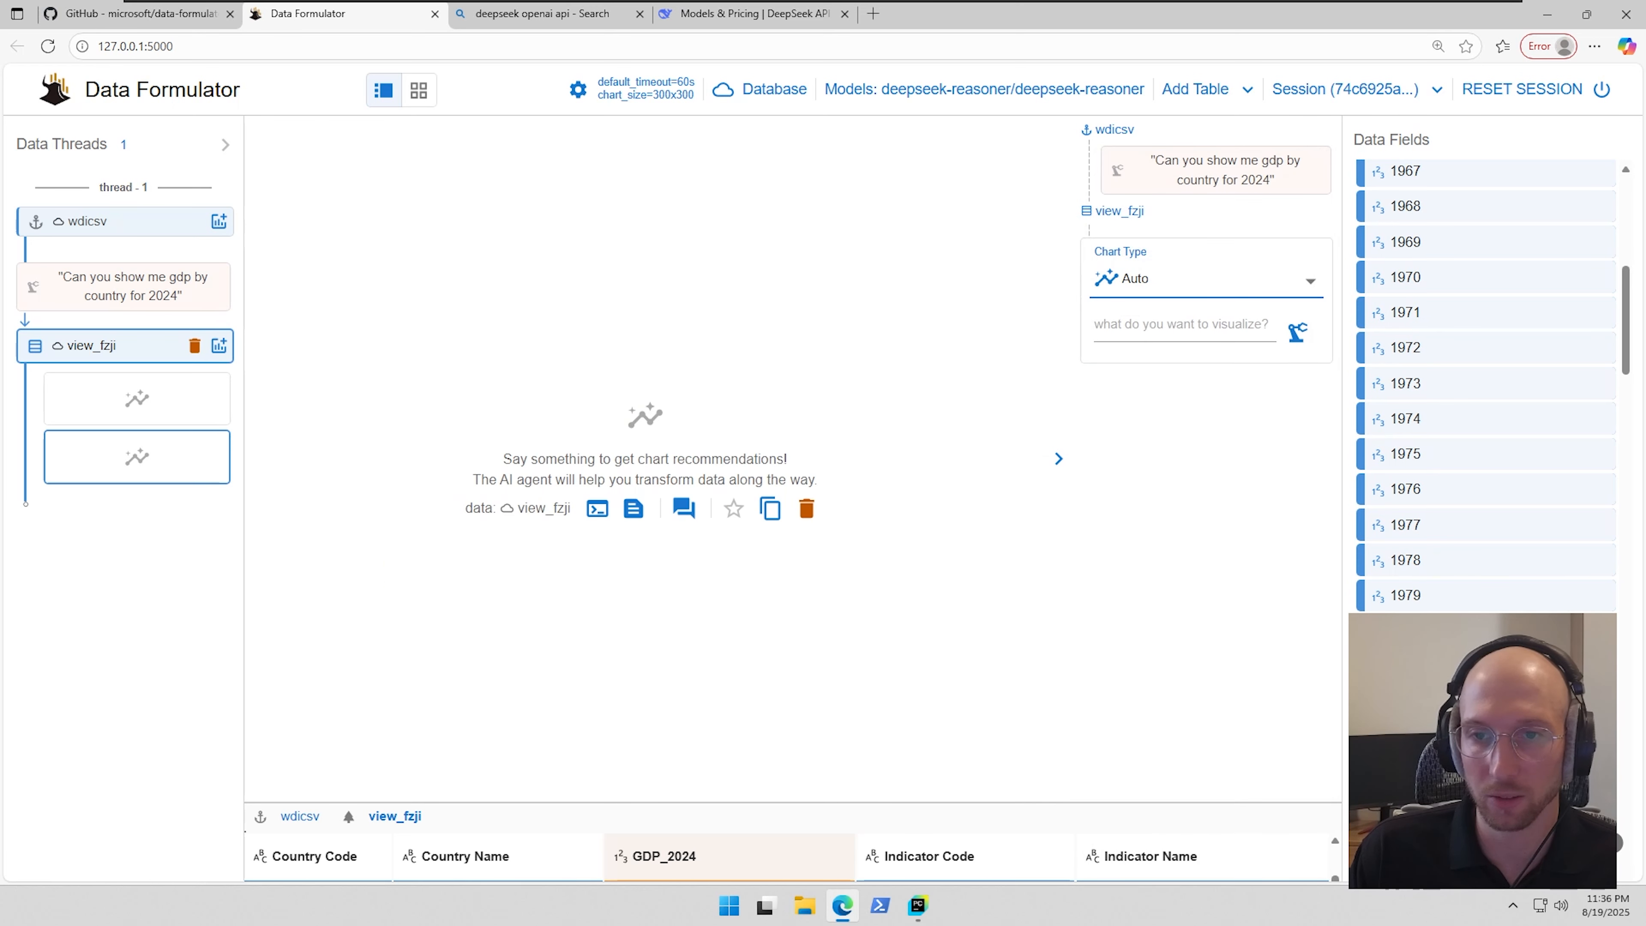
# - Set the chart type to Bar Chart with GDP_2024 on the x-axis and Country Name on the y-axis
pyautogui.click(1174, 280)
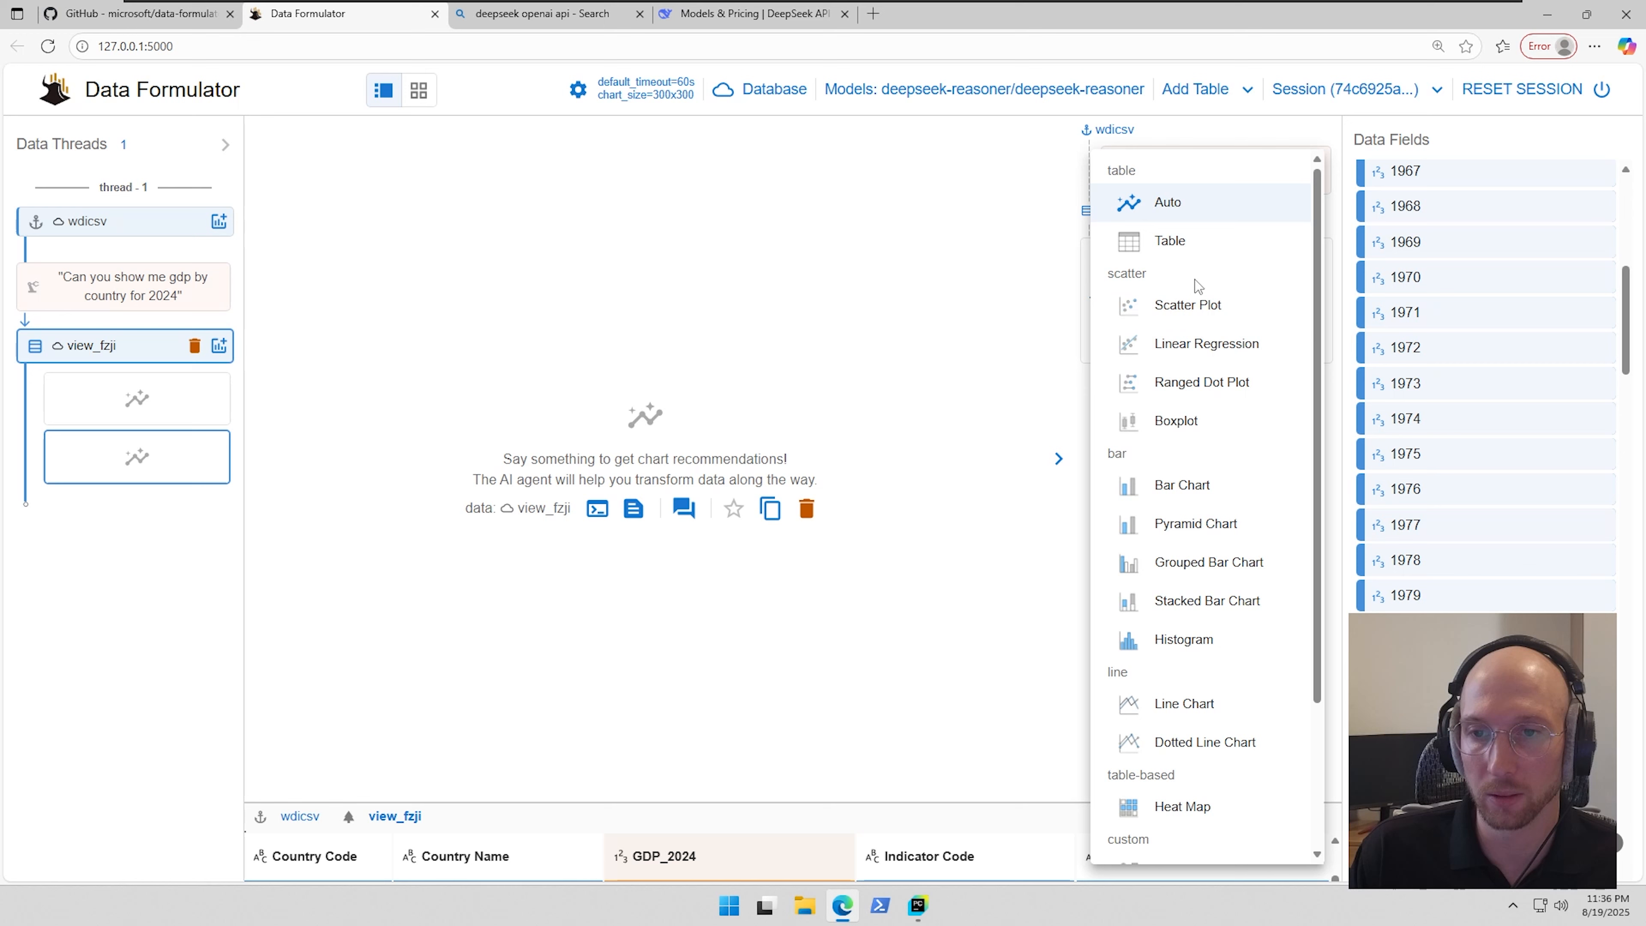
pyautogui.click(1153, 500)
pyautogui.scroll(5, 1502, 371)
pyautogui.moveTo(1423, 327); pyautogui.dragTo(1212, 325)
pyautogui.moveTo(1431, 383); pyautogui.dragTo(1214, 359)
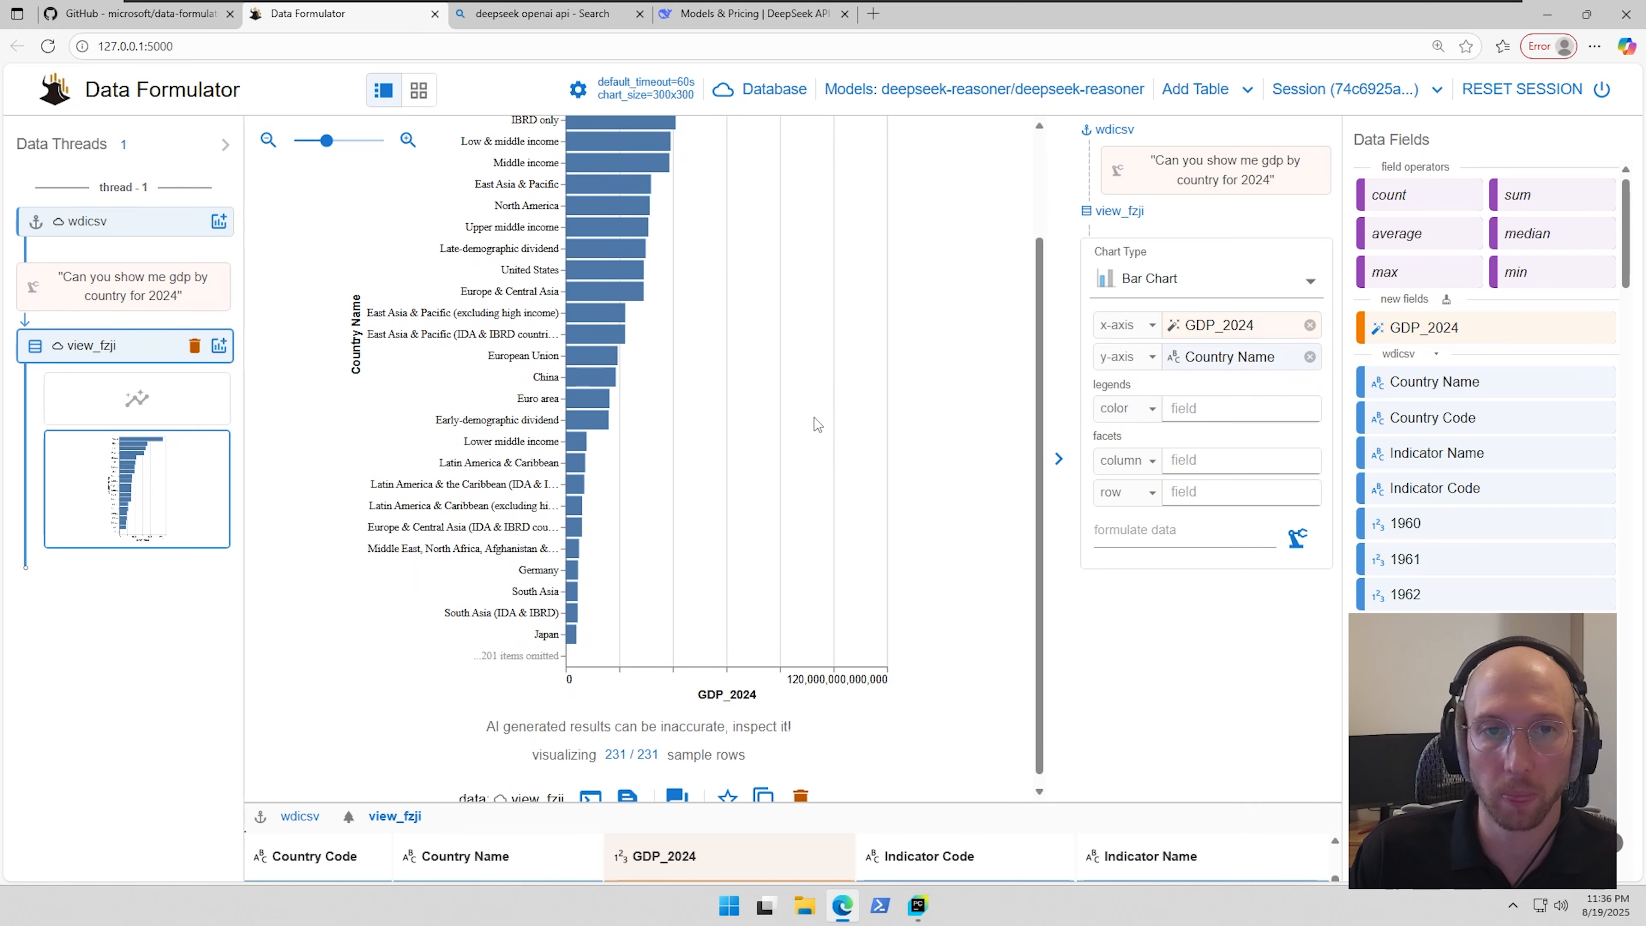
pyautogui.scroll(2, 833, 432)
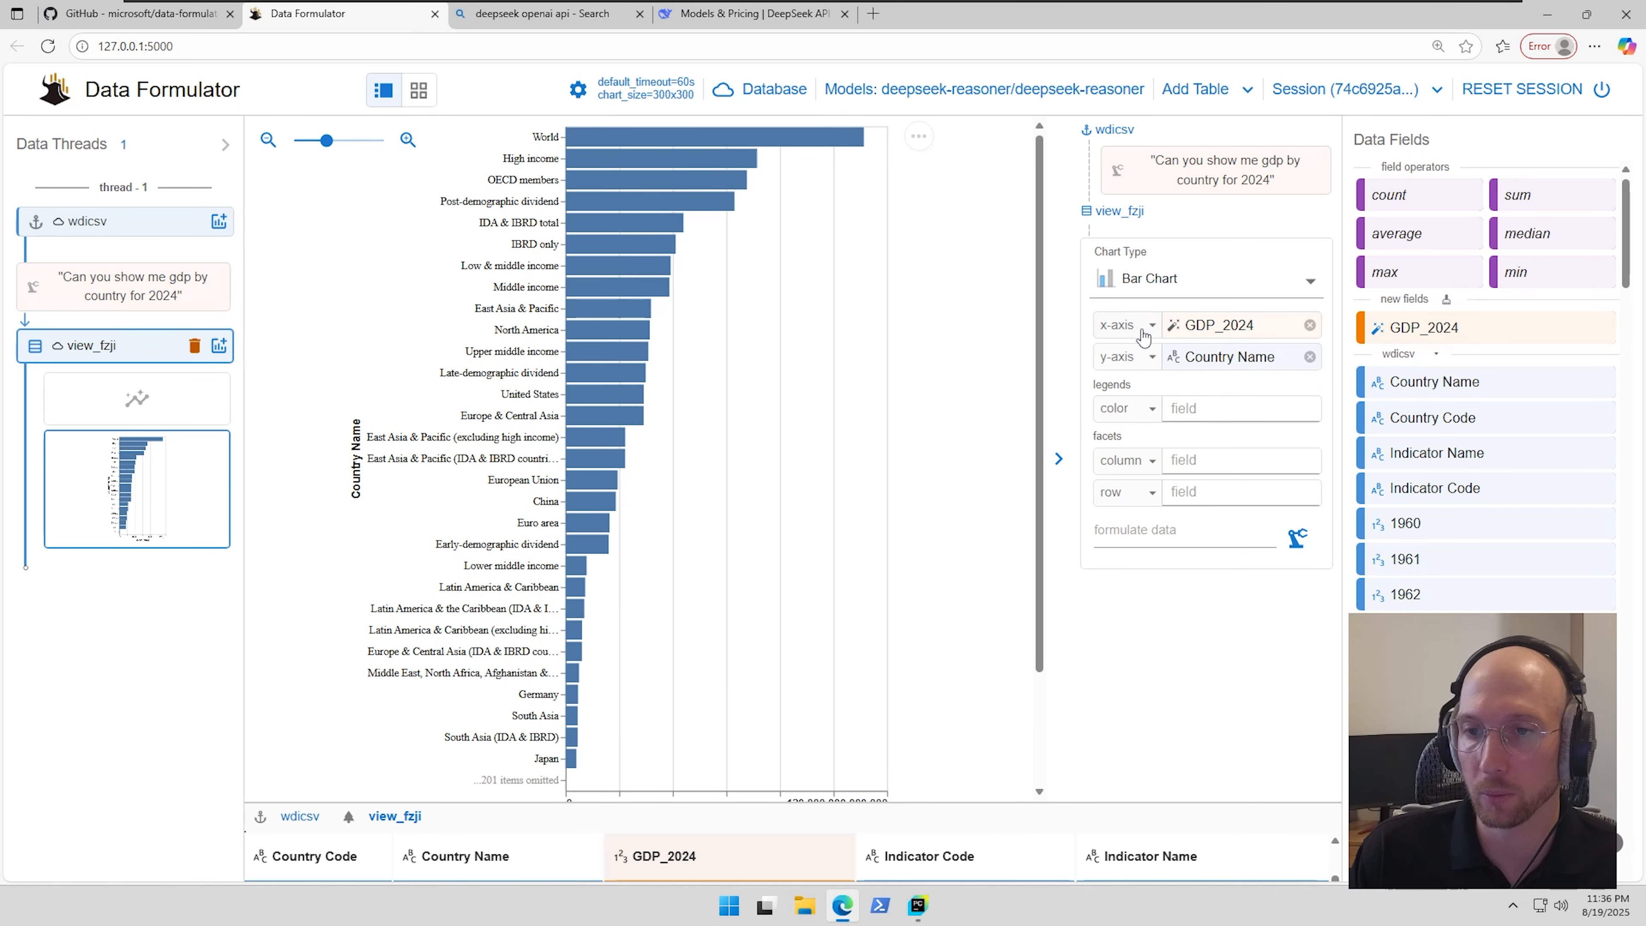
# - Swap the bar chart's axes to put Country Name on x and GDP_2024 on y, and assign Country Name as the color
pyautogui.moveTo(1198, 328); pyautogui.dragTo(1237, 351)
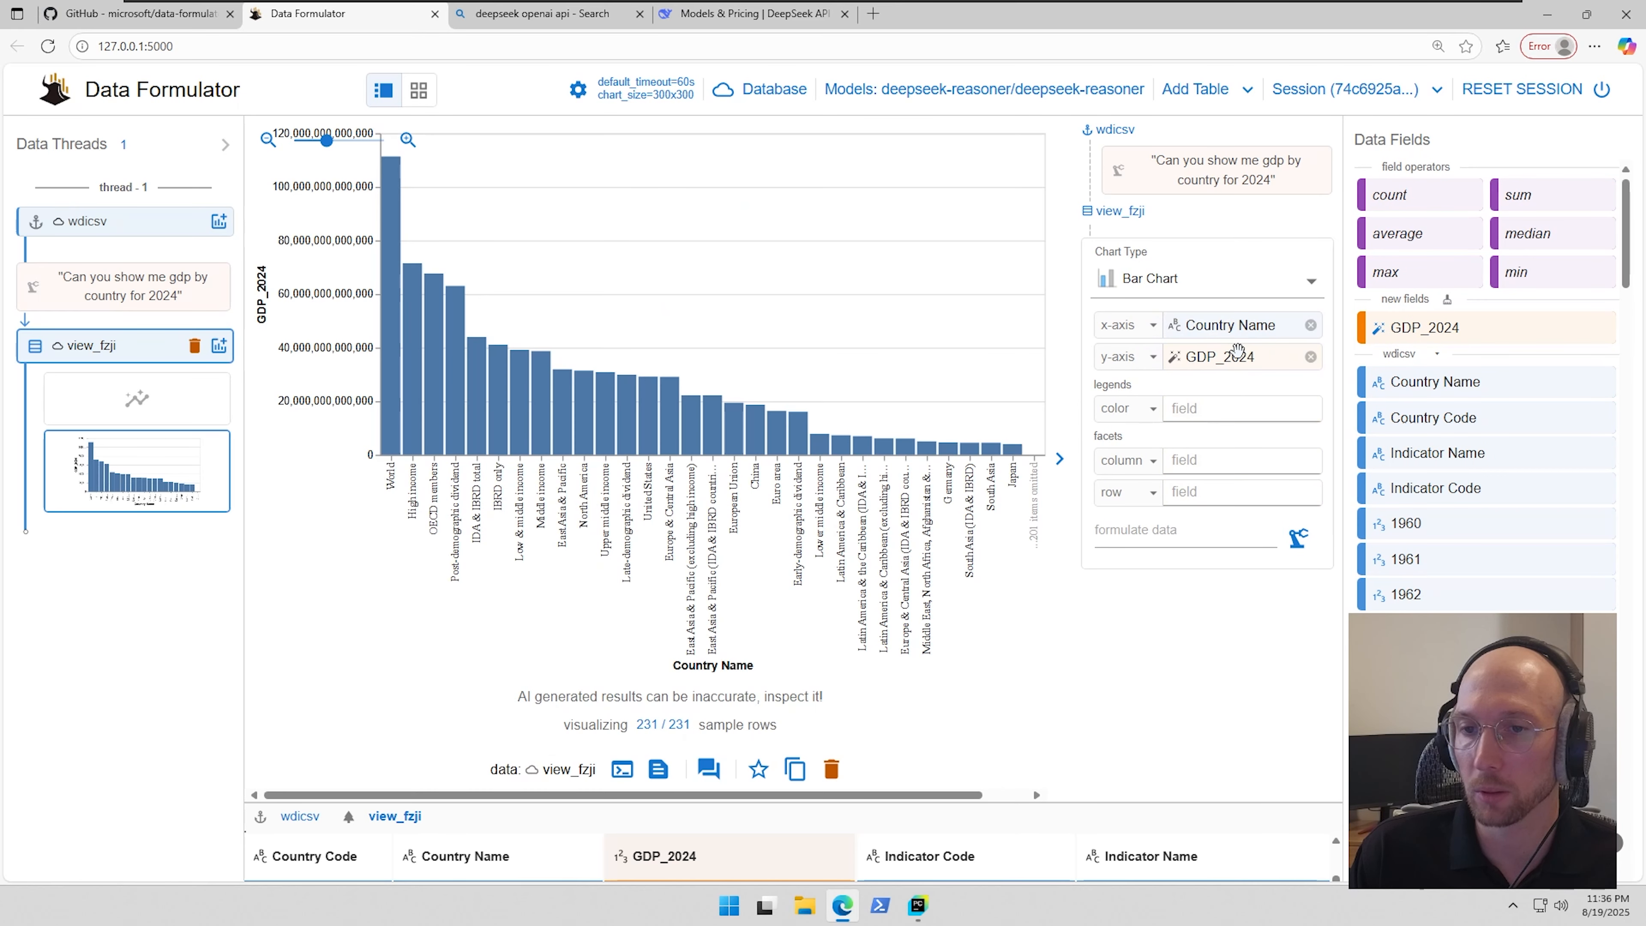
pyautogui.scroll(-6, 1449, 452)
pyautogui.scroll(6, 1462, 463)
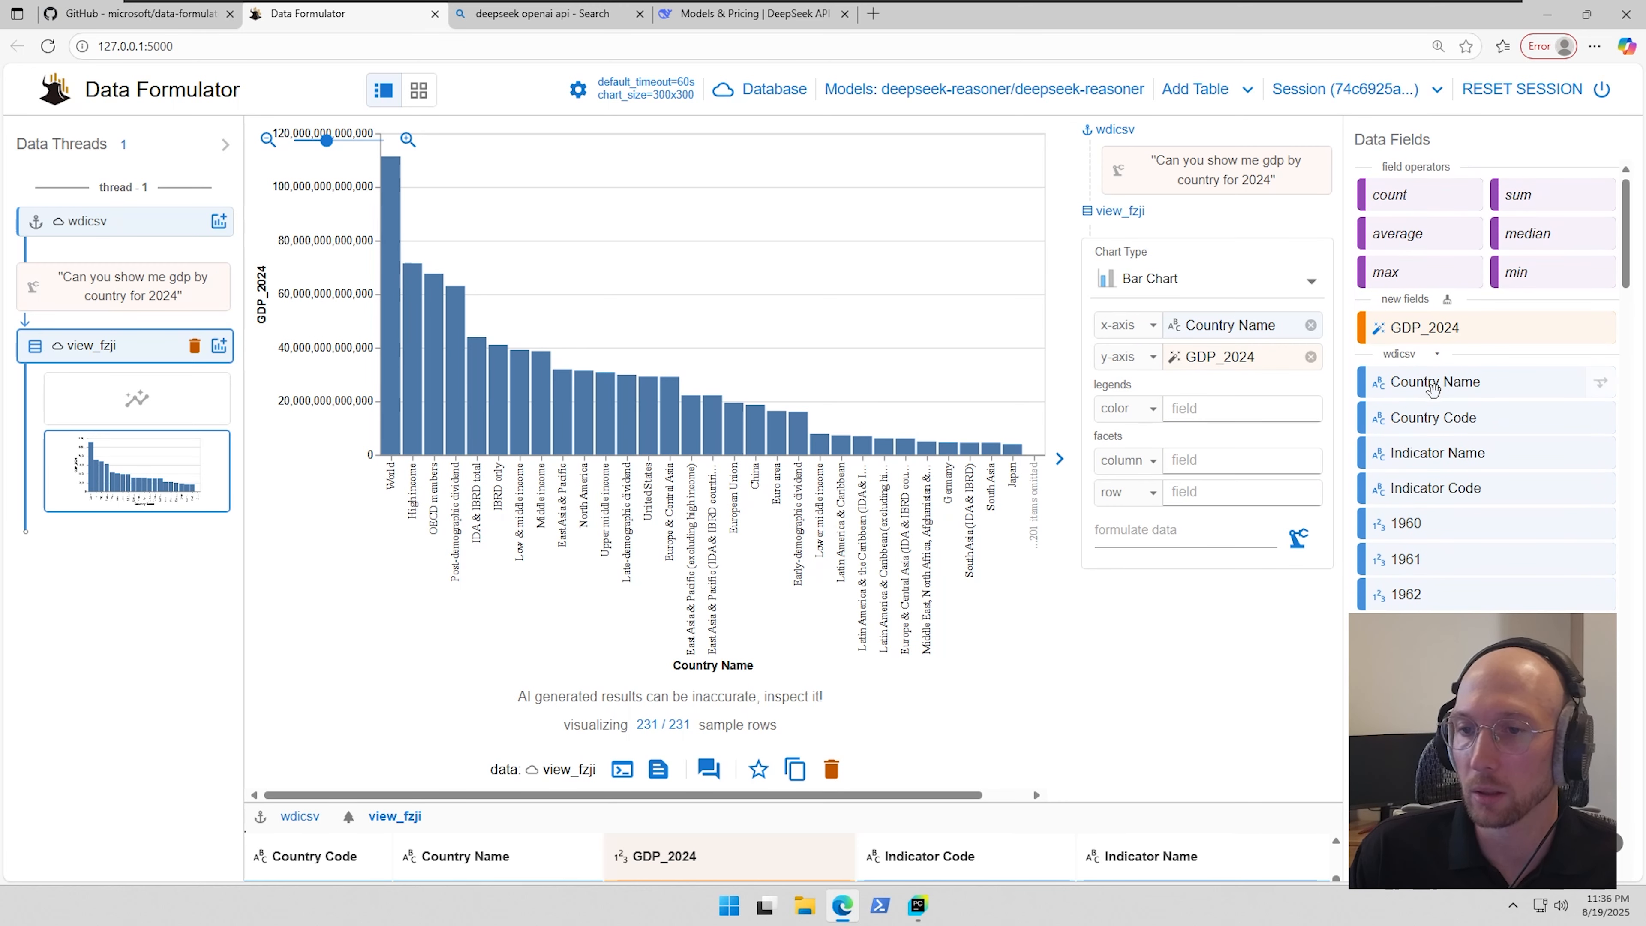
pyautogui.moveTo(1432, 383); pyautogui.dragTo(1222, 409)
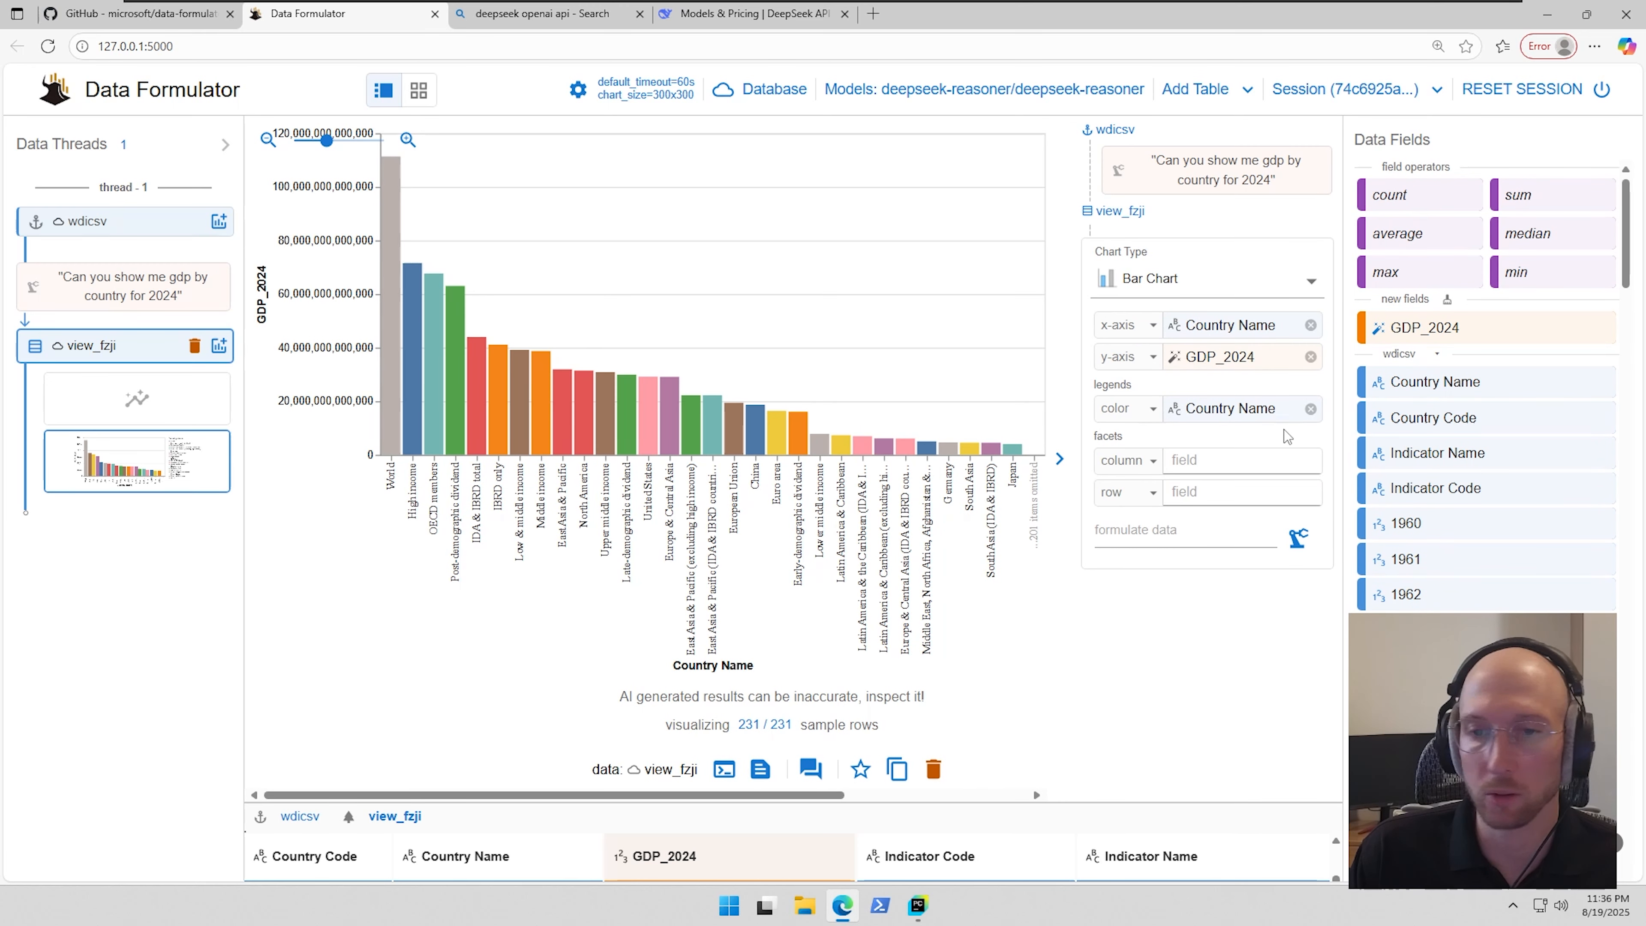
# - Open the empty Auto chart under view_fzji, keep its type as Auto, and delete that chart
pyautogui.click(153, 403)
pyautogui.click(1195, 294)
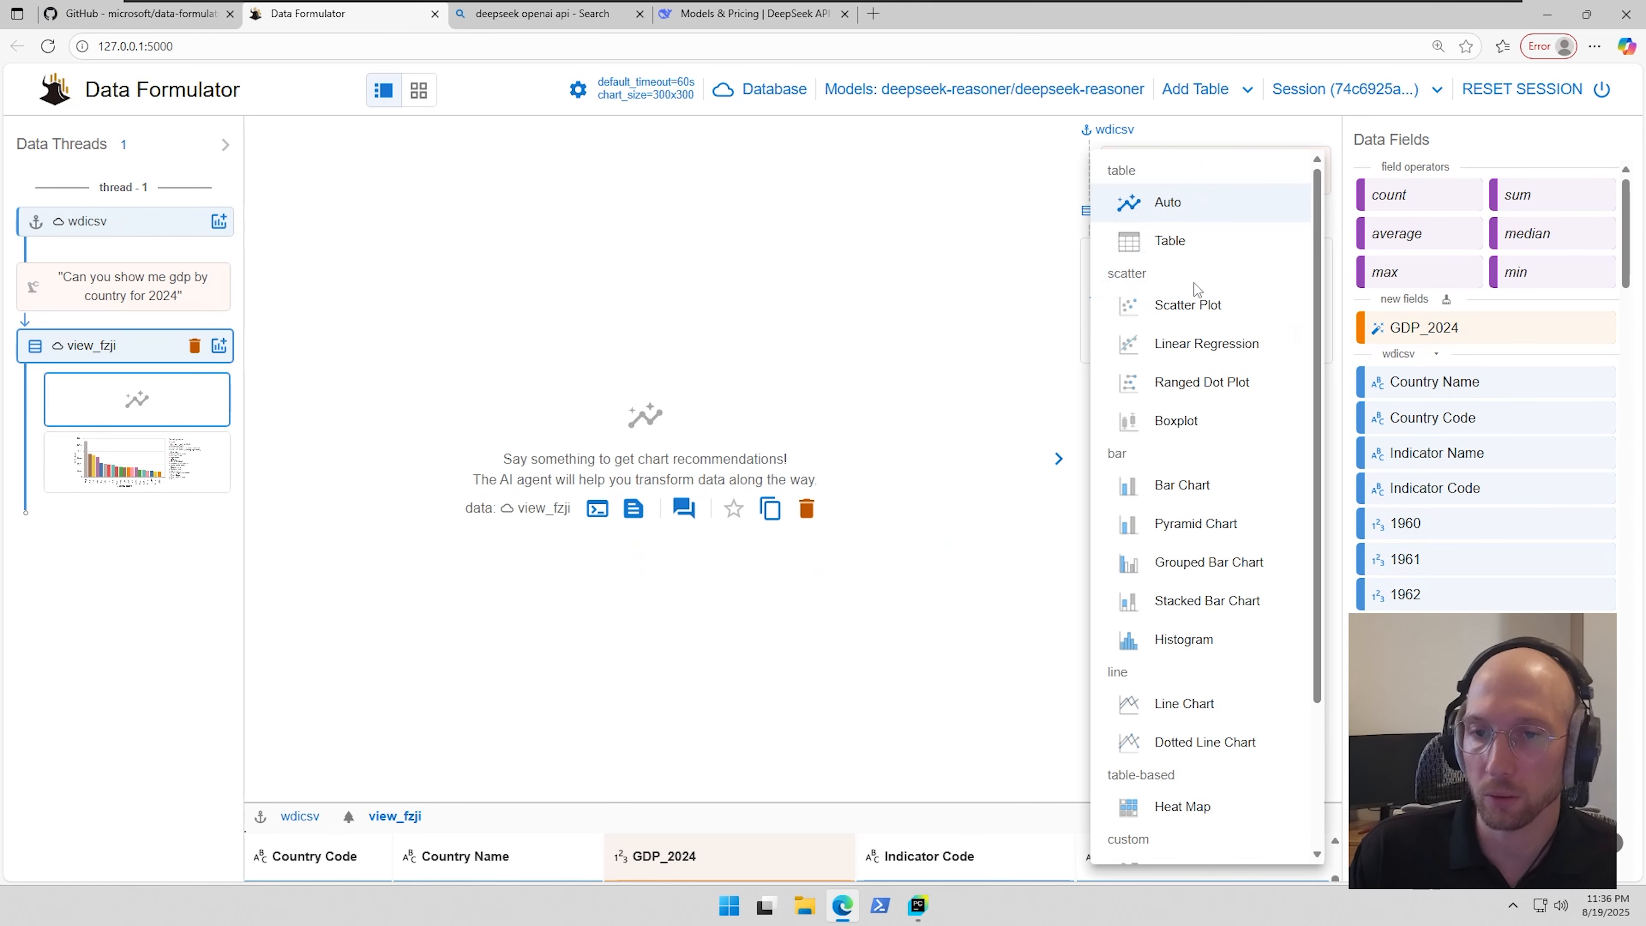
pyautogui.click(1166, 205)
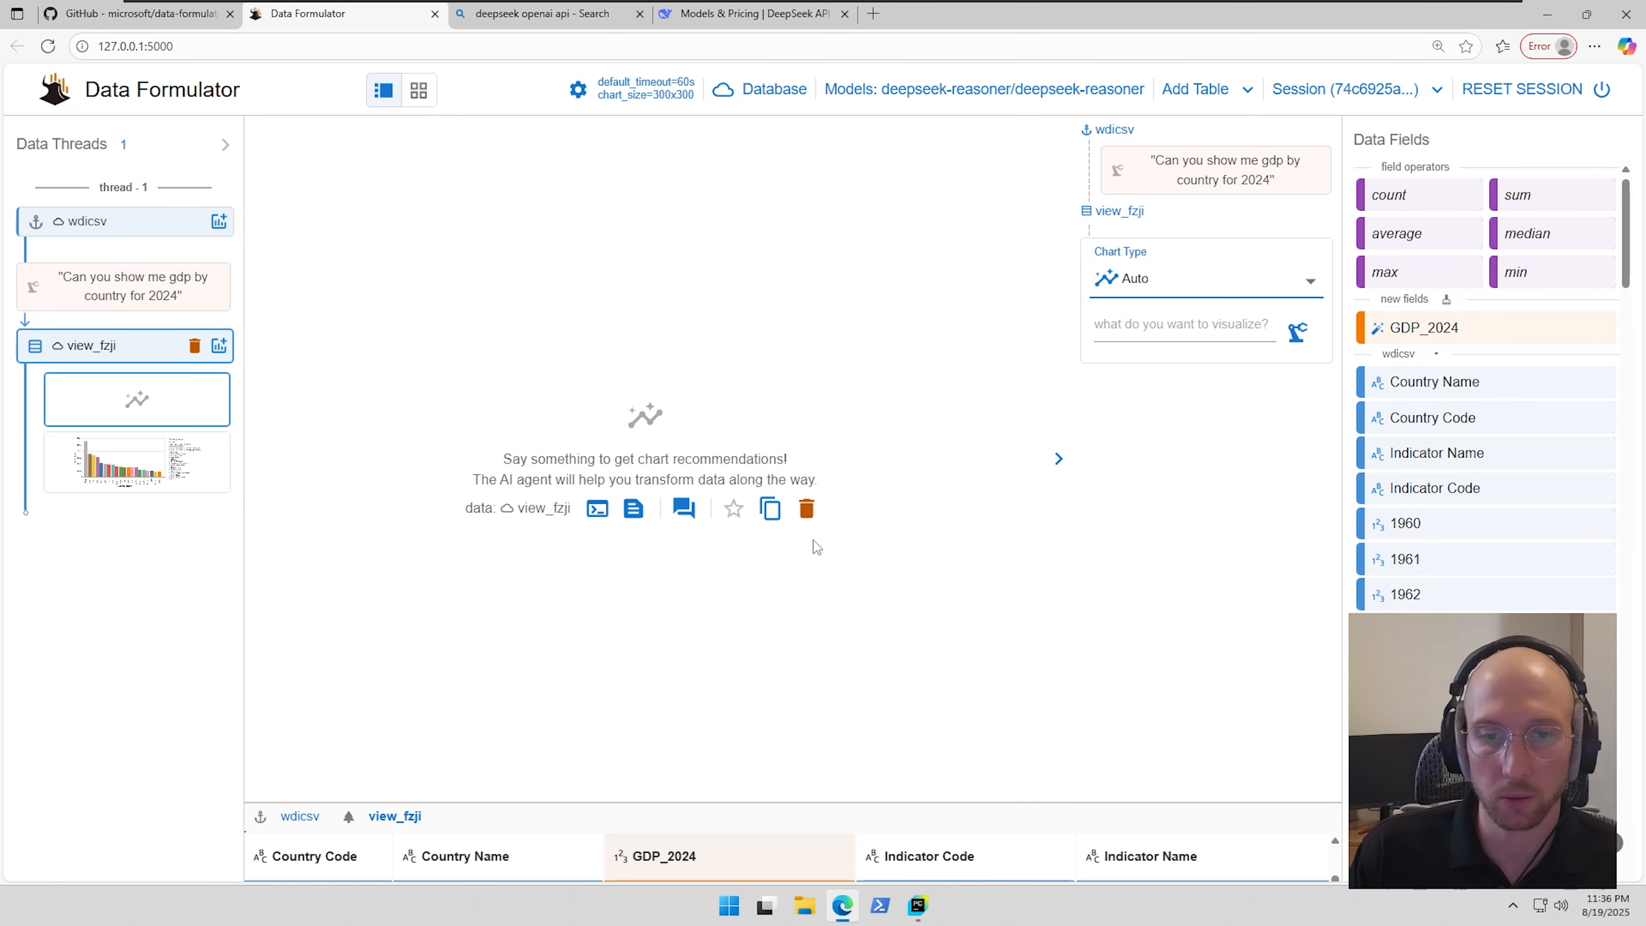
pyautogui.click(806, 508)
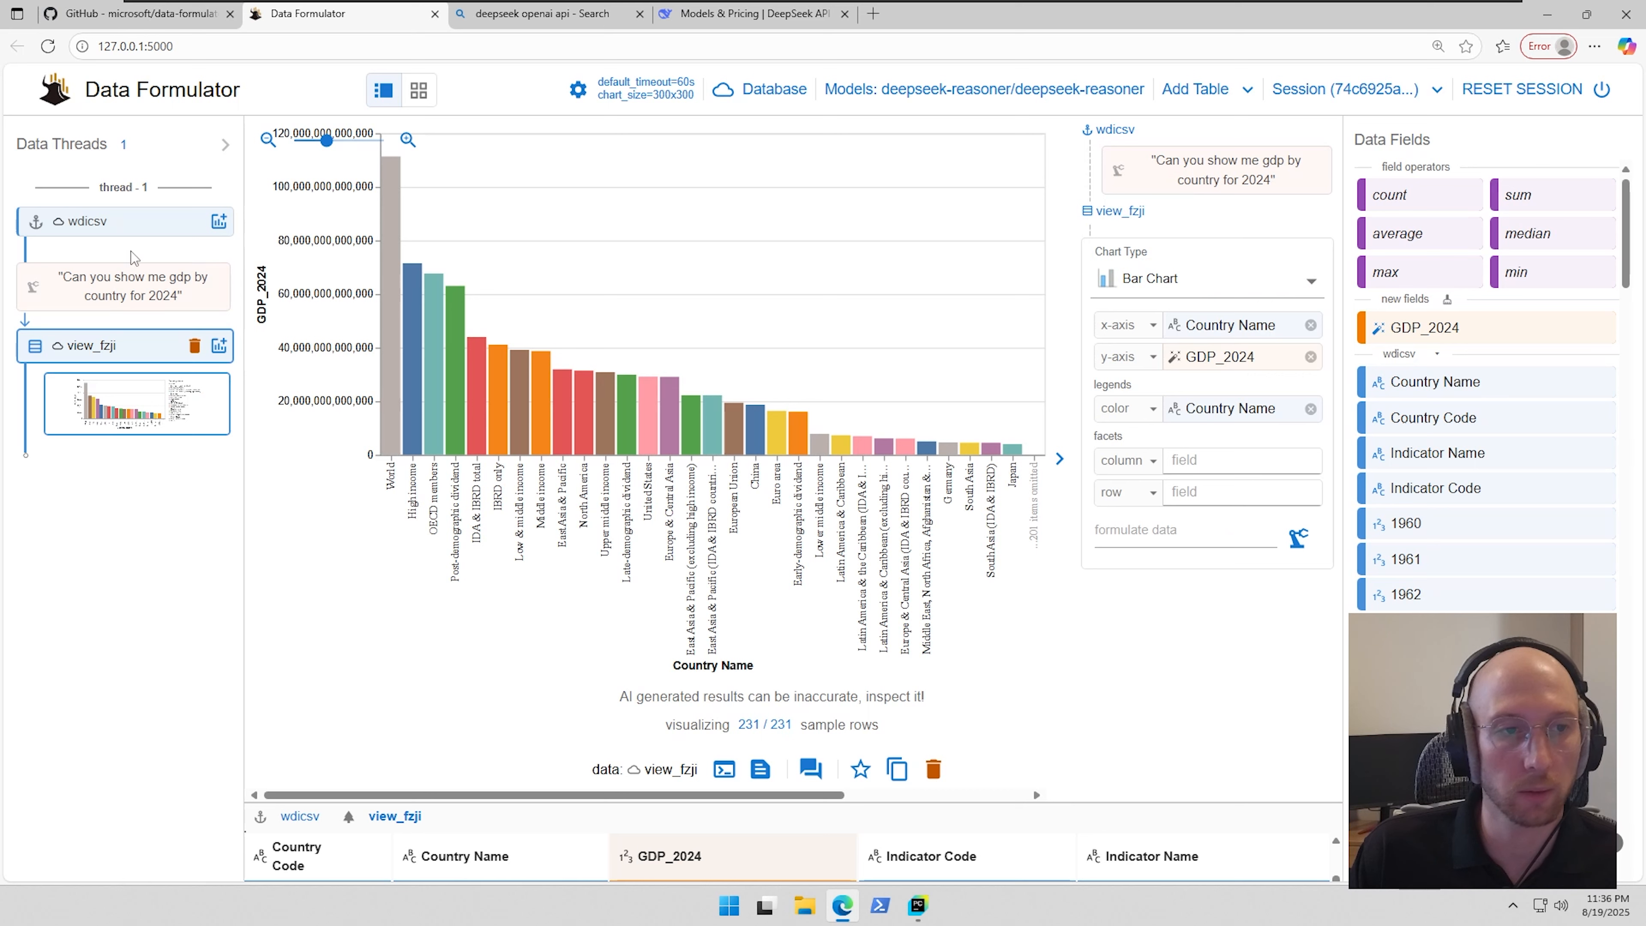
# - Look through the wdicsv table, its 2024 GDP prompt and the view_fzji chart and new-chart options in thread 1
pyautogui.click(130, 227)
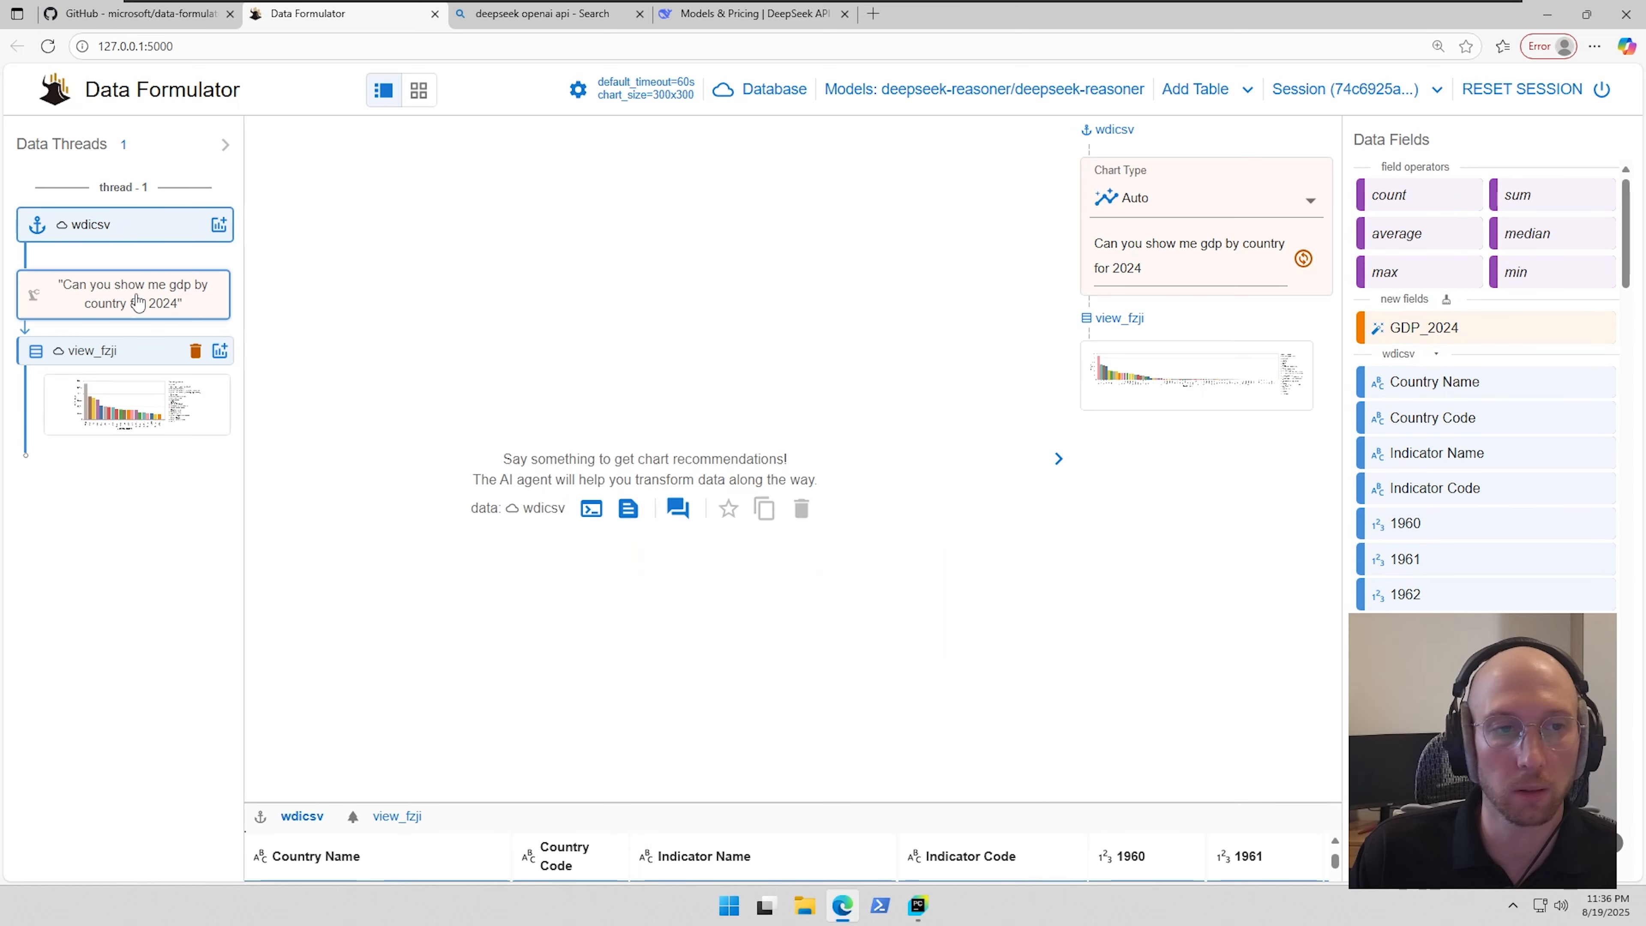
pyautogui.doubleClick(97, 225)
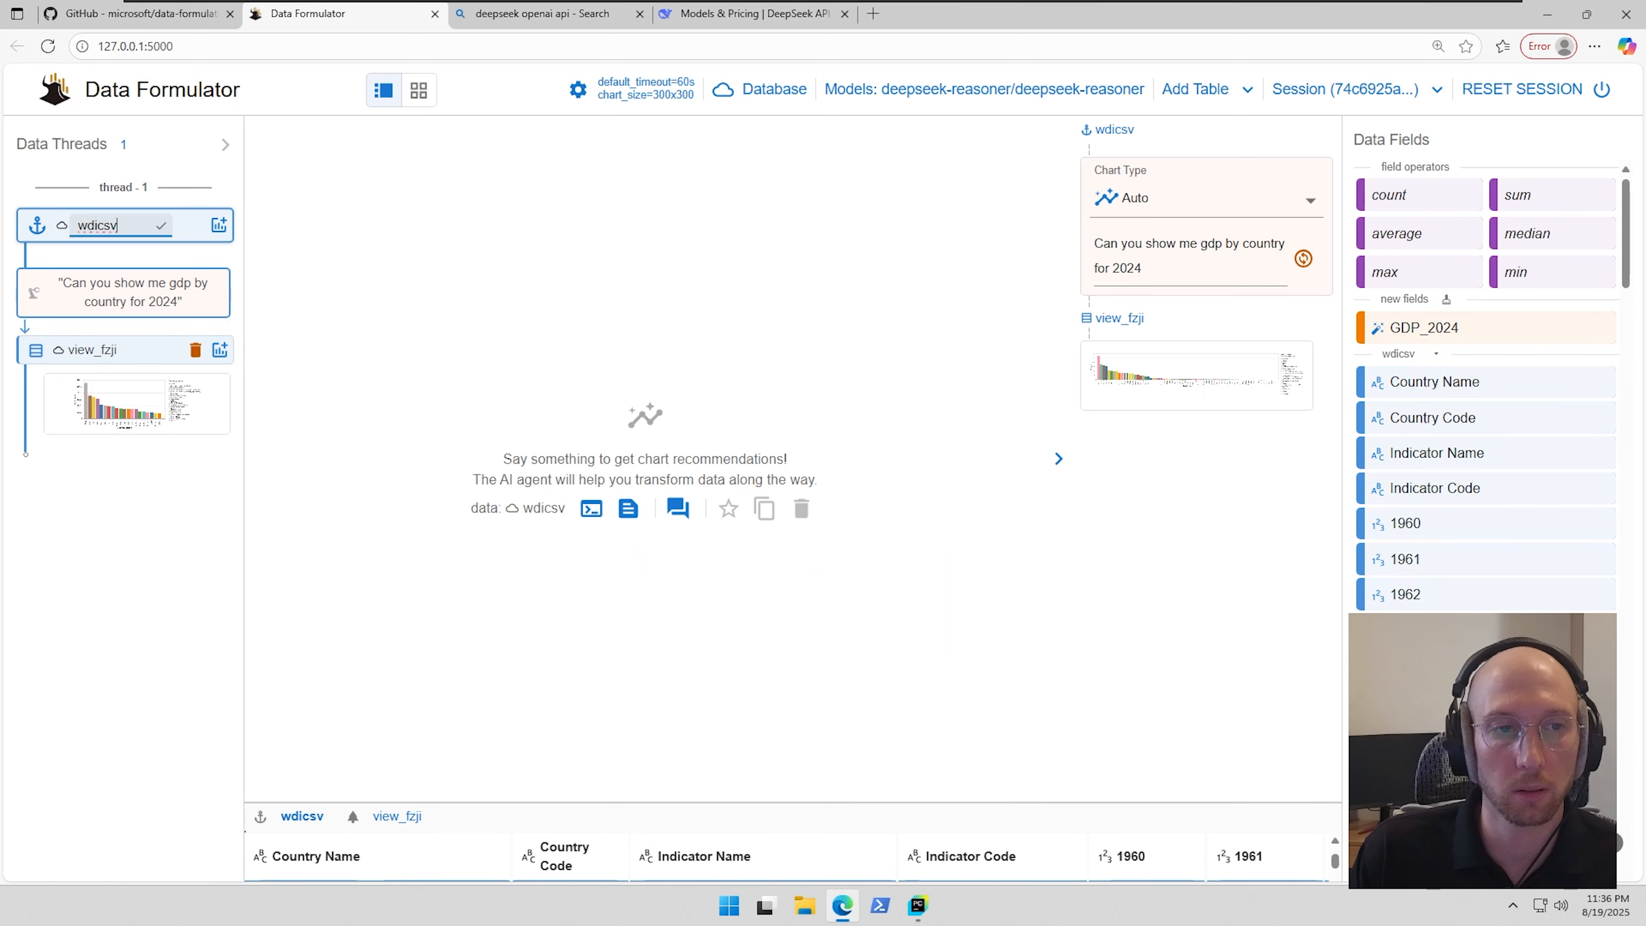
pyautogui.click(1008, 438)
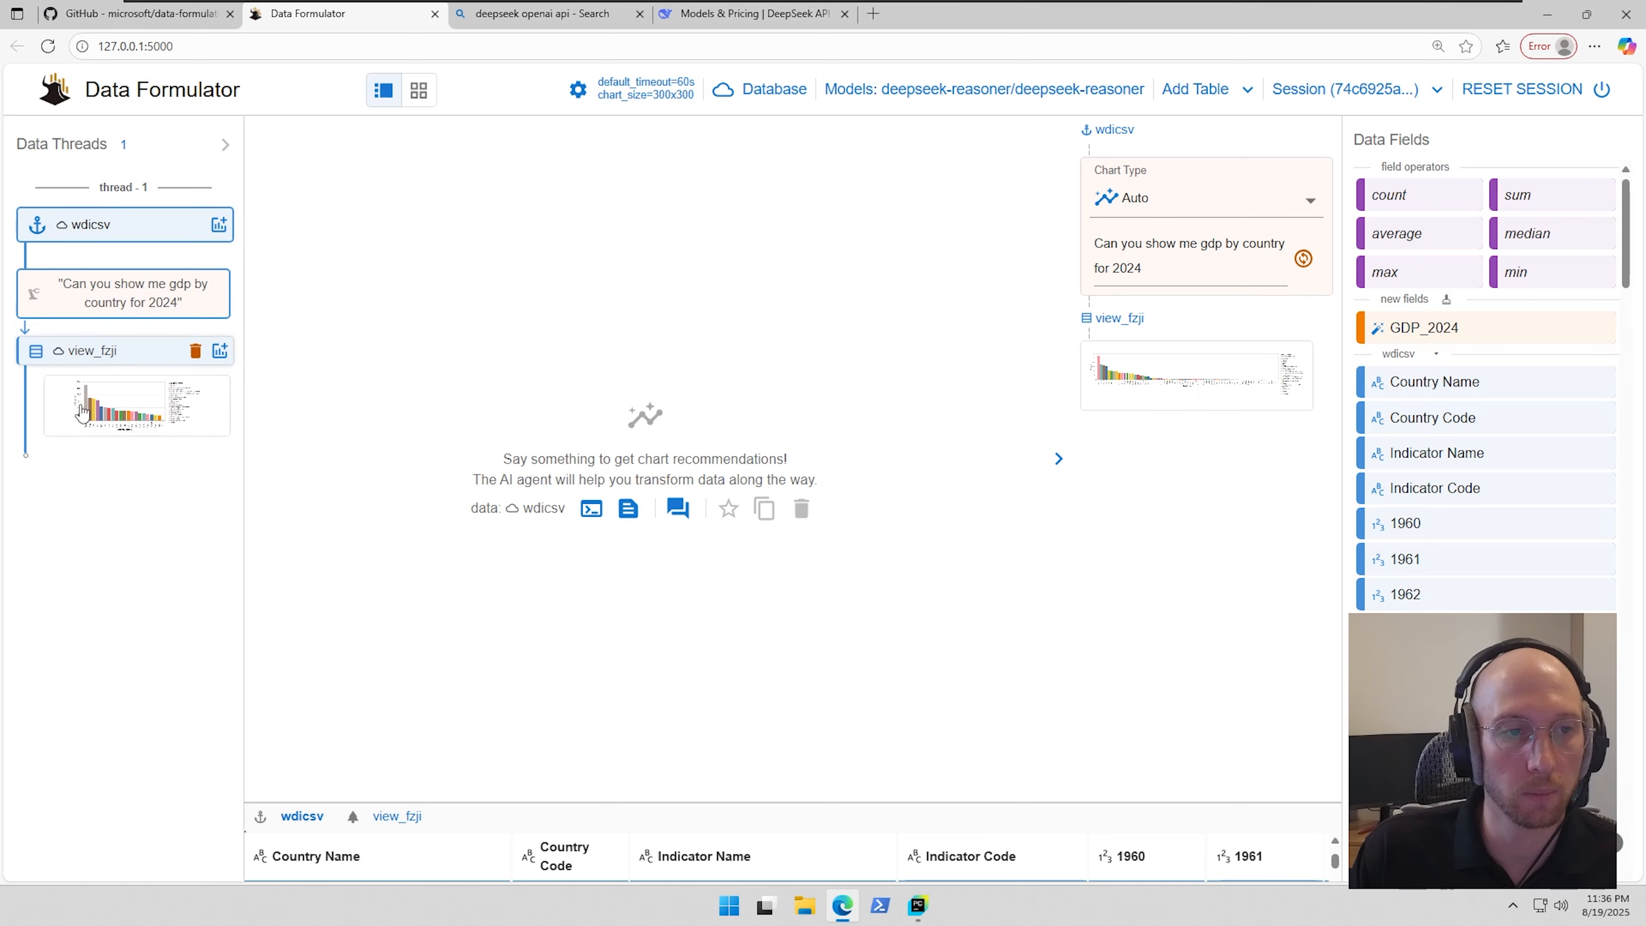
pyautogui.click(162, 354)
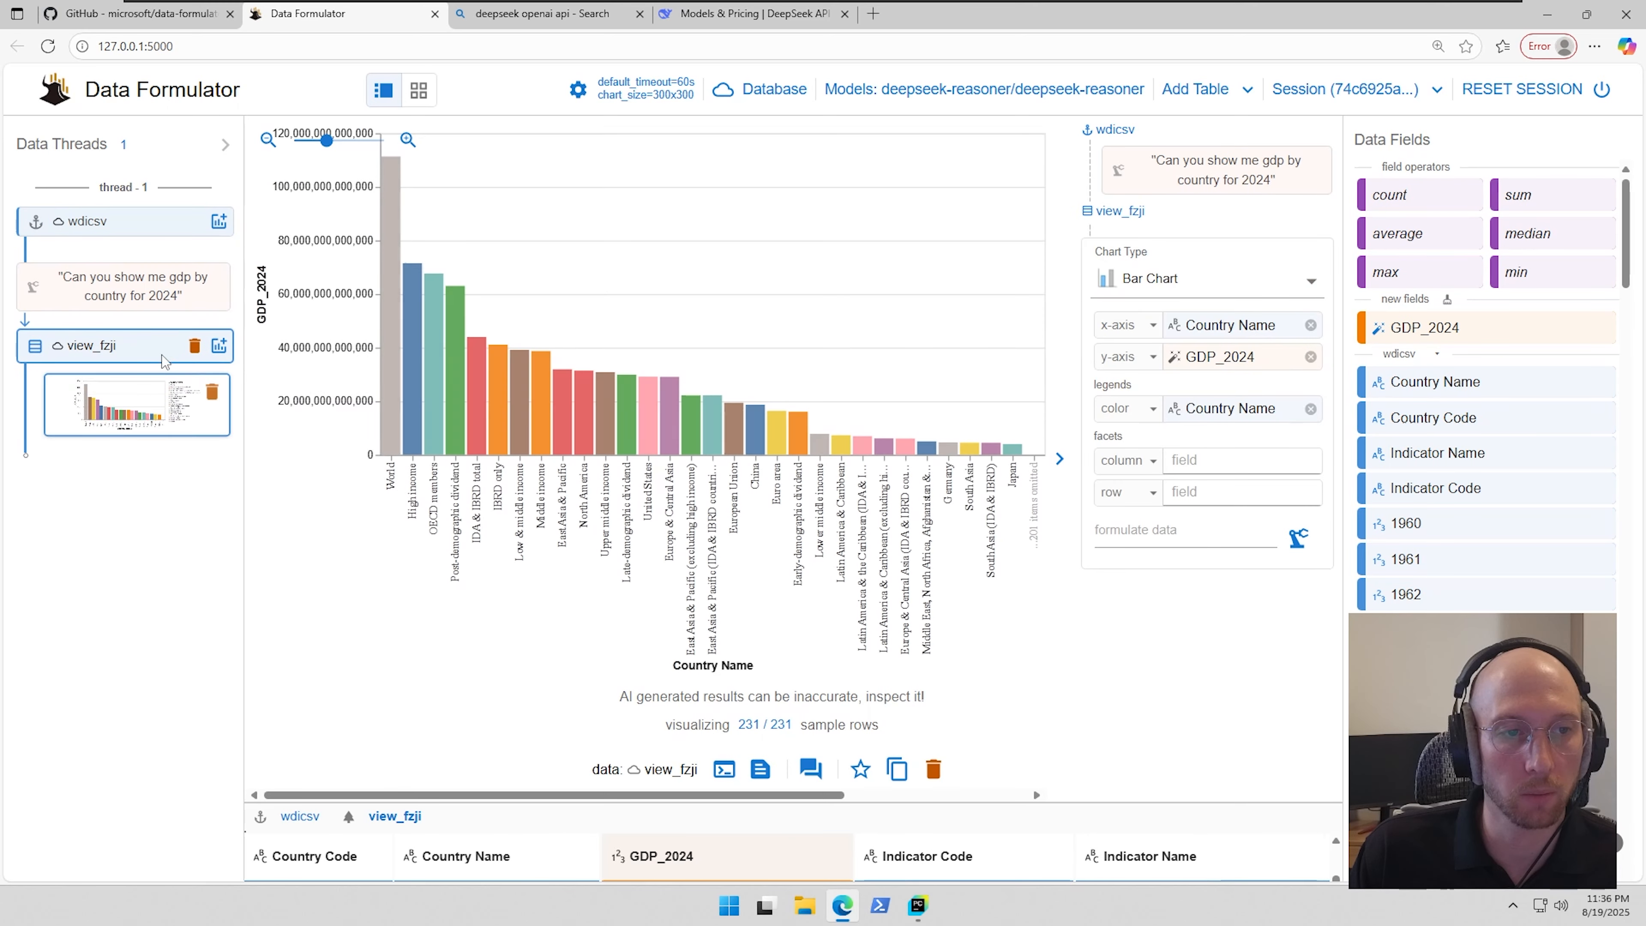
pyautogui.click(97, 285)
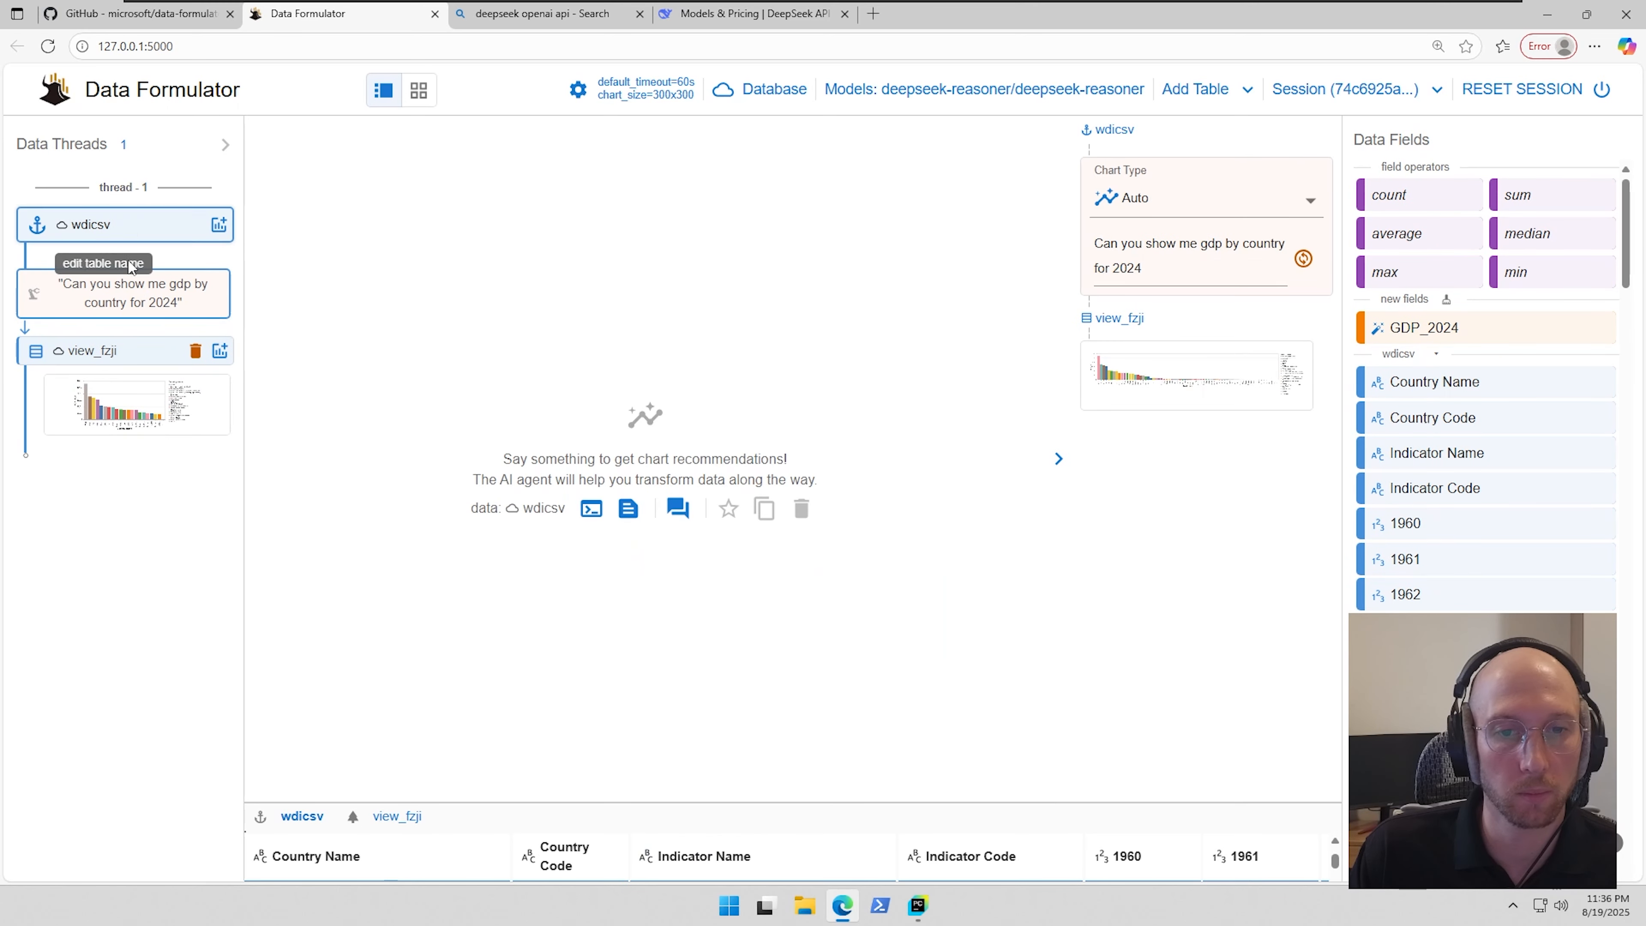
pyautogui.click(136, 403)
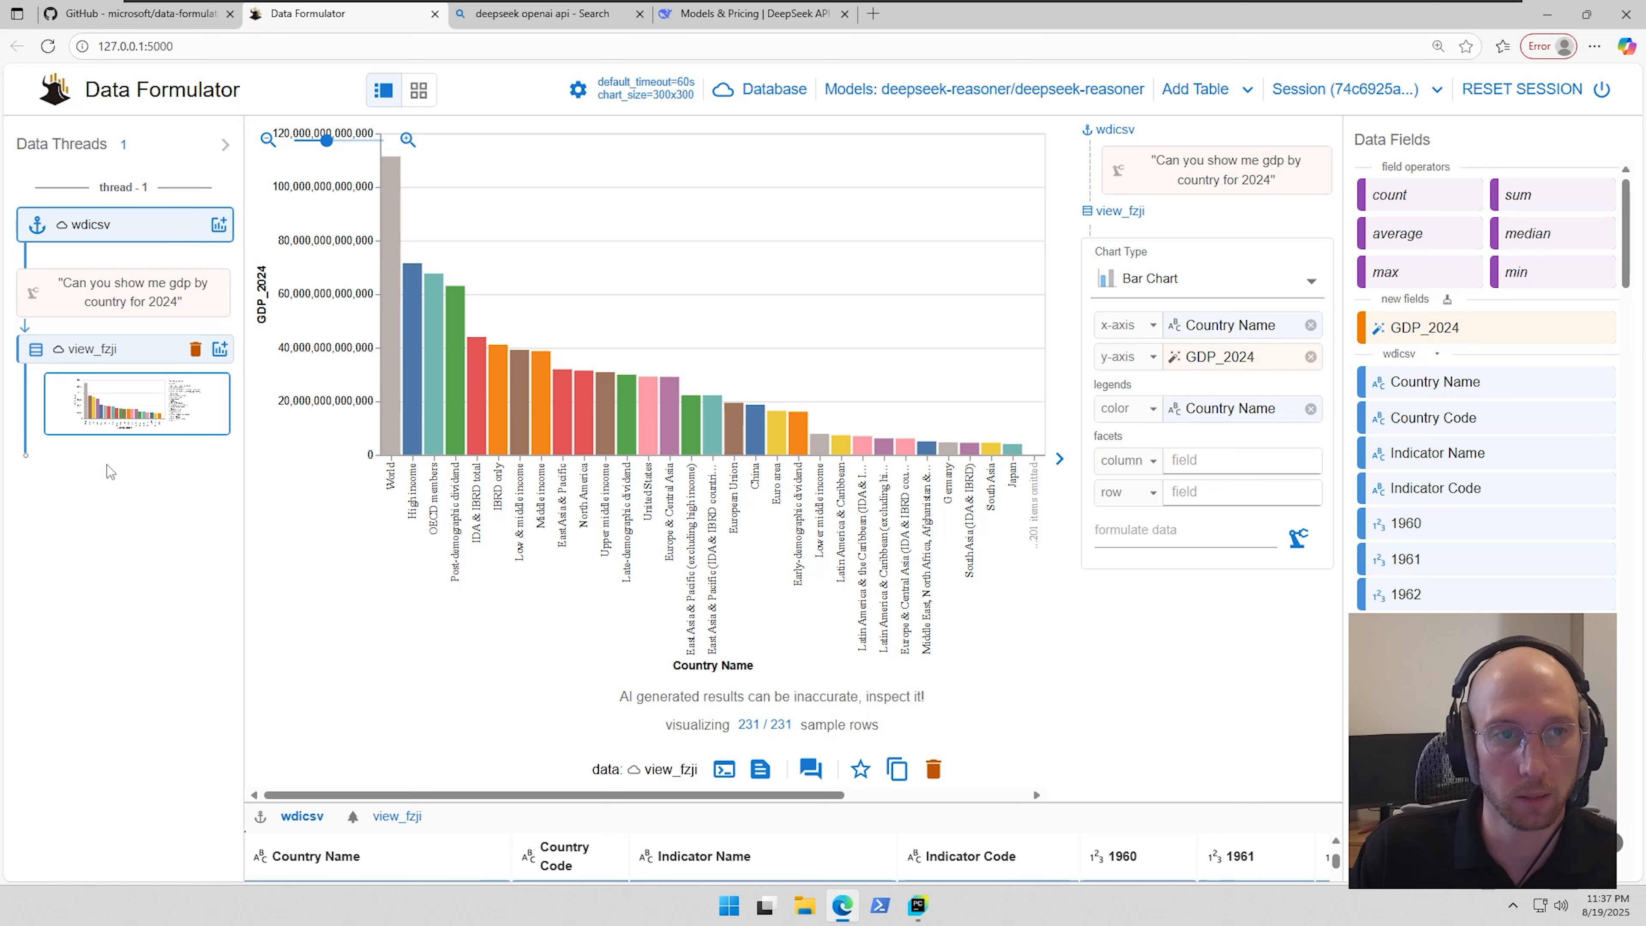
pyautogui.click(220, 349)
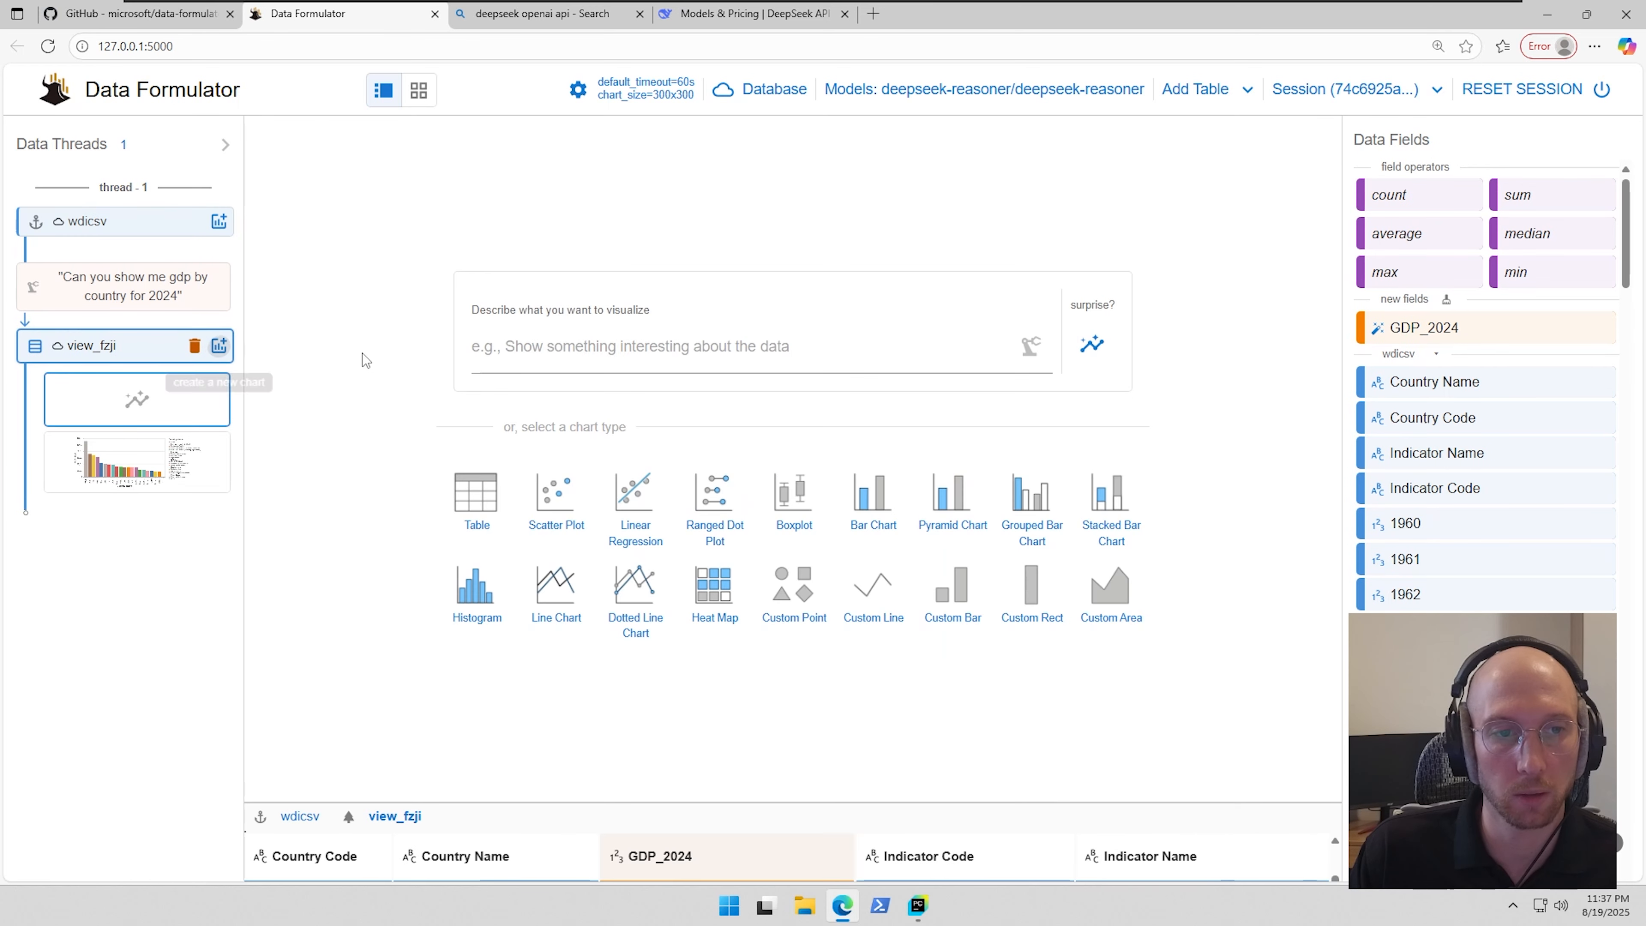
pyautogui.click(185, 447)
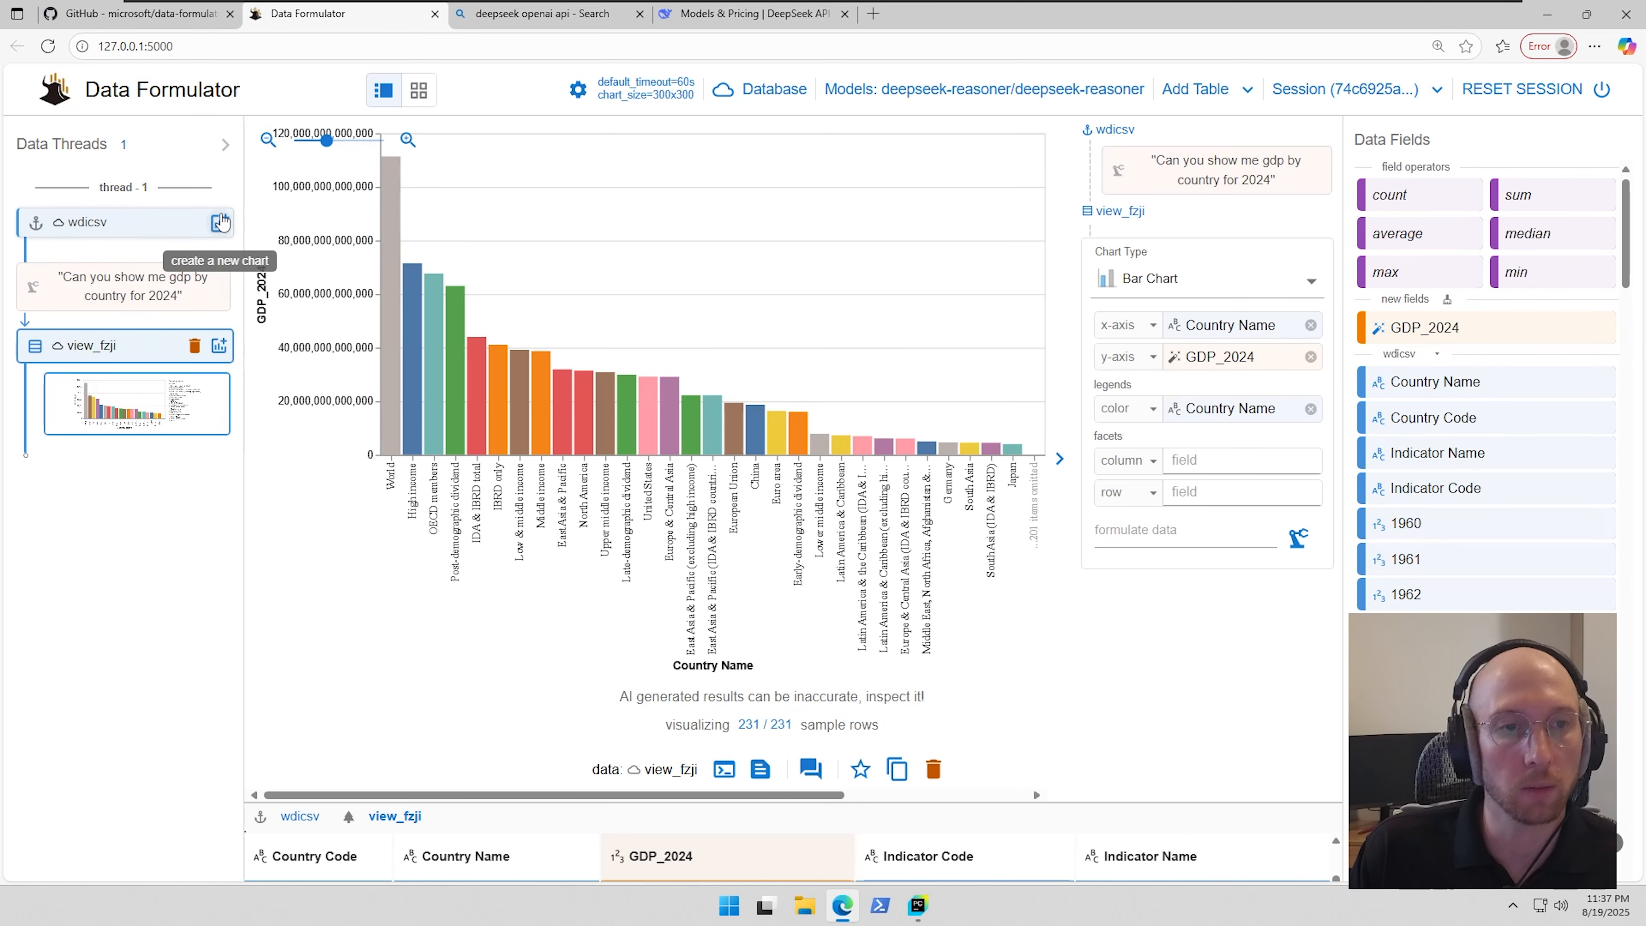
# - Generate a new chart from wdicsv with the description "Can you show me gdp growth for the United States over the past 10 years"
pyautogui.click(219, 221)
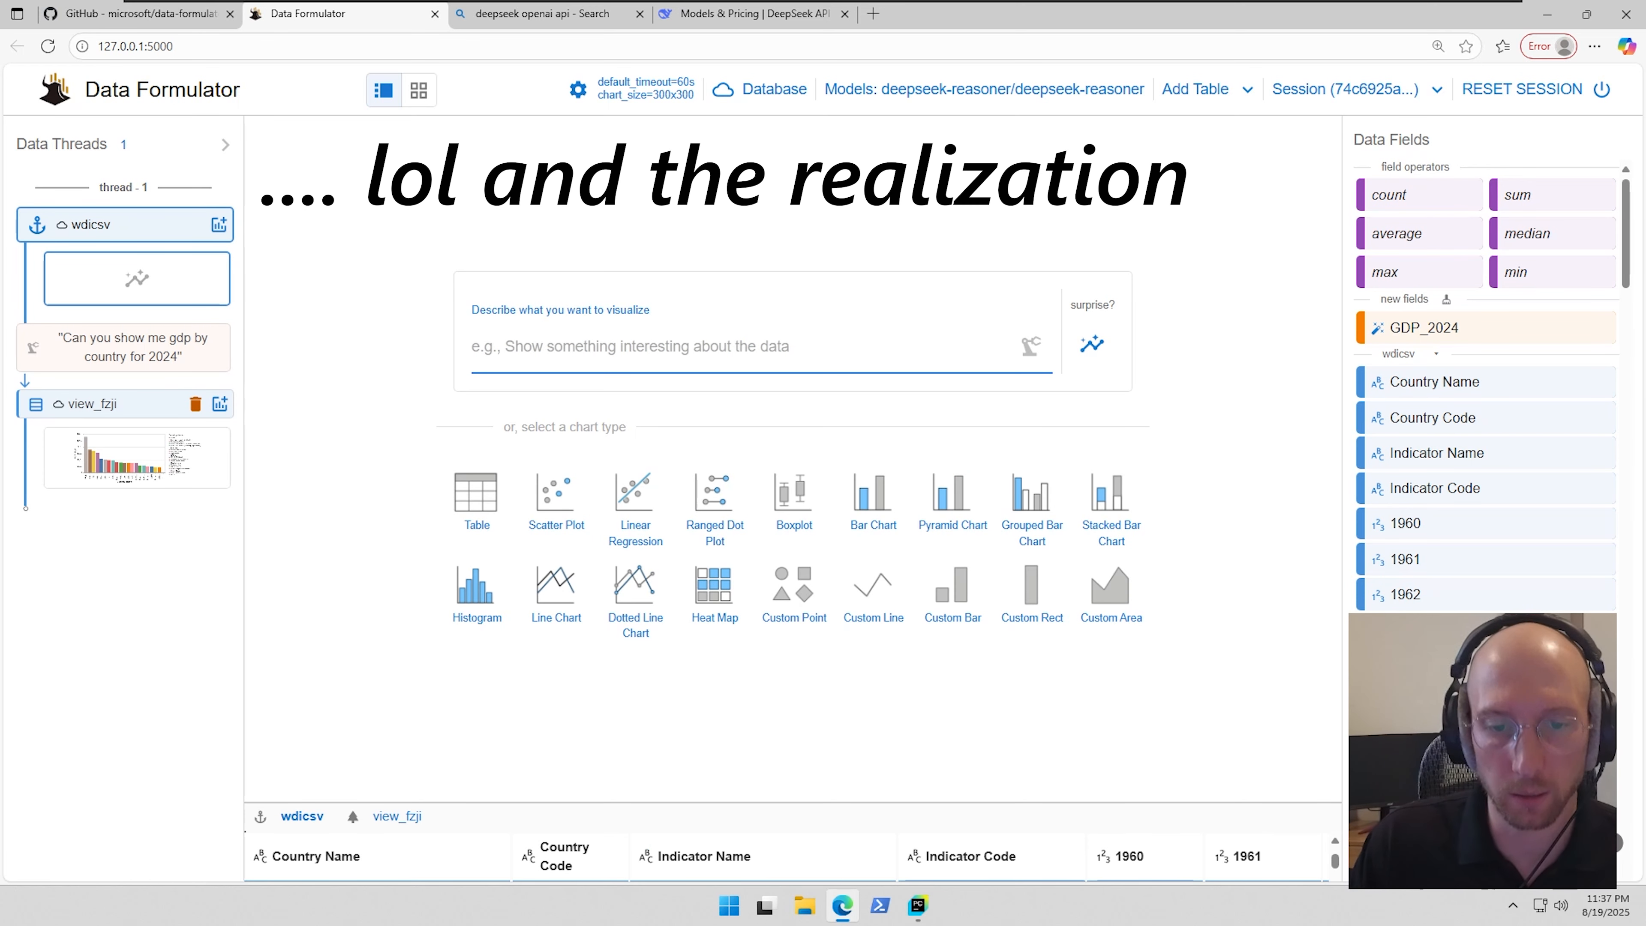
pyautogui.write('Can ')
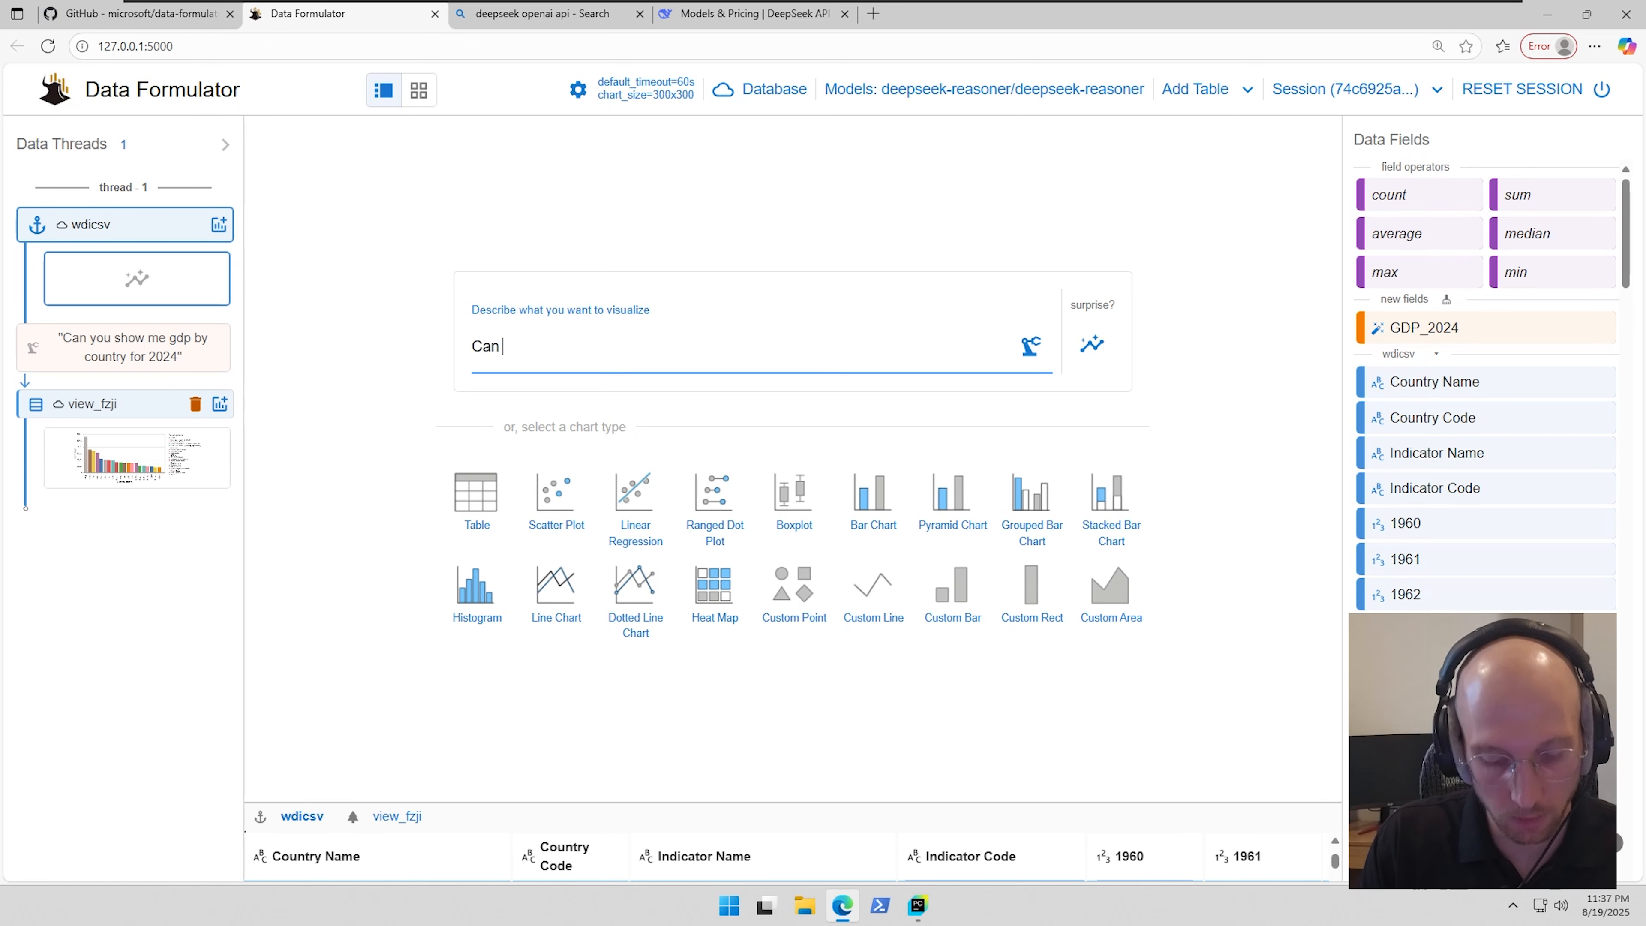
pyautogui.write('you show me gdp gr')
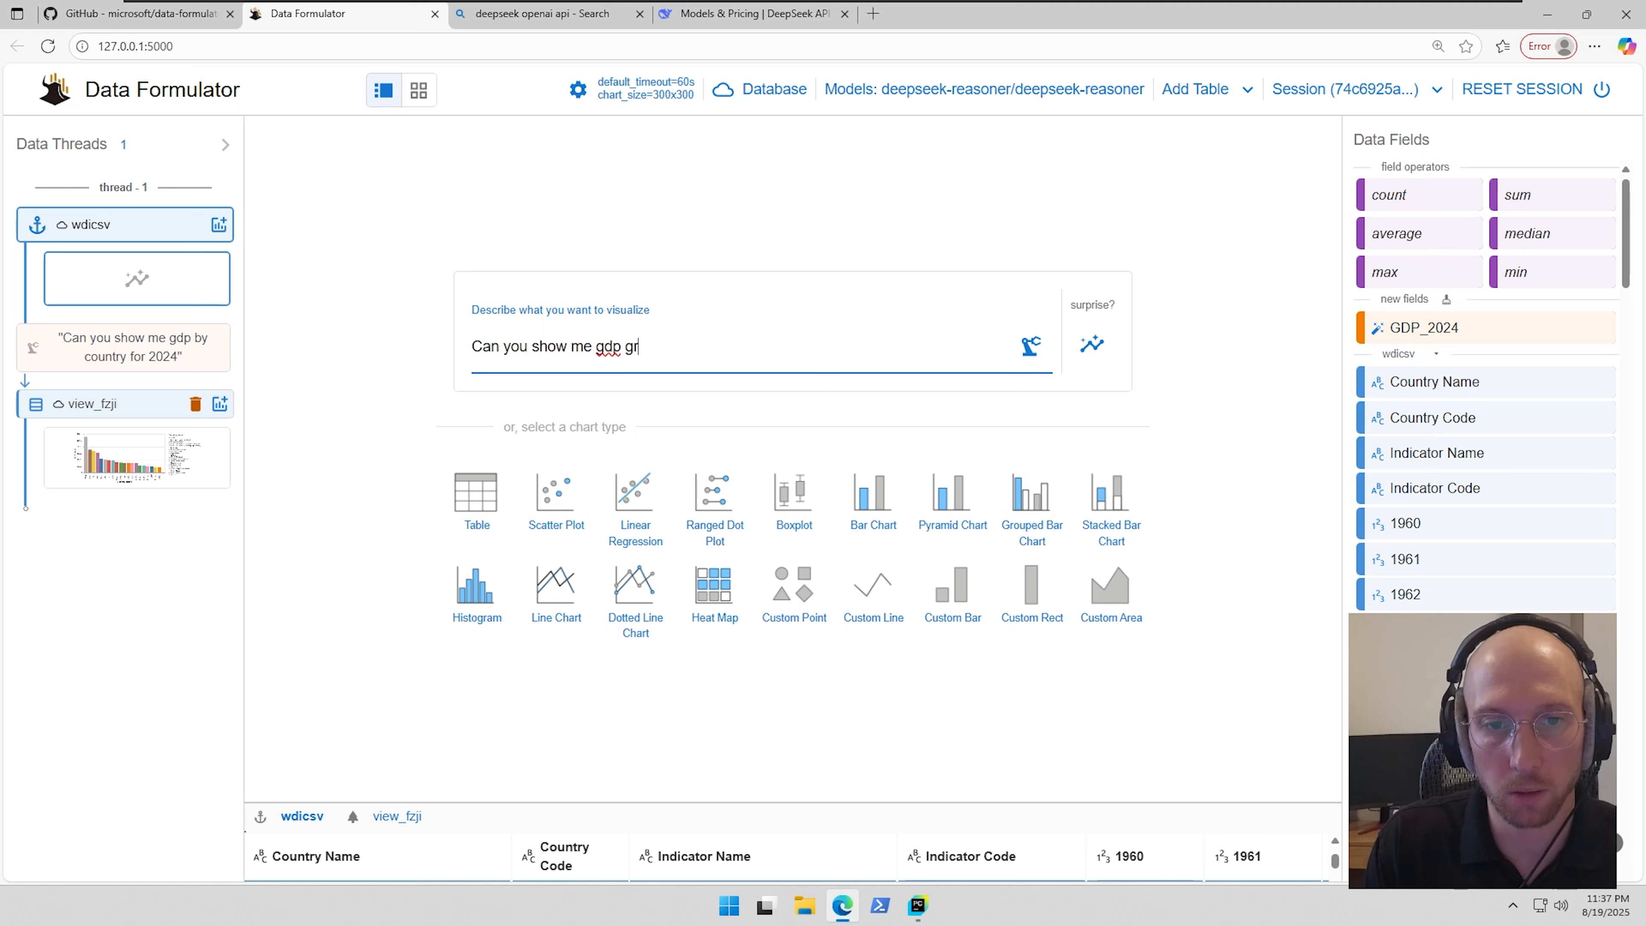
pyautogui.write('owth for t')
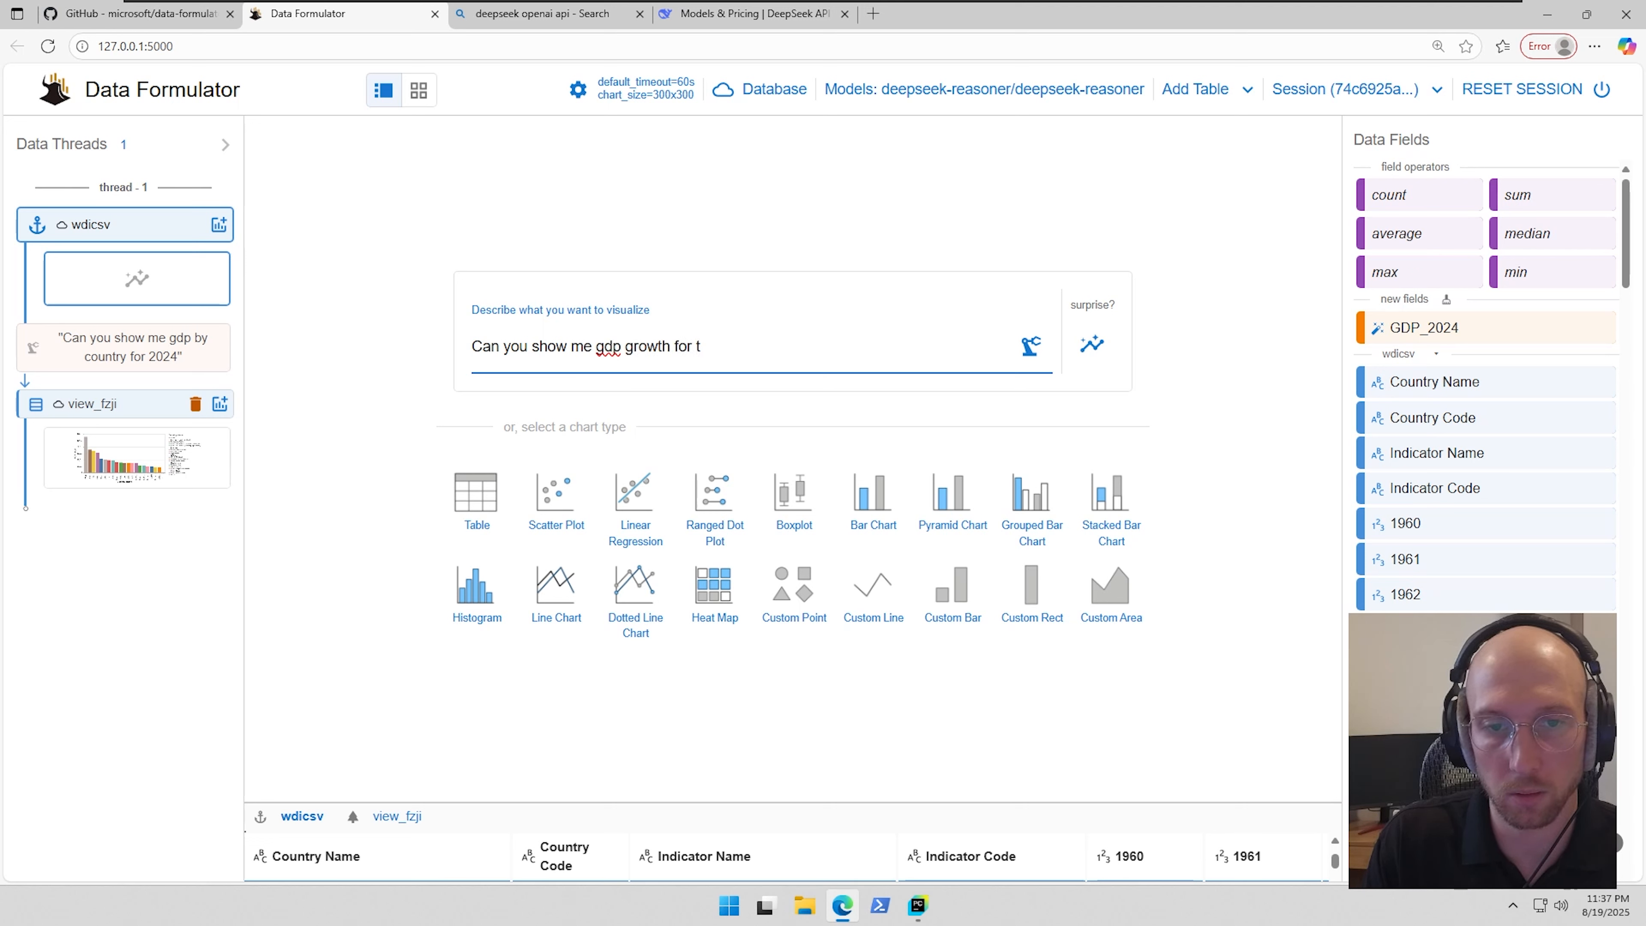
pyautogui.write('he United States over the past 10 years')
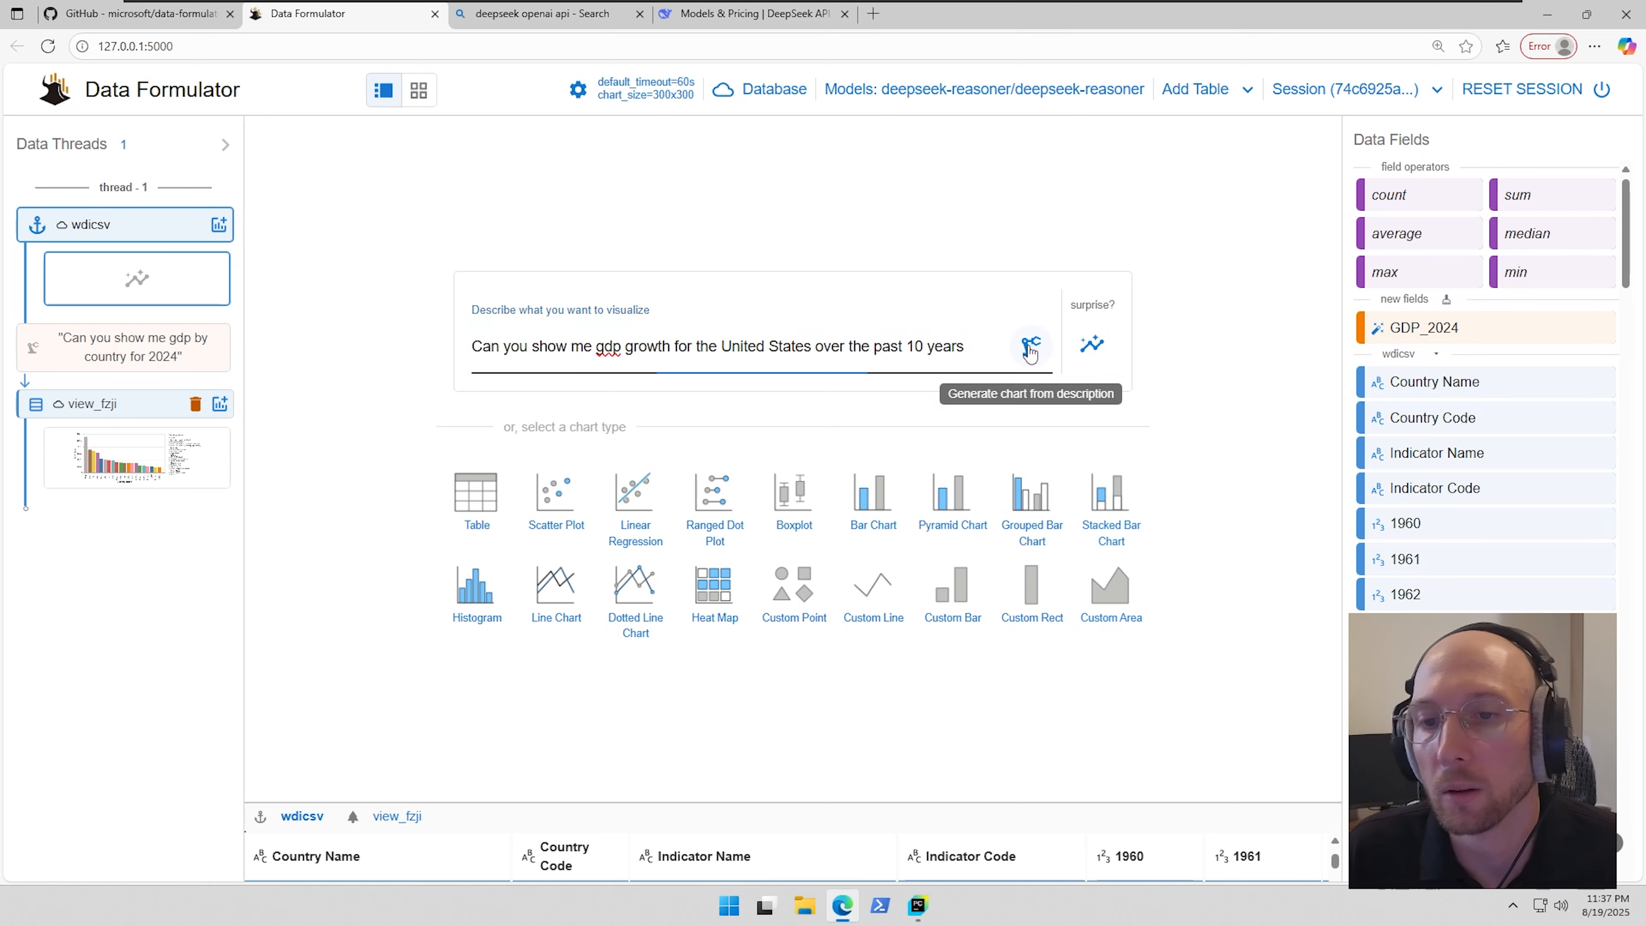
pyautogui.click(1030, 345)
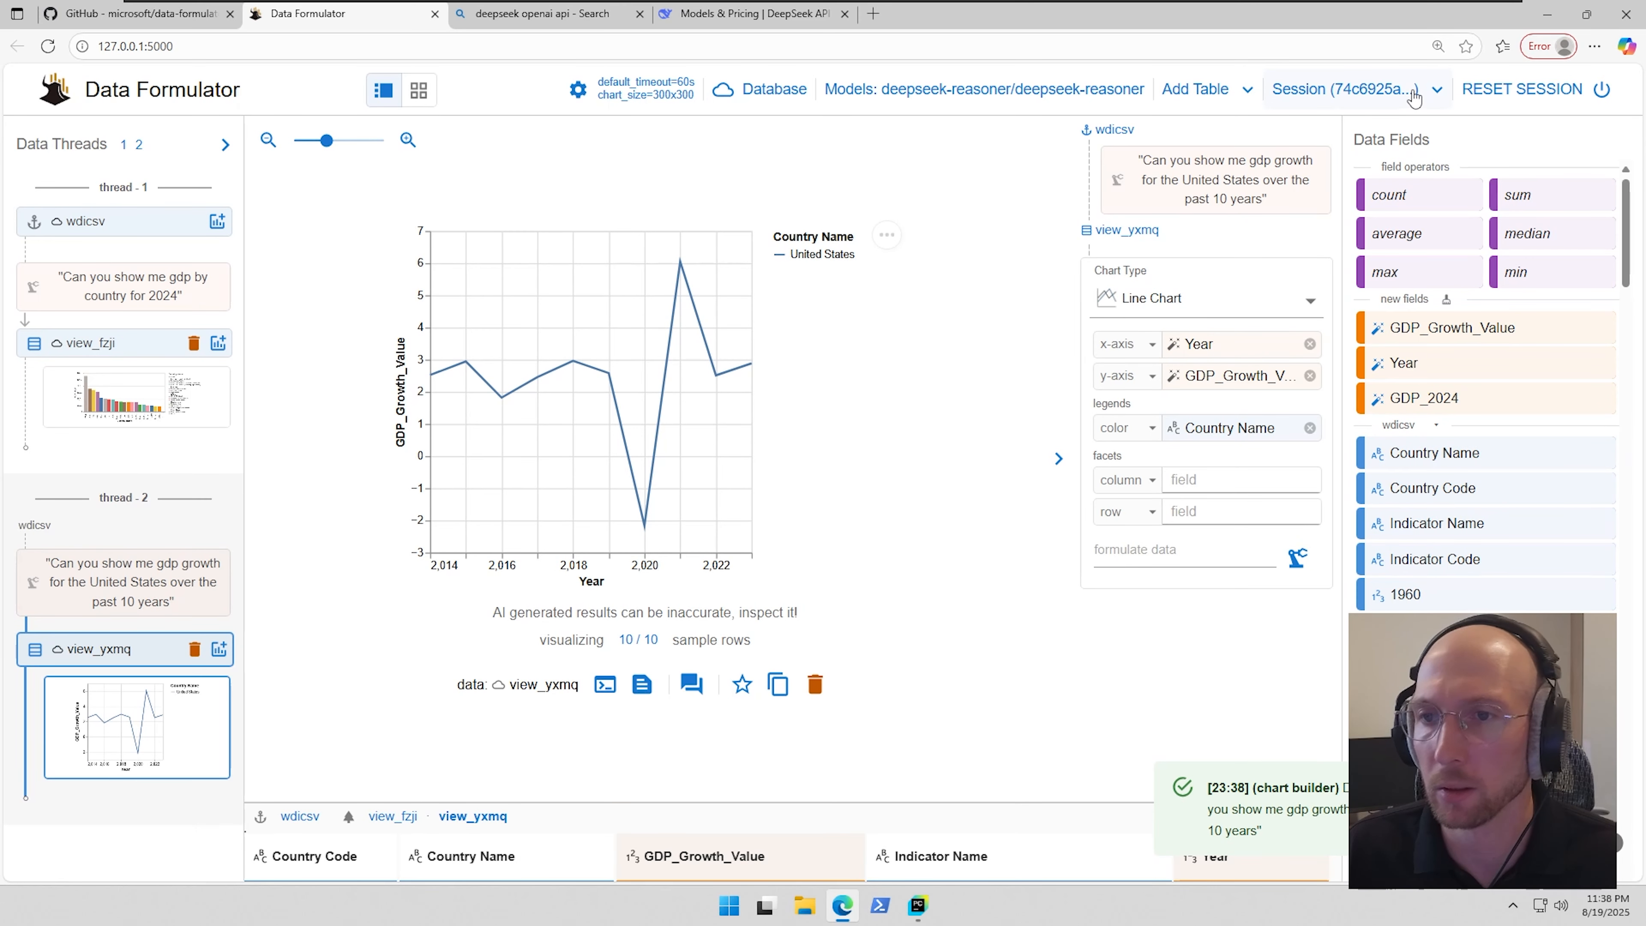
# - Check the session's export and import options, and look over the generated charts in grid view
pyautogui.click(1432, 99)
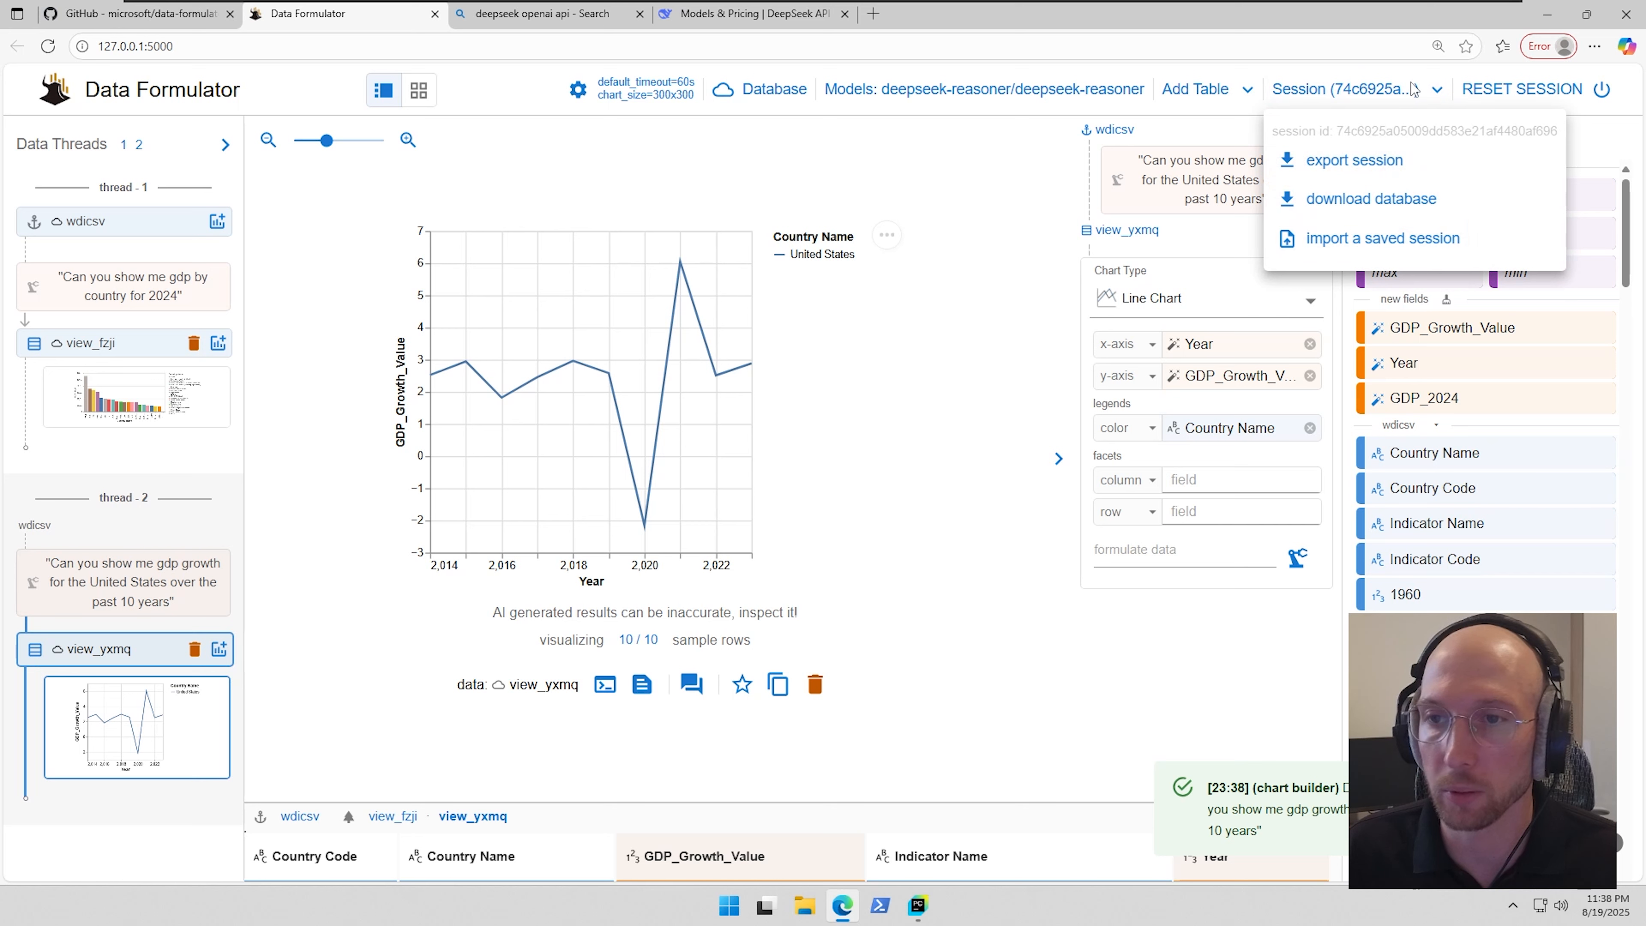
pyautogui.click(630, 117)
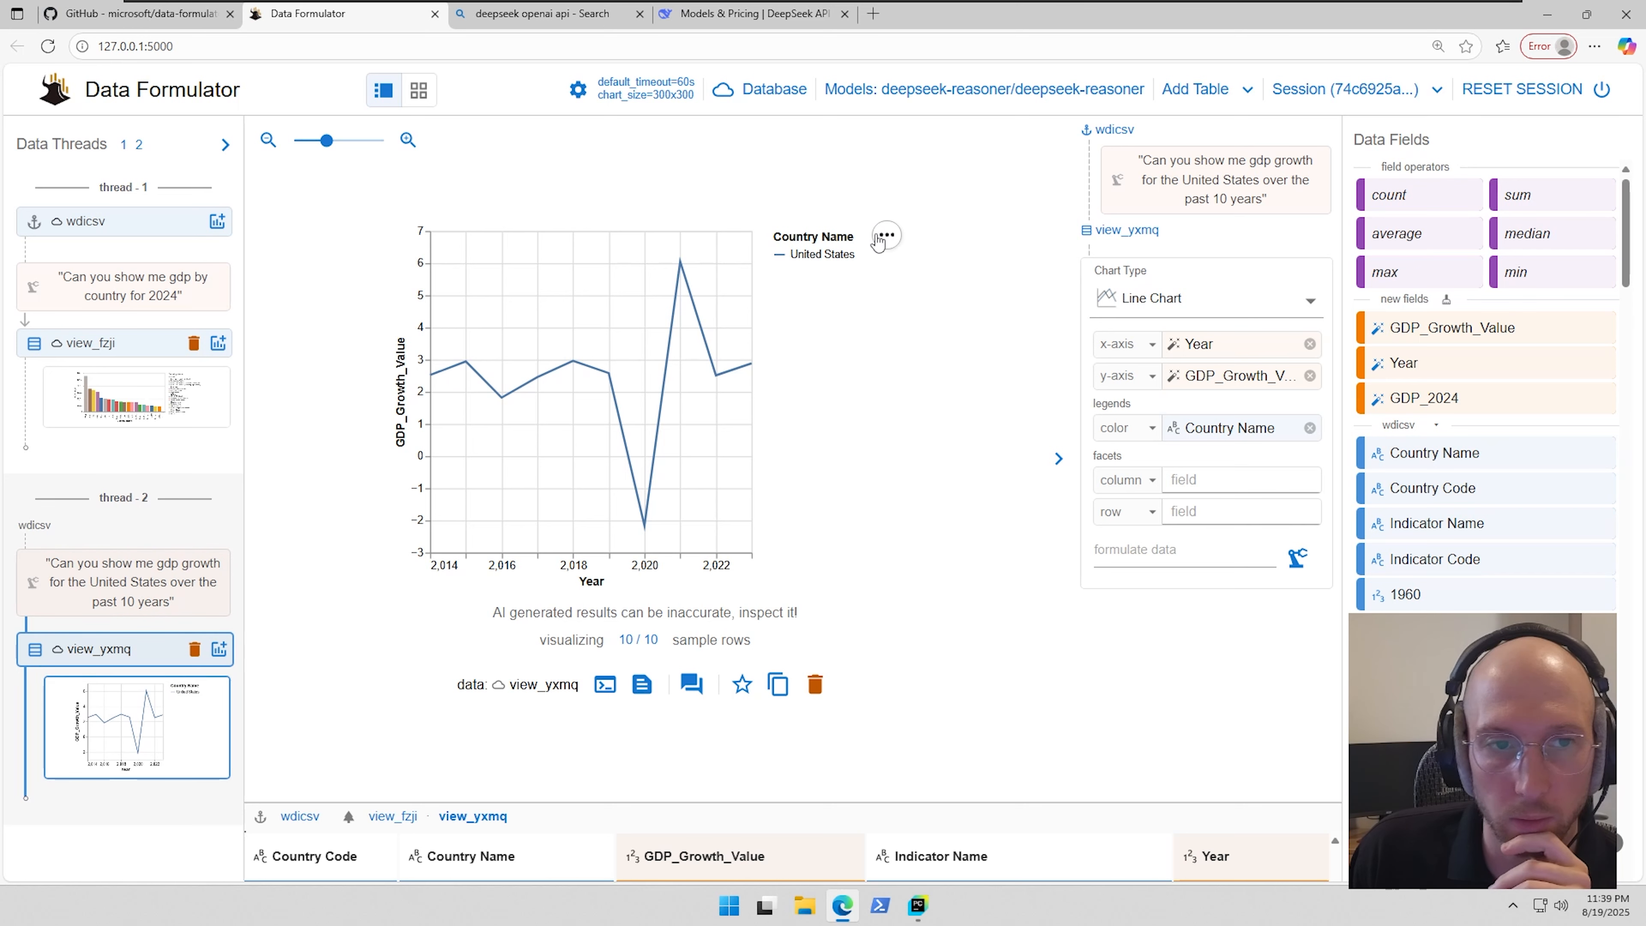
pyautogui.click(418, 91)
pyautogui.scroll(-5, 687, 324)
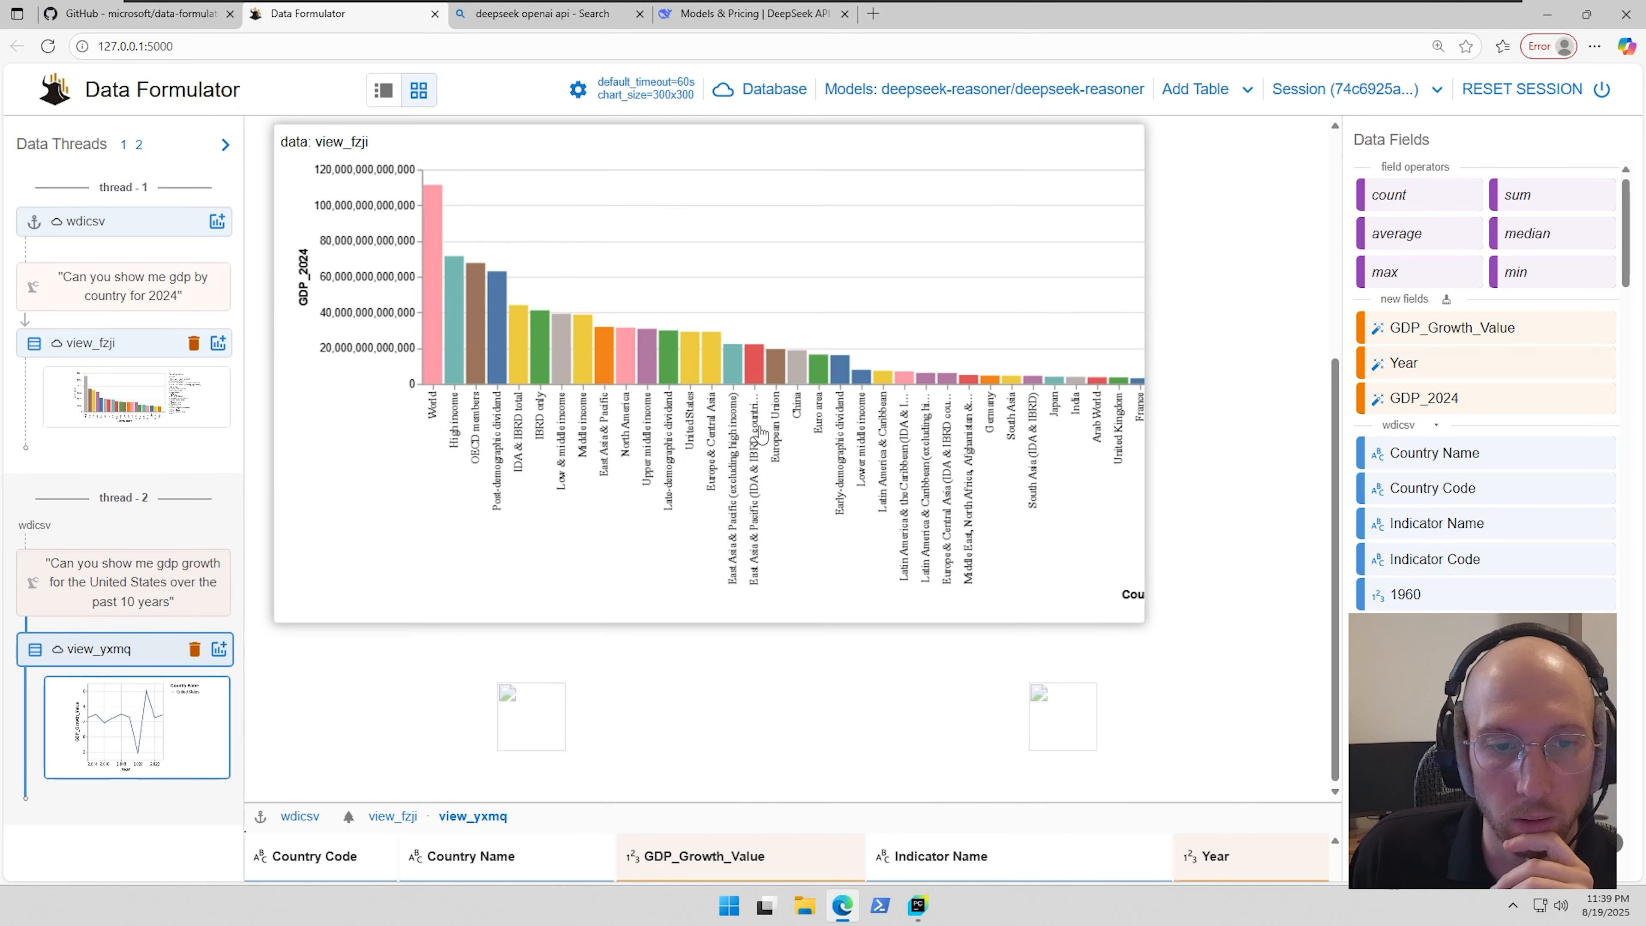
pyautogui.scroll(5, 569, 350)
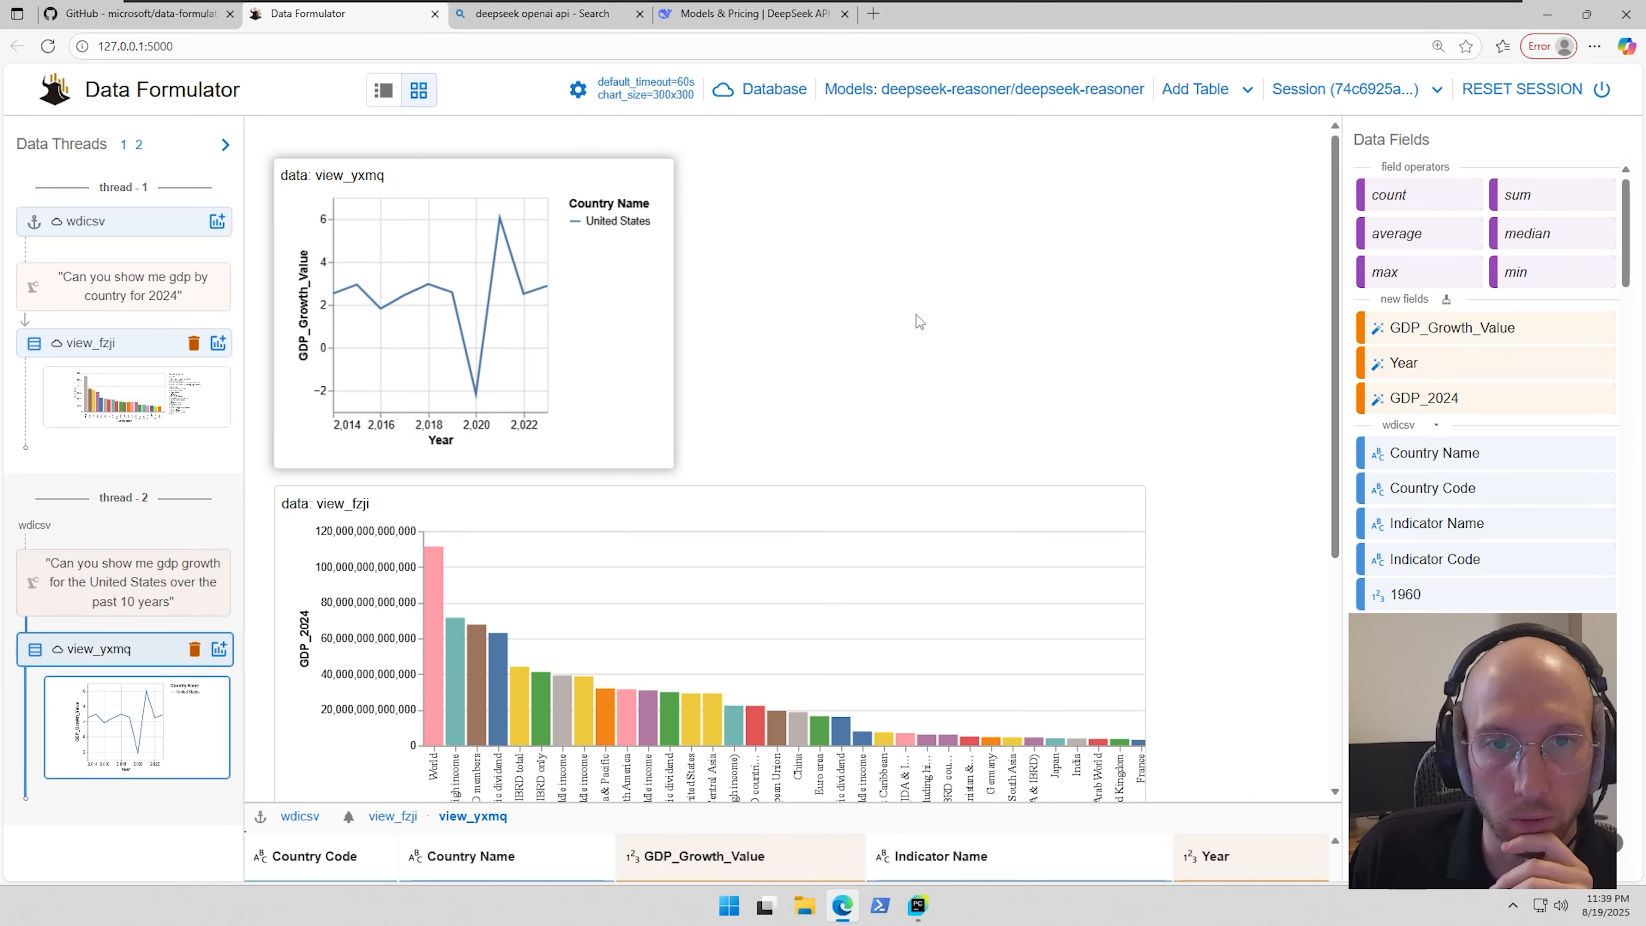
# - Look over the charts in grid view and open the United States GDP growth chart under view_yxmq
pyautogui.scroll(-5, 856, 376)
pyautogui.scroll(5, 907, 577)
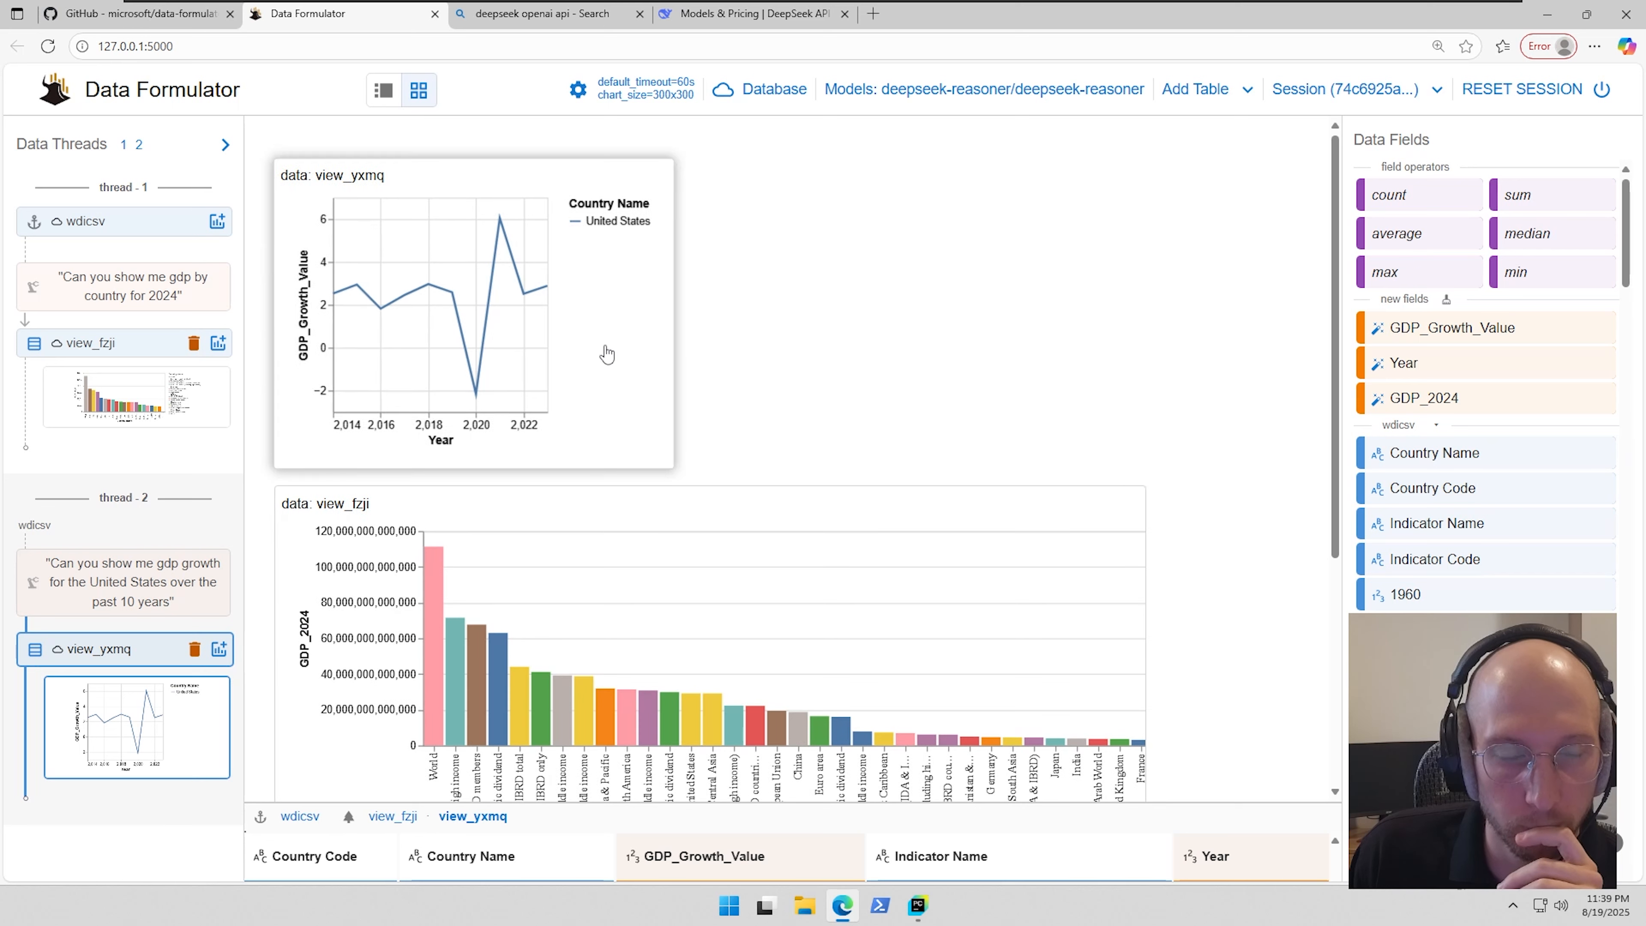
pyautogui.click(159, 733)
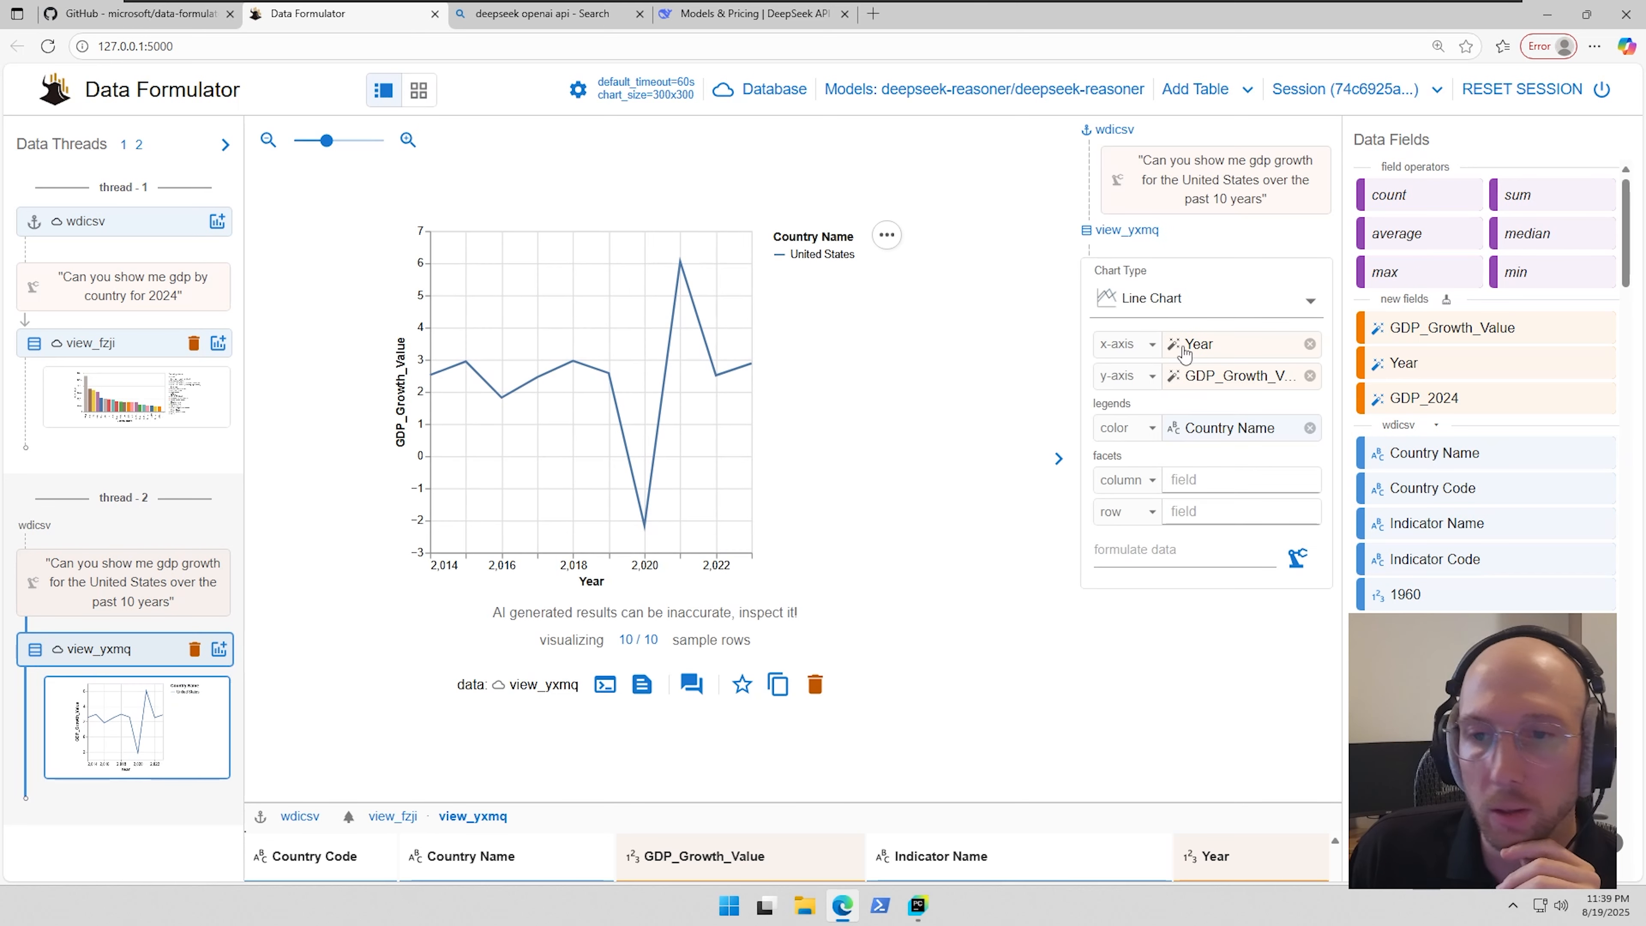
# - Try the Linear Regression chart type on the GDP growth chart and switch it back to Line Chart
pyautogui.click(1270, 299)
pyautogui.click(1199, 347)
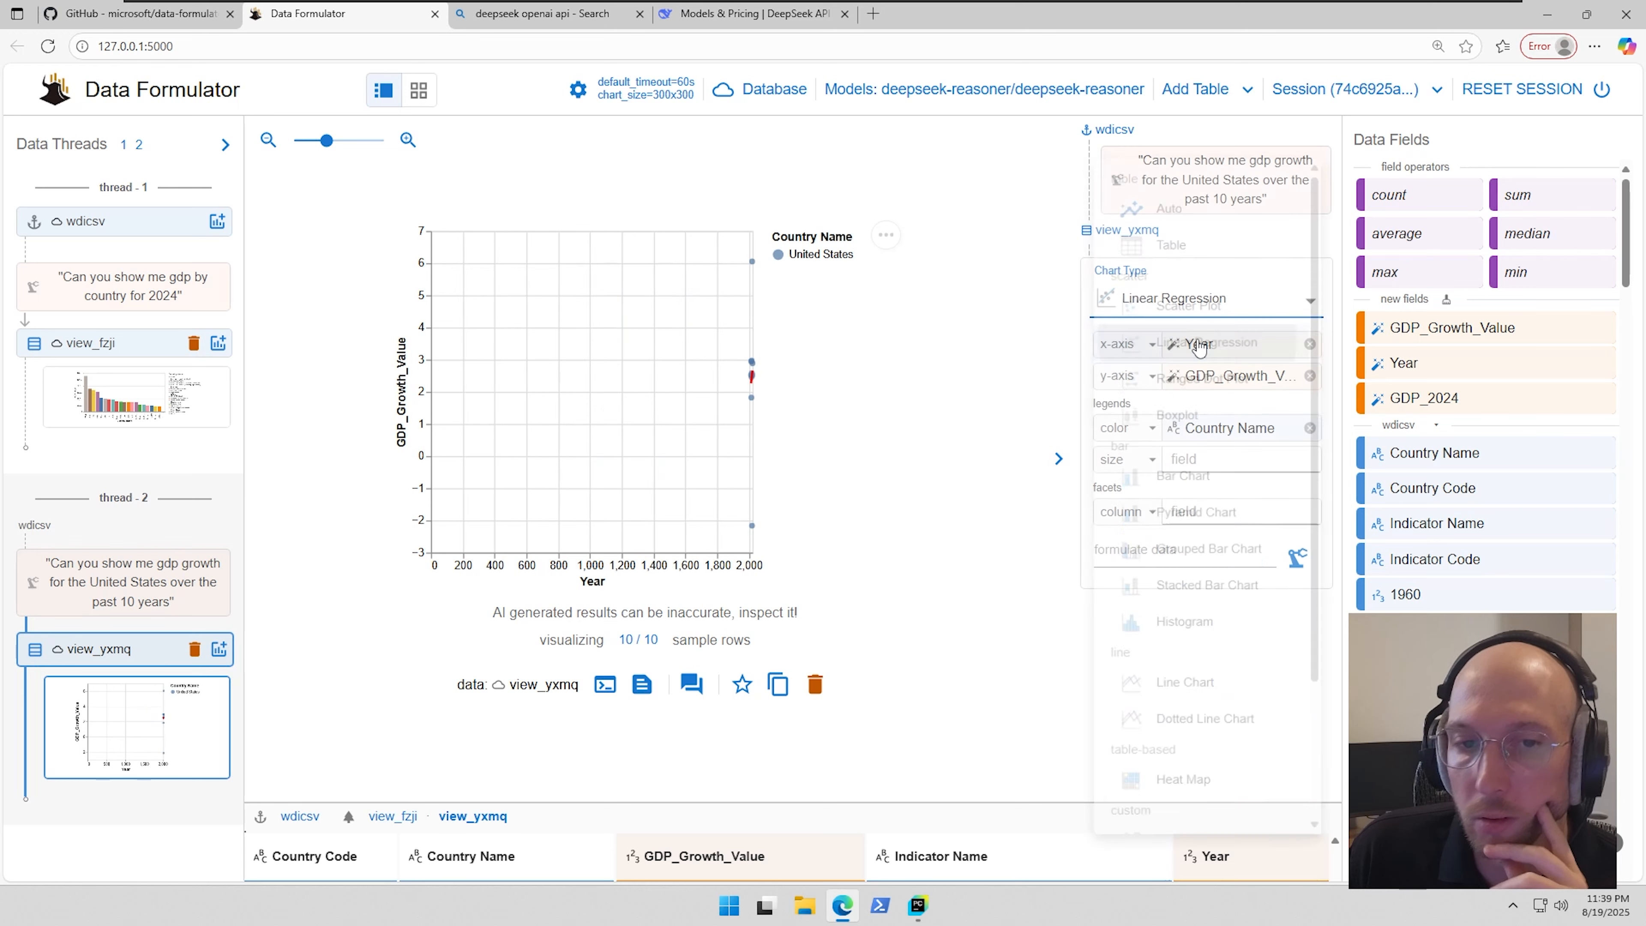
pyautogui.click(1169, 305)
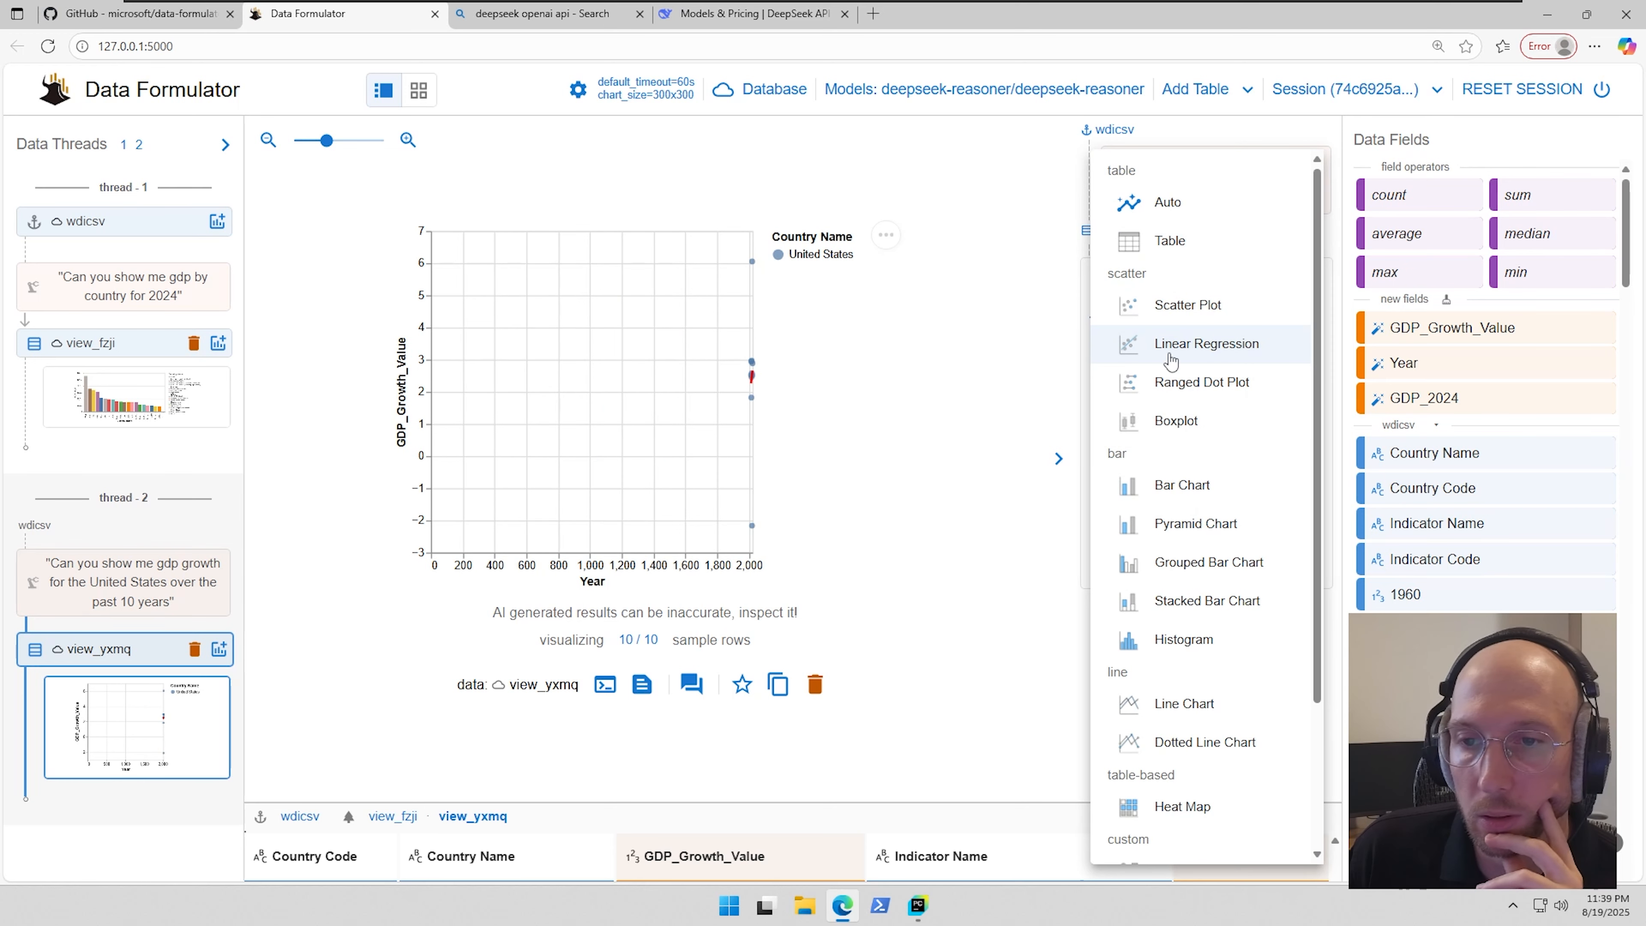
pyautogui.click(1184, 704)
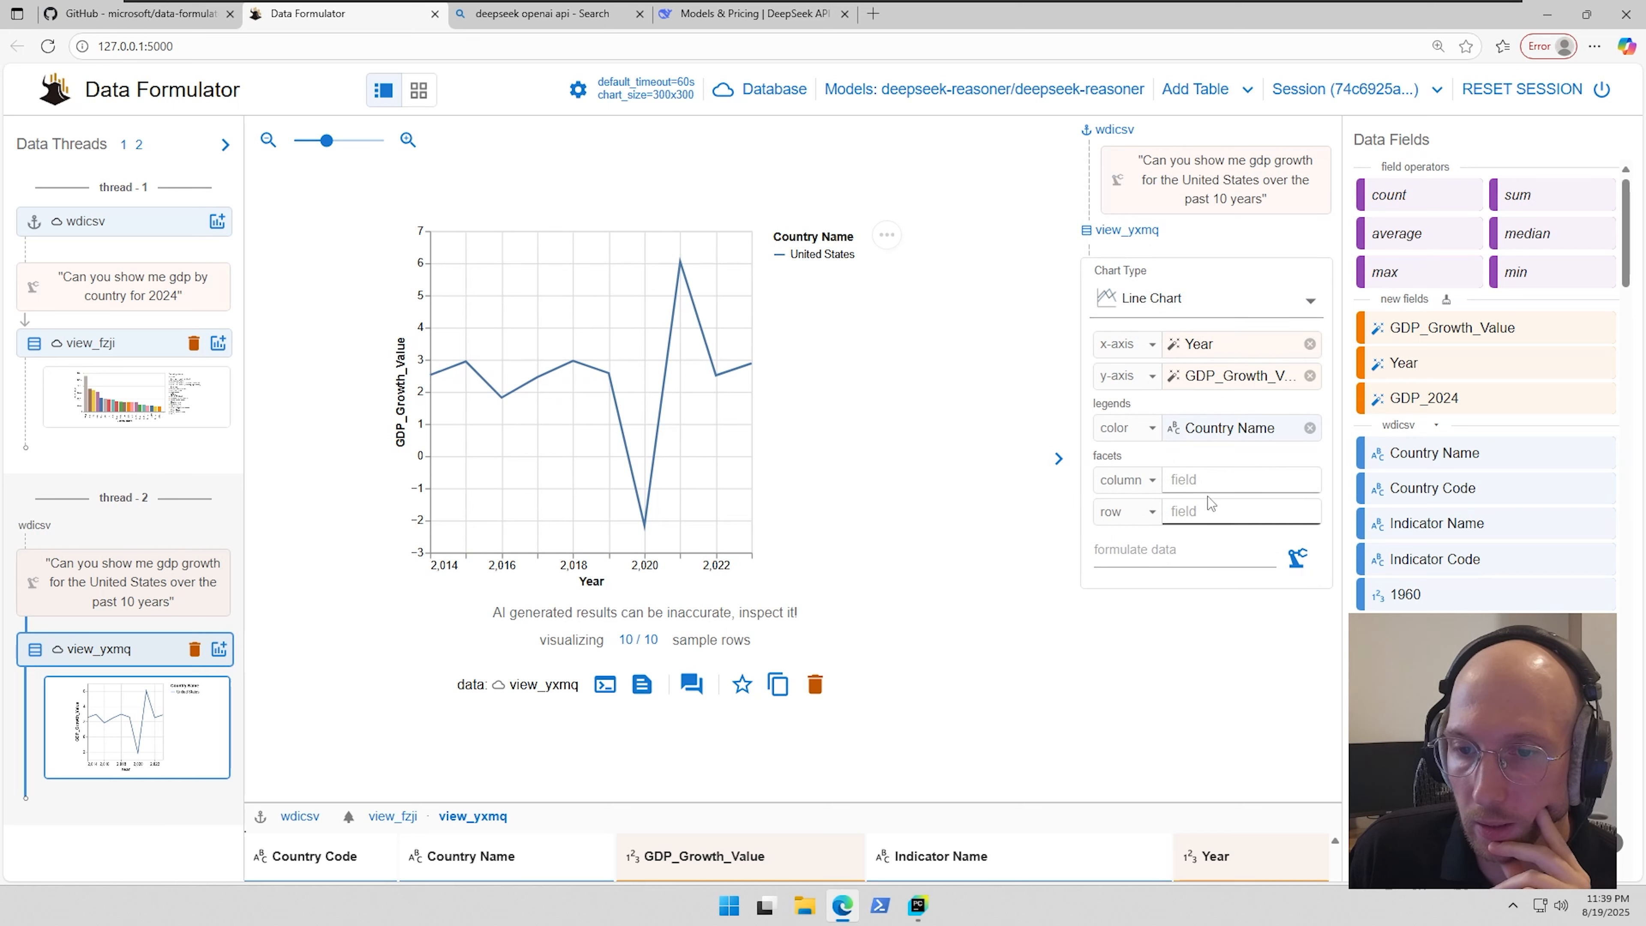
# - Submit the request "Can you add a linear regression line to the chart" for the view_yxmq line chart
pyautogui.click(1231, 480)
pyautogui.click(1140, 549)
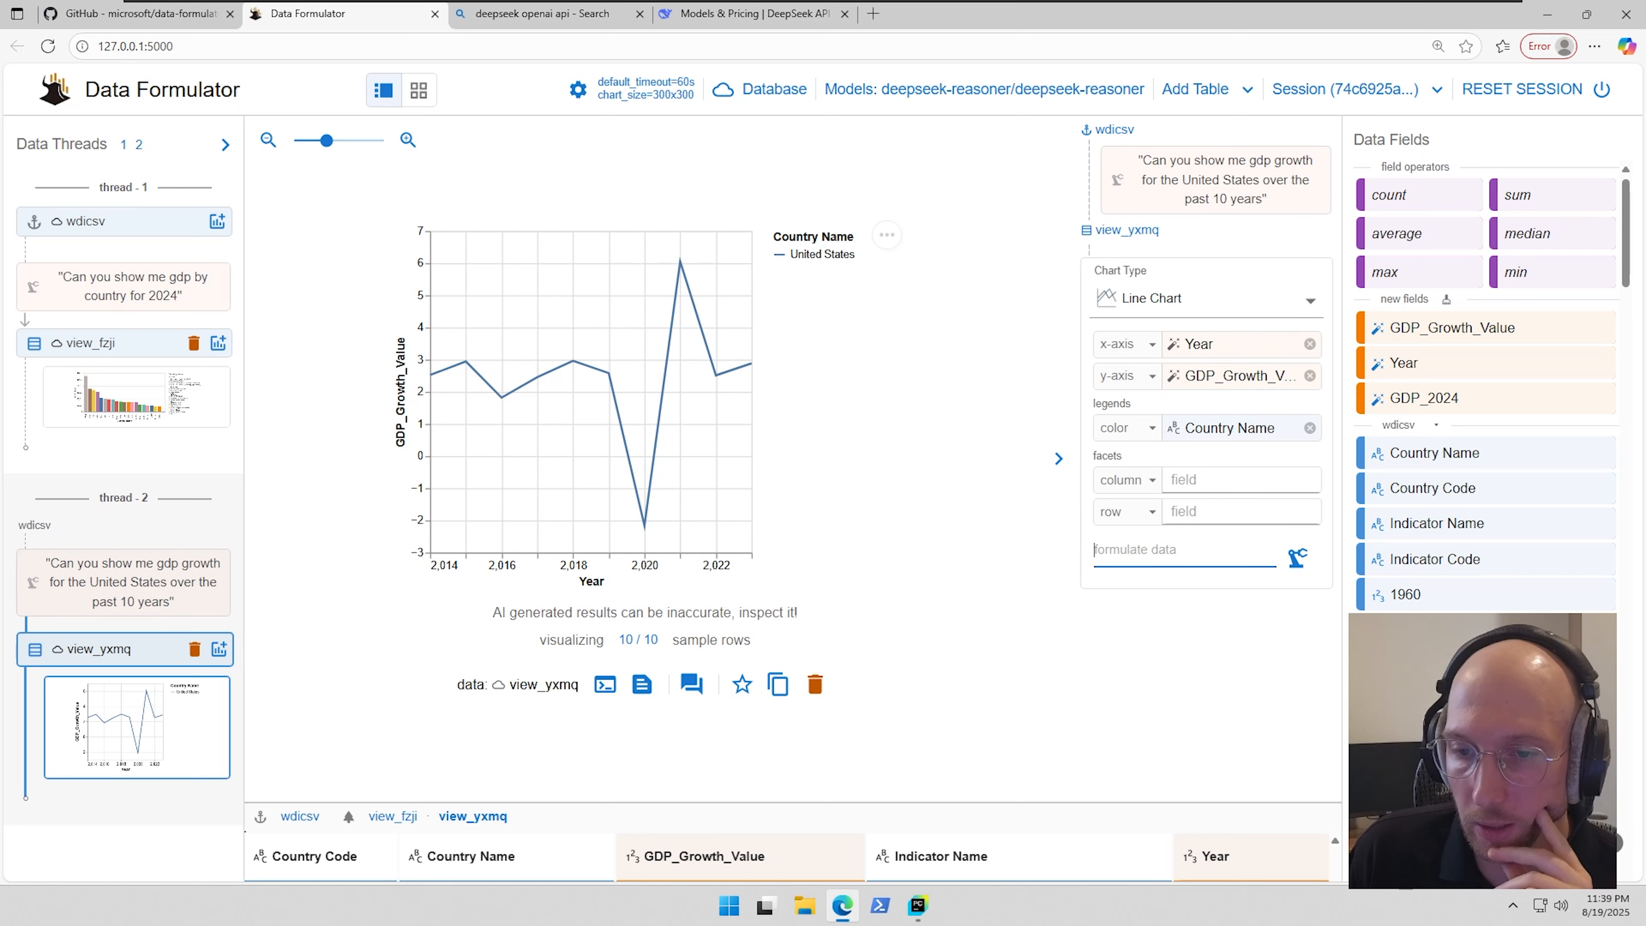
pyautogui.write('Can you add a linear regression line to the chart')
pyautogui.click(1297, 563)
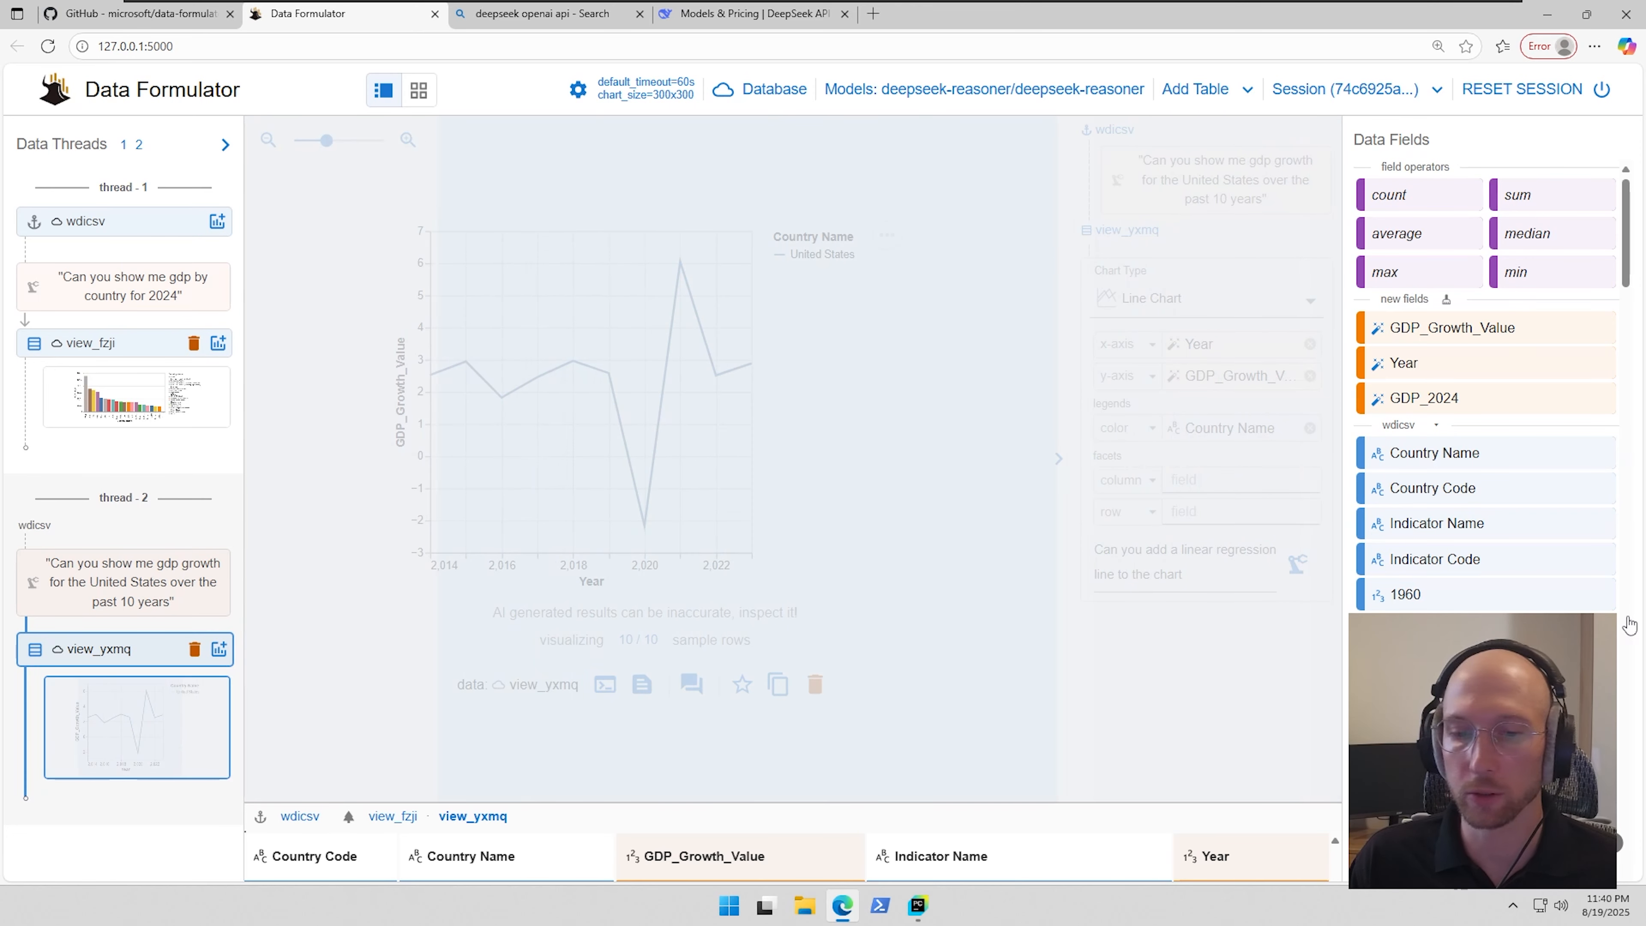
# - Check the CPU and memory use of the Microsoft Edge and PyCharm processes in Task Manager, and close it
pyautogui.rightClick(1138, 899)
pyautogui.click(1258, 841)
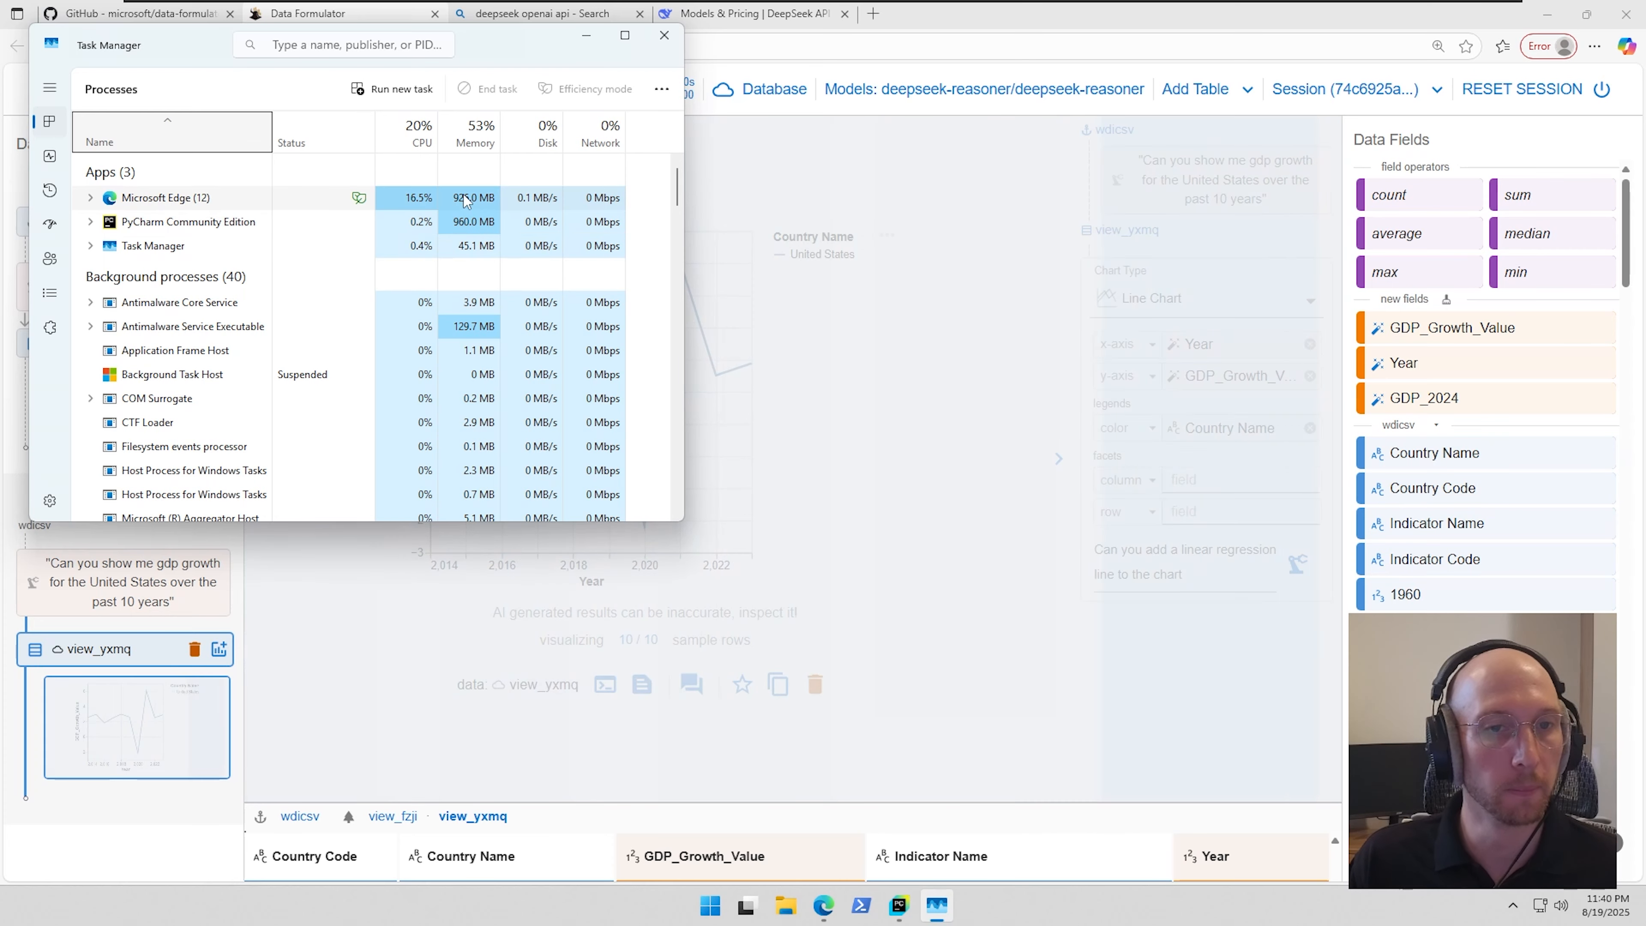
pyautogui.click(91, 197)
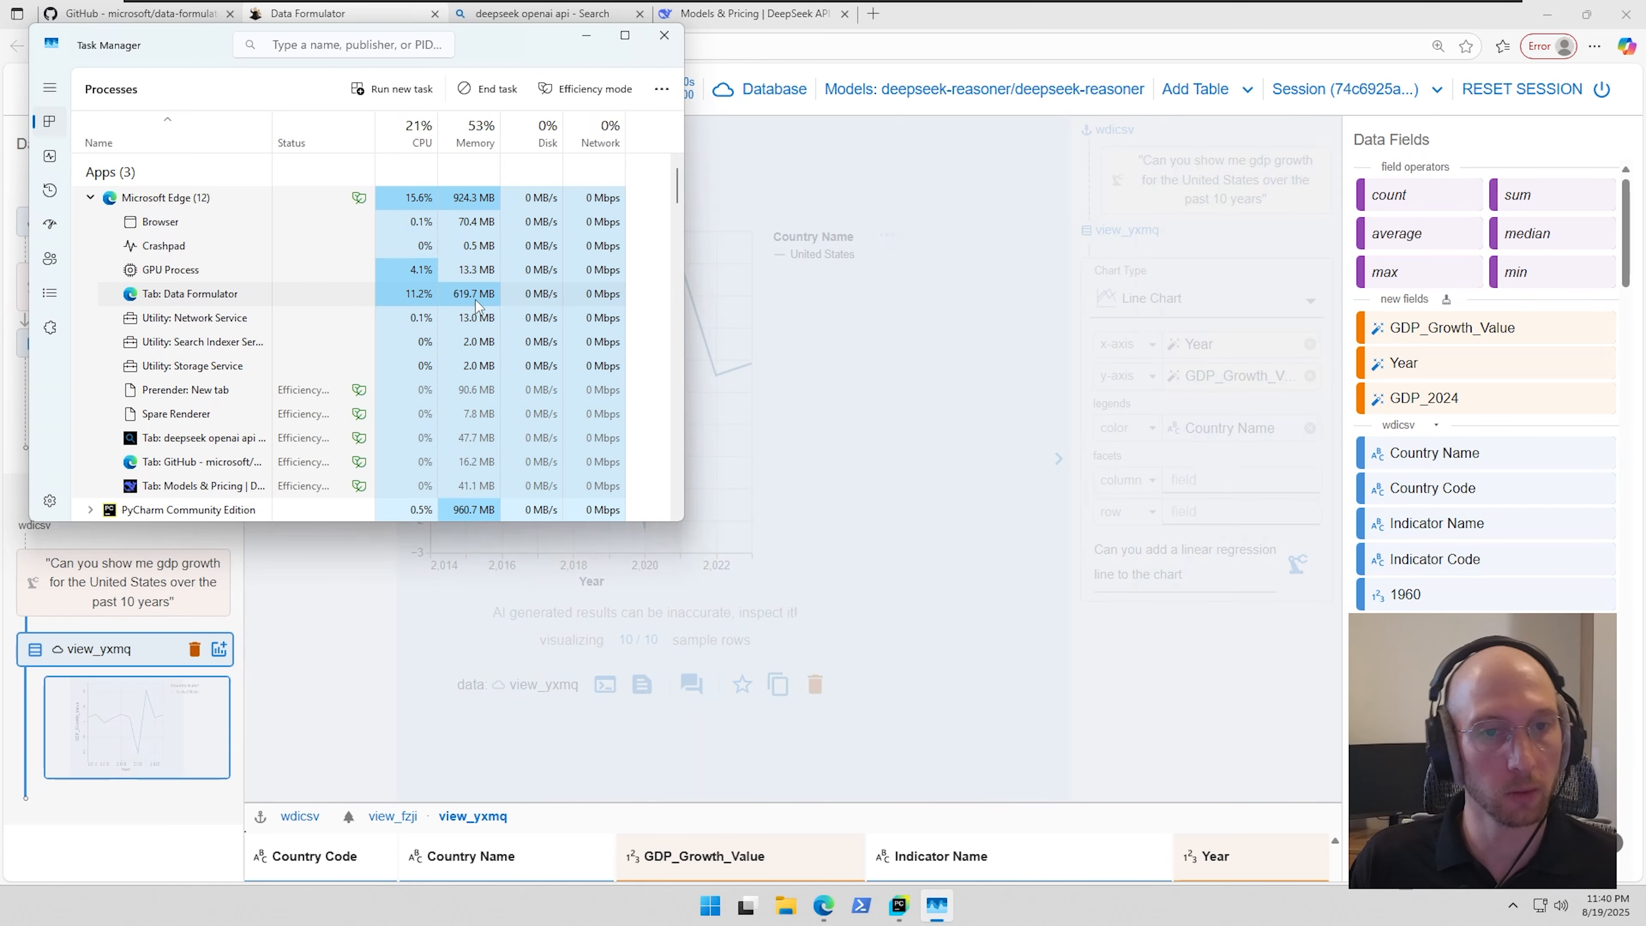
pyautogui.click(91, 197)
pyautogui.click(96, 222)
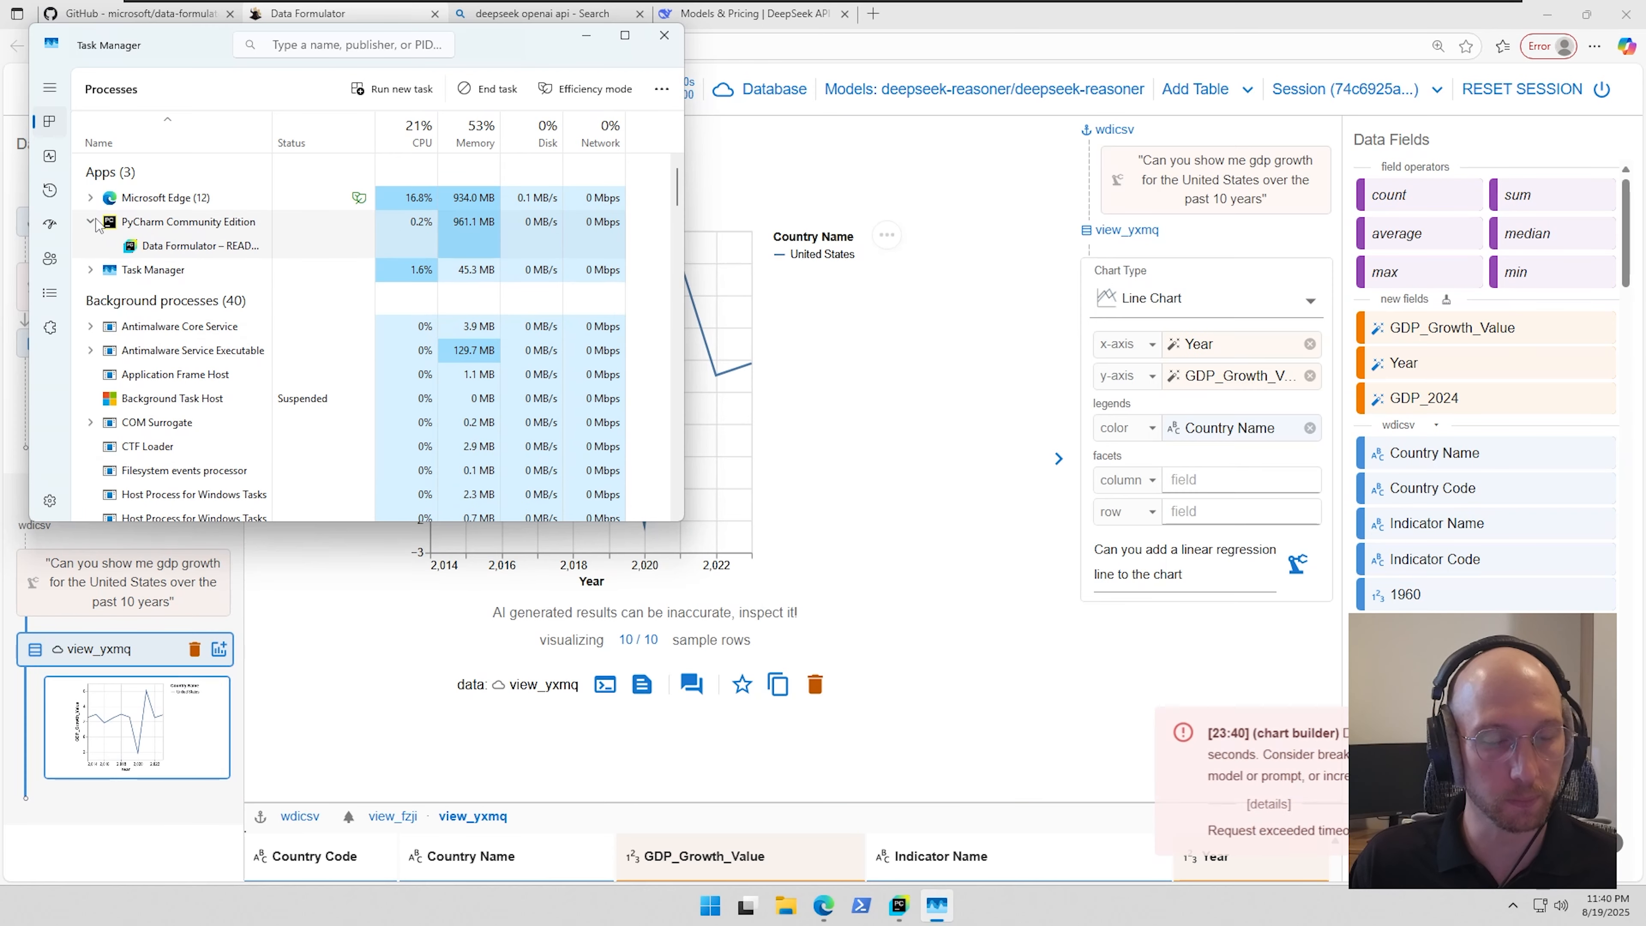
pyautogui.click(96, 221)
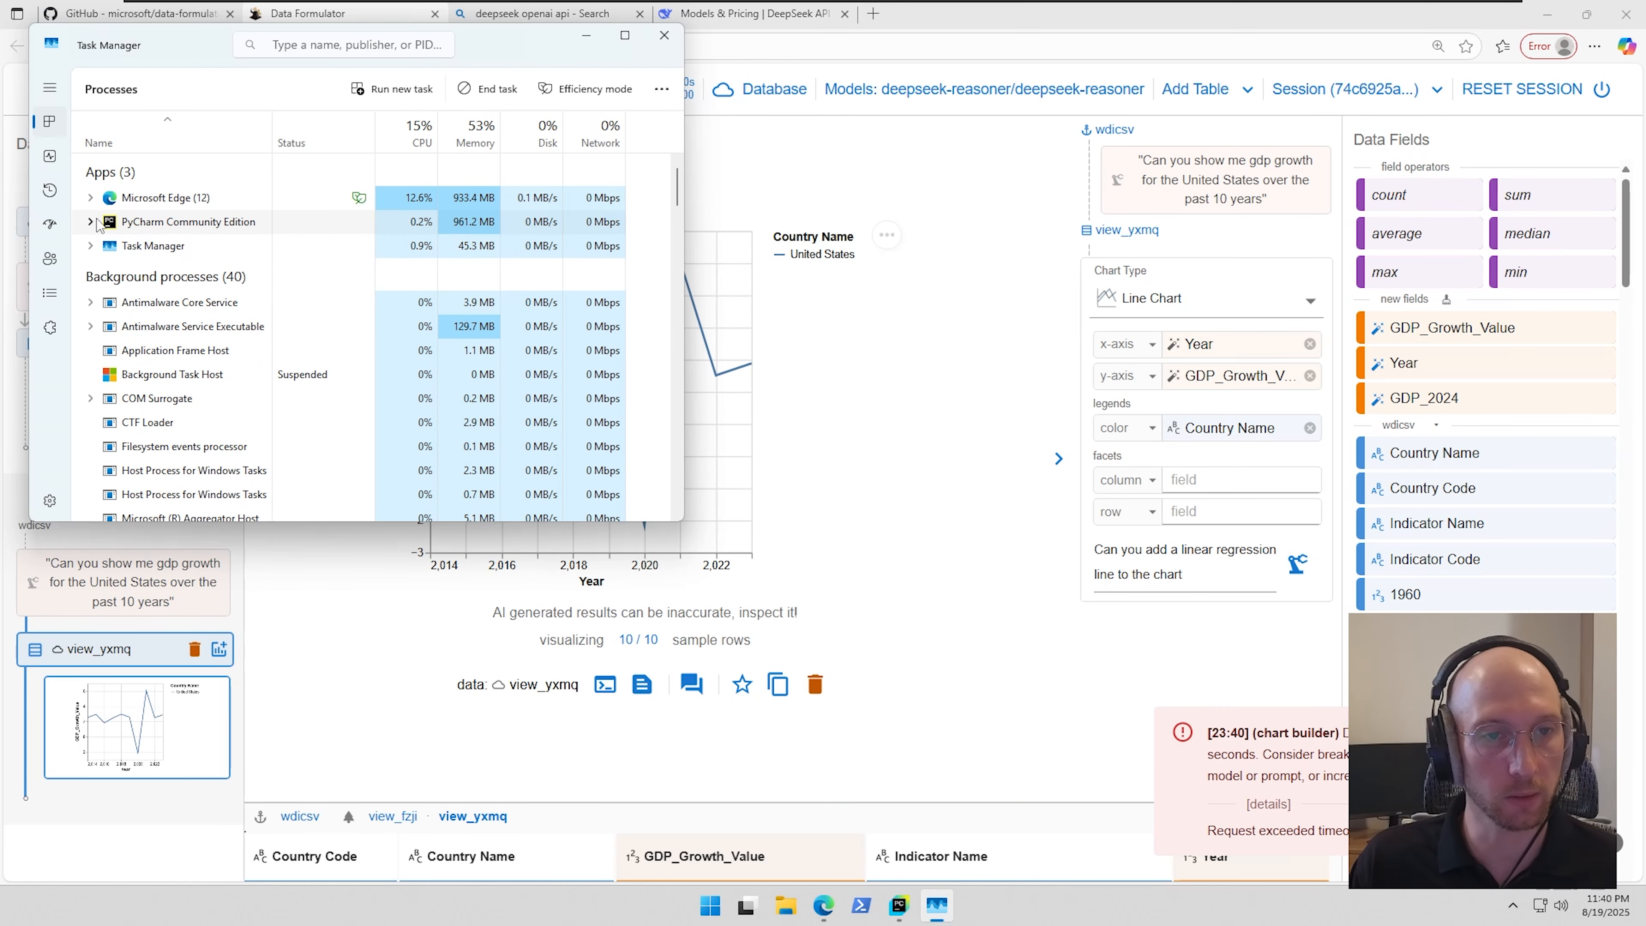
pyautogui.click(664, 41)
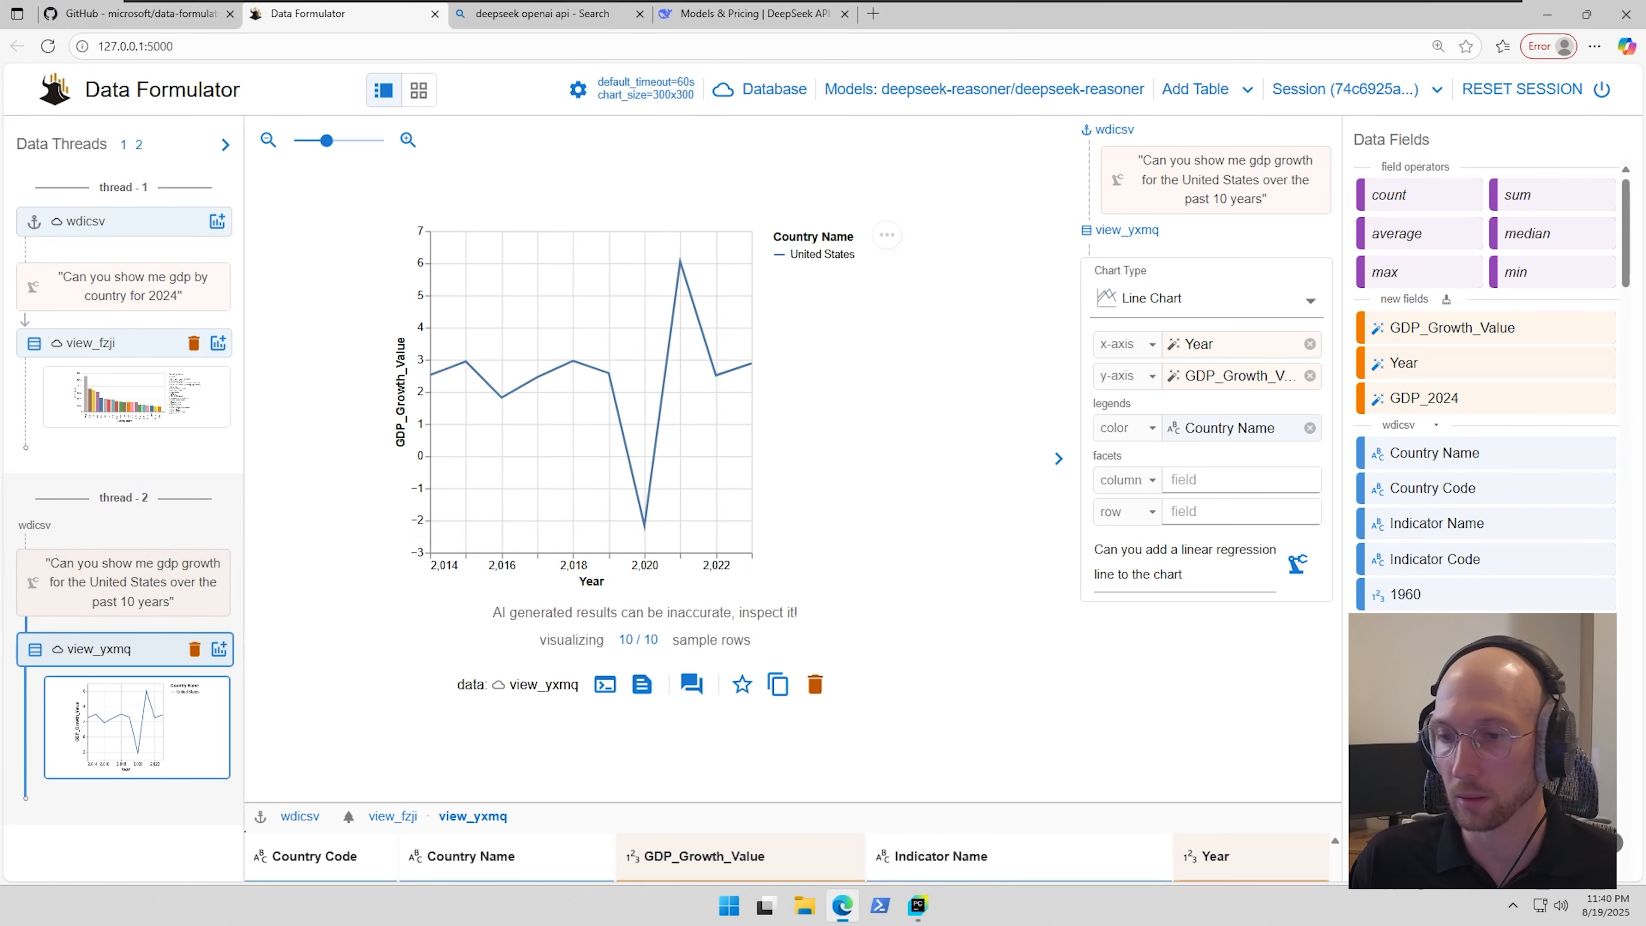
# - Clear the linear regression request and start a surprise visualization in a new chart based on wdicsv
pyautogui.moveTo(1183, 574); pyautogui.dragTo(1095, 549)
pyautogui.press('BackSpace')
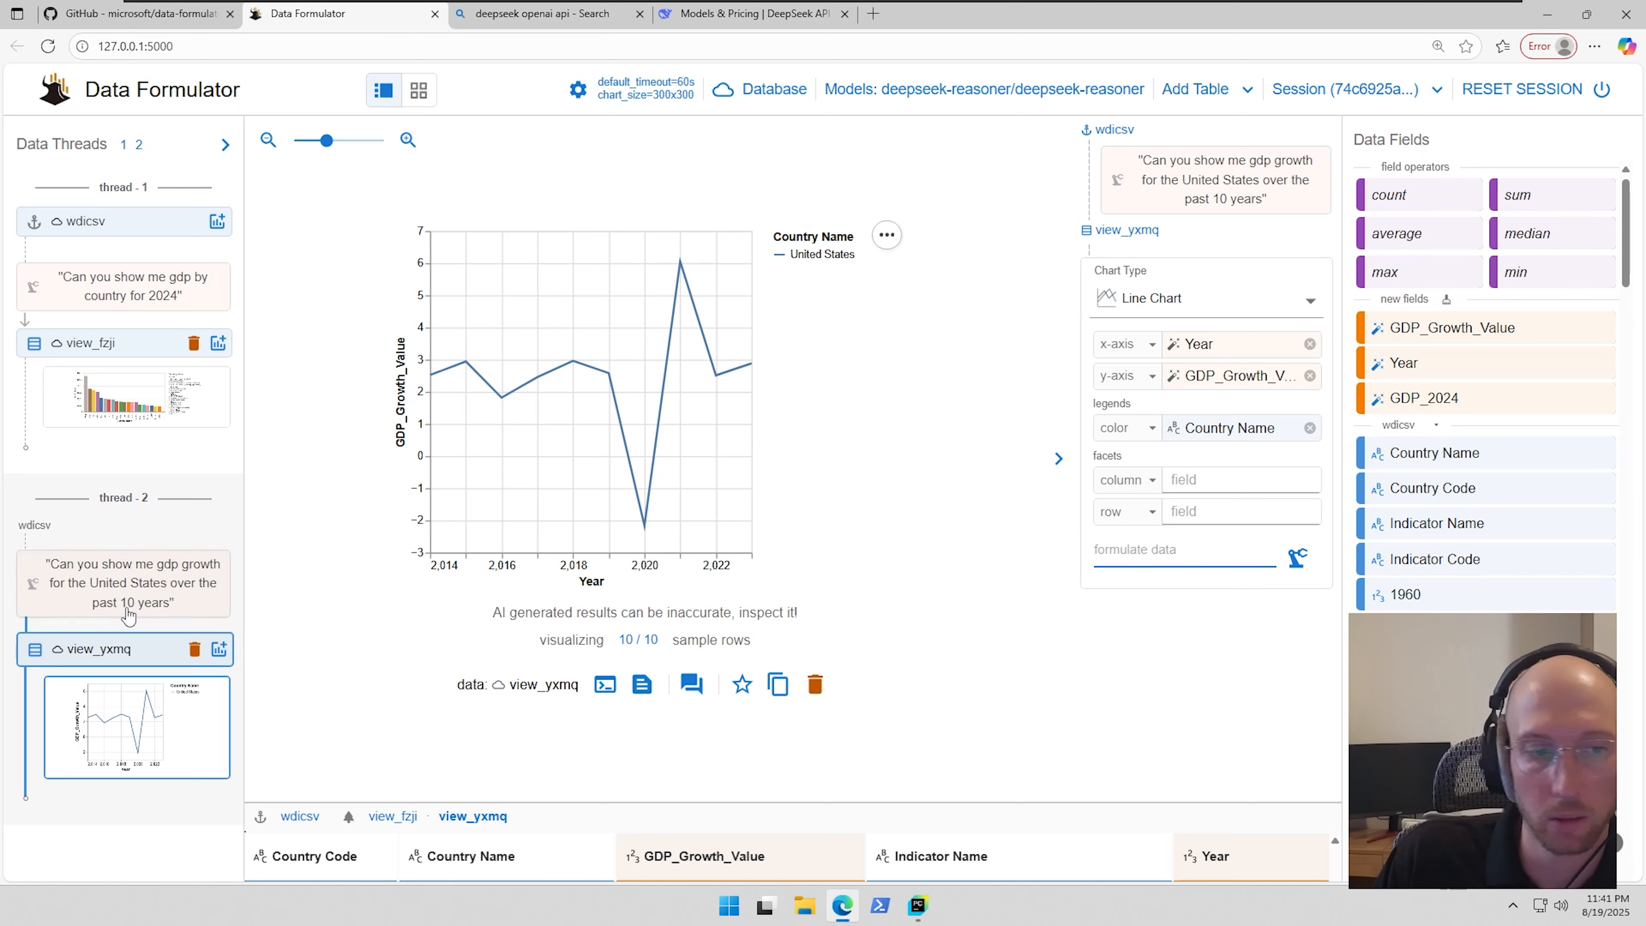
pyautogui.click(97, 224)
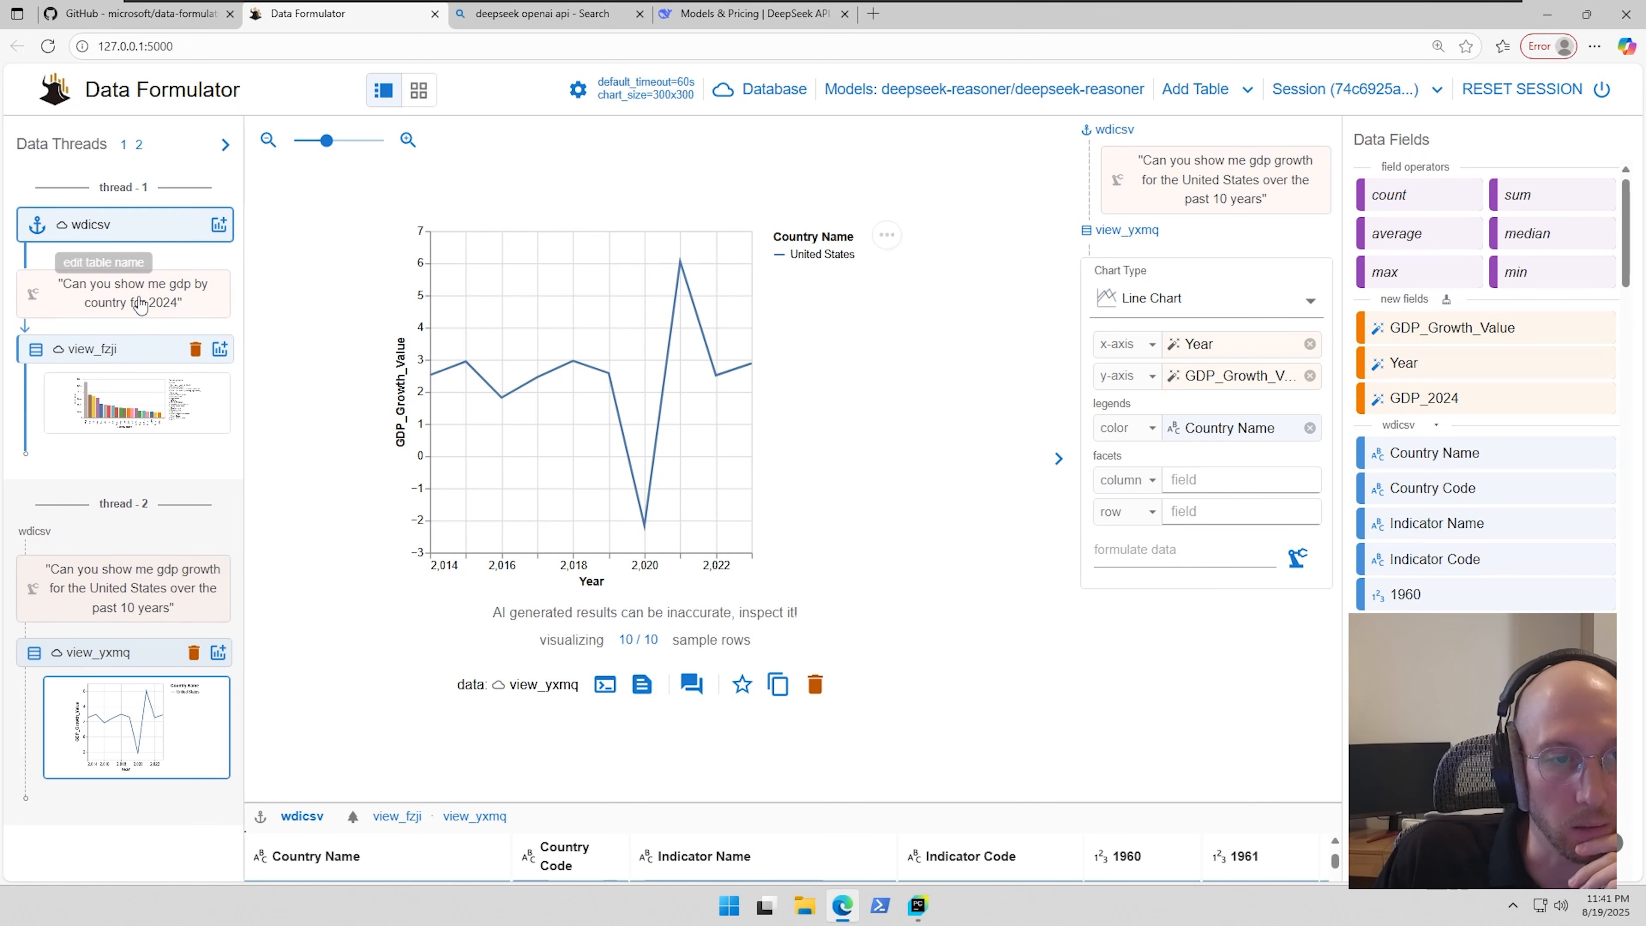
pyautogui.click(219, 224)
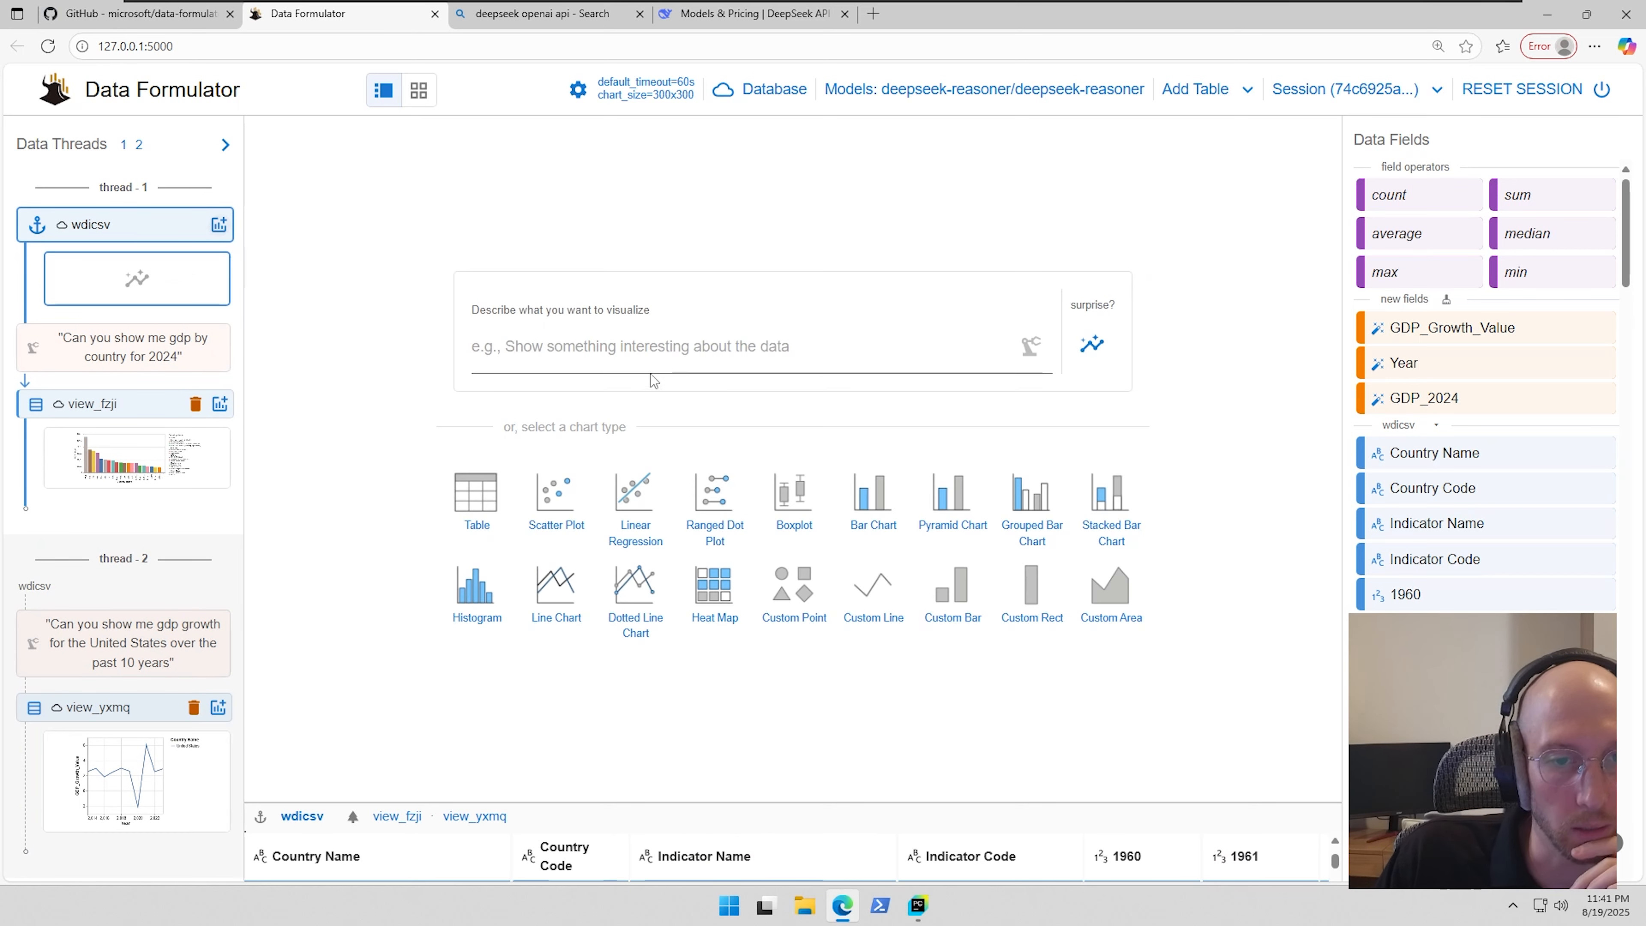
pyautogui.click(1092, 355)
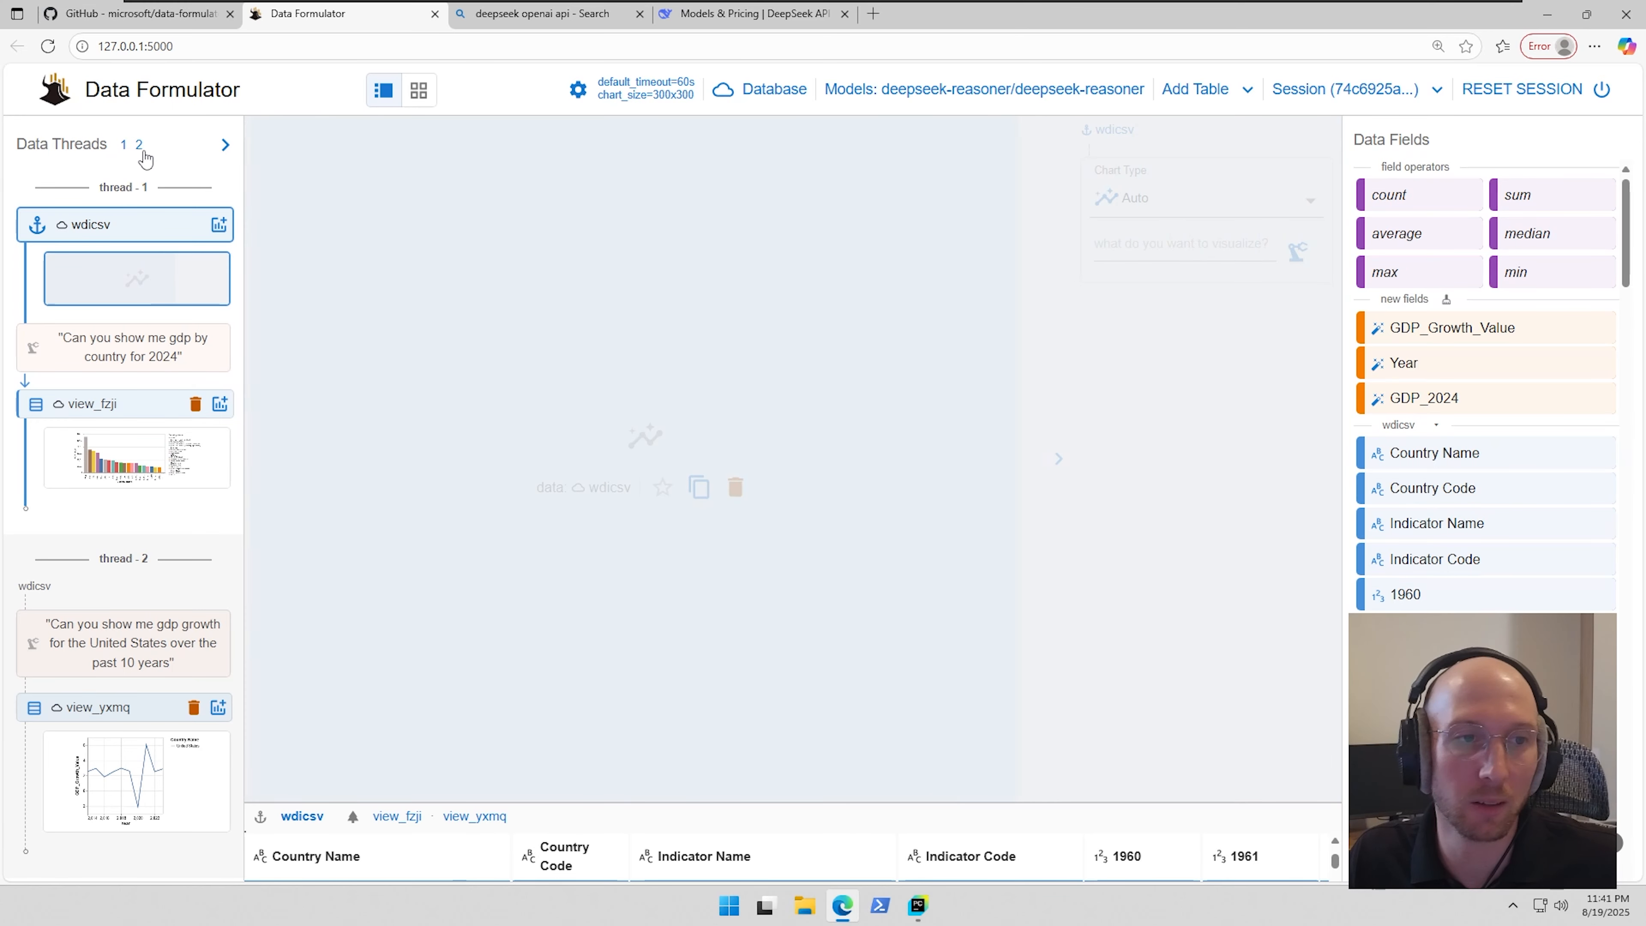
pyautogui.click(222, 152)
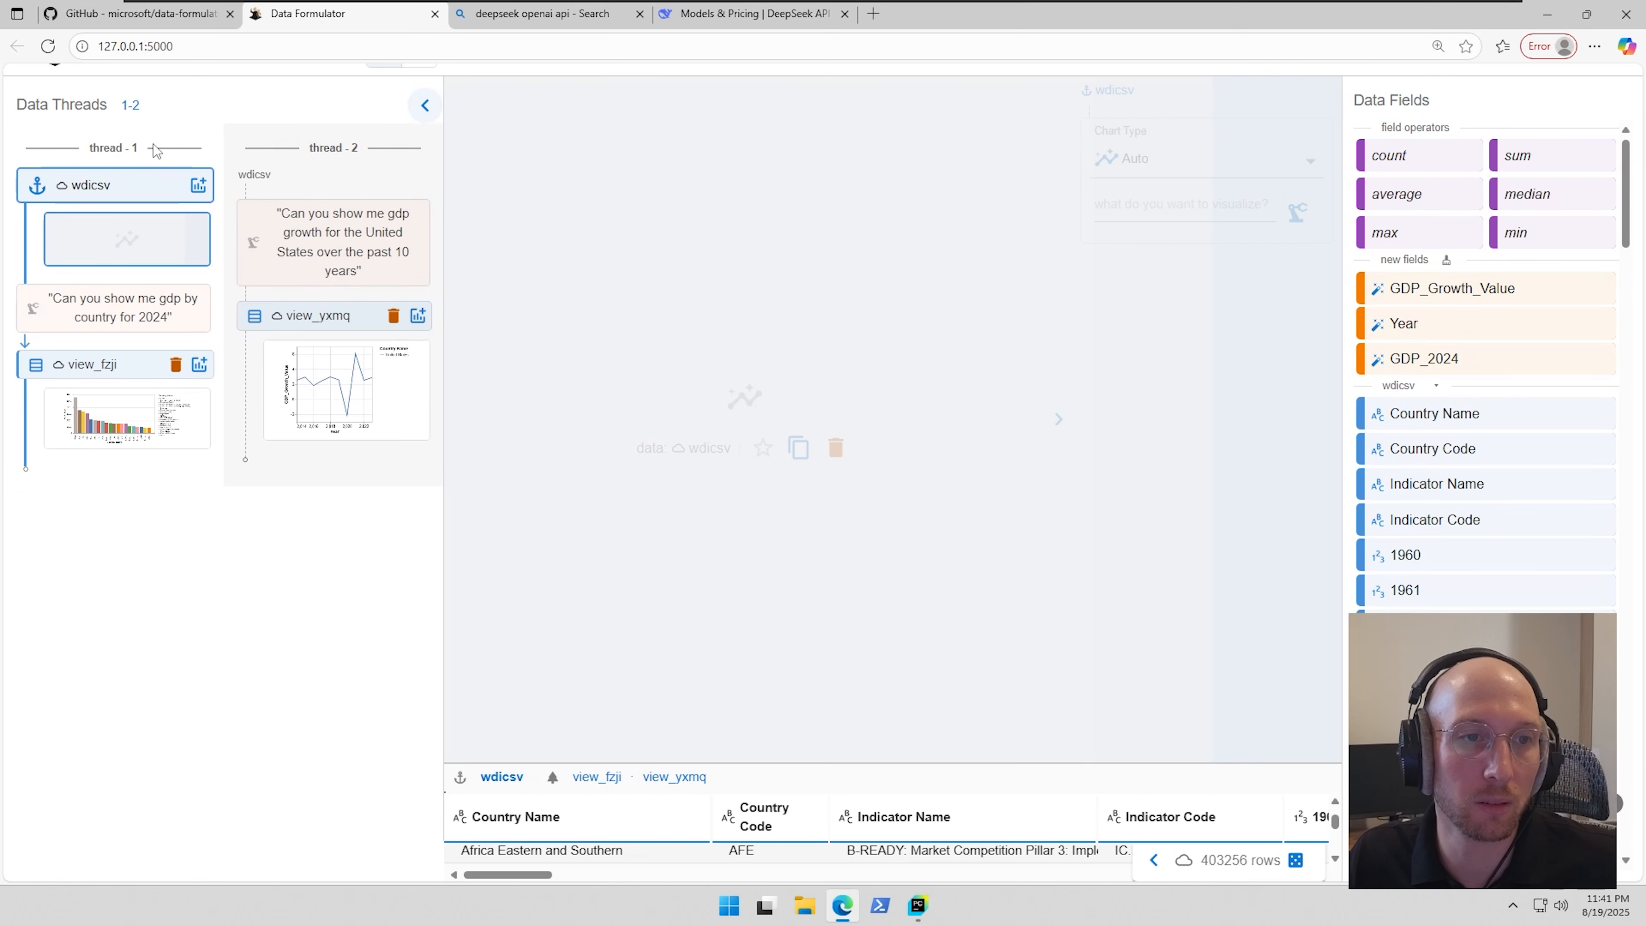
pyautogui.click(423, 110)
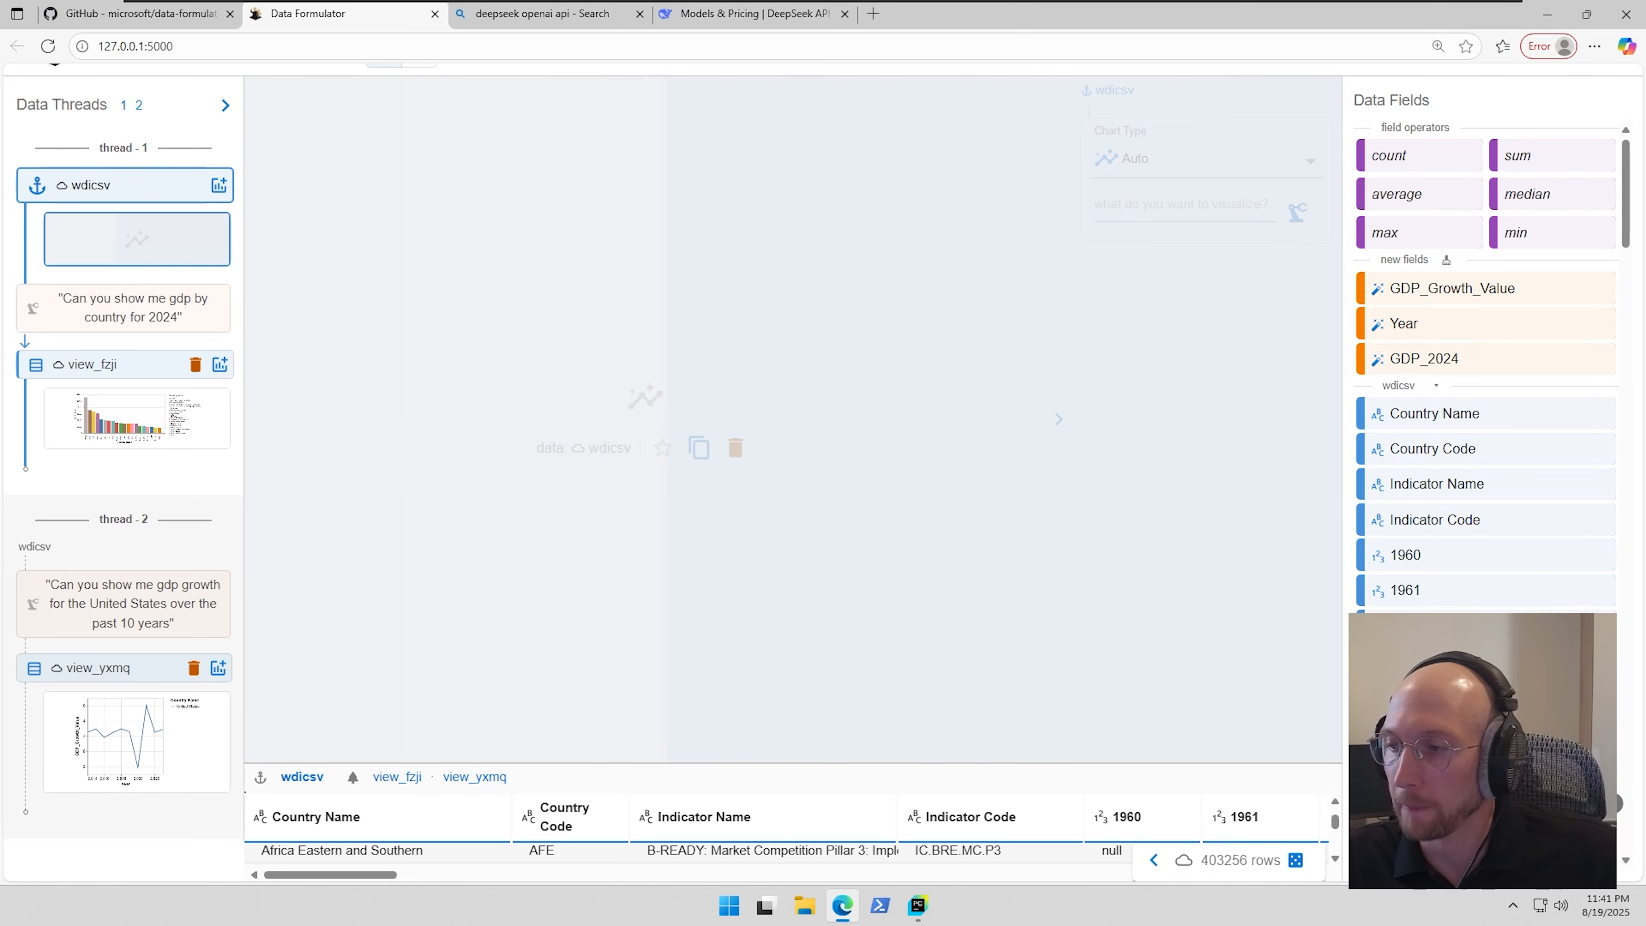
# - Switch to the Data Formulator GitHub page and read the version 0.2 news about working with large data
pyautogui.click(118, 18)
pyautogui.scroll(-5, 677, 517)
pyautogui.scroll(5, 677, 517)
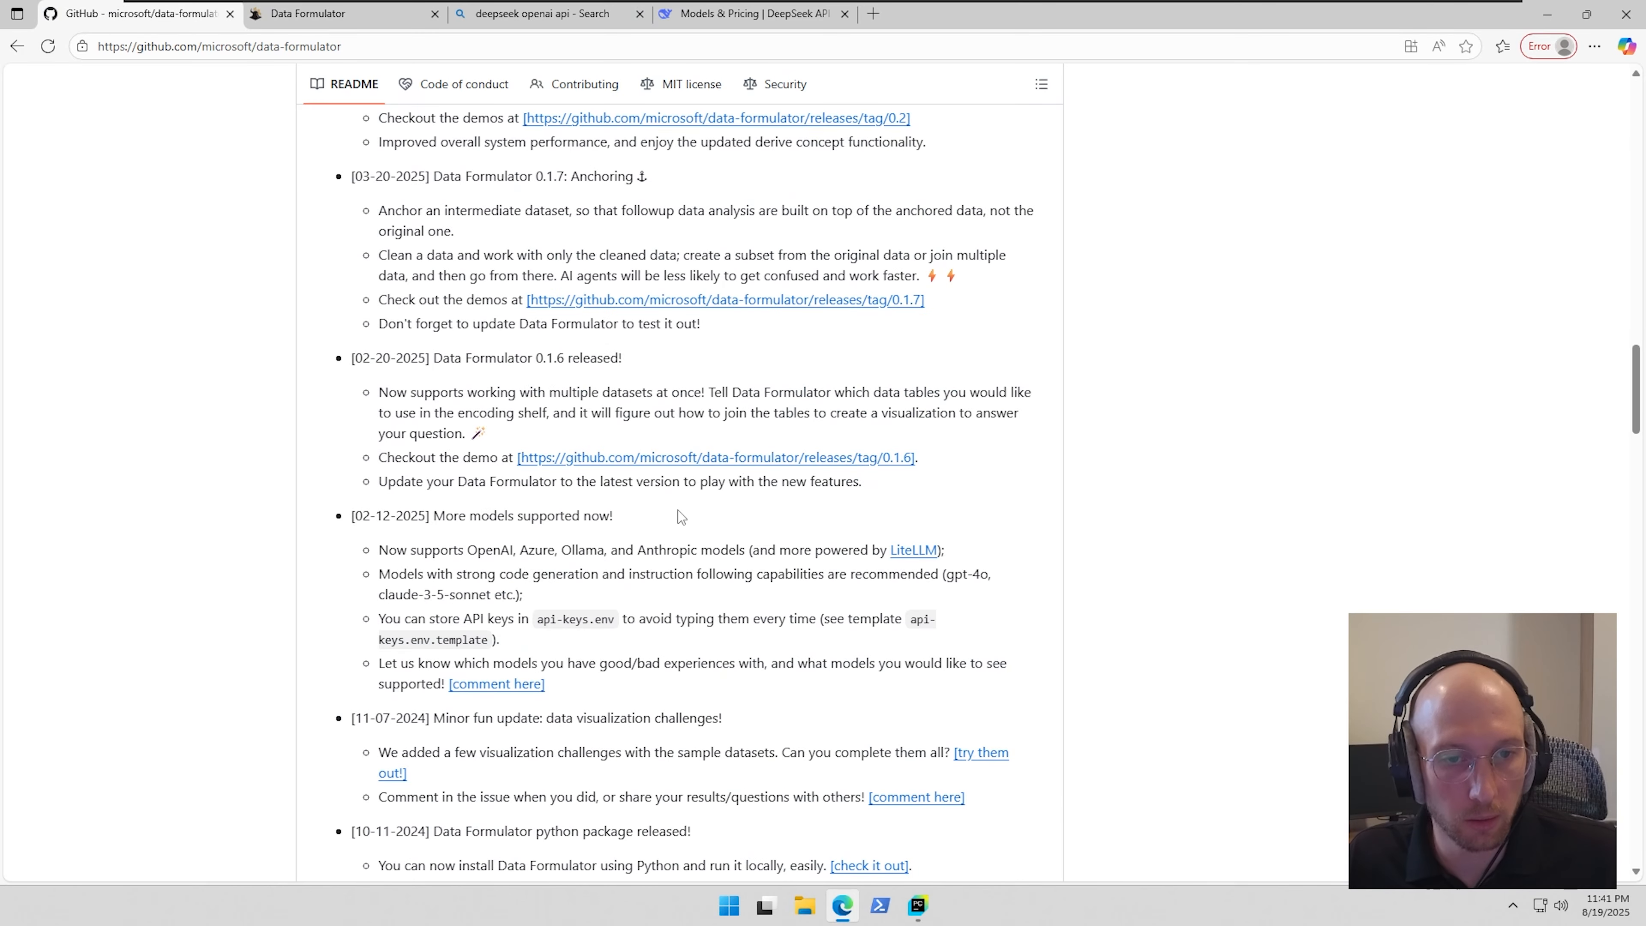
pyautogui.scroll(5, 609, 466)
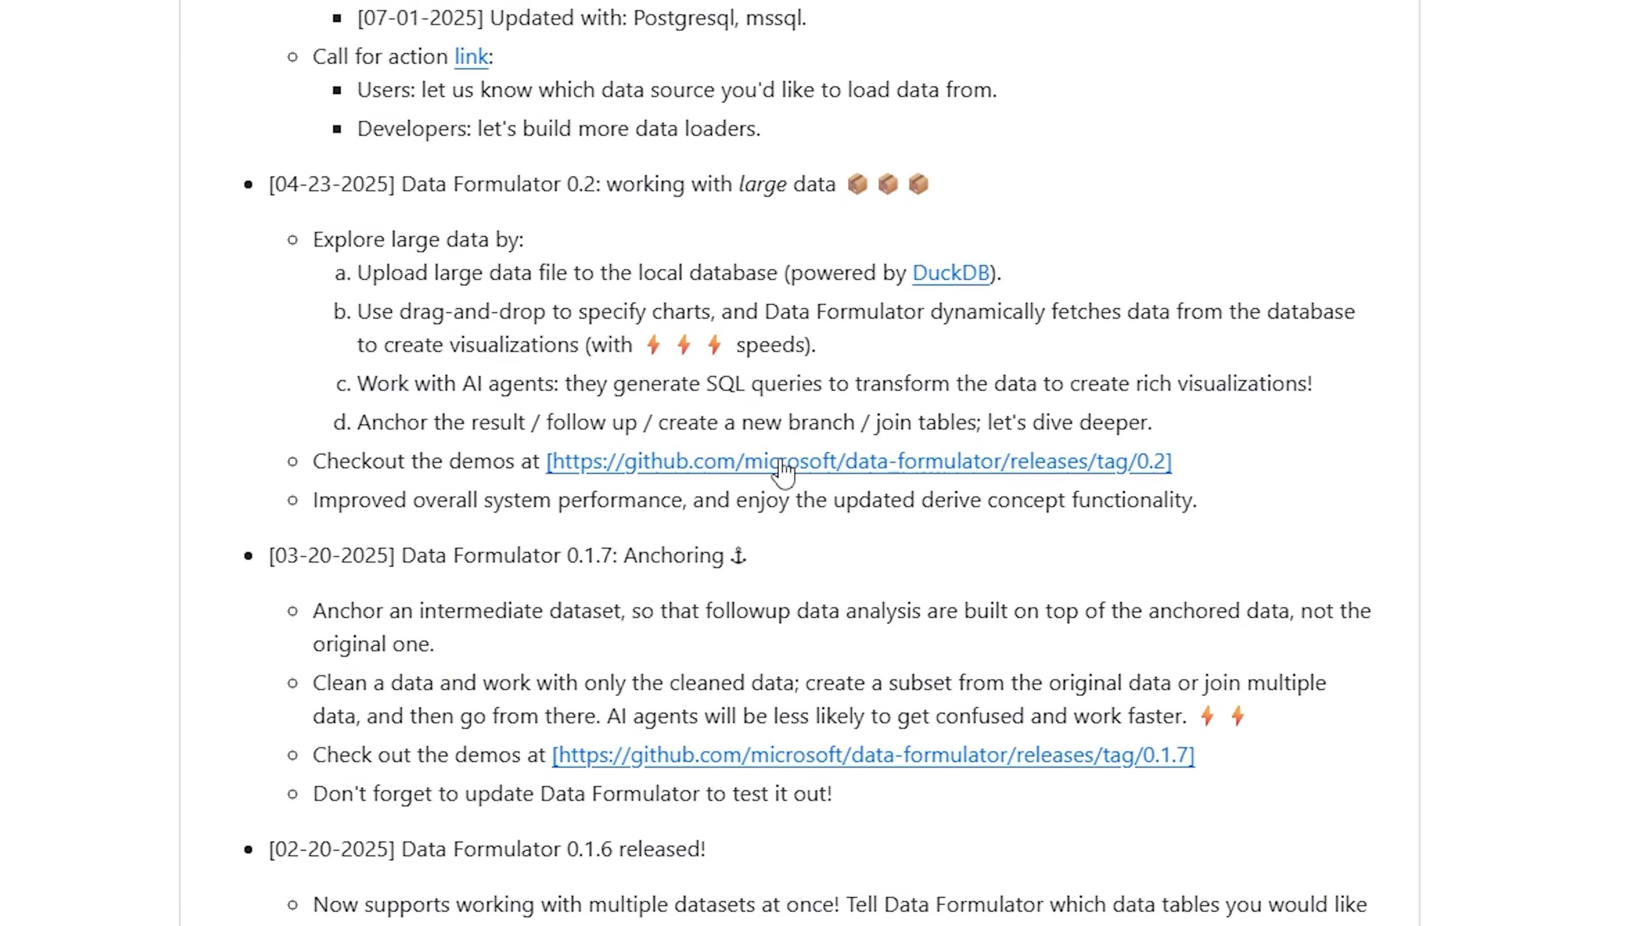
pyautogui.moveTo(412, 263)
pyautogui.mouseDown()
pyautogui.moveTo(818, 265)
pyautogui.moveTo(431, 260)
pyautogui.mouseUp()
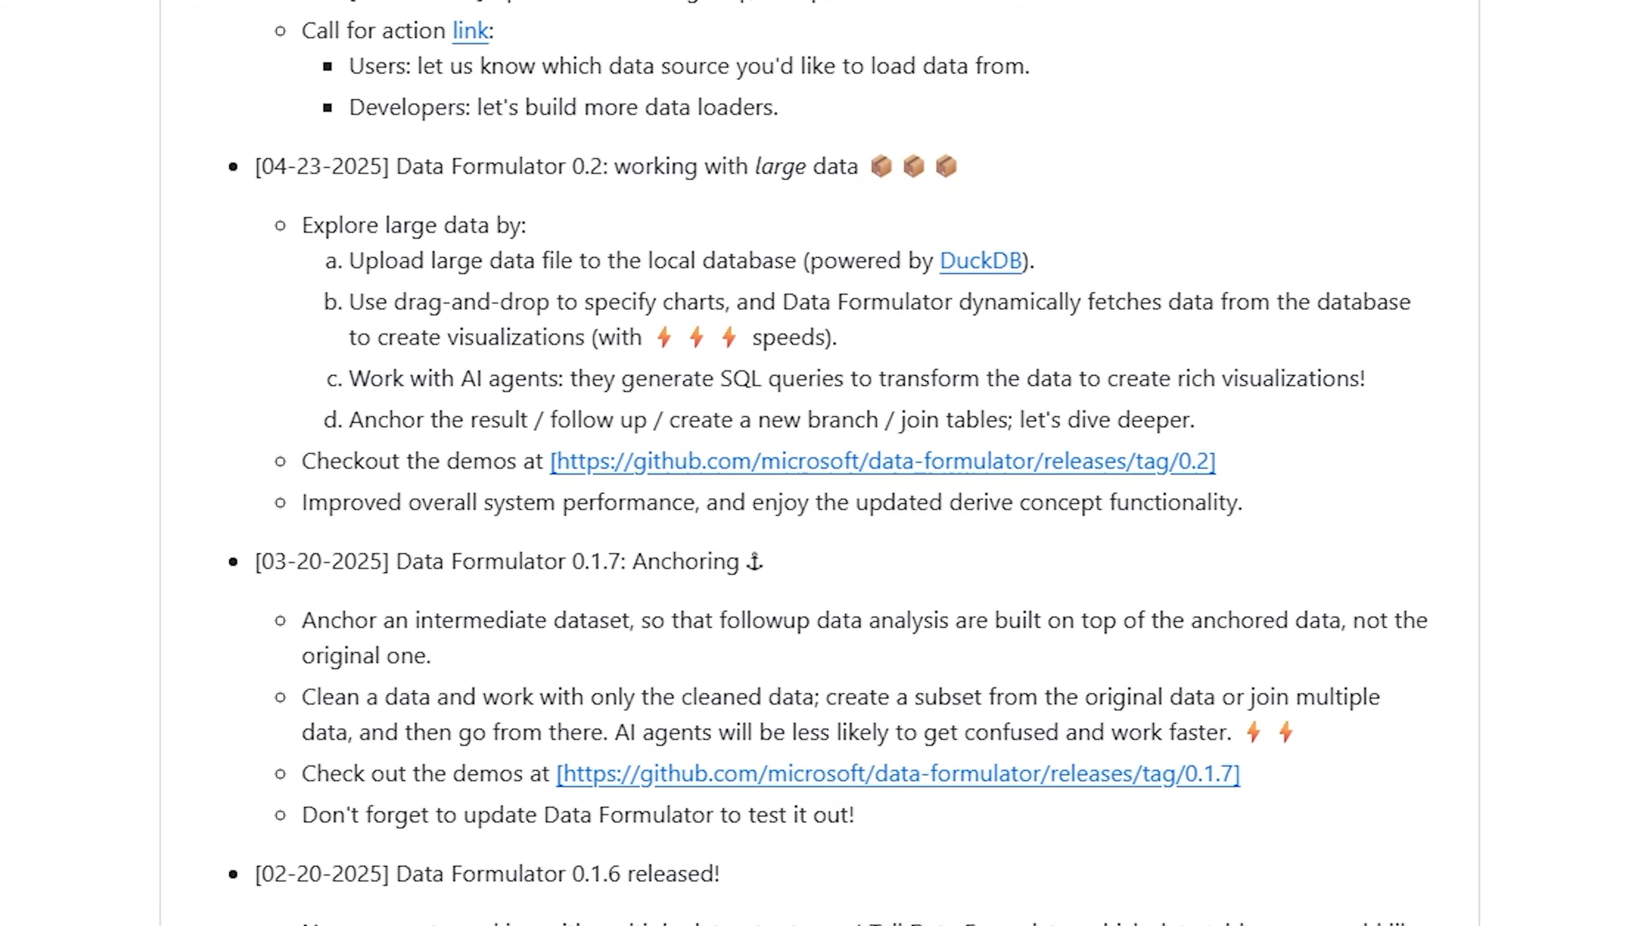
pyautogui.click(828, 263)
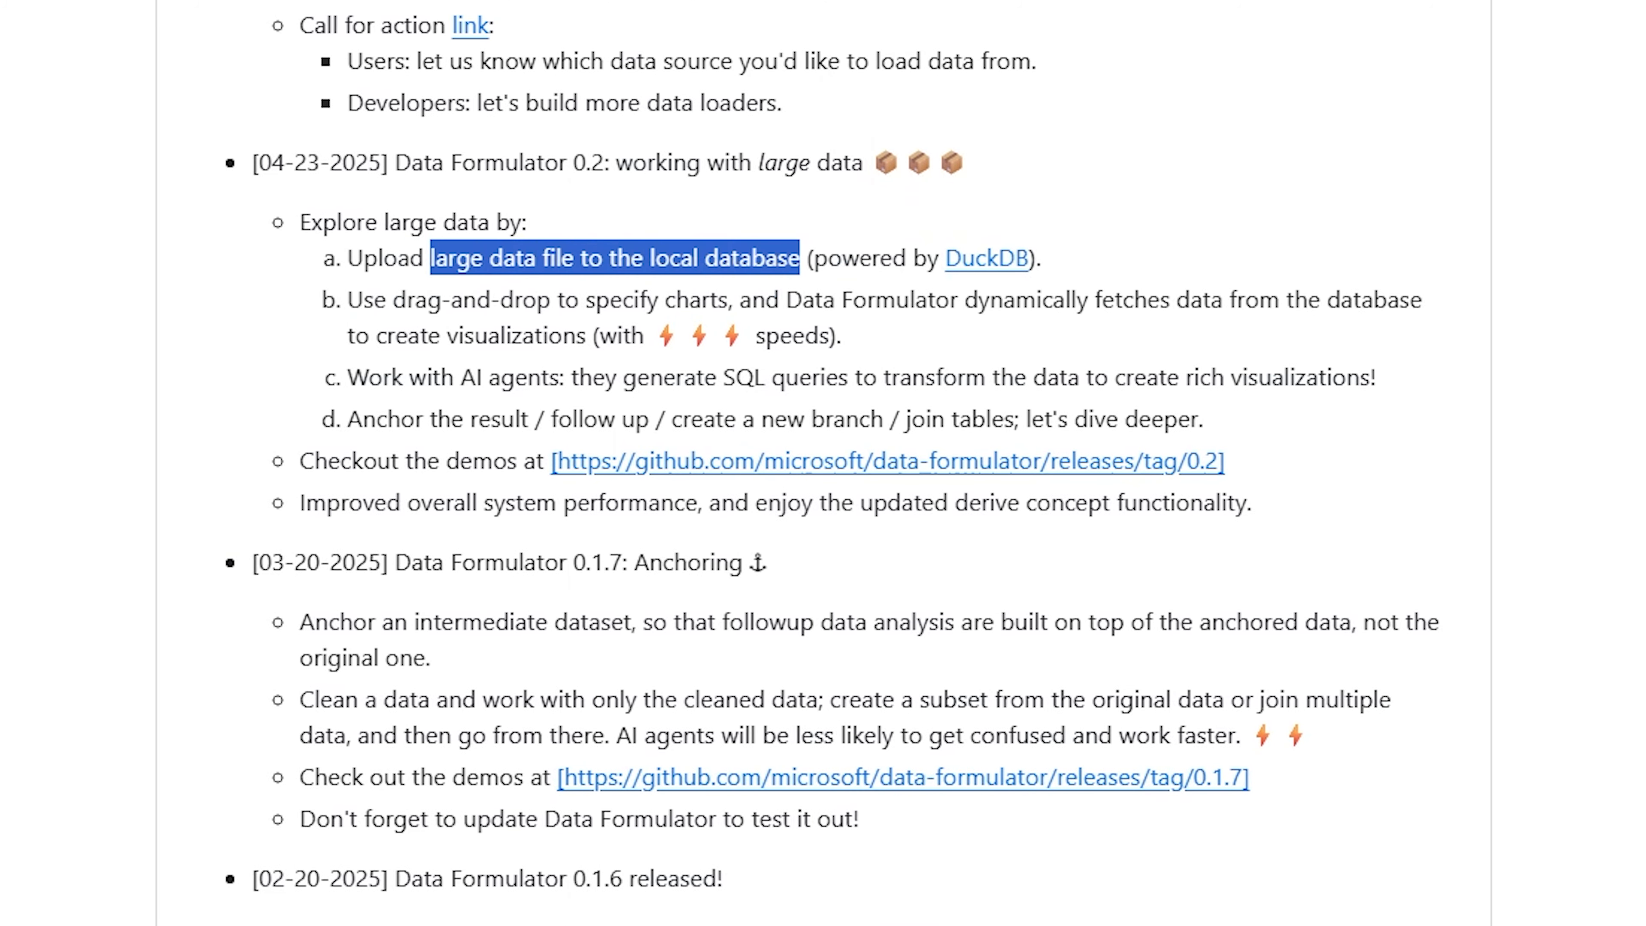
pyautogui.click(563, 270)
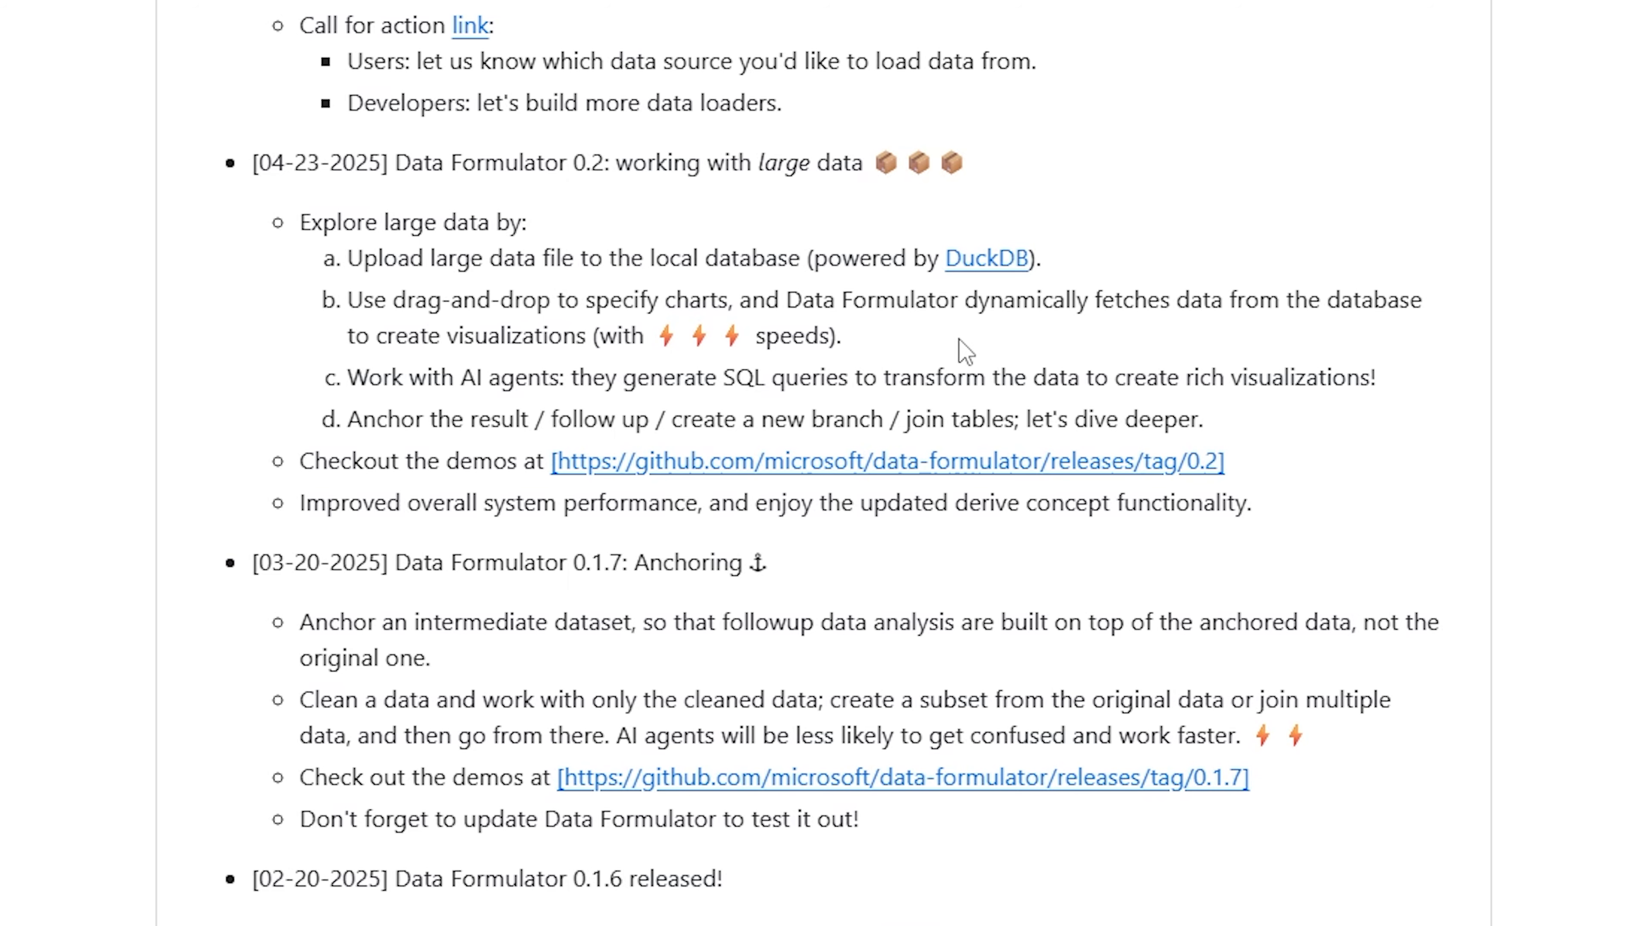
# - Read through the README's latest news, overview, installation options and instructions for using Data Formulator
pyautogui.scroll(10, 907, 389)
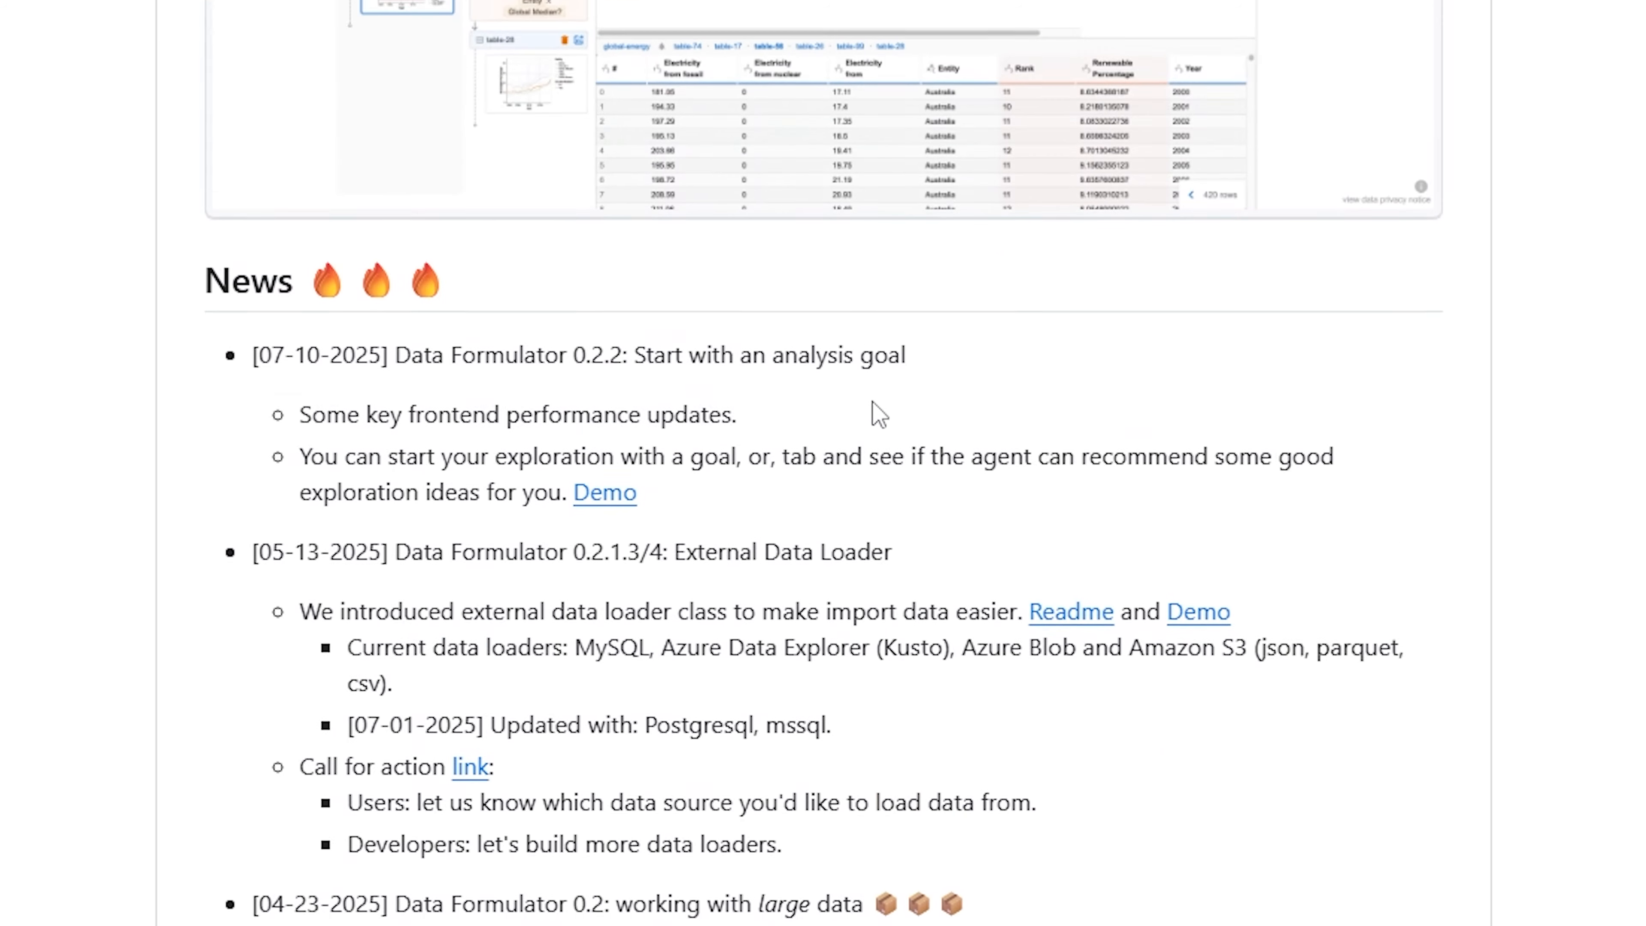
pyautogui.scroll(5, 815, 423)
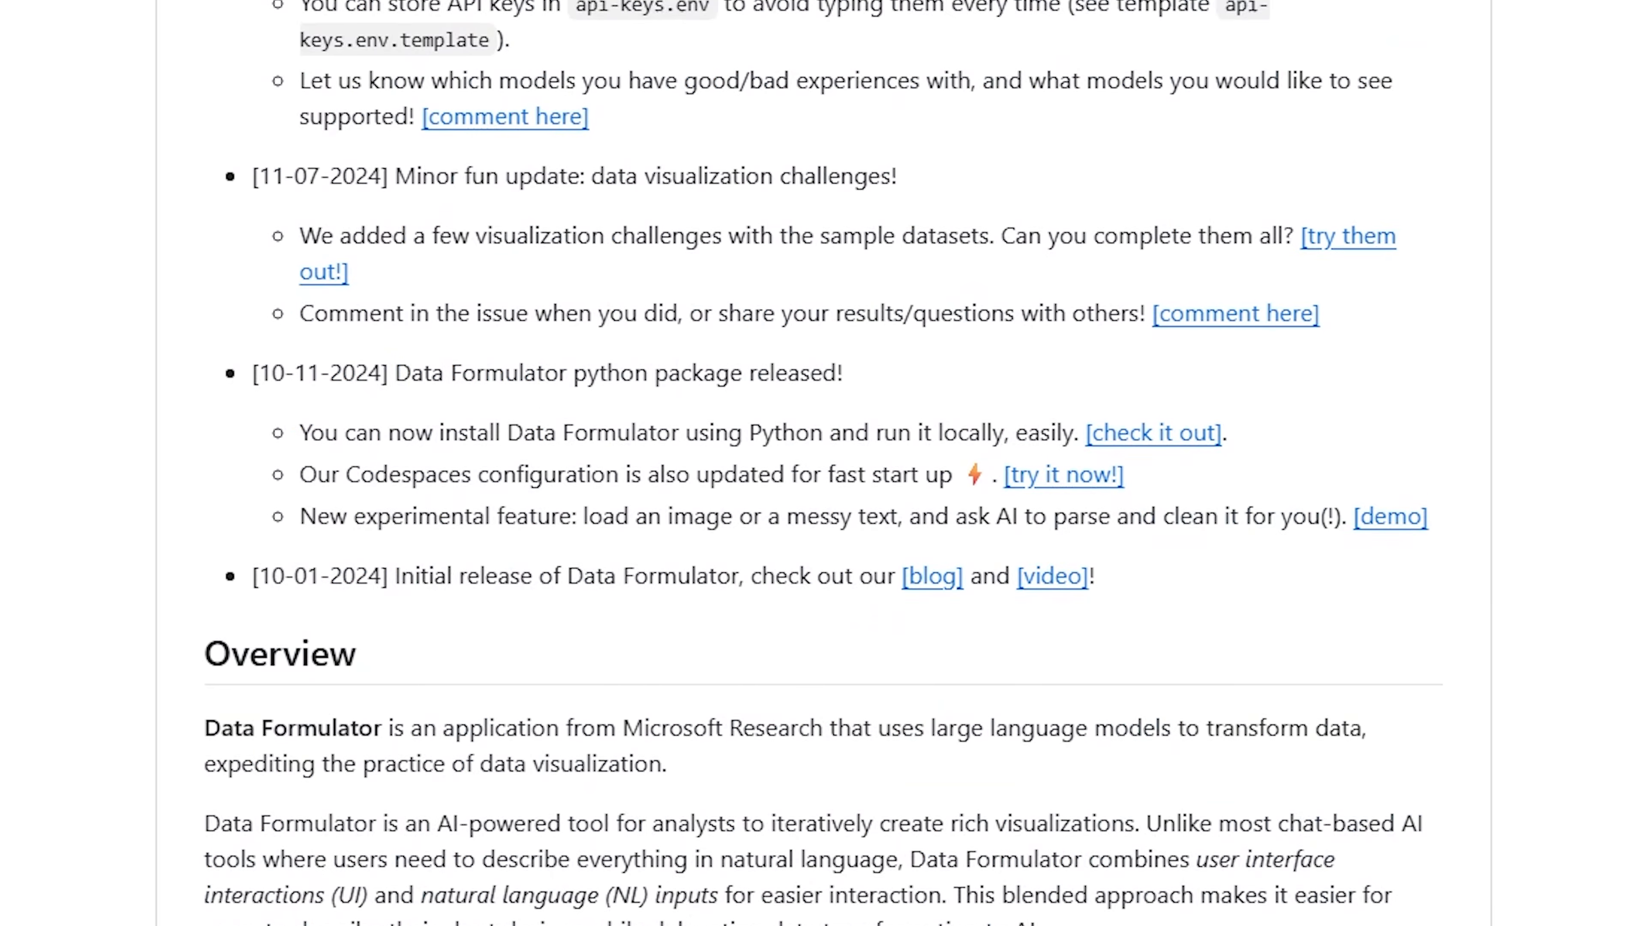
pyautogui.scroll(-10, 844, 464)
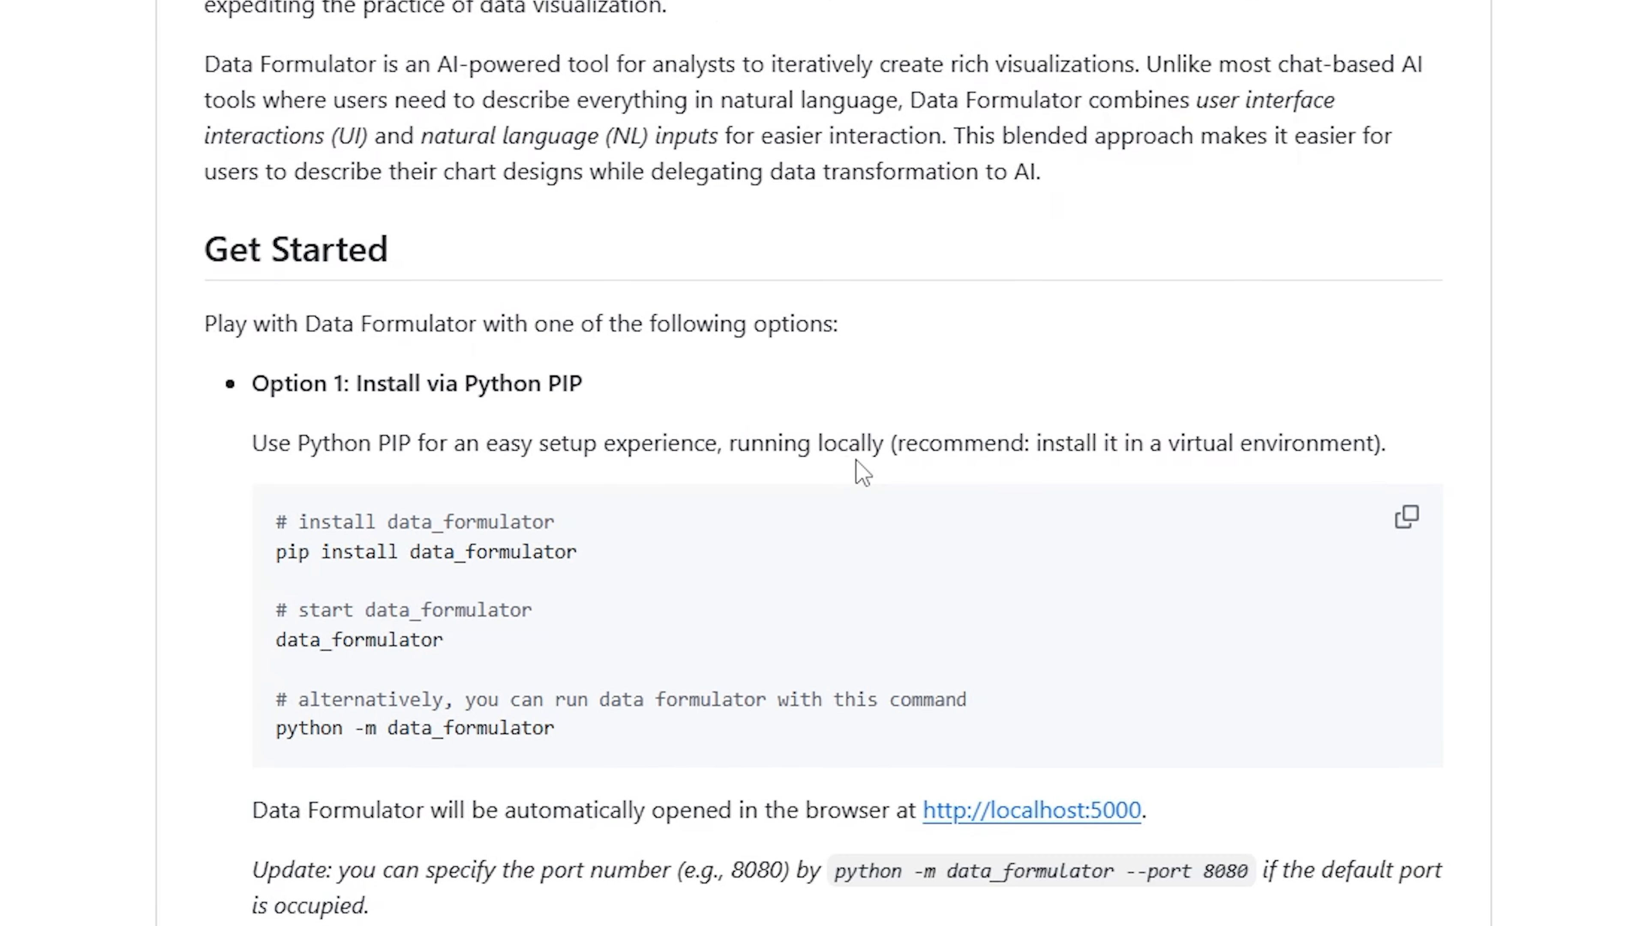
pyautogui.scroll(-10, 547, 389)
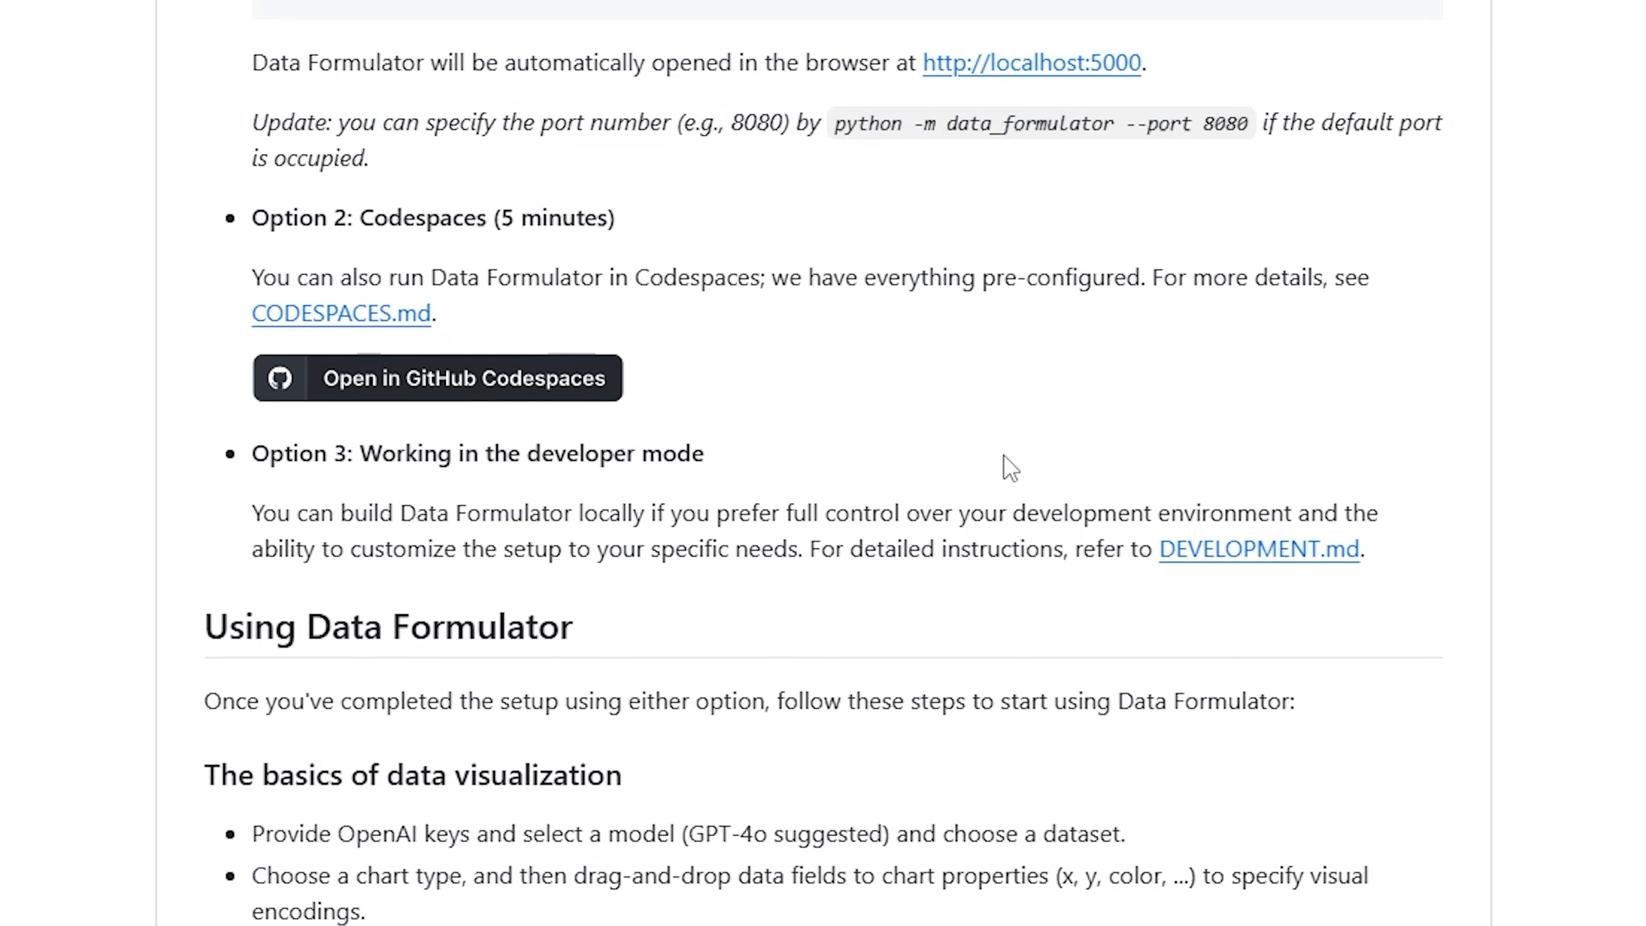
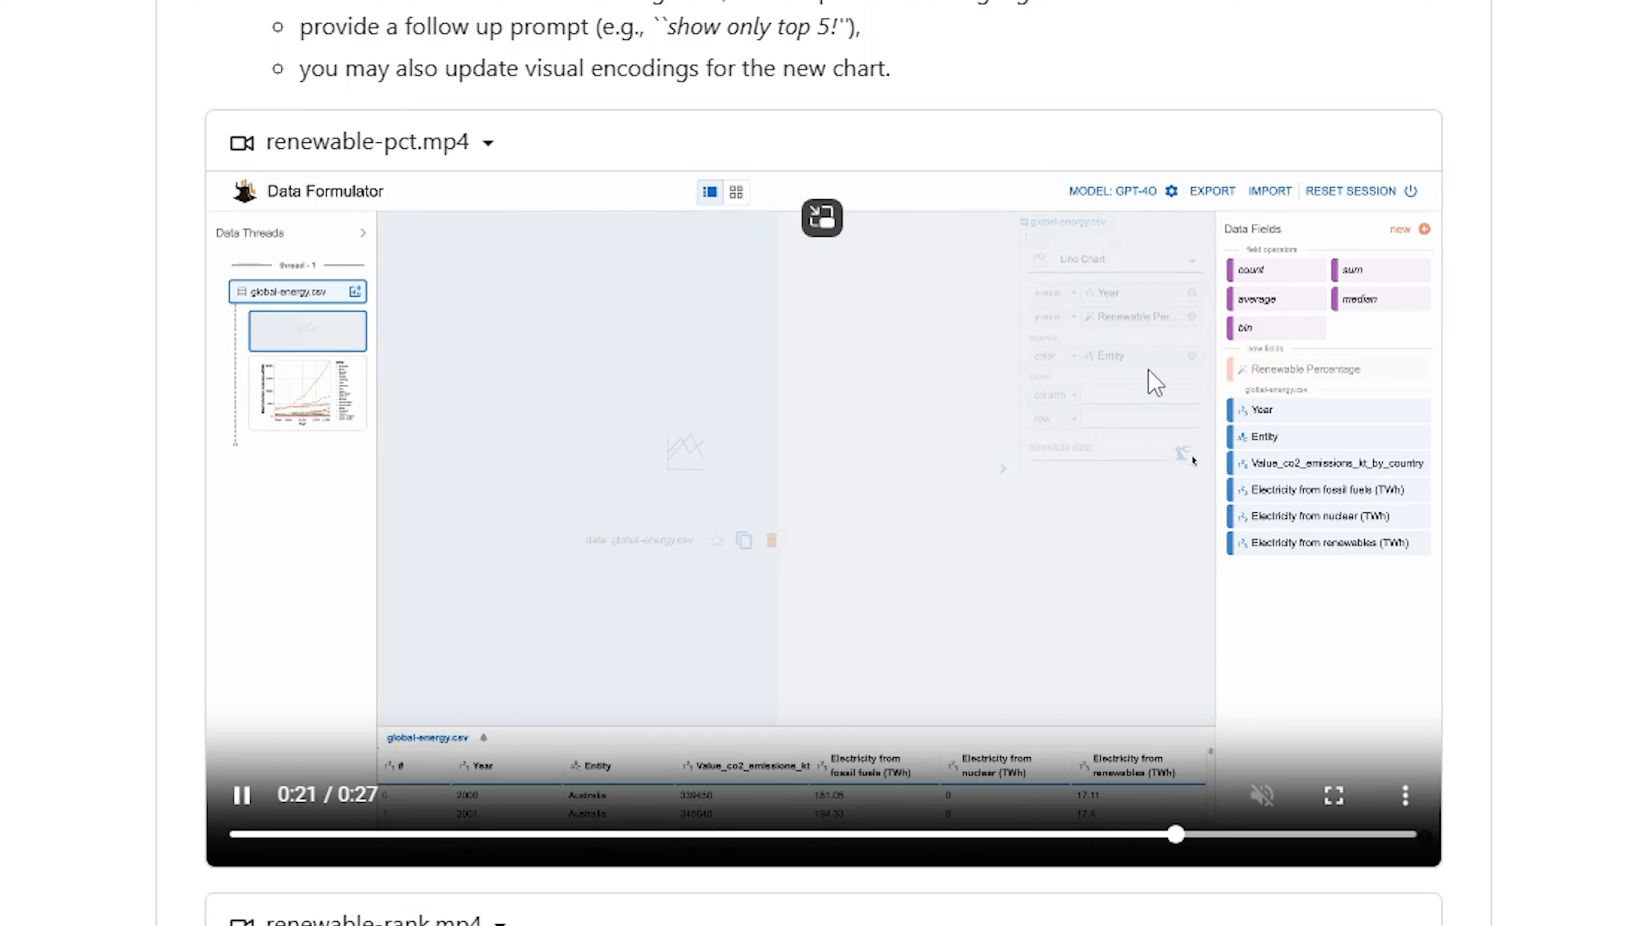
# - Skip through the renewable-pct.mp4 demo video in the README to its final chart
pyautogui.click(770, 835)
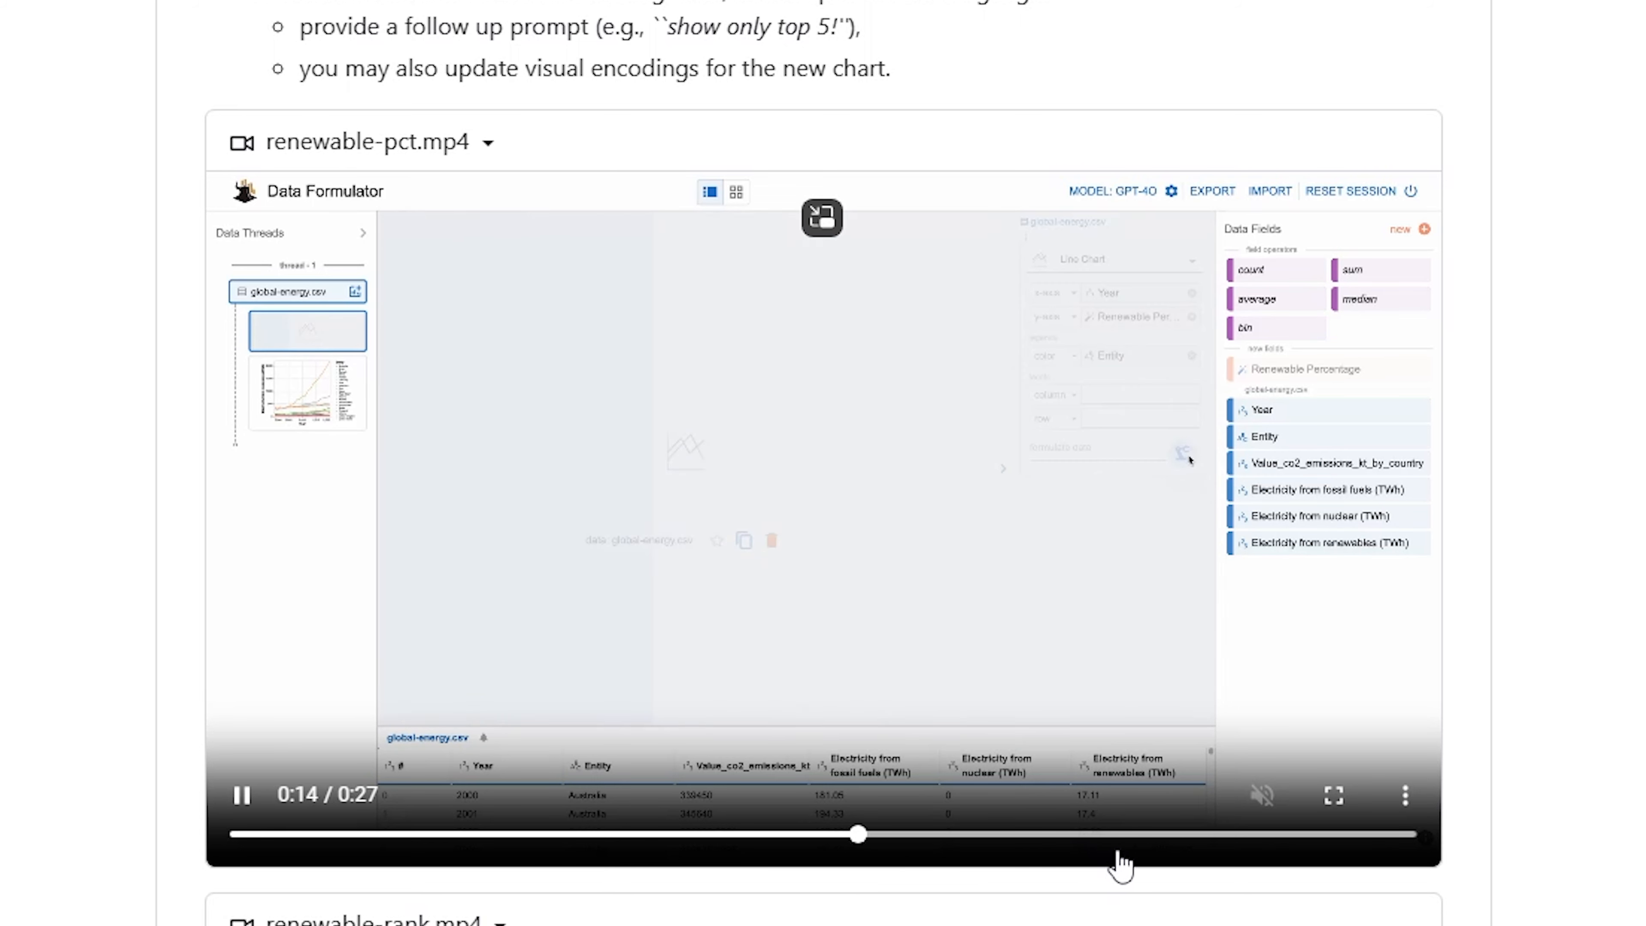
pyautogui.click(1211, 839)
pyautogui.click(1332, 840)
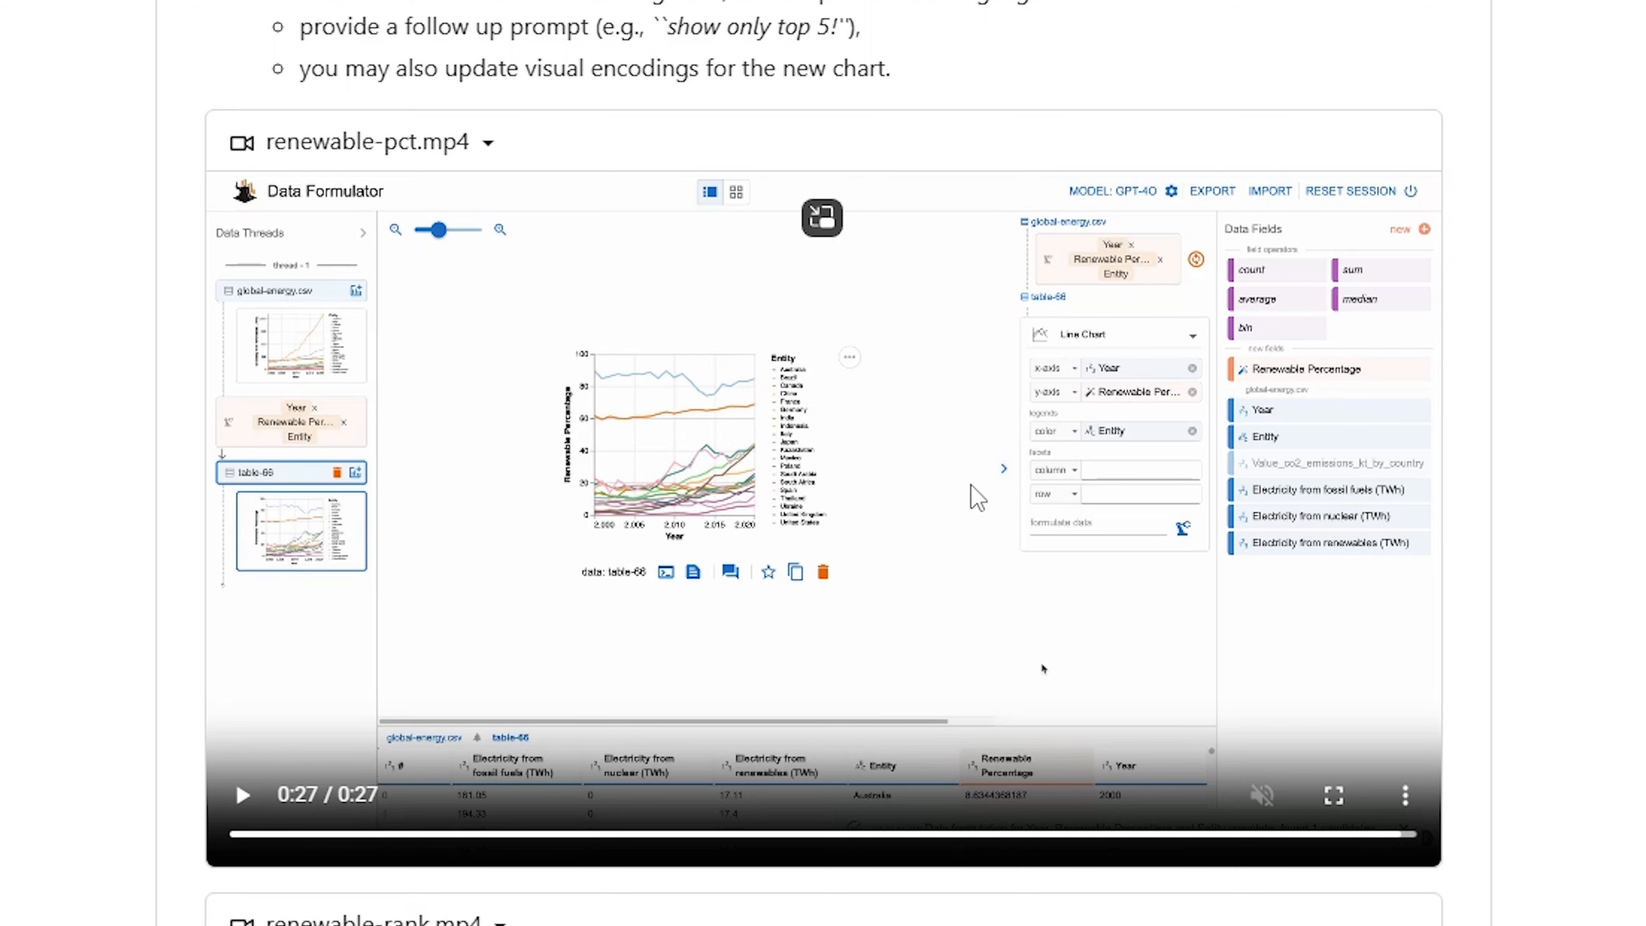
# - Play the renewable-rank.mp4 demo video in the README and jump around in it to view the ranking request
pyautogui.scroll(-7, 1041, 665)
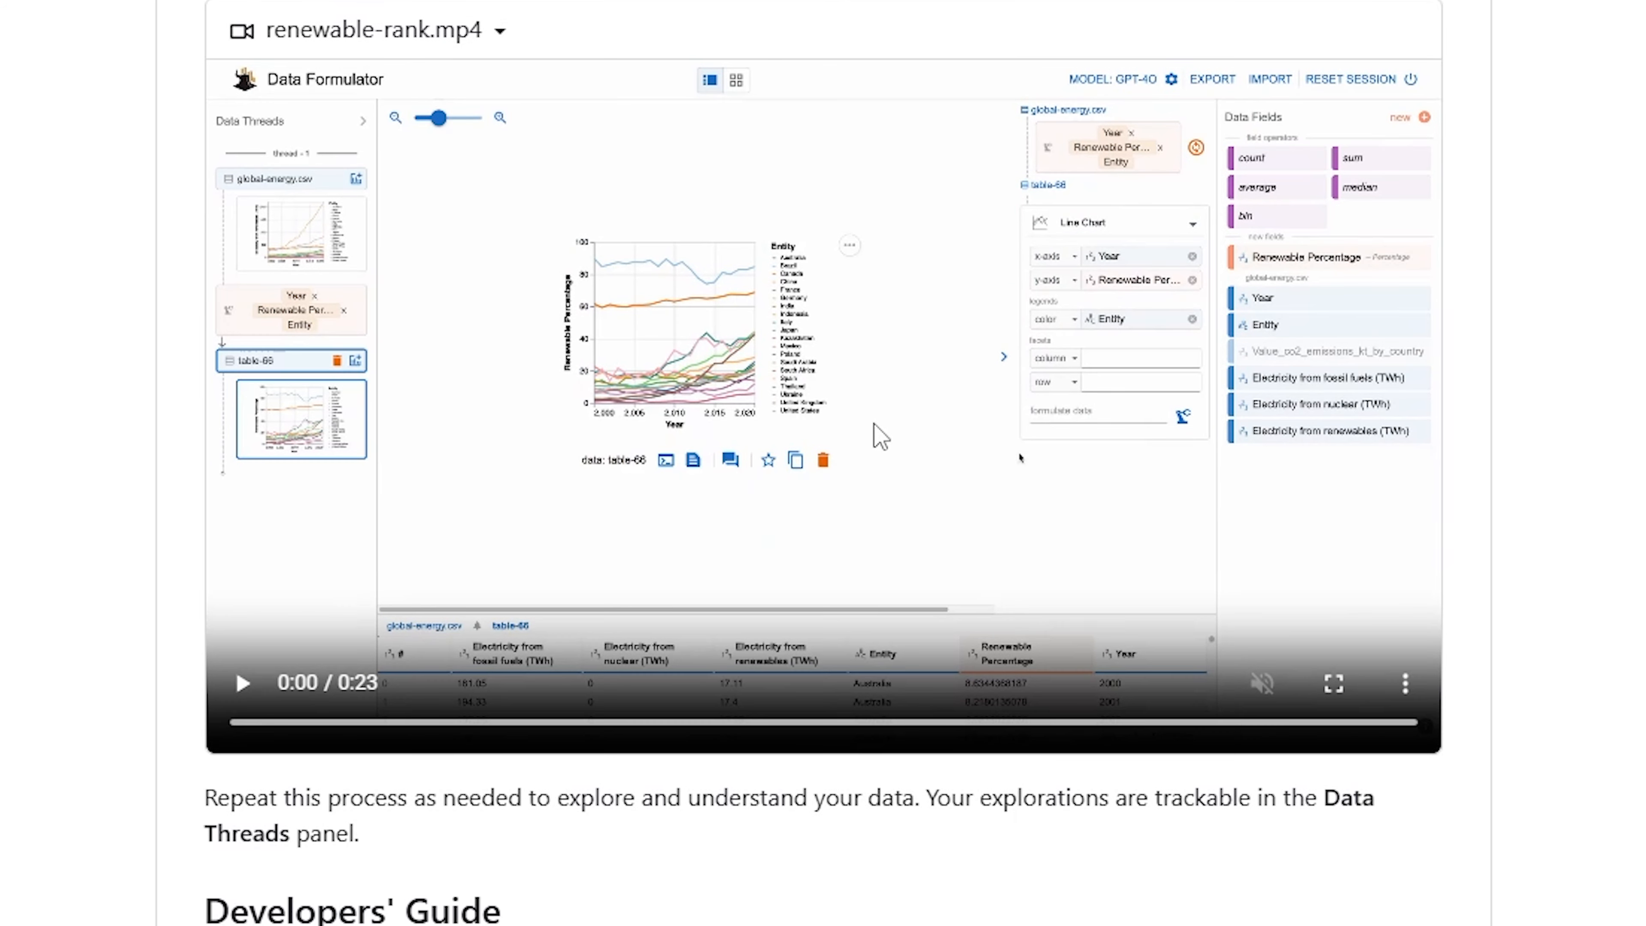
pyautogui.scroll(-6, 916, 394)
pyautogui.scroll(2, 900, 367)
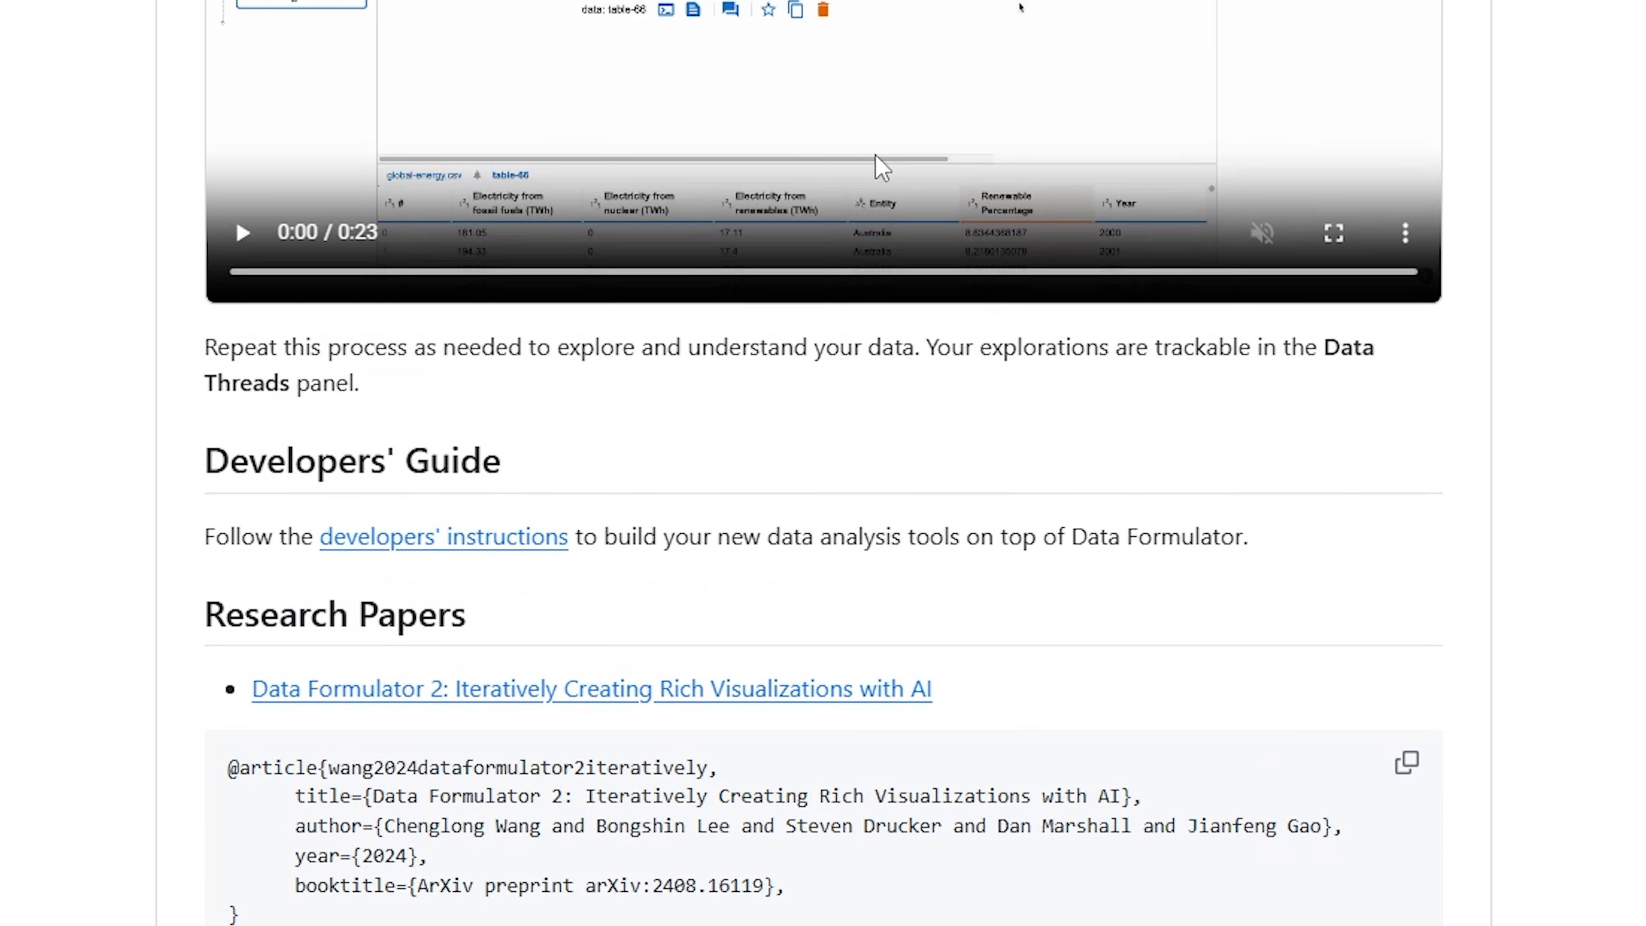
pyautogui.click(771, 107)
pyautogui.scroll(1, 814, 300)
pyautogui.moveTo(739, 429); pyautogui.dragTo(867, 433)
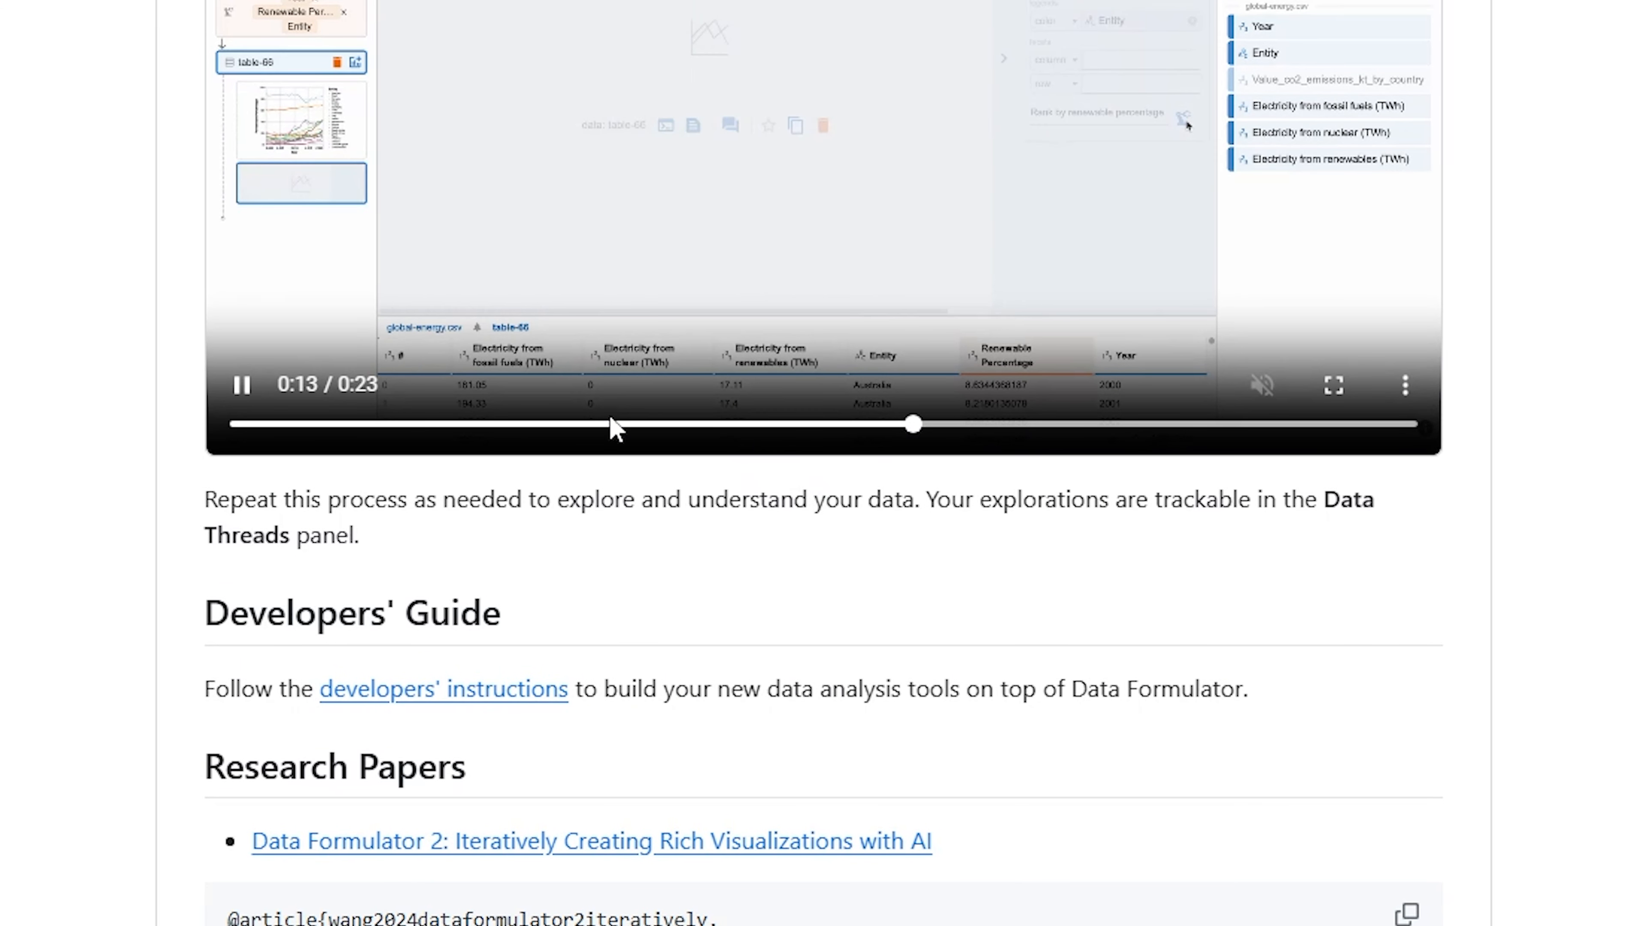
pyautogui.click(513, 427)
pyautogui.click(358, 428)
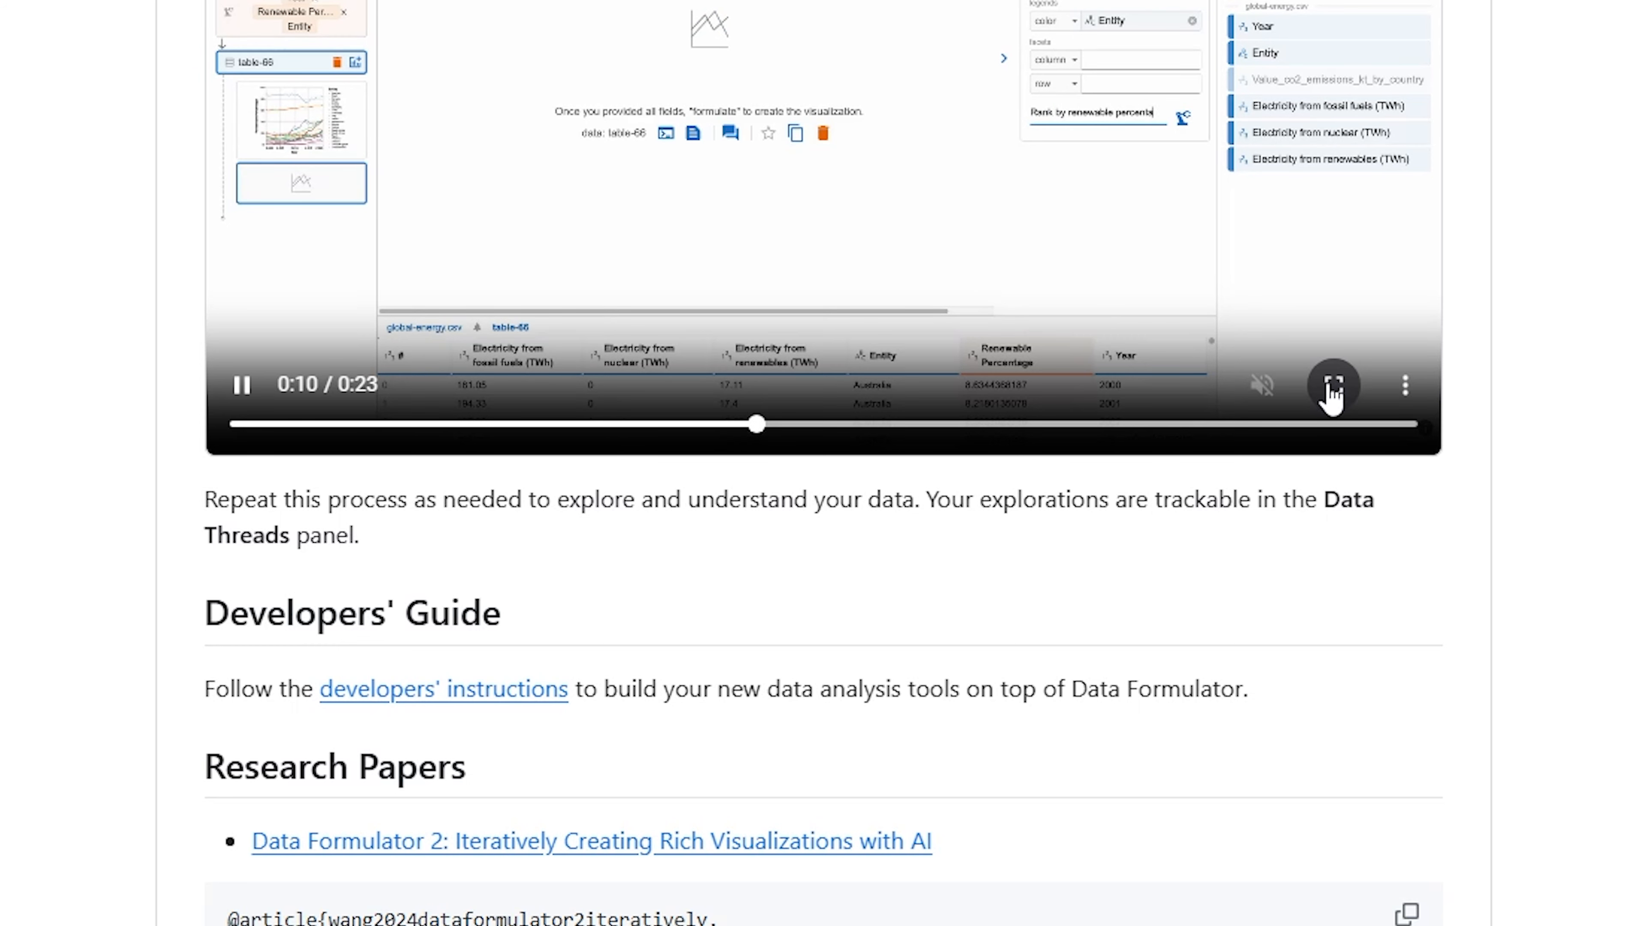
# - Open the developers' instructions and read how to set up a local Data Formulator development environment
pyautogui.click(757, 153)
pyautogui.scroll(-10, 944, 427)
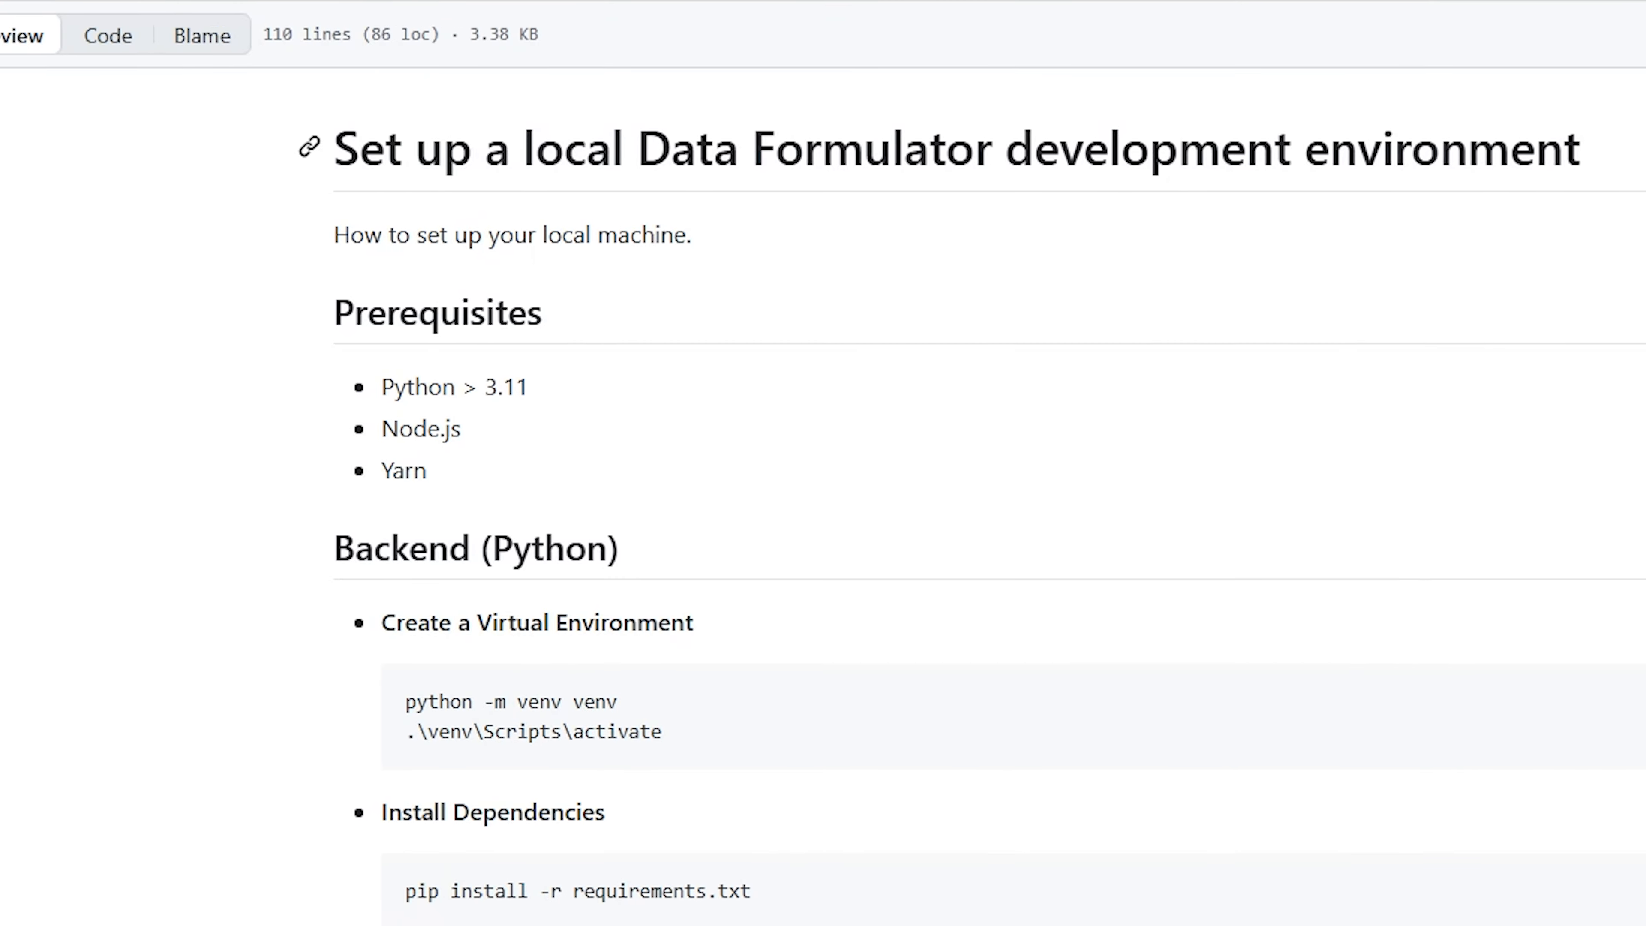
# - Read DEVELOPMENT.md's sections on environment variables, running the app, the TypeScript frontend and building for production
pyautogui.scroll(-5, 794, 218)
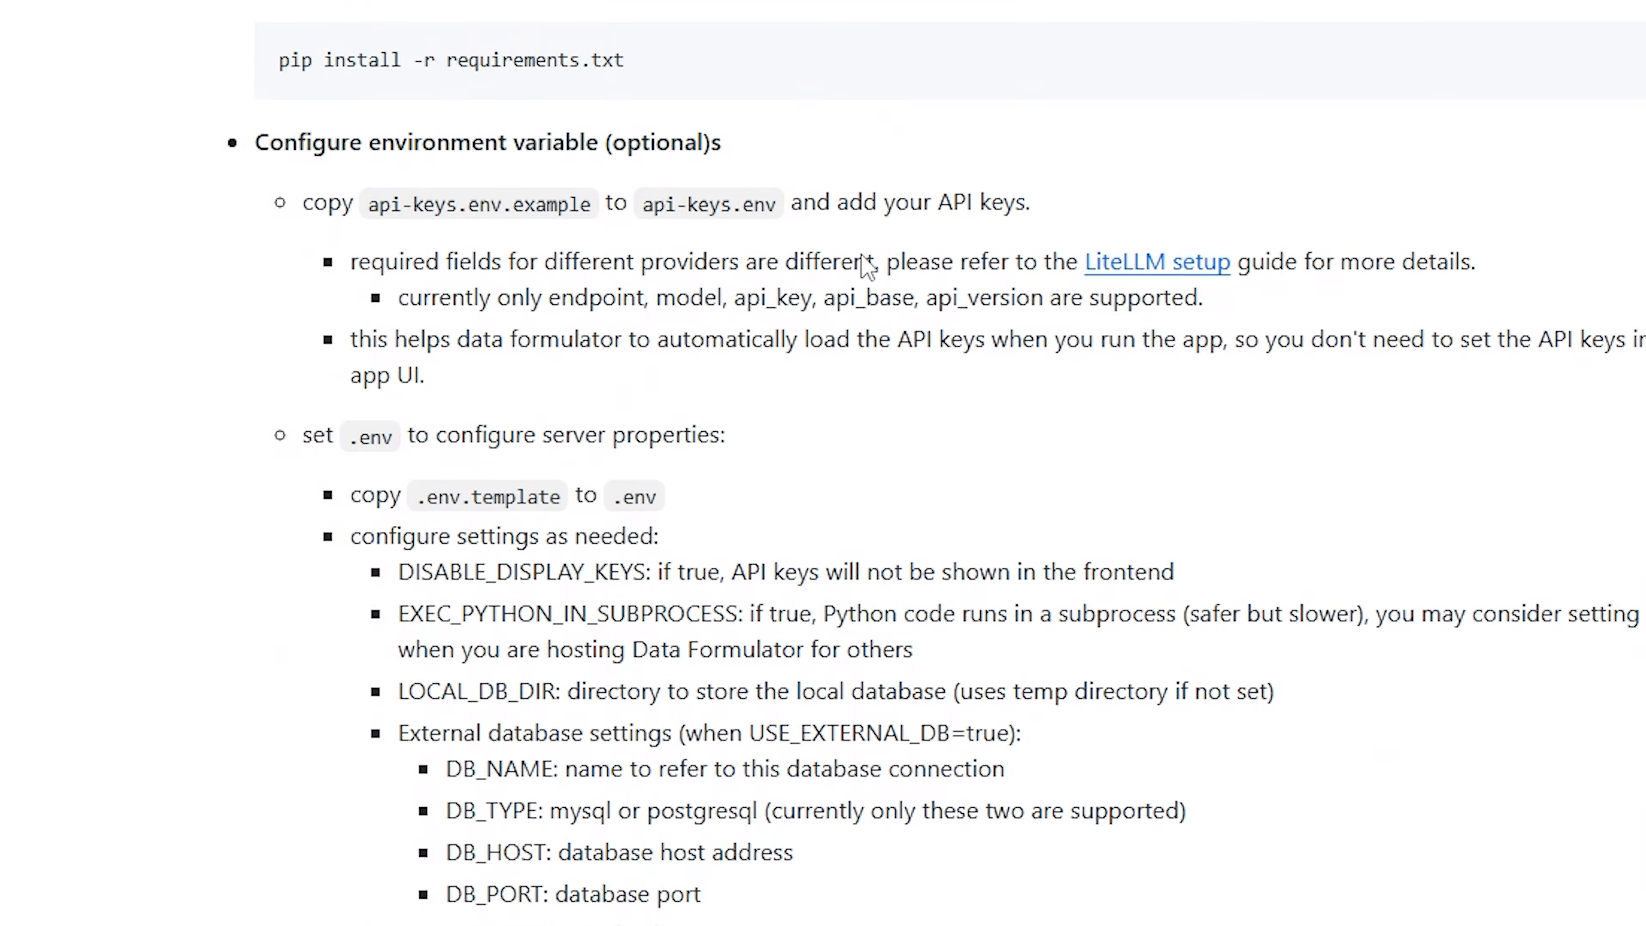
pyautogui.scroll(-4, 867, 266)
pyautogui.scroll(-10, 301, 555)
pyautogui.scroll(-7, 725, 220)
pyautogui.scroll(-6, 1043, 311)
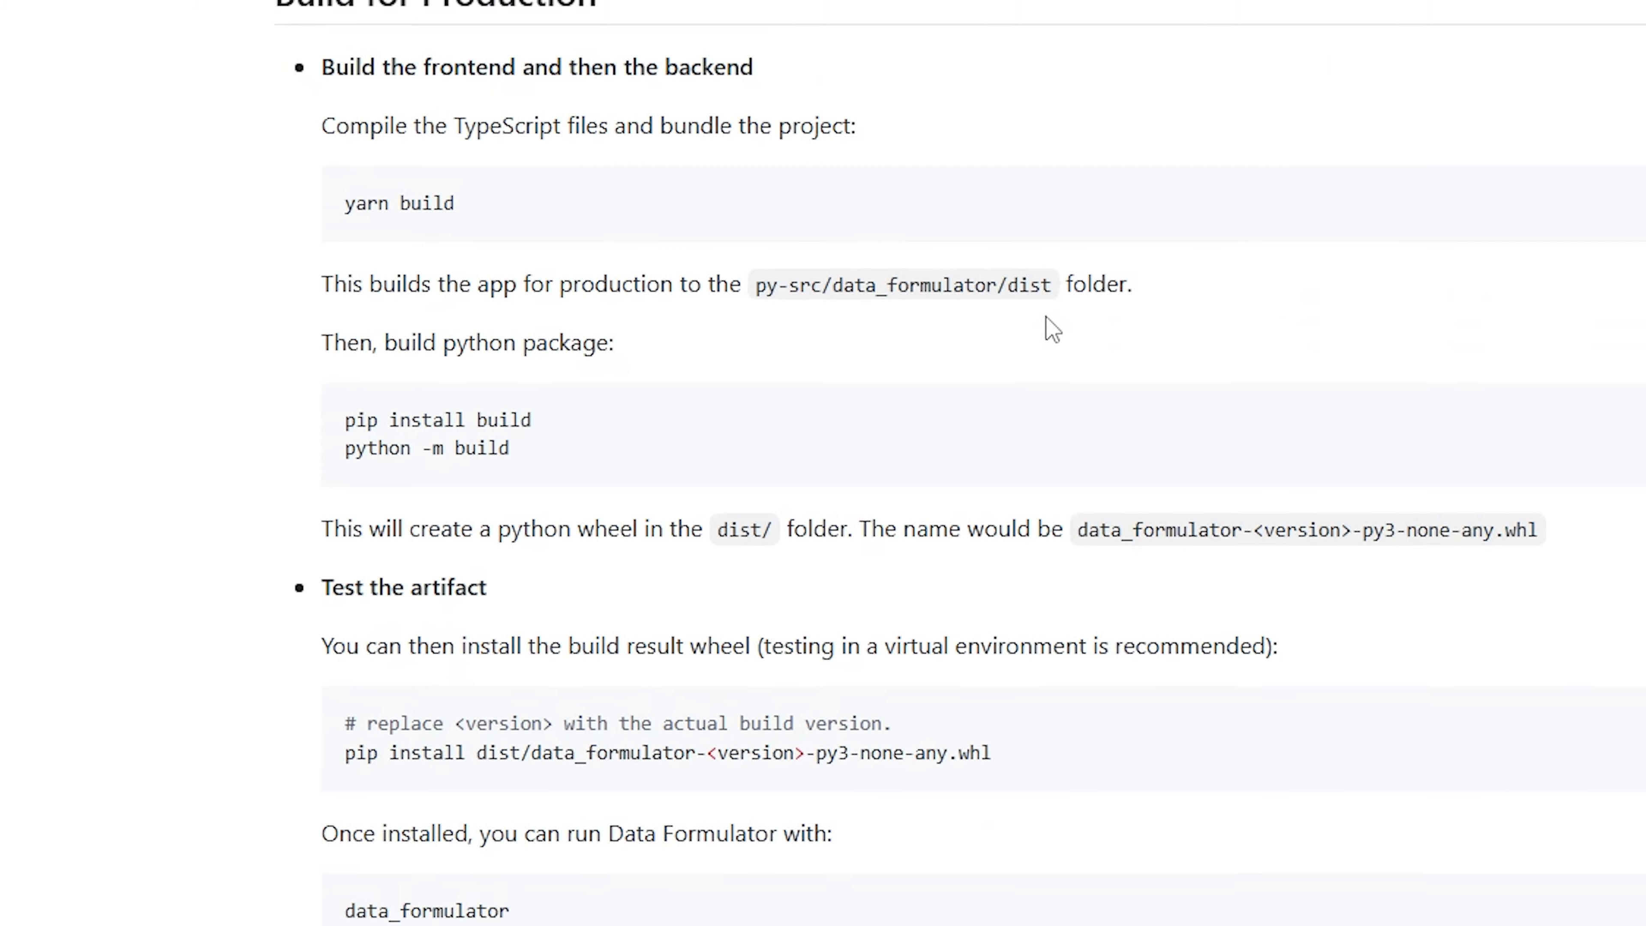
pyautogui.scroll(10, 831, 521)
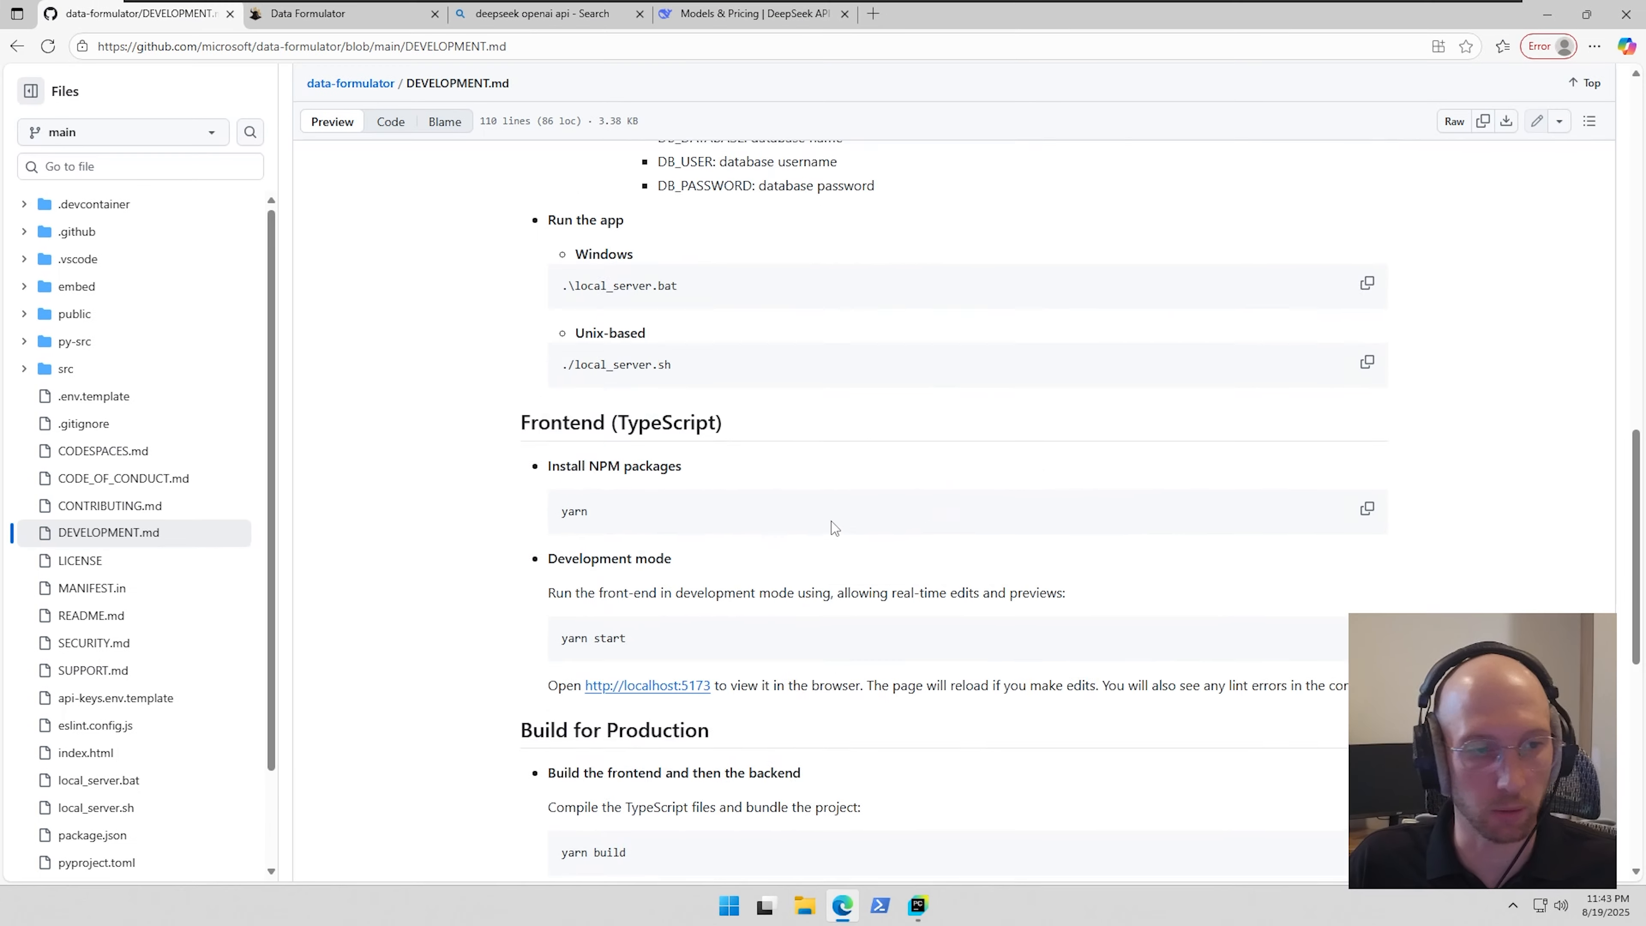
pyautogui.scroll(15, 829, 512)
# - Return to the repository README and review its Developers' Guide, Research Papers, Contributing and Using Data Formulator sections
pyautogui.hotkey('alt', 'Left')
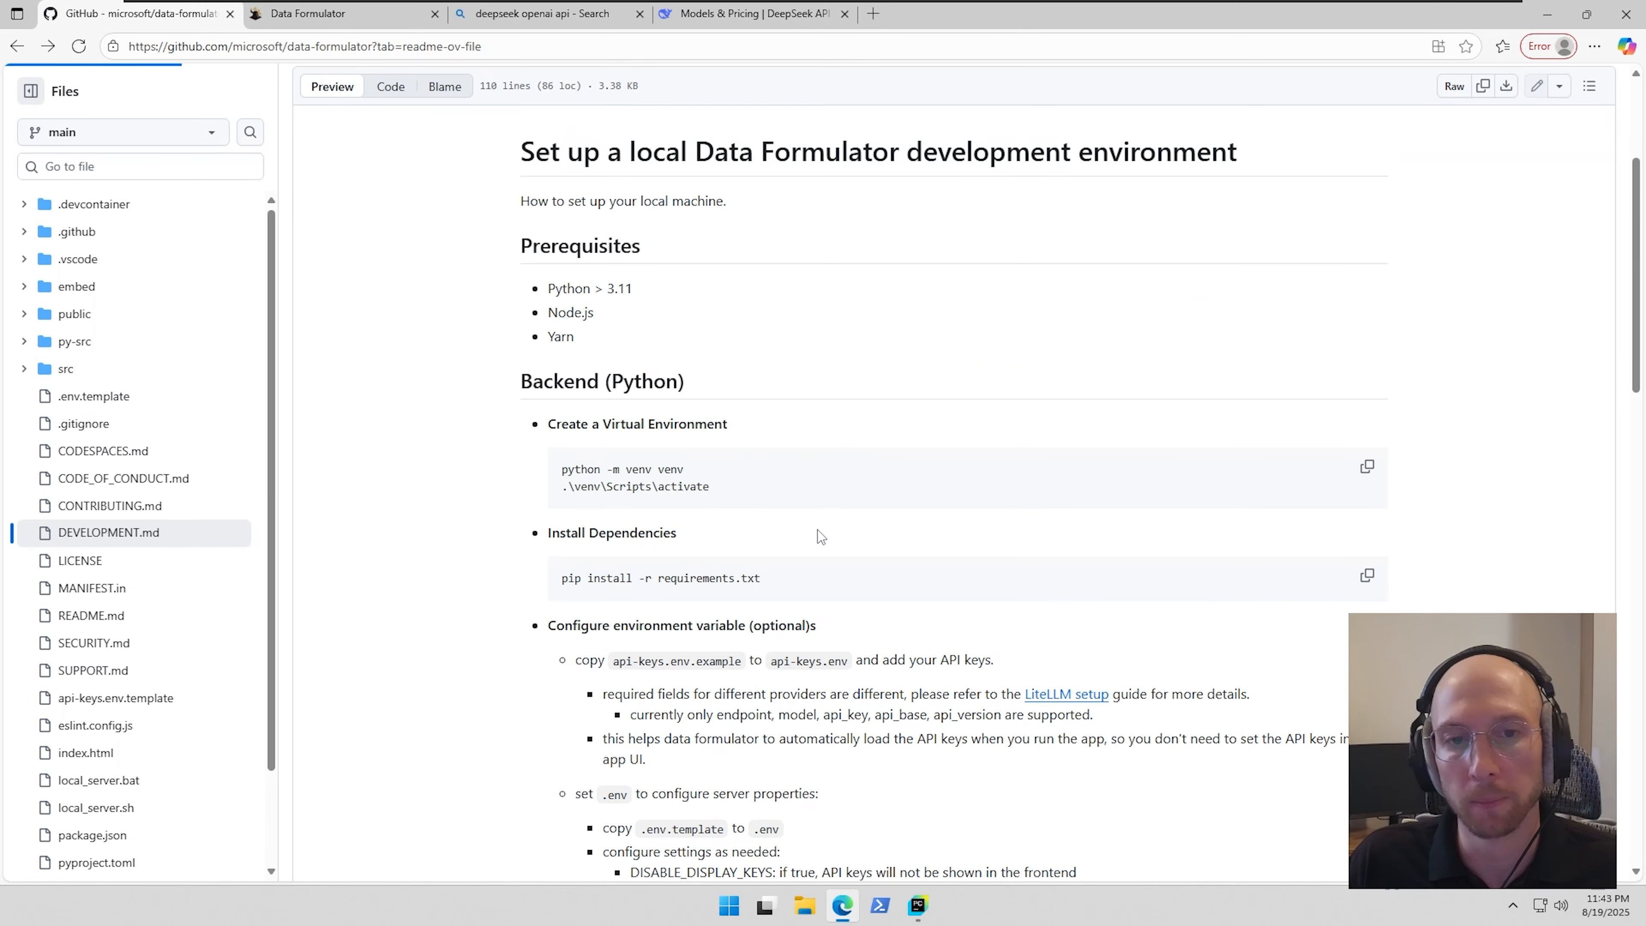
pyautogui.scroll(8, 995, 597)
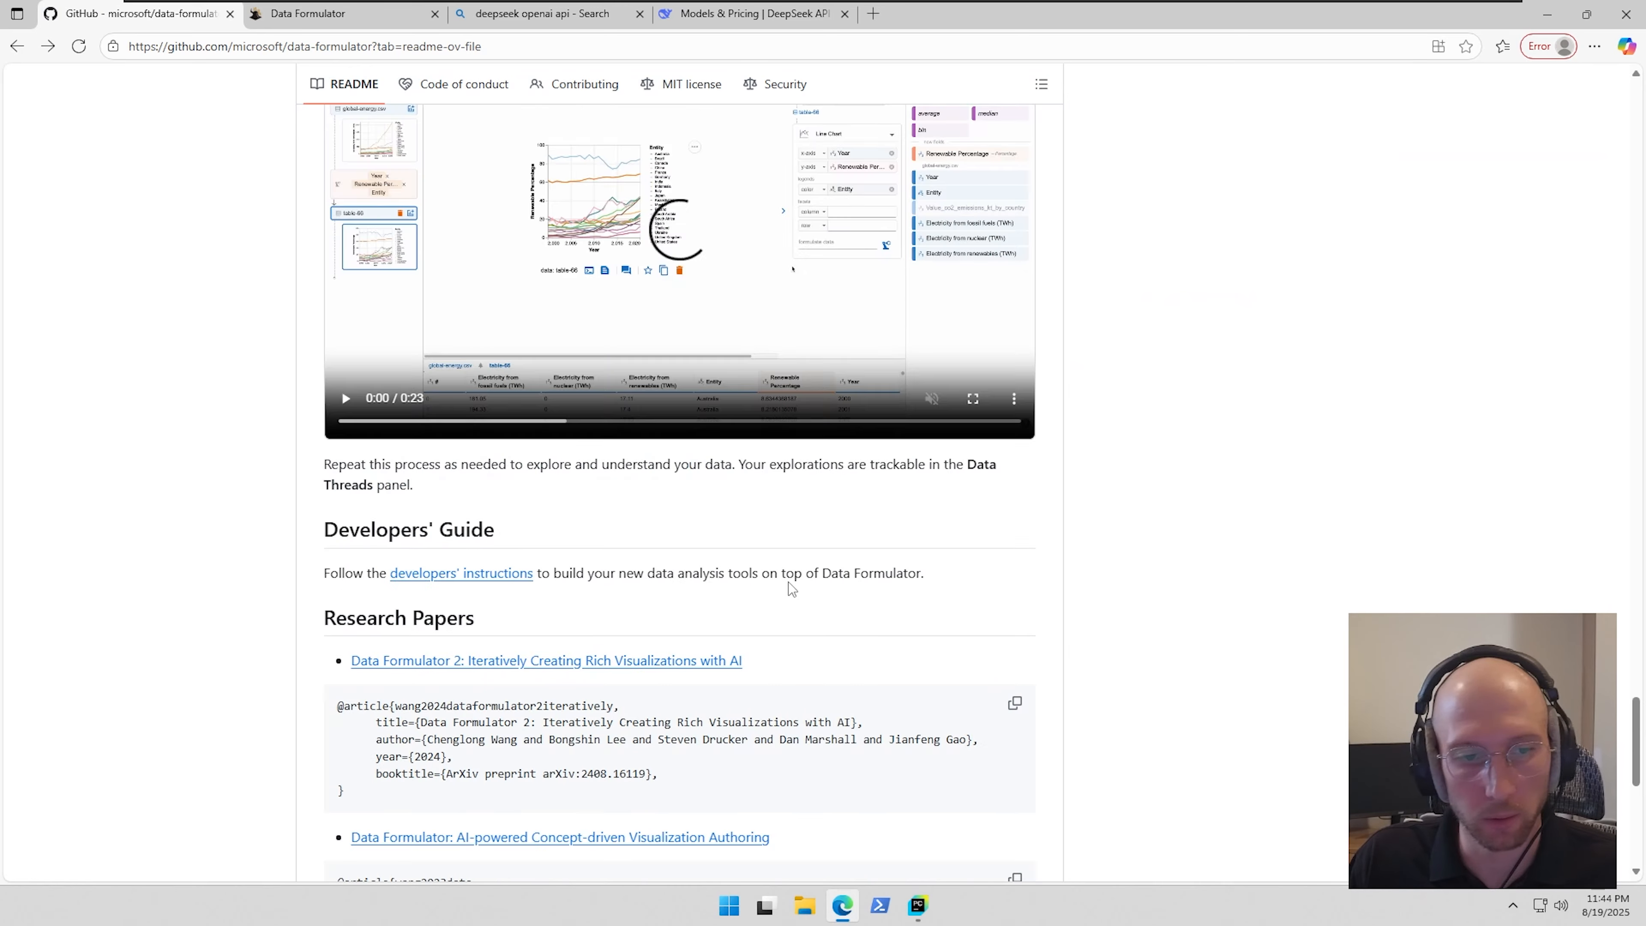
pyautogui.scroll(-4, 774, 574)
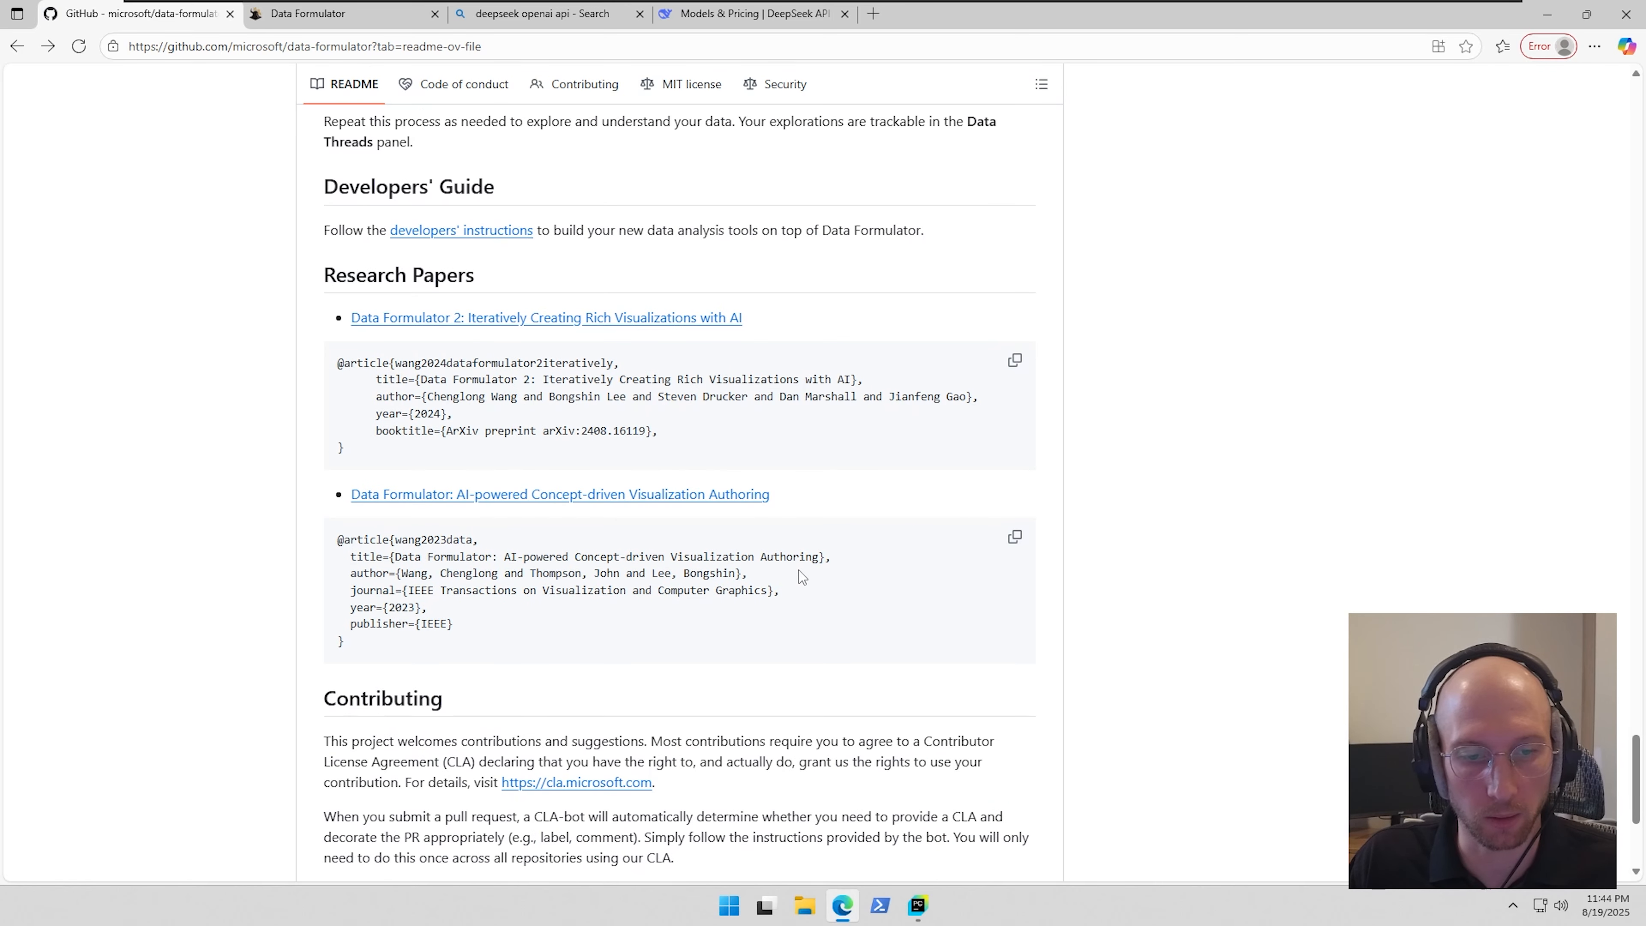
pyautogui.scroll(-4, 801, 575)
pyautogui.scroll(15, 801, 575)
pyautogui.scroll(10, 813, 617)
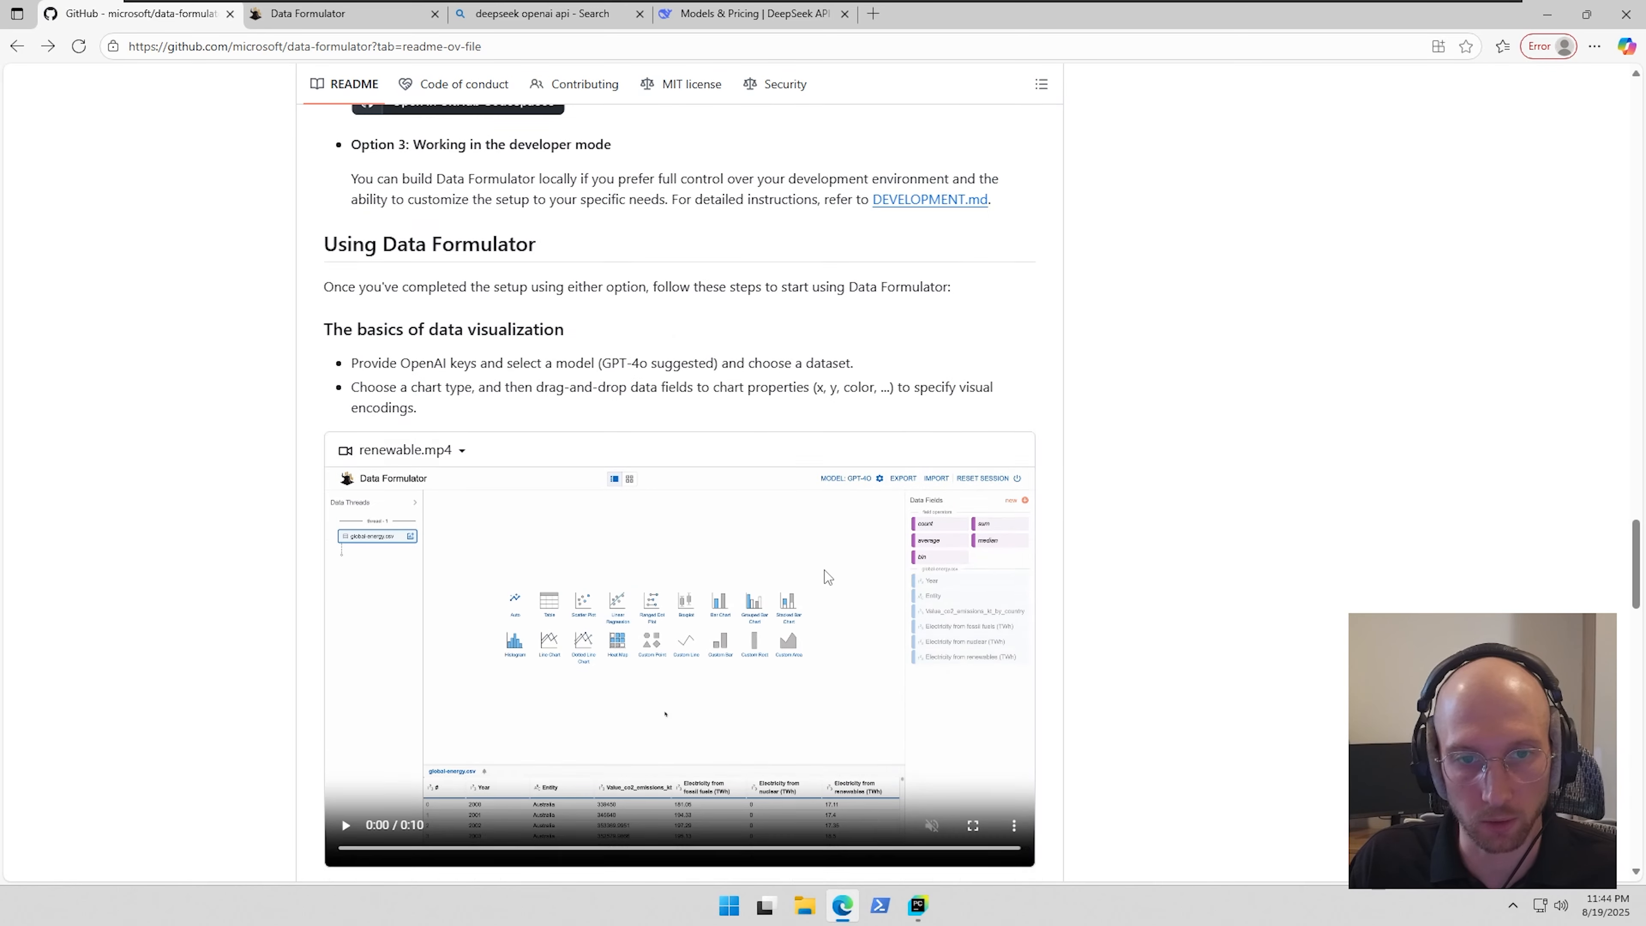
# - Switch to Data Formulator and inspect the view_tljc table rows behind the GDP_per_capita line chart
pyautogui.click(308, 14)
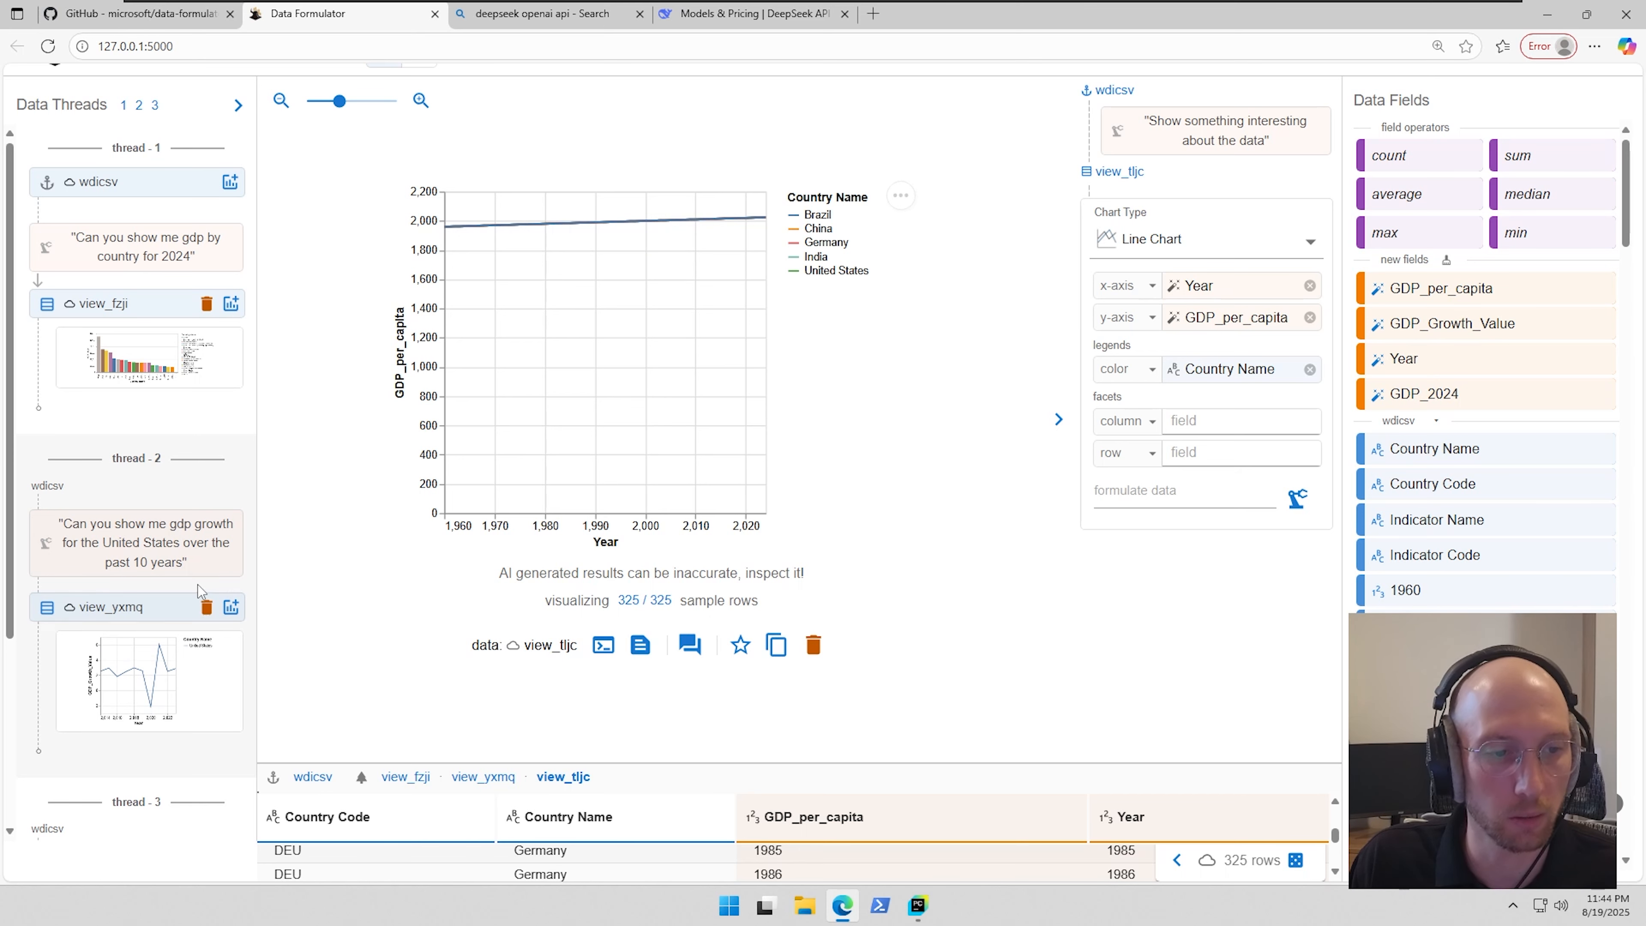
pyautogui.scroll(-4, 228, 562)
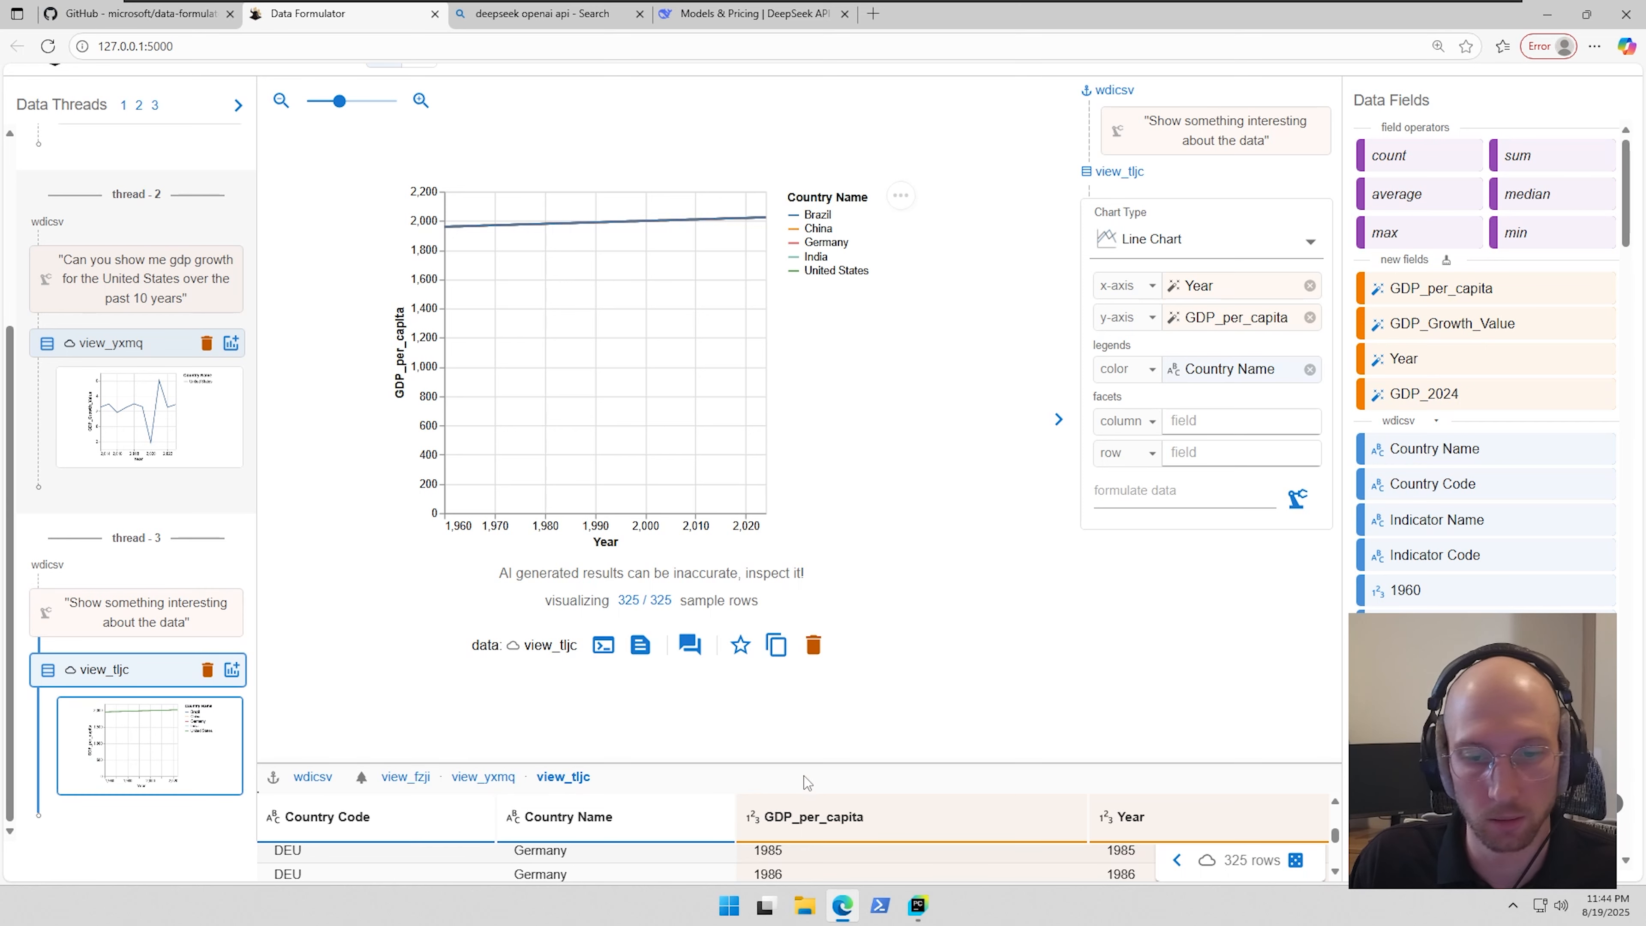
pyautogui.moveTo(851, 763); pyautogui.dragTo(851, 392)
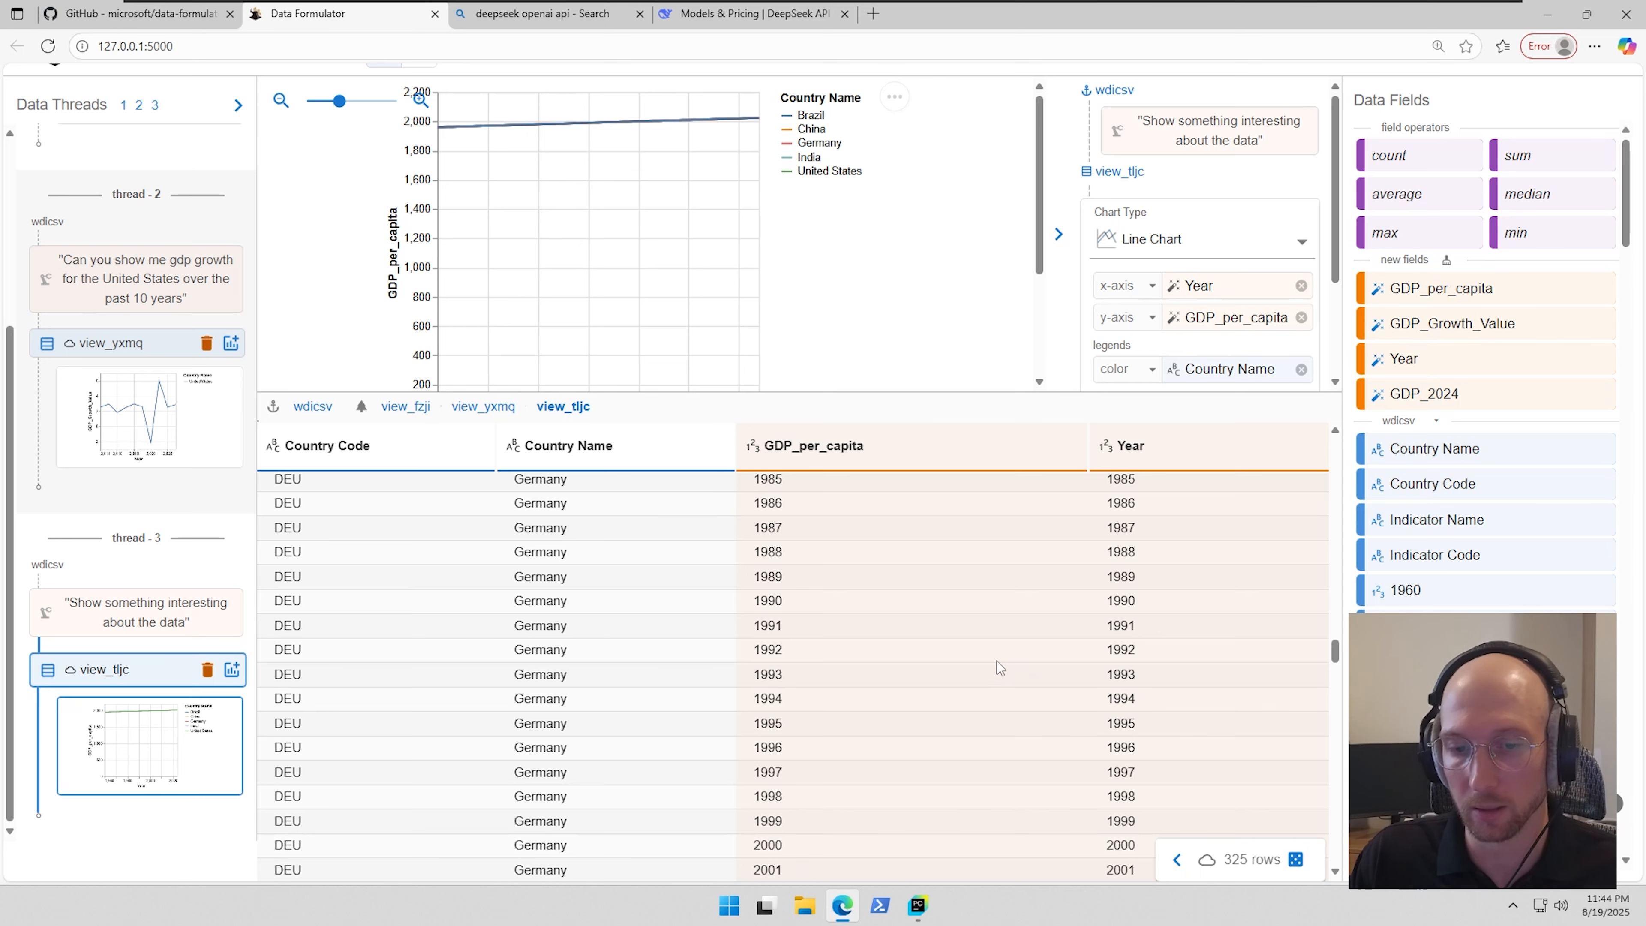
pyautogui.scroll(6, 1198, 661)
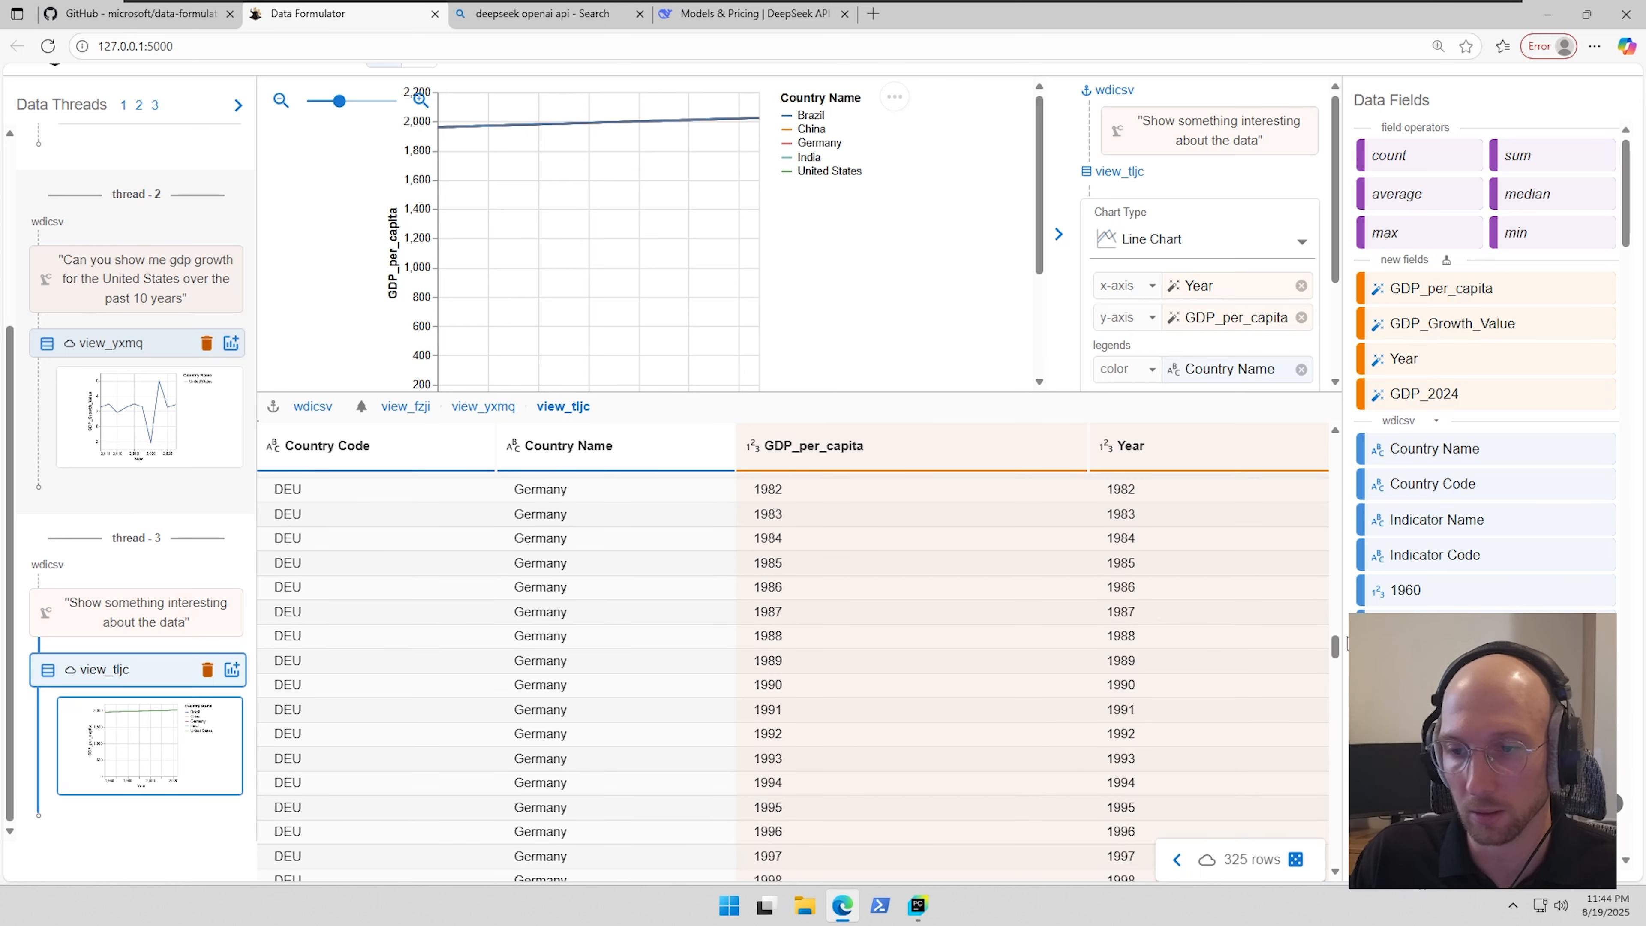
pyautogui.scroll(20, 1184, 657)
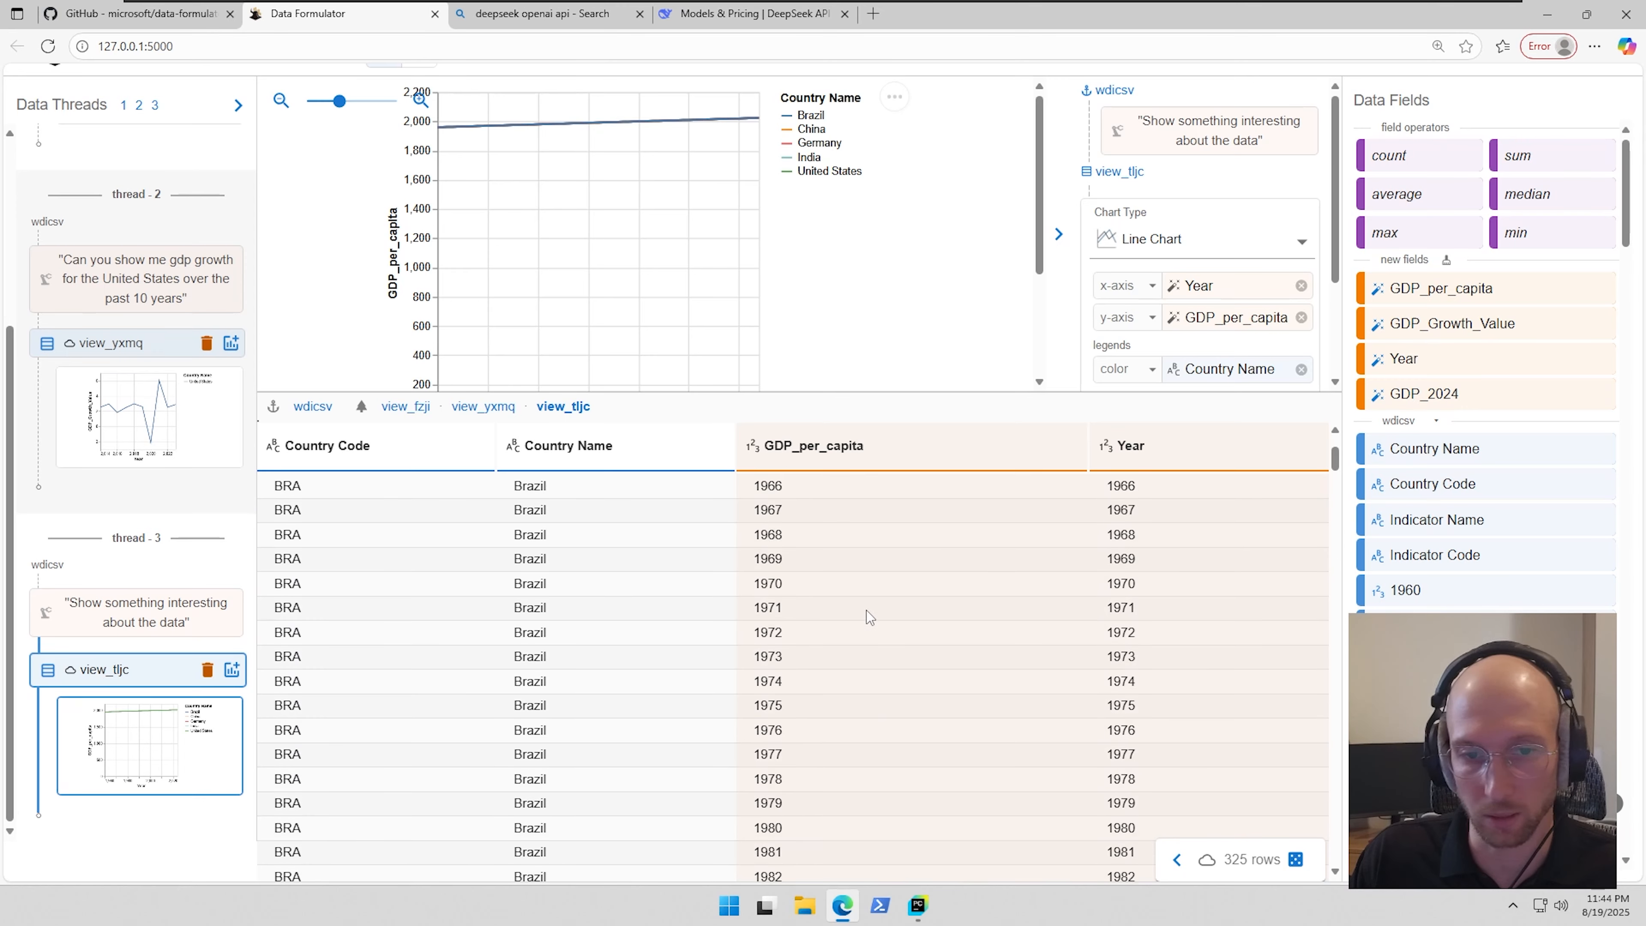
pyautogui.scroll(-20, 719, 583)
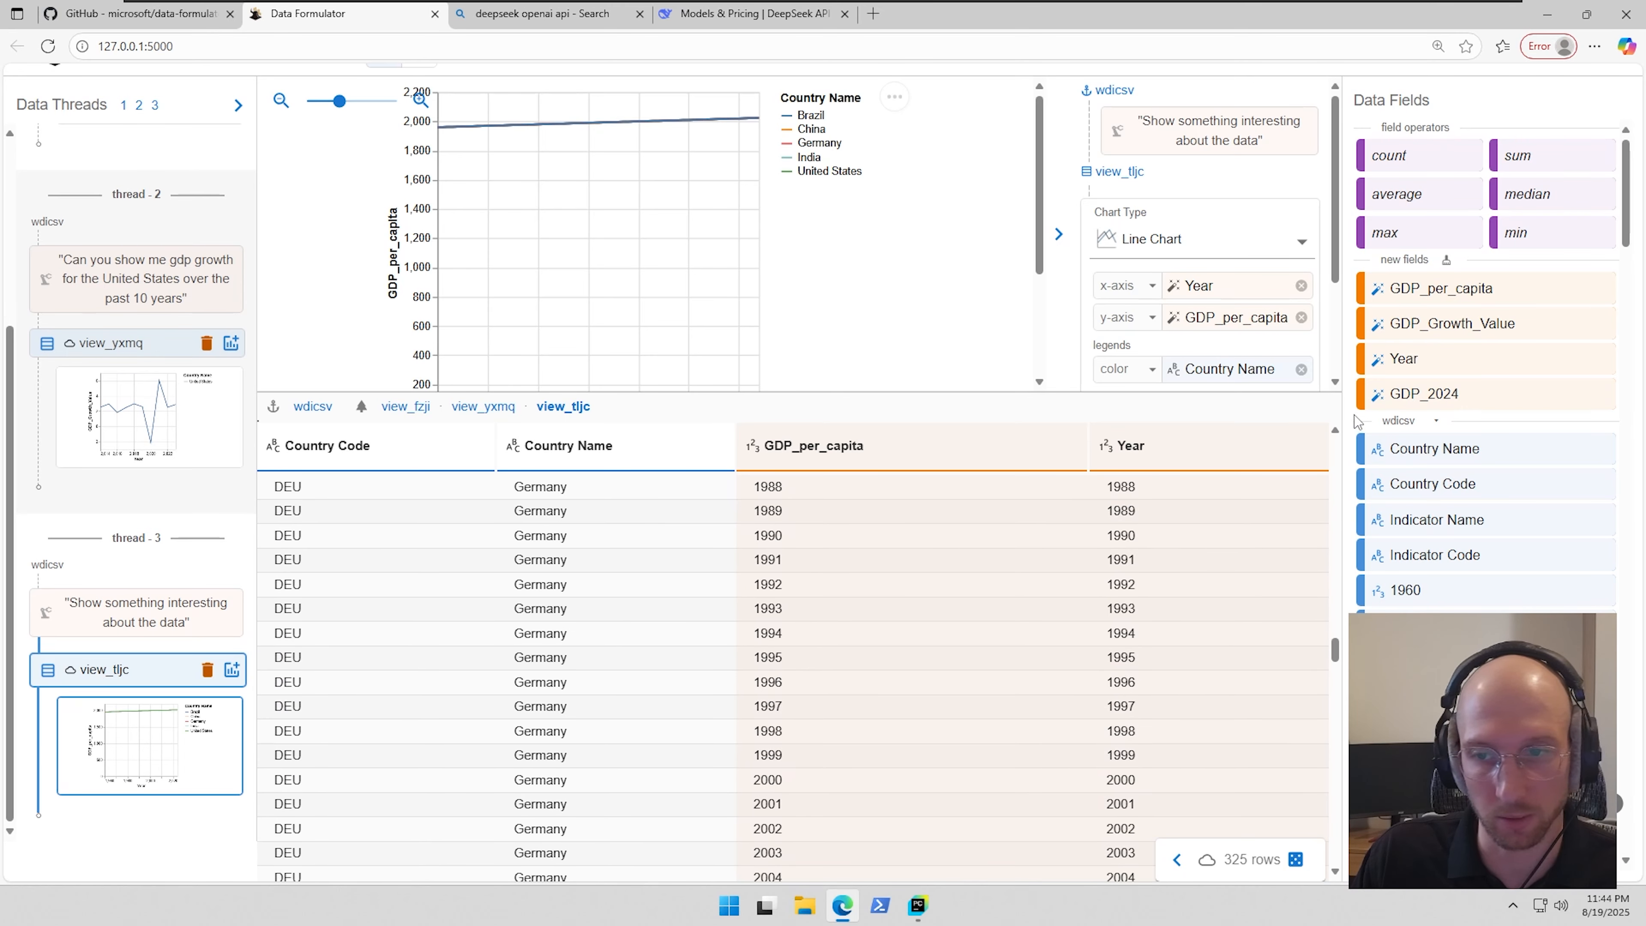
pyautogui.moveTo(823, 392); pyautogui.dragTo(823, 720)
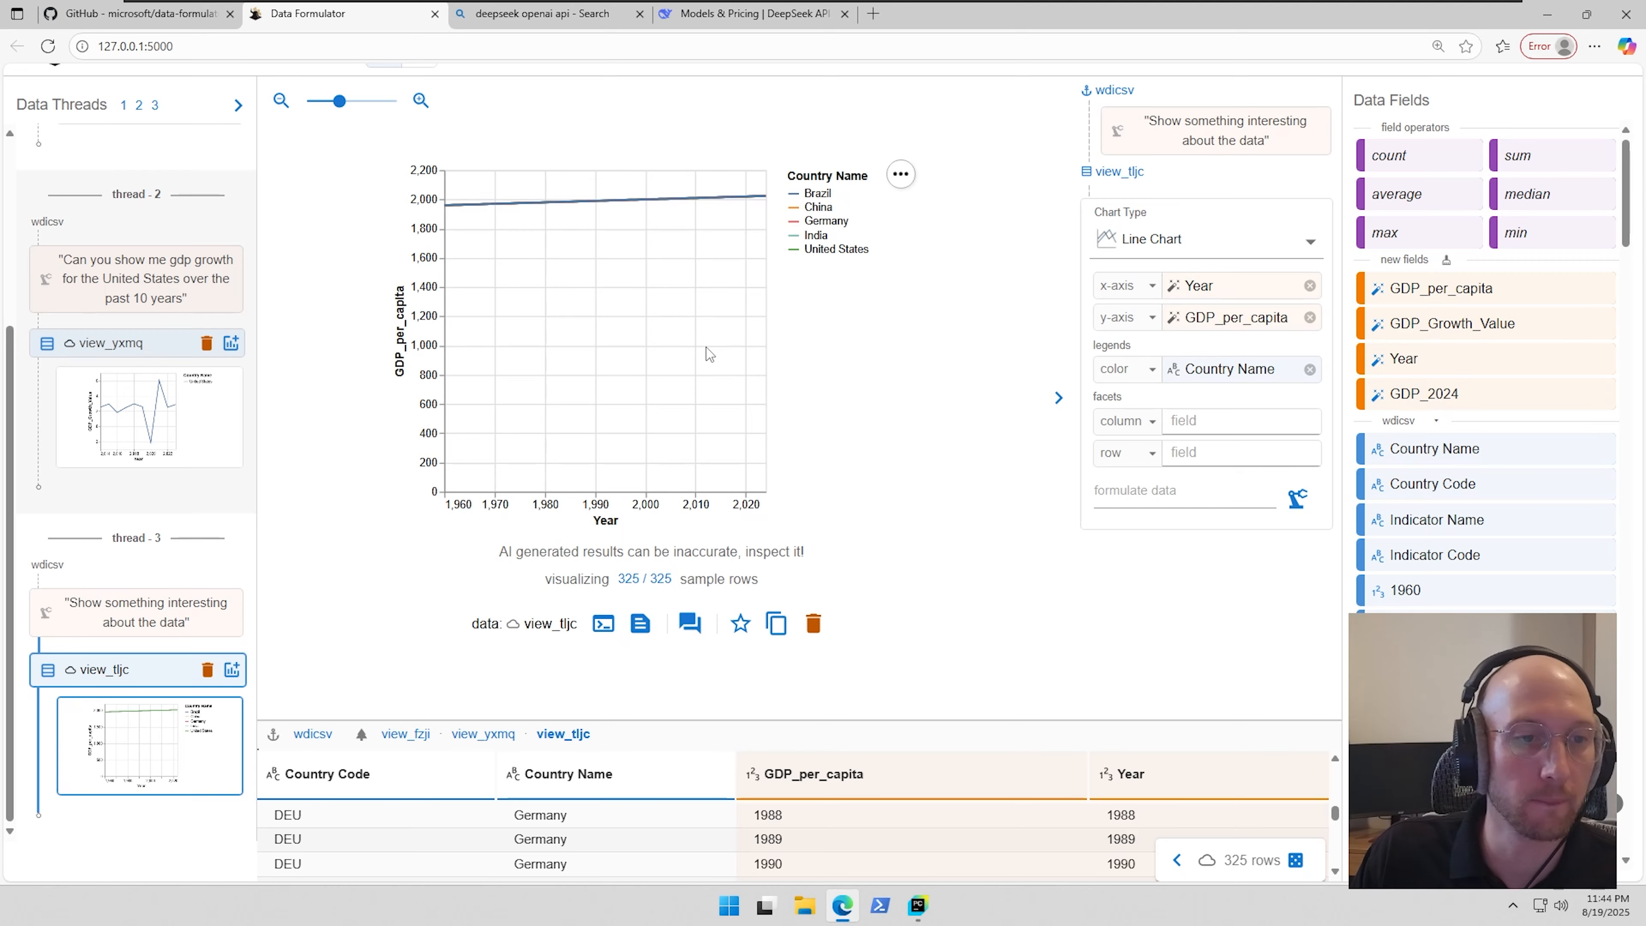
pyautogui.scroll(2, 709, 338)
pyautogui.scroll(-1, 715, 337)
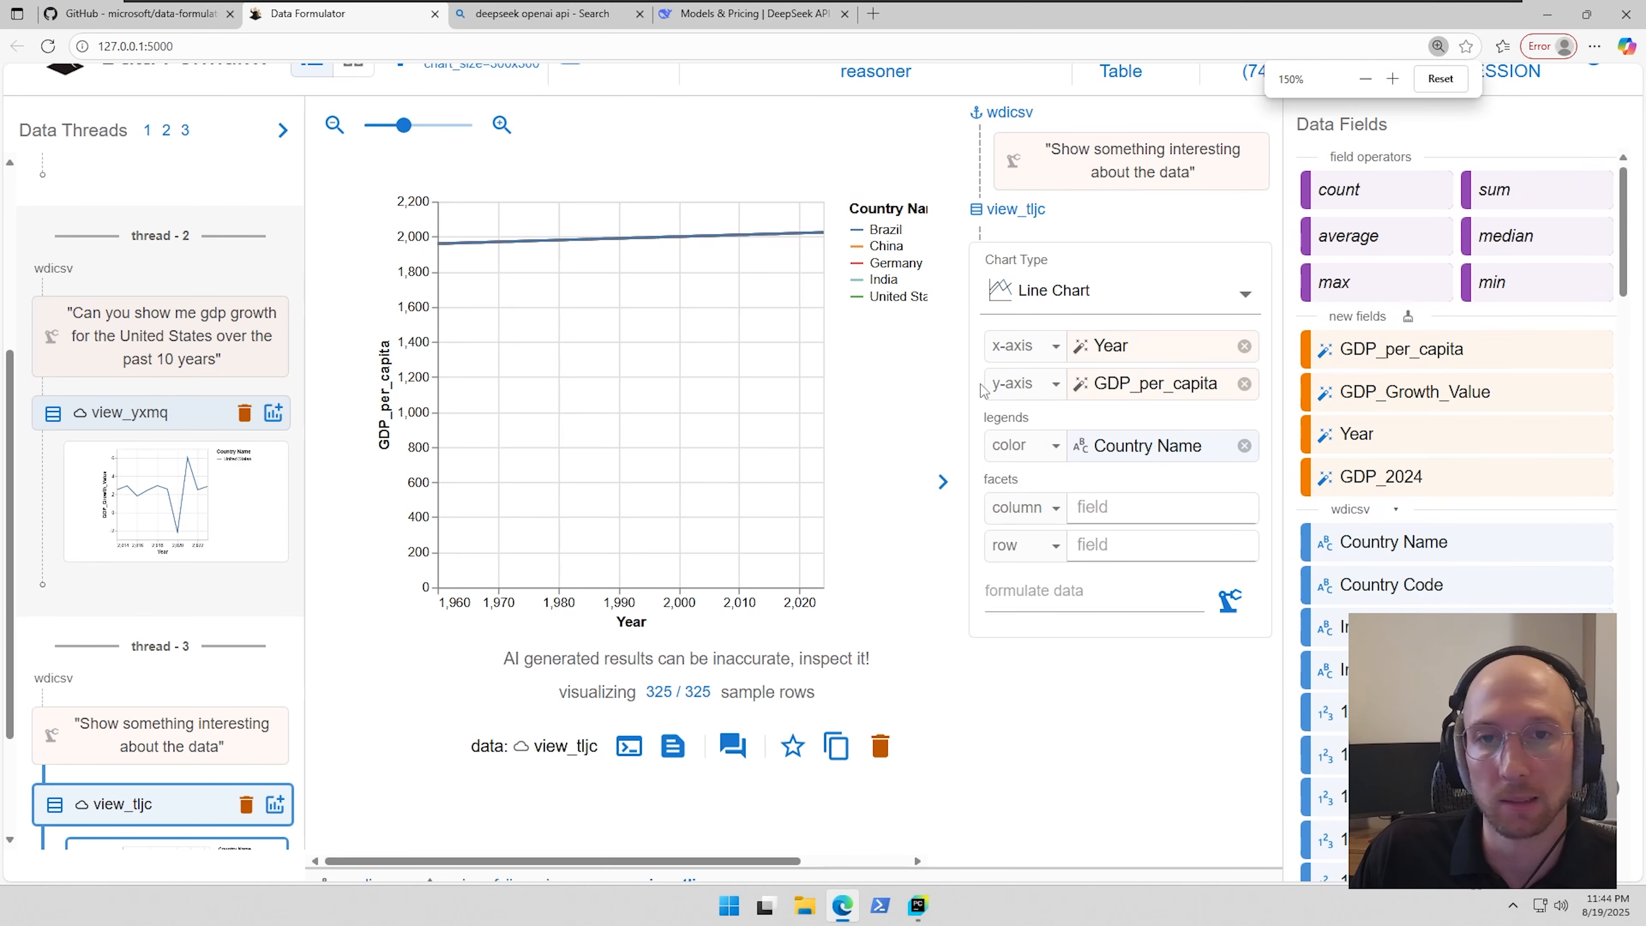
pyautogui.scroll(-1, 828, 396)
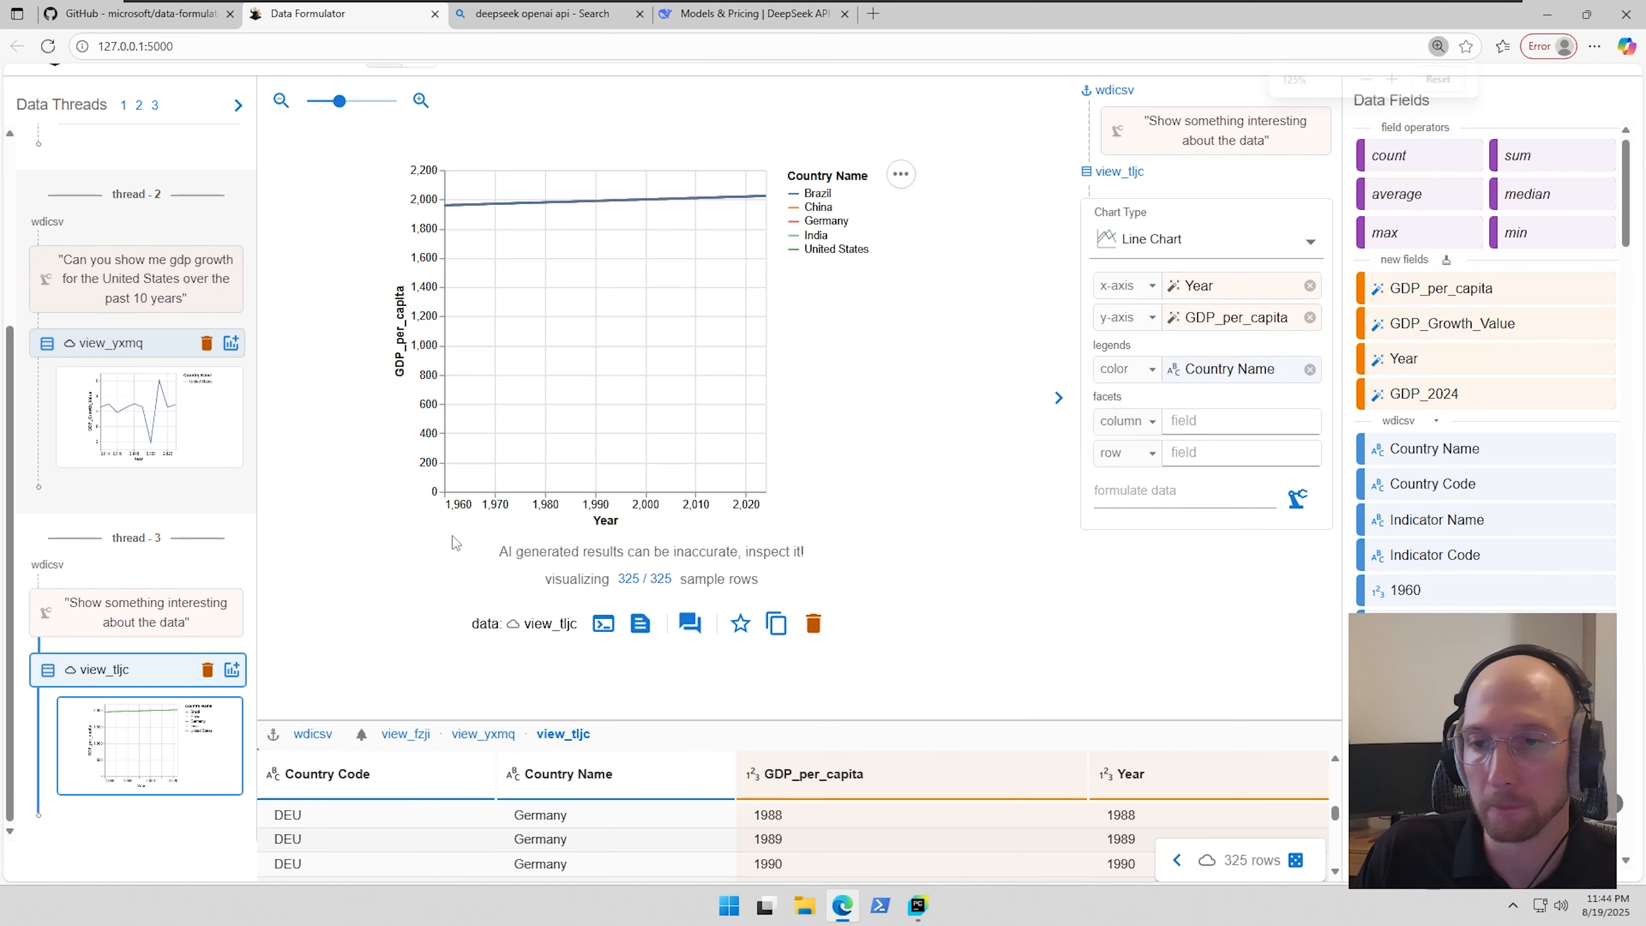
# - Delete the view_tljc table with its chart and start a new visualization from the wdicsv dataset
pyautogui.click(207, 669)
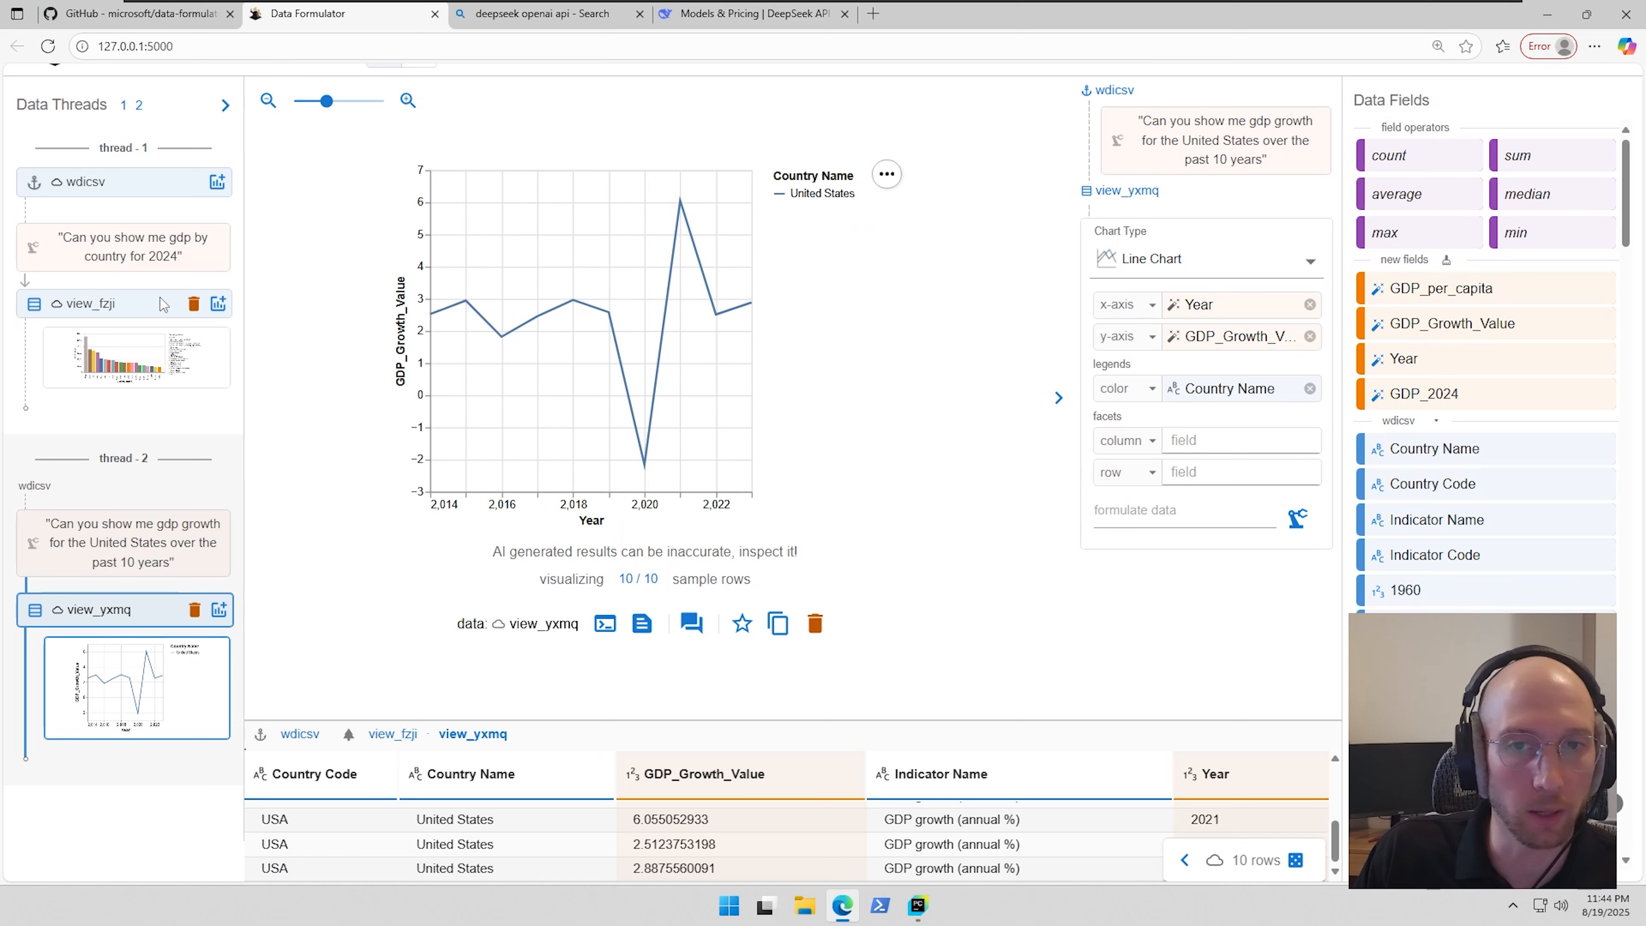
pyautogui.click(97, 184)
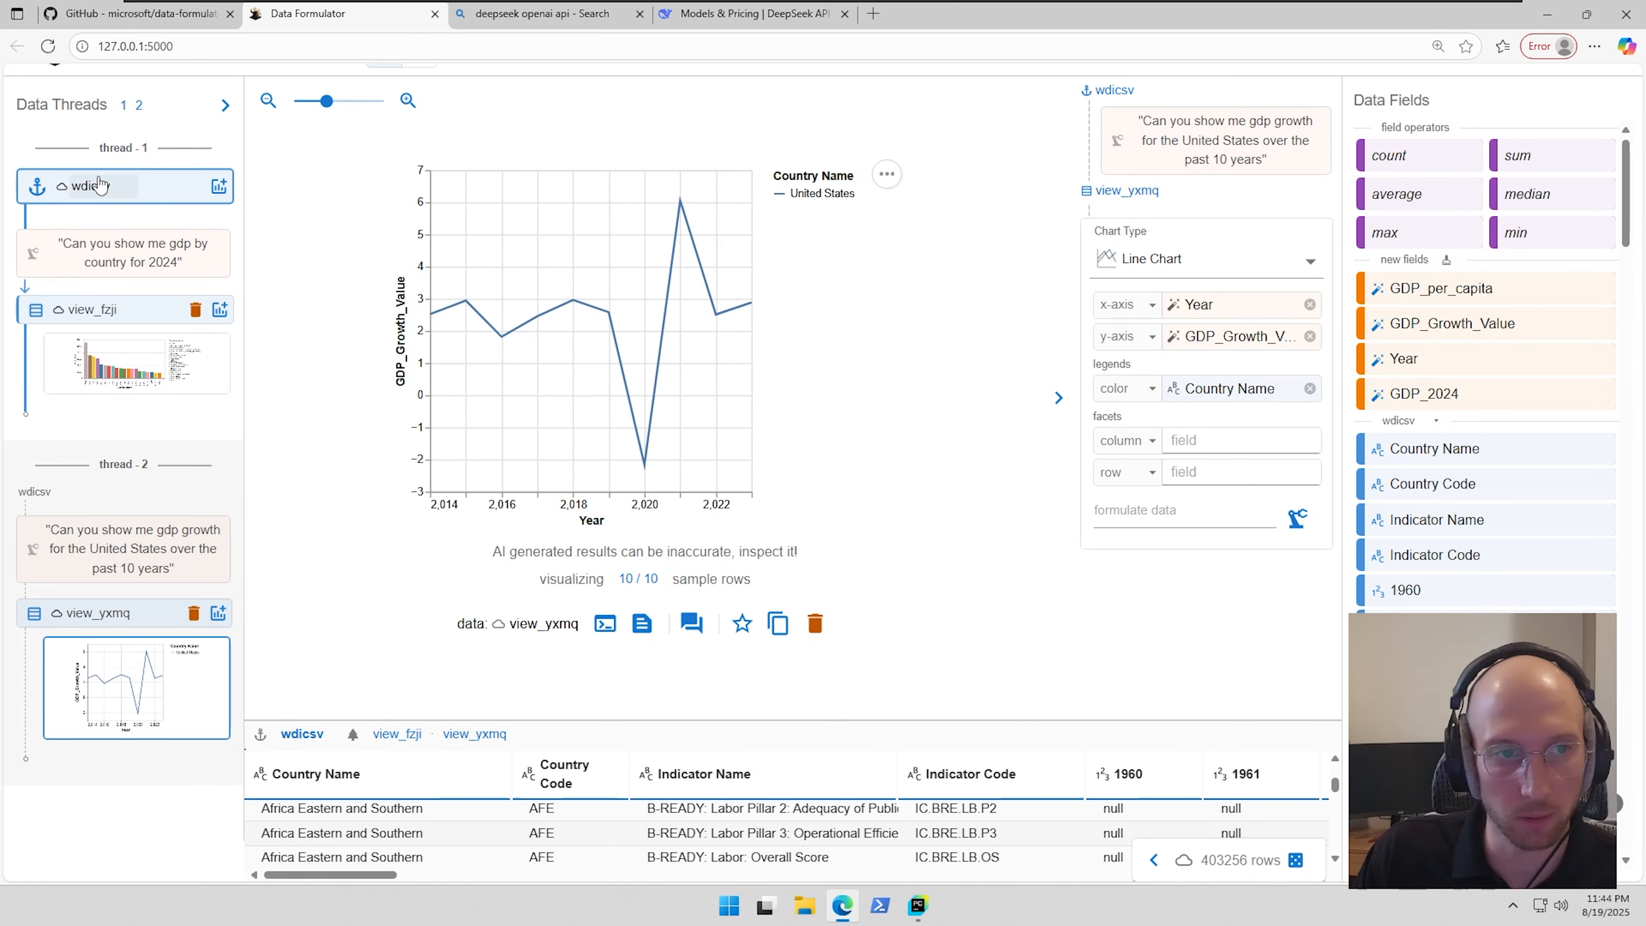
pyautogui.click(220, 187)
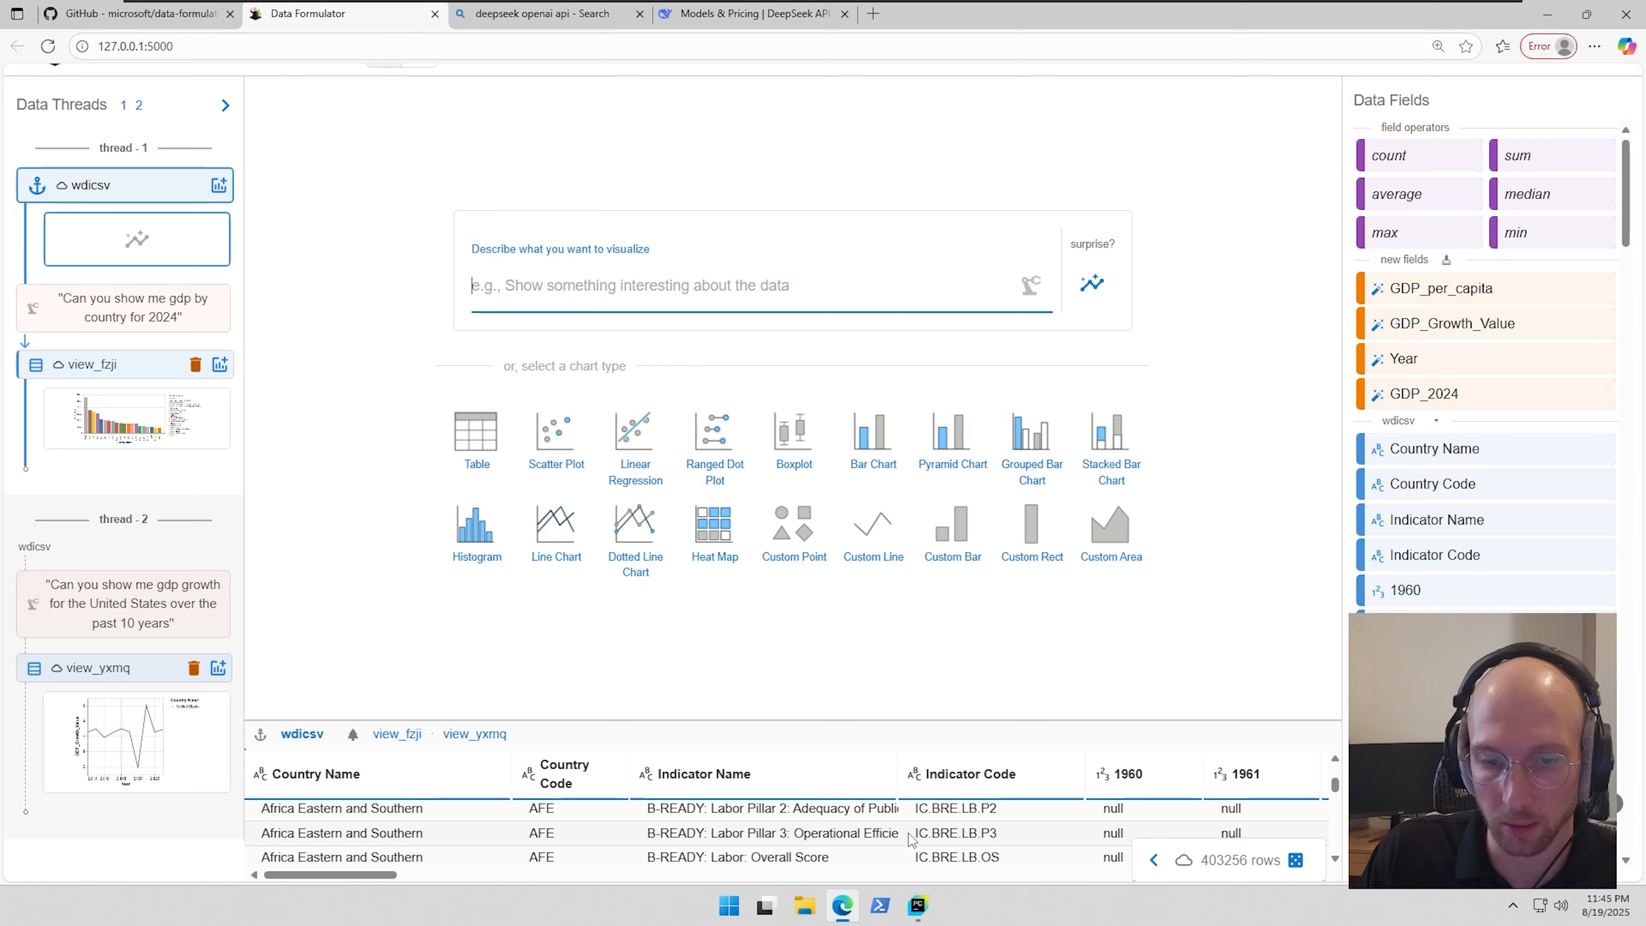
# - Enlarge the wdicsv data table and look through its indicator names, including the gross savings, GNI and GDP per capita entries
pyautogui.scroll(-3, 910, 839)
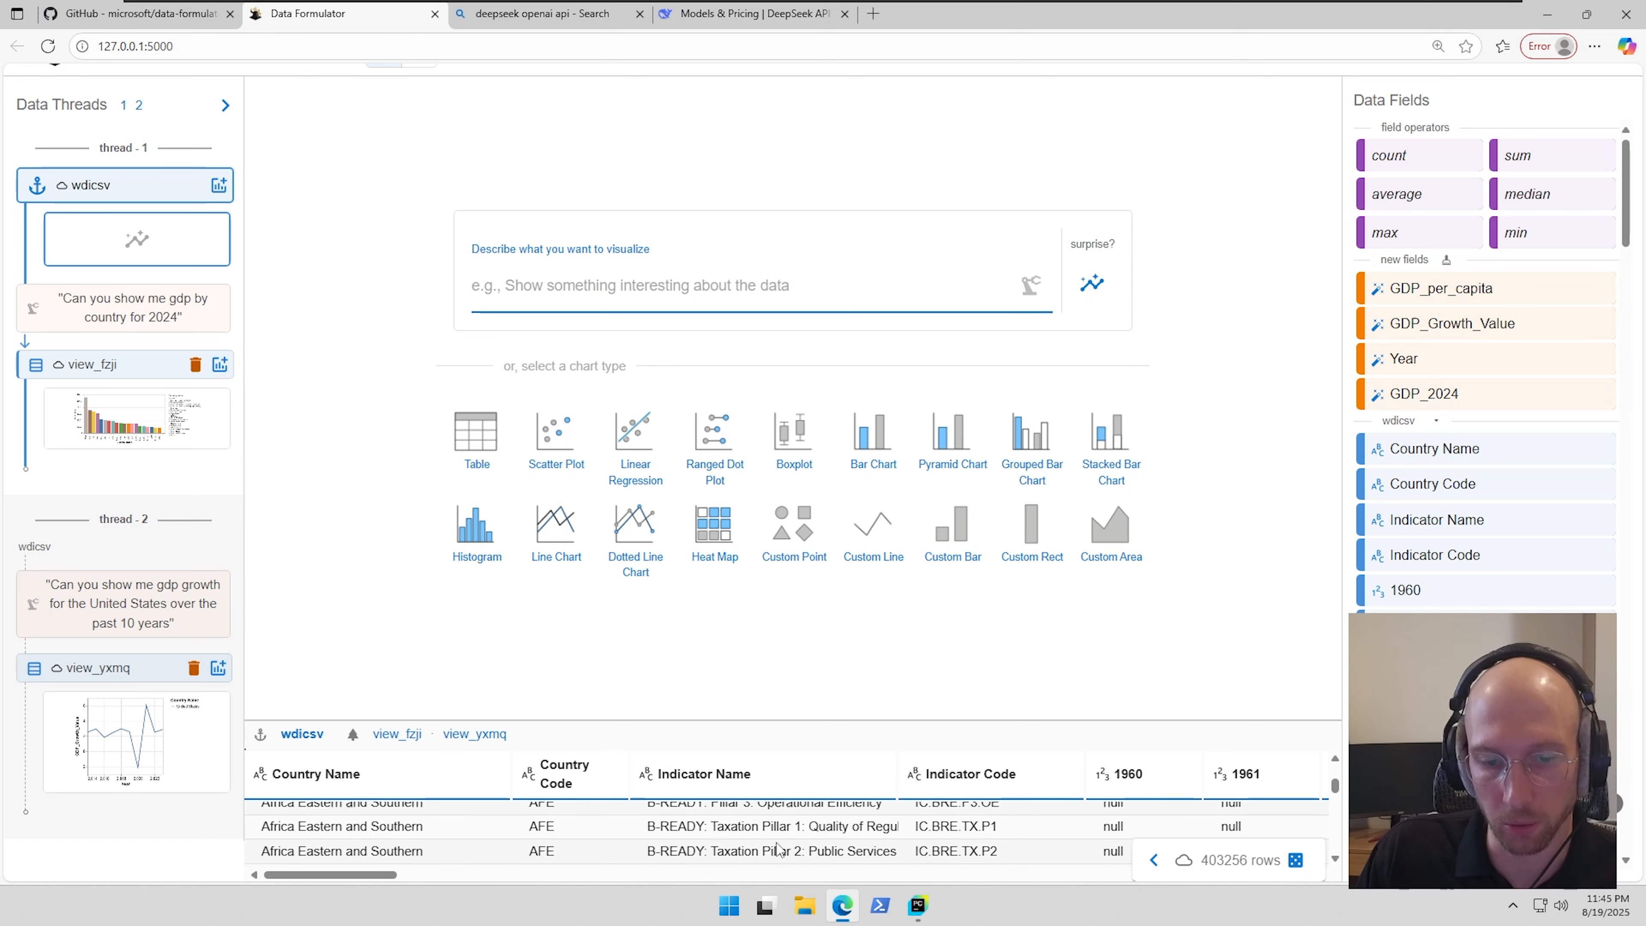
pyautogui.scroll(-3, 778, 842)
pyautogui.scroll(-15, 821, 676)
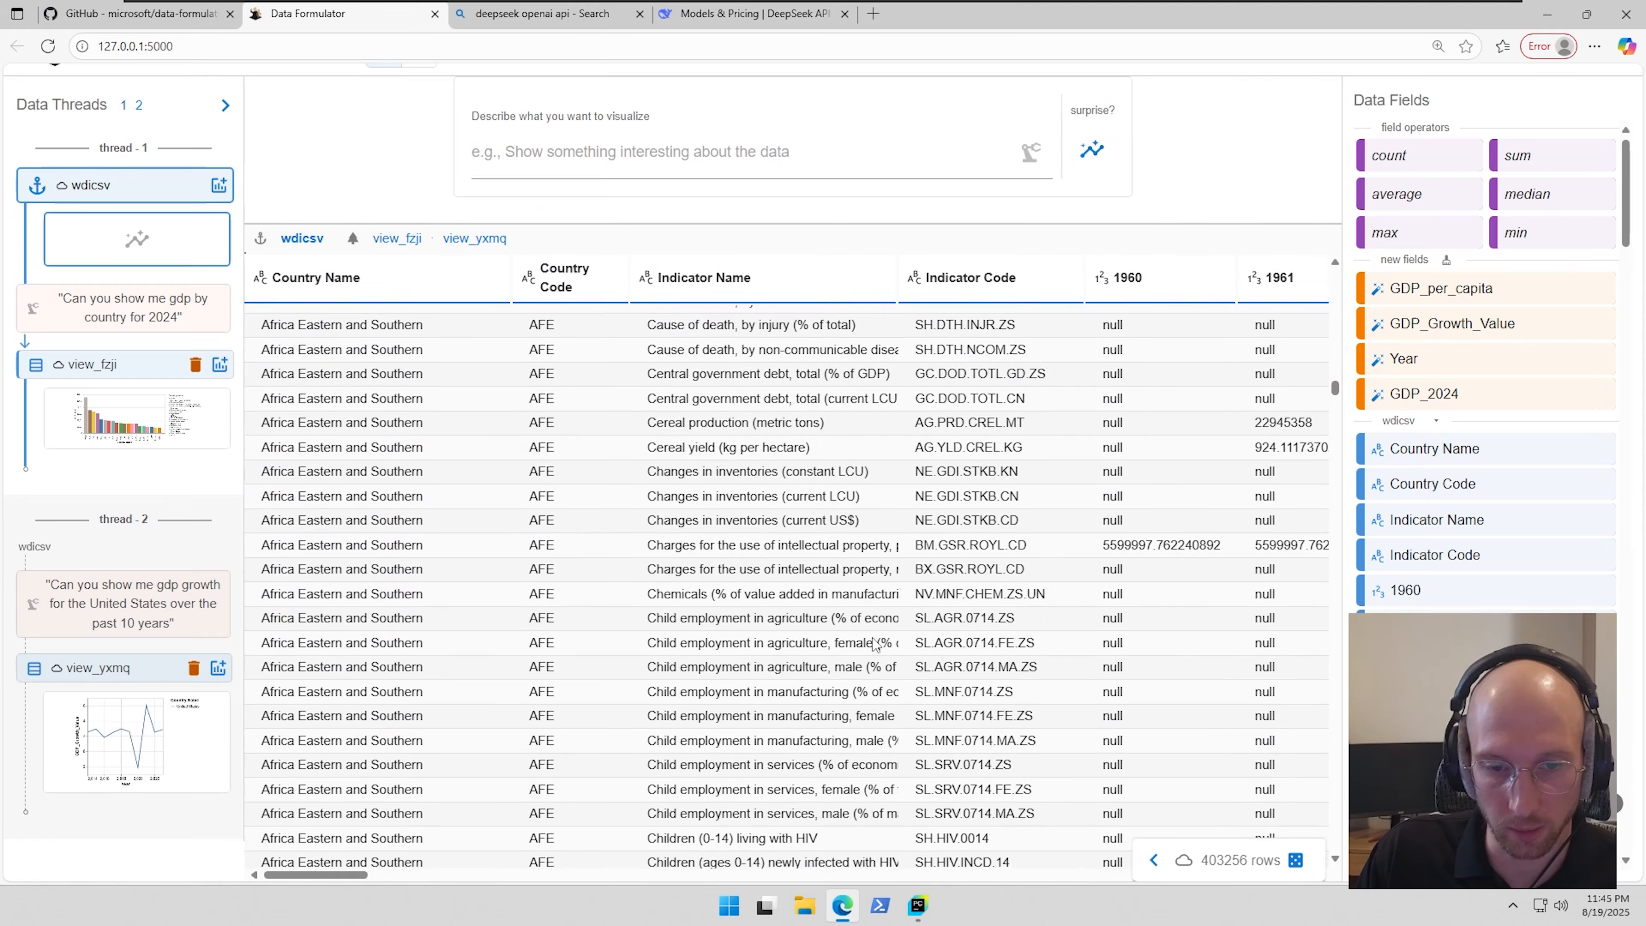
pyautogui.scroll(-20, 821, 677)
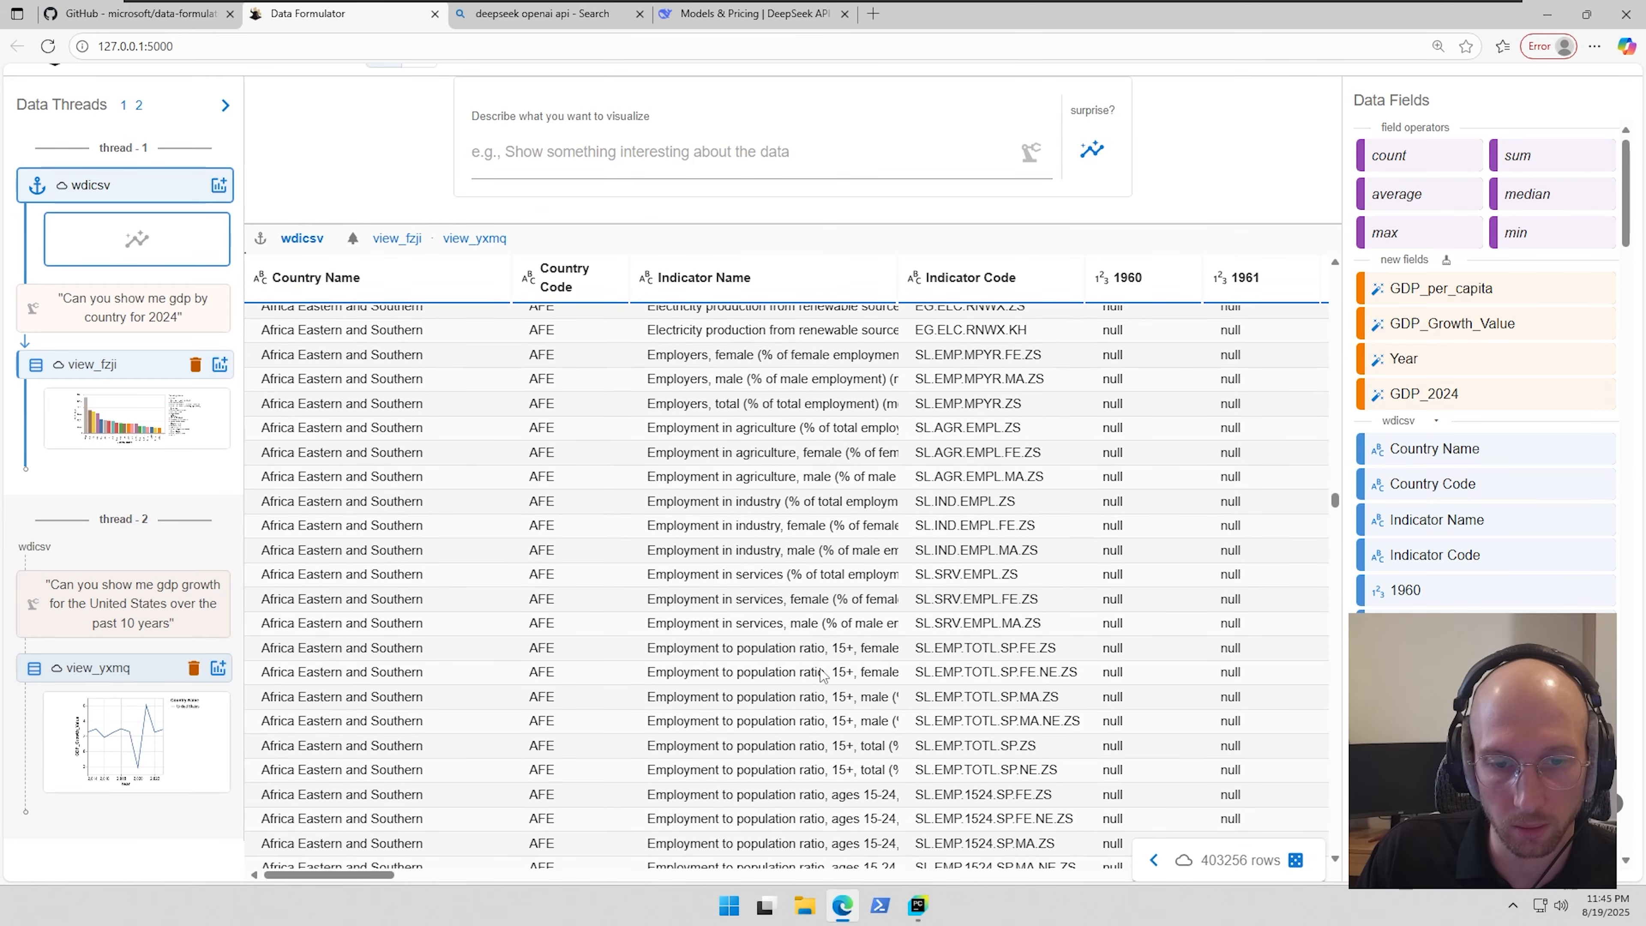
pyautogui.scroll(-15, 827, 668)
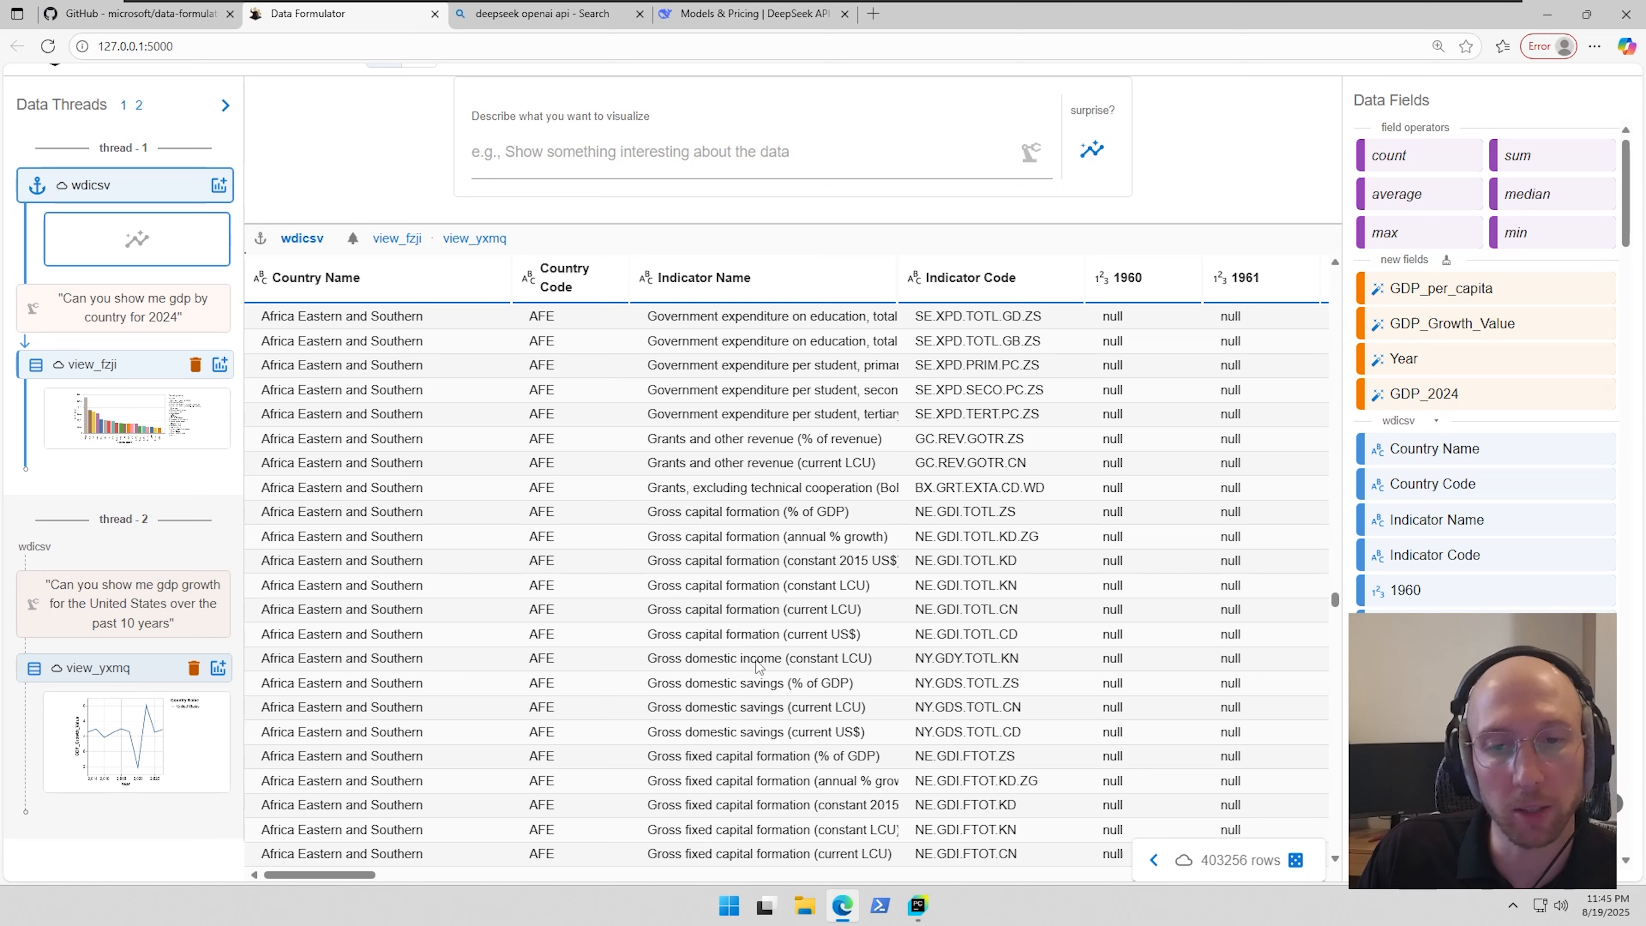
pyautogui.scroll(-5, 751, 648)
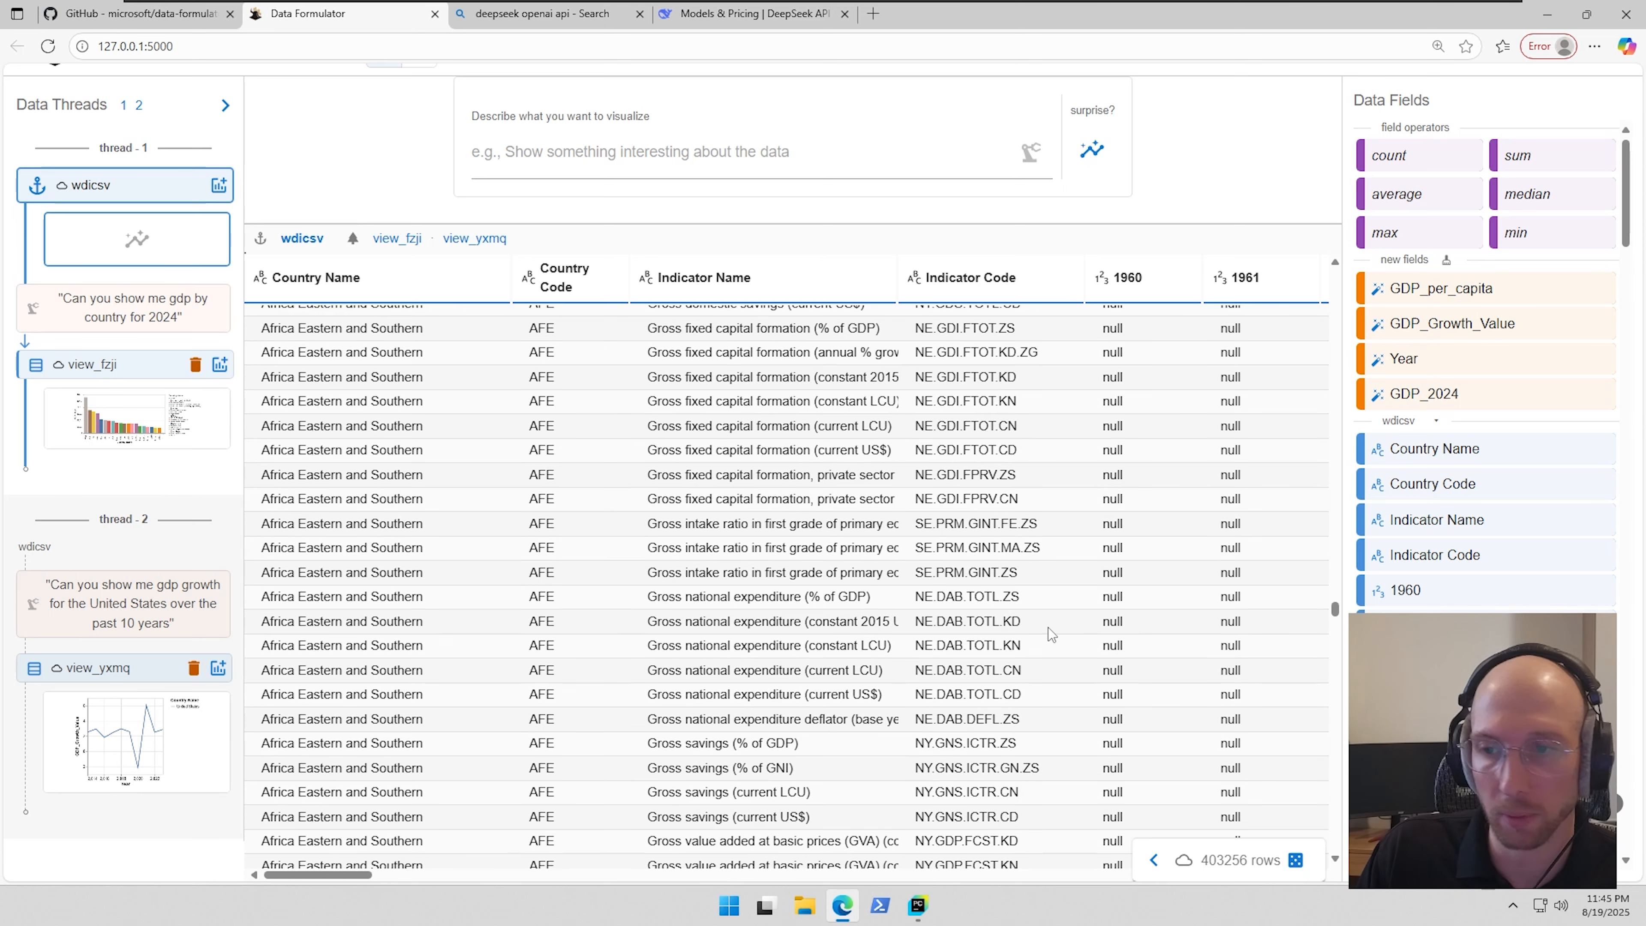
pyautogui.scroll(-7, 1470, 628)
pyautogui.scroll(-3, 818, 699)
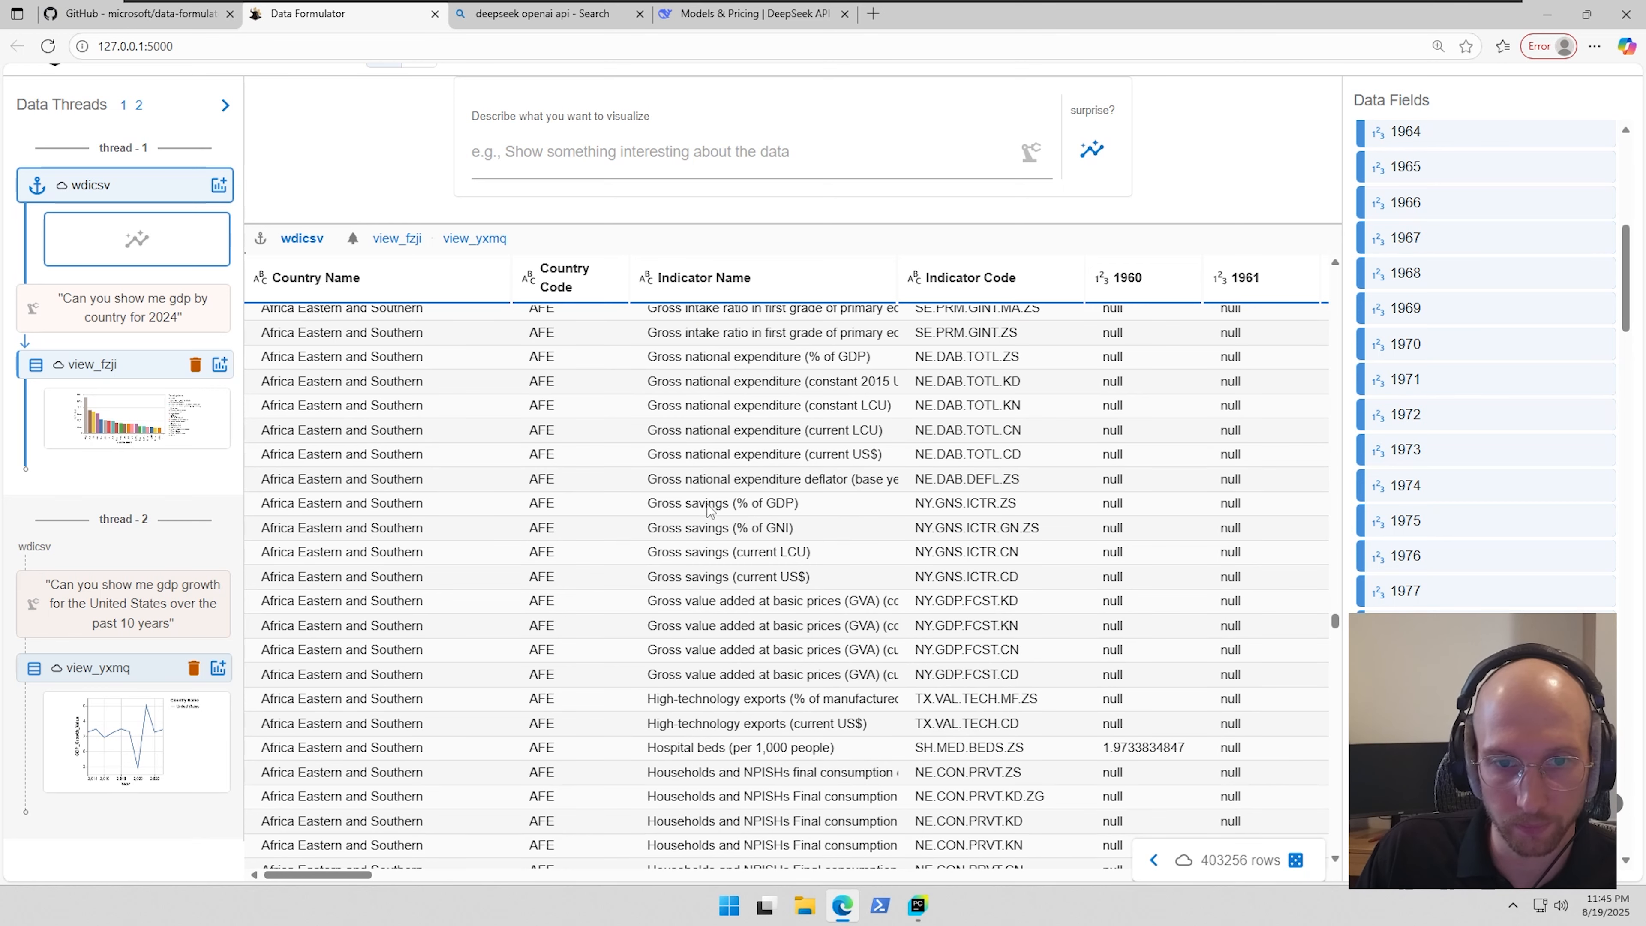
pyautogui.scroll(-5, 712, 512)
pyautogui.scroll(3, 803, 528)
pyautogui.scroll(4, 803, 533)
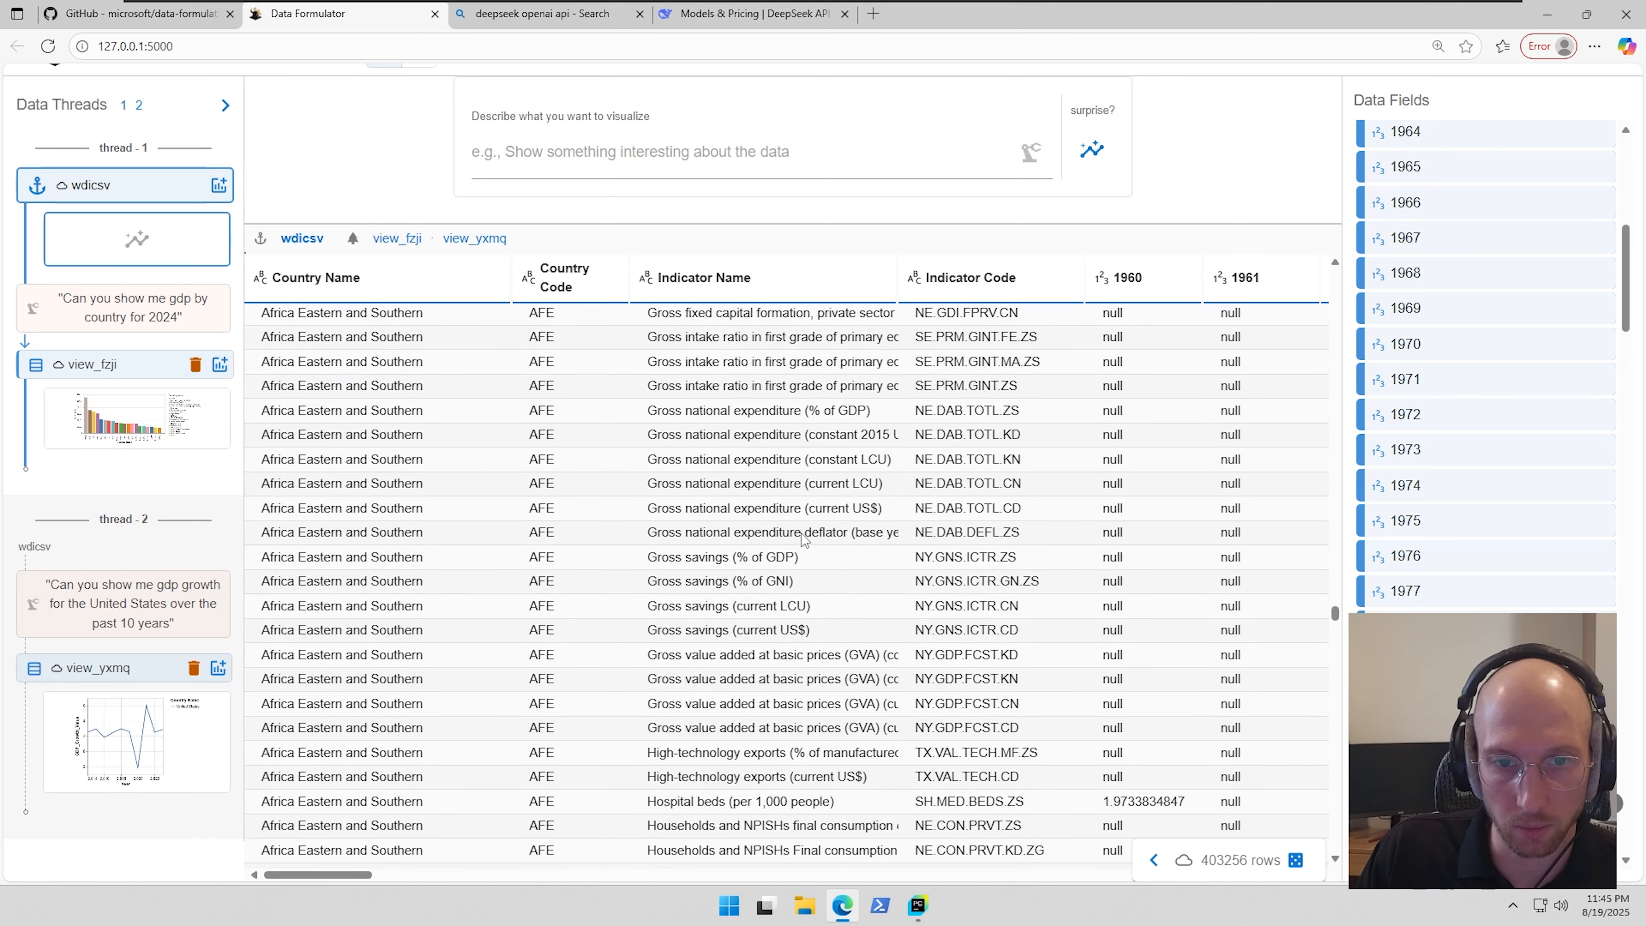
pyautogui.scroll(-10, 803, 547)
pyautogui.scroll(10, 802, 563)
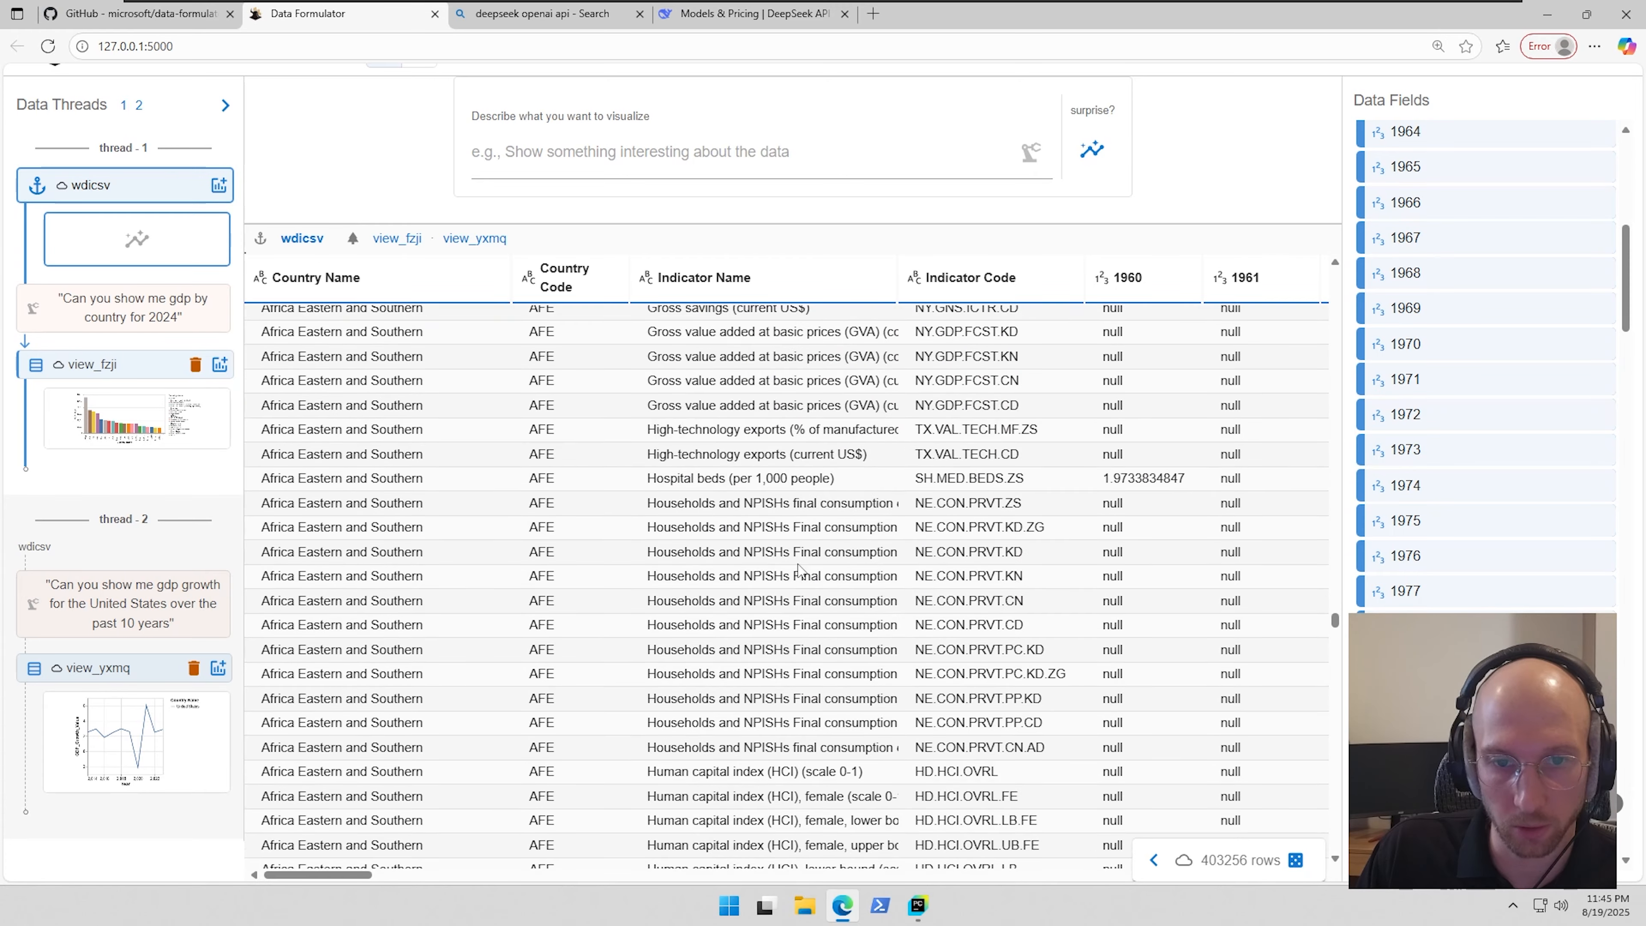
pyautogui.scroll(3, 796, 574)
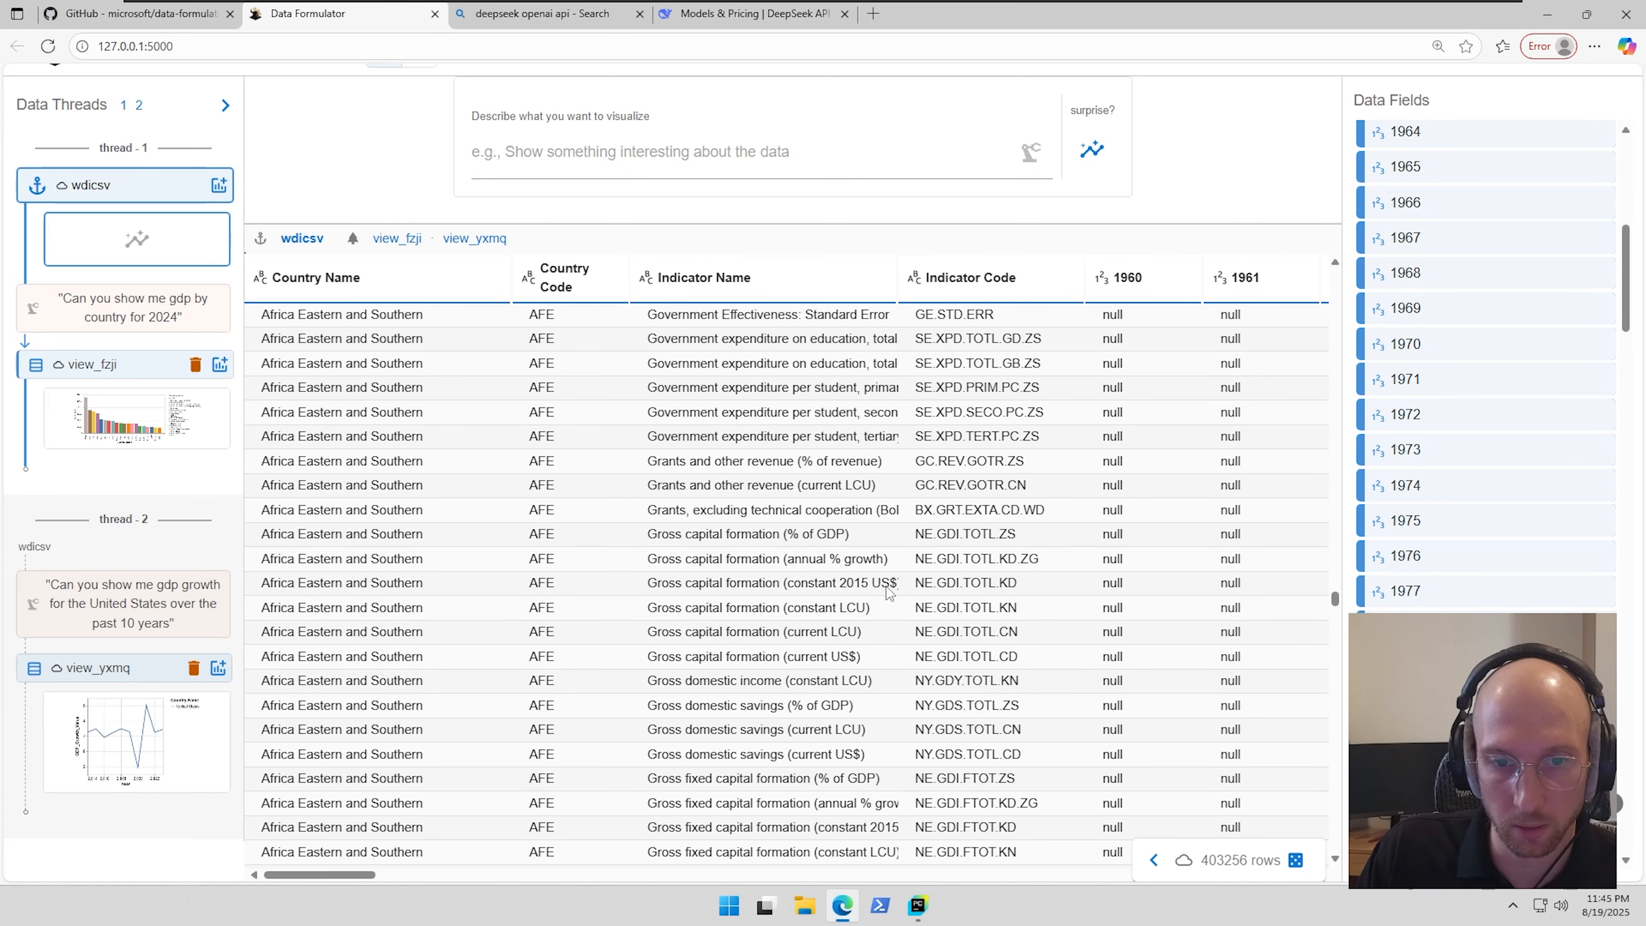
pyautogui.scroll(-1, 787, 661)
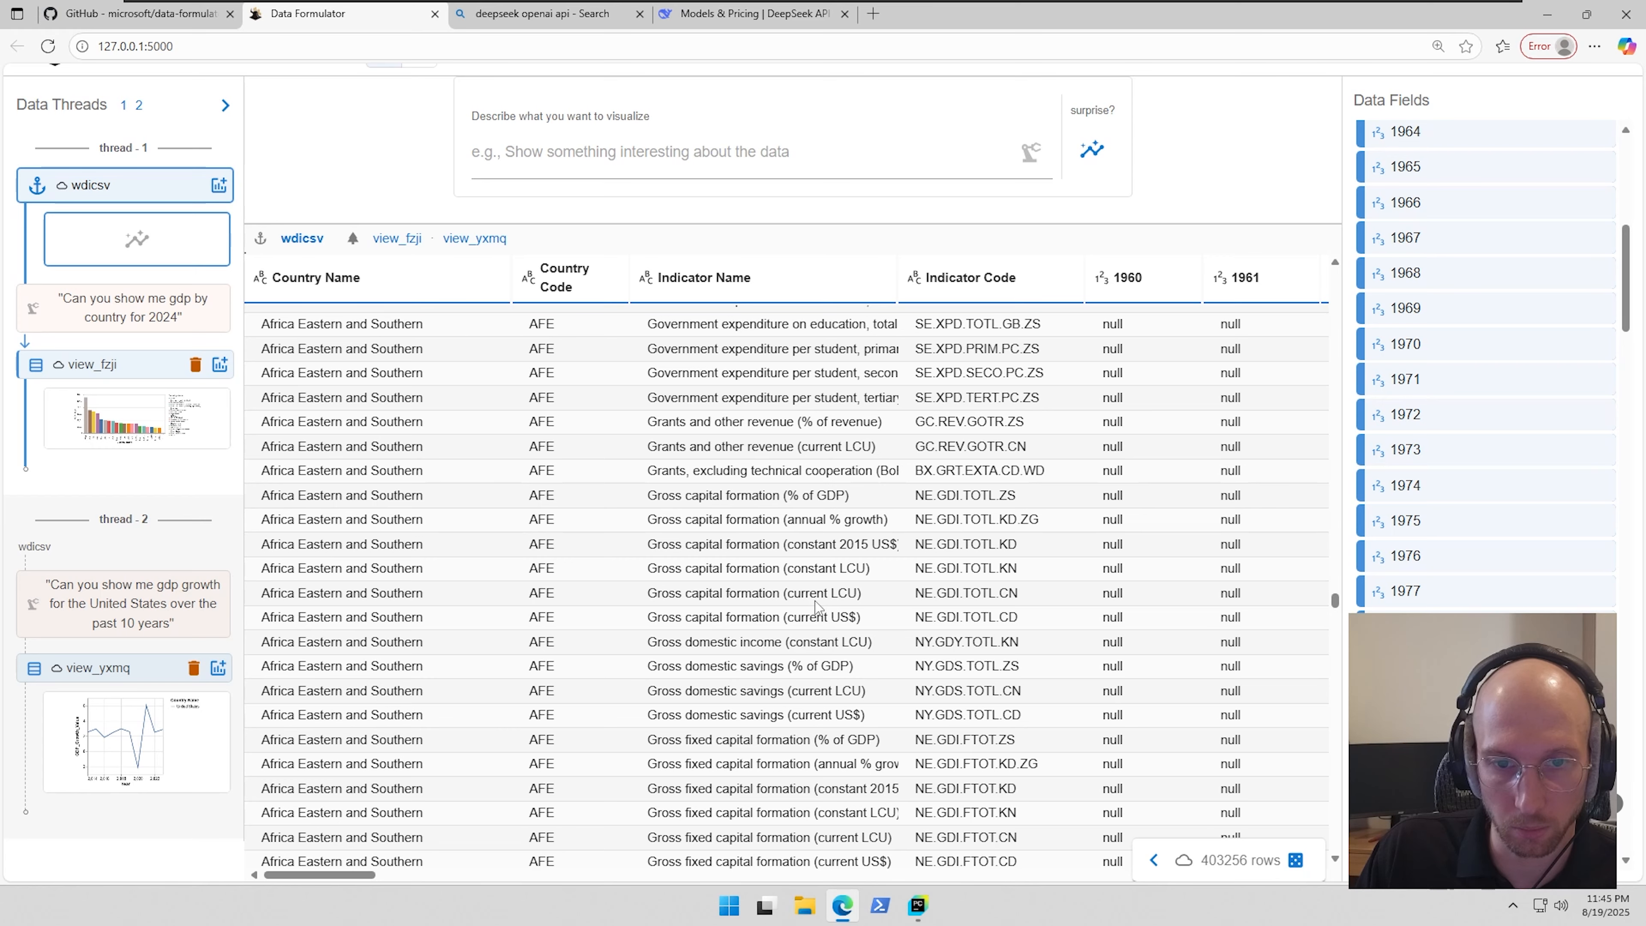
pyautogui.scroll(12, 817, 608)
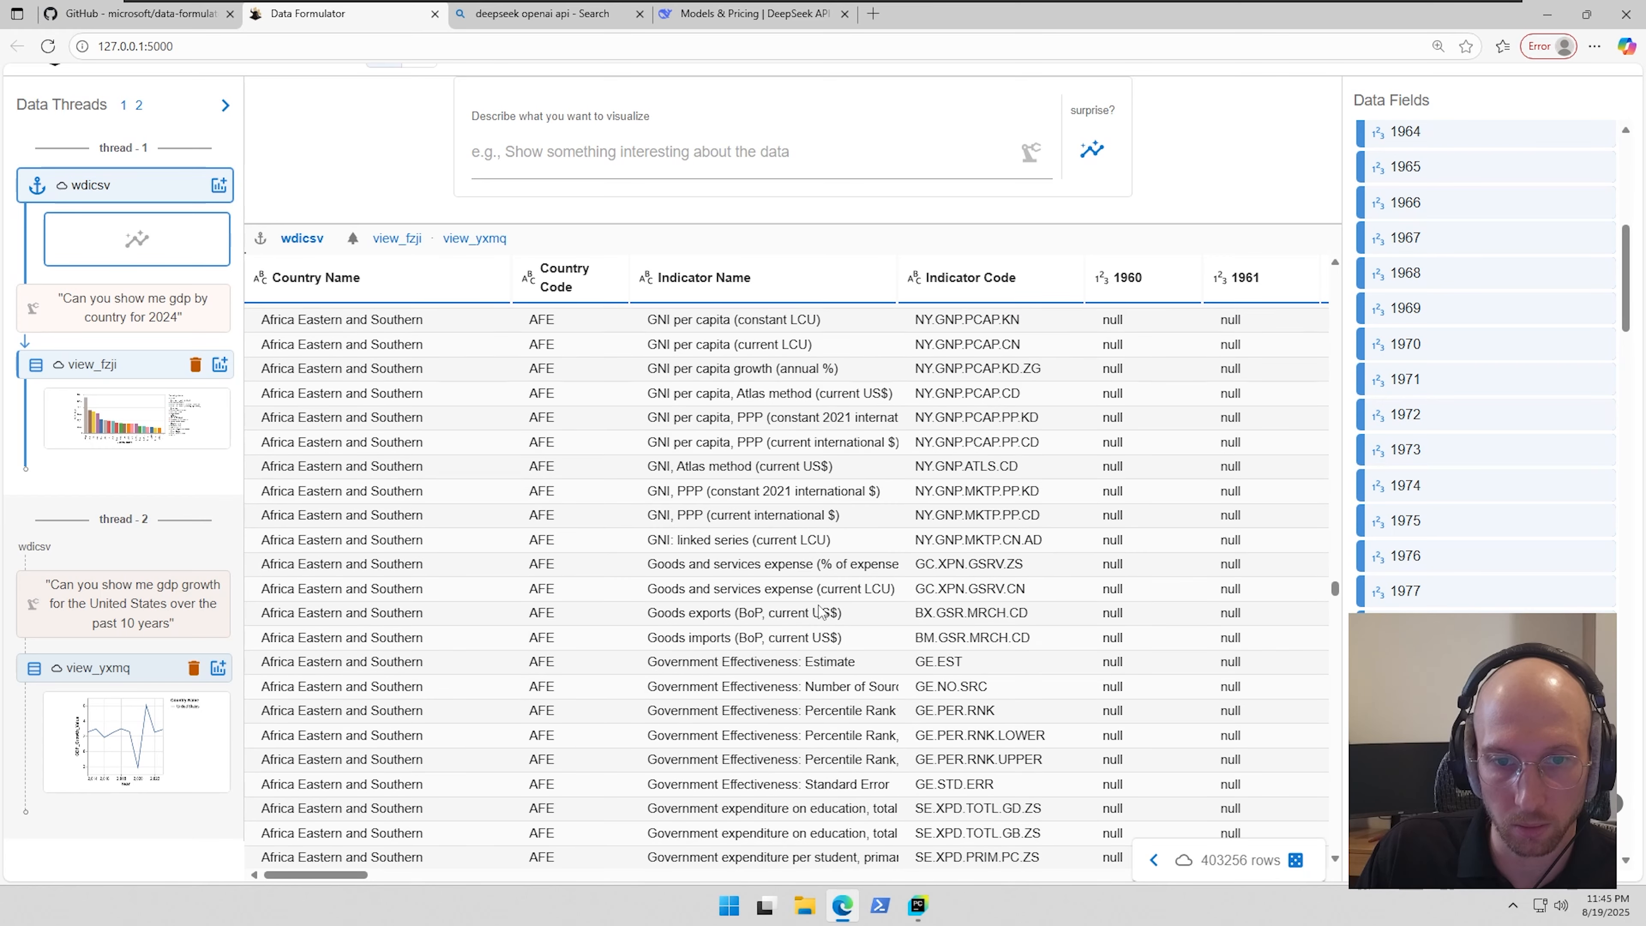
pyautogui.scroll(3, 819, 610)
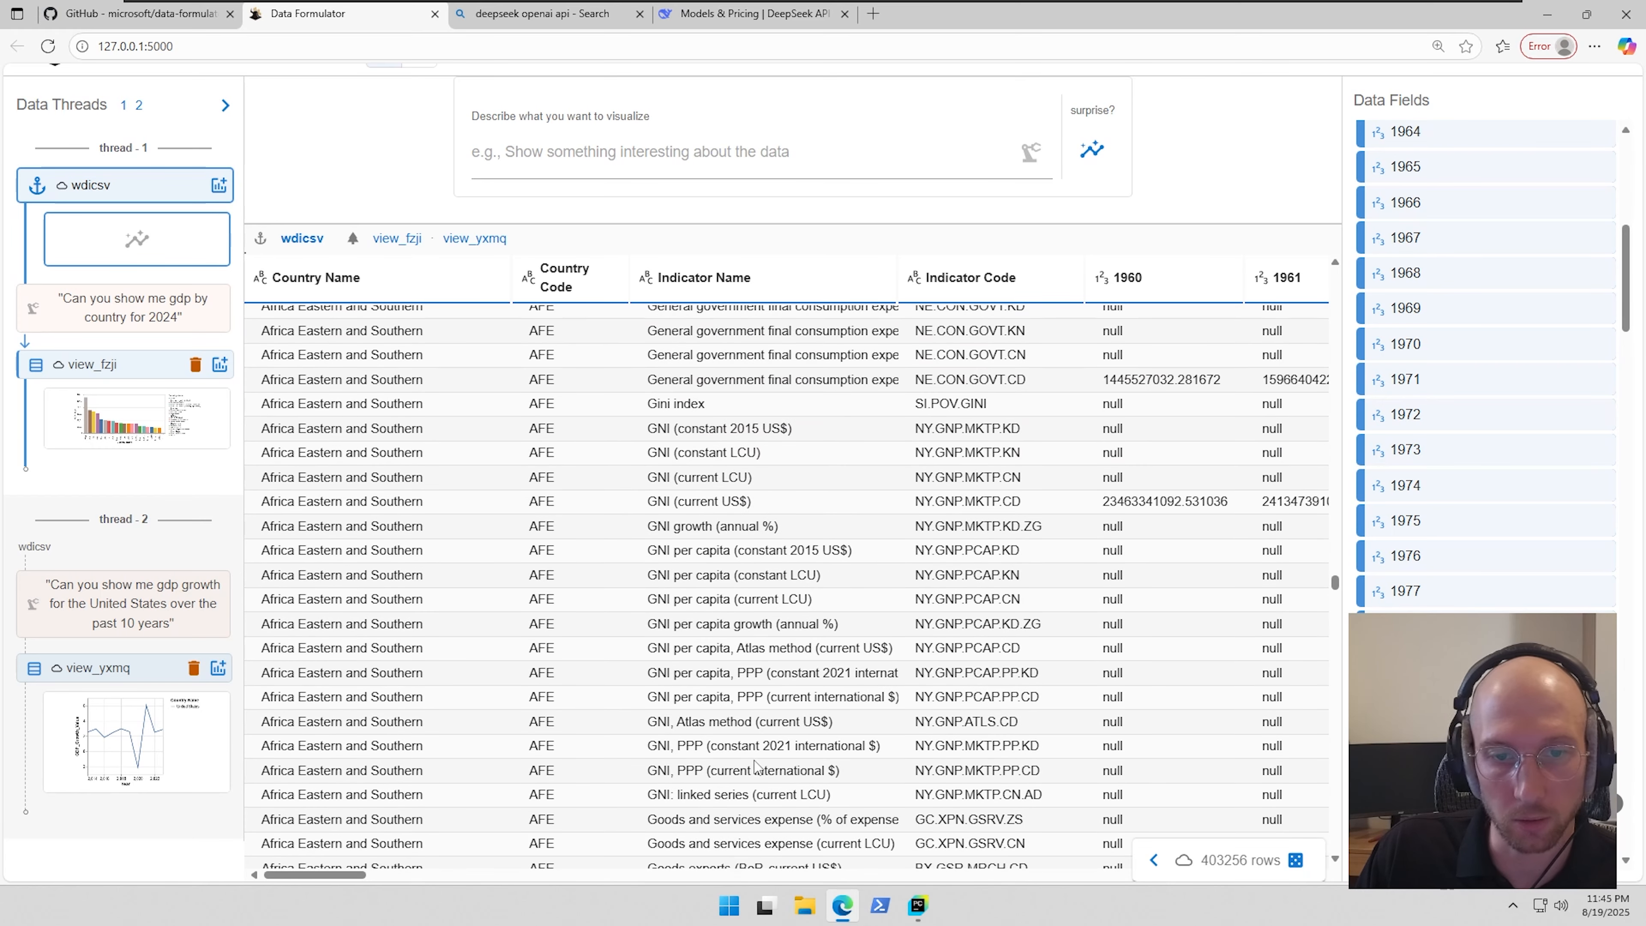
pyautogui.scroll(15, 748, 541)
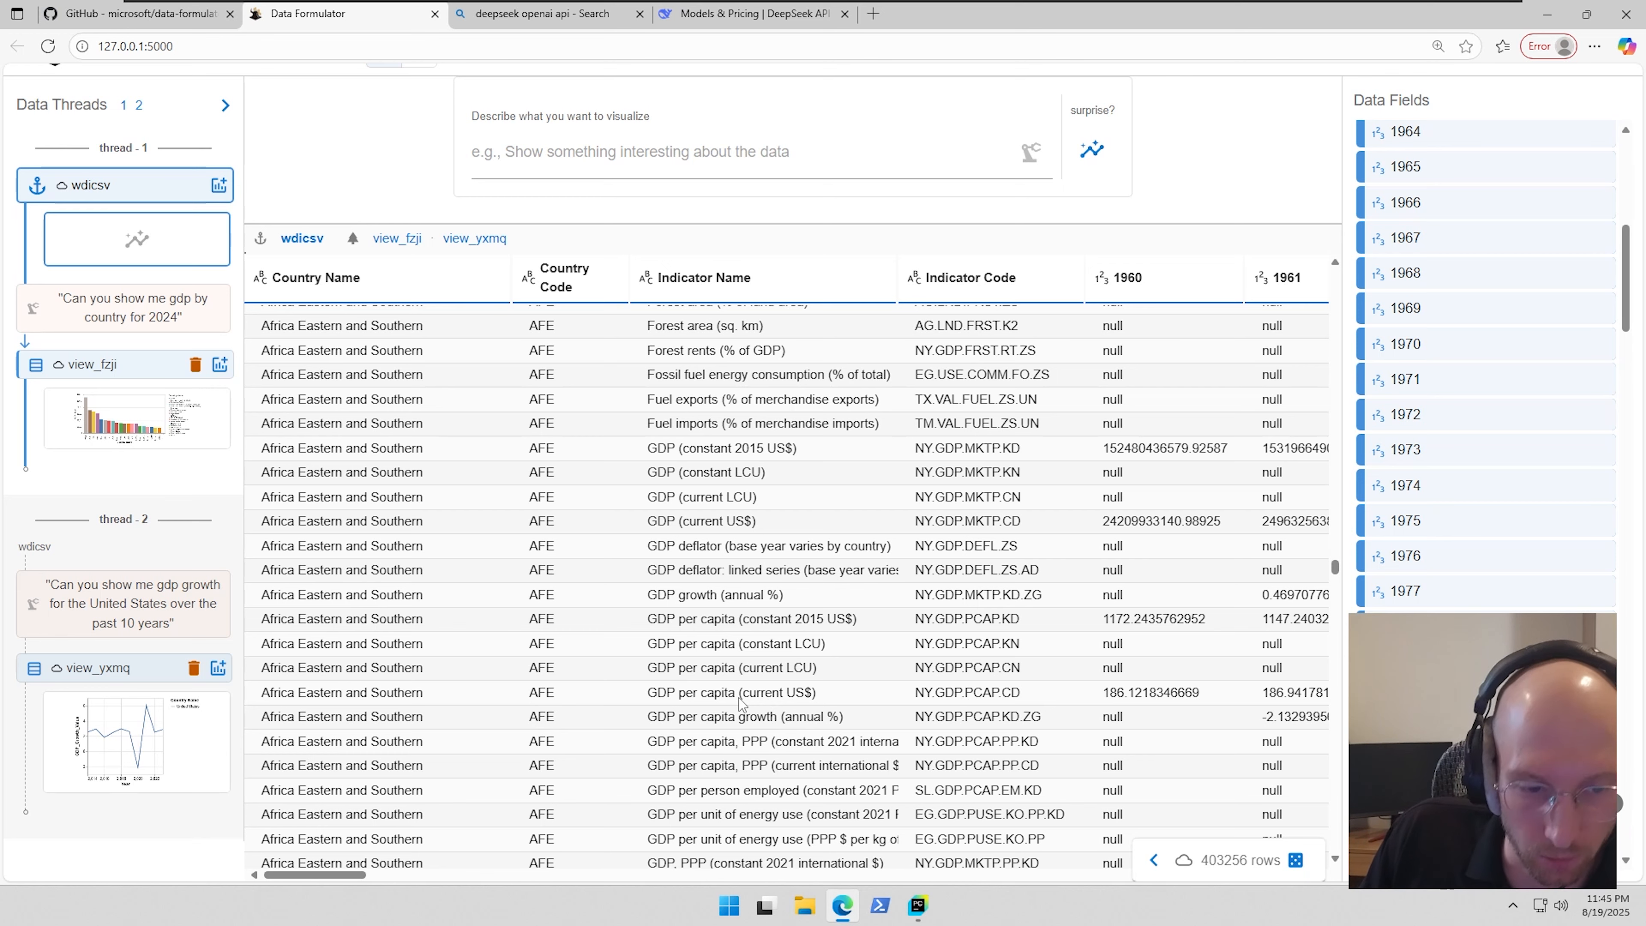
pyautogui.moveTo(1173, 225); pyautogui.dragTo(1166, 724)
pyautogui.click(615, 265)
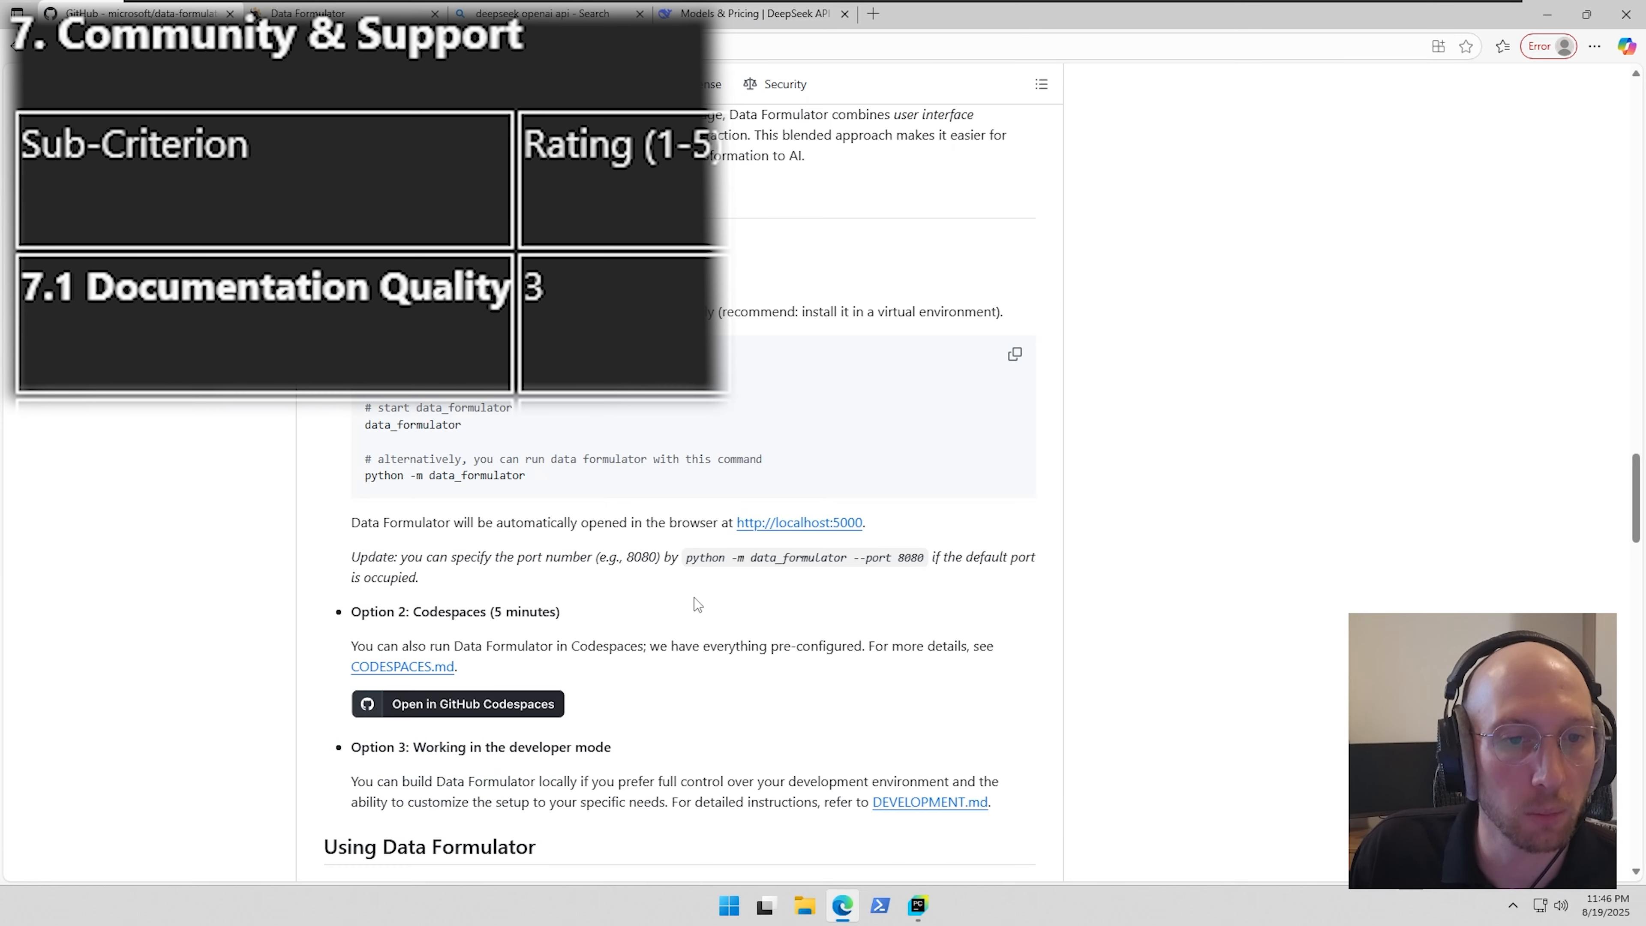
# - Review the installation options, usage instructions and Research Papers section in the Data Formulator GitHub README
pyautogui.scroll(-5, 648, 584)
pyautogui.scroll(-10, 617, 518)
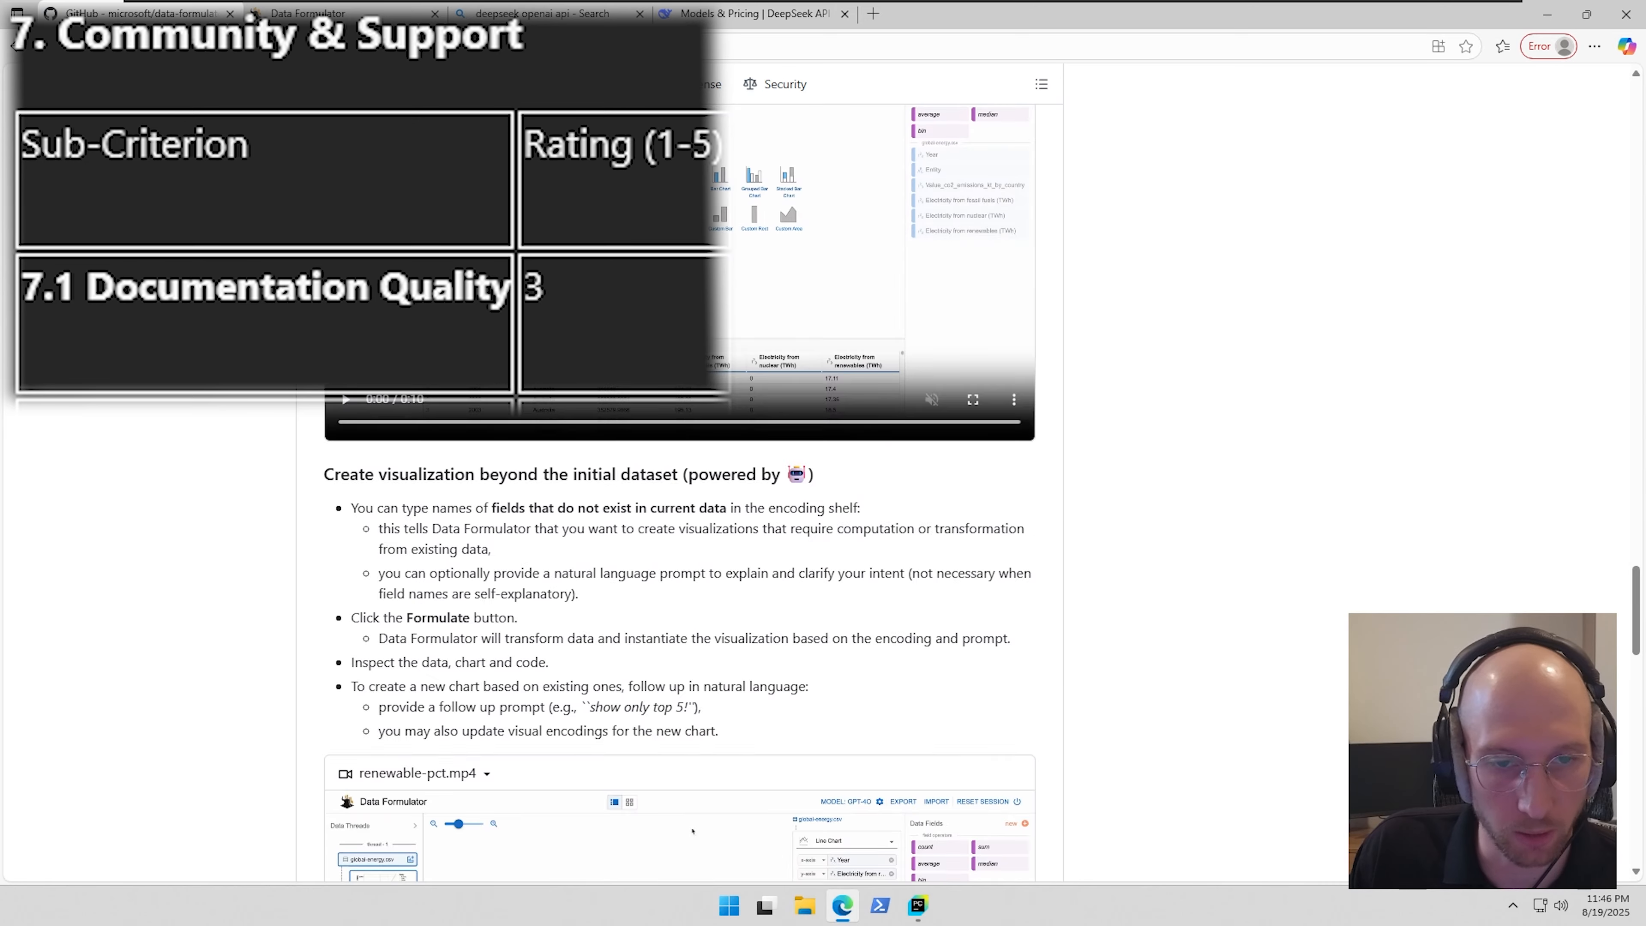
pyautogui.scroll(12, 806, 450)
pyautogui.scroll(8, 681, 518)
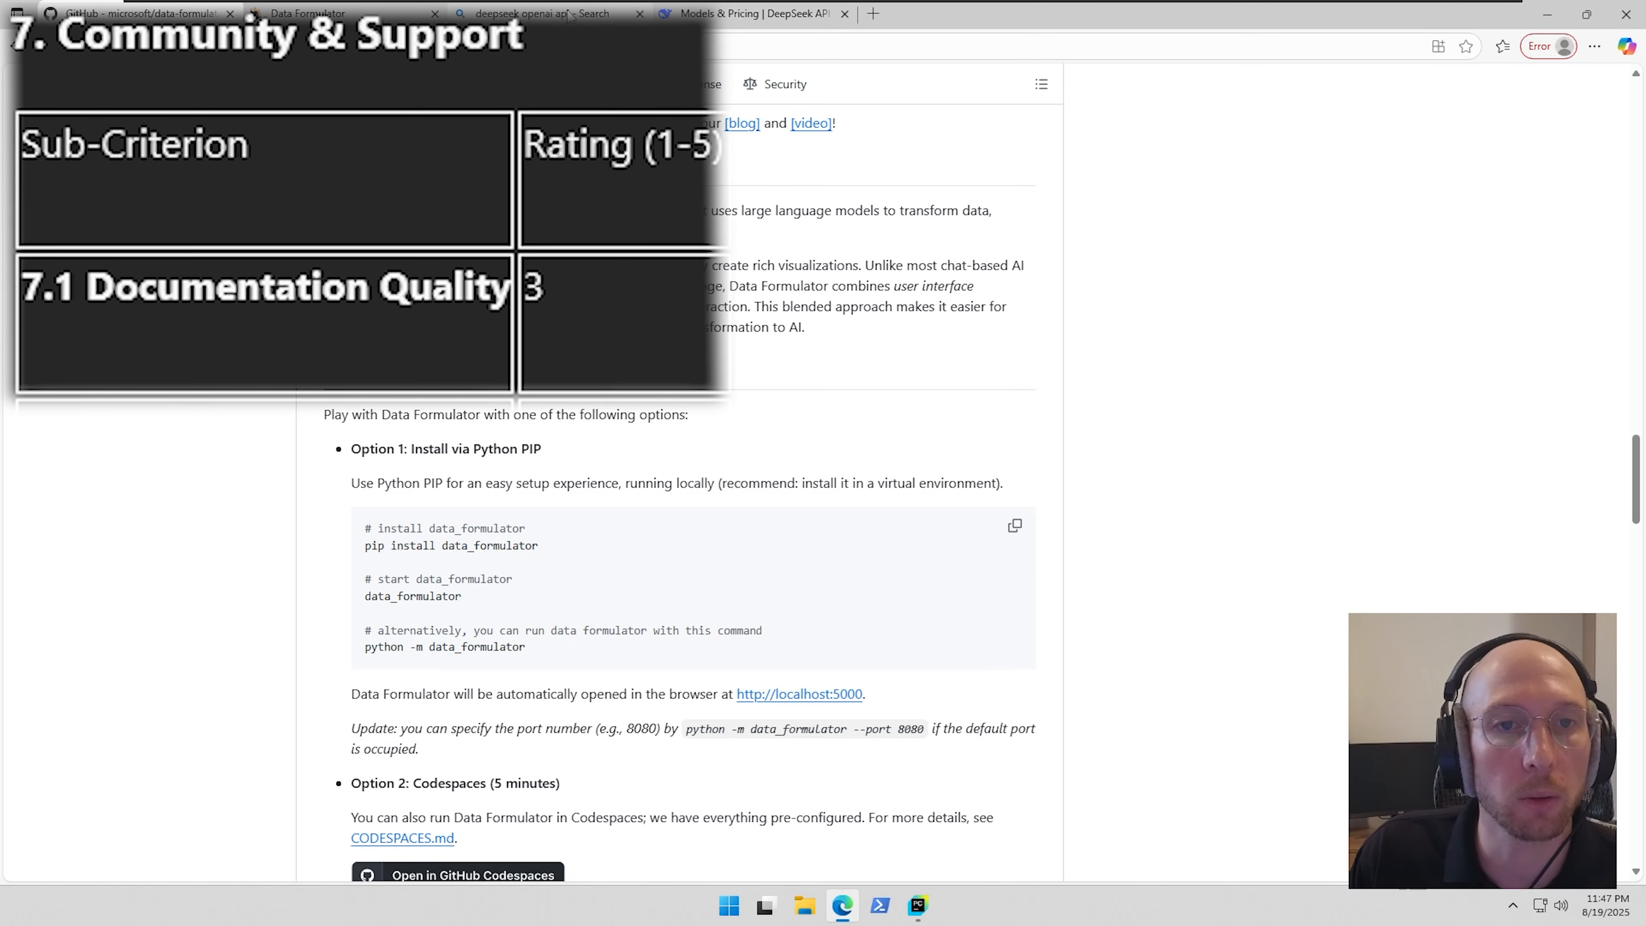
pyautogui.scroll(-10, 644, 473)
pyautogui.scroll(-20, 639, 554)
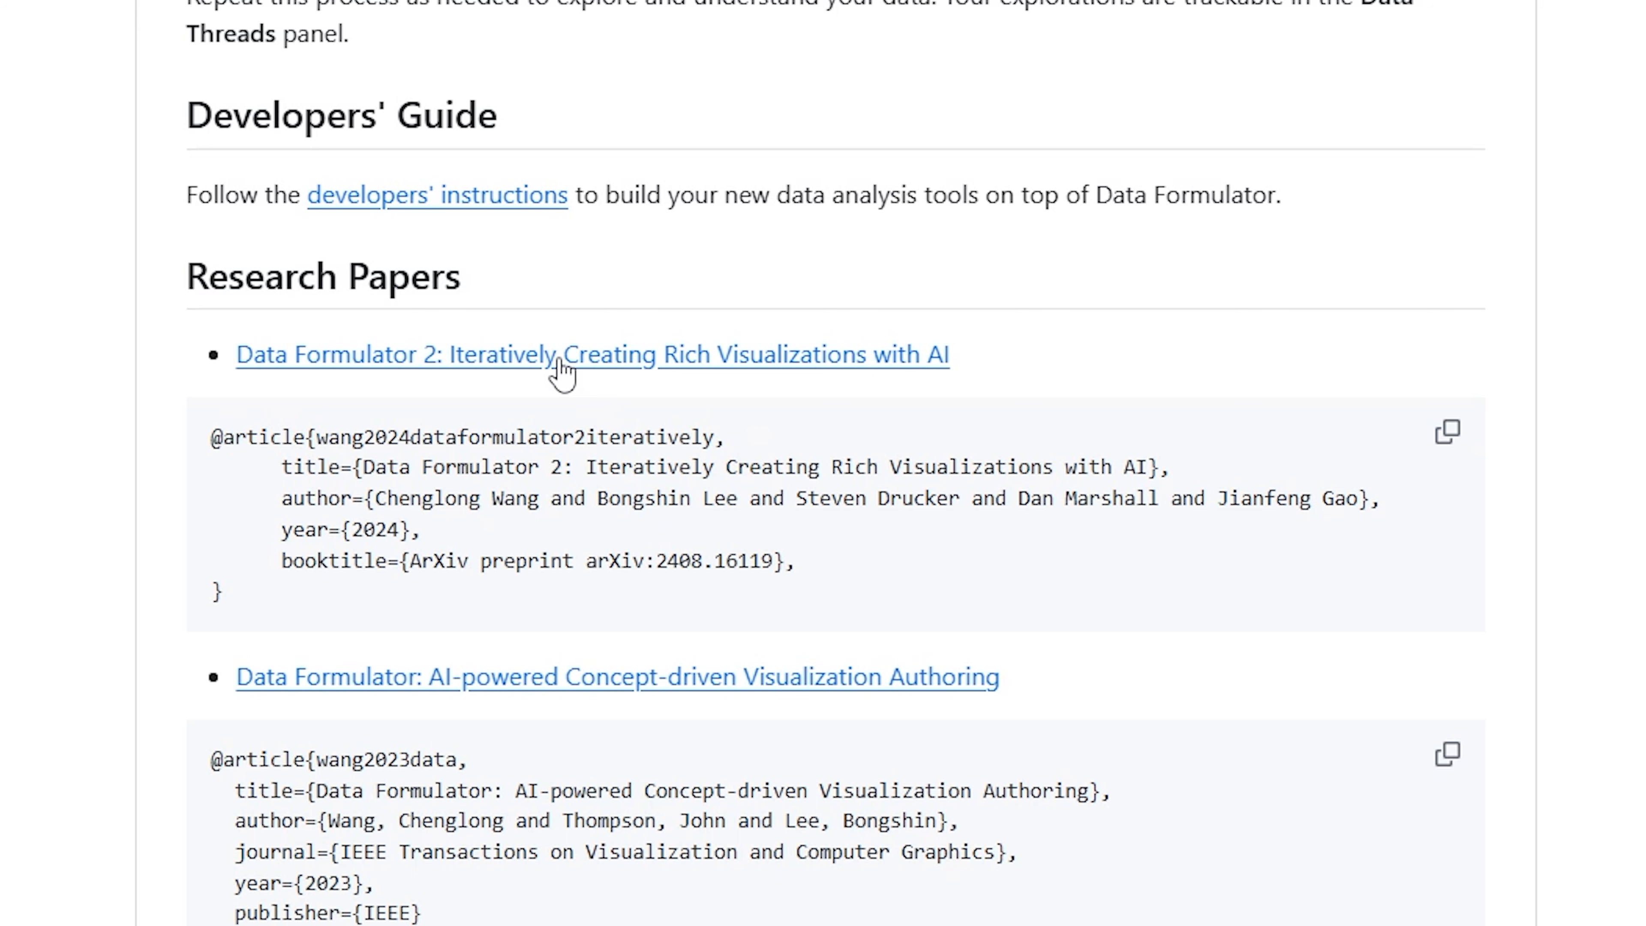
# - Open the paper "Data Formulator: AI-powered Concept-driven Visualization Authoring" on arXiv and display its PDF
pyautogui.click(585, 694)
pyautogui.scroll(-5, 973, 616)
pyautogui.scroll(5, 911, 581)
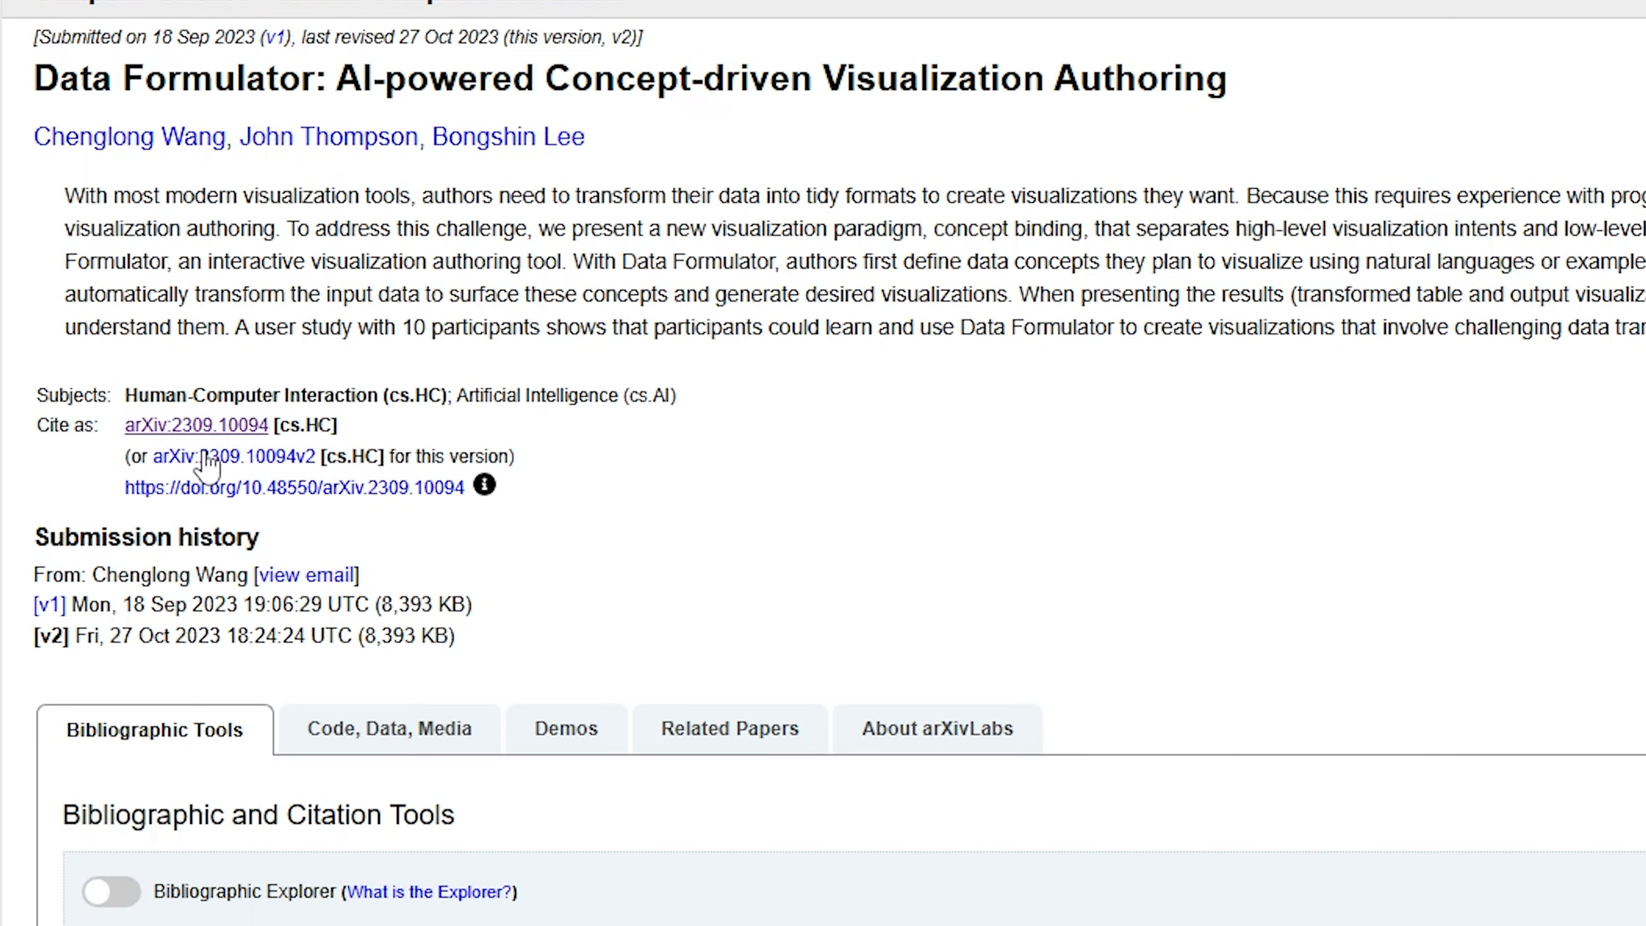
pyautogui.click(1468, 235)
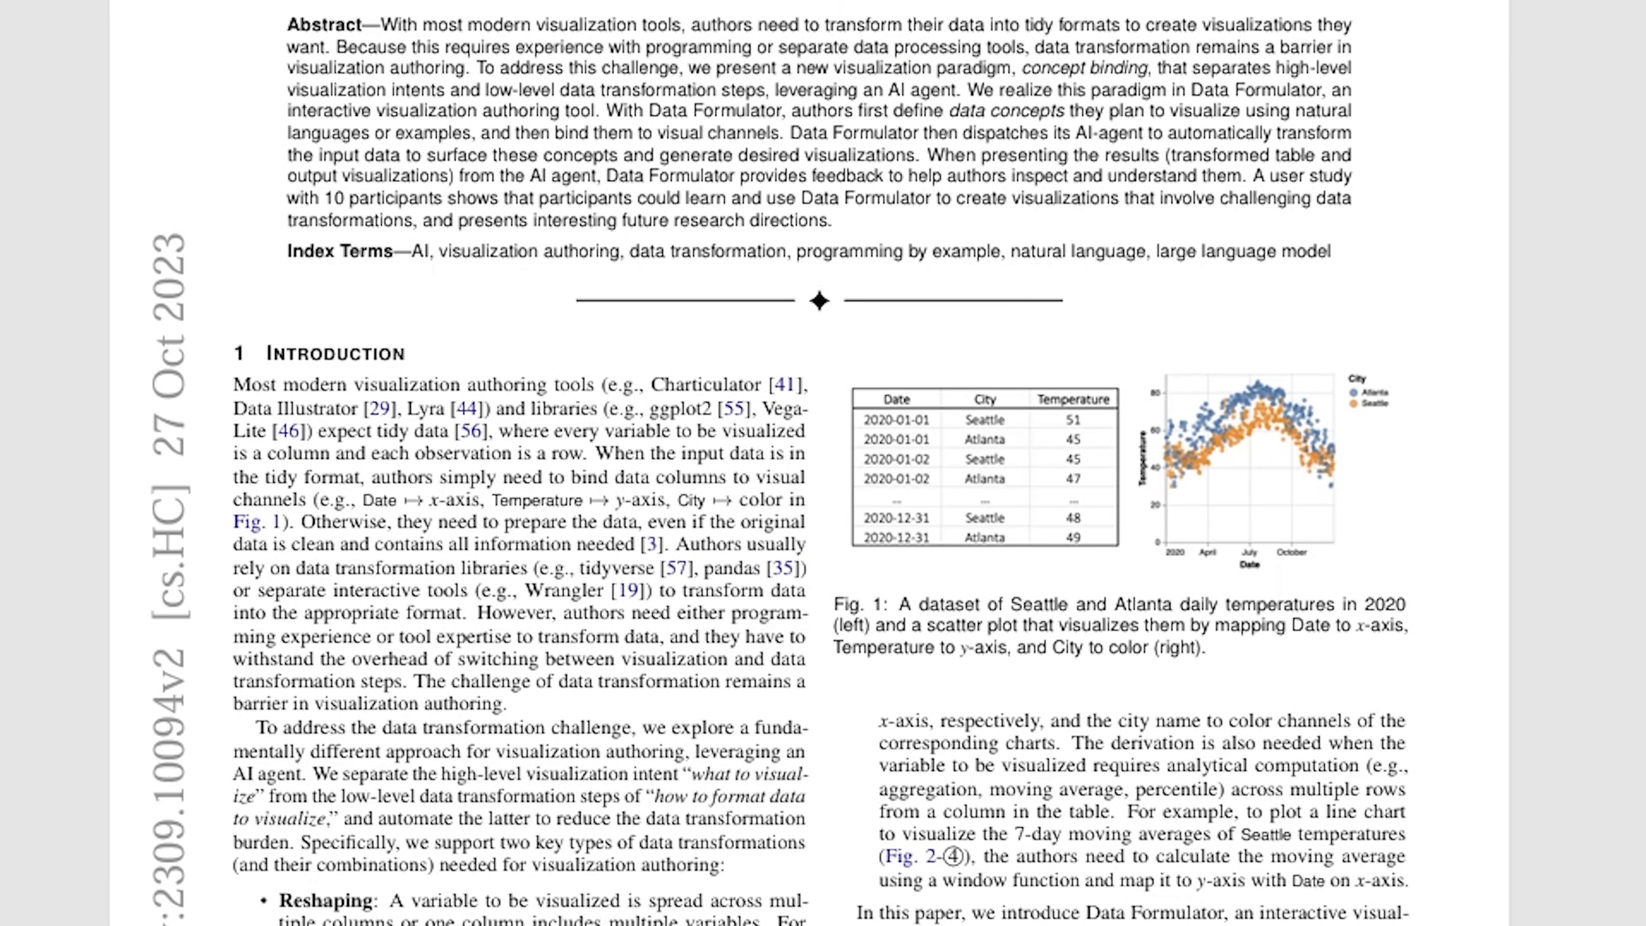
# - Look through the paper's abstract, introduction and the example visualizations on page 2
pyautogui.scroll(-2, 823, 463)
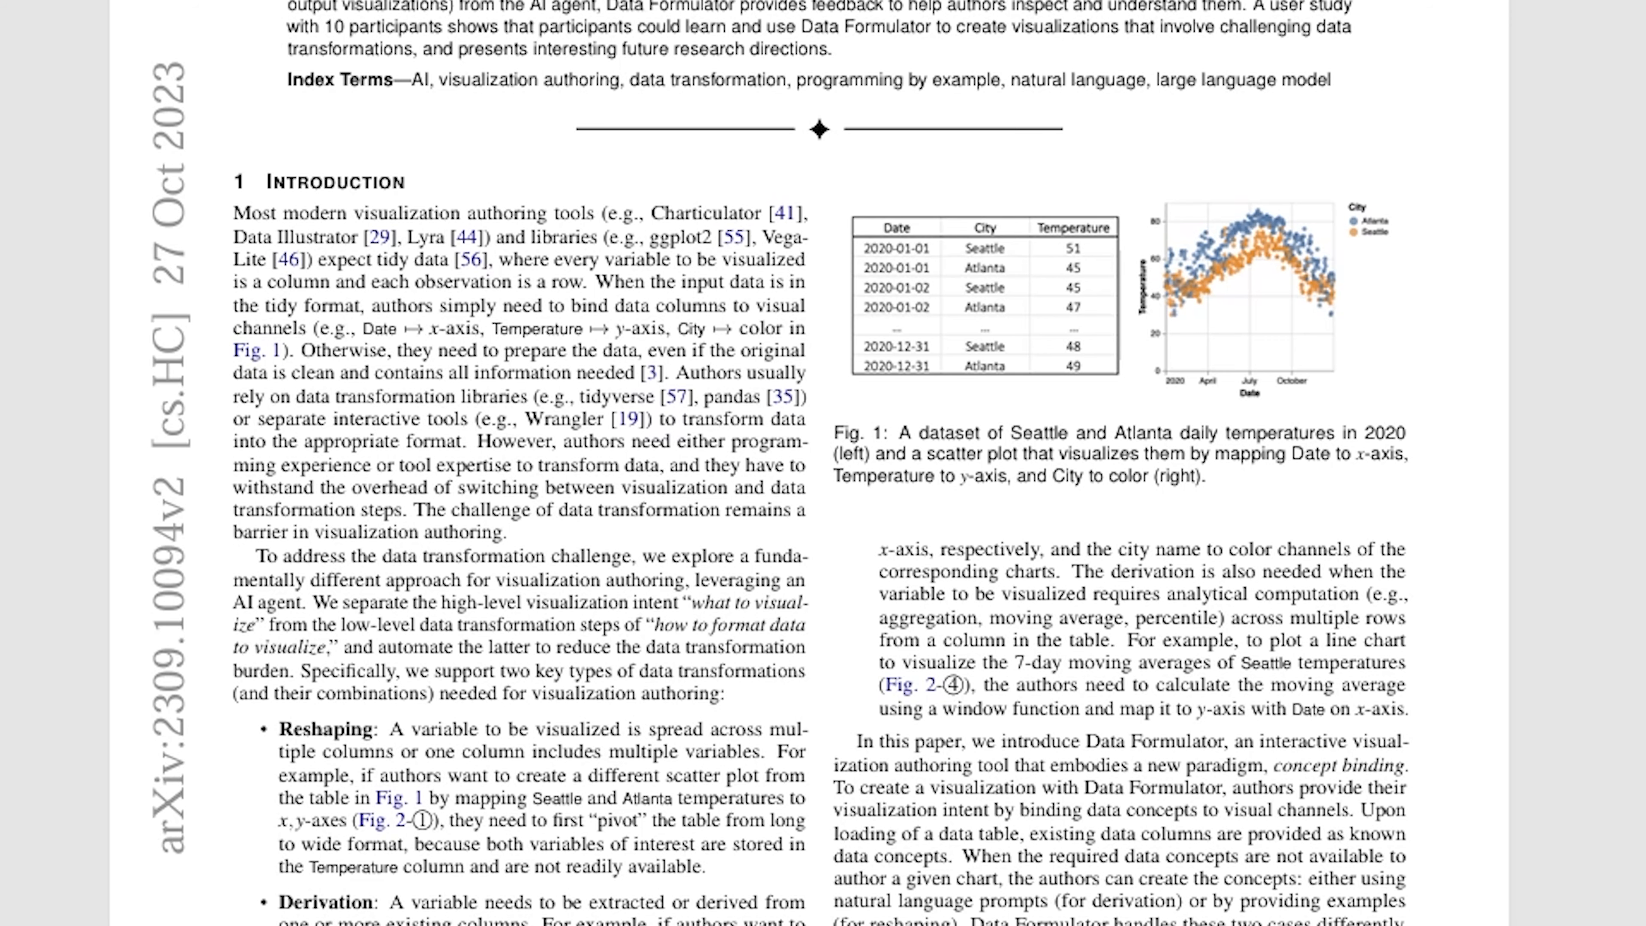
pyautogui.scroll(-4, 823, 462)
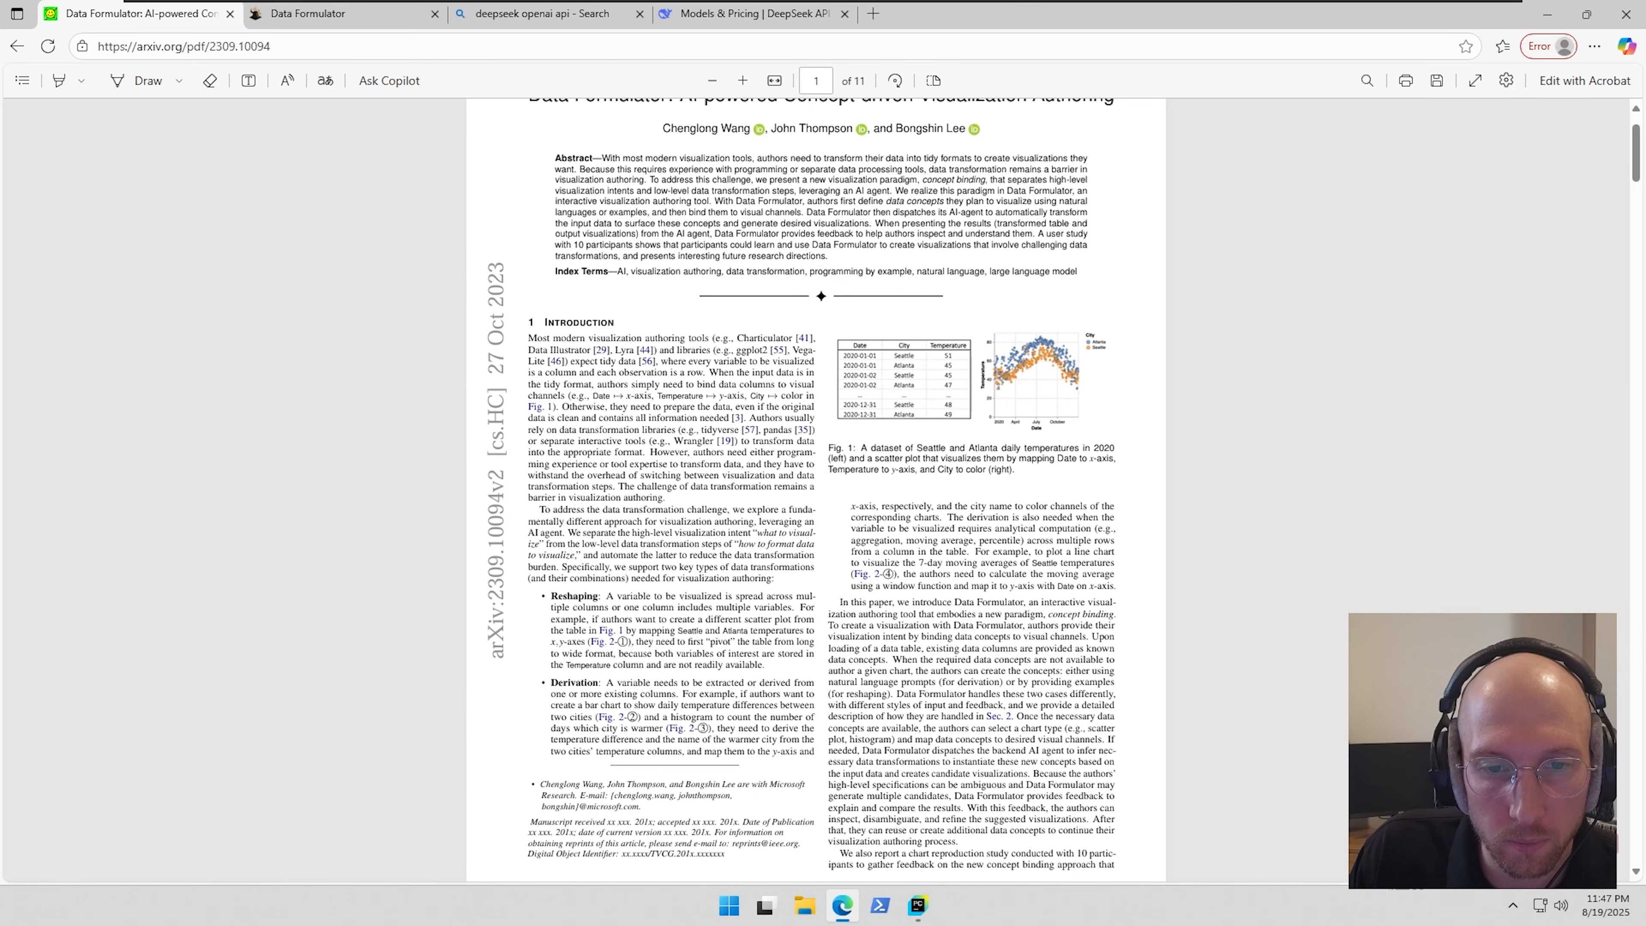
pyautogui.scroll(1, 815, 491)
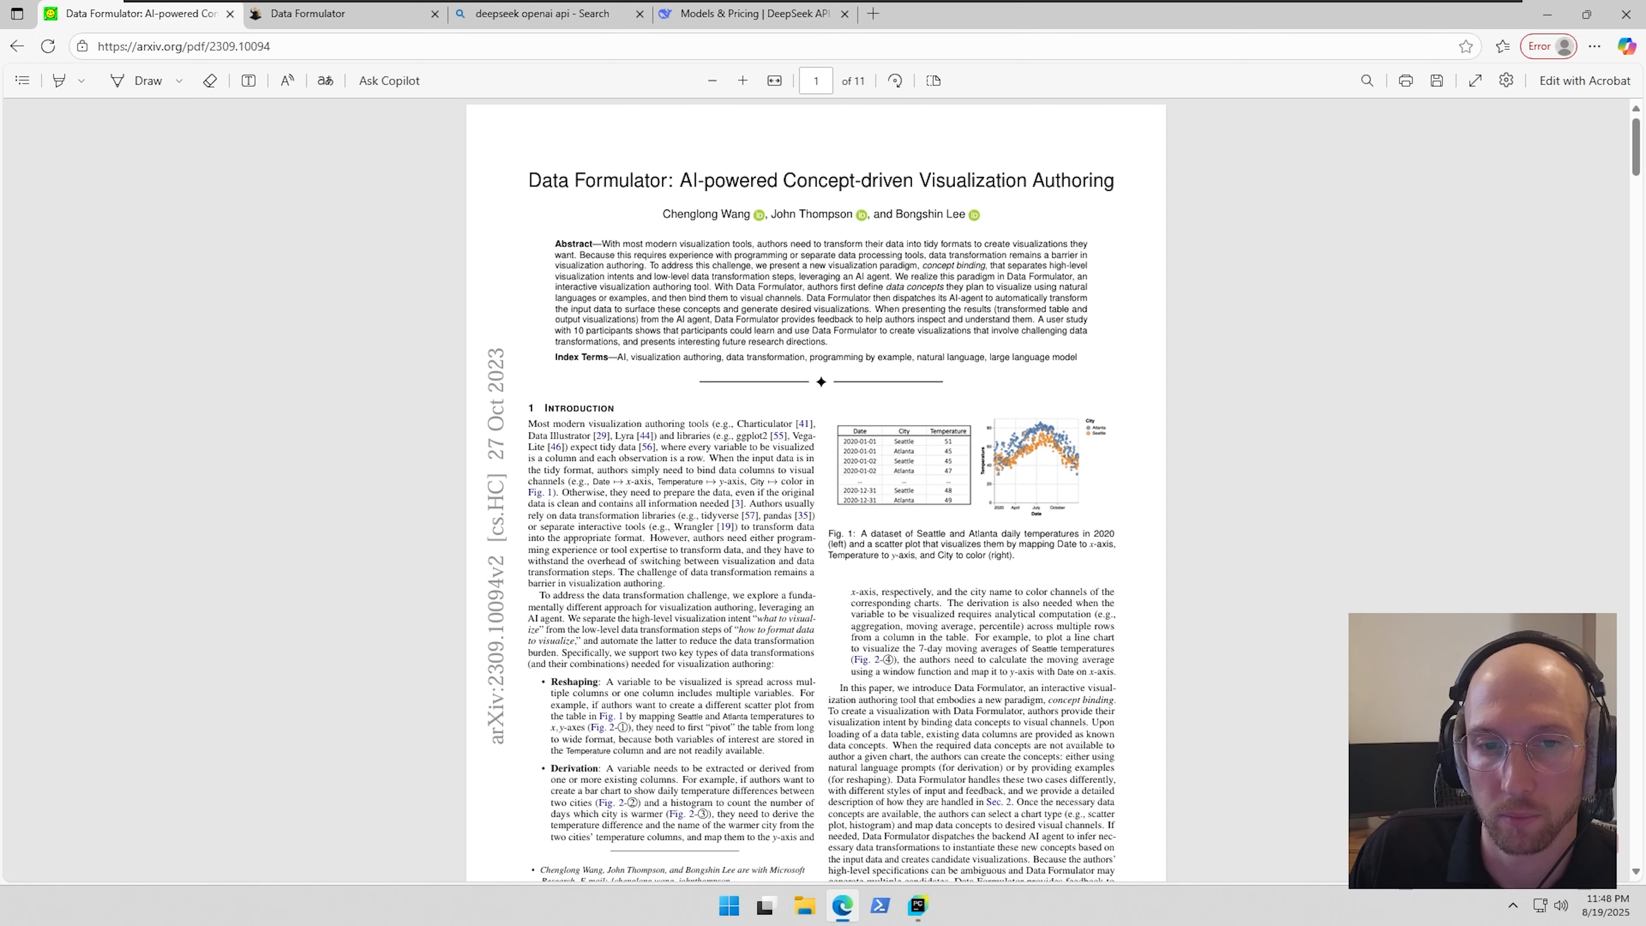
pyautogui.scroll(-10, 908, 348)
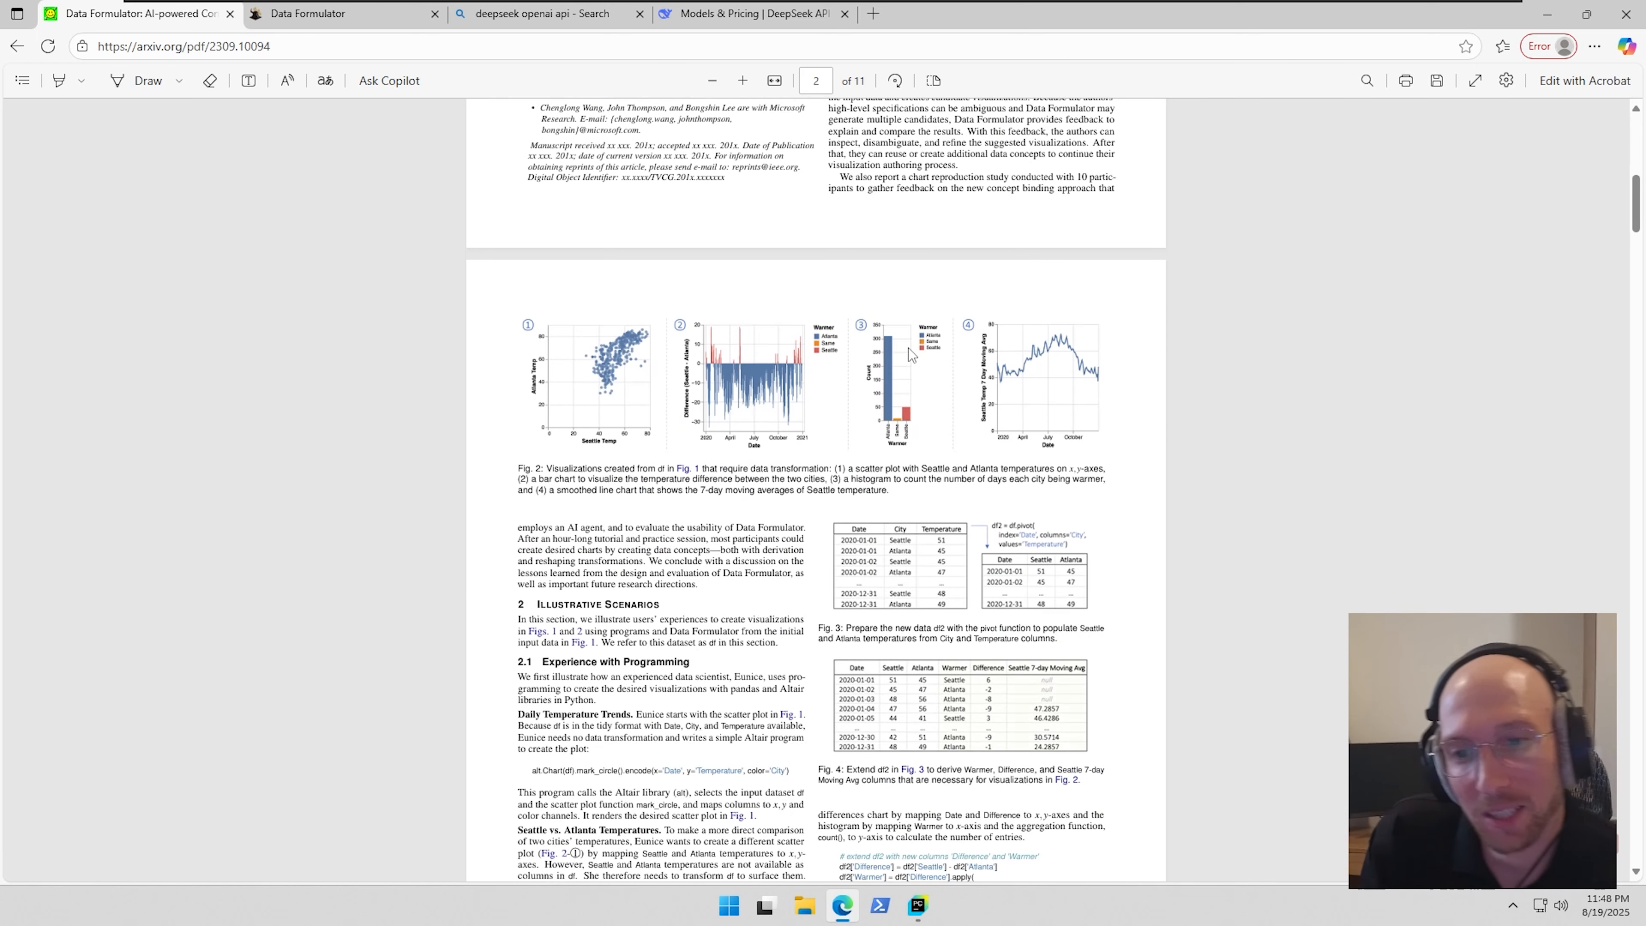
# - Read on in the paper to page 3 and examine the enlarged Data Formulator UI screenshot in Fig. 5
pyautogui.scroll(5, 908, 348)
pyautogui.scroll(3, 815, 490)
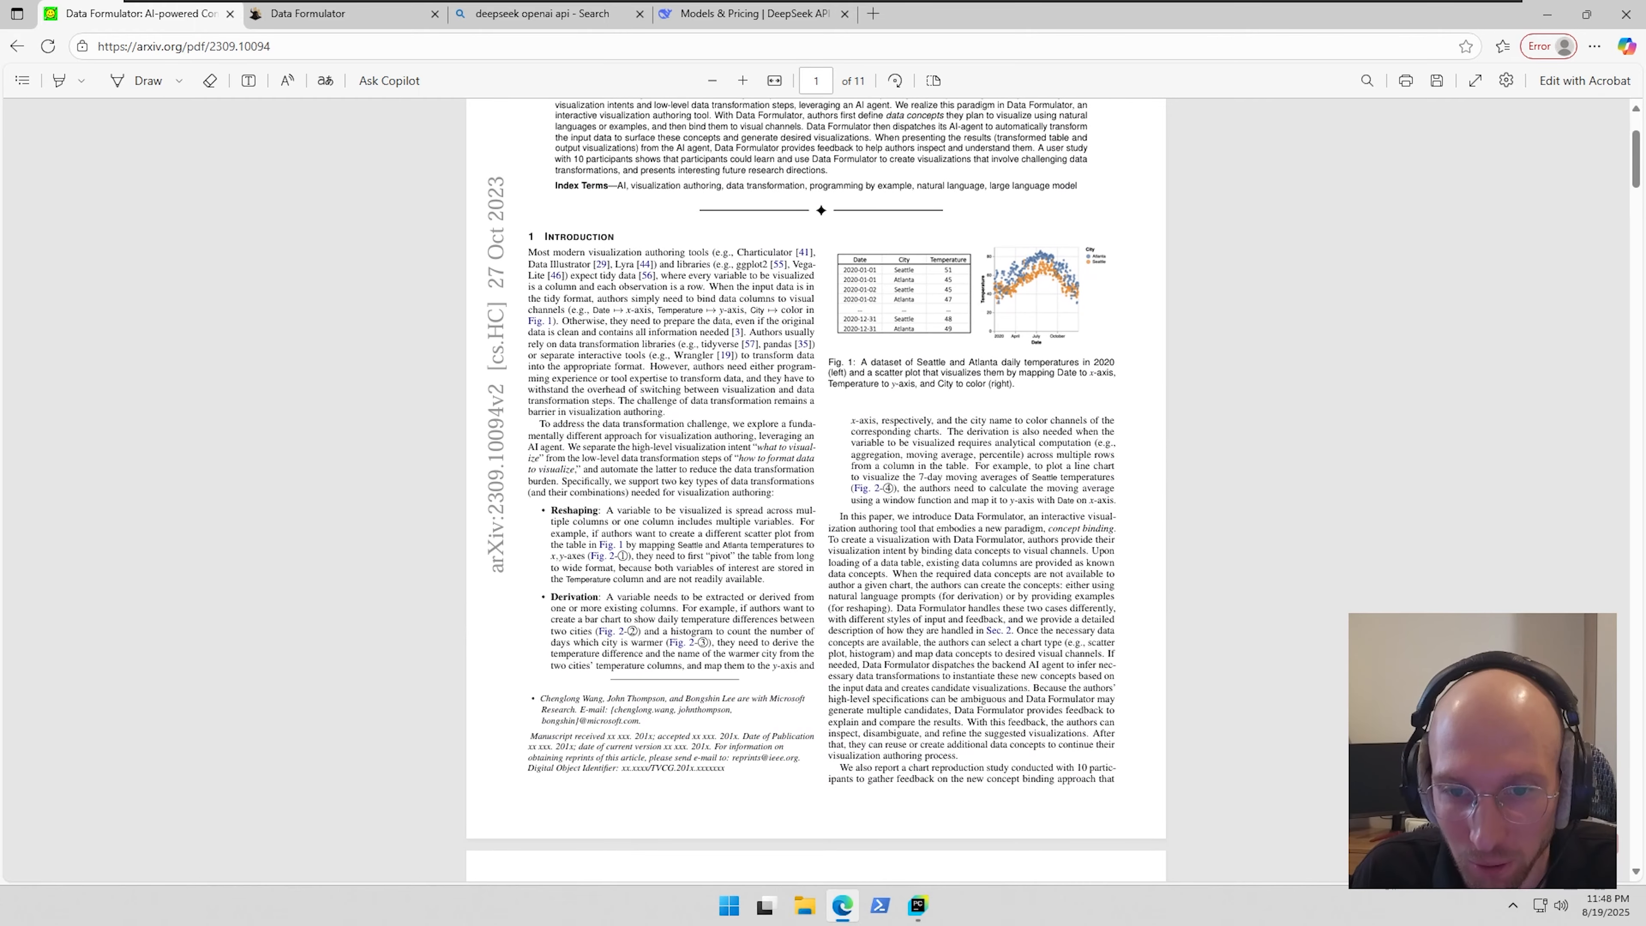
pyautogui.scroll(-18, 815, 490)
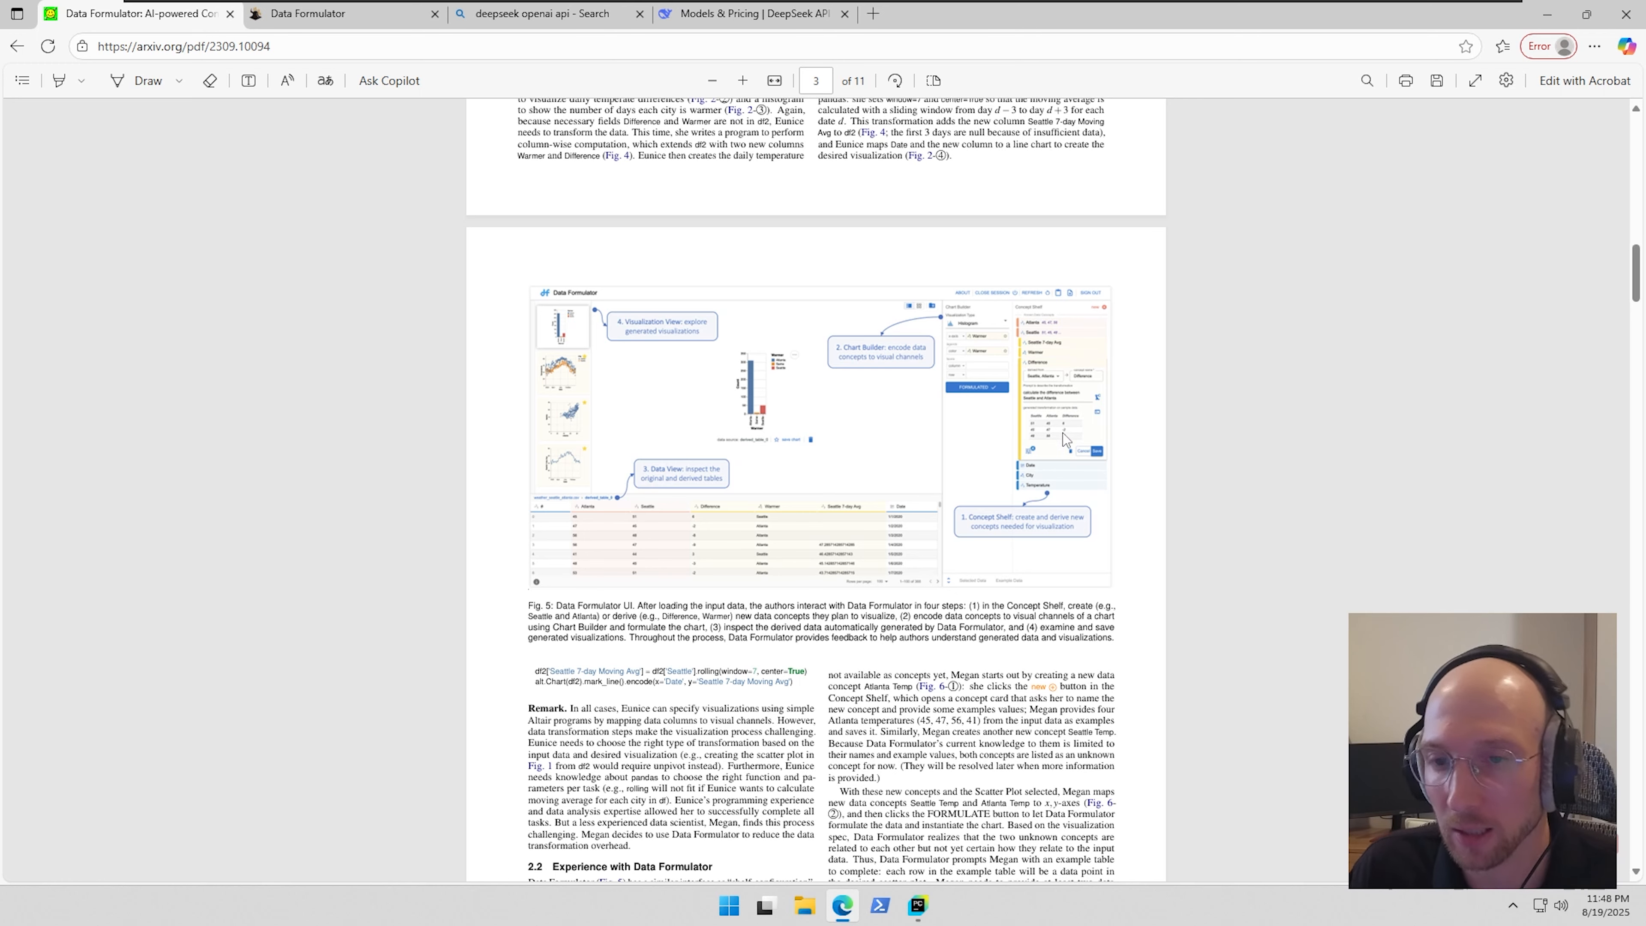
pyautogui.scroll(5, 1062, 432)
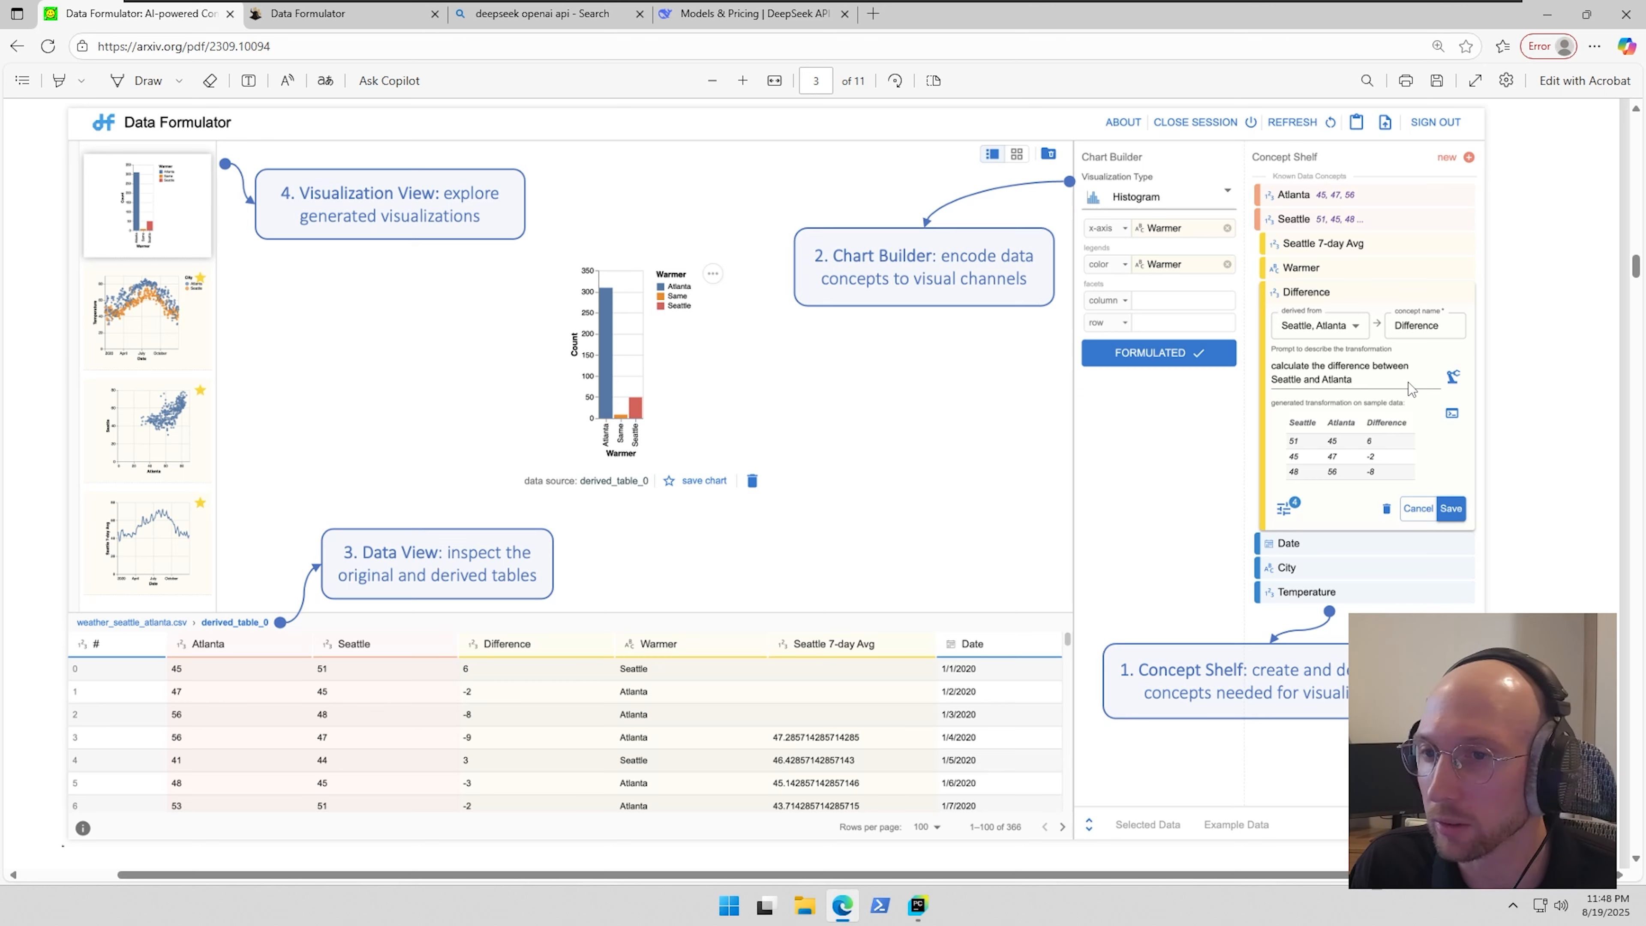
# - Switch to Data Formulator, look through its Data Fields list and formulate the wdicsv heat map with the prompt "Show gdp per capita"
pyautogui.click(307, 26)
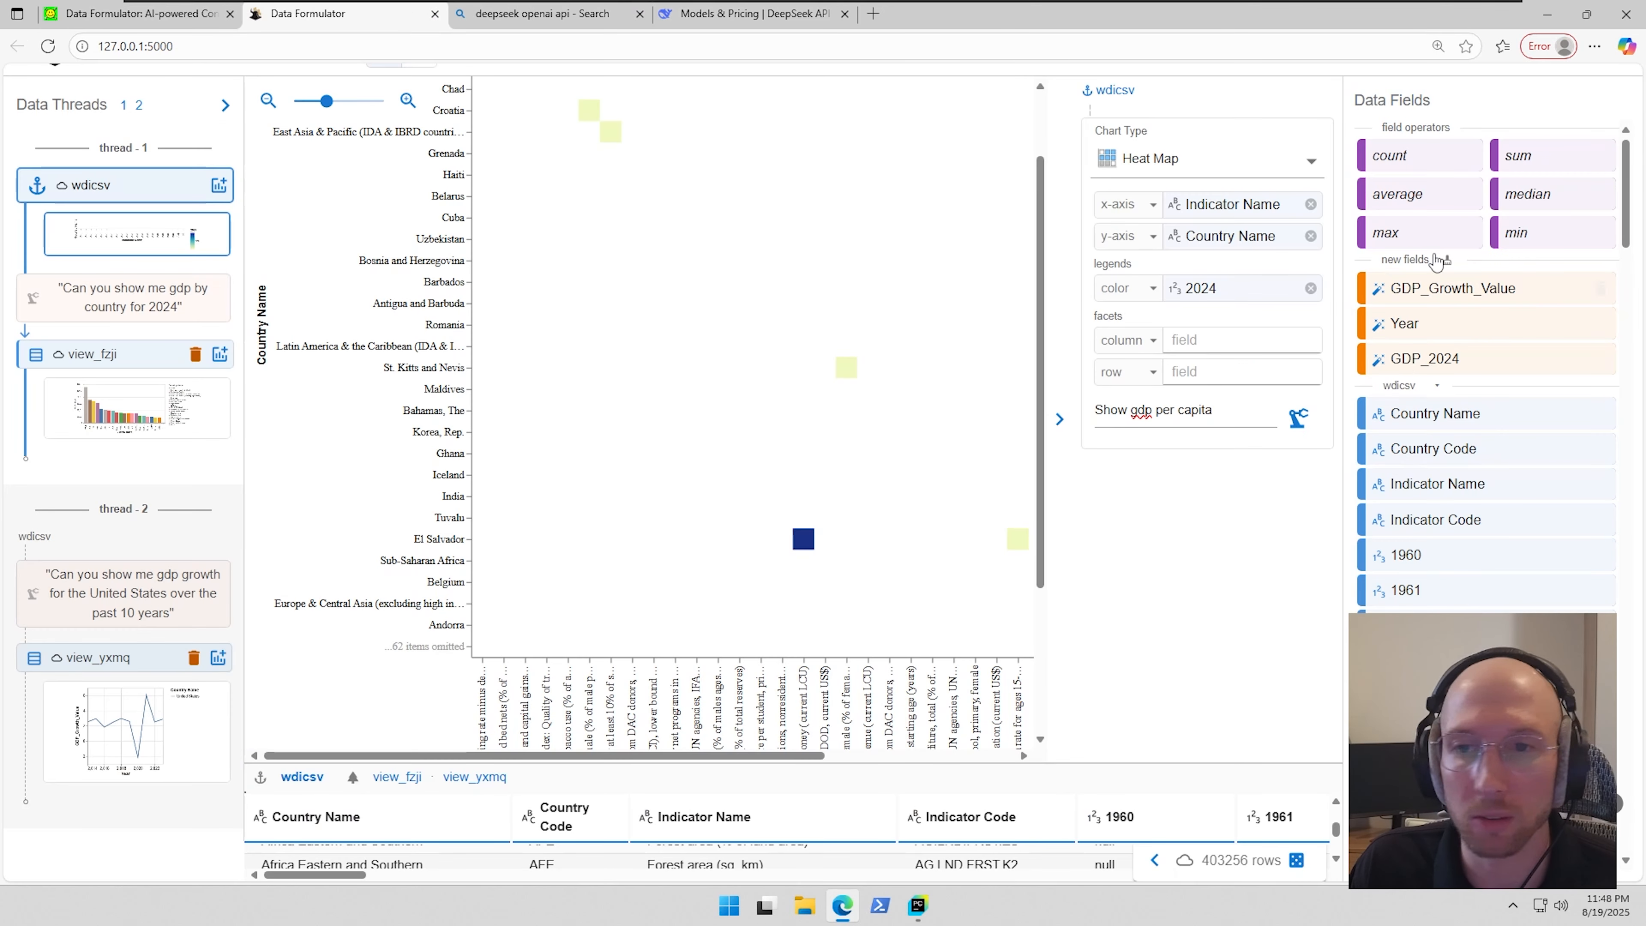
pyautogui.scroll(-3, 1521, 313)
pyautogui.scroll(-15, 1525, 337)
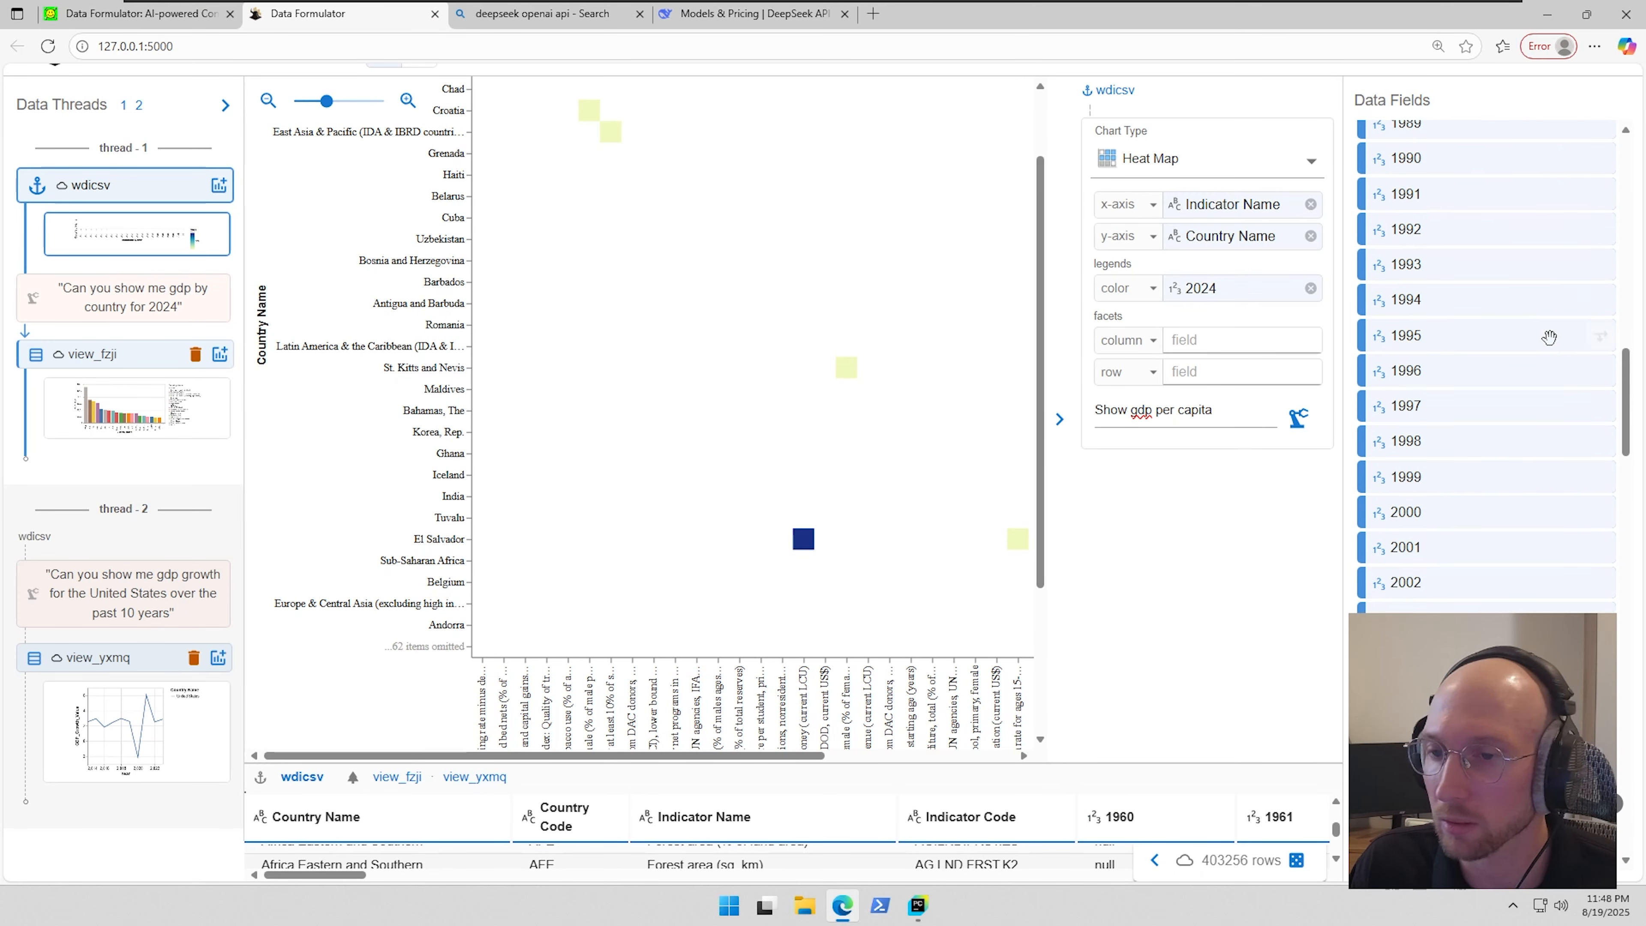
pyautogui.scroll(6, 1537, 380)
pyautogui.scroll(15, 1537, 379)
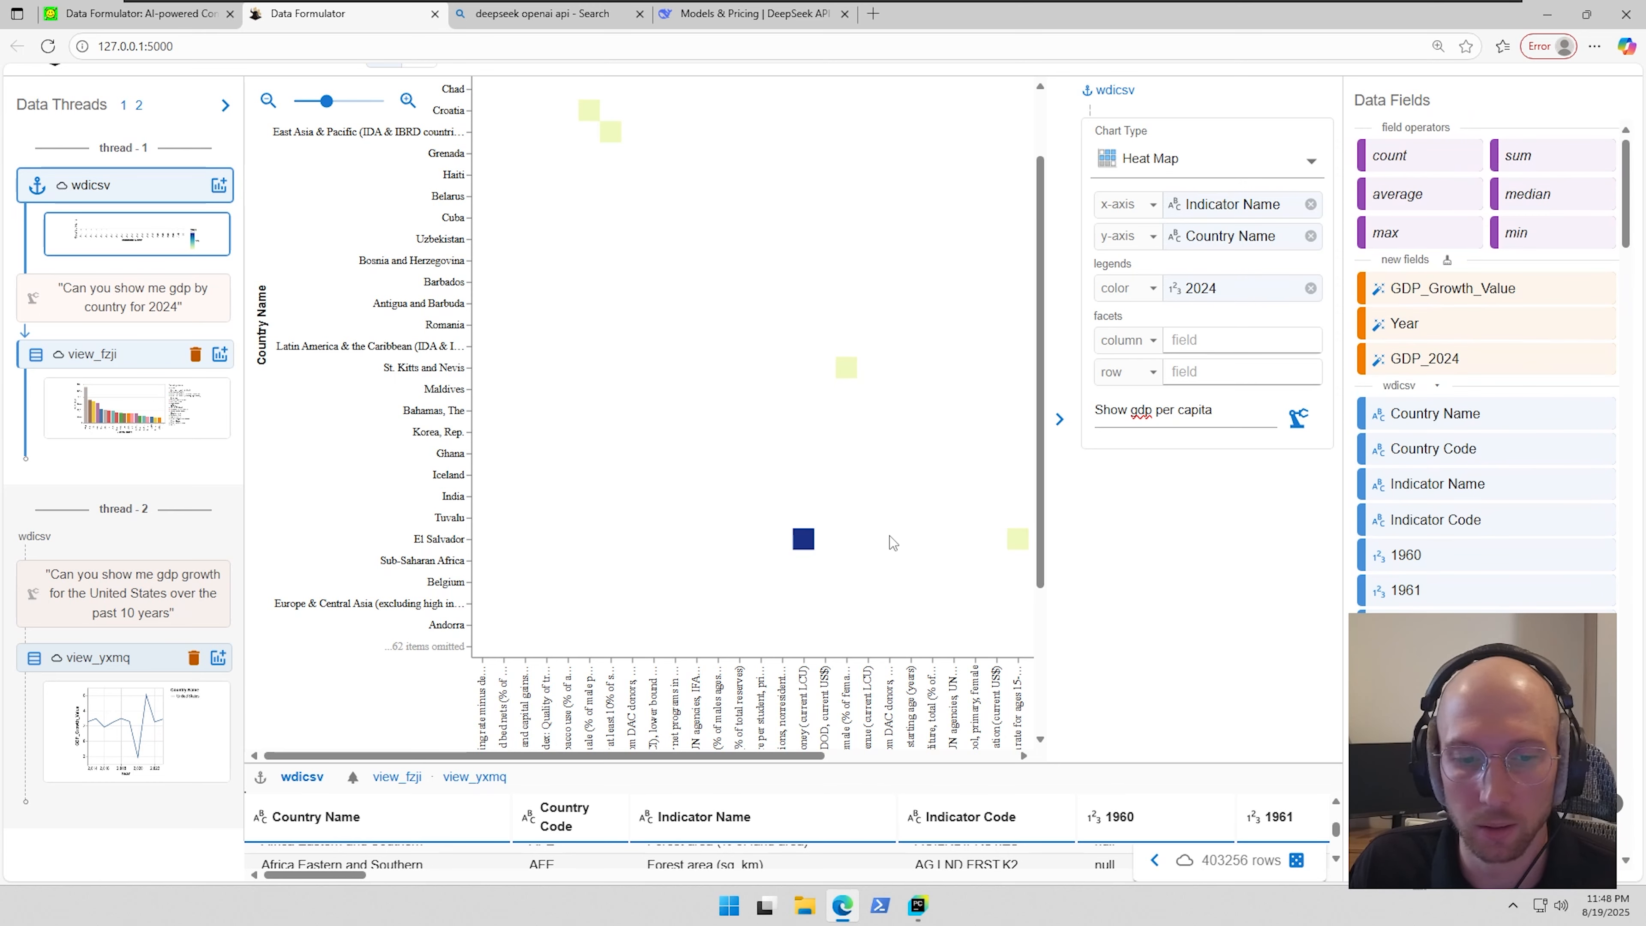
pyautogui.click(1298, 417)
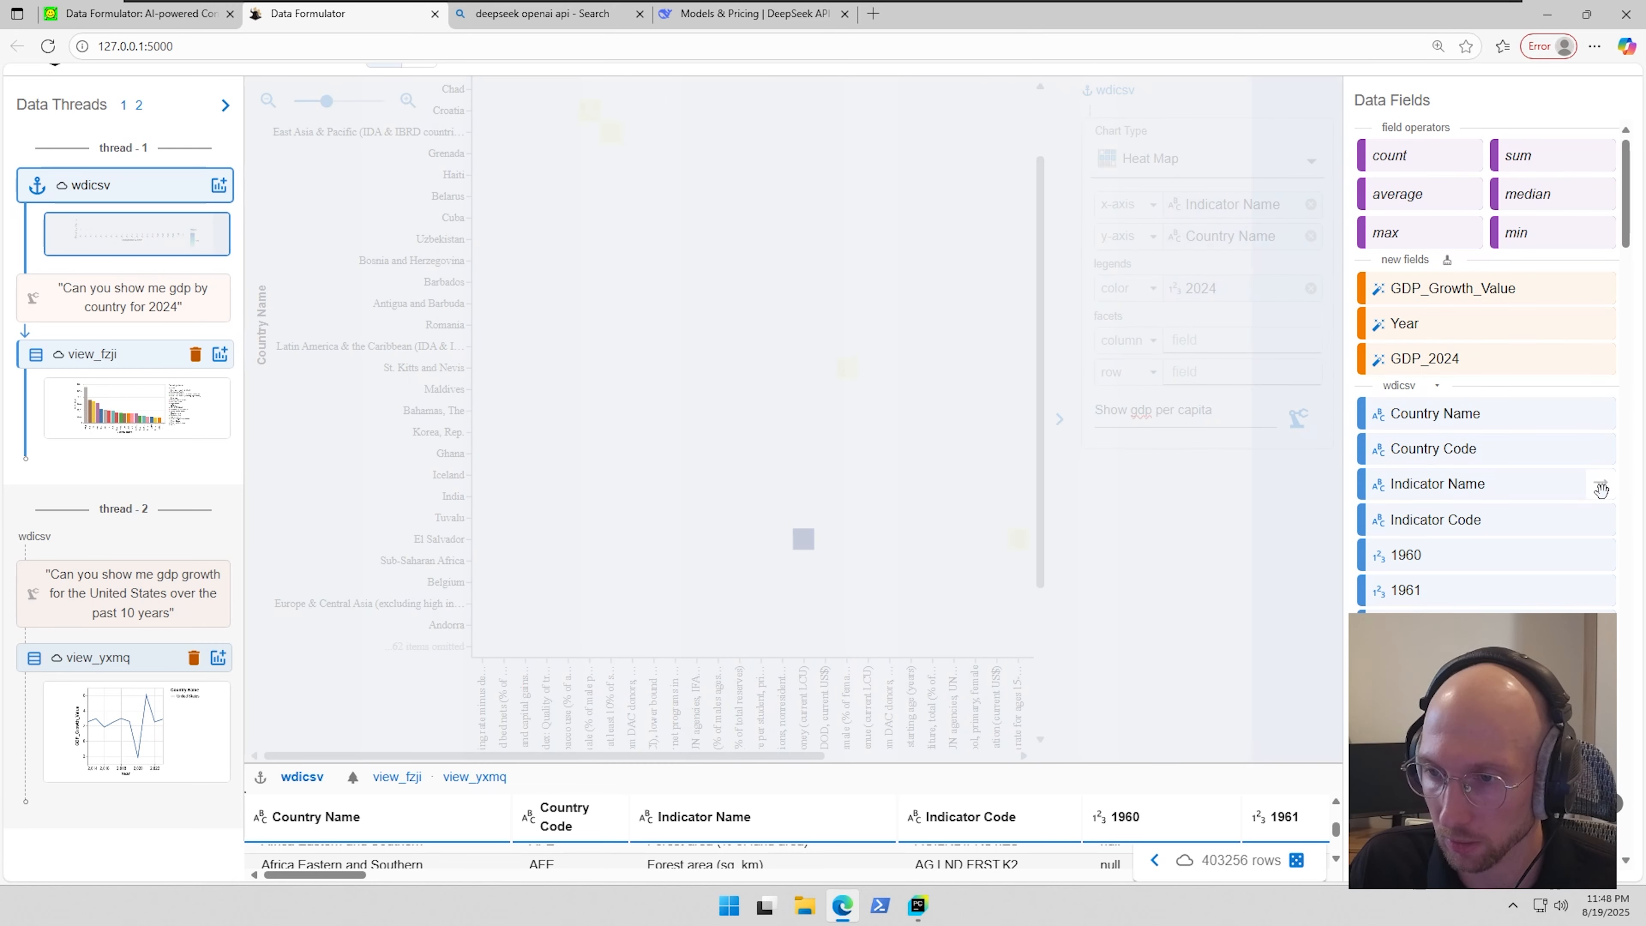
# - Inspect the data type options of the Indicator Name field and enlarge the wdicsv data table to check its GDP indicator rows
pyautogui.moveTo(1607, 485); pyautogui.dragTo(1539, 485)
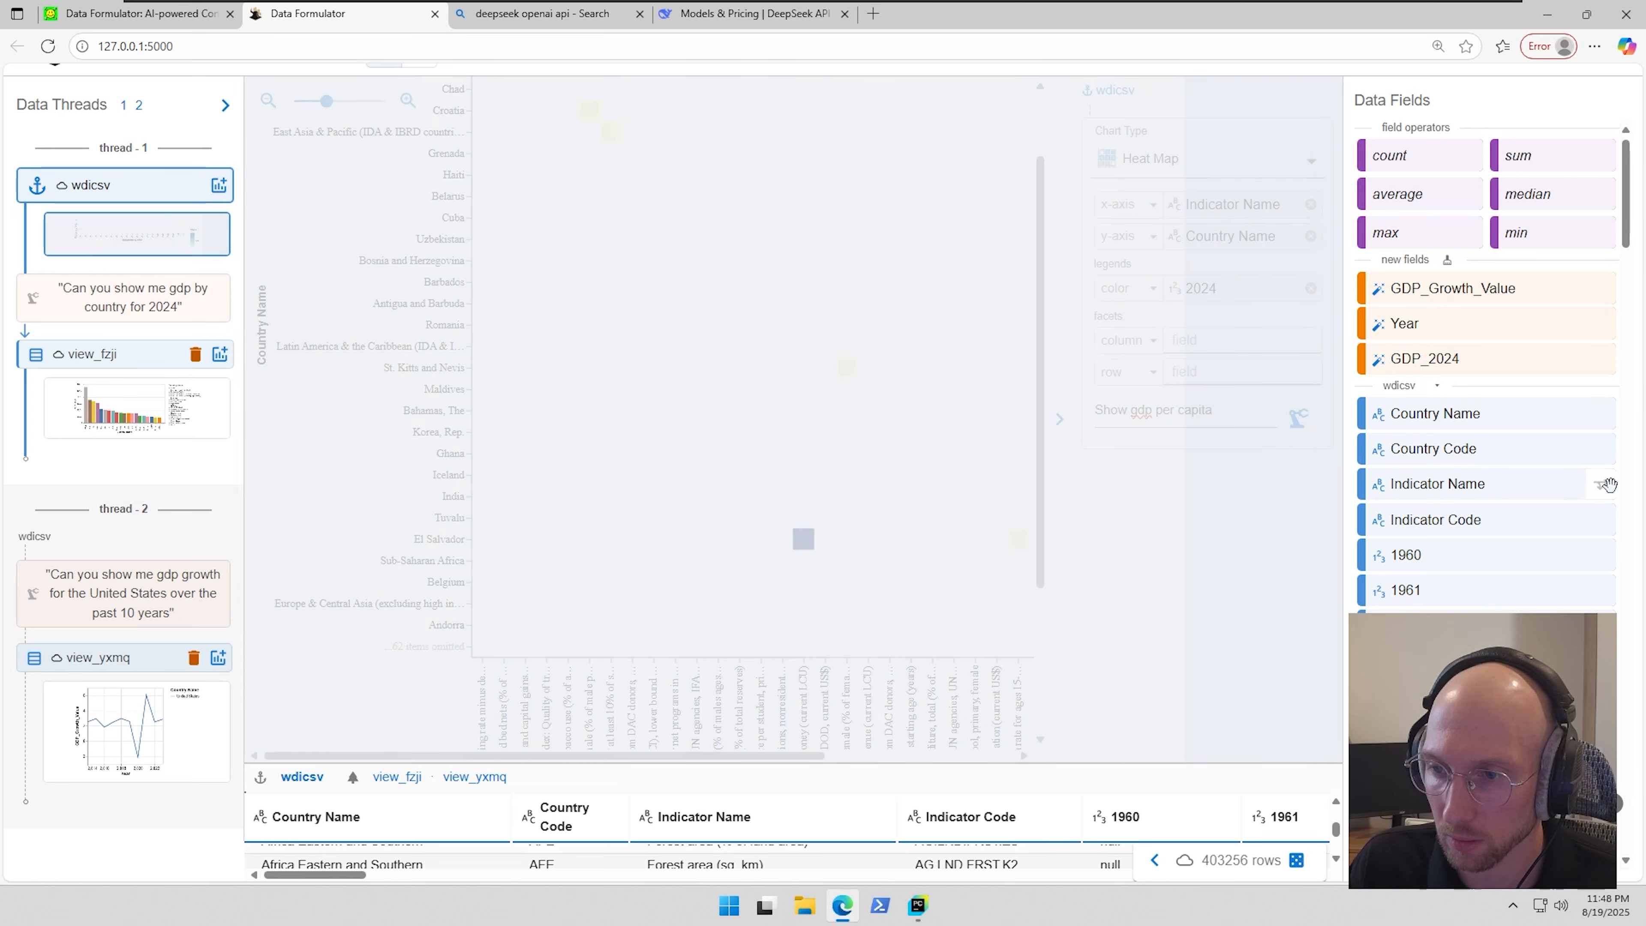
pyautogui.click(1392, 486)
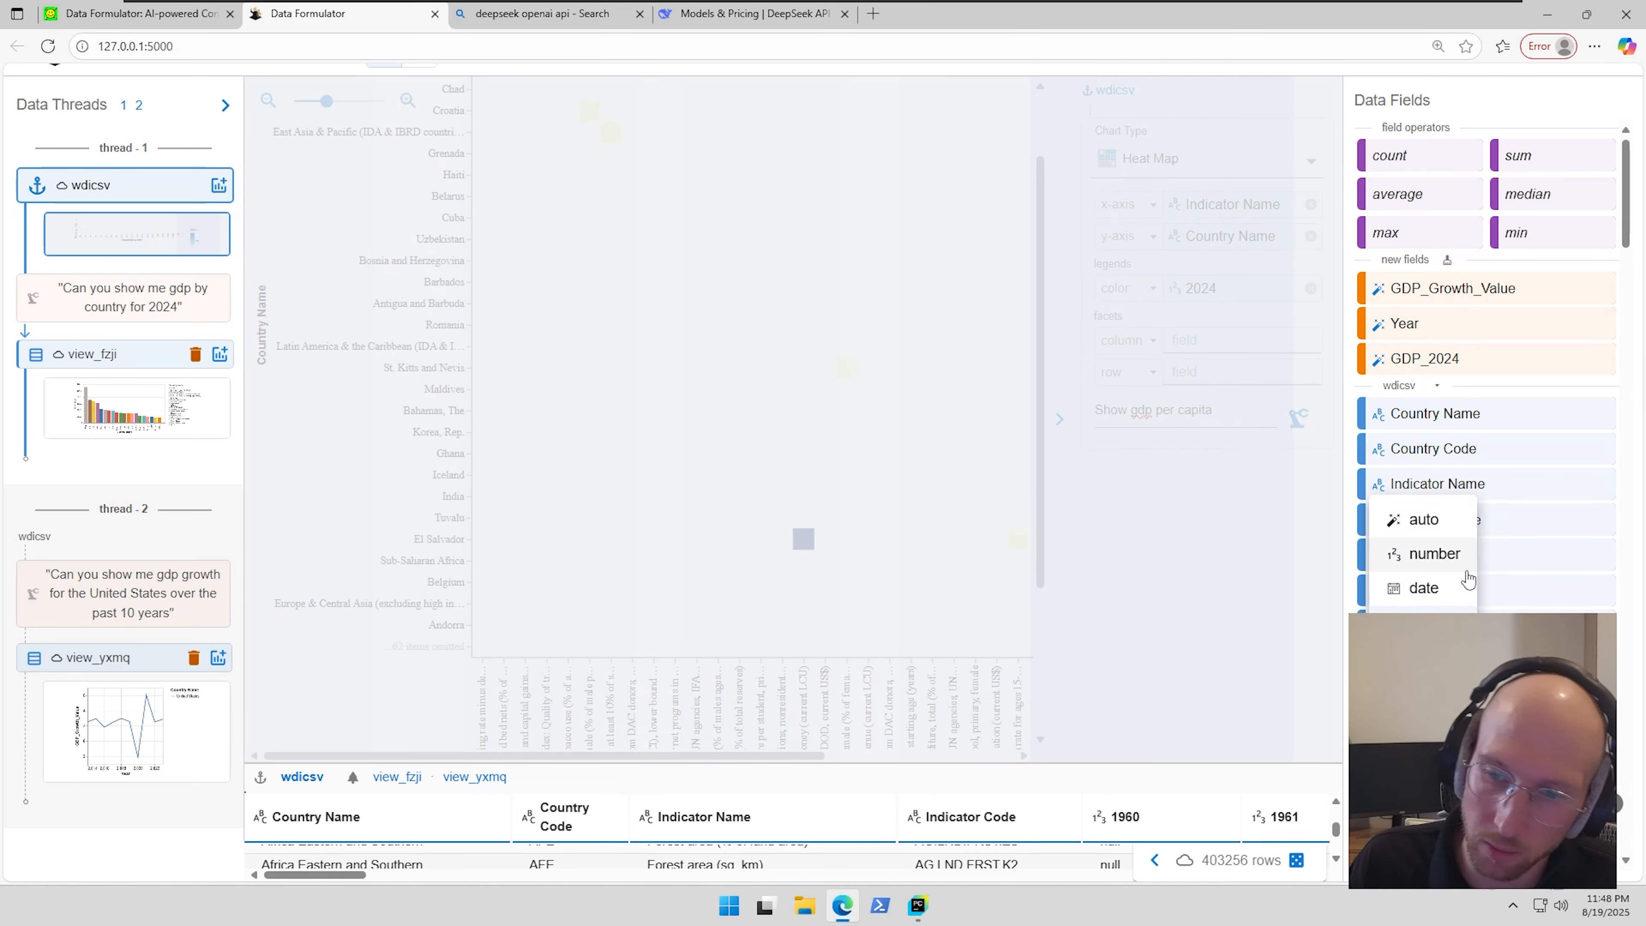
pyautogui.click(1523, 496)
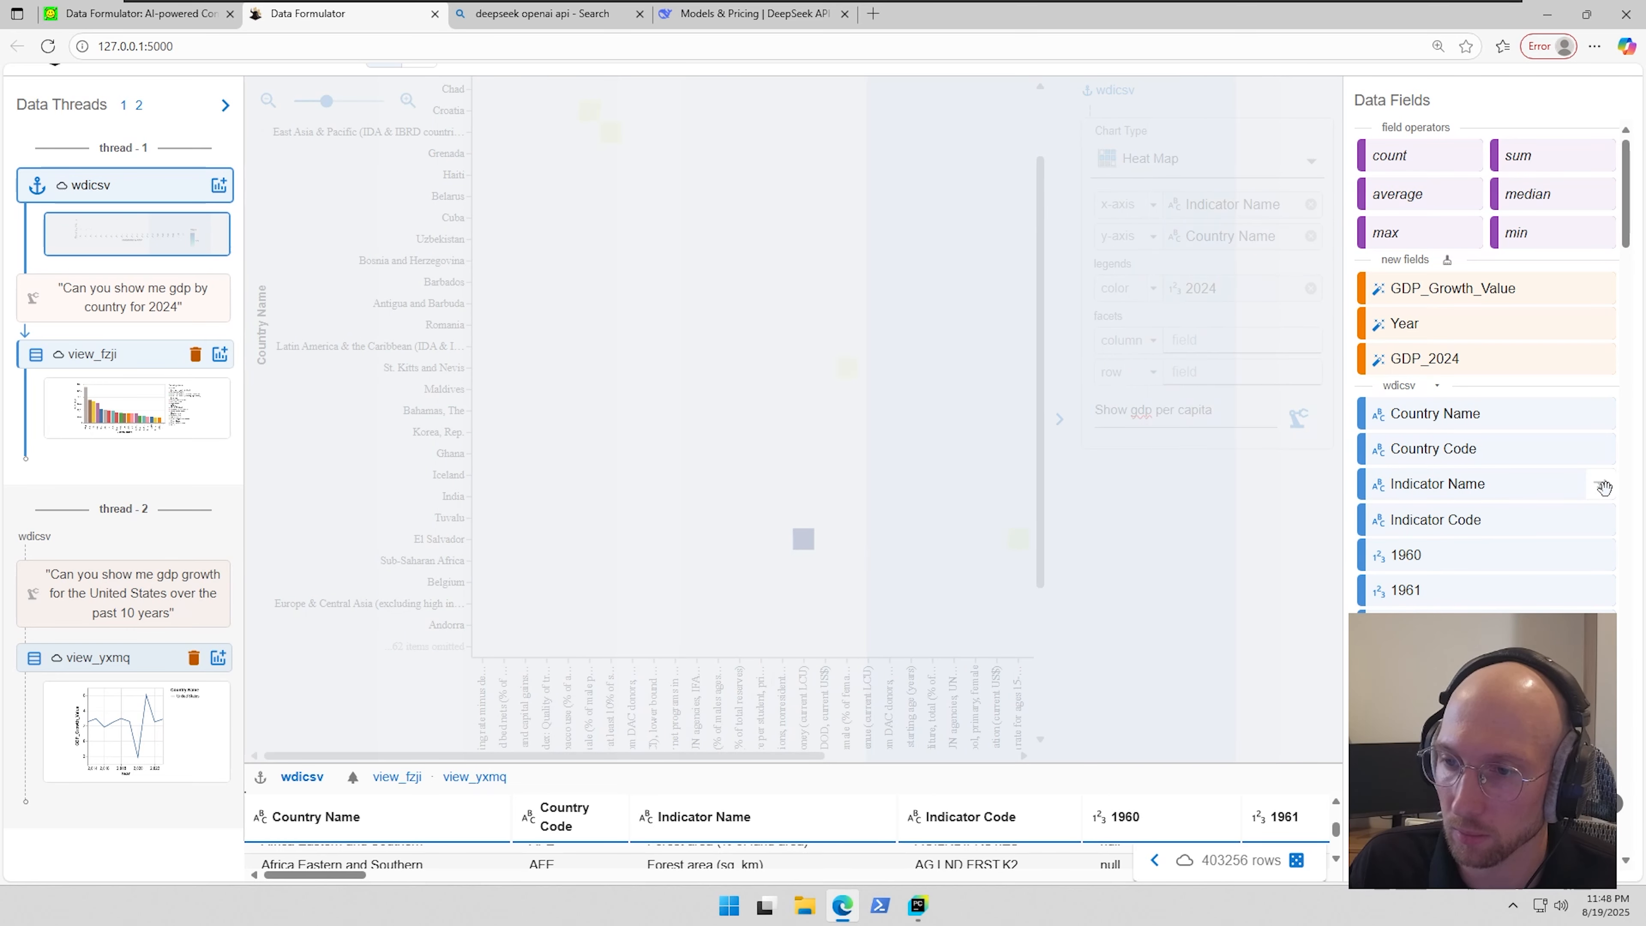
pyautogui.moveTo(1588, 486)
pyautogui.mouseDown()
pyautogui.moveTo(1626, 482)
pyautogui.moveTo(1605, 482)
pyautogui.moveTo(1606, 445)
pyautogui.moveTo(1555, 483)
pyautogui.moveTo(1600, 485)
pyautogui.mouseUp()
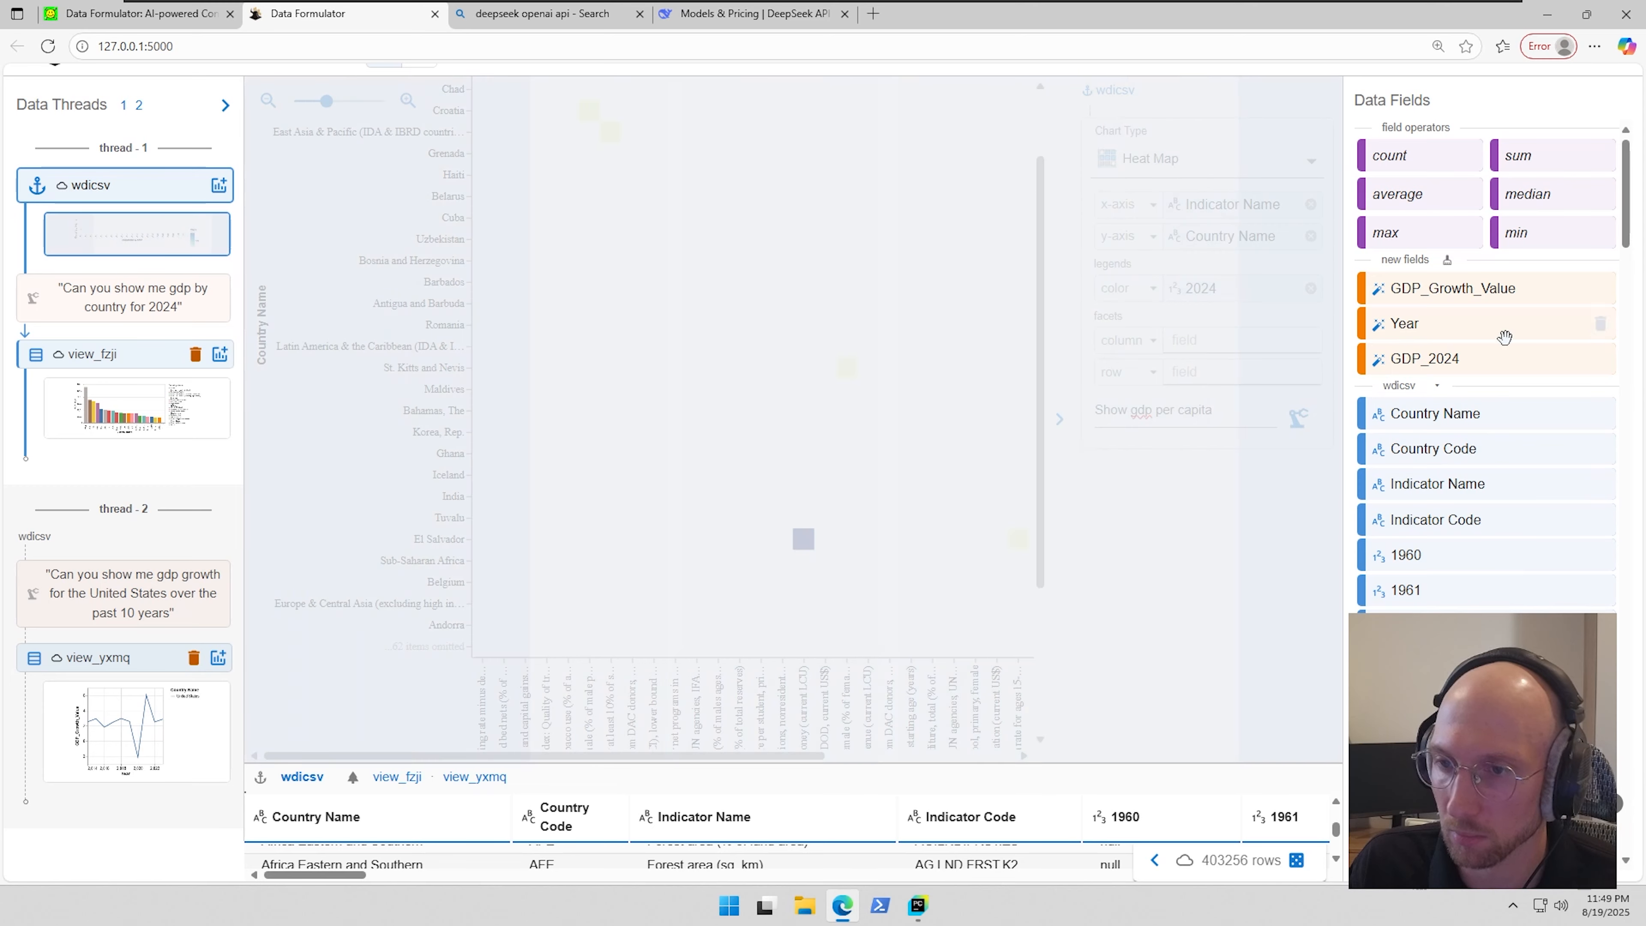
pyautogui.moveTo(1539, 194); pyautogui.dragTo(1514, 281)
pyautogui.moveTo(1455, 519); pyautogui.dragTo(1534, 189)
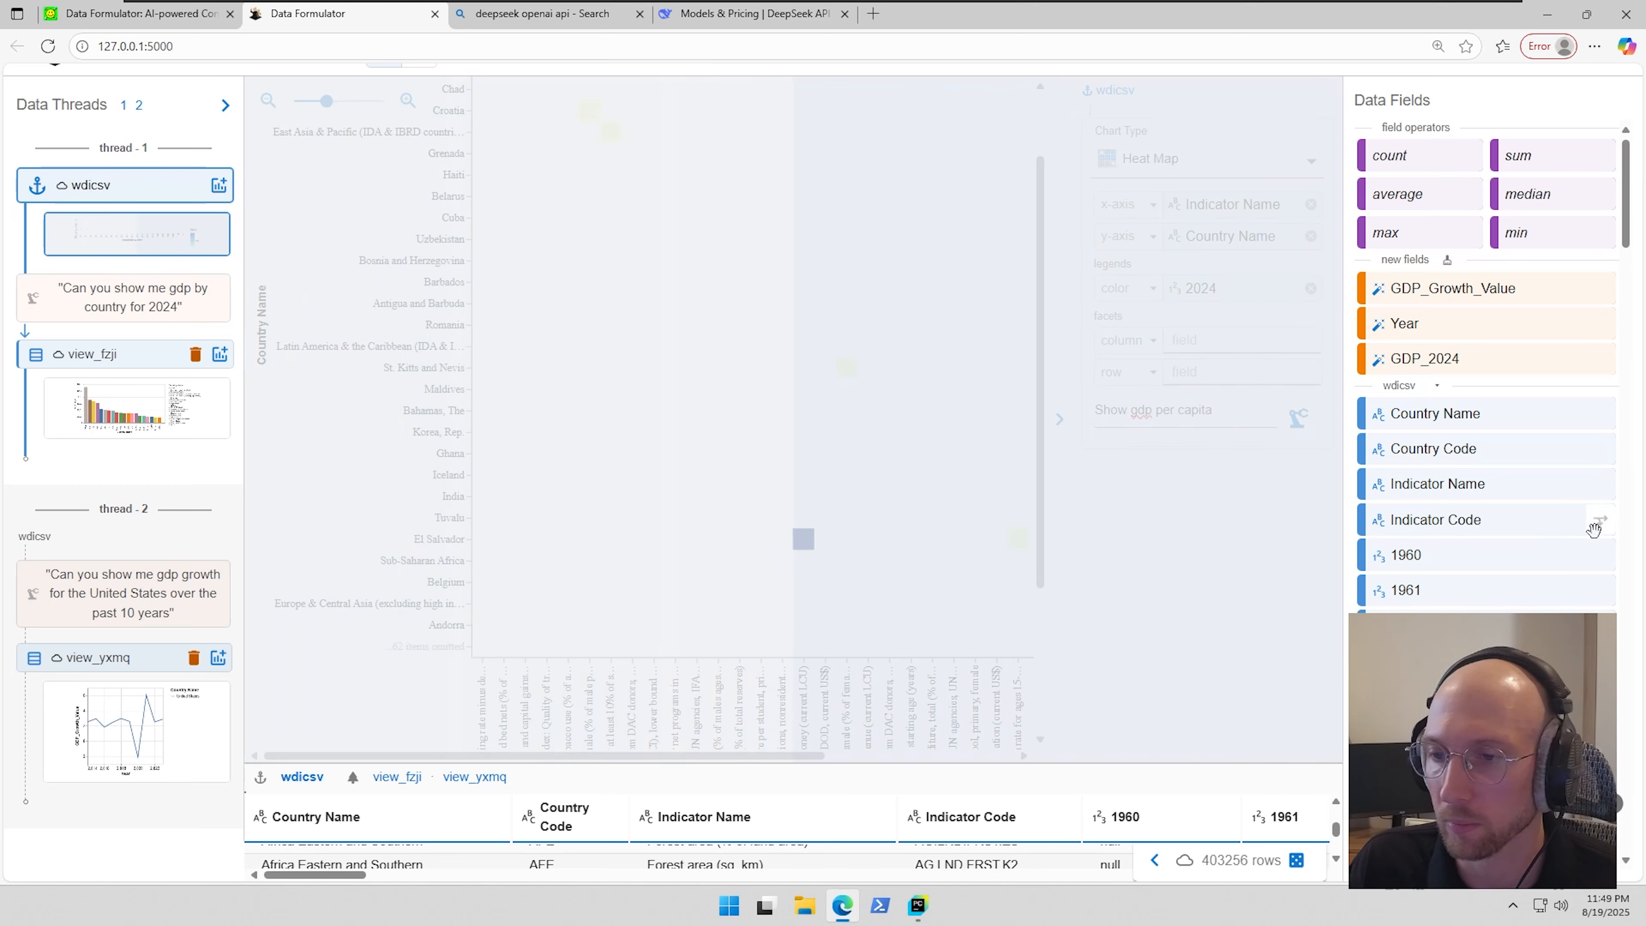
pyautogui.moveTo(1605, 519); pyautogui.dragTo(1477, 655)
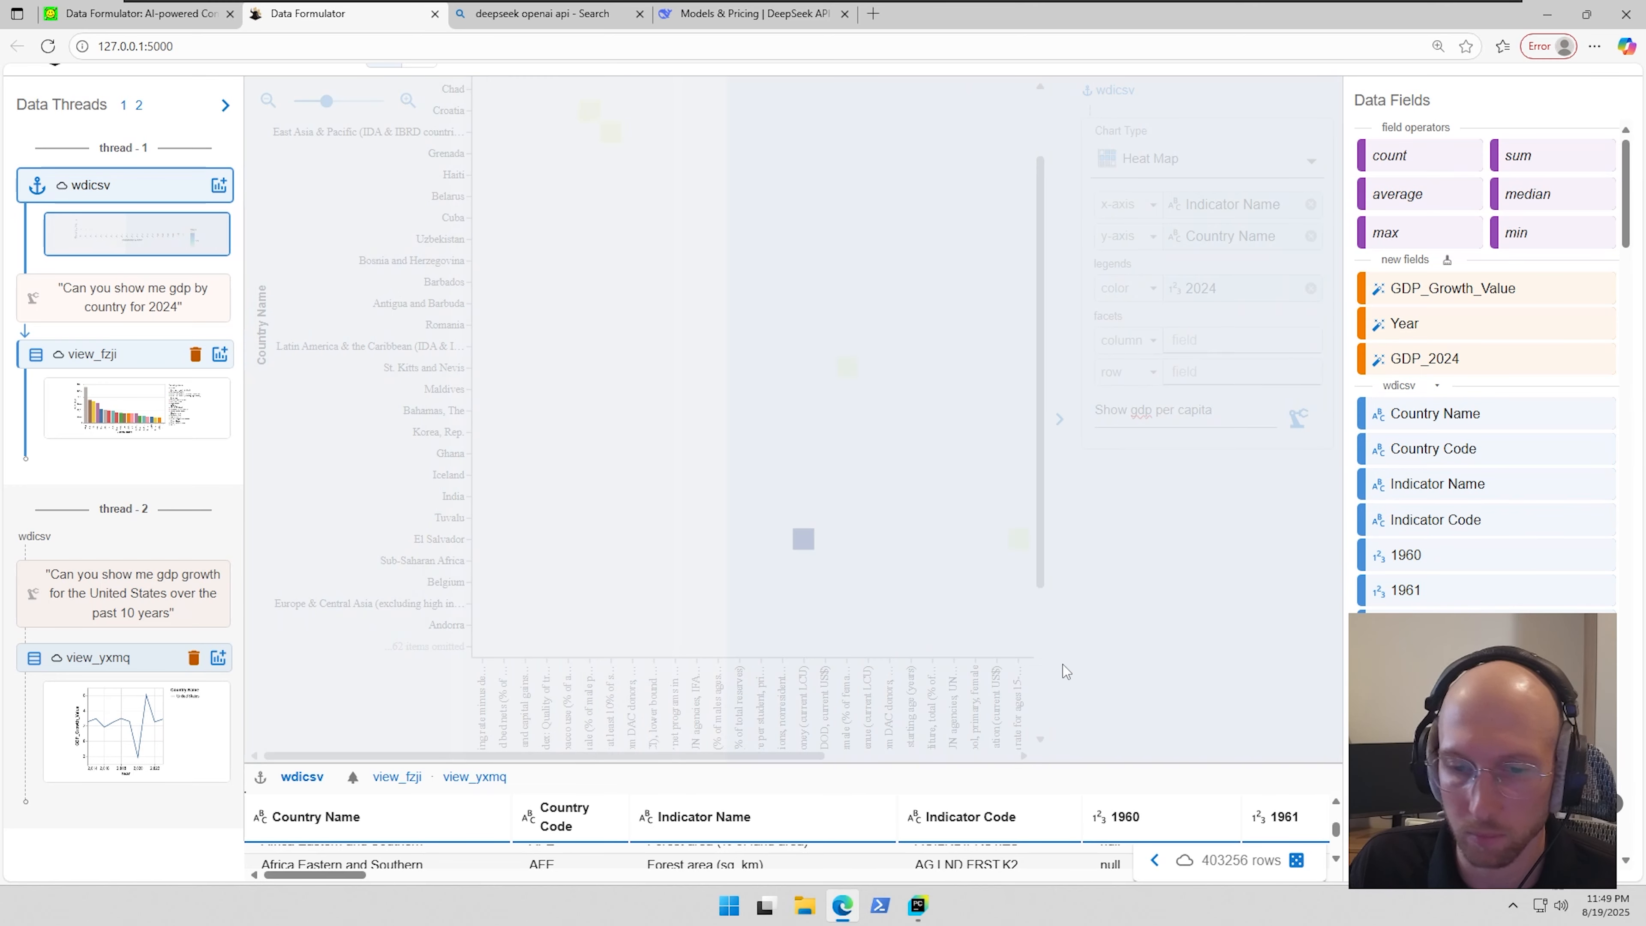
pyautogui.moveTo(1101, 763); pyautogui.dragTo(1076, 373)
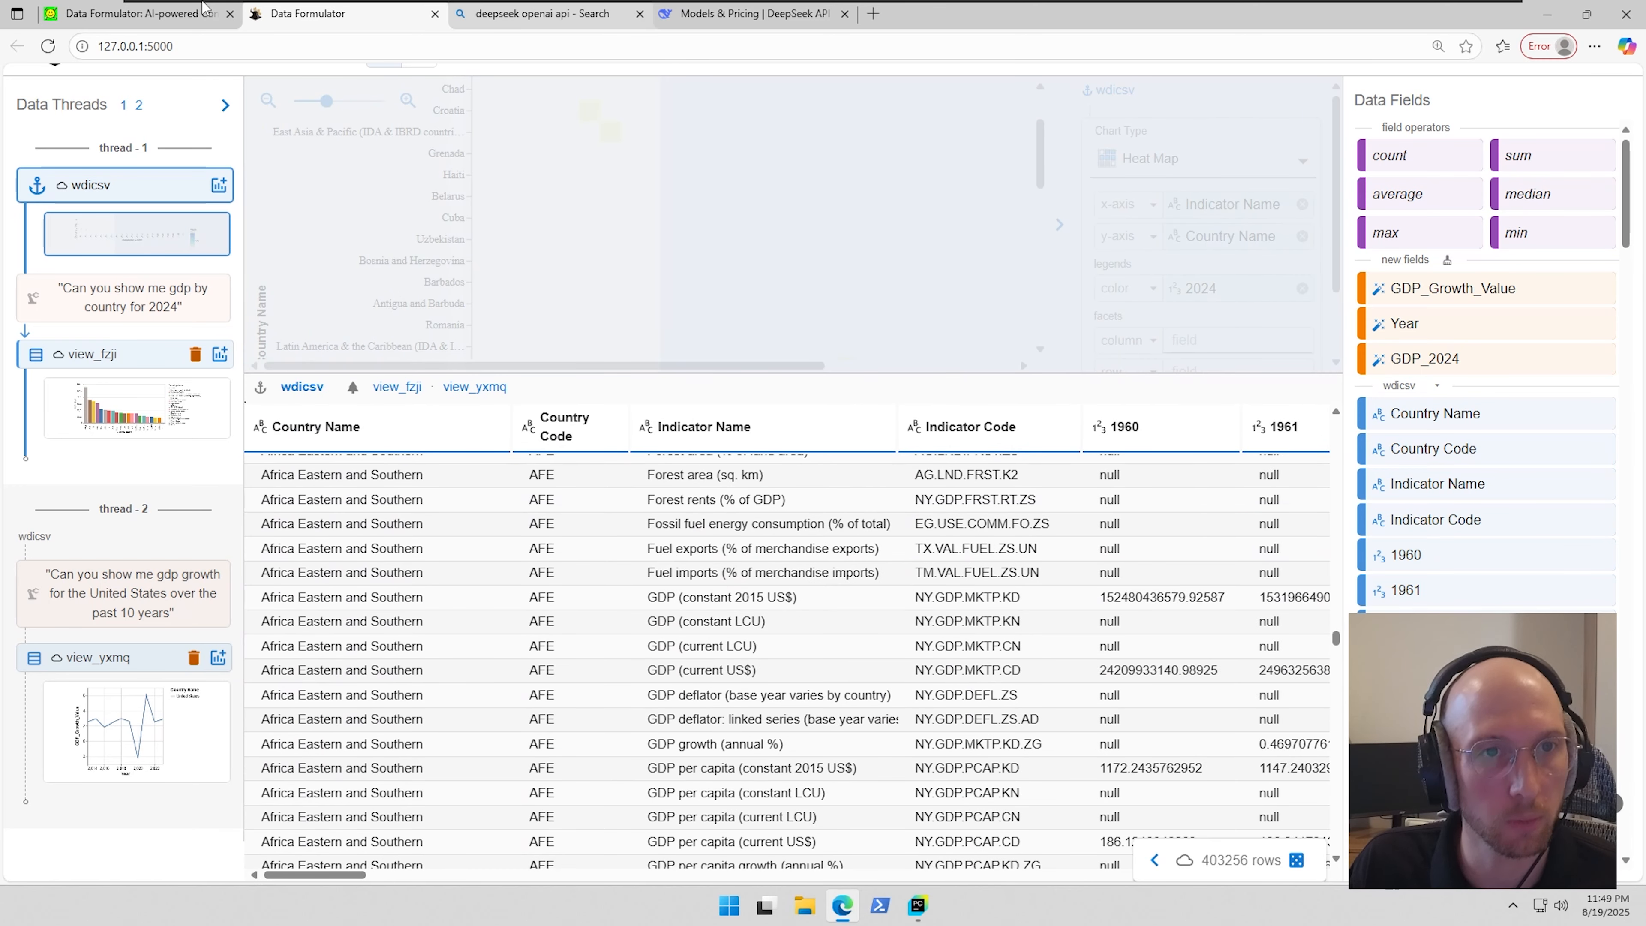
# - Go back from the paper to the Data Formulator GitHub repository and review the README from Trademarks up to the repository overview
pyautogui.click(148, 12)
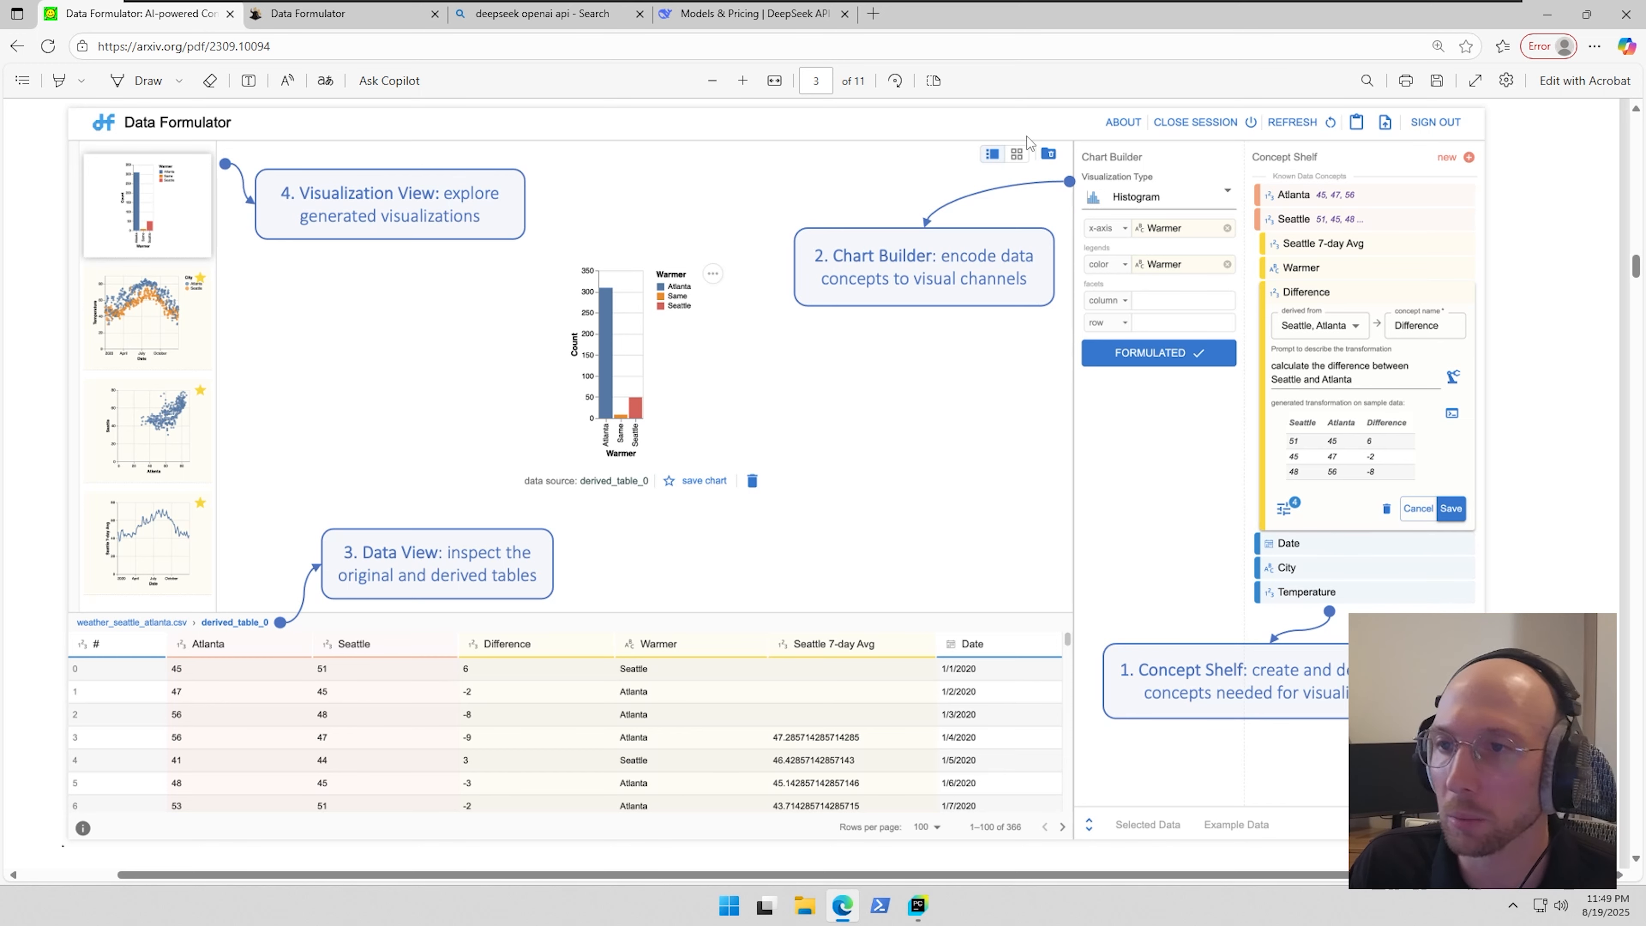
pyautogui.click(16, 46)
pyautogui.click(17, 46)
pyautogui.scroll(-5, 818, 441)
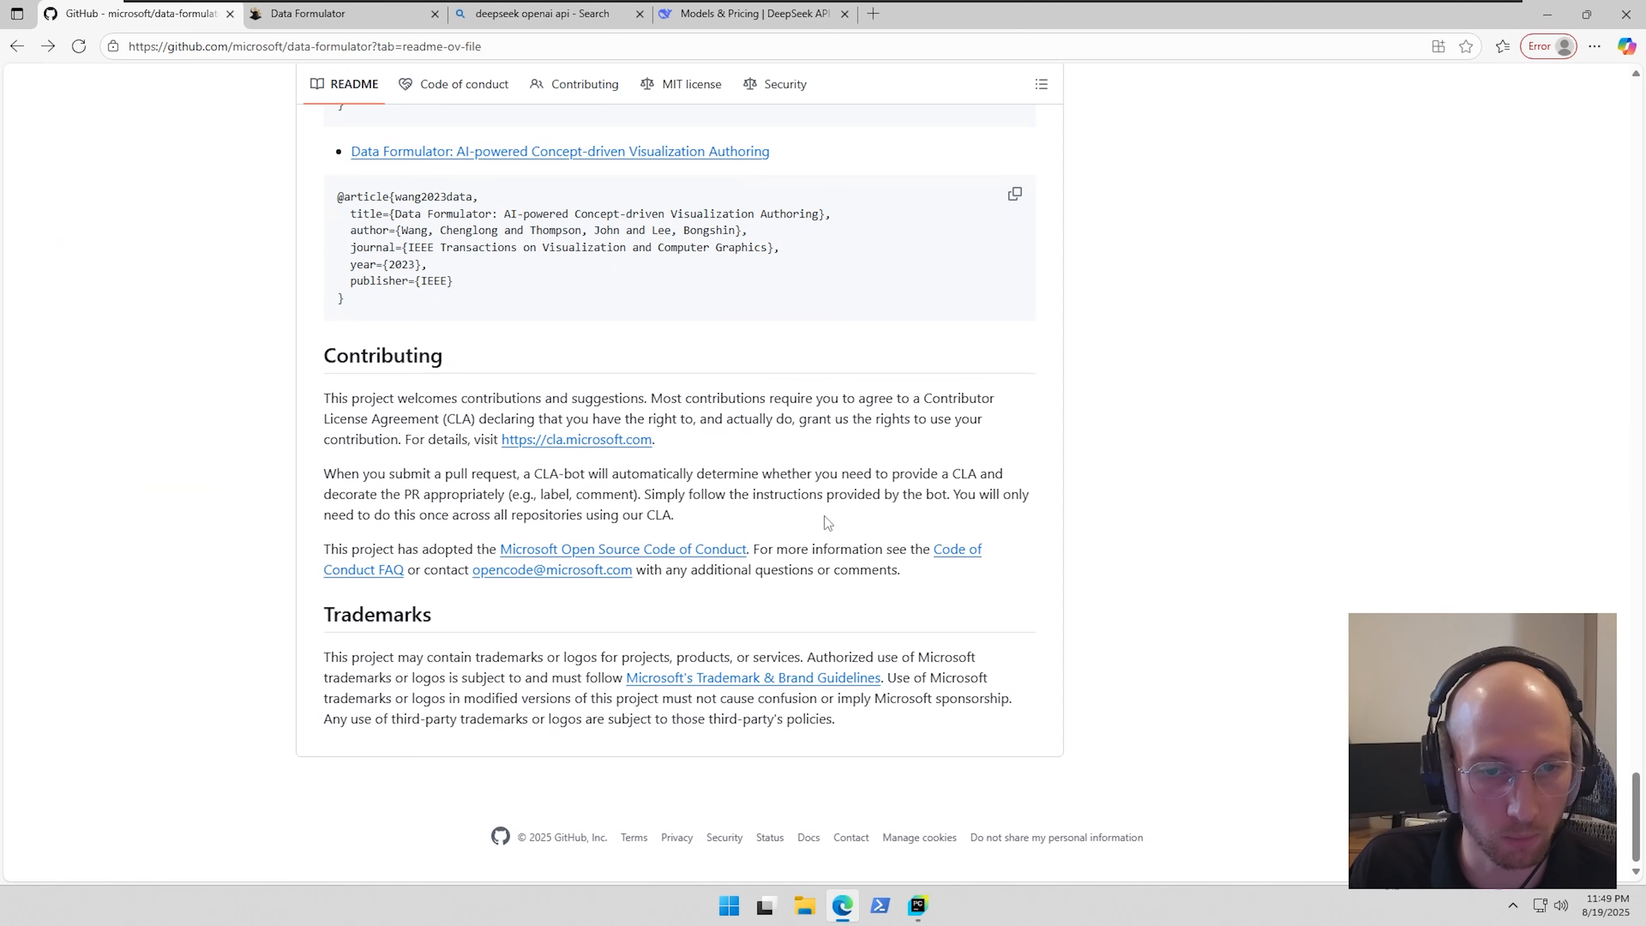
pyautogui.scroll(15, 826, 517)
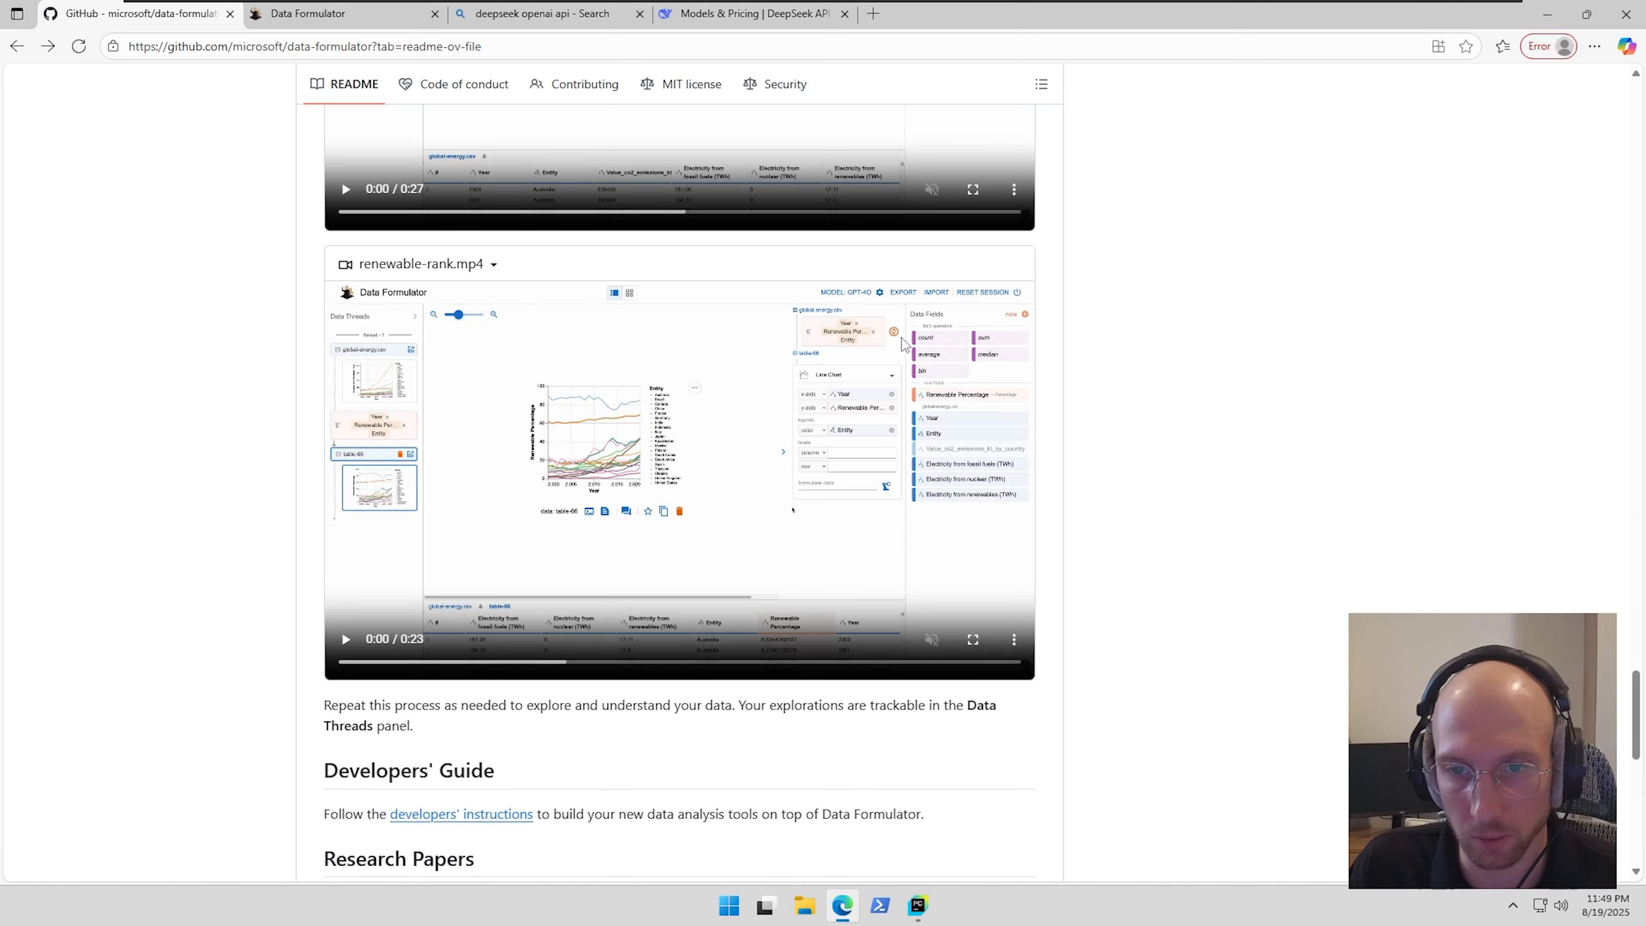
pyautogui.scroll(10, 1068, 502)
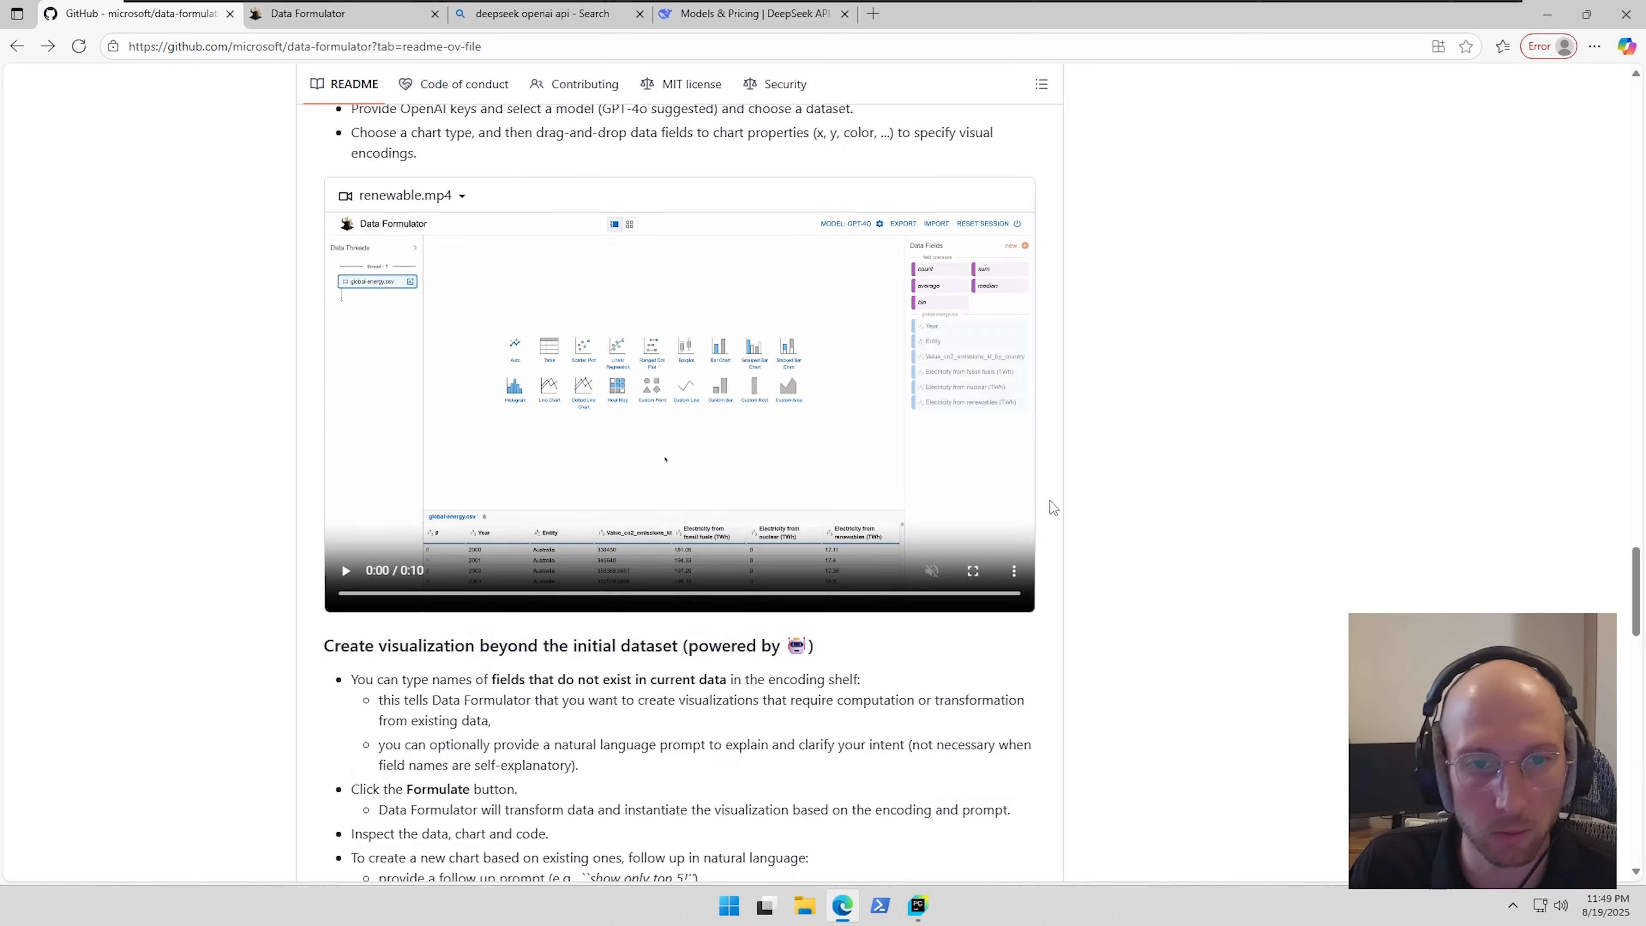
pyautogui.scroll(5, 1057, 497)
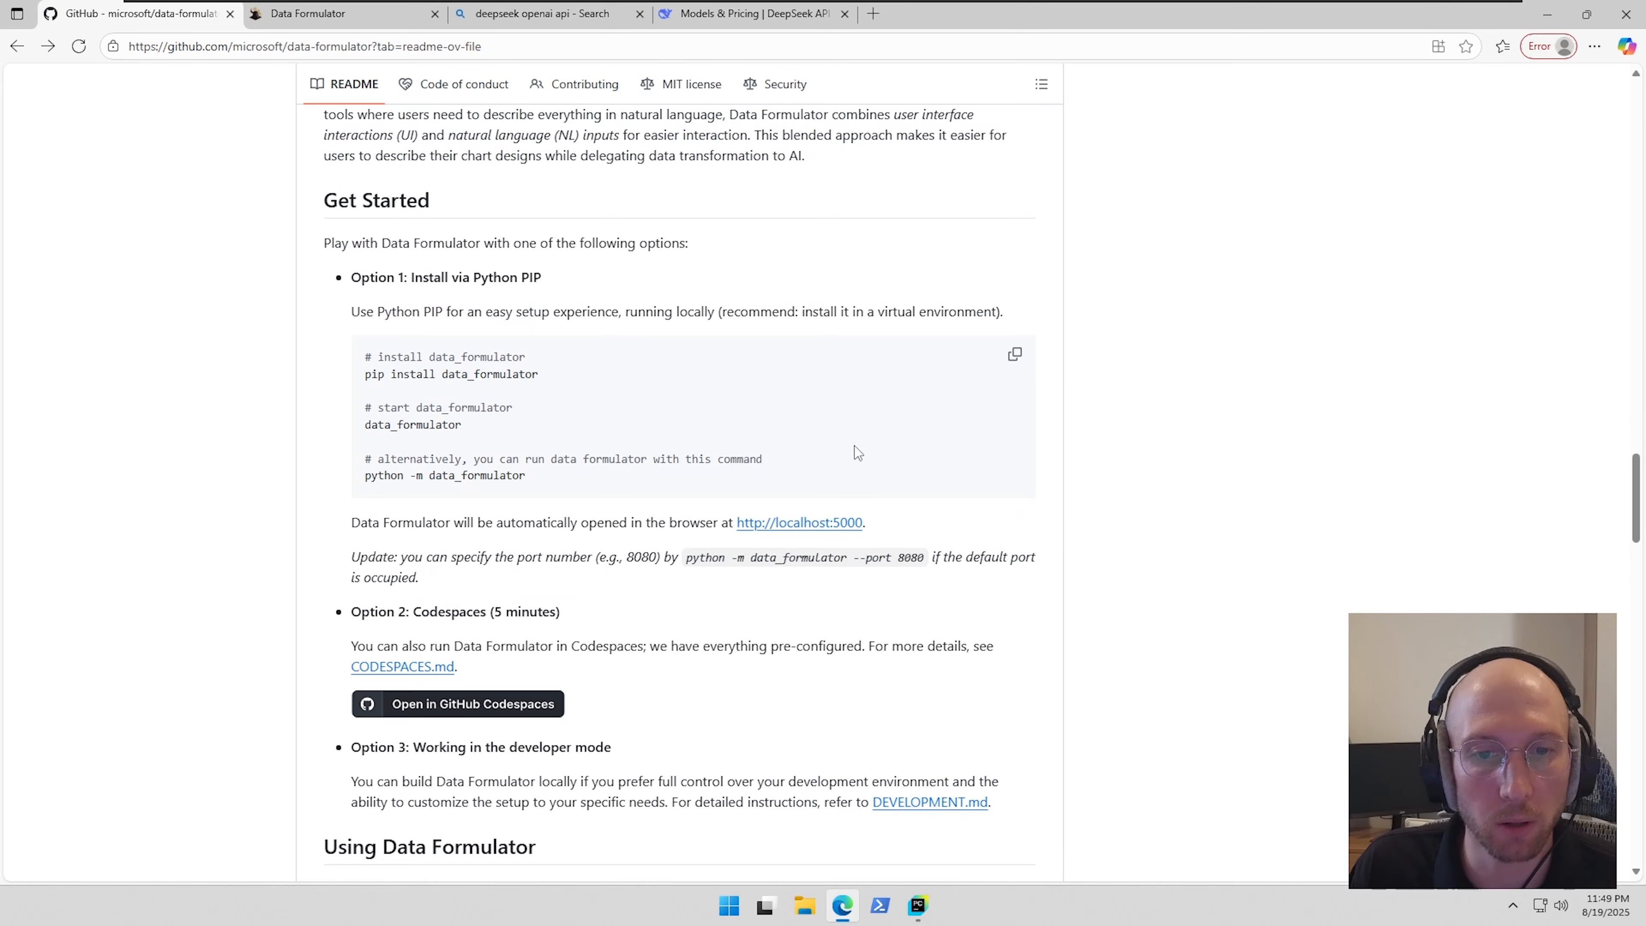
pyautogui.scroll(8, 856, 452)
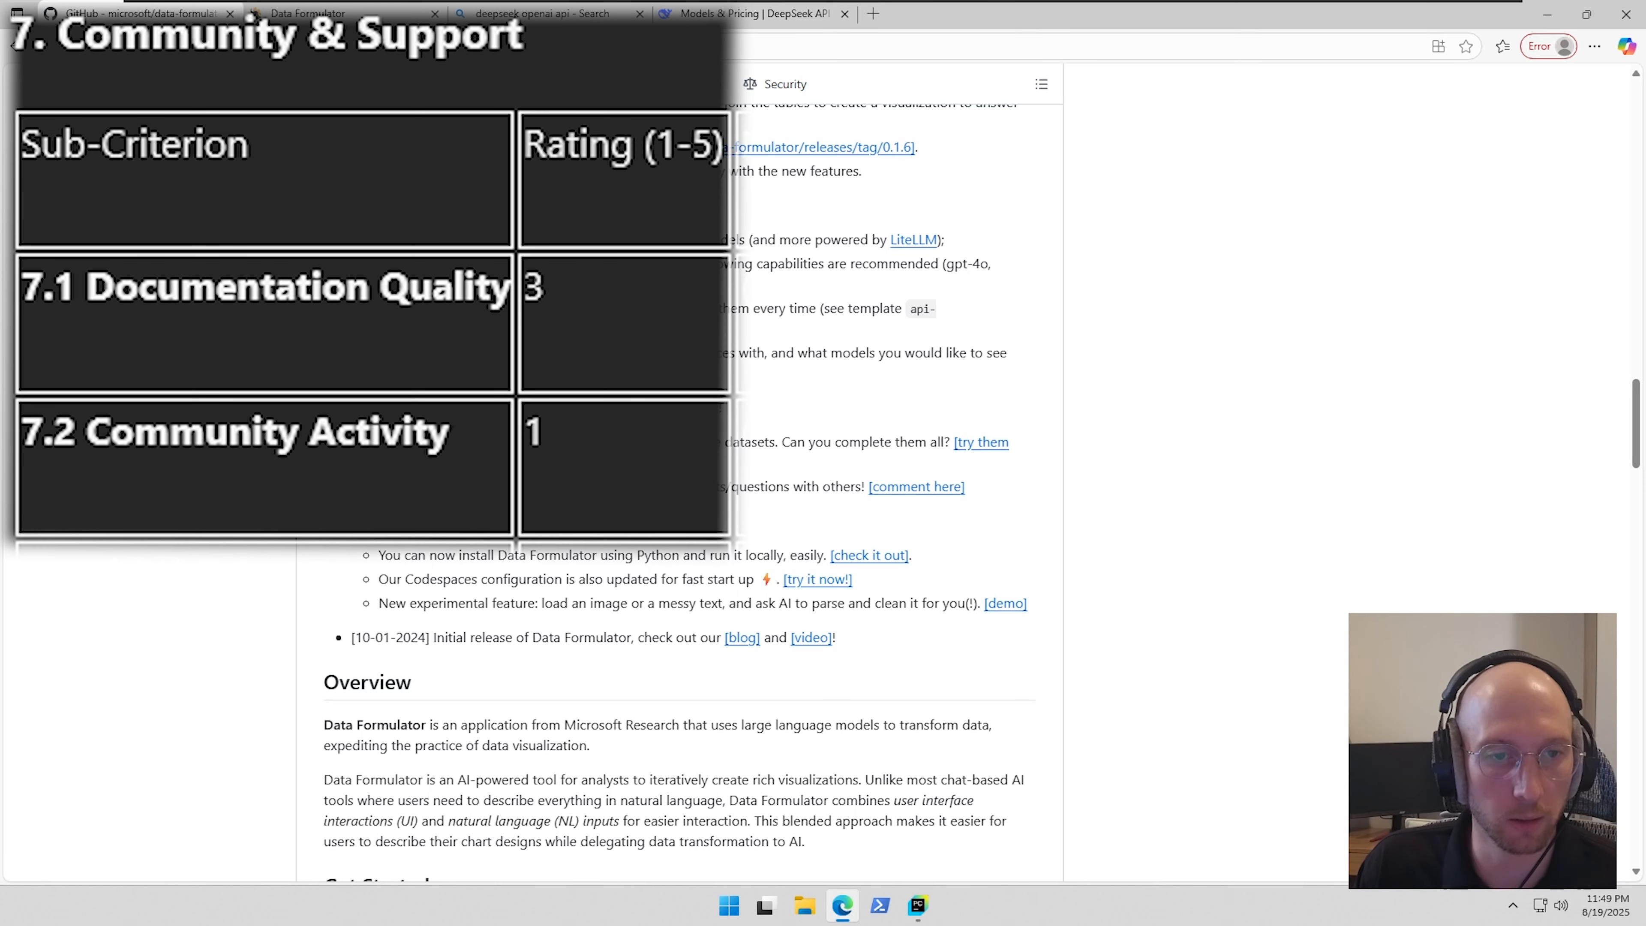
pyautogui.scroll(15, 806, 547)
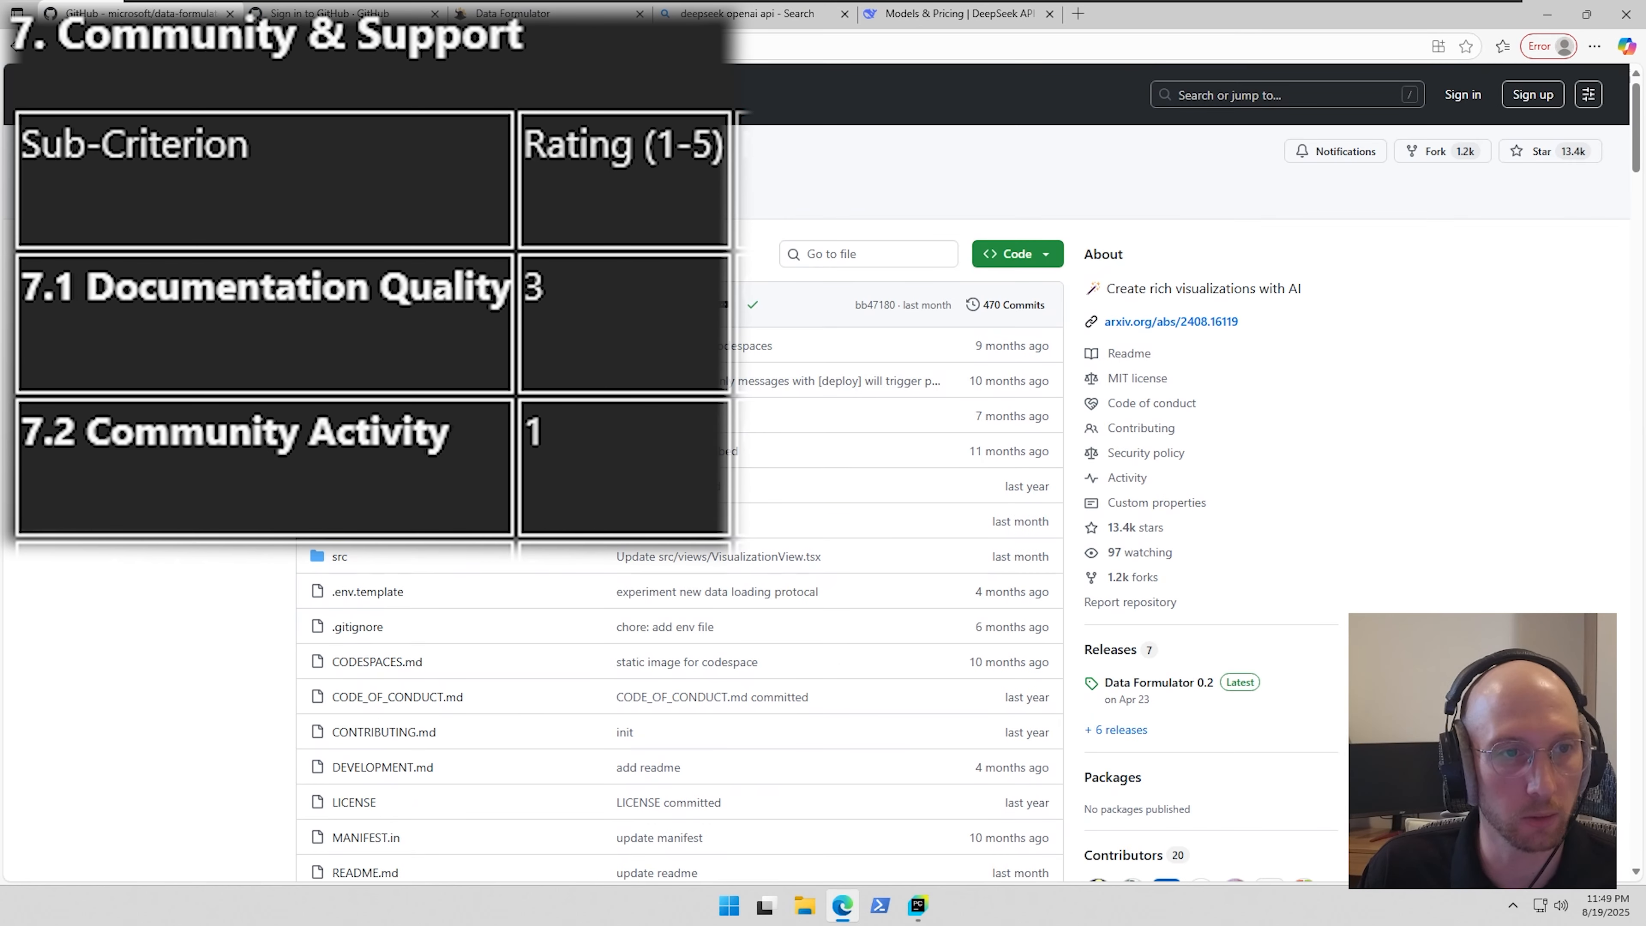
# - Open the repository's issues list and look through the open issues
pyautogui.click(141, 197)
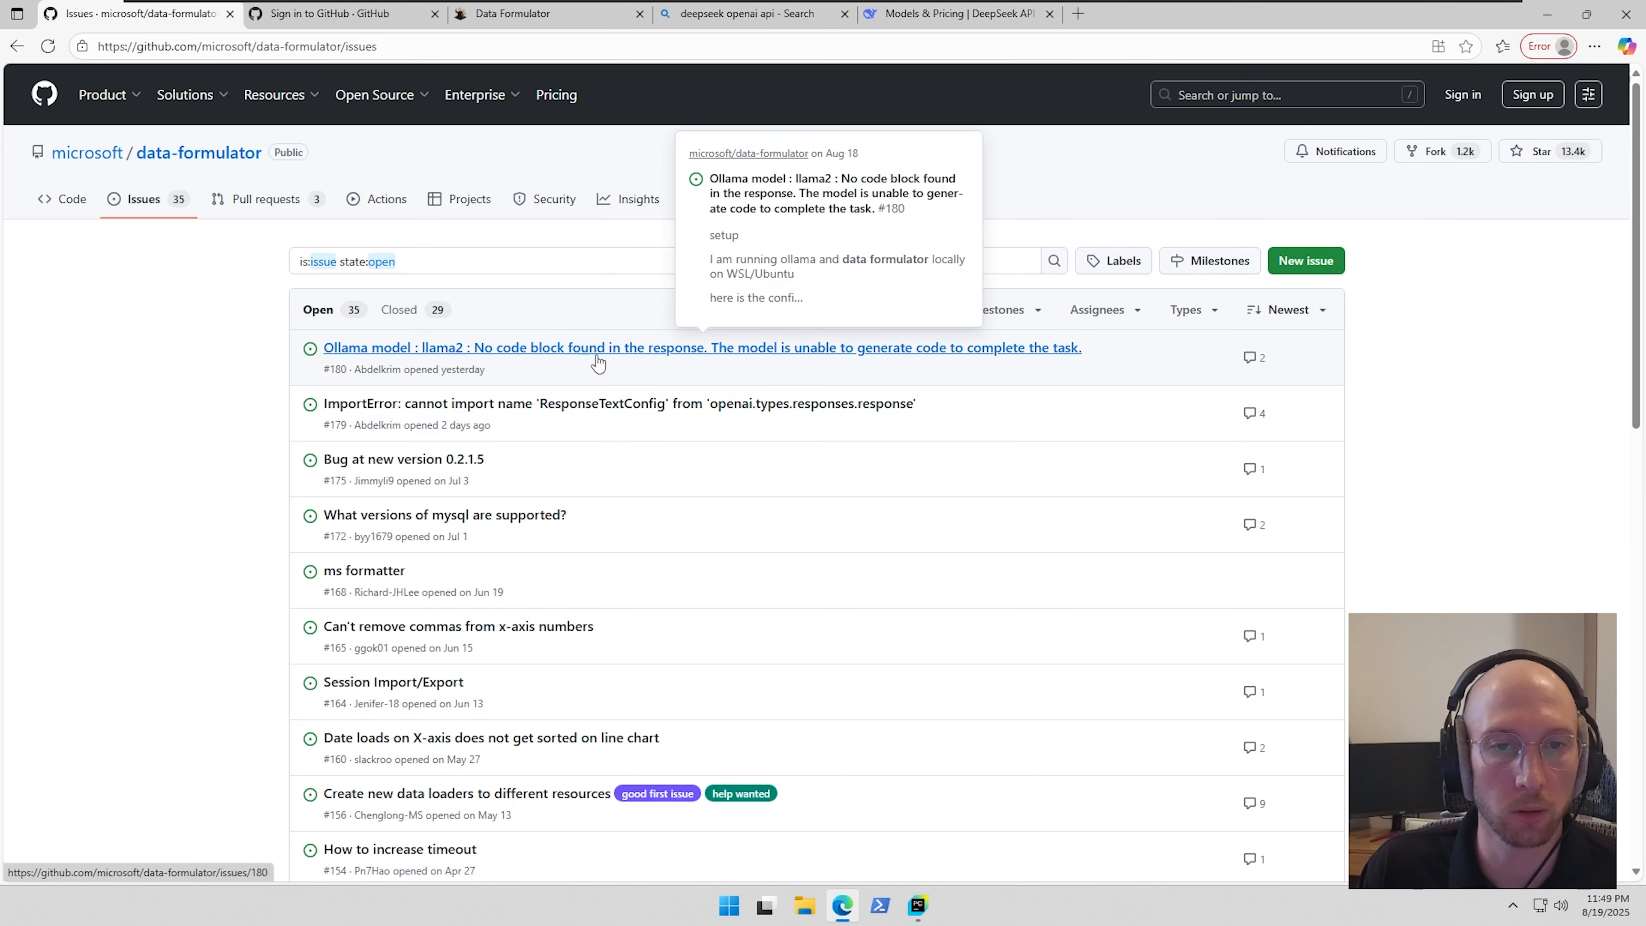
pyautogui.moveTo(615, 418)
pyautogui.scroll(-10, 615, 454)
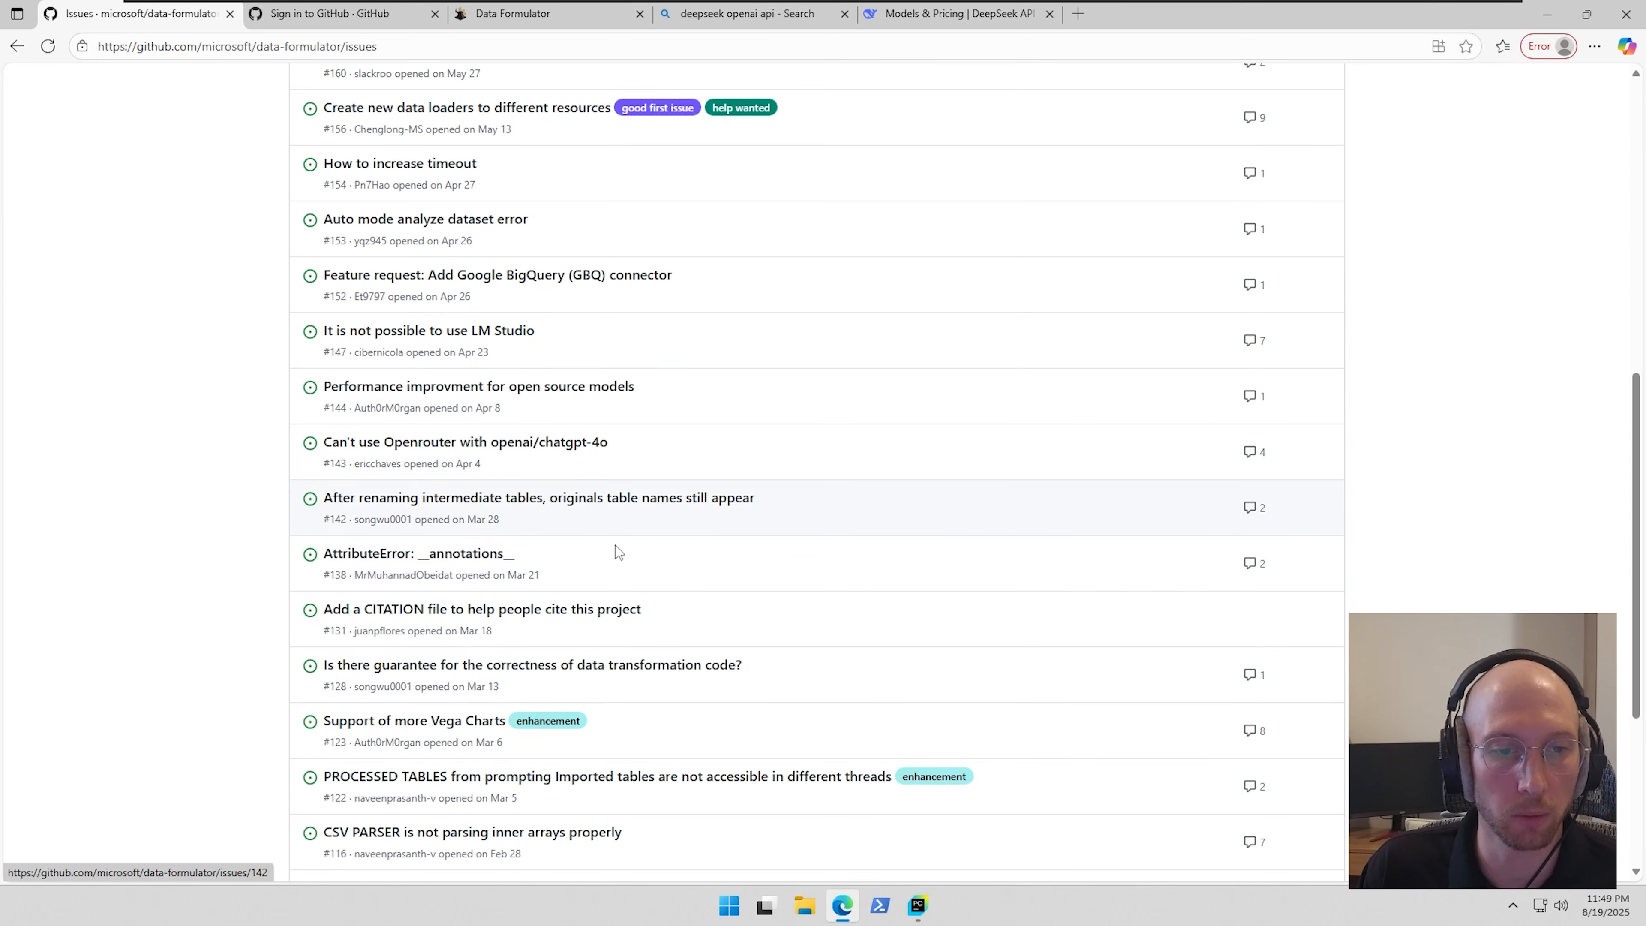
pyautogui.scroll(-3, 651, 609)
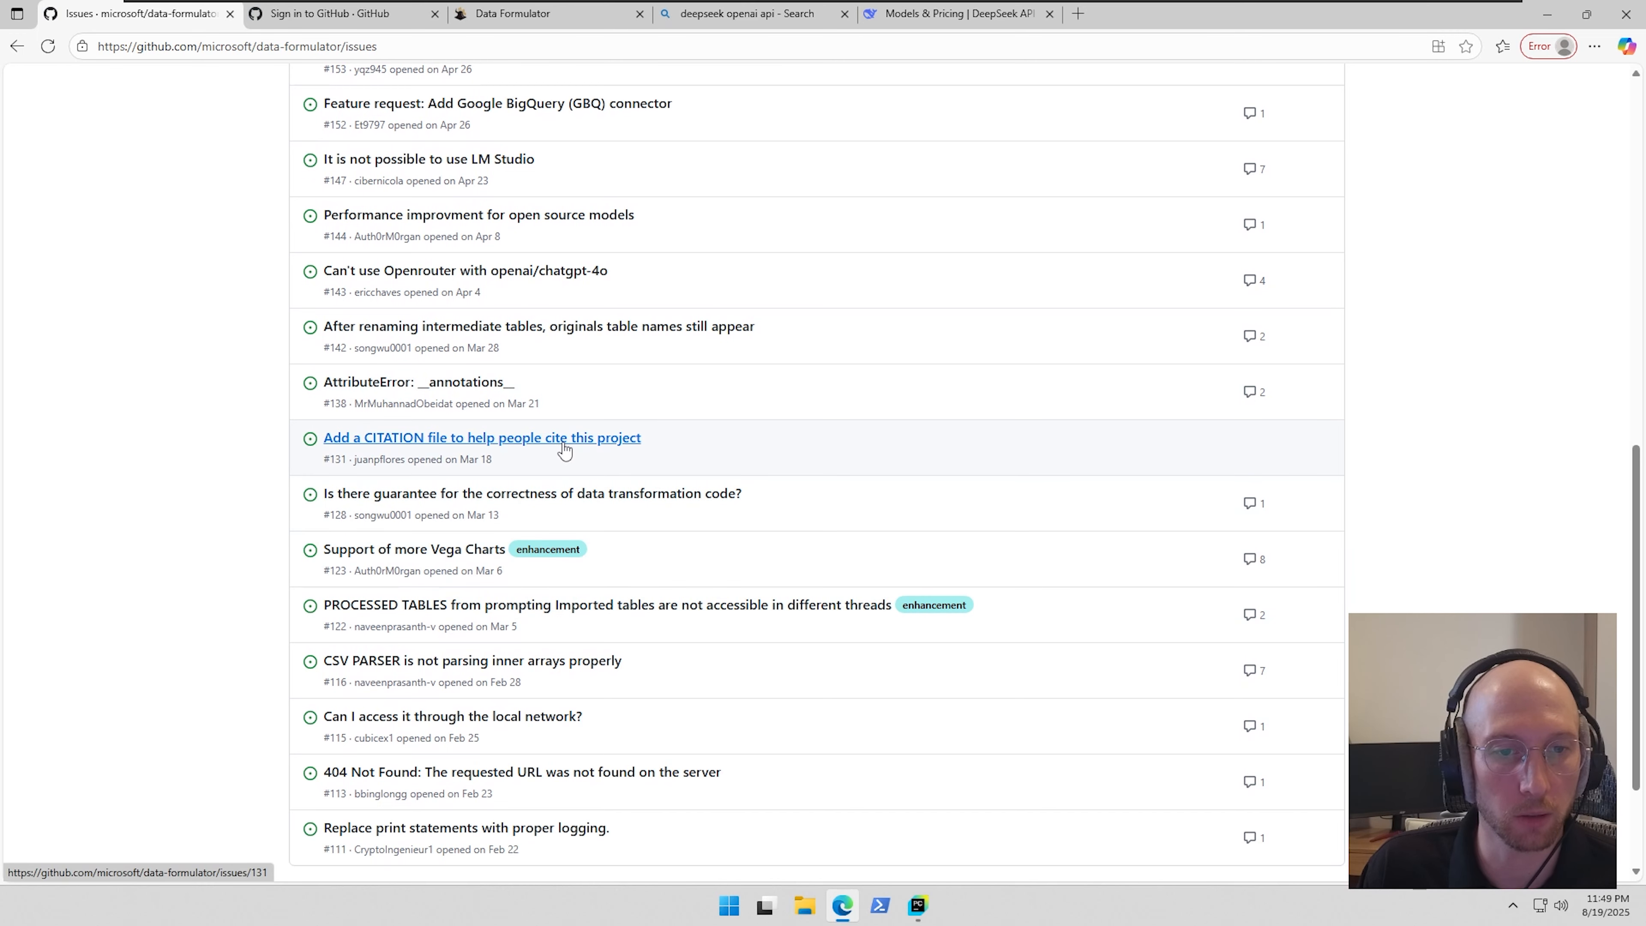
pyautogui.scroll(5, 570, 451)
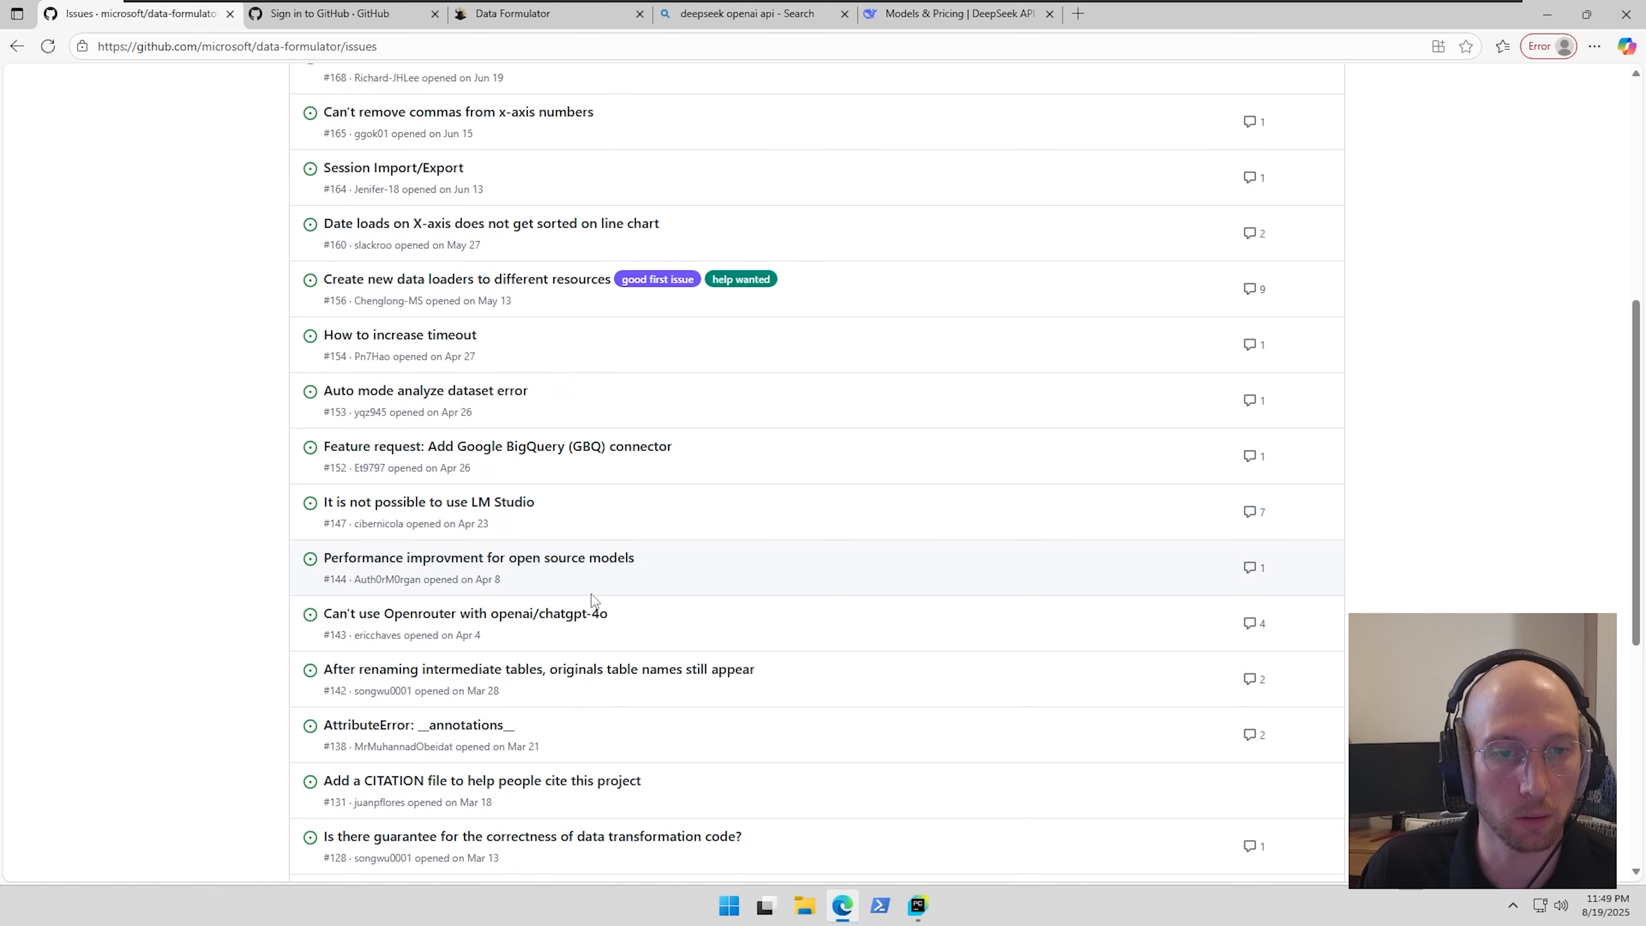
pyautogui.scroll(3, 525, 454)
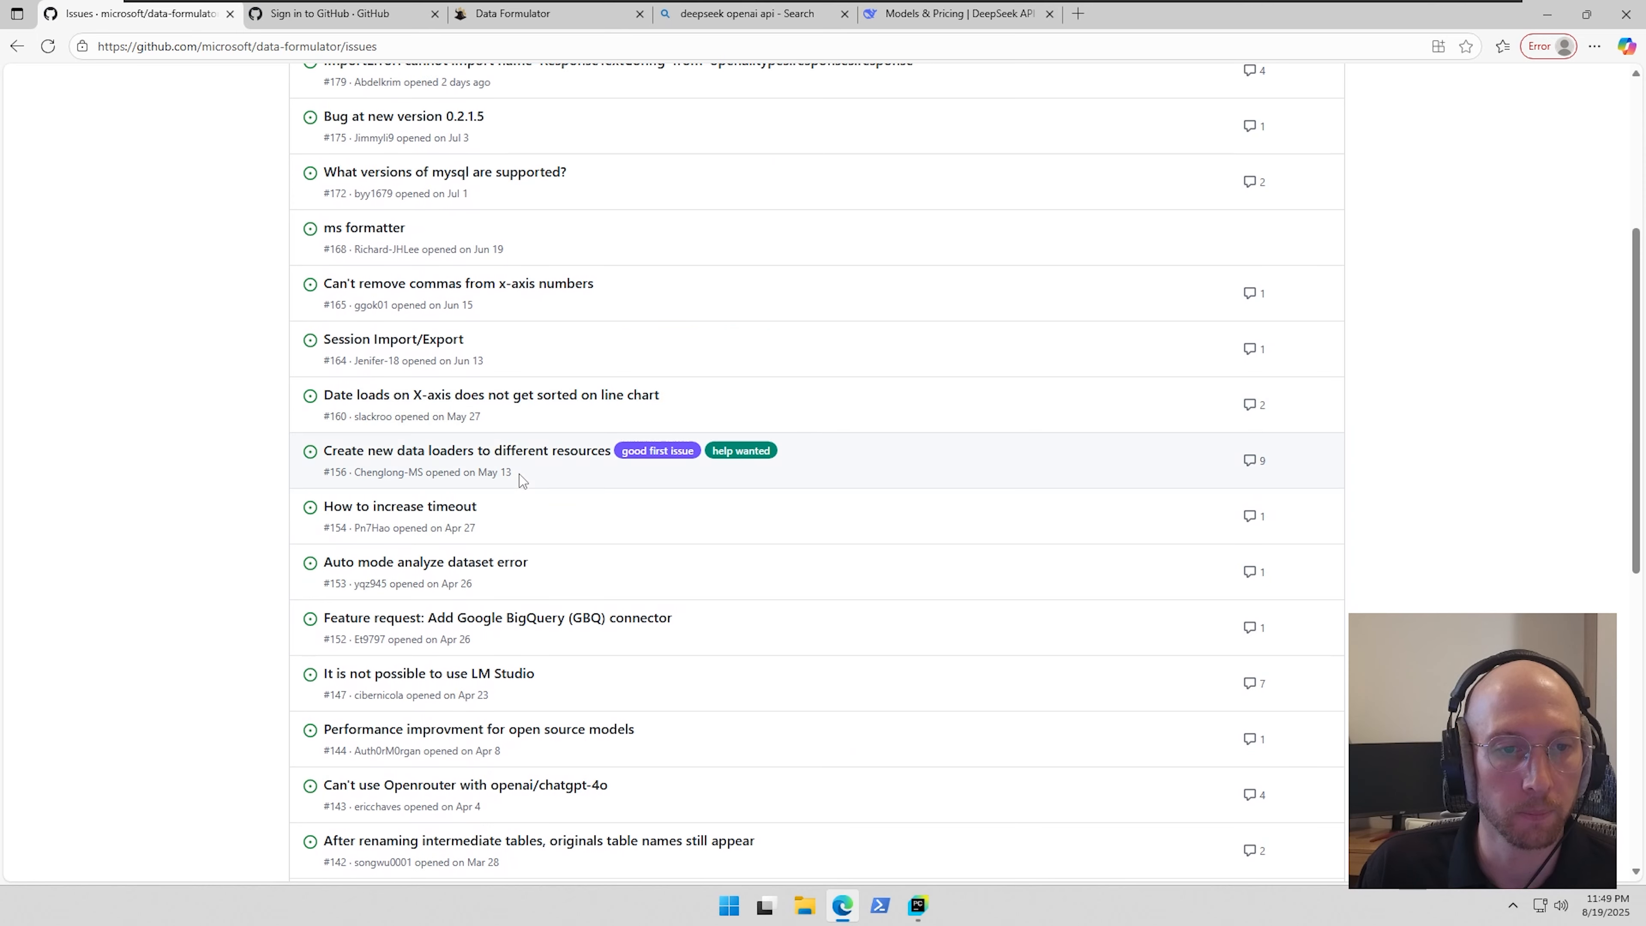
pyautogui.scroll(4, 530, 431)
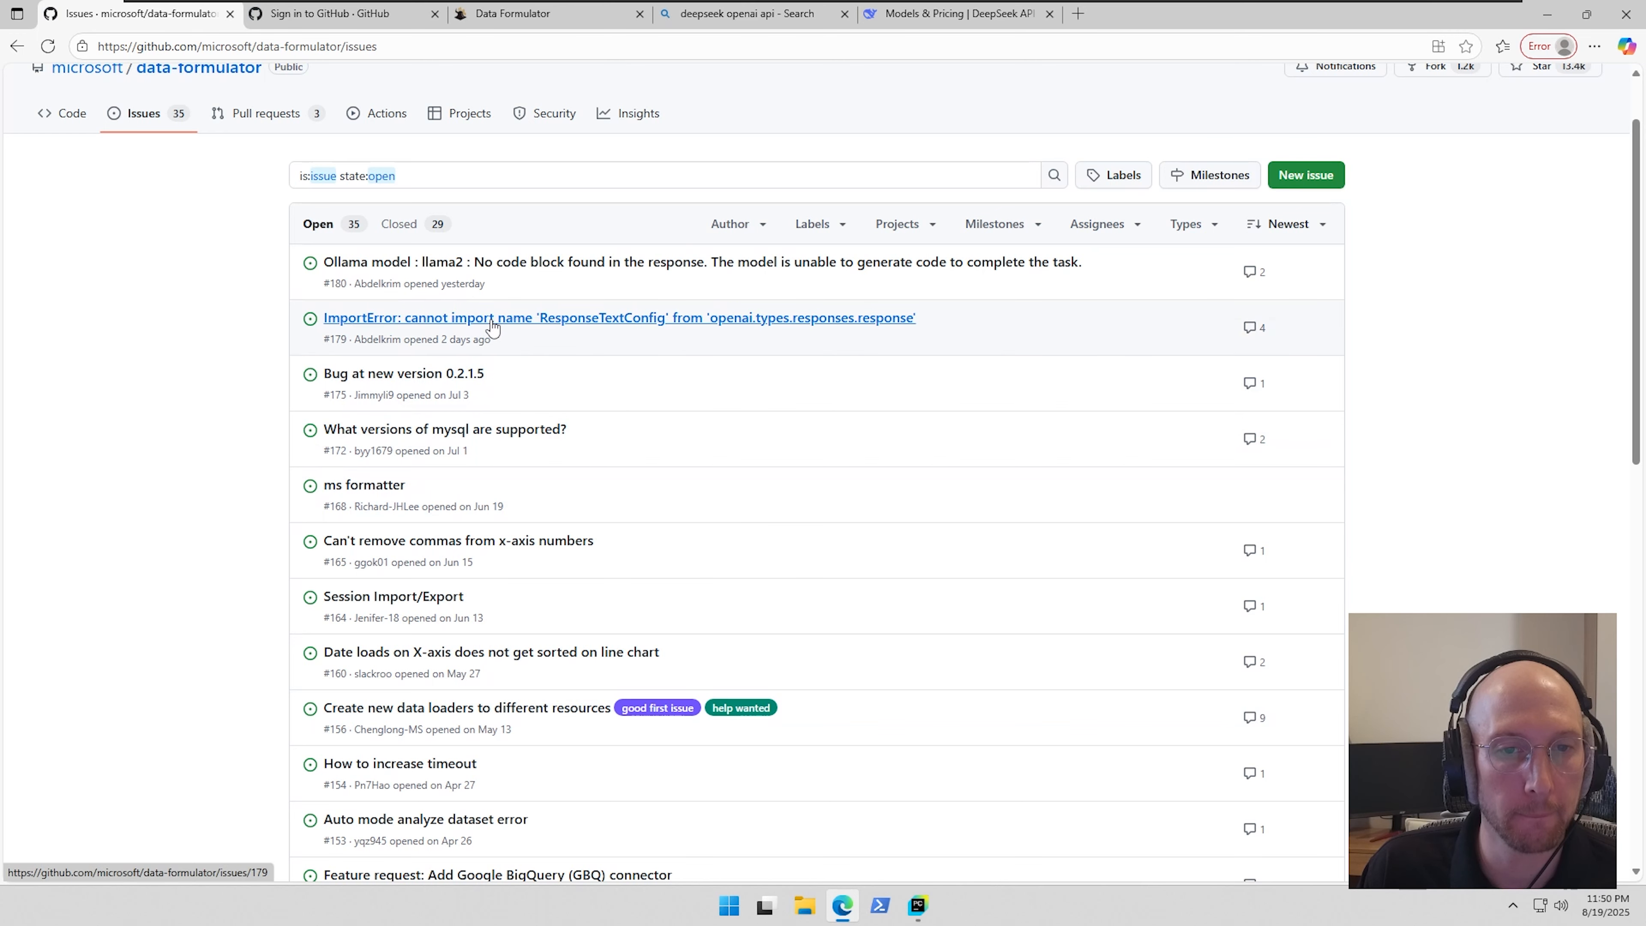
# - Look over the repository's open pull requests, try its Projects and Fork pages, and return to the pull requests list
pyautogui.click(266, 113)
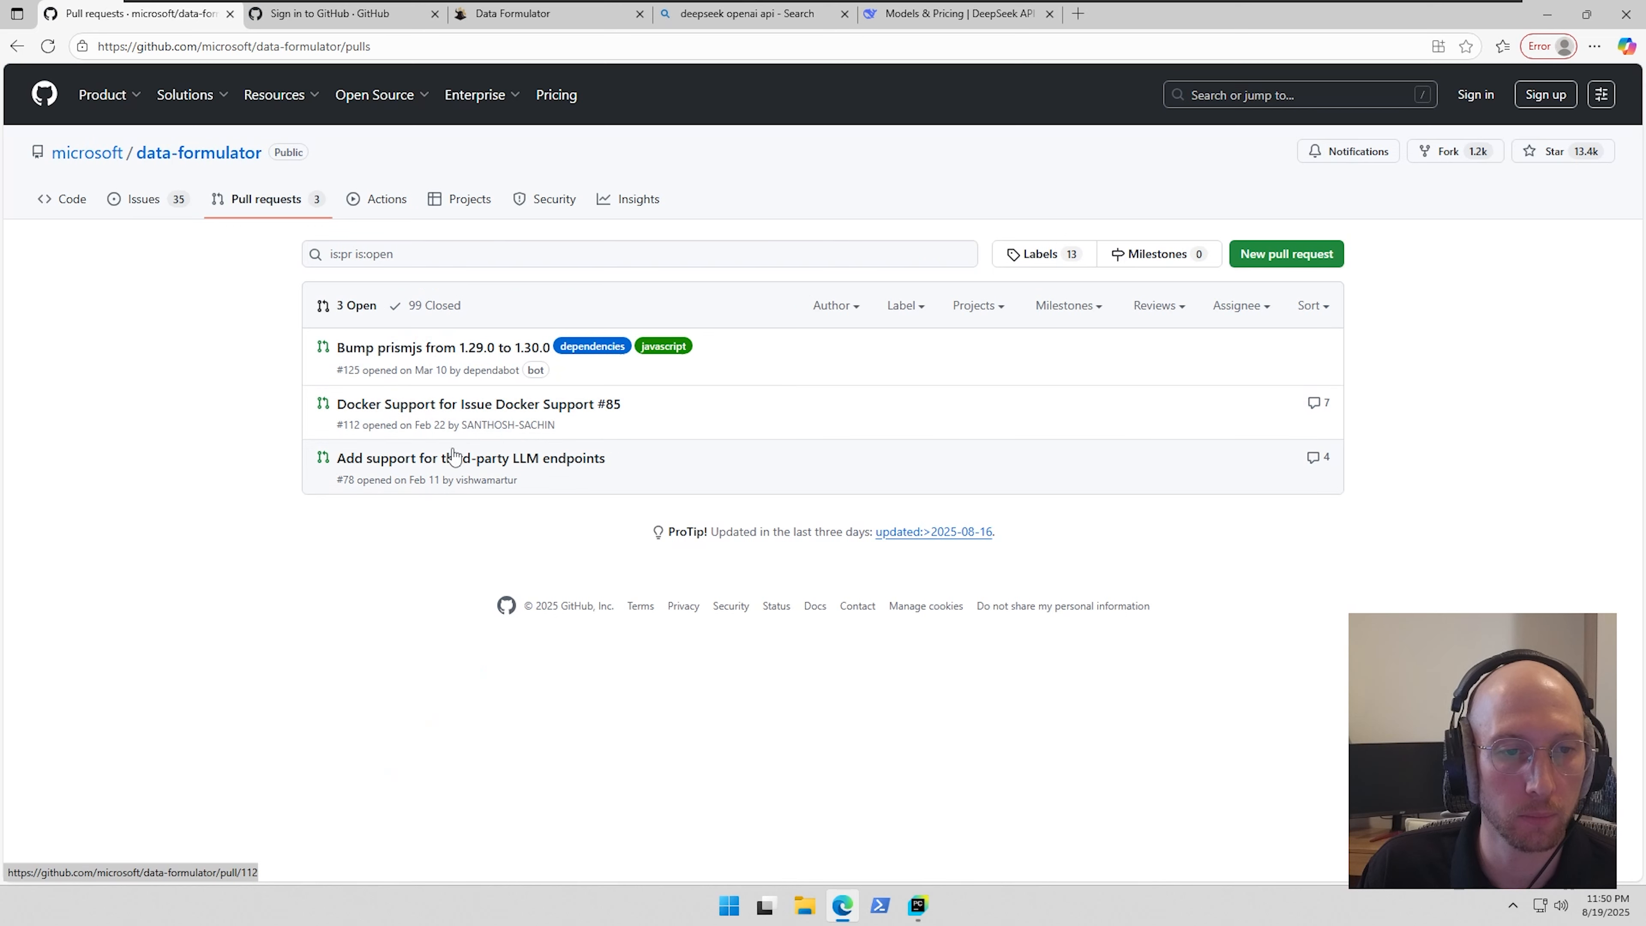
pyautogui.click(471, 201)
pyautogui.click(1430, 167)
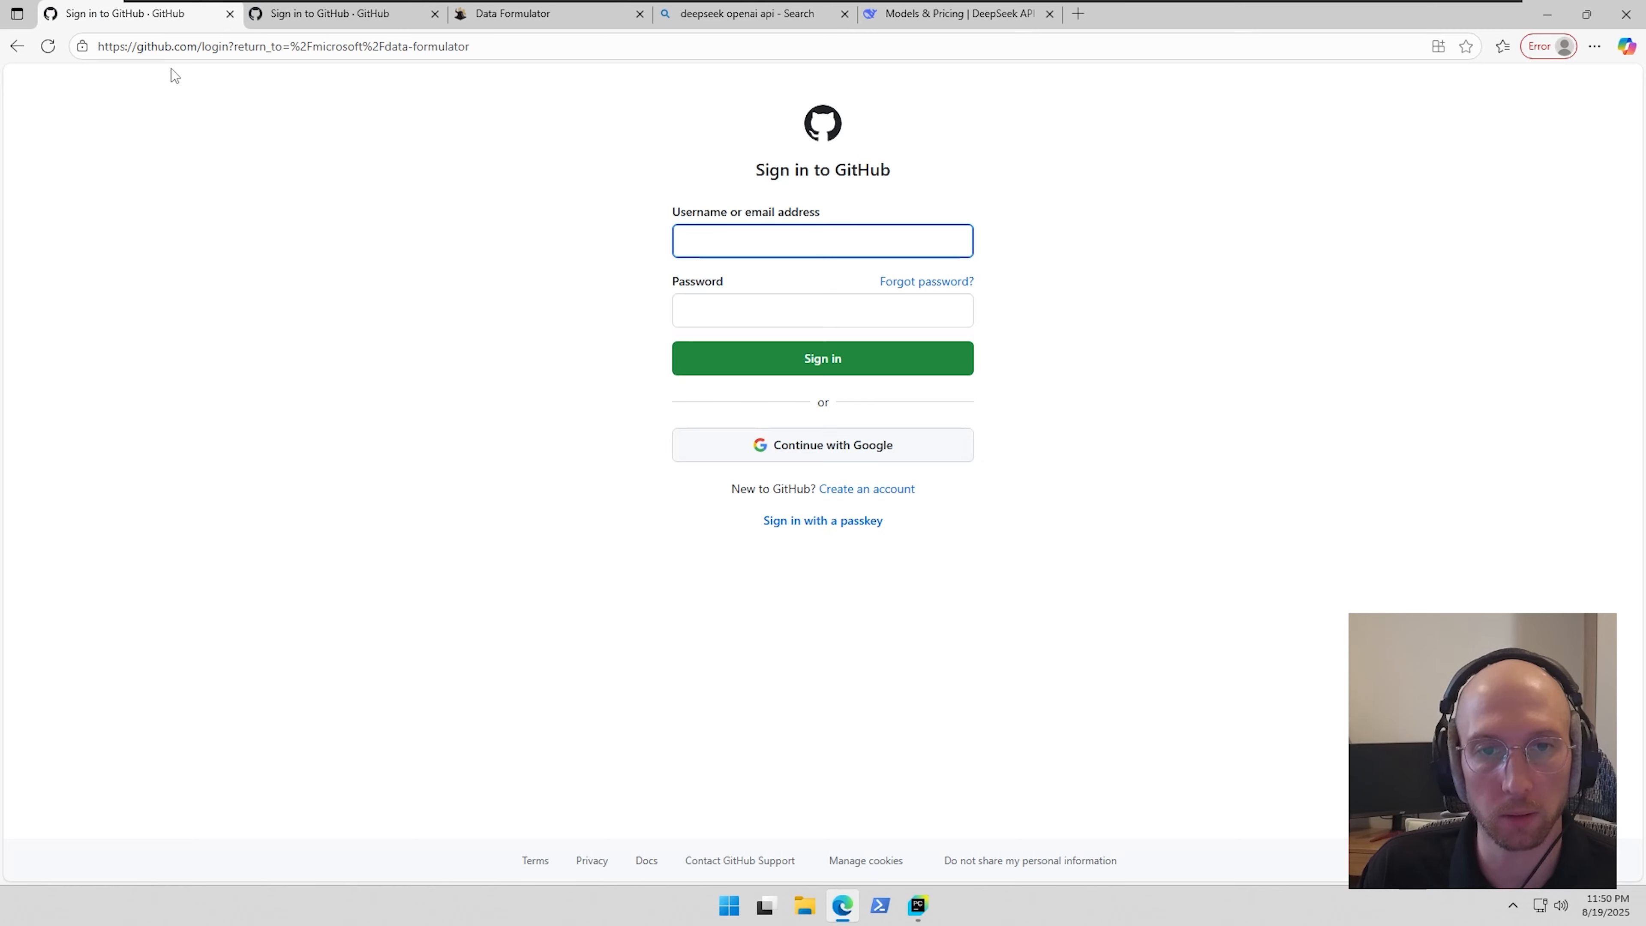
pyautogui.hotkey('alt', 'Left')
pyautogui.hotkey('alt', 'Left')
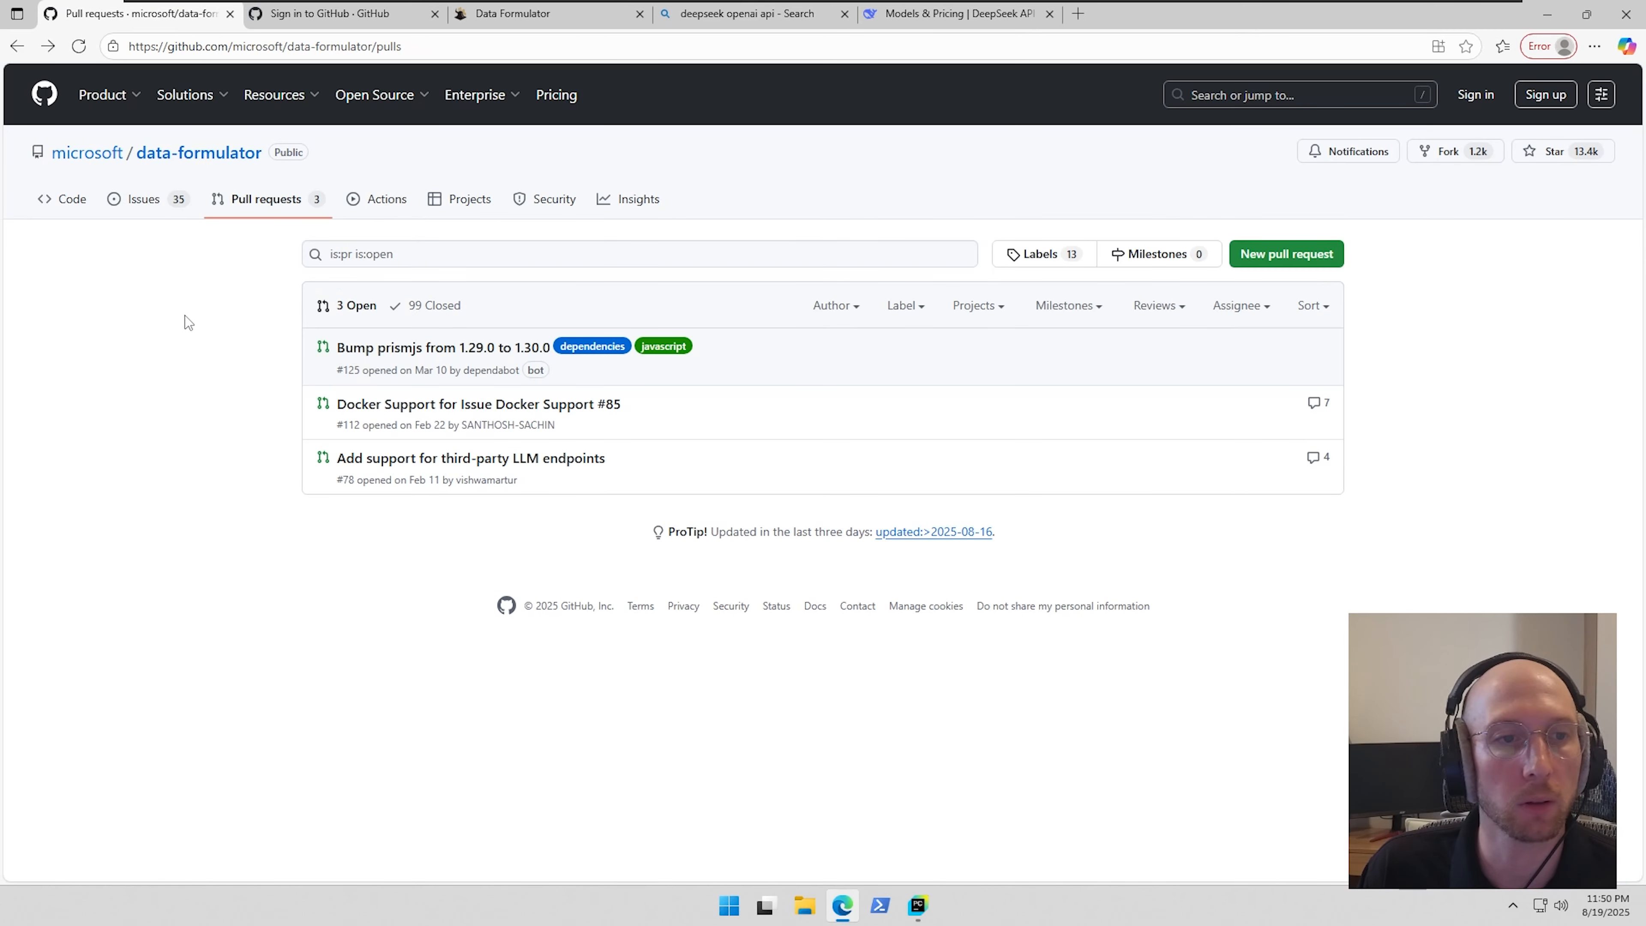
# - Glance at the issues again, return to the repository's main page and view the Discord invitation linked in the README, going back to the README
pyautogui.click(144, 199)
pyautogui.scroll(-8, 377, 420)
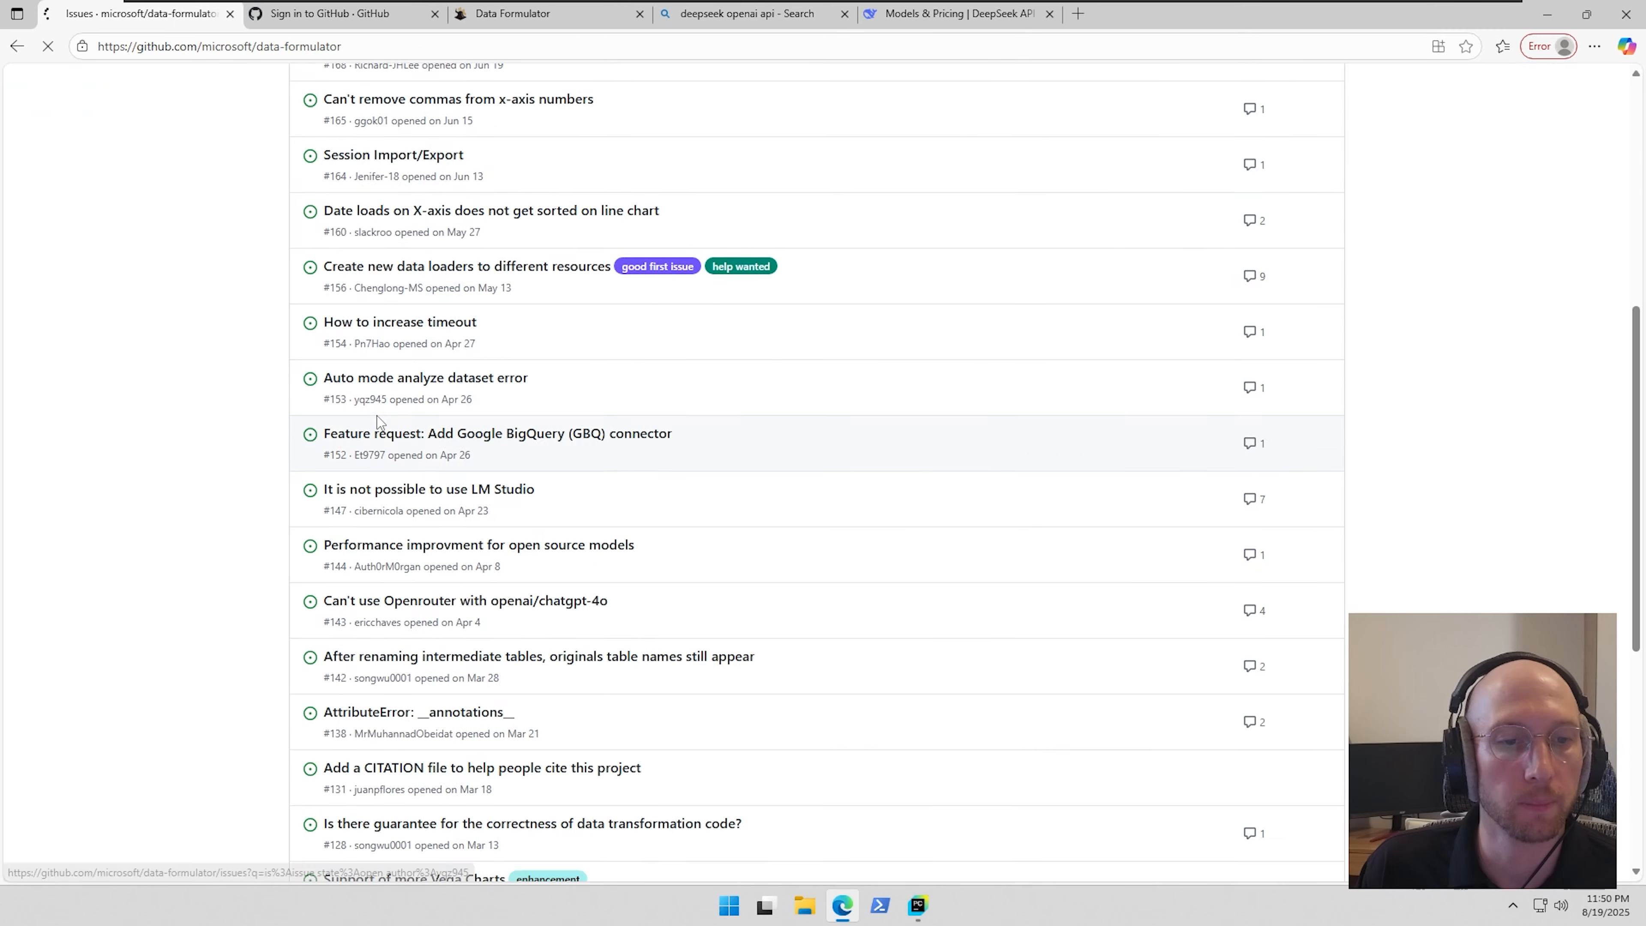
pyautogui.scroll(-10, 500, 528)
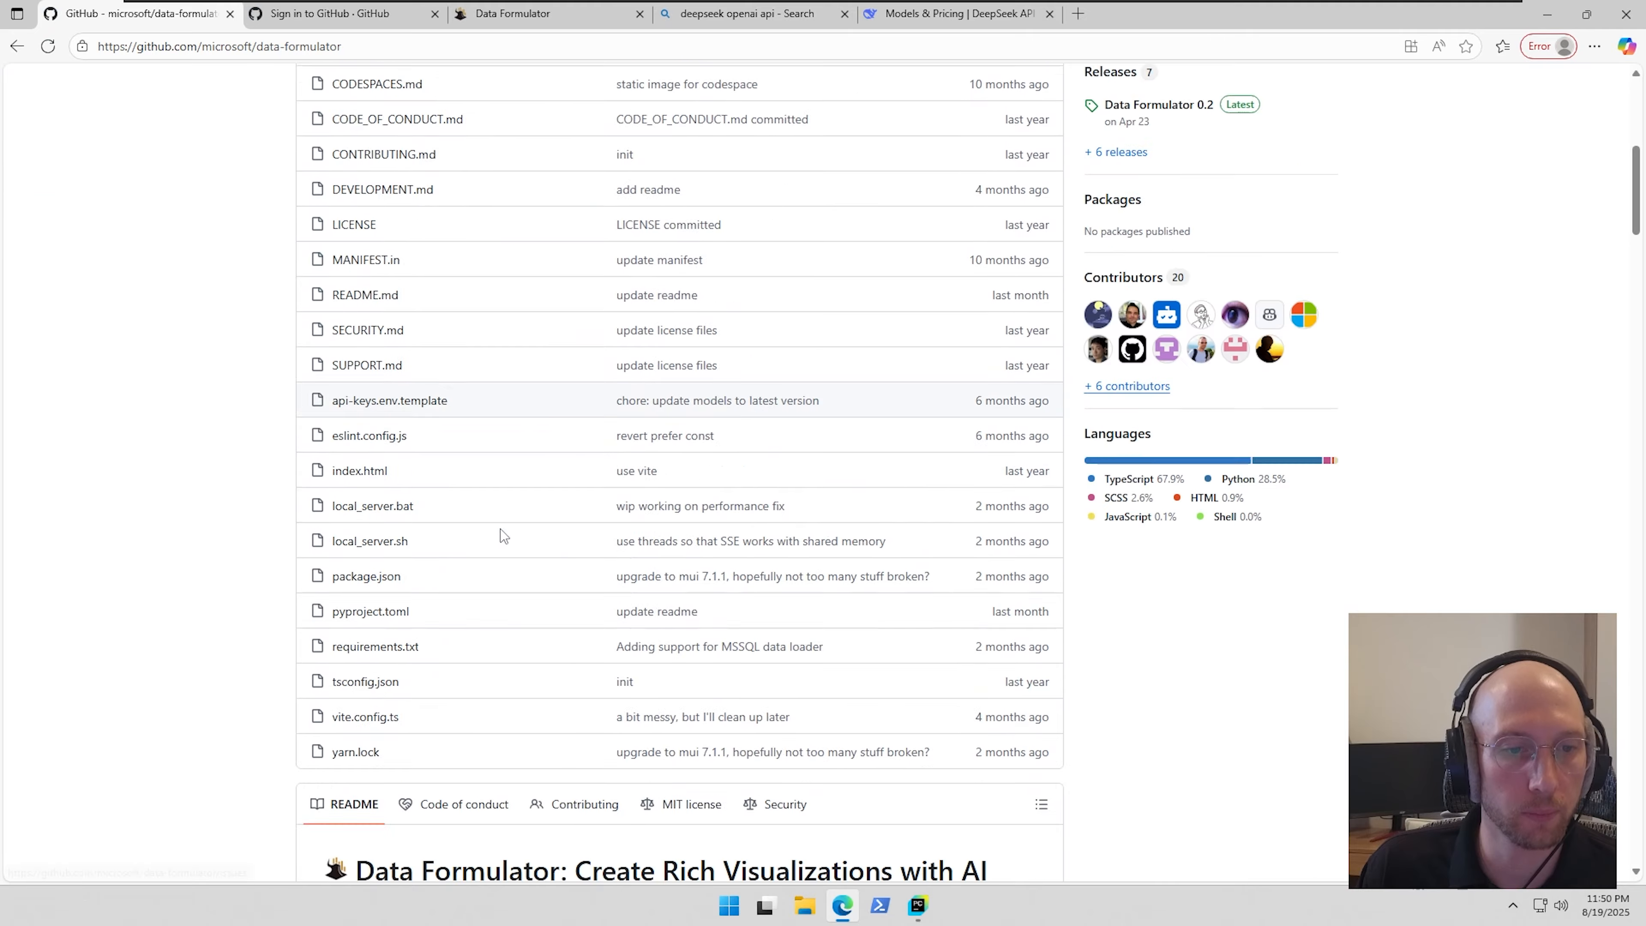
pyautogui.scroll(-8, 500, 529)
pyautogui.scroll(-2, 570, 515)
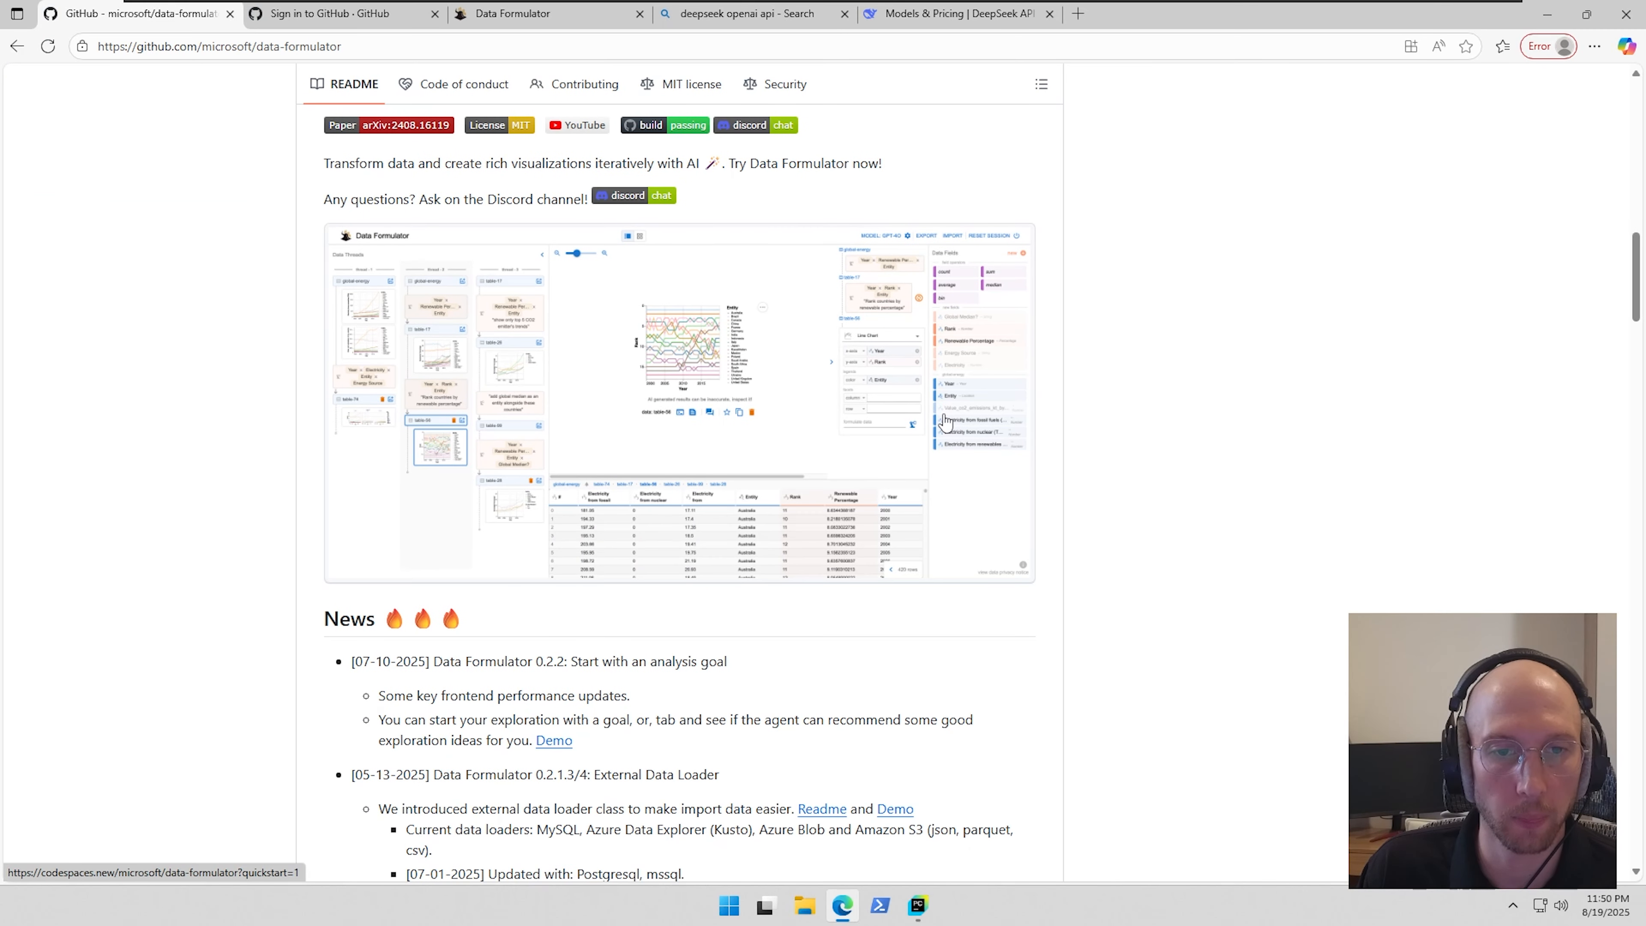
pyautogui.click(638, 196)
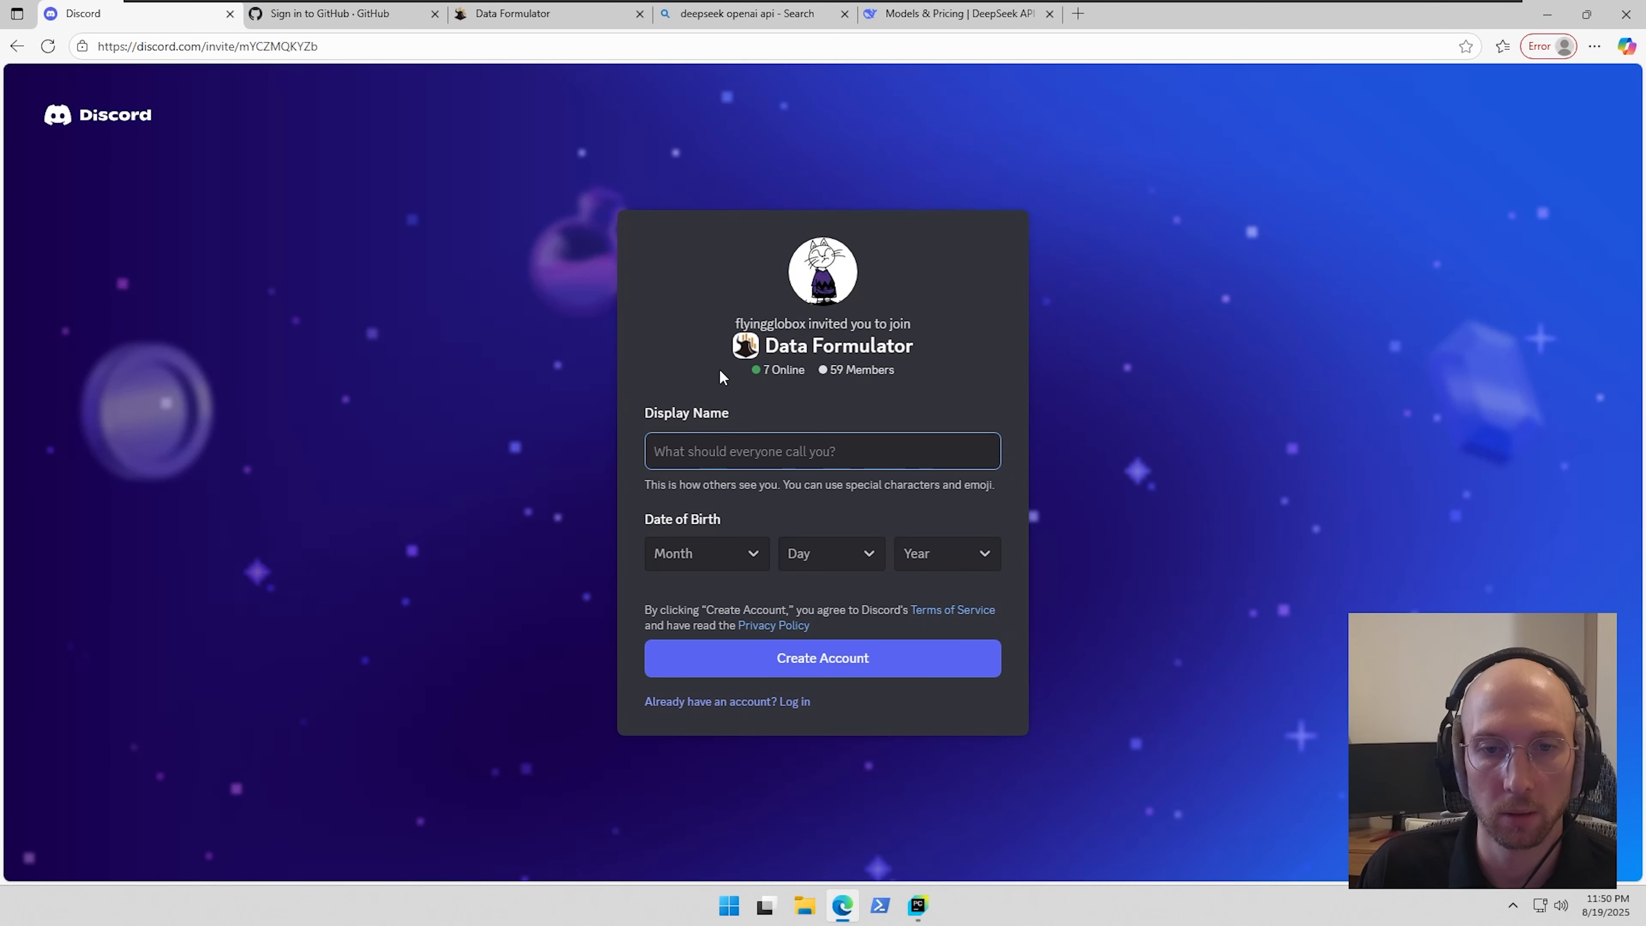
pyautogui.hotkey('alt', 'Left')
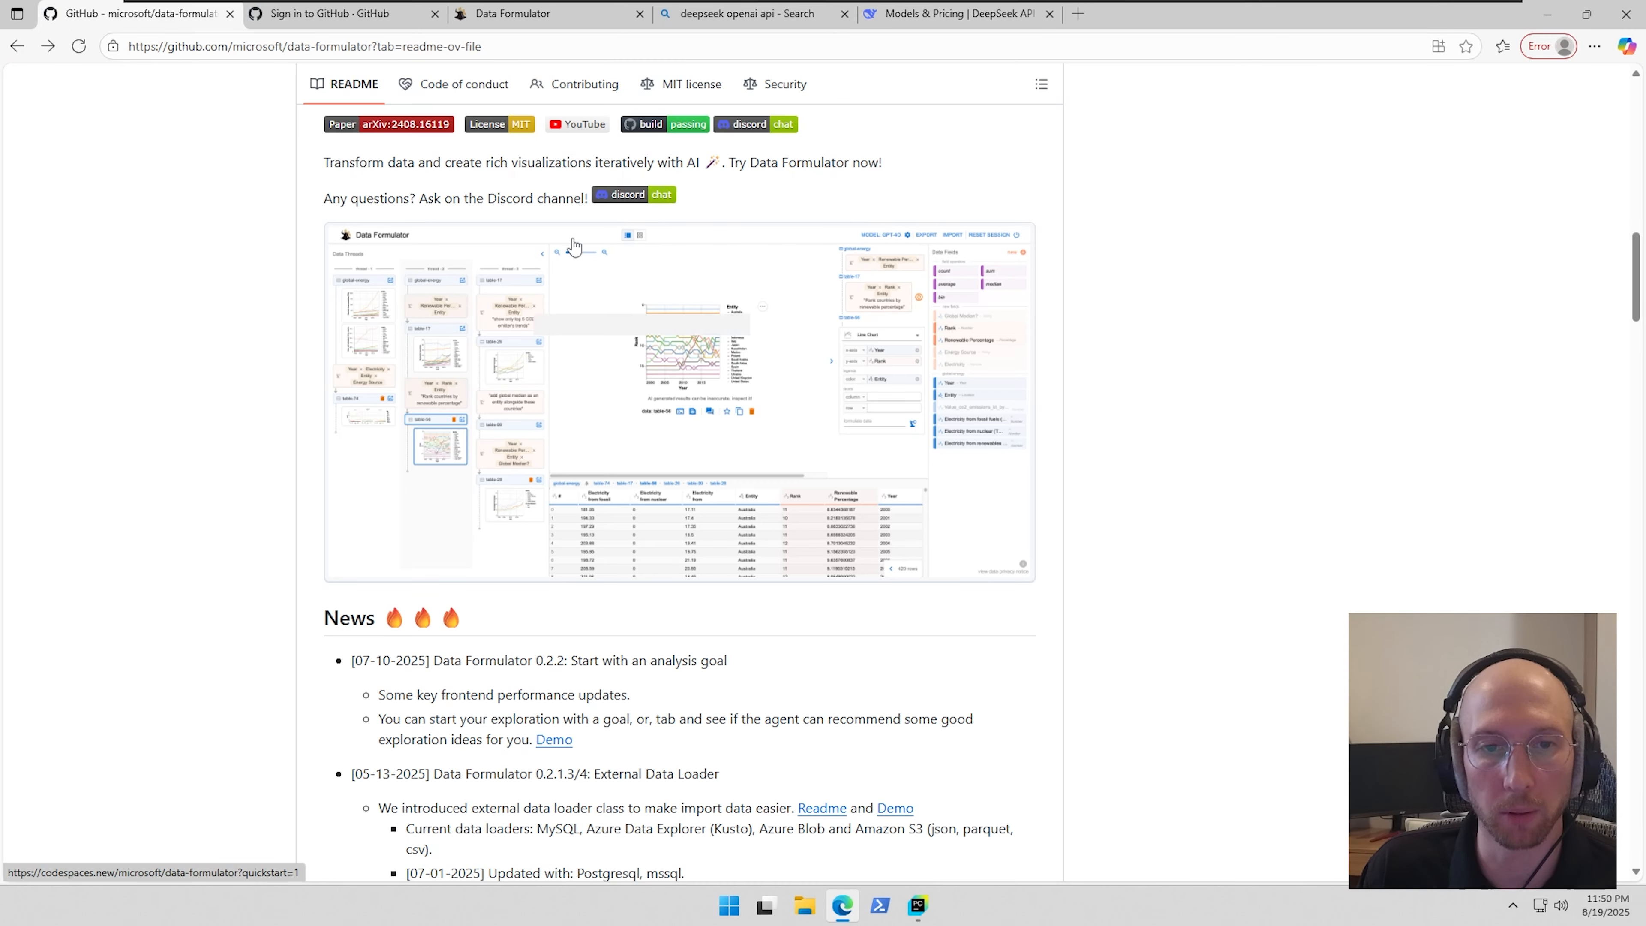
# - Open the YouTube video linked in the README, look over its description and comments, and return to the top of the repository page
pyautogui.scroll(1, 672, 324)
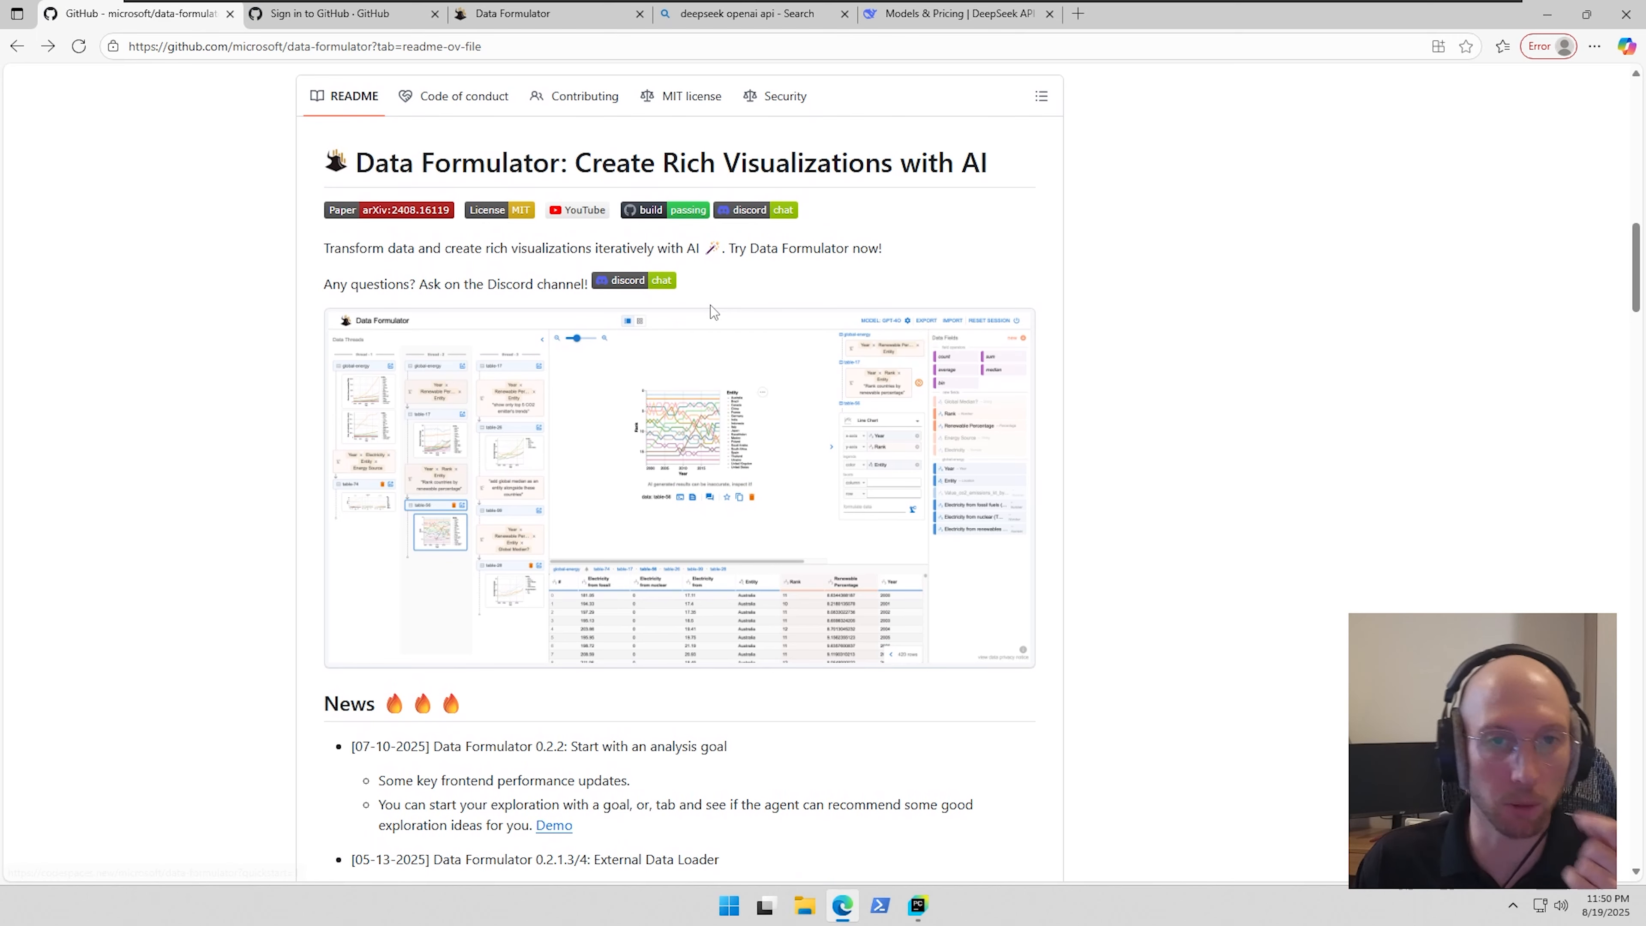
pyautogui.click(586, 211)
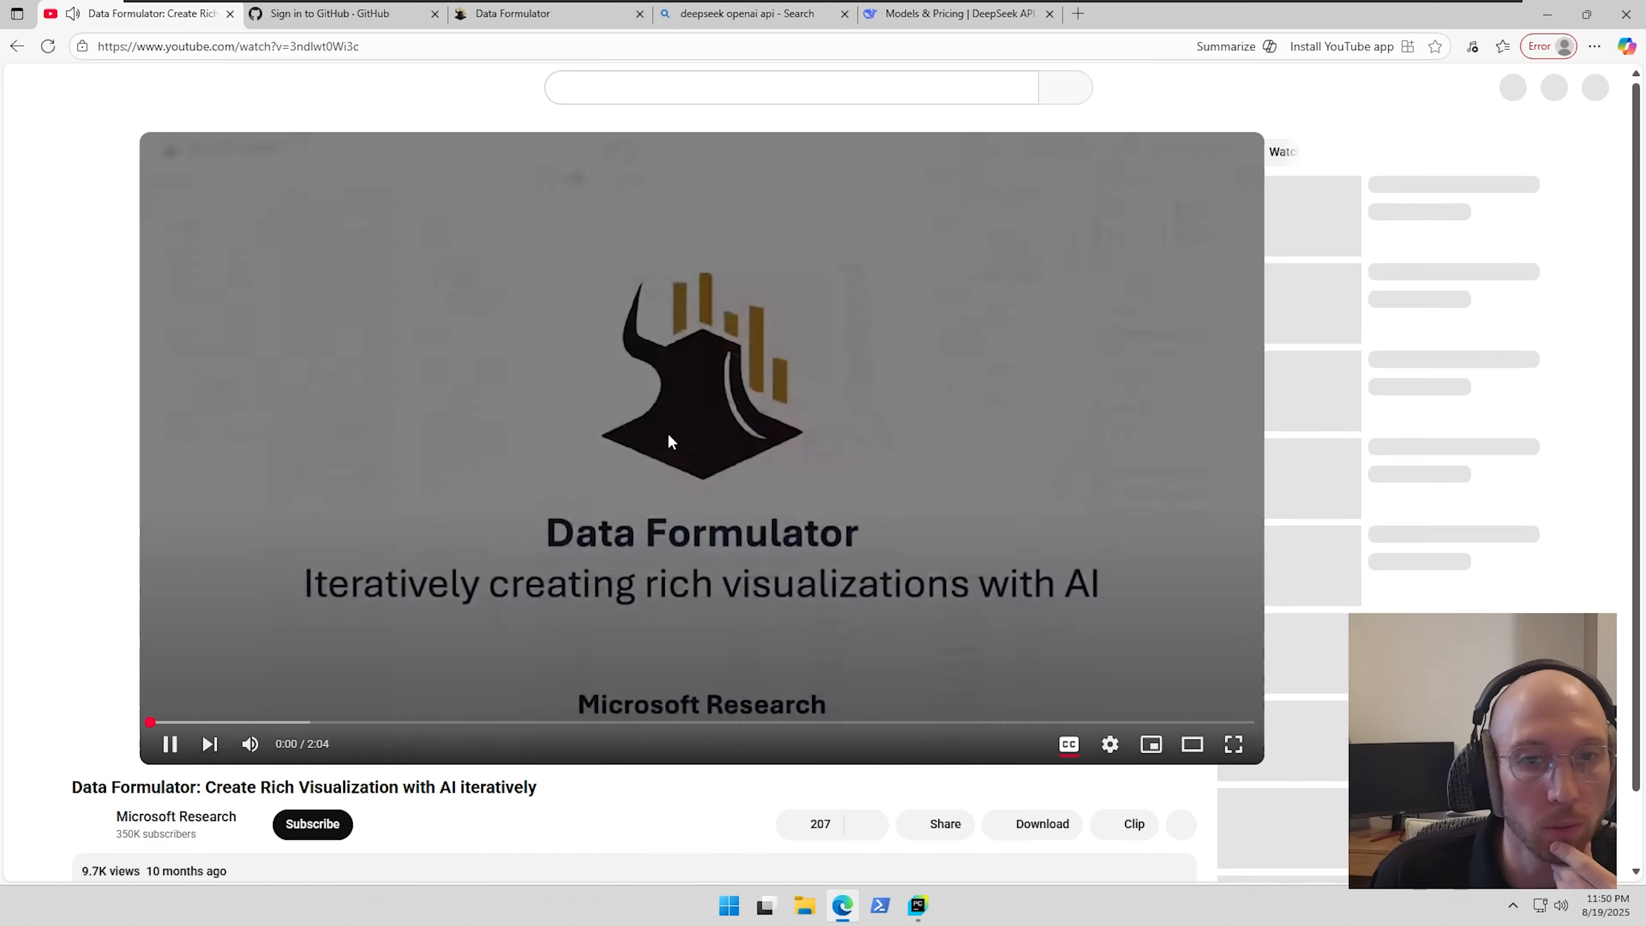
pyautogui.scroll(-5, 667, 432)
pyautogui.click(337, 261)
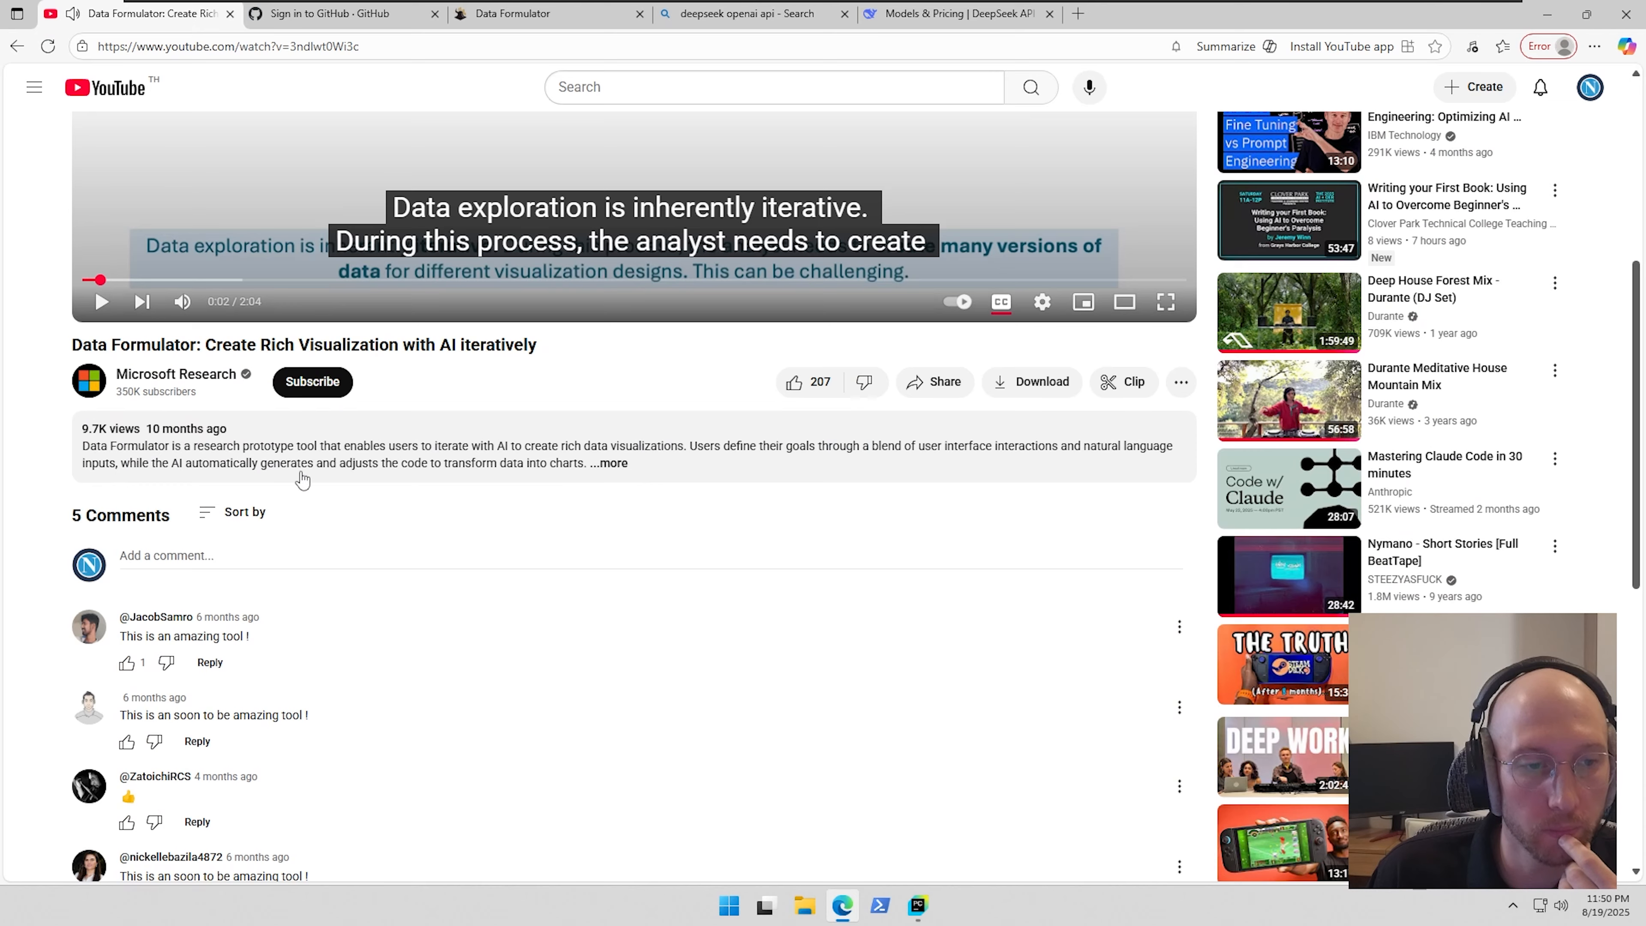
pyautogui.scroll(-2, 439, 554)
pyautogui.scroll(-2, 460, 555)
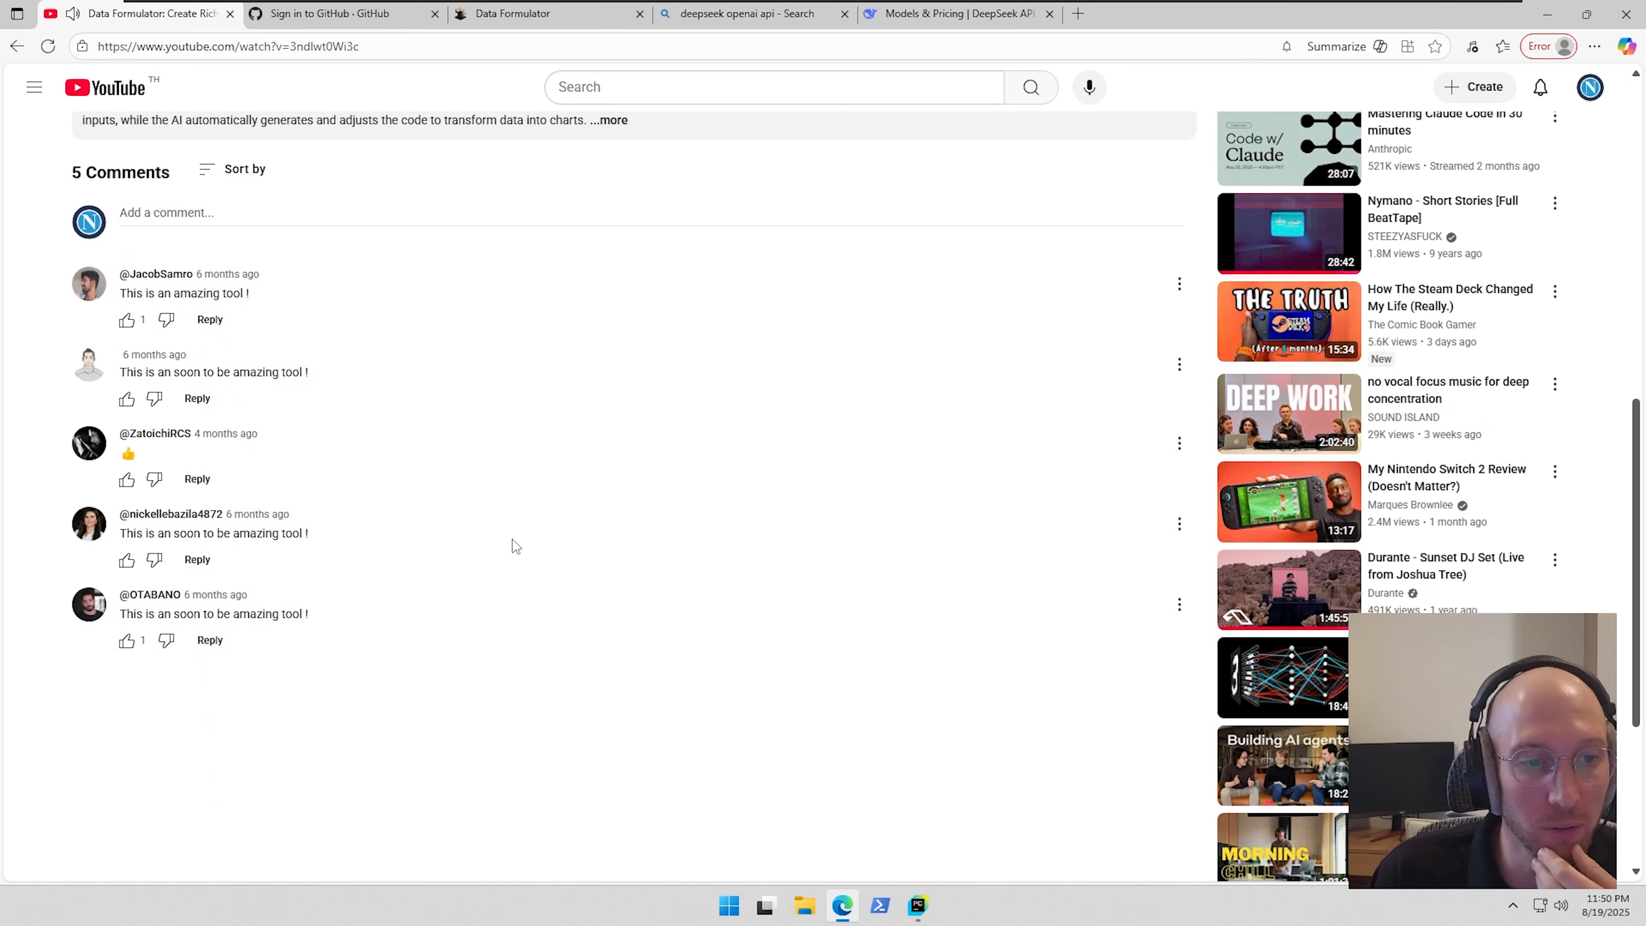
pyautogui.scroll(8, 594, 547)
pyautogui.scroll(1, 790, 556)
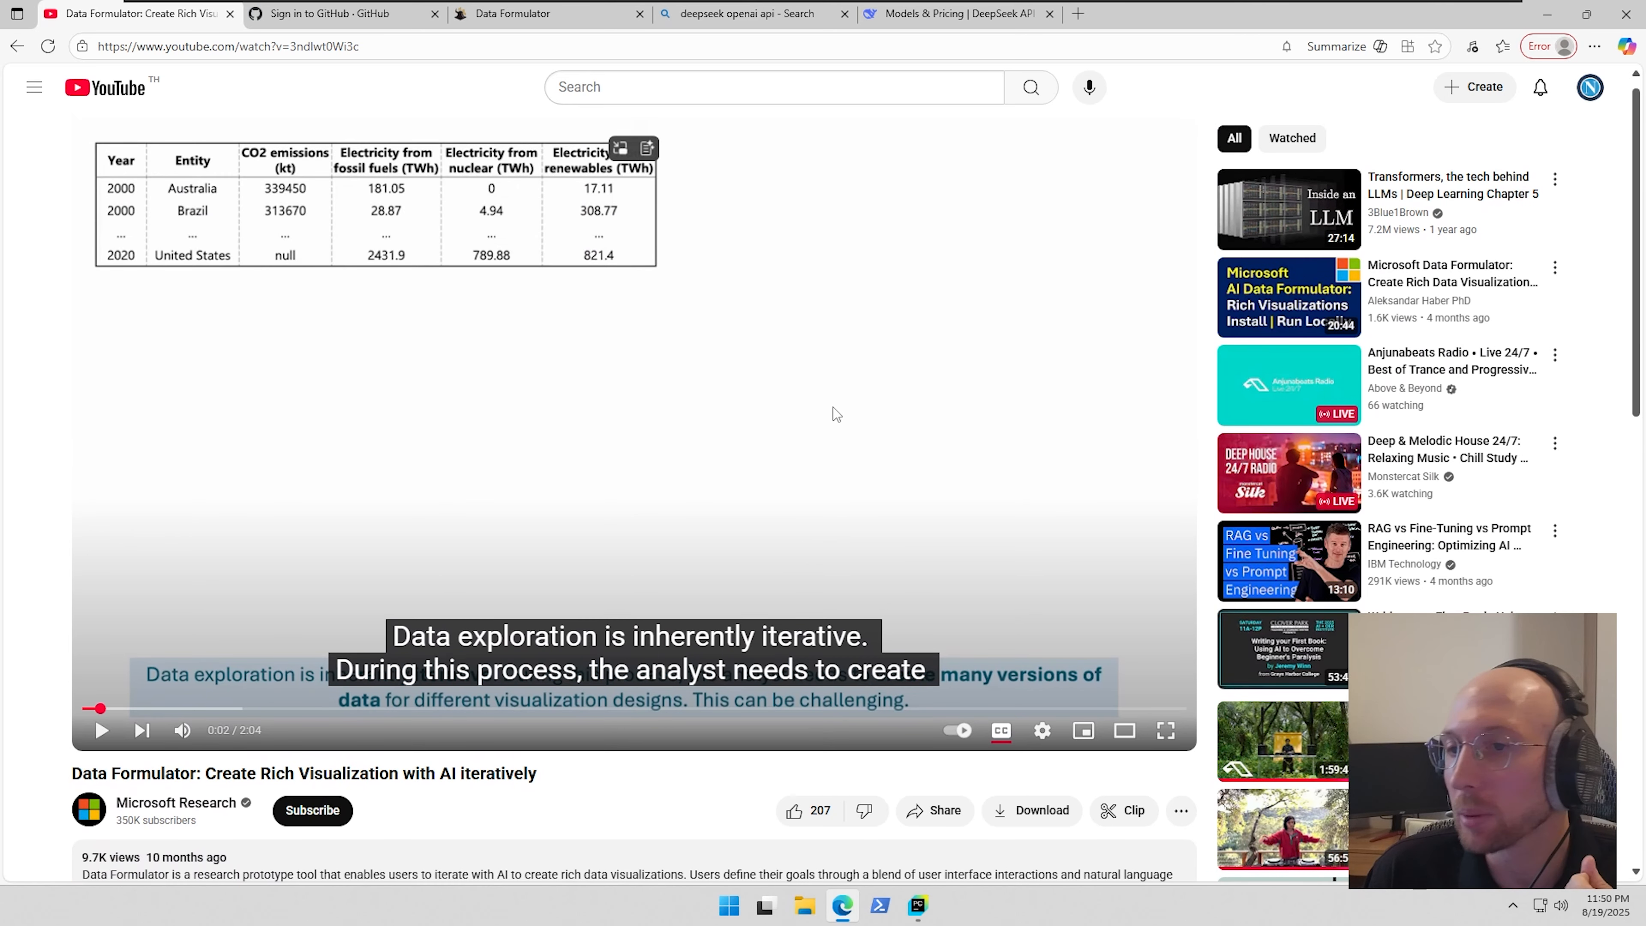
pyautogui.hotkey('alt', 'Left')
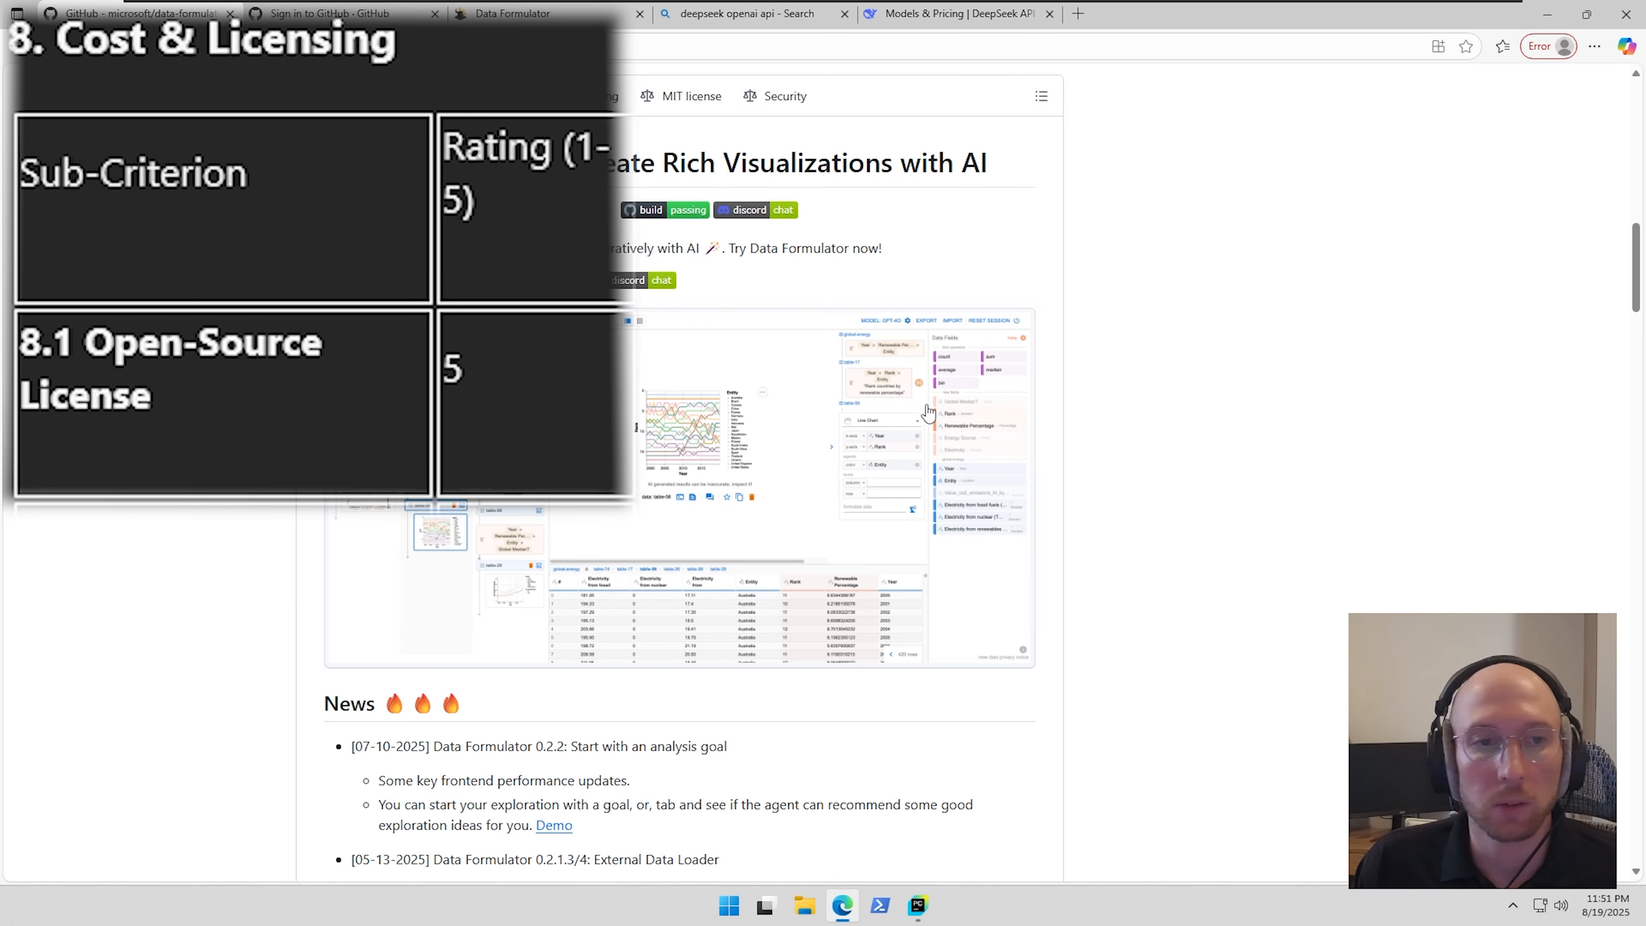
pyautogui.scroll(10, 991, 428)
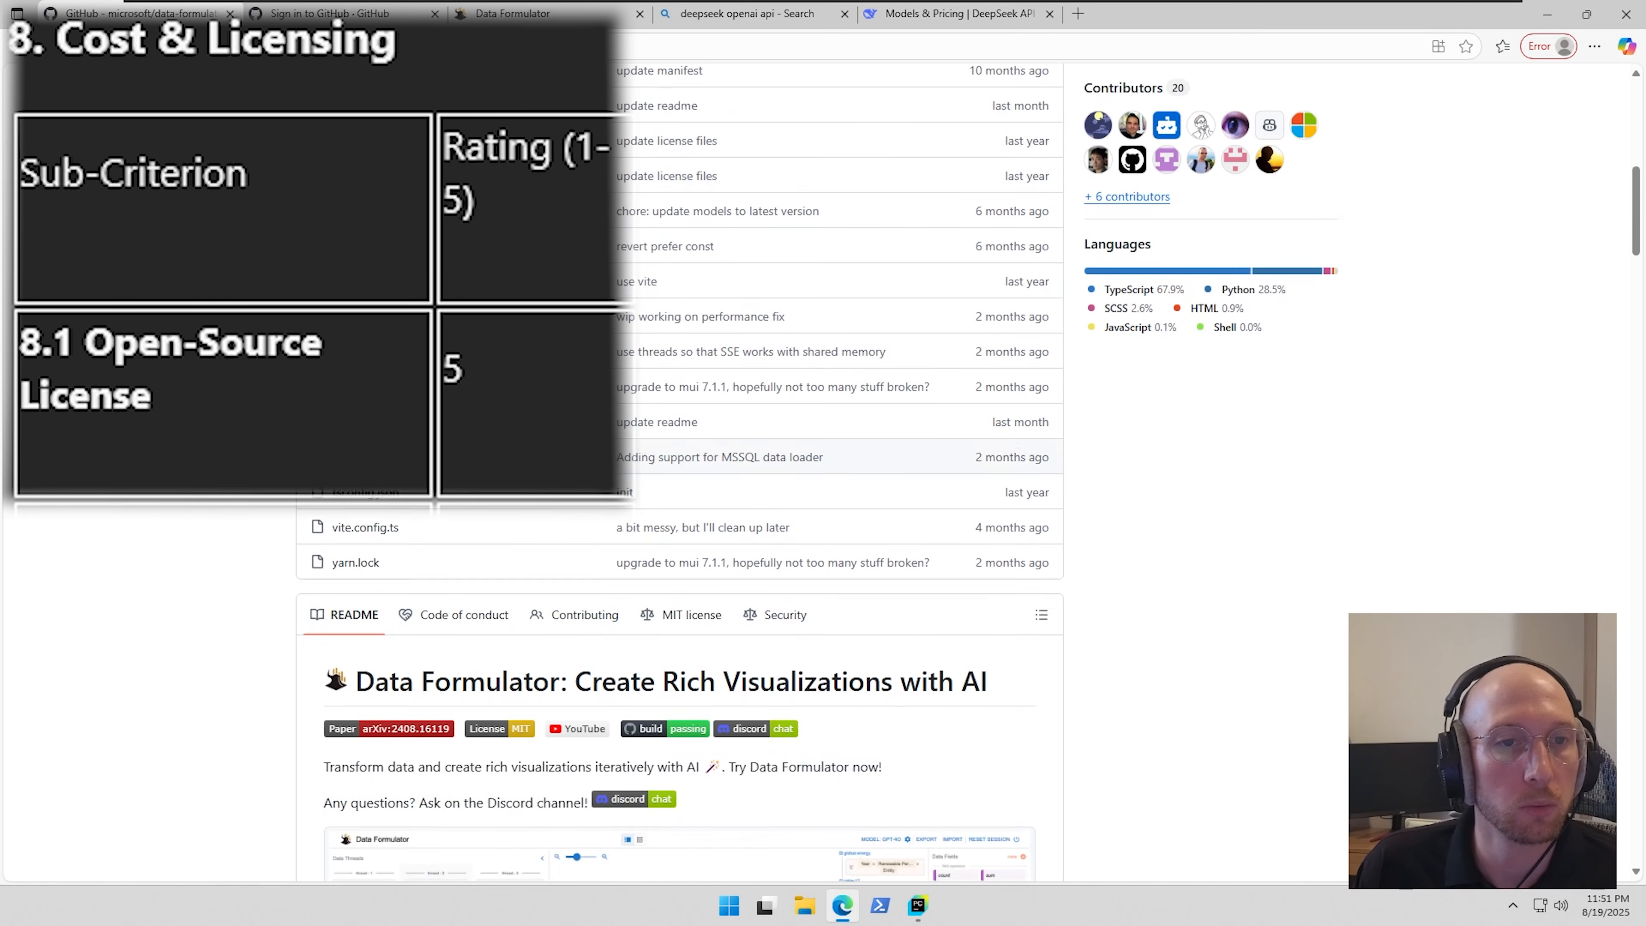
pyautogui.scroll(4, 1101, 486)
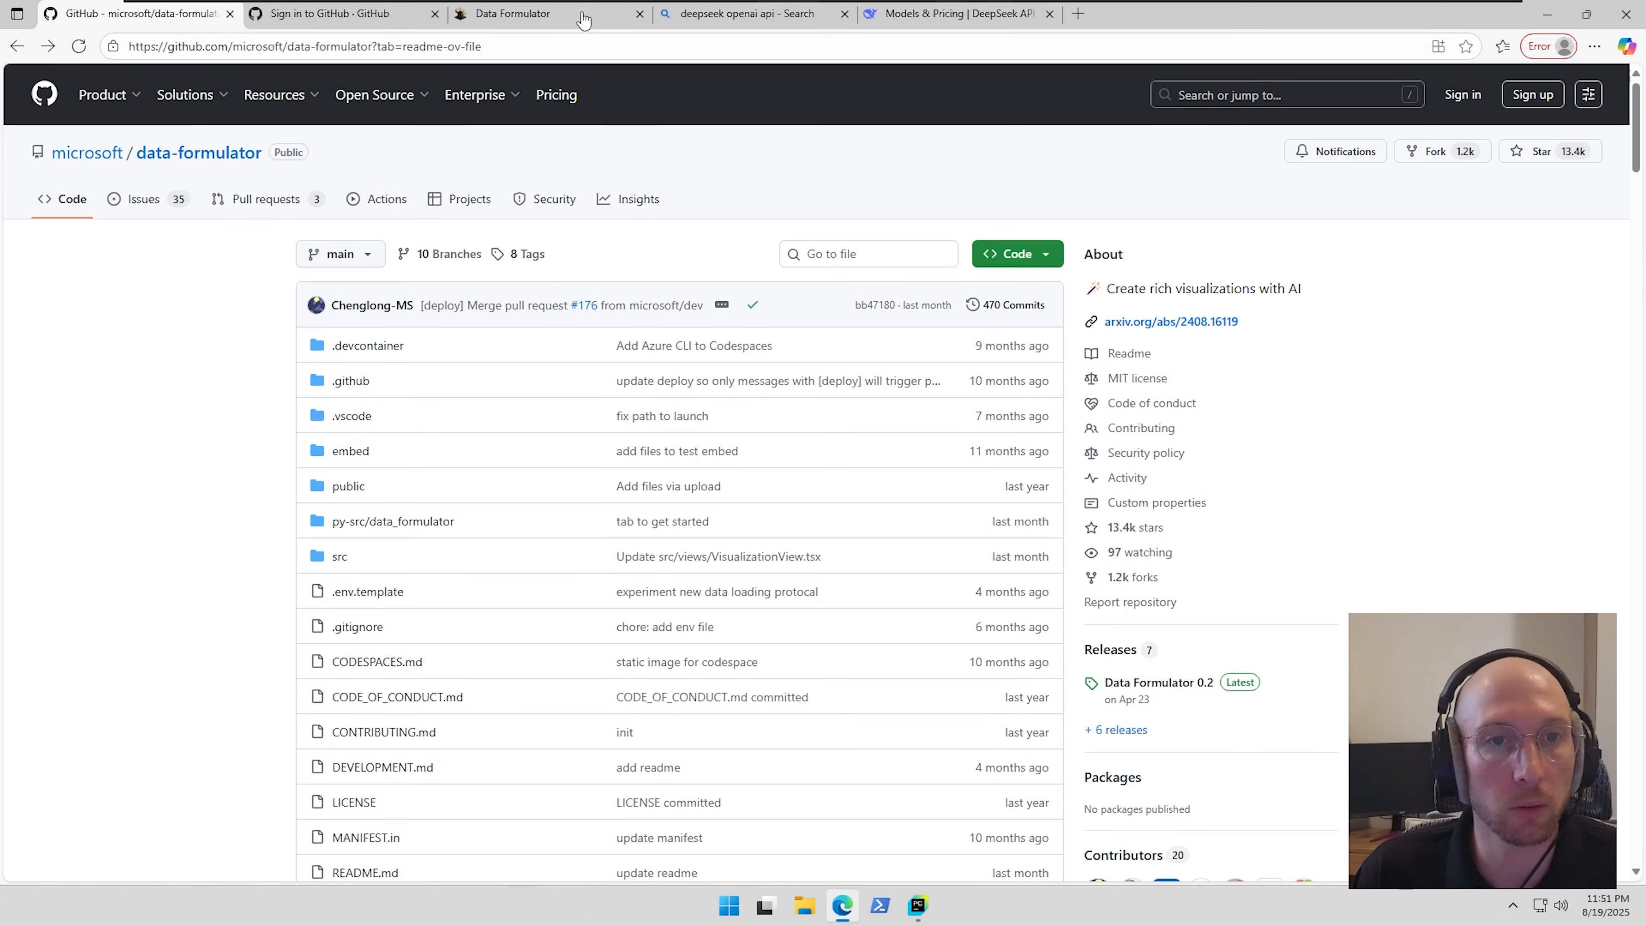
# - Switch to Data Formulator, enlarge the heat map's chart area and check the ollama pull of phi4-mini:3.8b-fp16 in the terminal
pyautogui.click(550, 14)
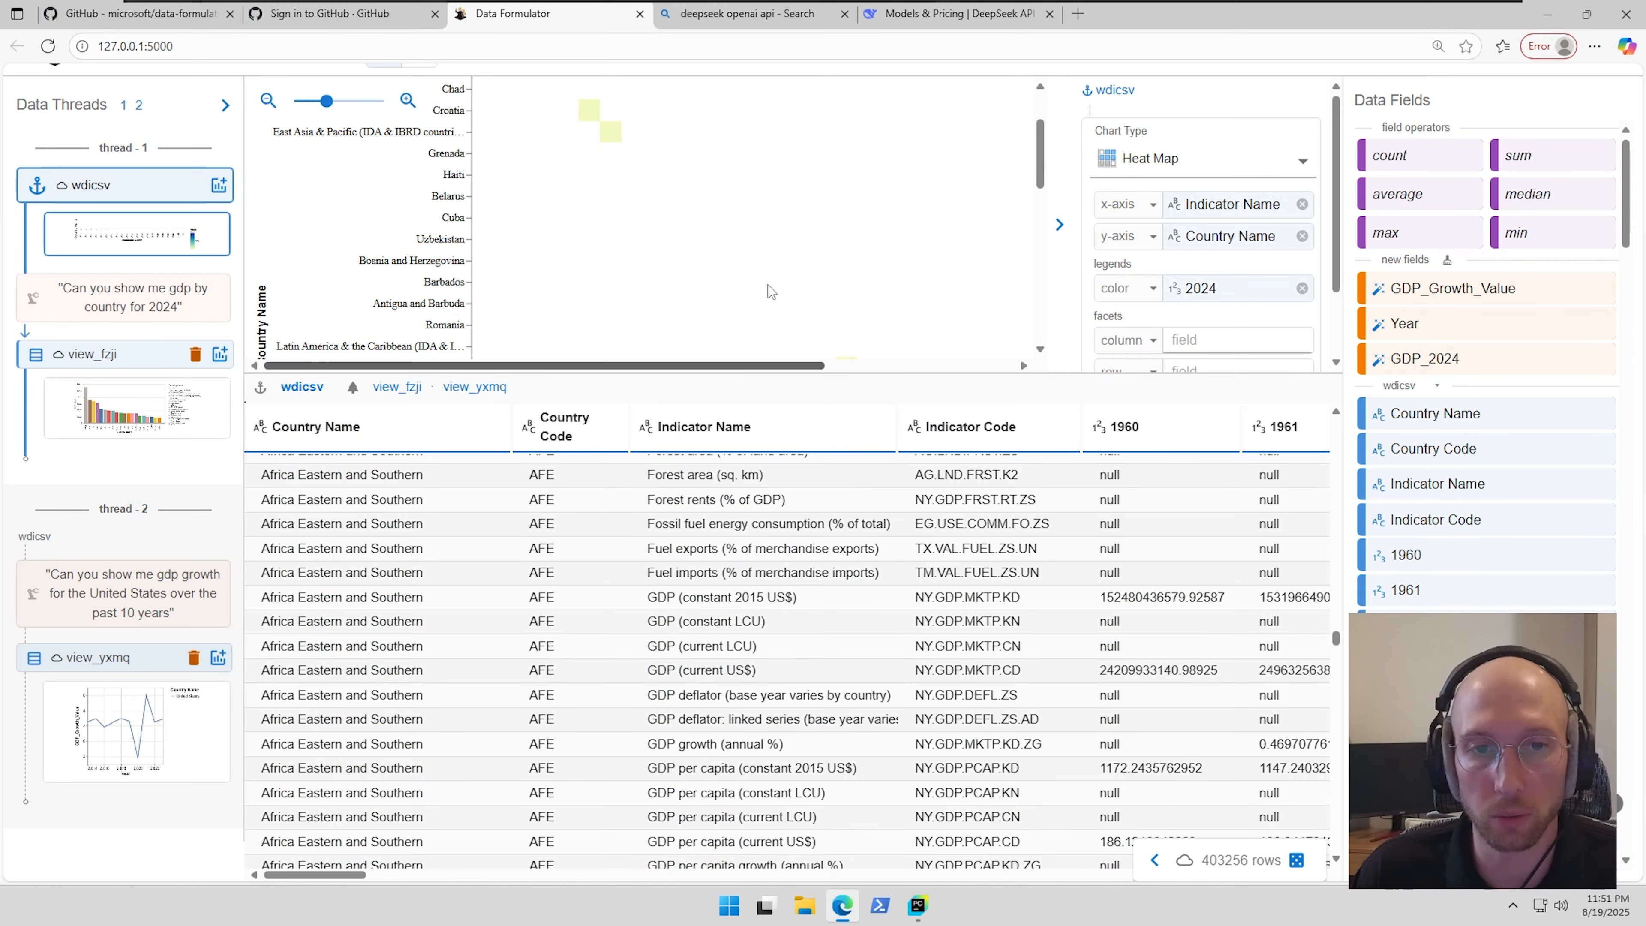
pyautogui.moveTo(777, 373); pyautogui.dragTo(778, 689)
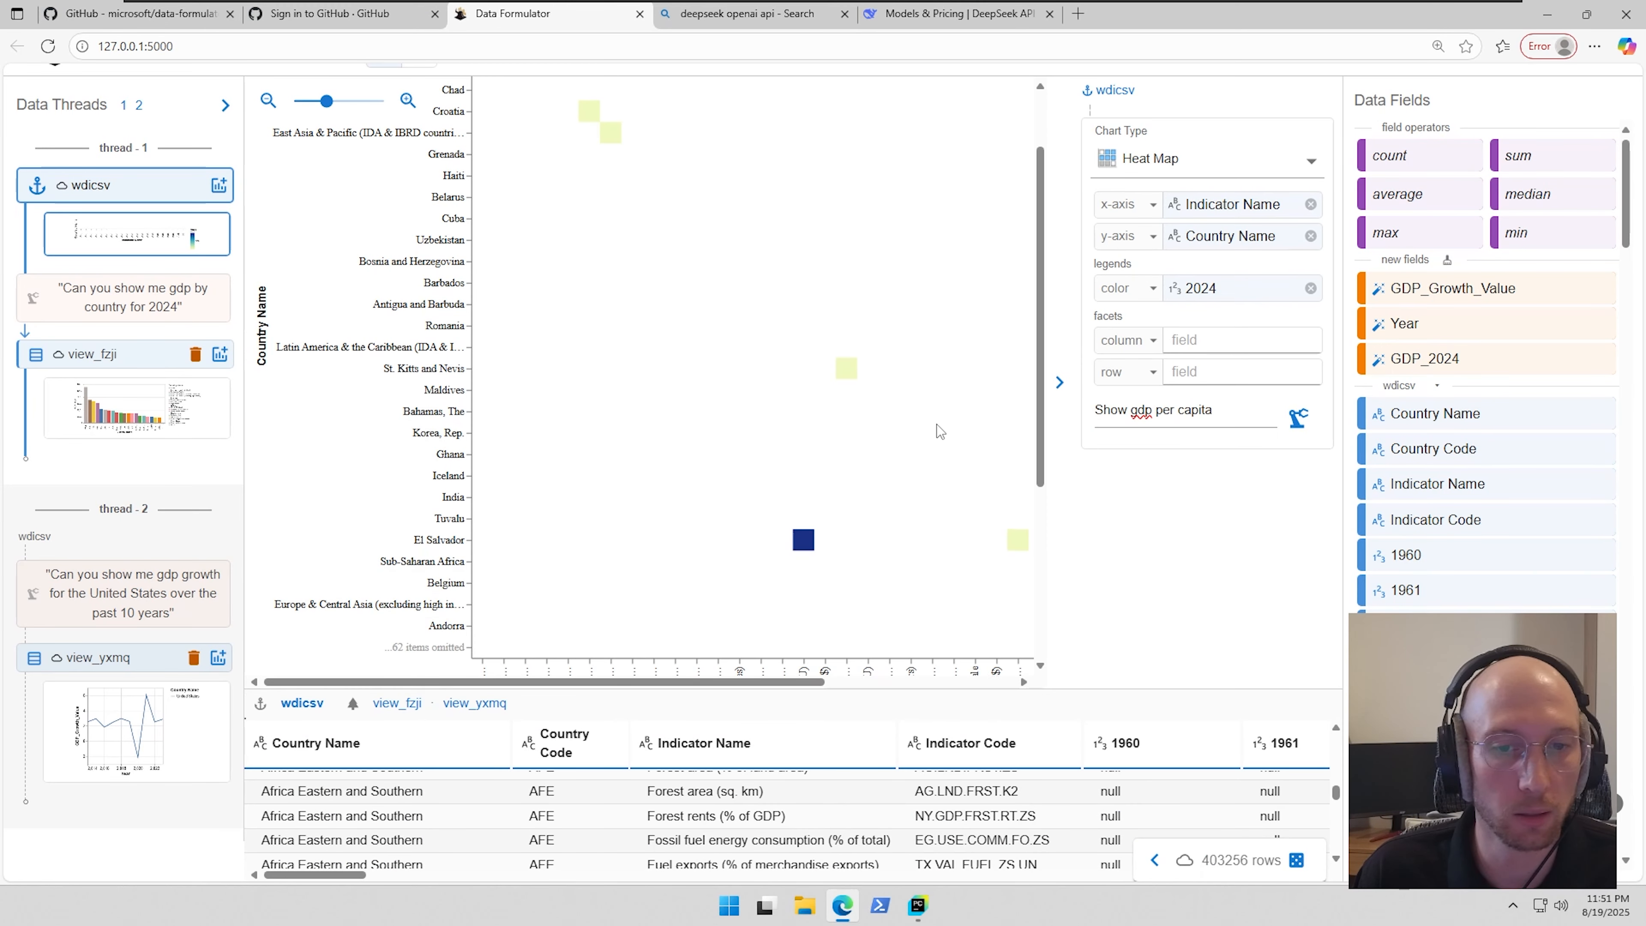
pyautogui.scroll(2, 936, 425)
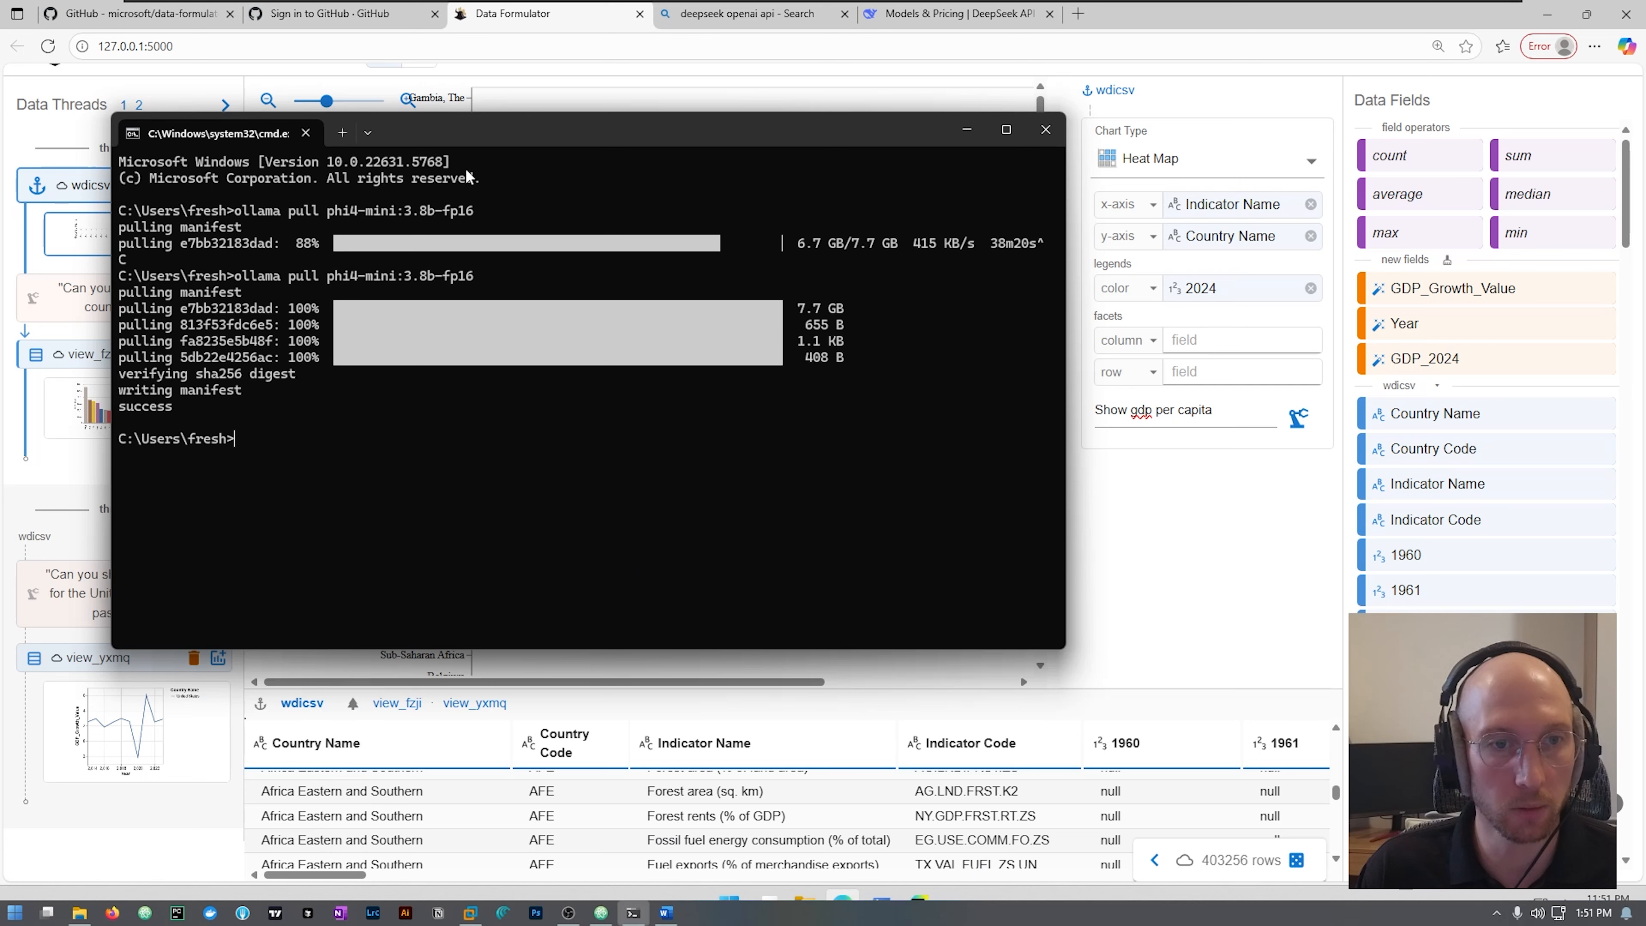
pyautogui.moveTo(477, 211); pyautogui.dragTo(369, 211)
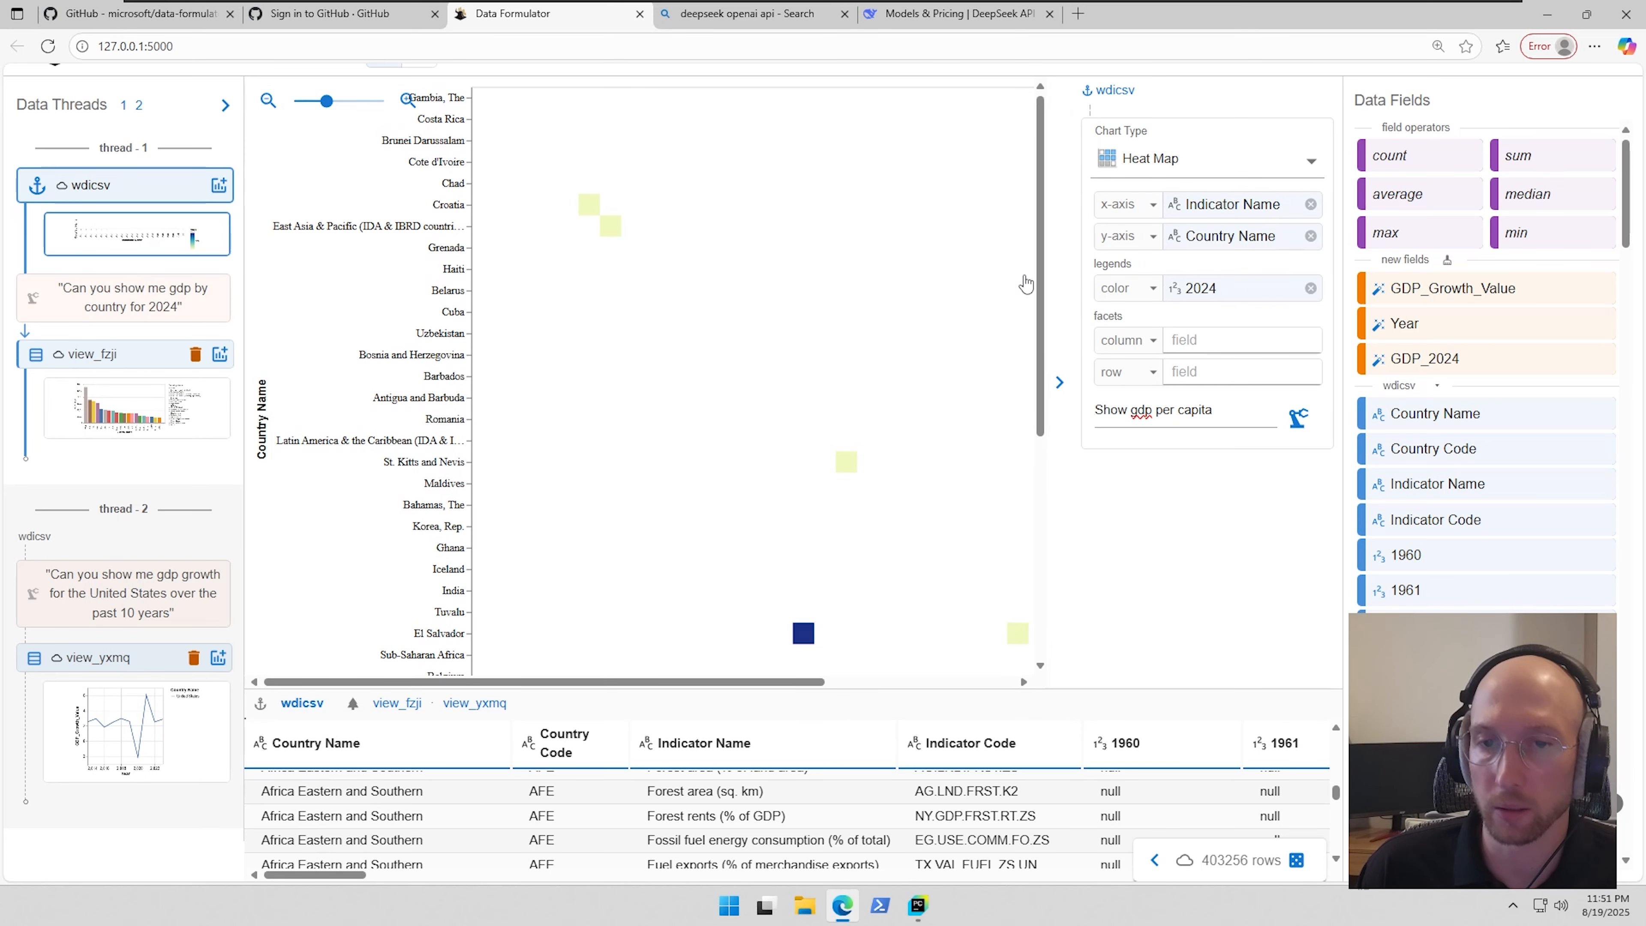
# - Reset the page zoom to 100%, open the model configuration and retest the availability of the ollama phi4-mini:3.8b-fp16 model
pyautogui.hotkey('ctrl', '-')
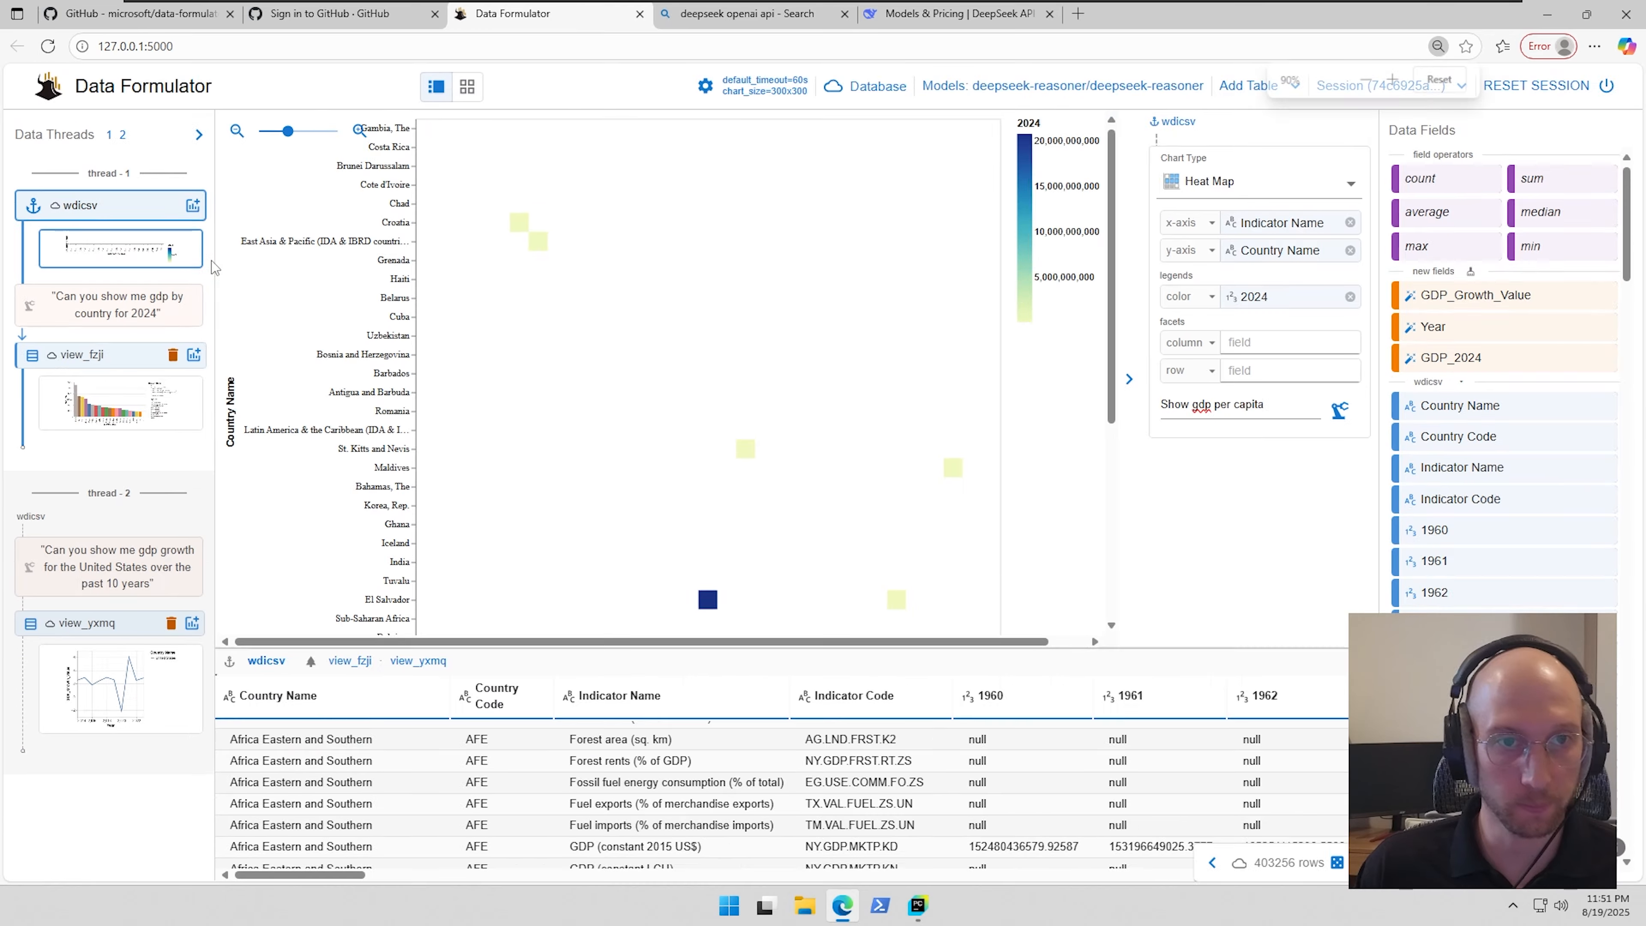
pyautogui.hotkey('ctrl', '-')
pyautogui.hotkey('ctrl', '-')
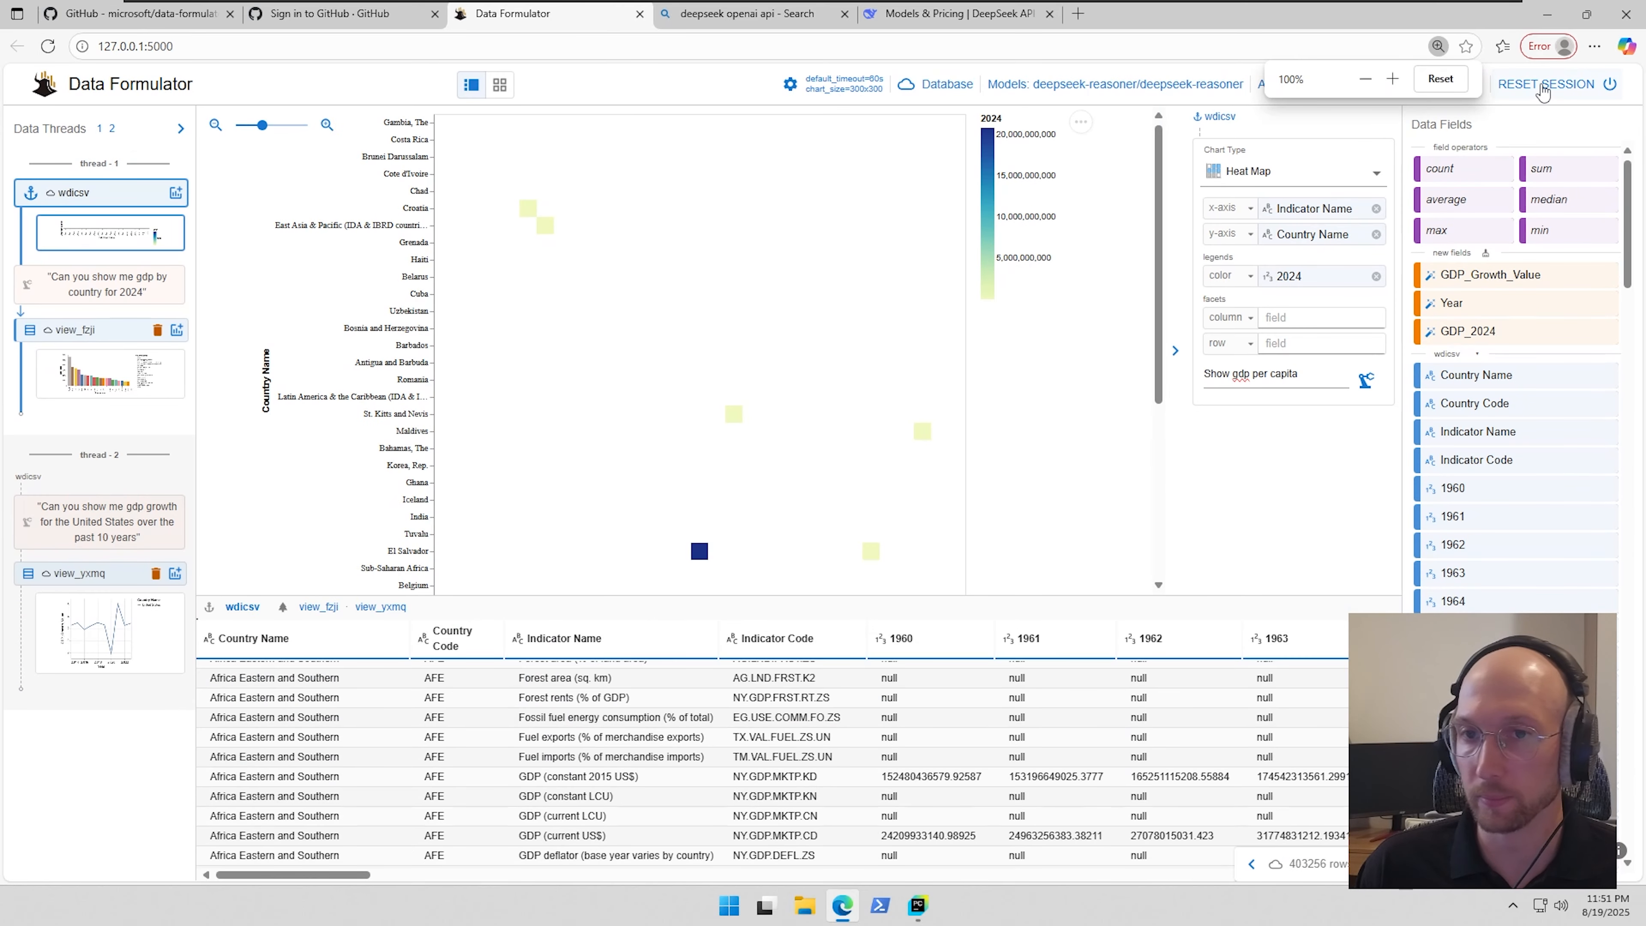
pyautogui.click(1115, 84)
pyautogui.click(645, 334)
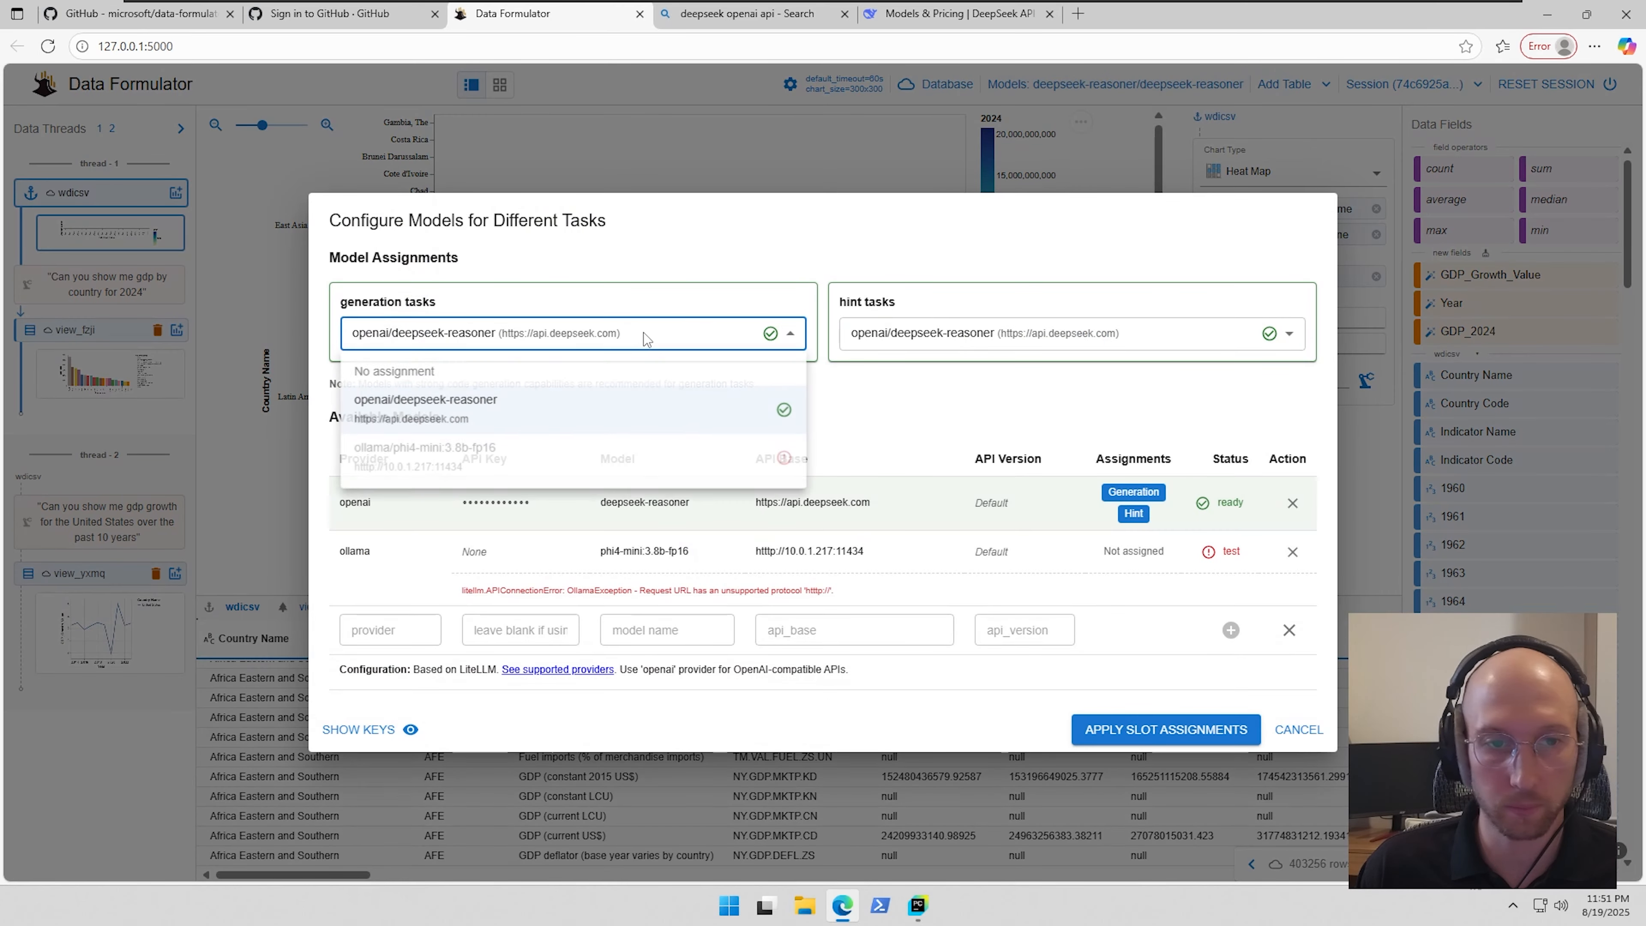
pyautogui.click(1225, 552)
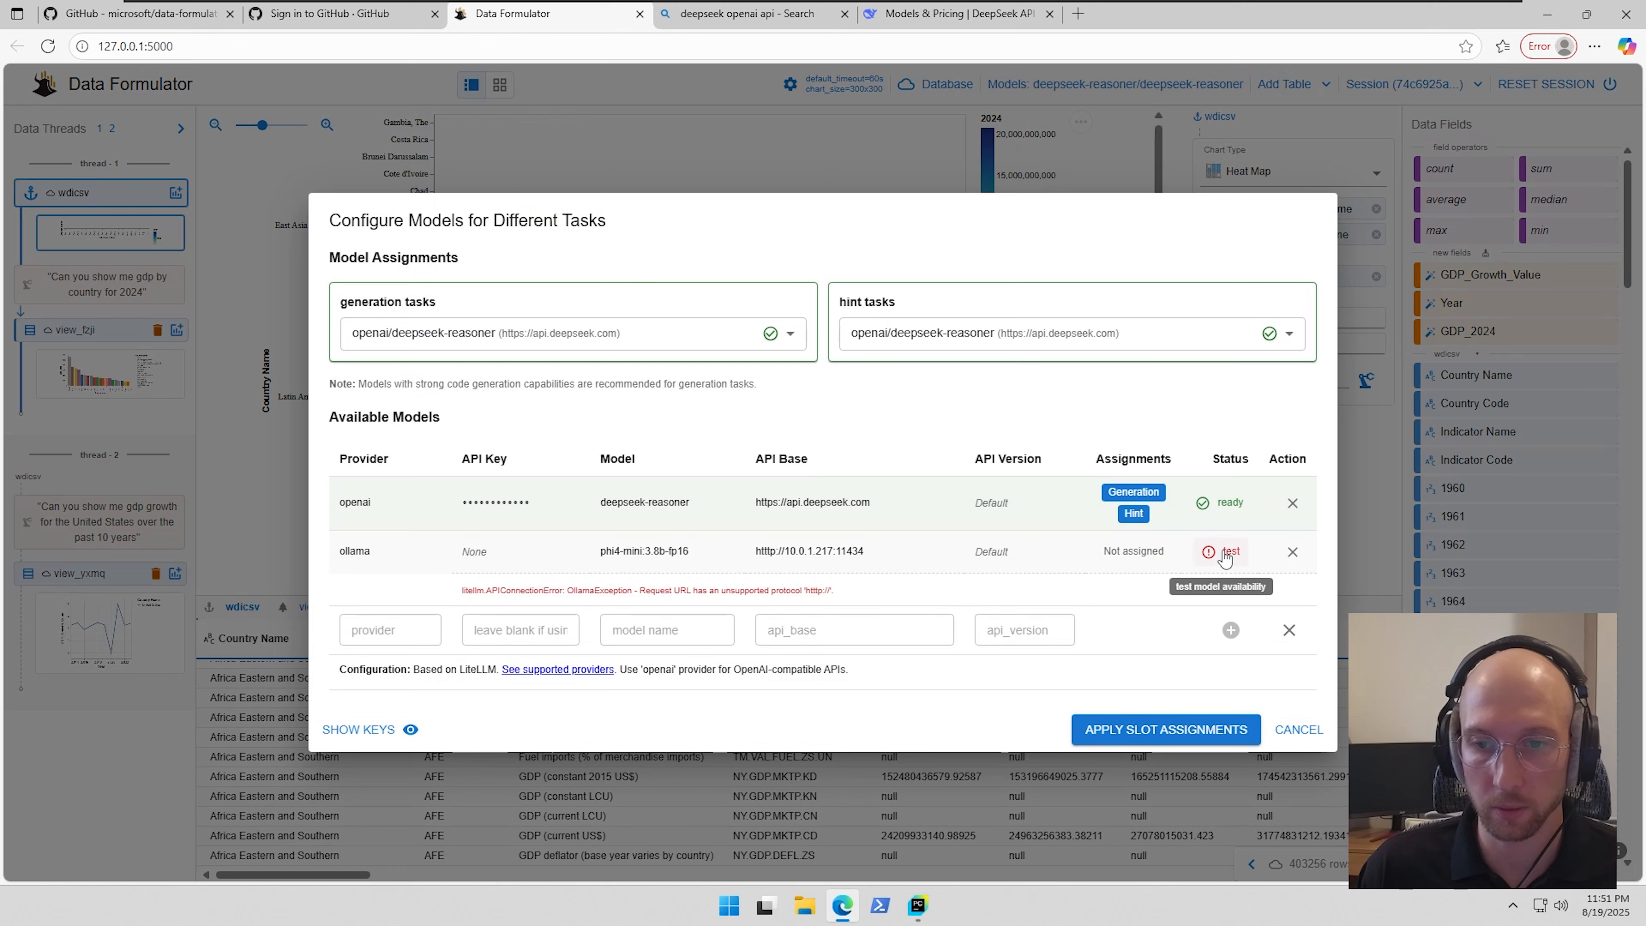
pyautogui.click(1224, 552)
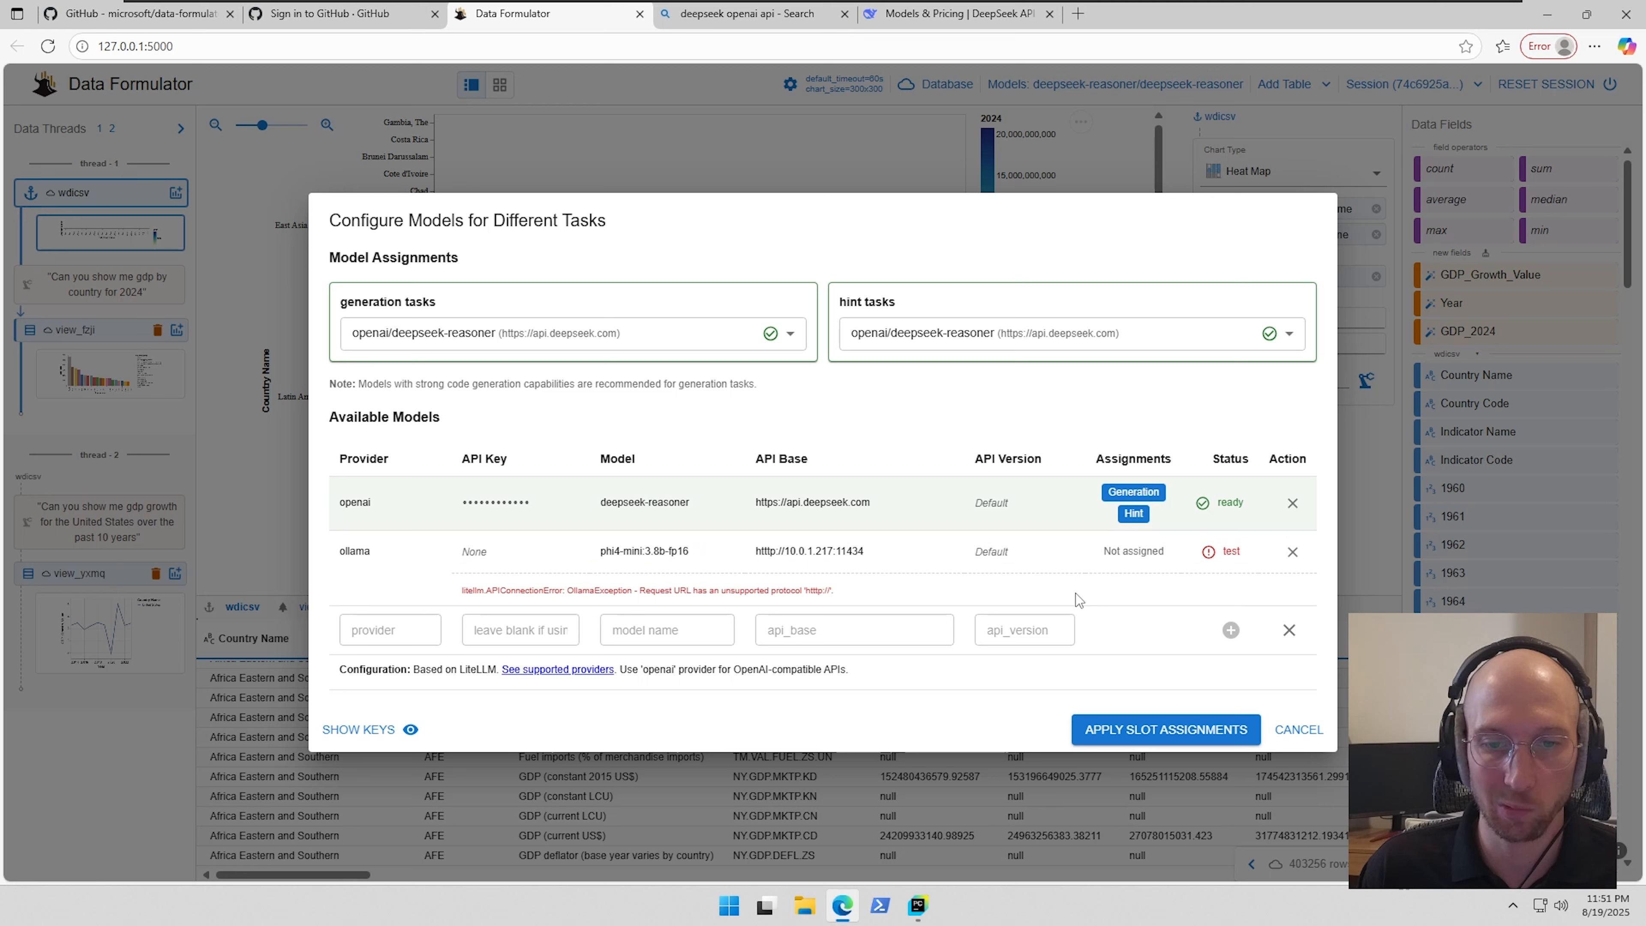
pyautogui.tripleClick(803, 551)
pyautogui.hotkey('ctrl', 'c')
pyautogui.click(835, 630)
pyautogui.hotkey('ctrl', 'v')
pyautogui.click(779, 629)
pyautogui.press('BackSpace')
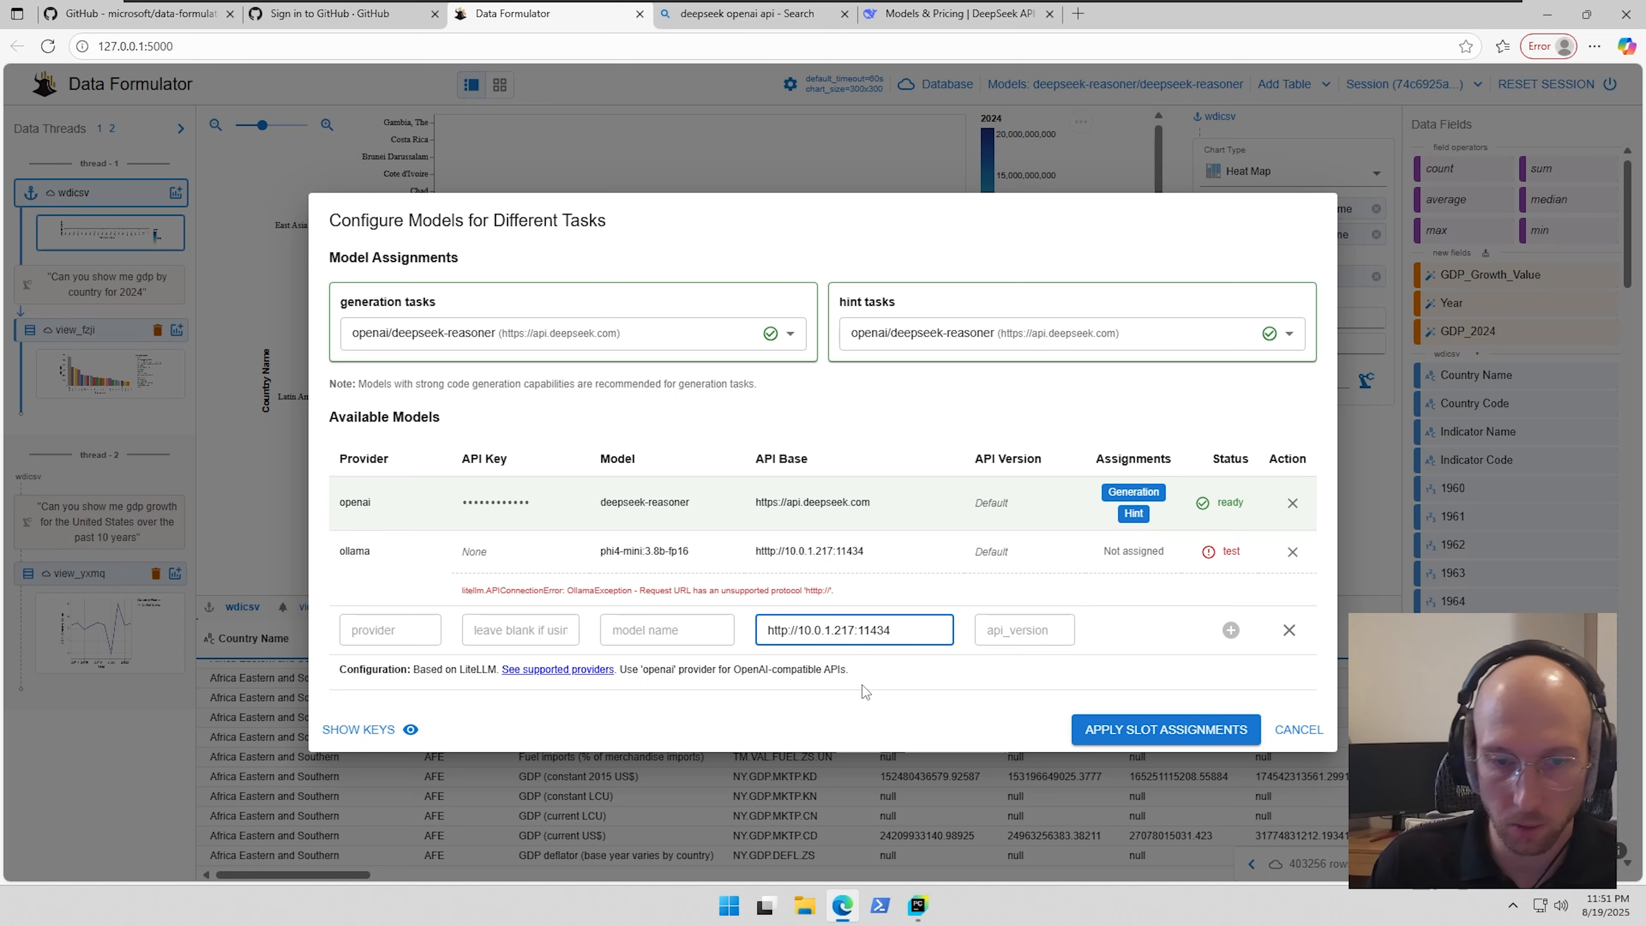
pyautogui.doubleClick(620, 552)
pyautogui.tripleClick(621, 552)
pyautogui.hotkey('ctrl', 'c')
pyautogui.click(667, 630)
pyautogui.hotkey('ctrl', 'v')
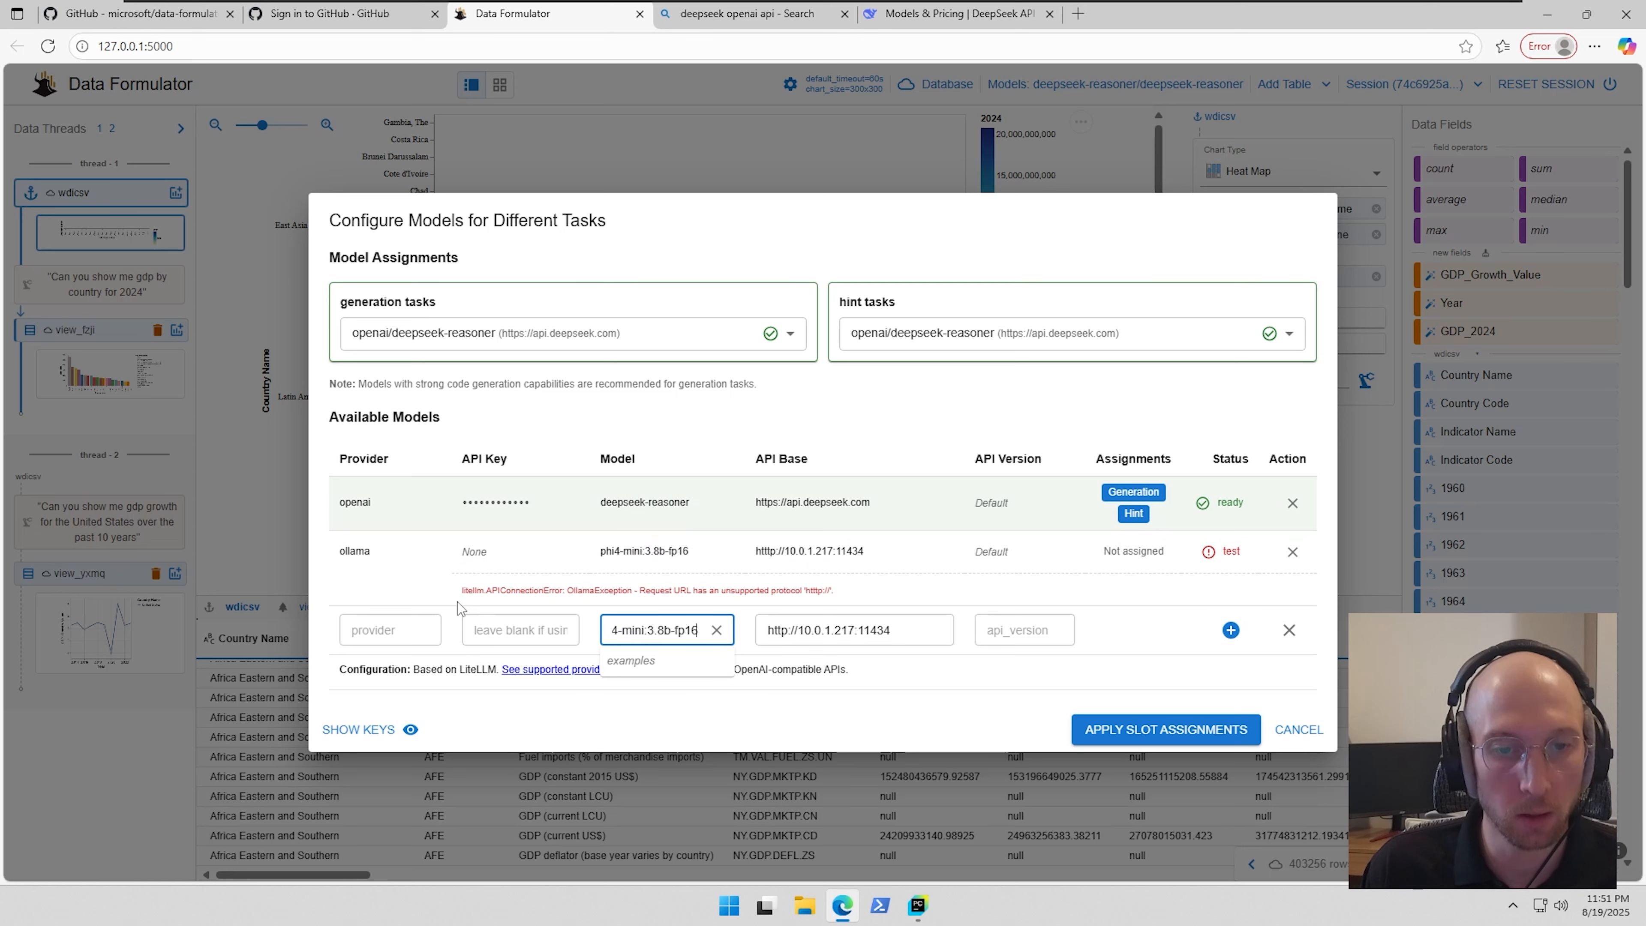
# - Set the new entry's provider to ollama, and replace the old ollama model with this entry
pyautogui.click(389, 630)
pyautogui.click(371, 744)
pyautogui.click(1292, 551)
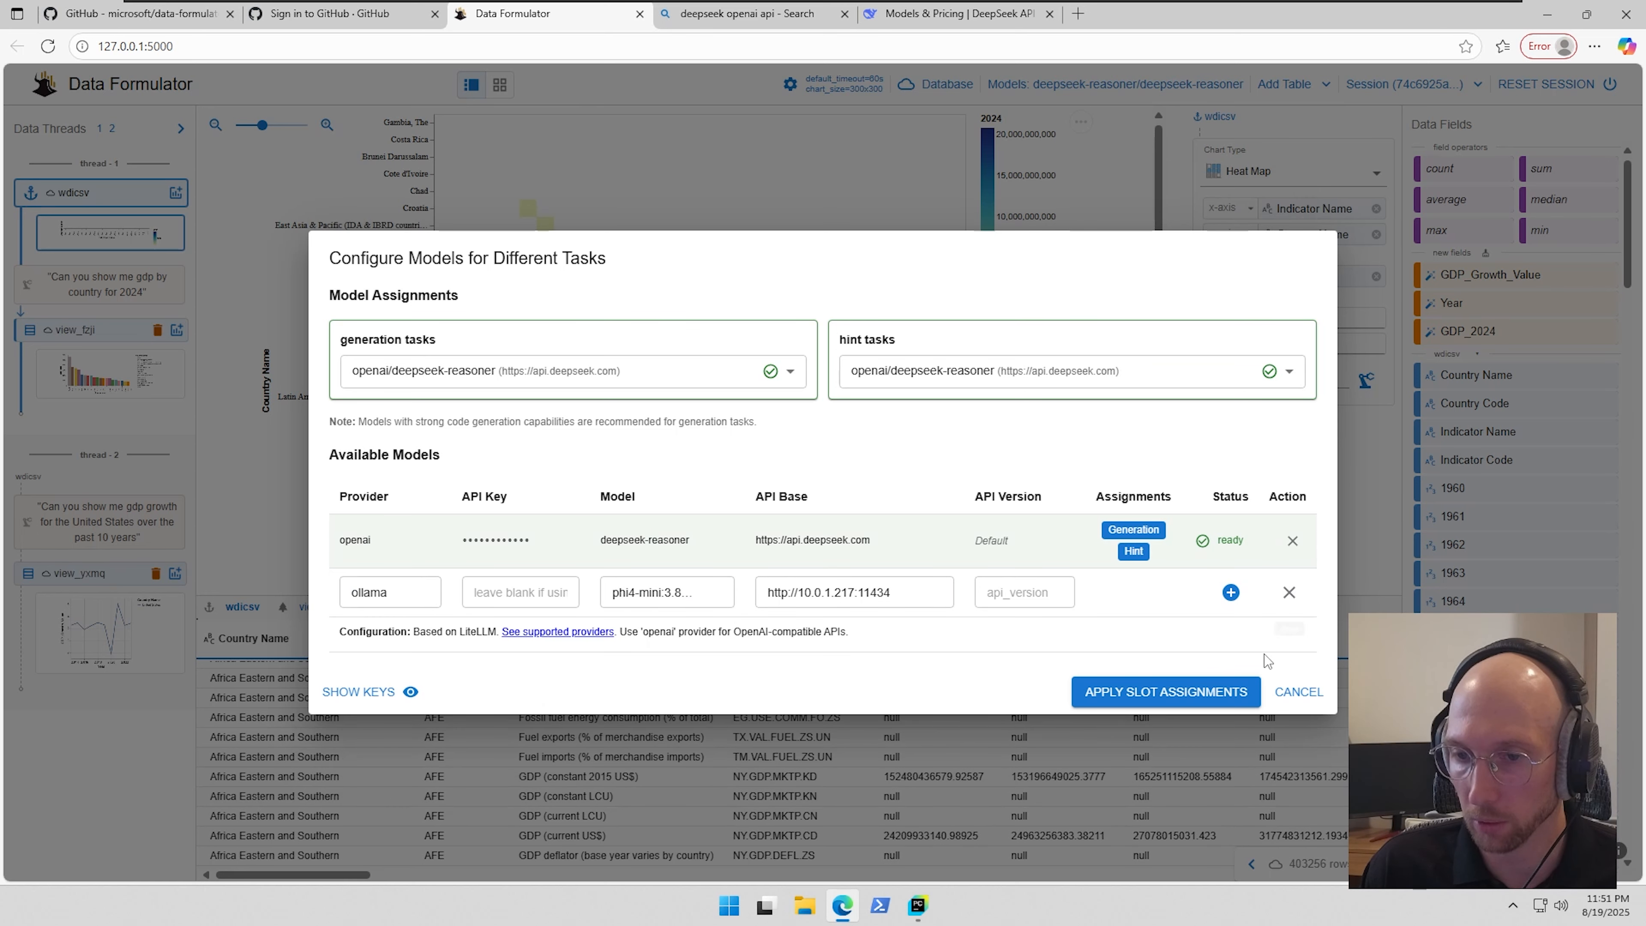
pyautogui.click(1230, 595)
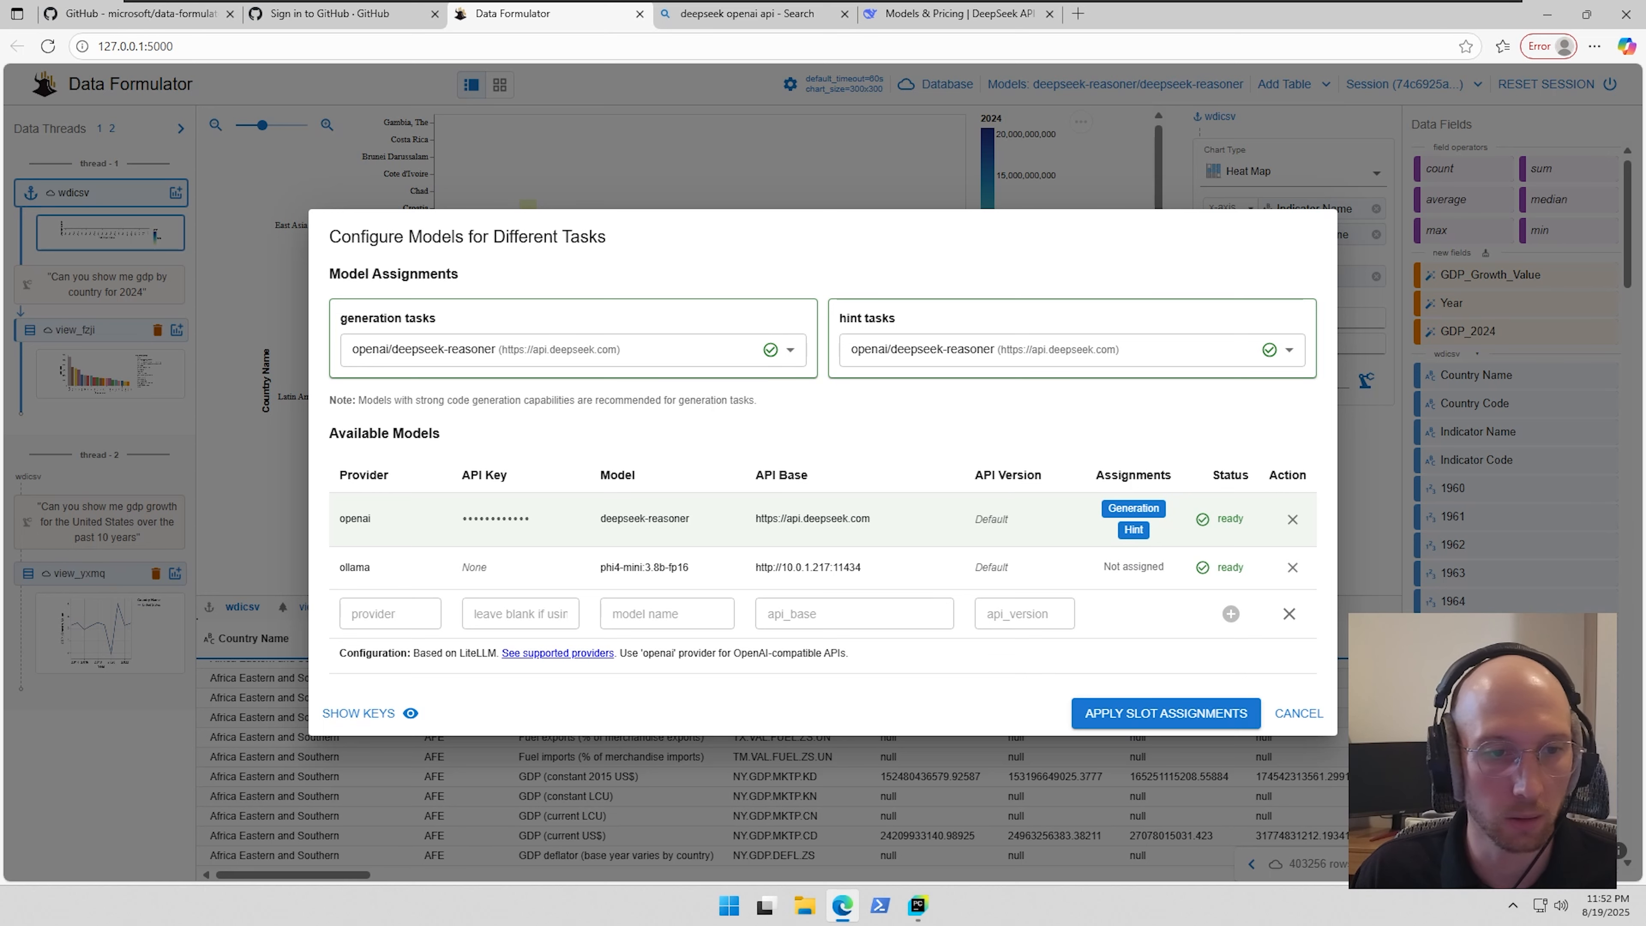
# - Assign ollama/phi4-mini:3.8b-fp16 to both generation tasks and hint tasks and apply the slot assignments
pyautogui.click(522, 353)
pyautogui.click(447, 470)
pyautogui.click(980, 357)
pyautogui.click(991, 478)
pyautogui.click(1166, 708)
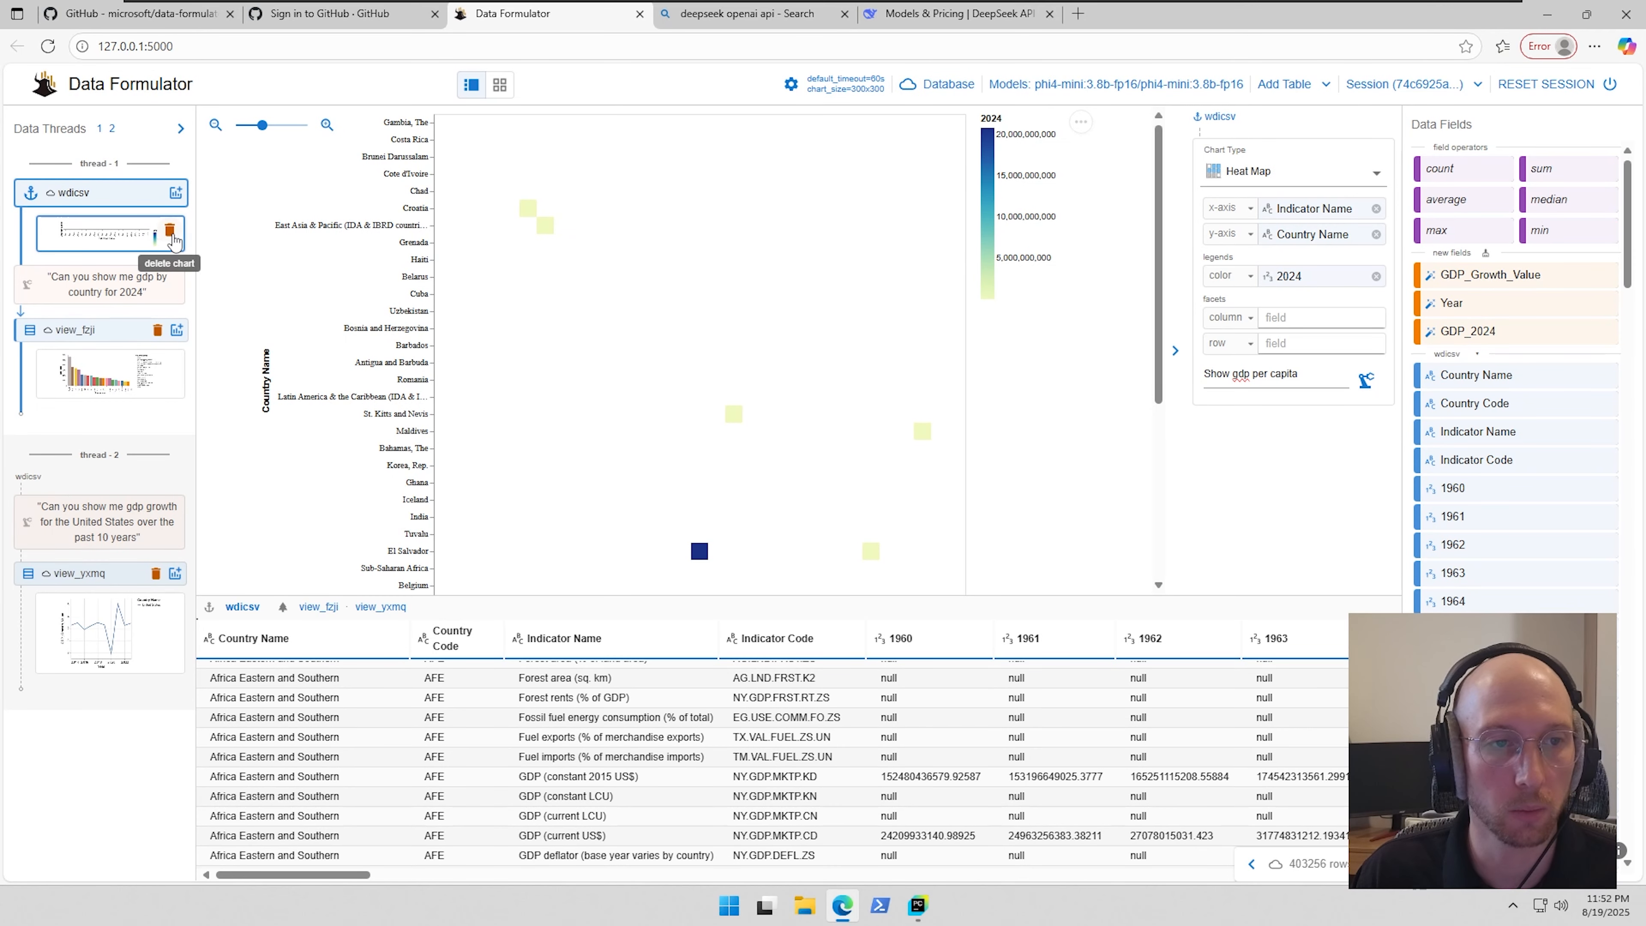
# - Delete the heat map from the wdicsv thread and create a new chart of type Table on wdicsv
pyautogui.click(171, 231)
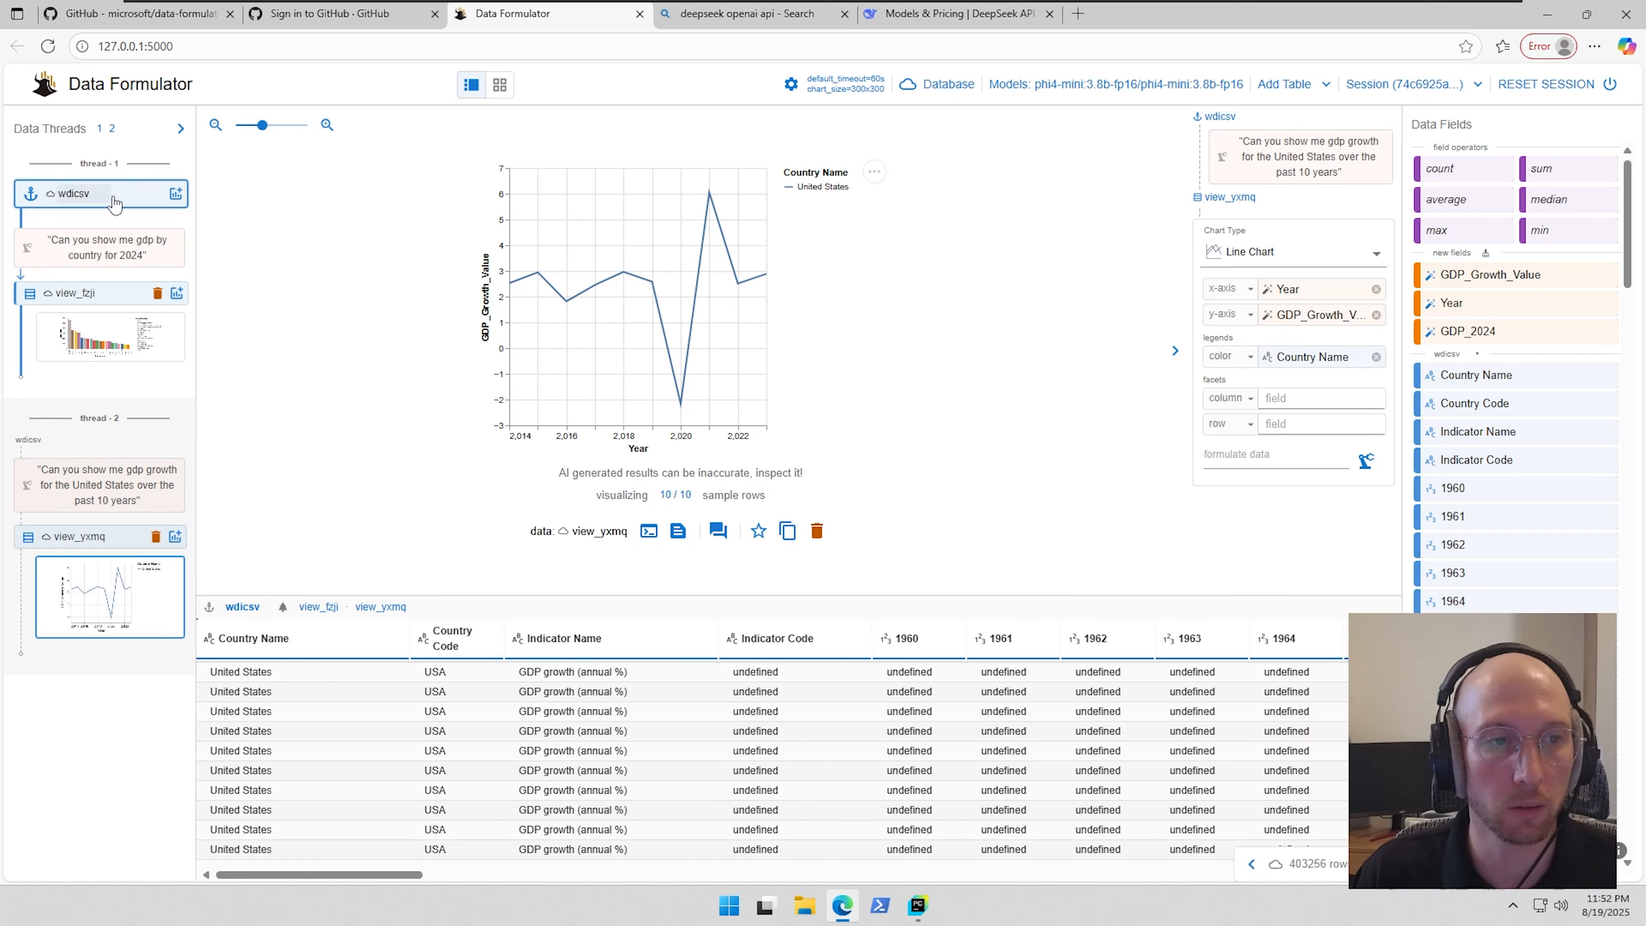
pyautogui.click(174, 194)
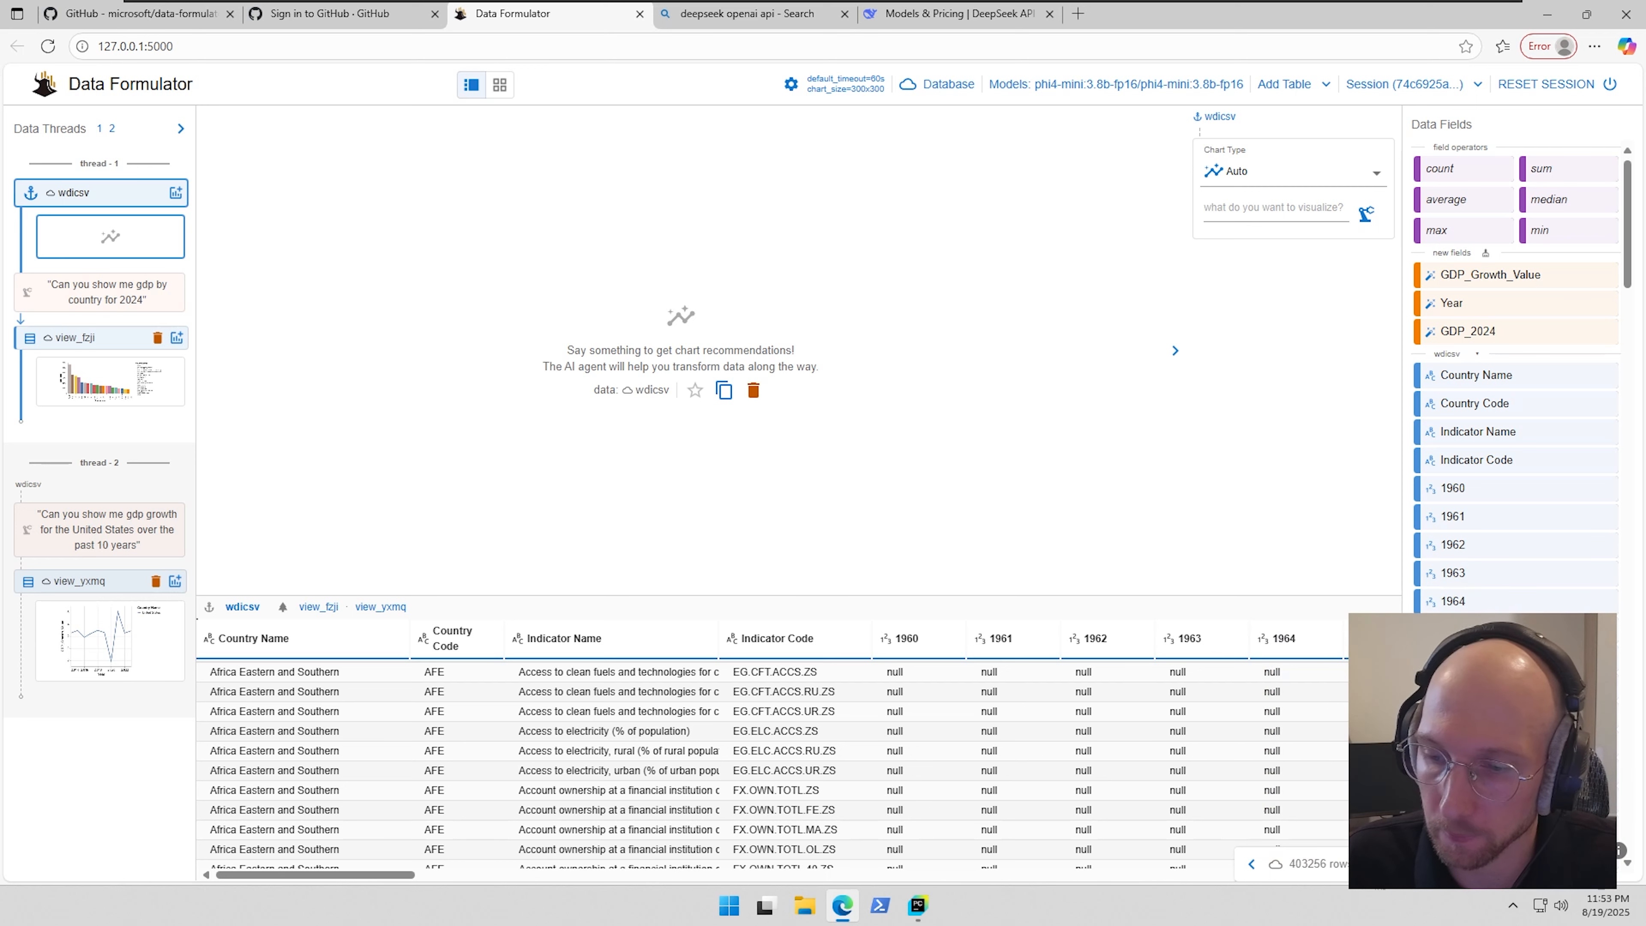
pyautogui.click(1270, 209)
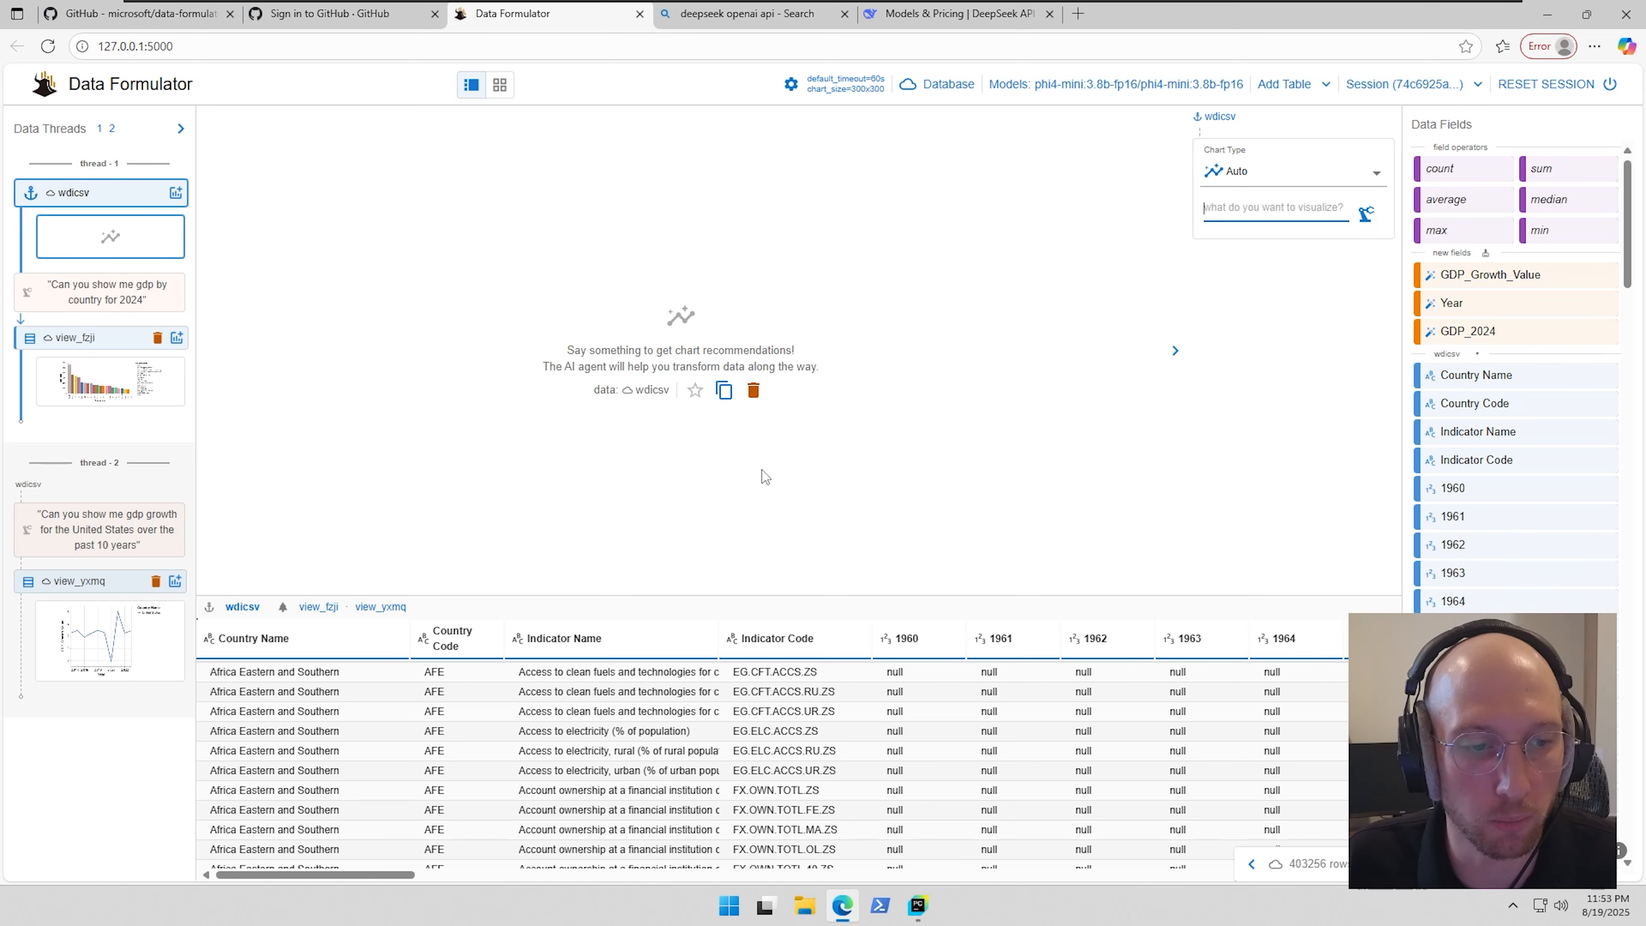
pyautogui.click(1302, 176)
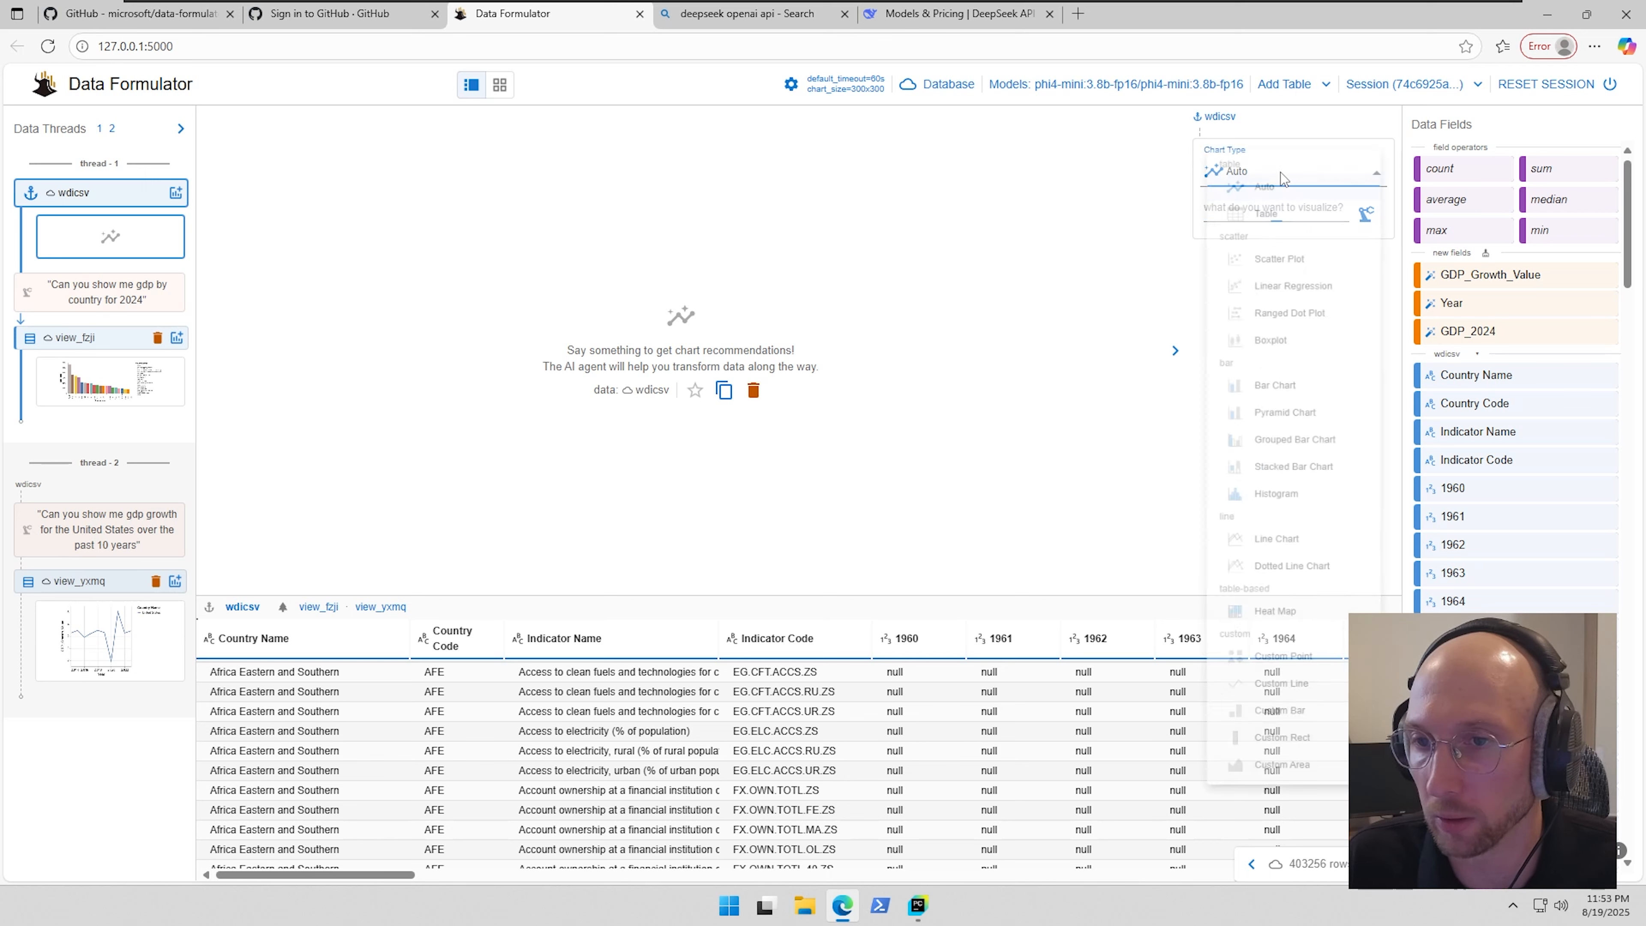
pyautogui.click(1291, 220)
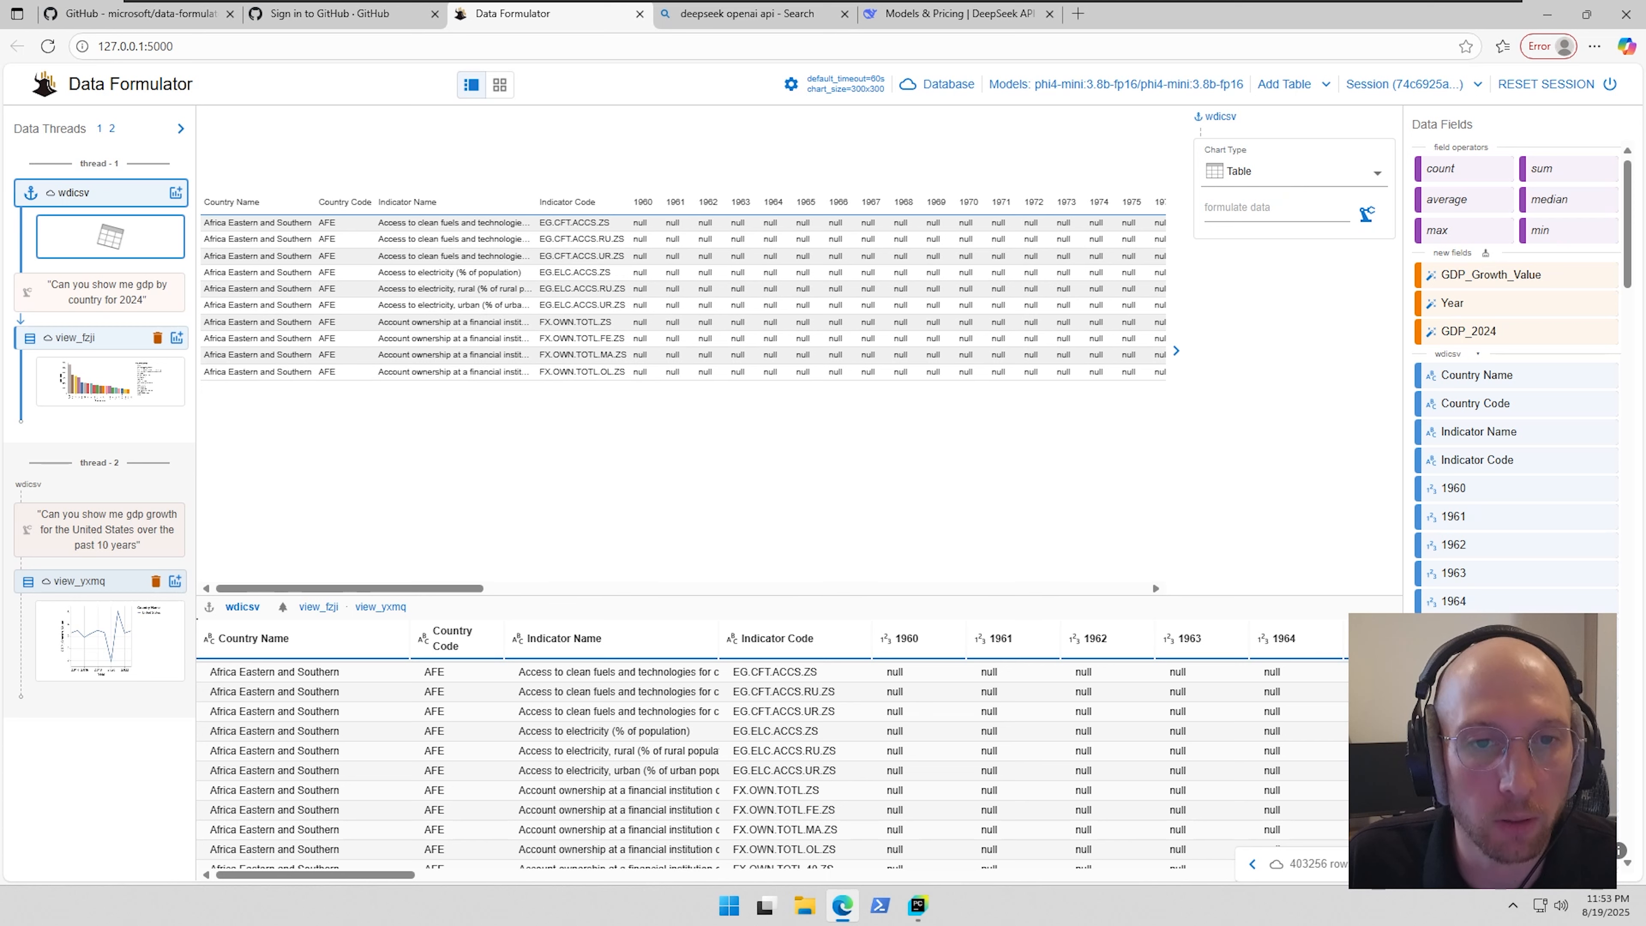
# - Formulate the table's data with the instruction "Select gdp growth from indicator name"
pyautogui.click(1245, 208)
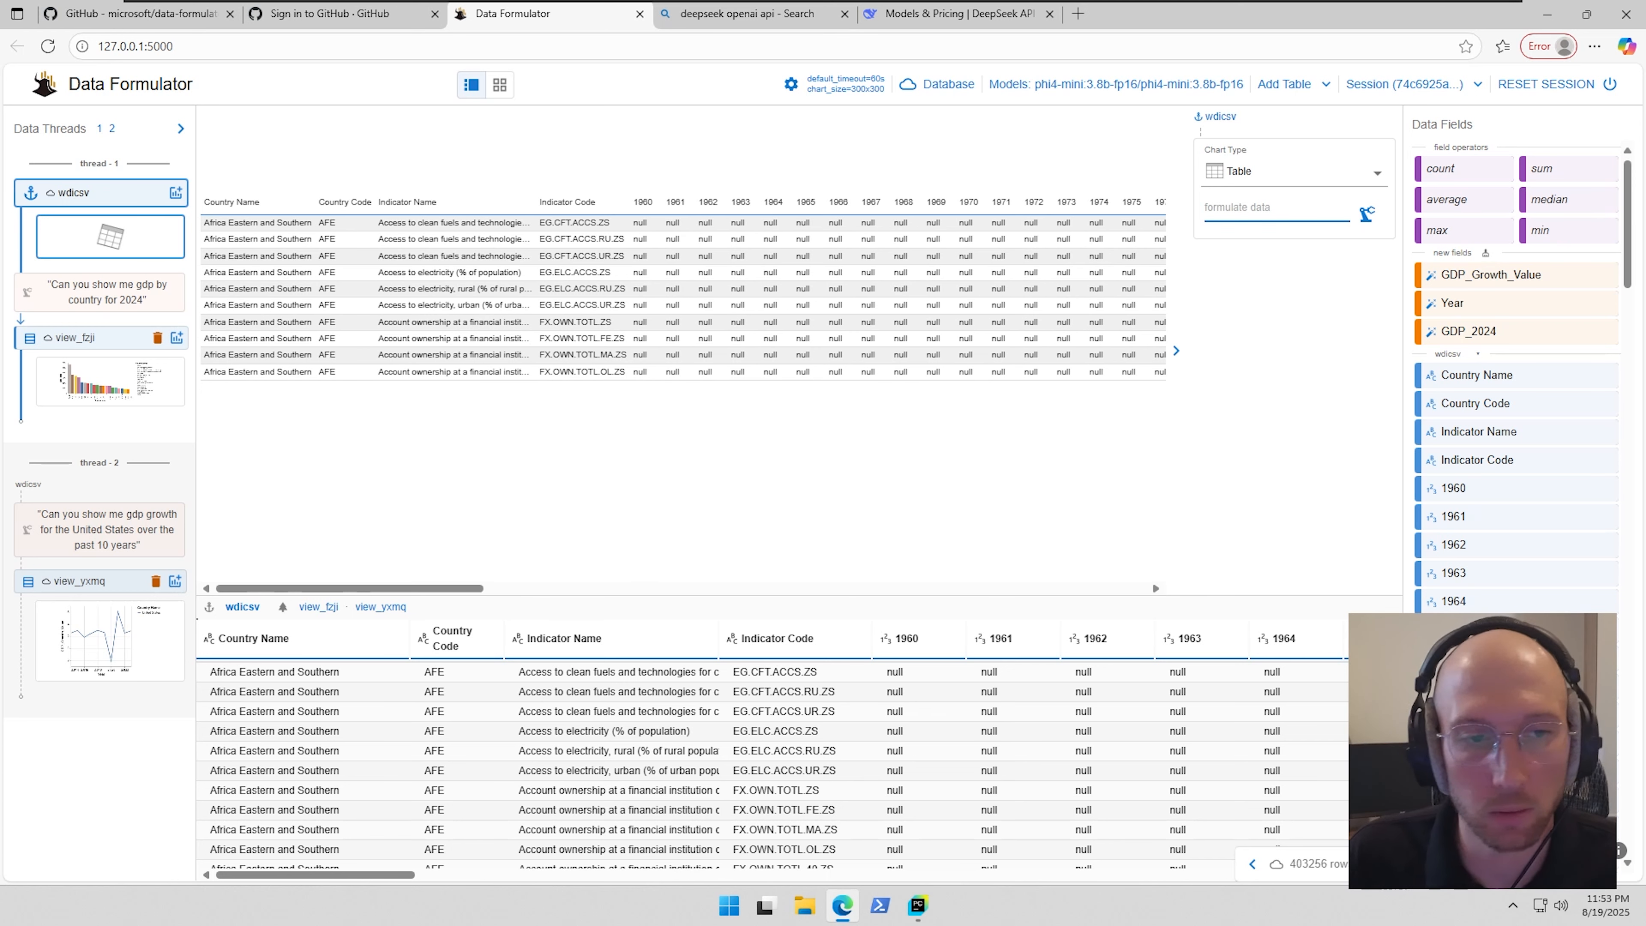
pyautogui.write('Select gdp')
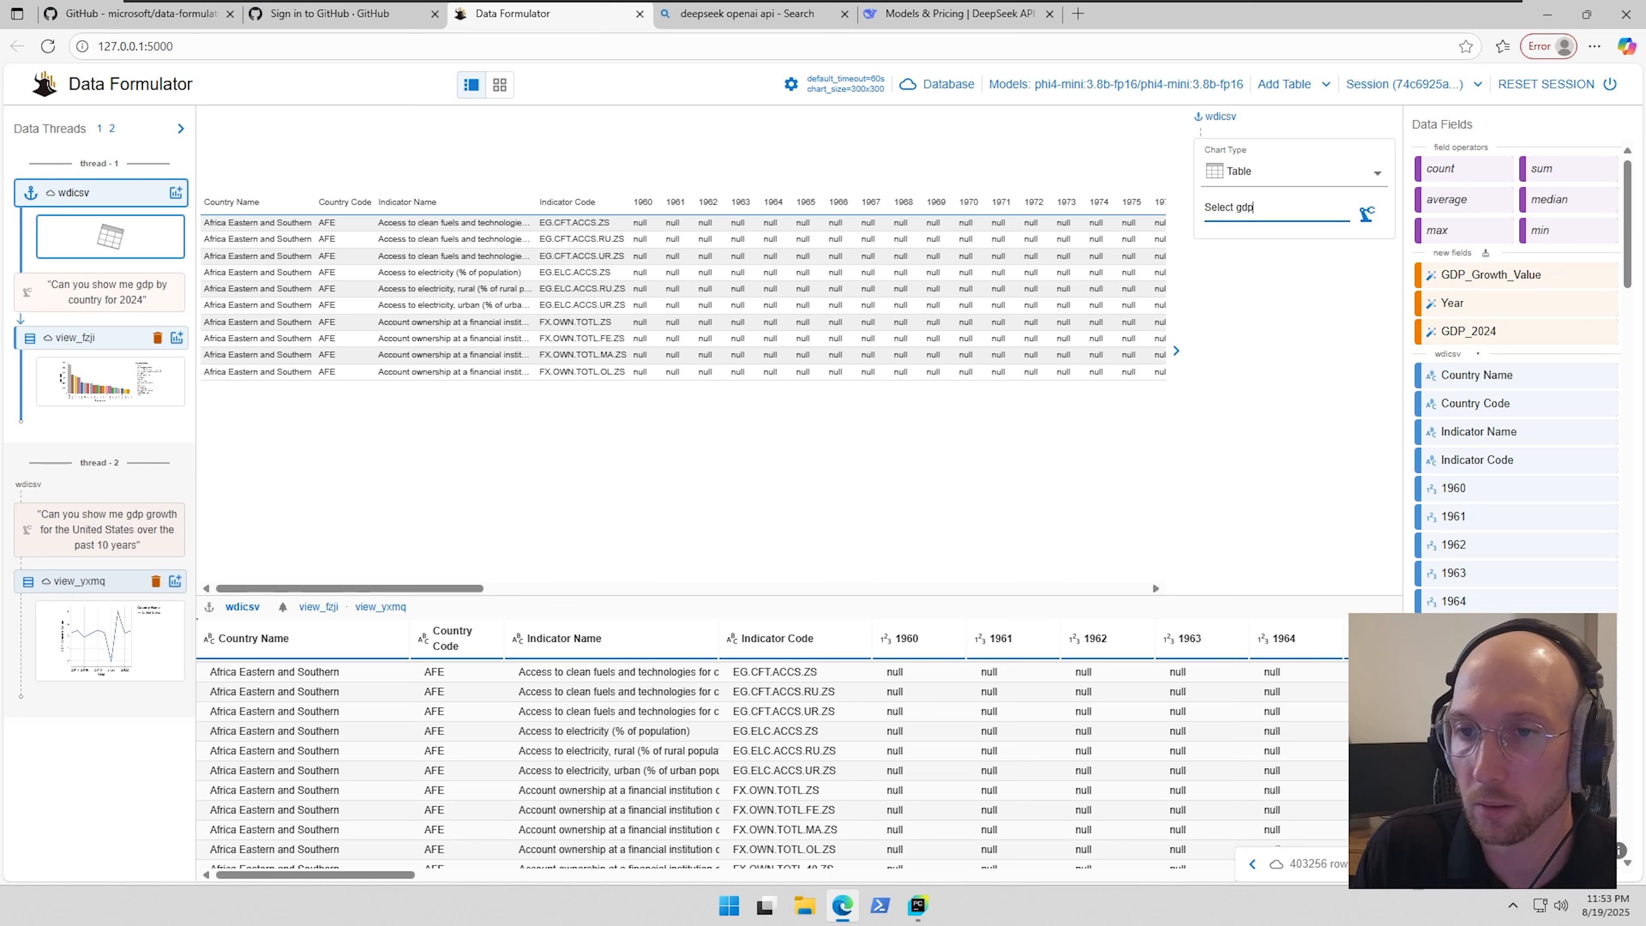
pyautogui.write(' growth from indicator name')
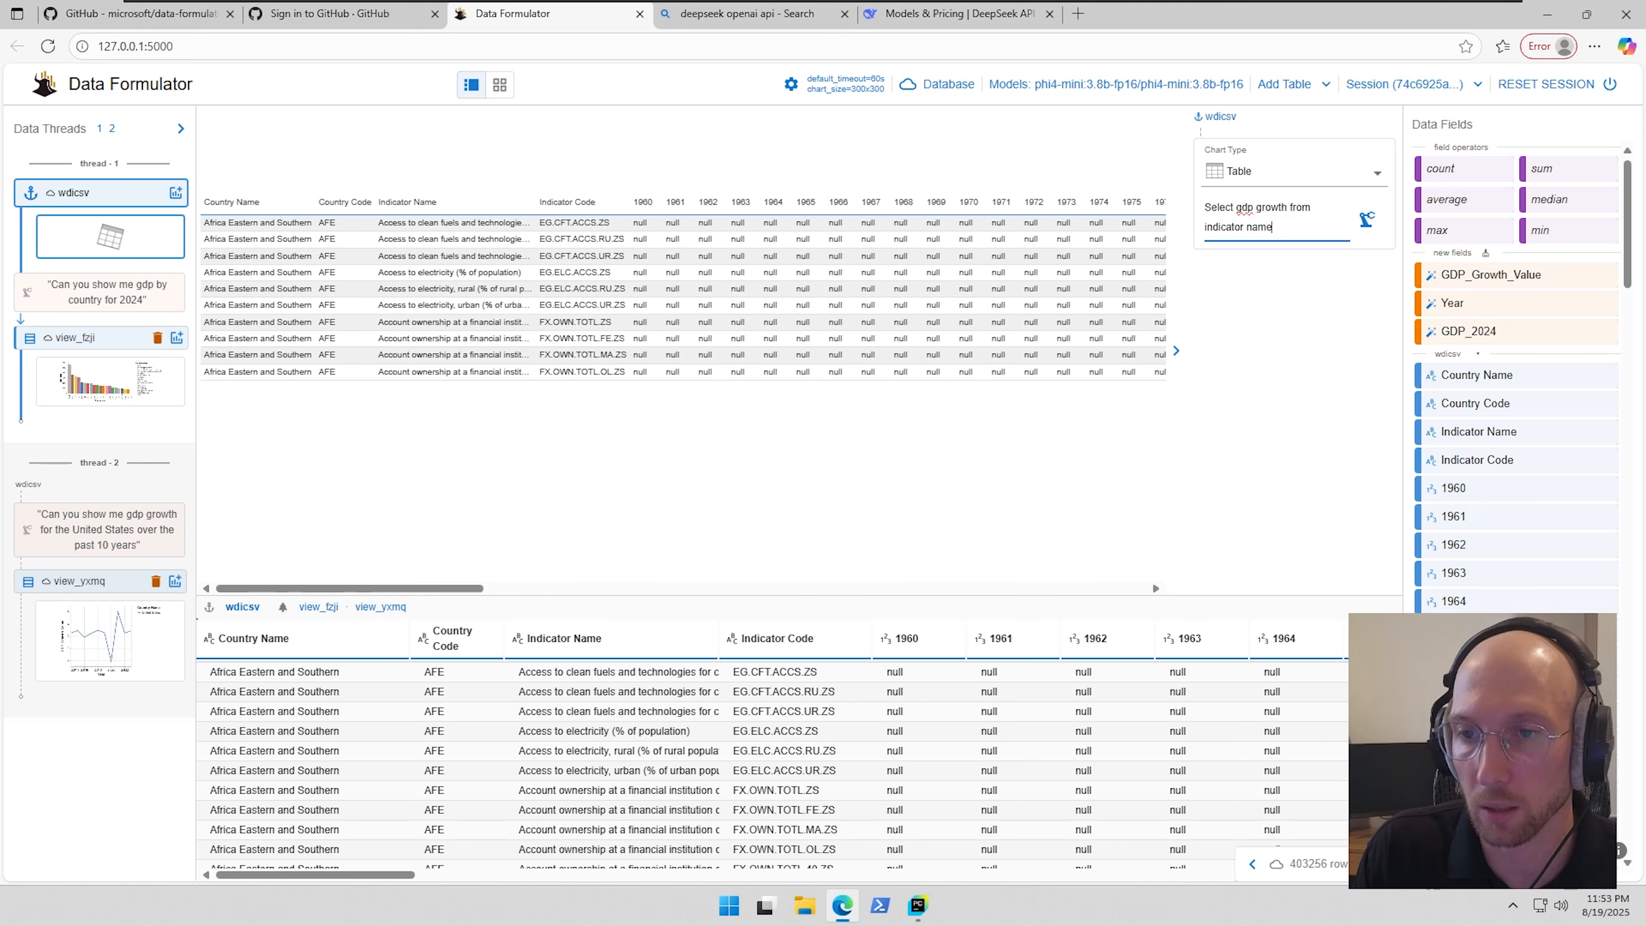
pyautogui.click(1367, 219)
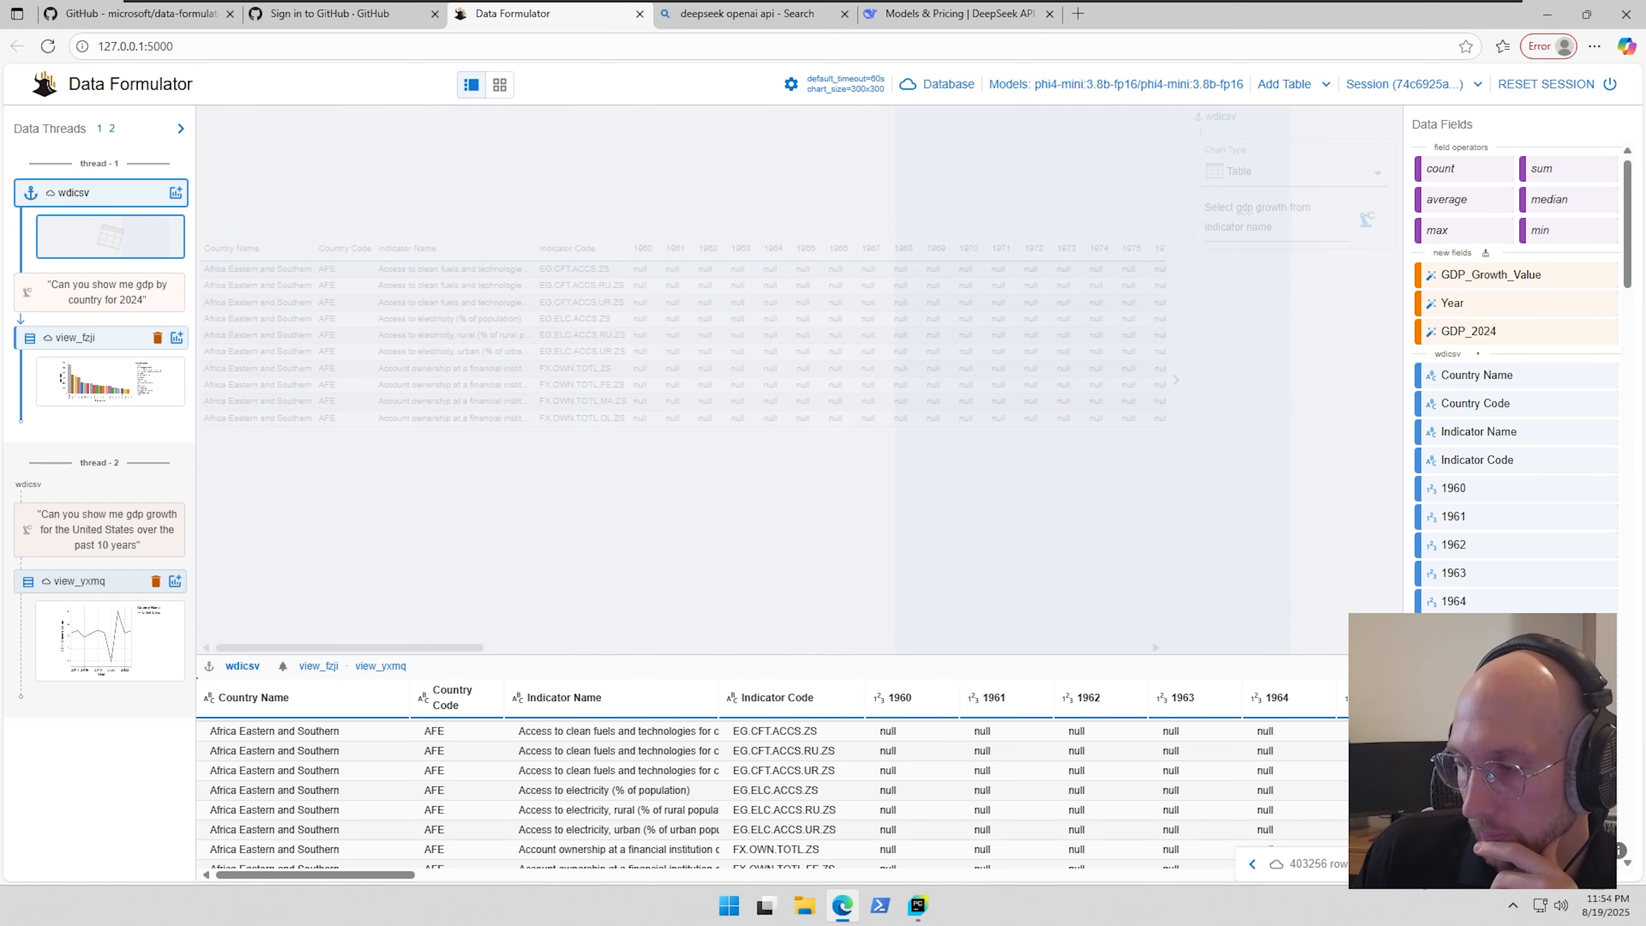
# - Check the GPU performance in Task Manager during the local model's run and minimize Task Manager
pyautogui.hotkey('ctrl', 'shift', 'Escape')
pyautogui.click(584, 233)
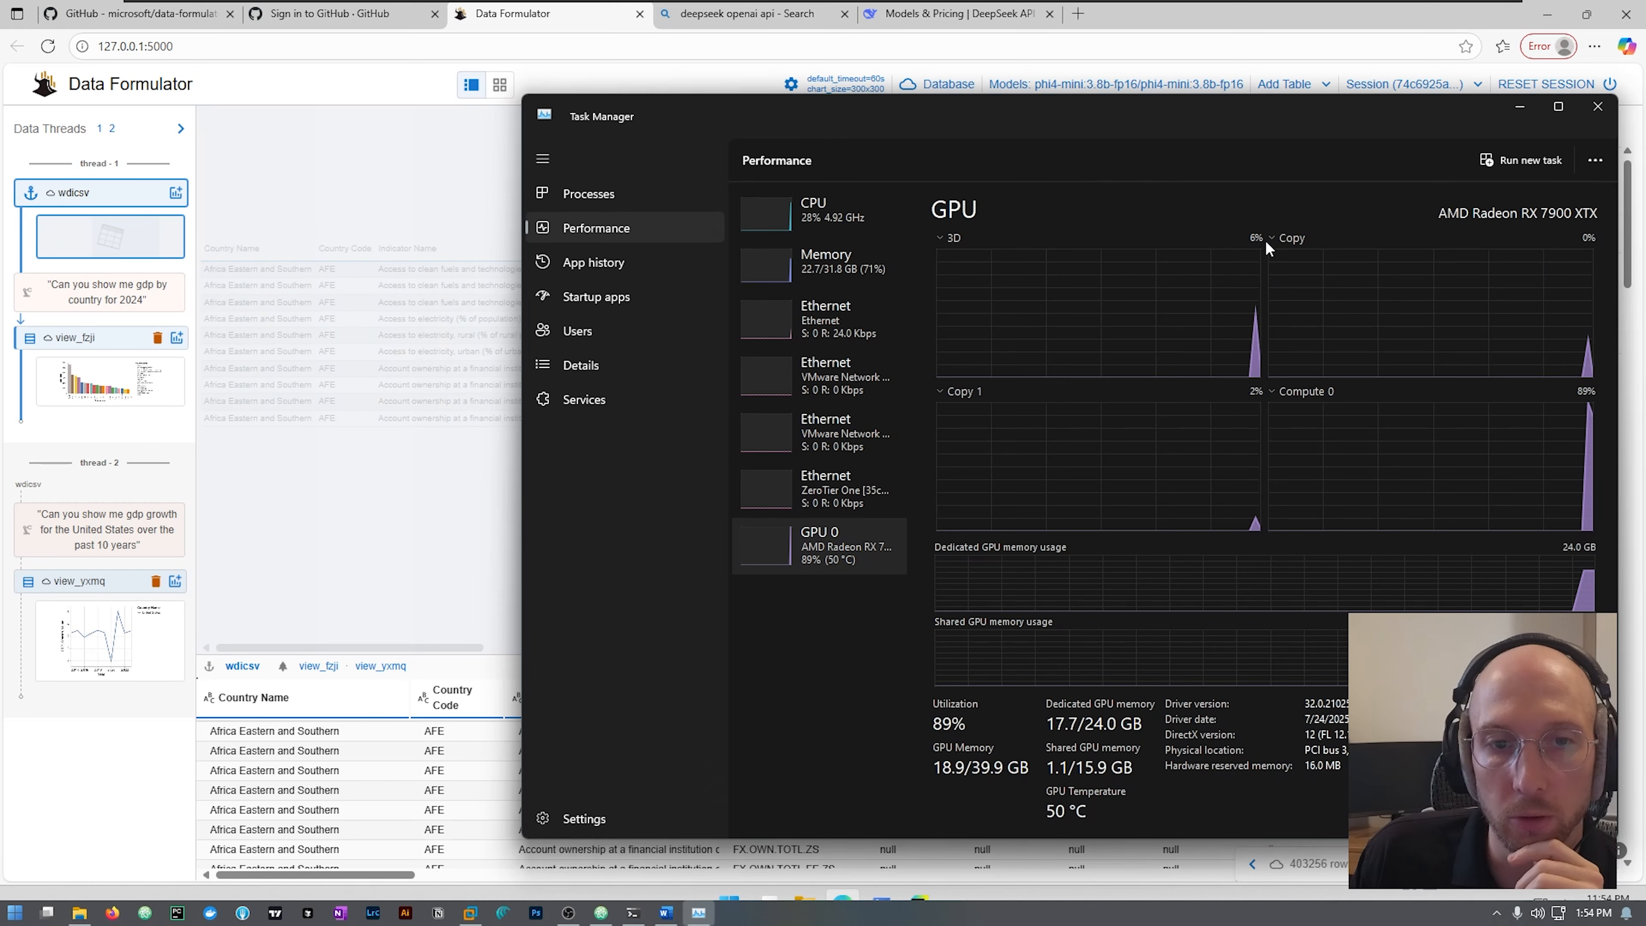
pyautogui.moveTo(1193, 117); pyautogui.dragTo(951, 101)
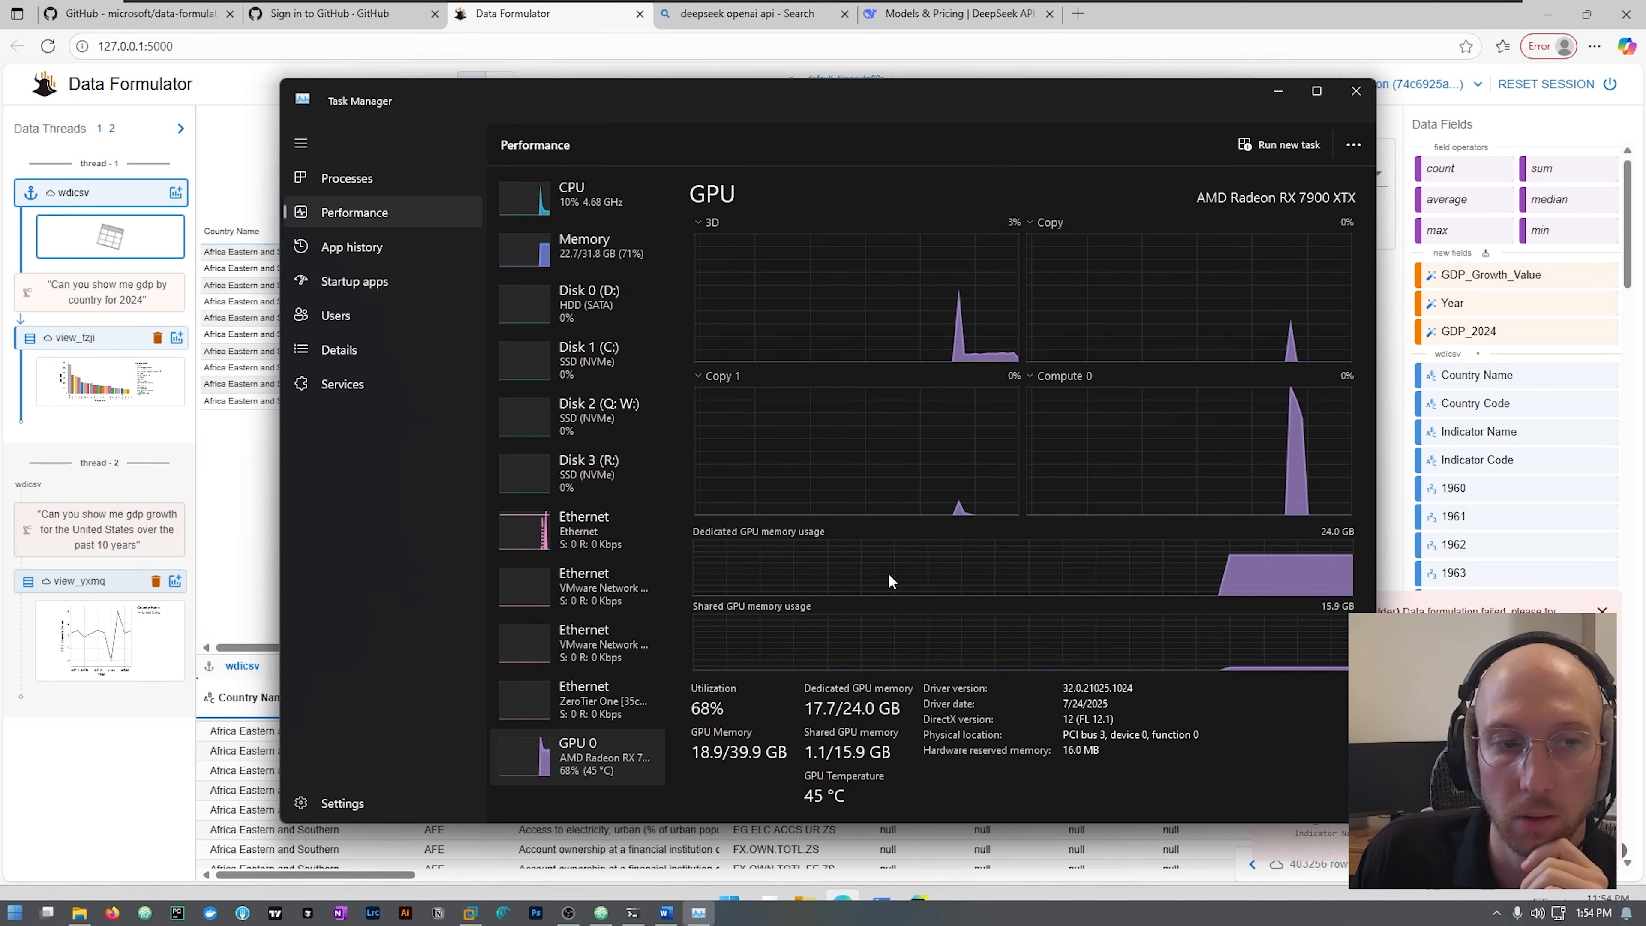
pyautogui.click(1278, 90)
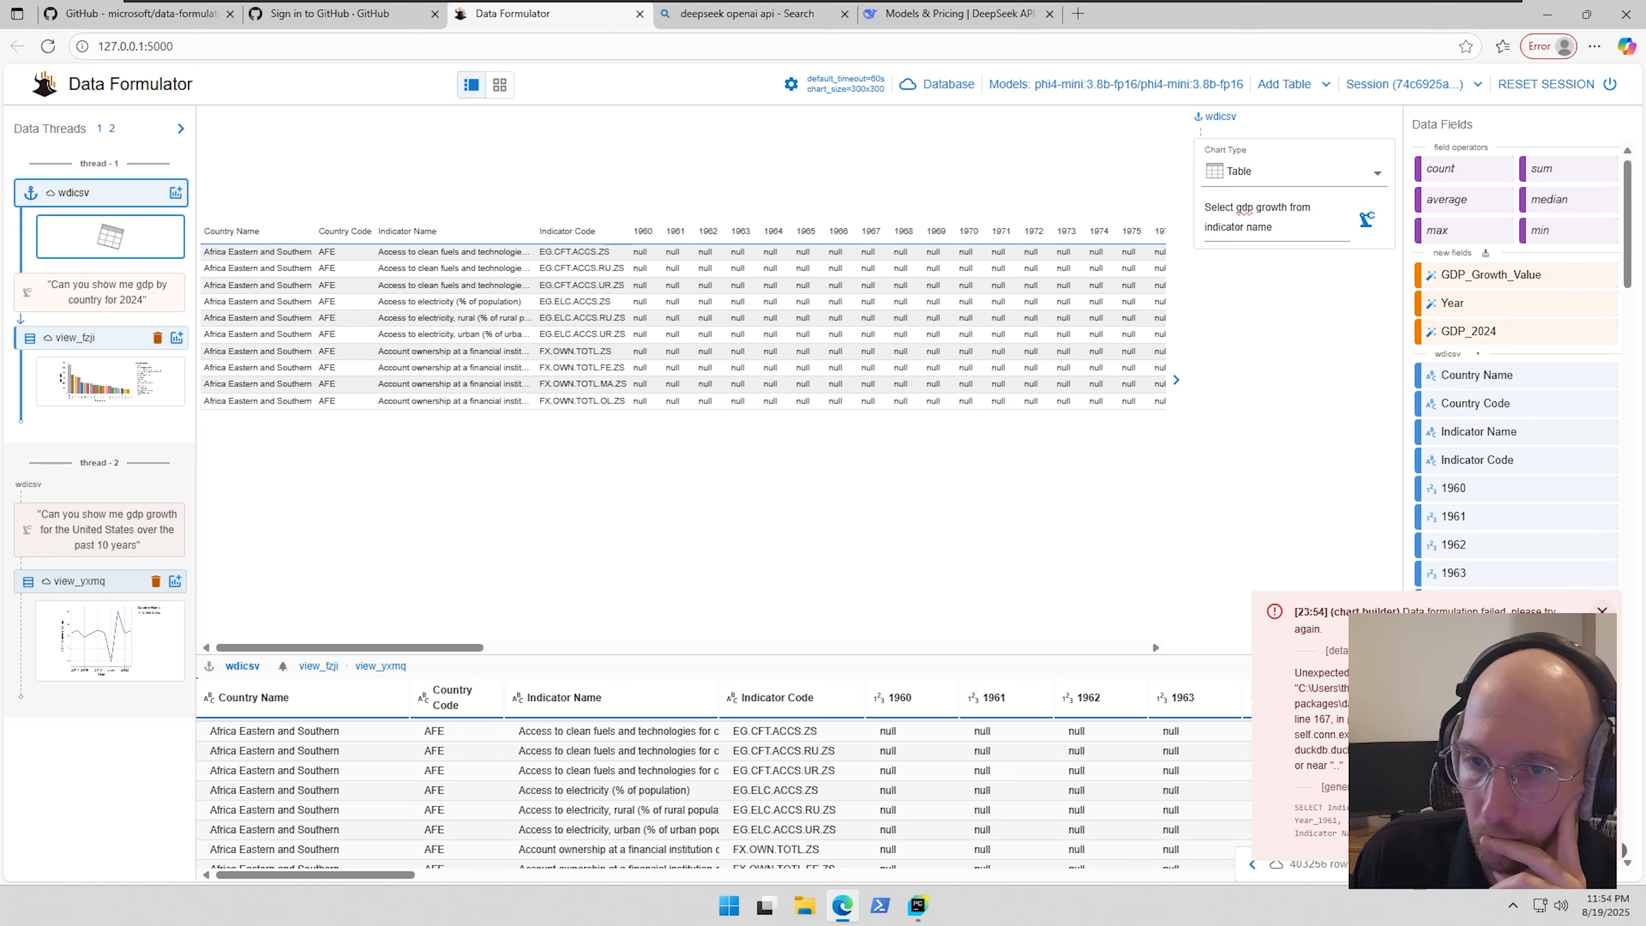
# - Open the data query editor for the postgresql external data loader in the database settings
pyautogui.click(946, 83)
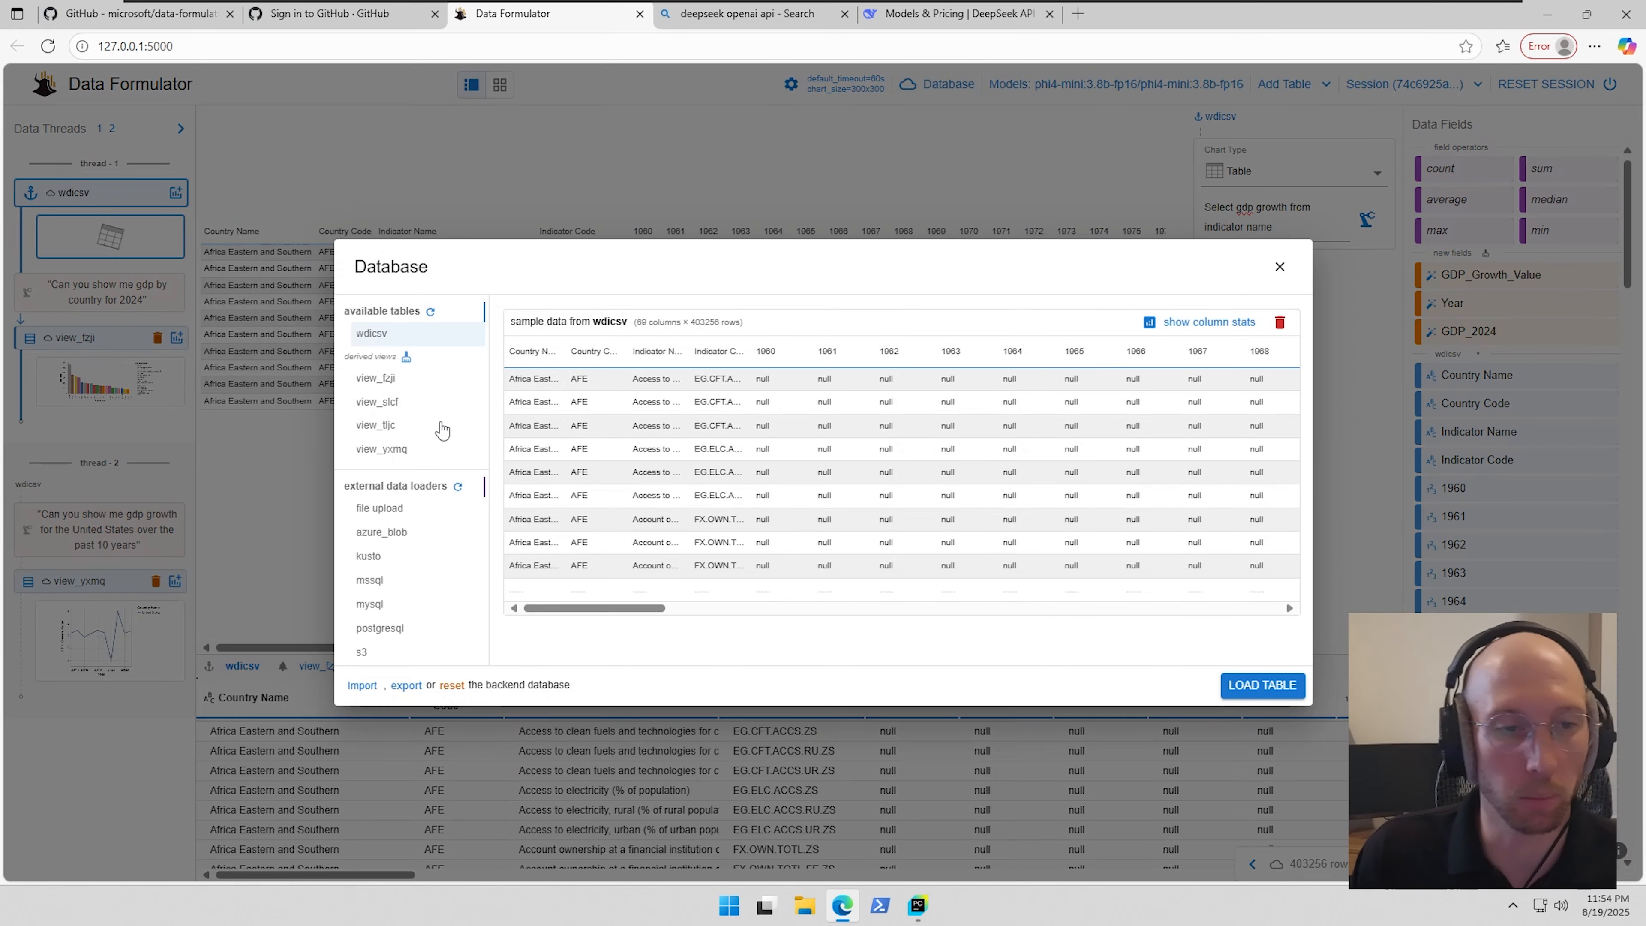
pyautogui.click(380, 628)
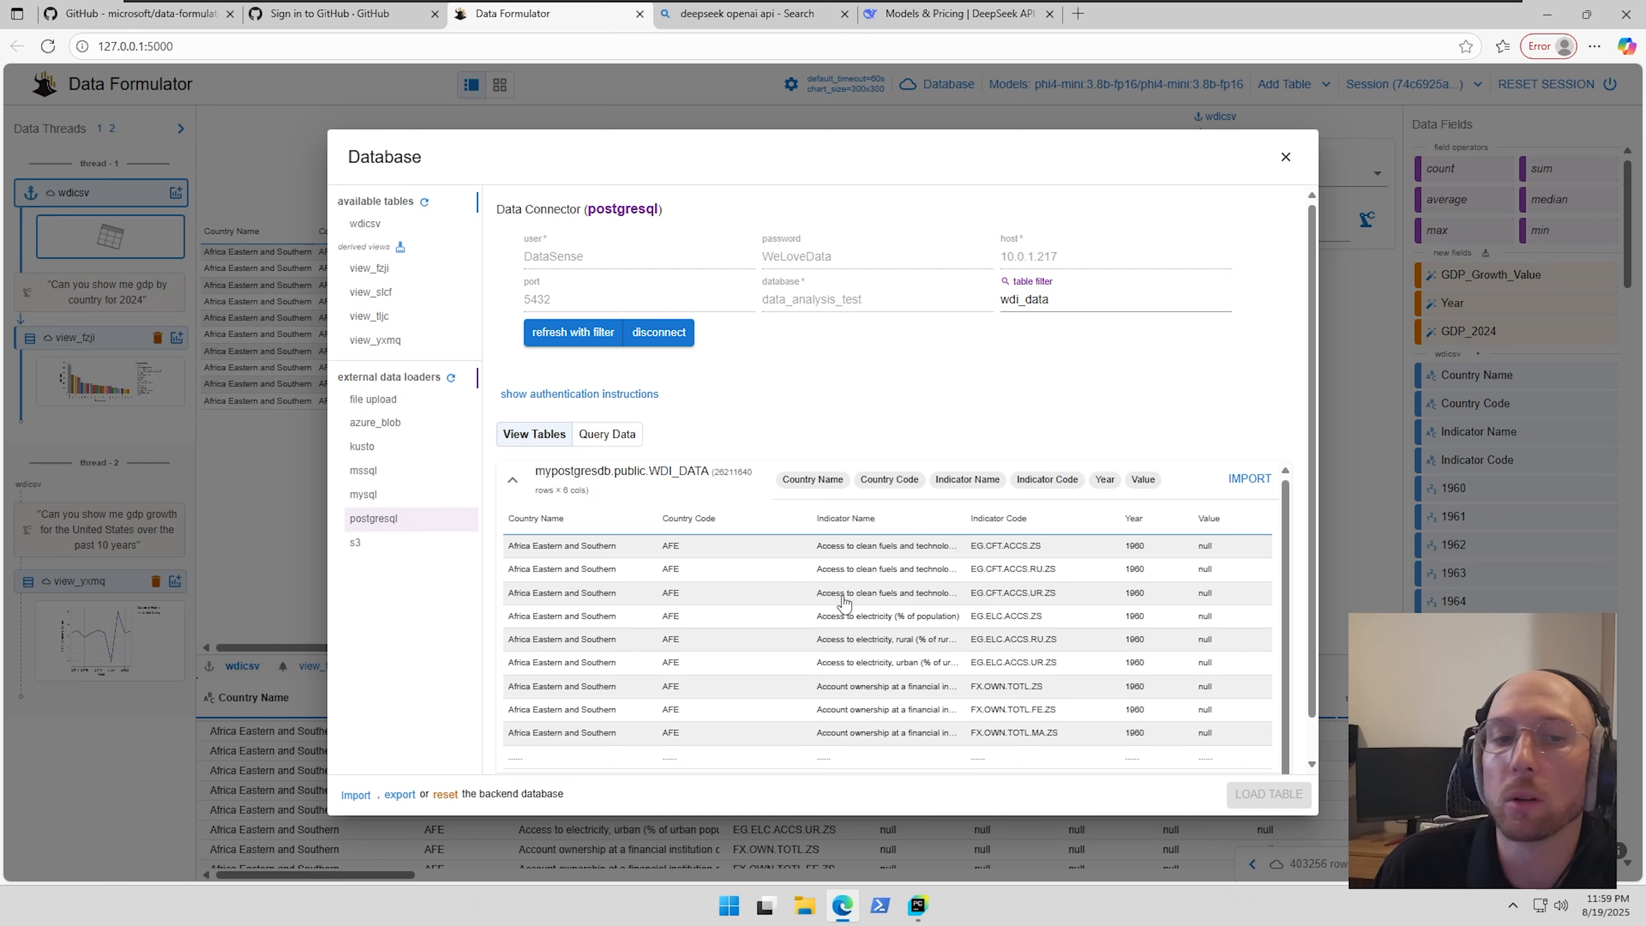
pyautogui.click(605, 436)
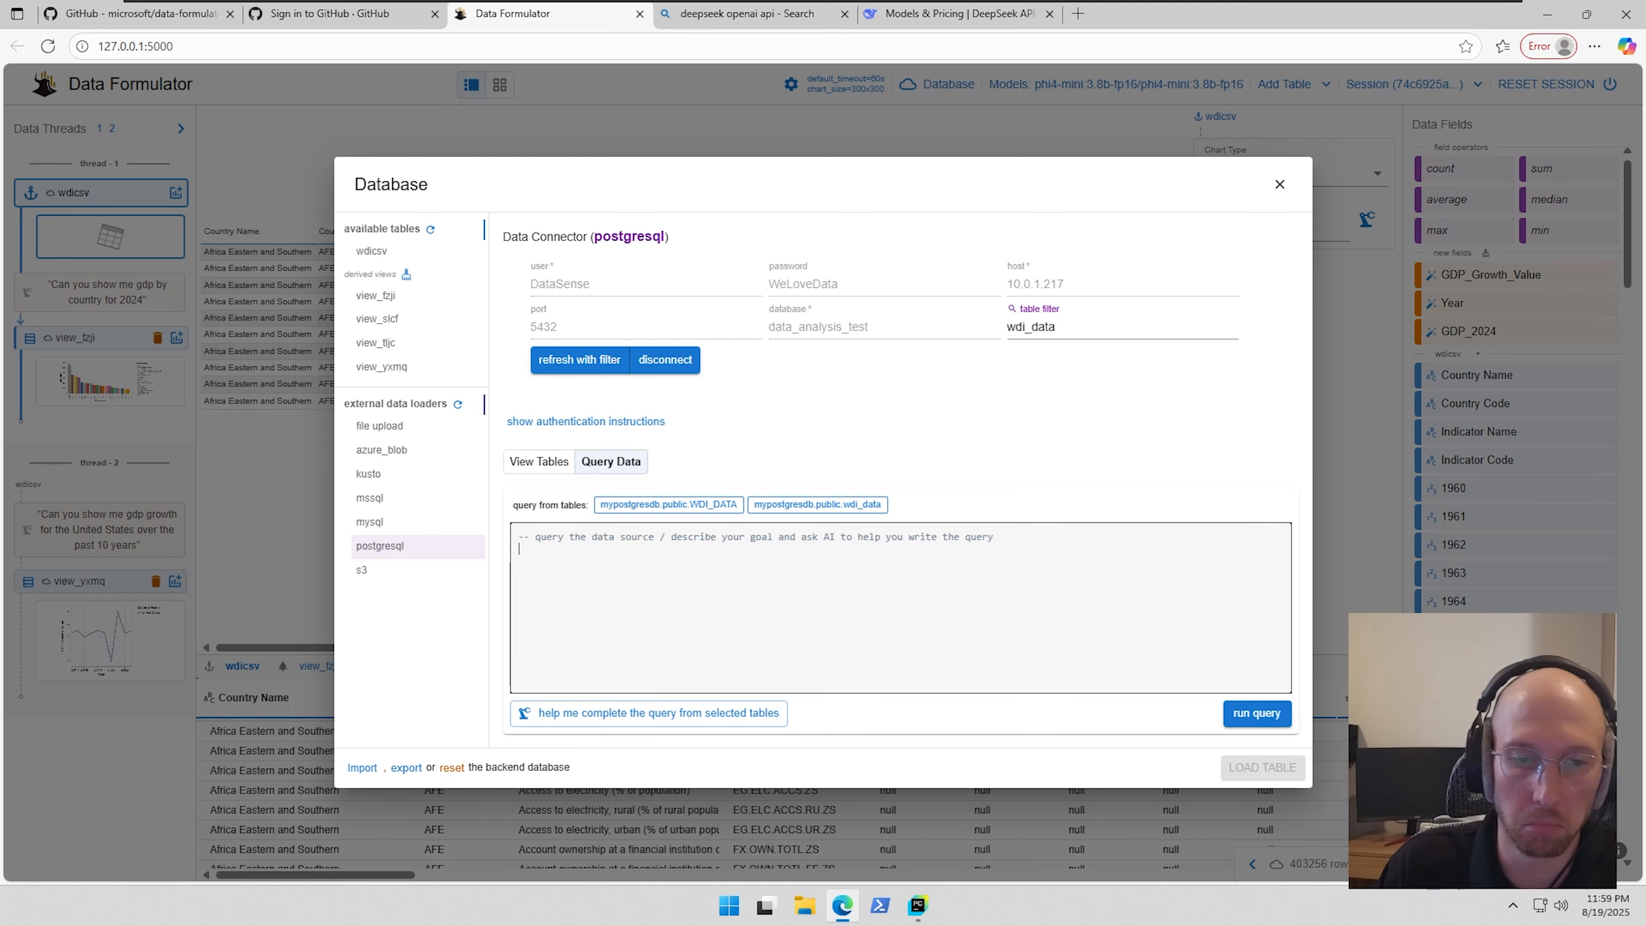
# - Enter the query request "I want to extract the gdp per capita datat from this table. You should filter the indicator name looking for GDP per capita."
pyautogui.write('want to extr')
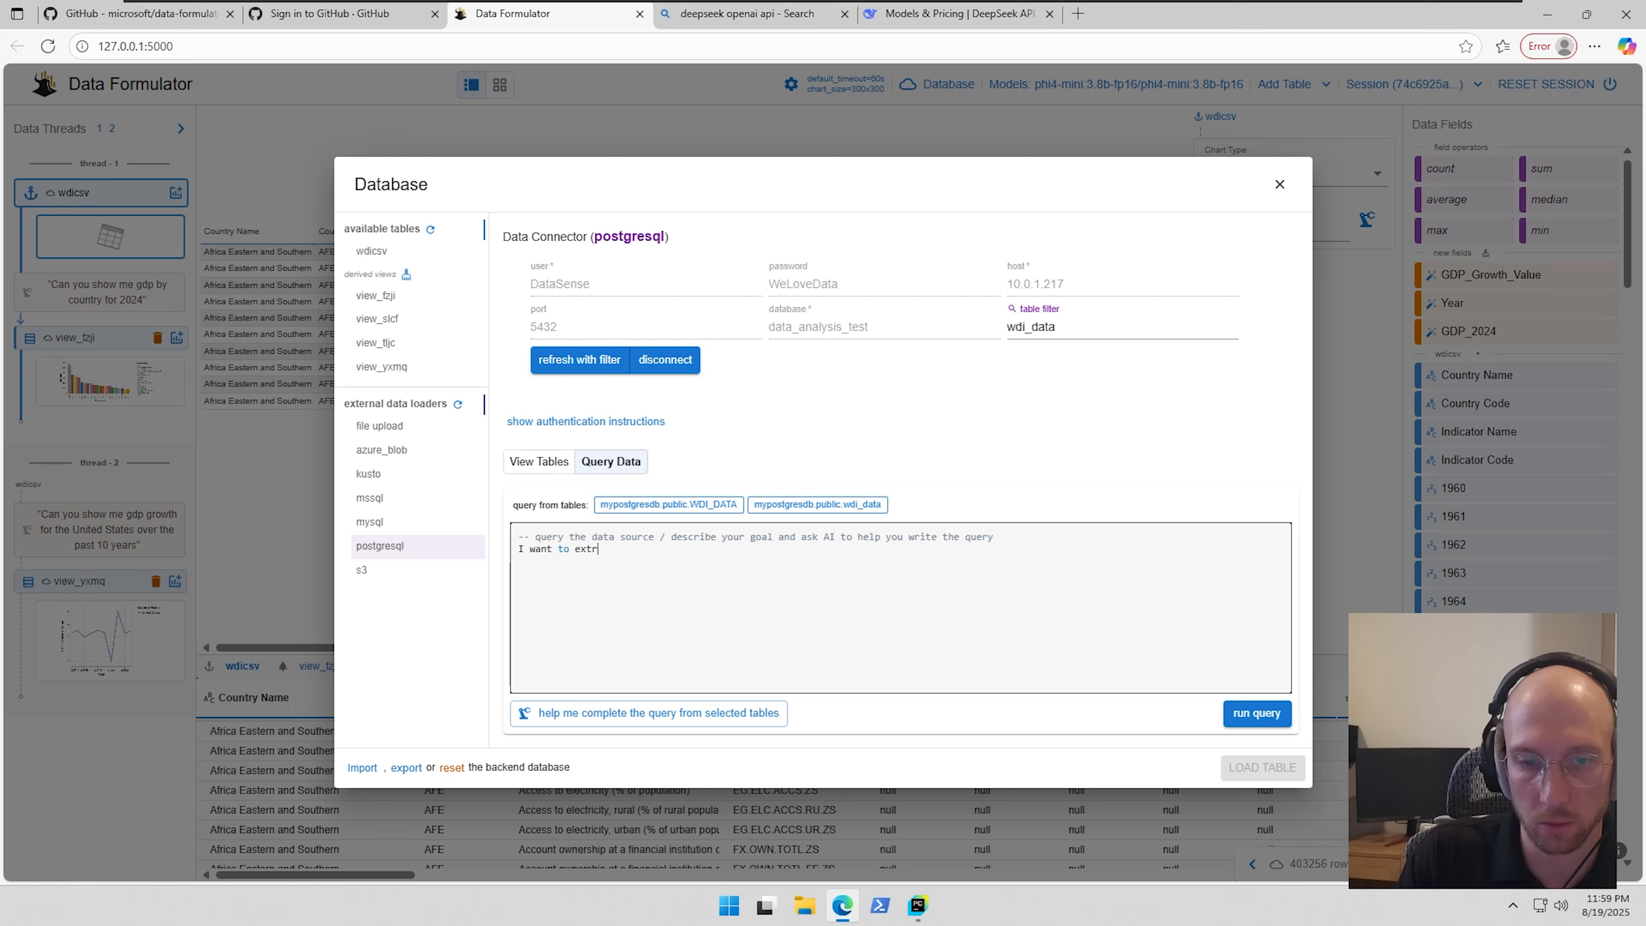
pyautogui.write('act the gdp')
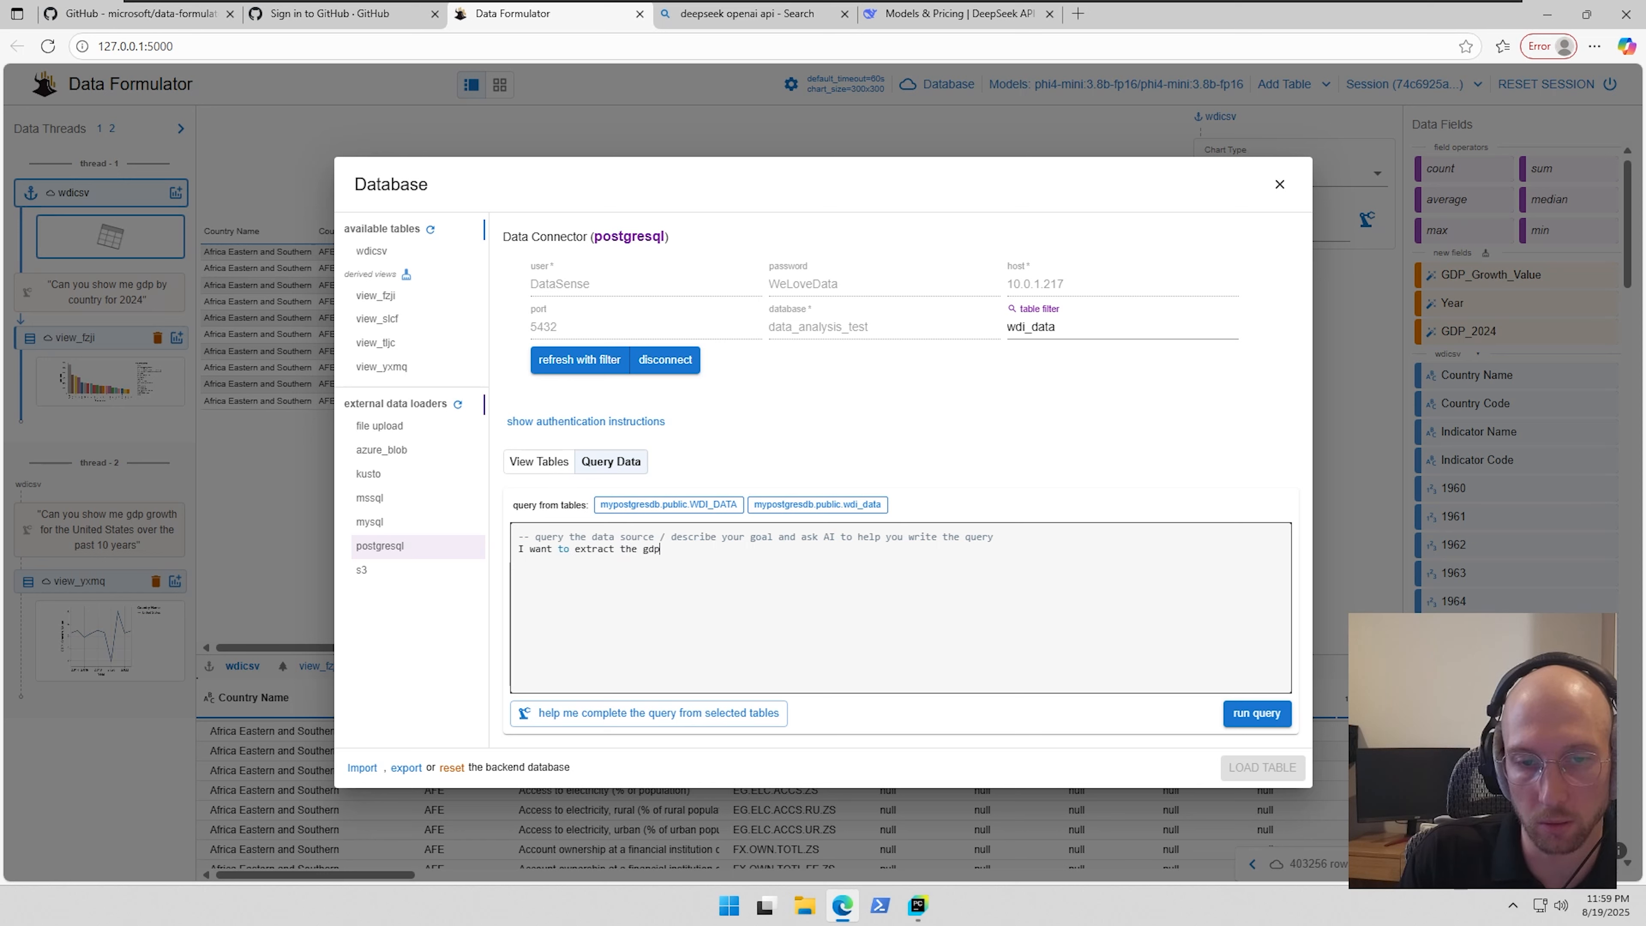
pyautogui.write(' per ca')
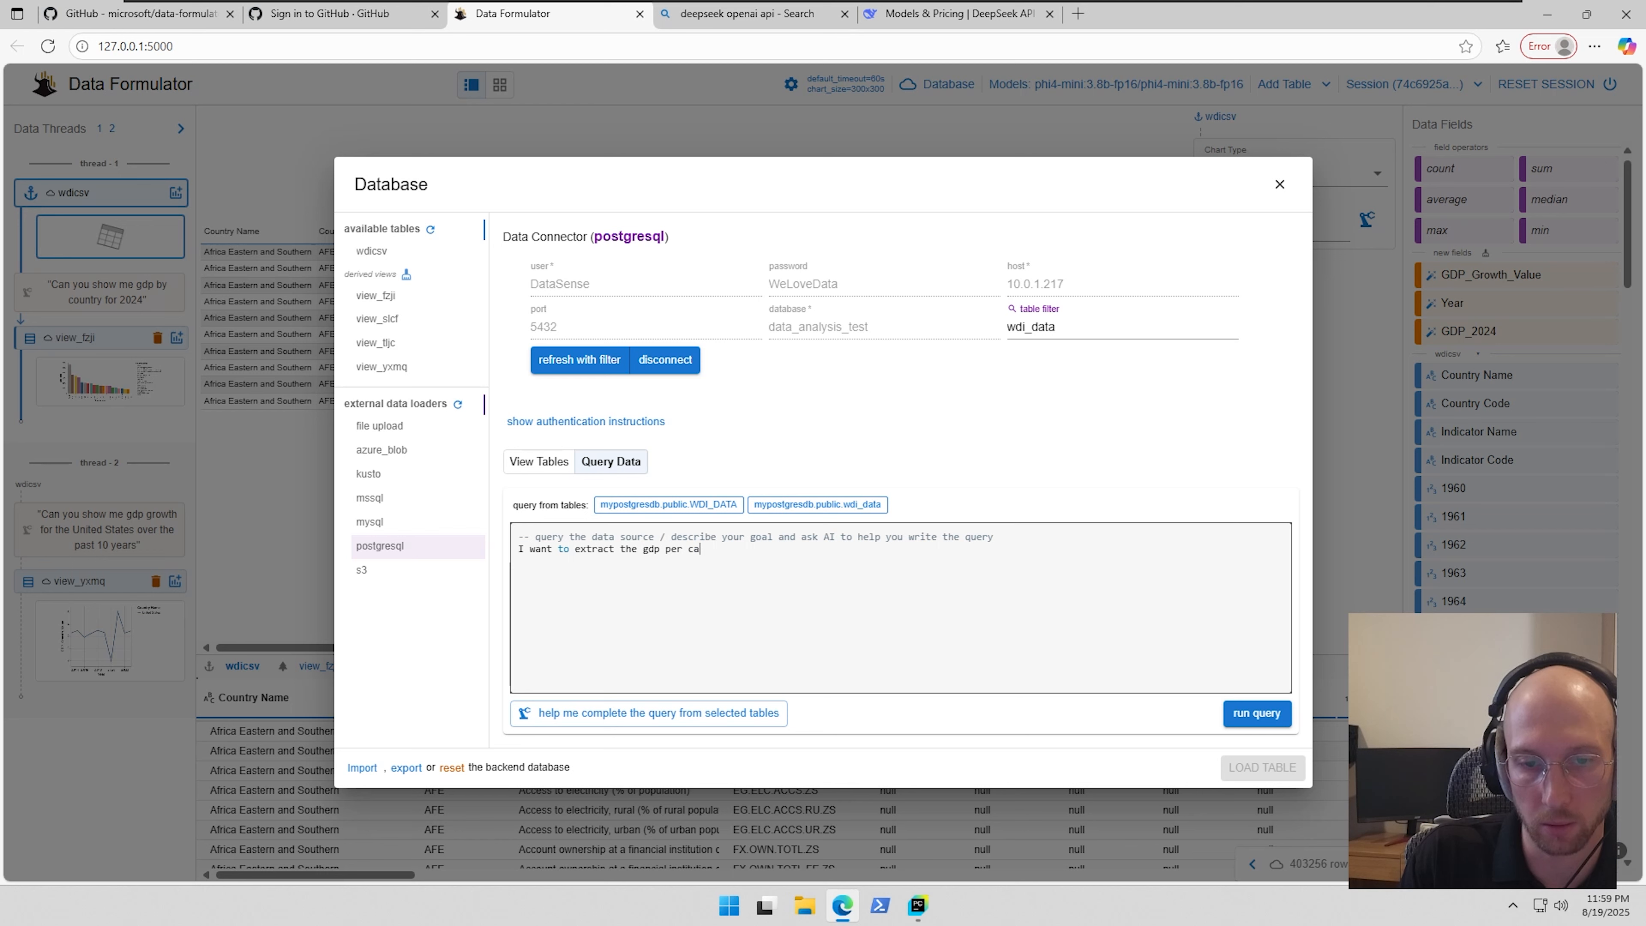
pyautogui.write('pita datat from this table')
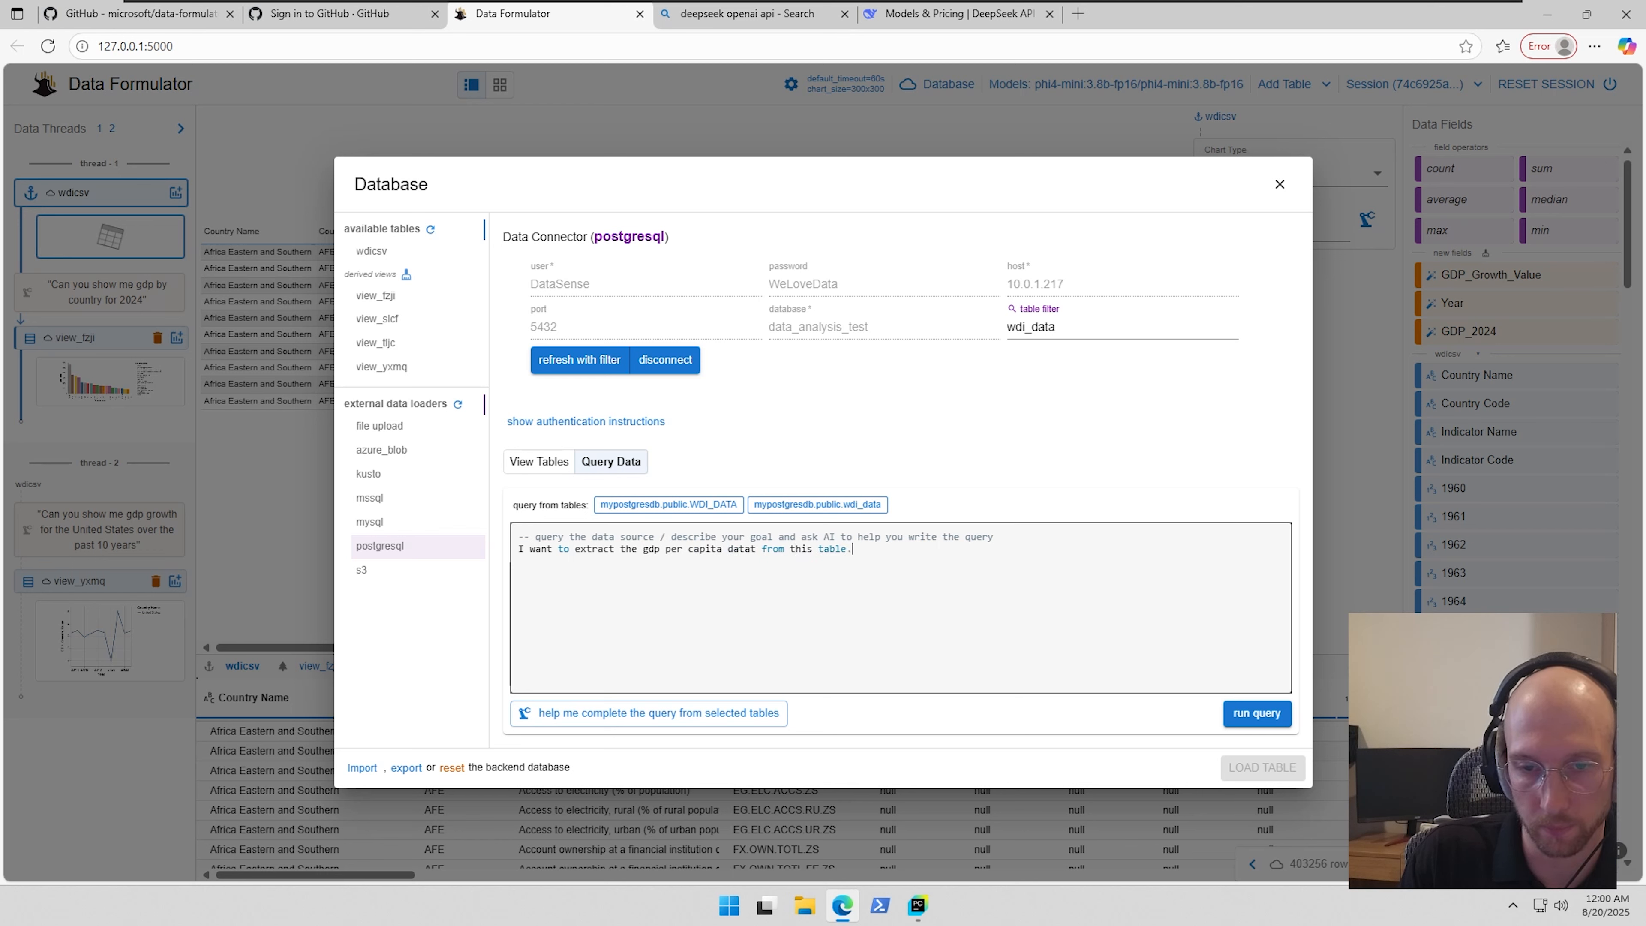
pyautogui.write('.Y')
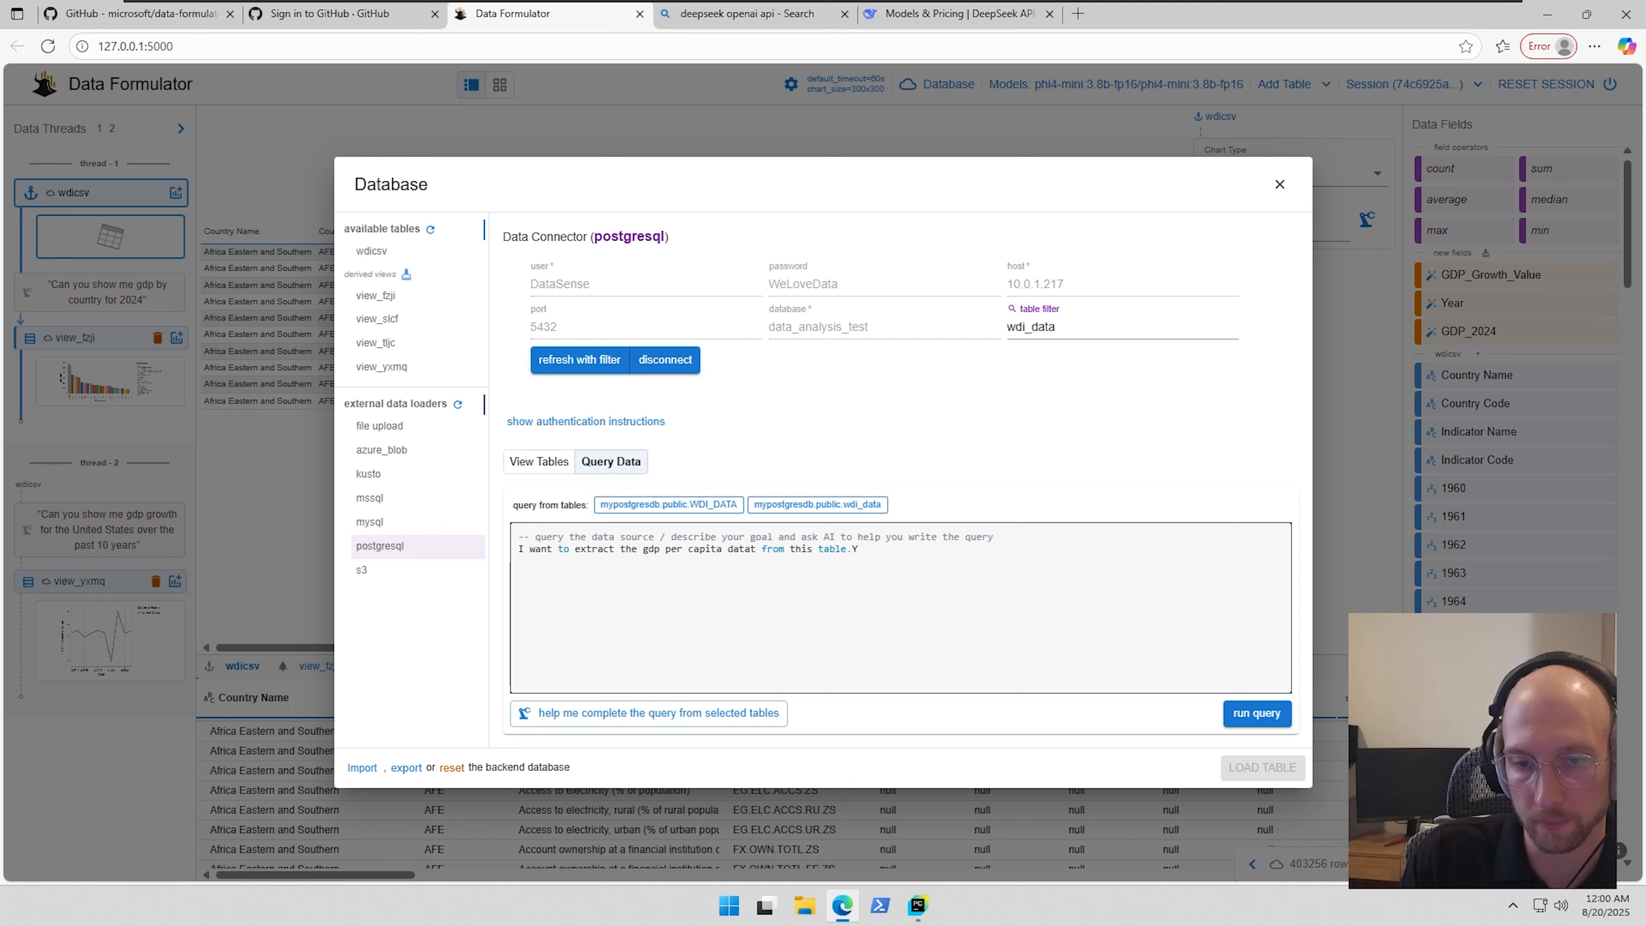
pyautogui.write('ou ou should ')
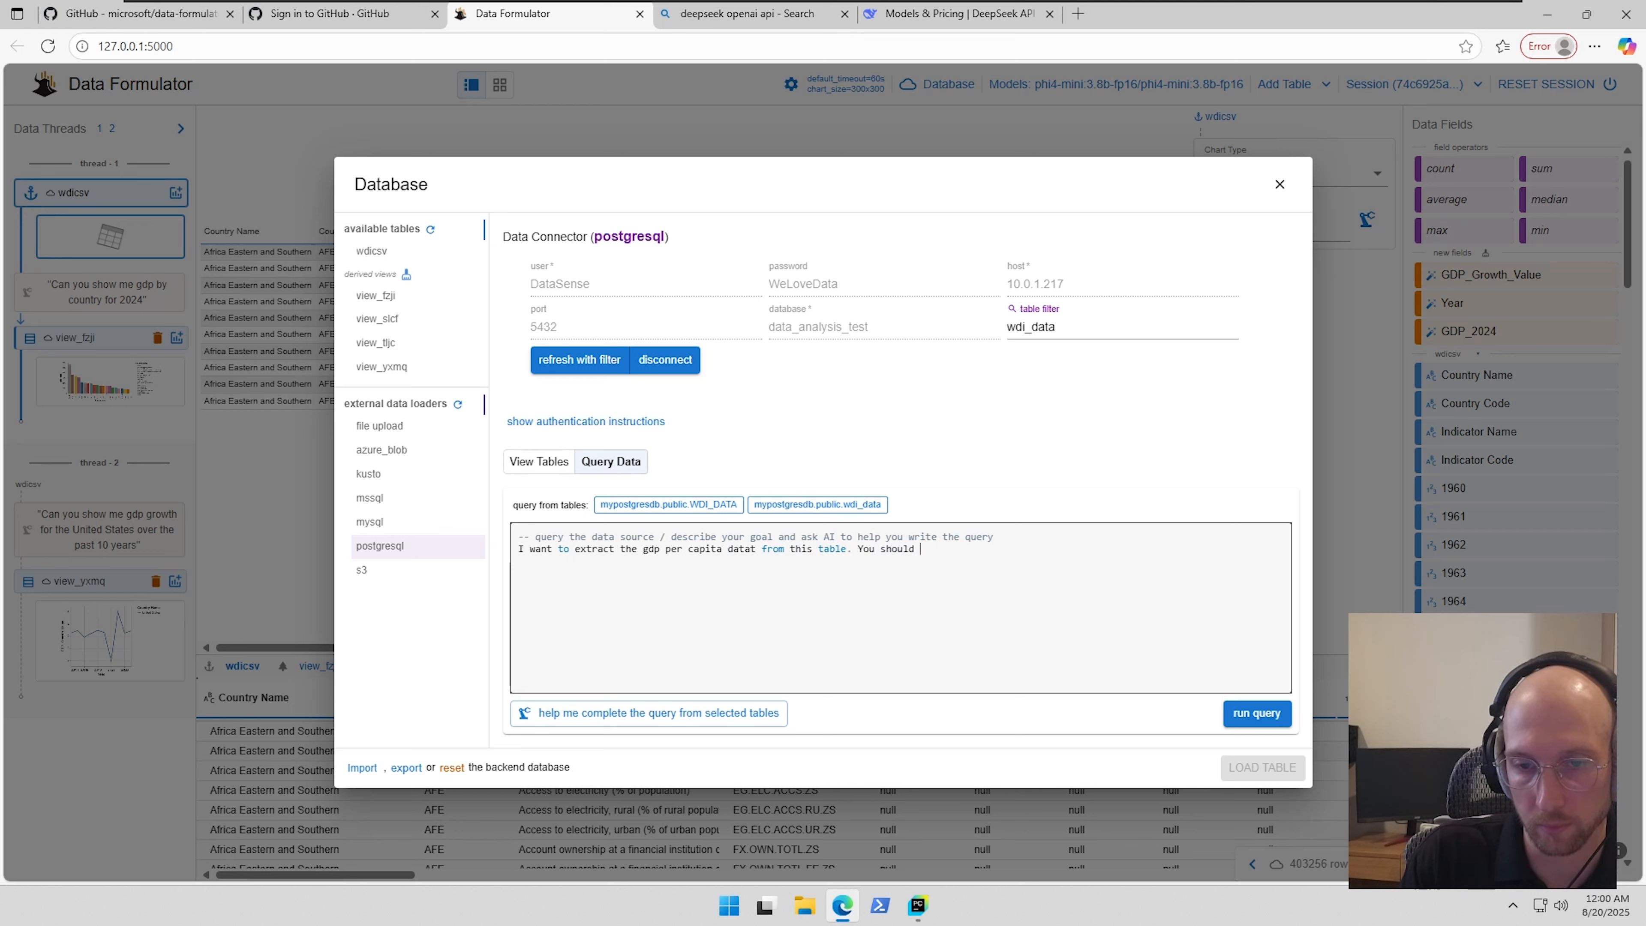
pyautogui.write('filter the indicator name looing for')
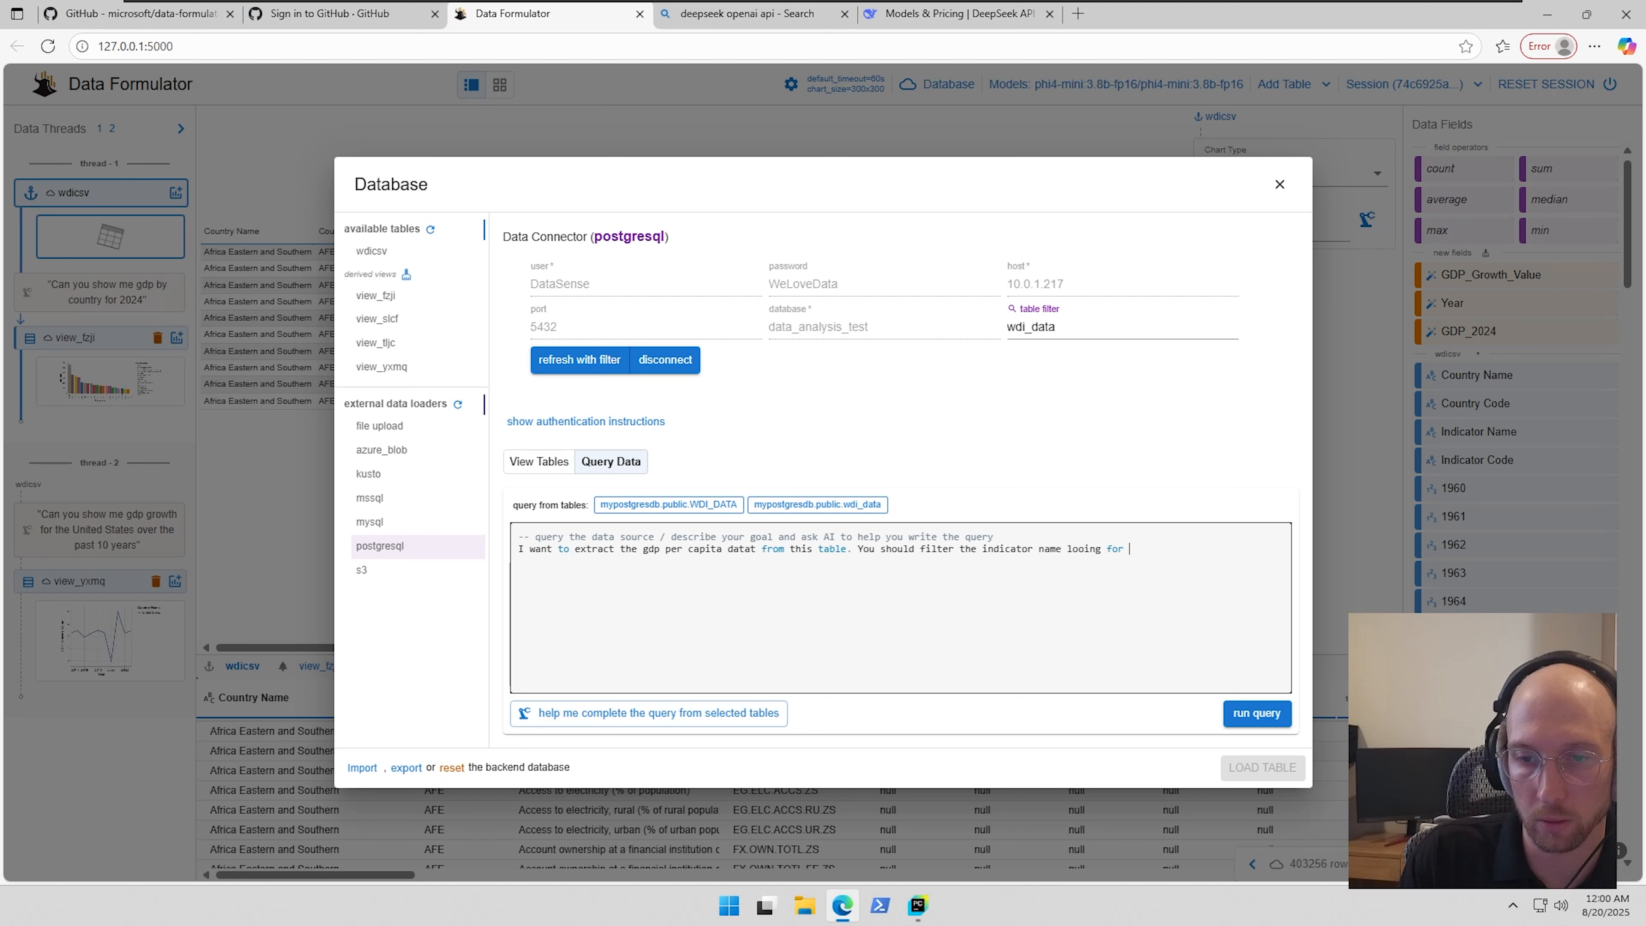
pyautogui.press('BackSpace')
pyautogui.press('BackSpace')
pyautogui.press('BackSpace')
pyautogui.press('BackSpace')
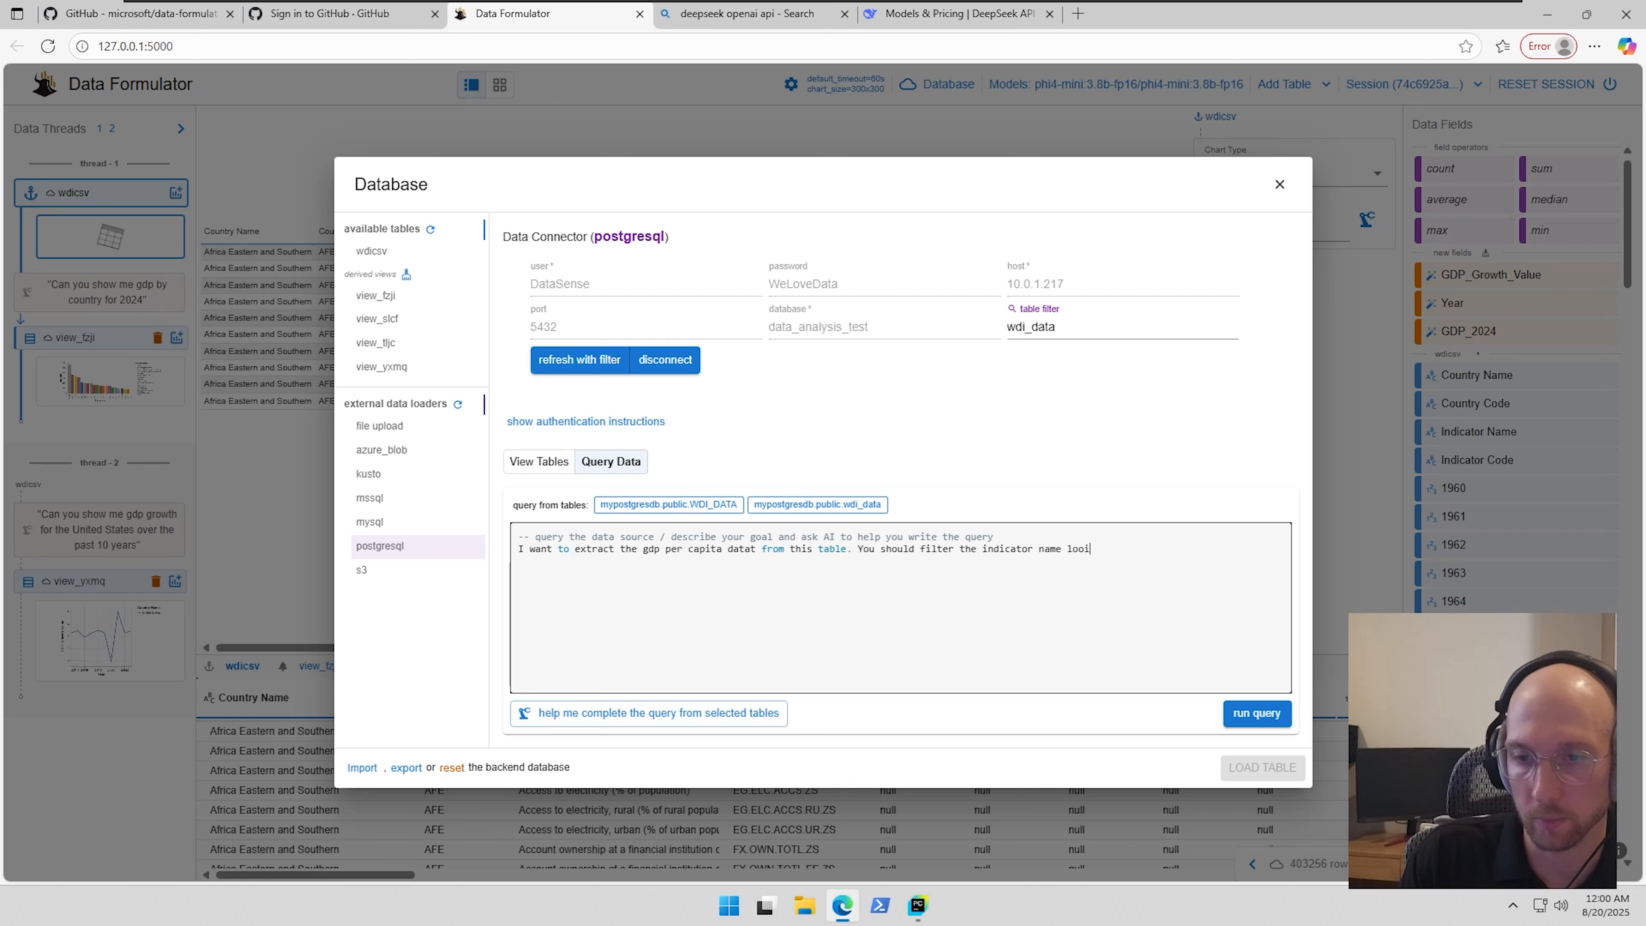
pyautogui.write('ing for GDP per capita.')
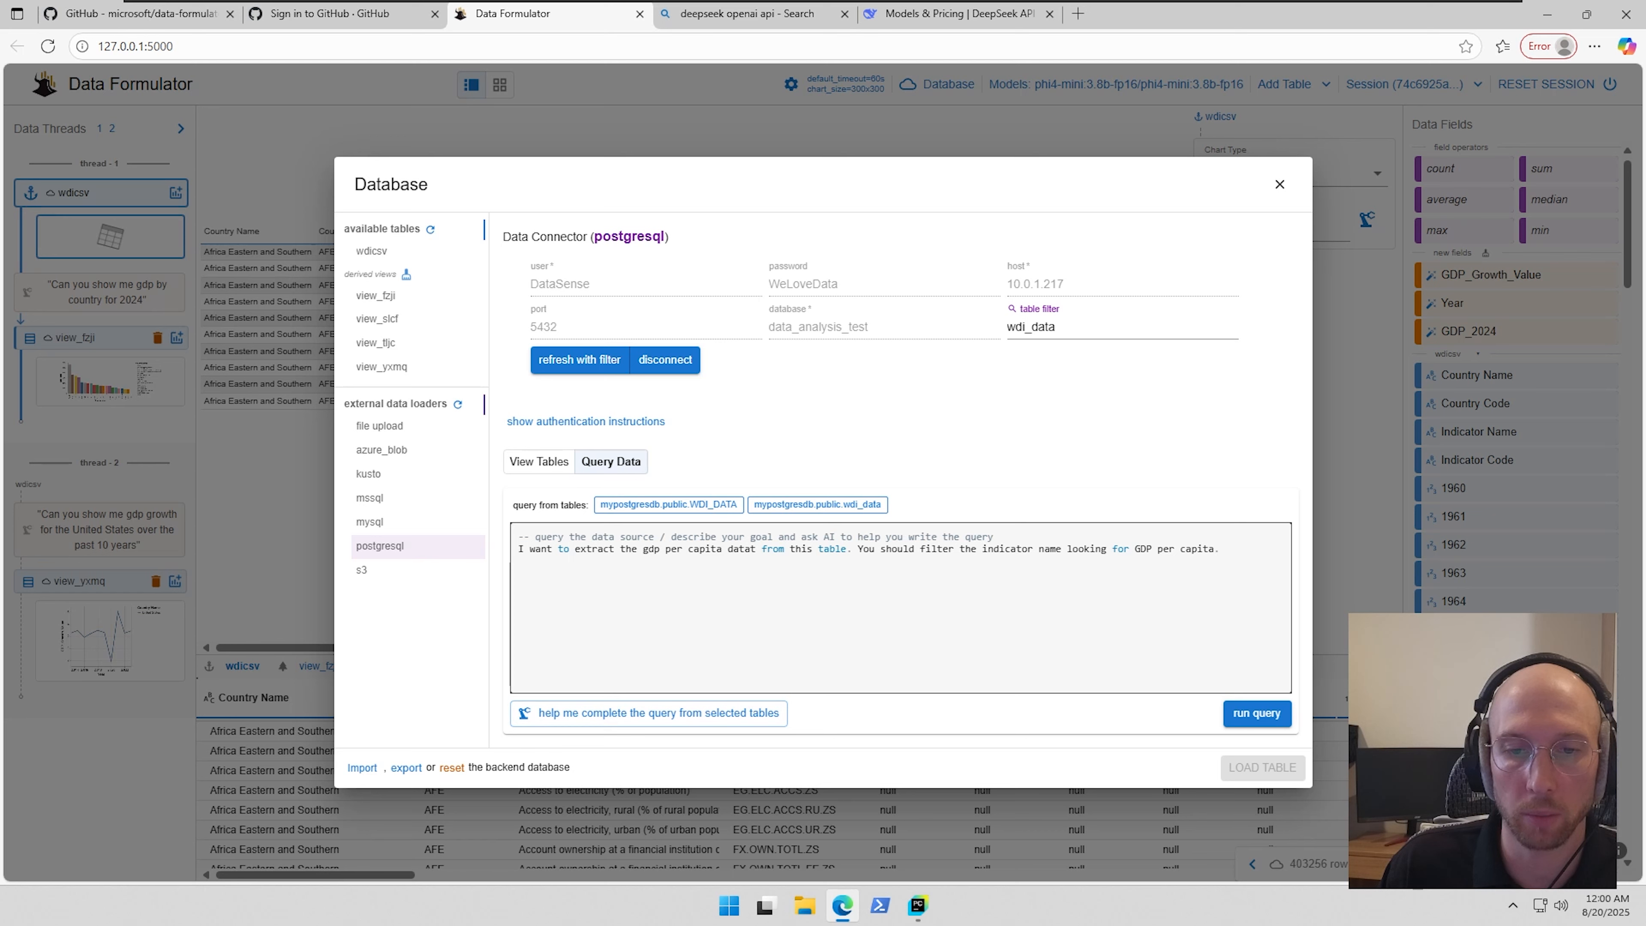
# - Run the plain-language request as a query and have the AI fix the error to produce SQL
pyautogui.click(1256, 713)
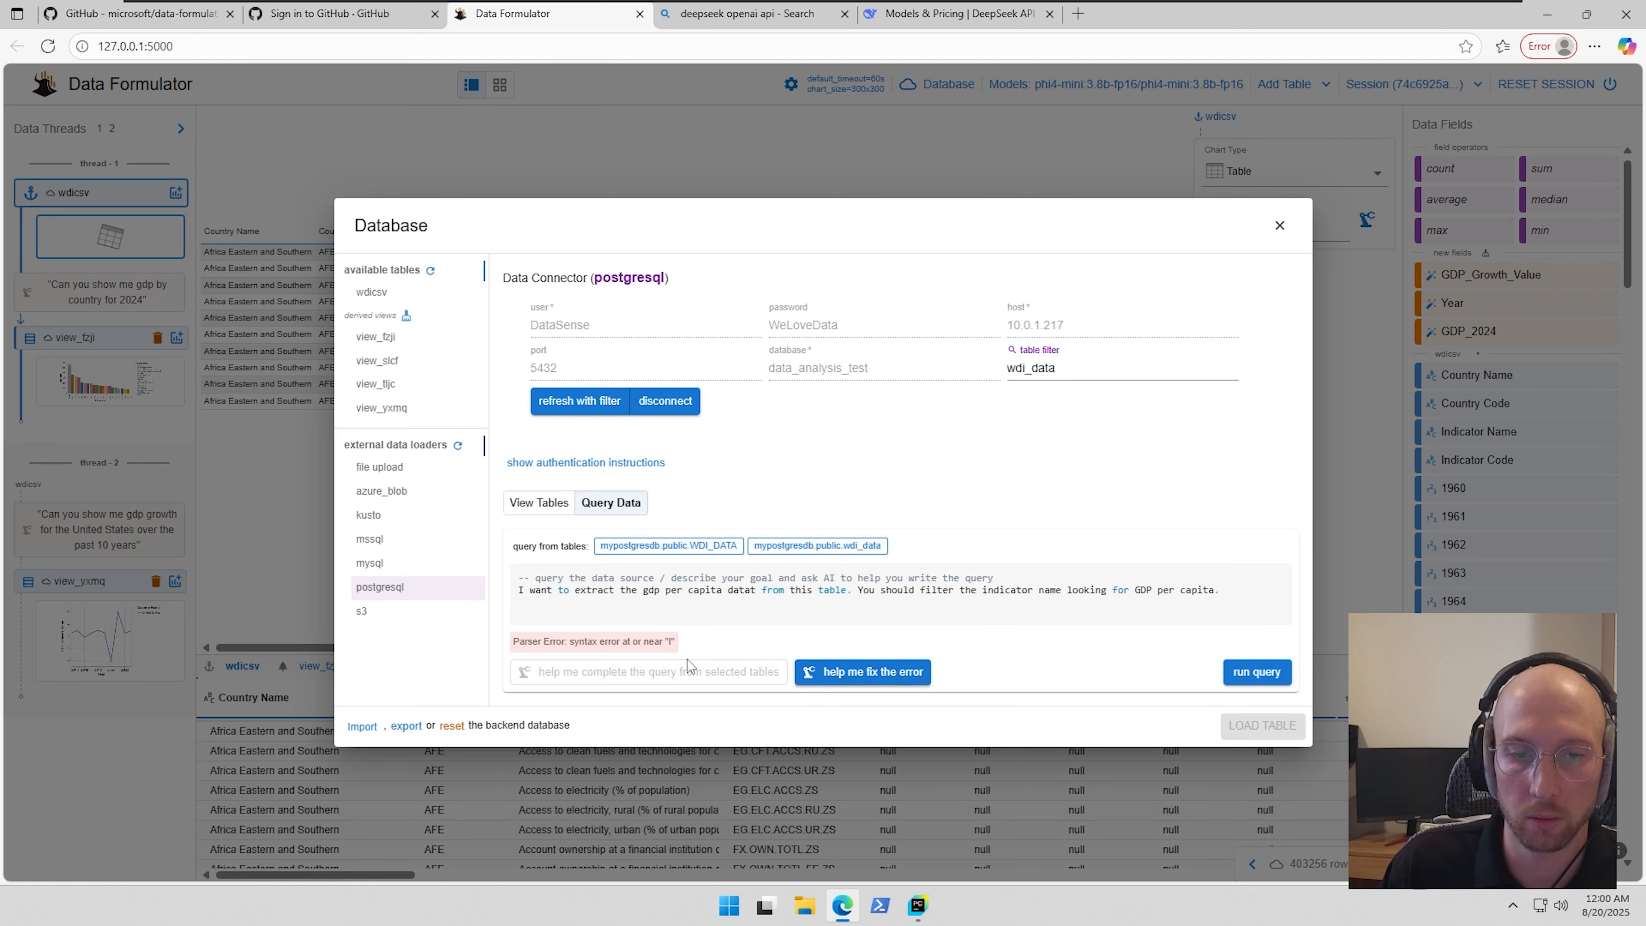
pyautogui.click(819, 672)
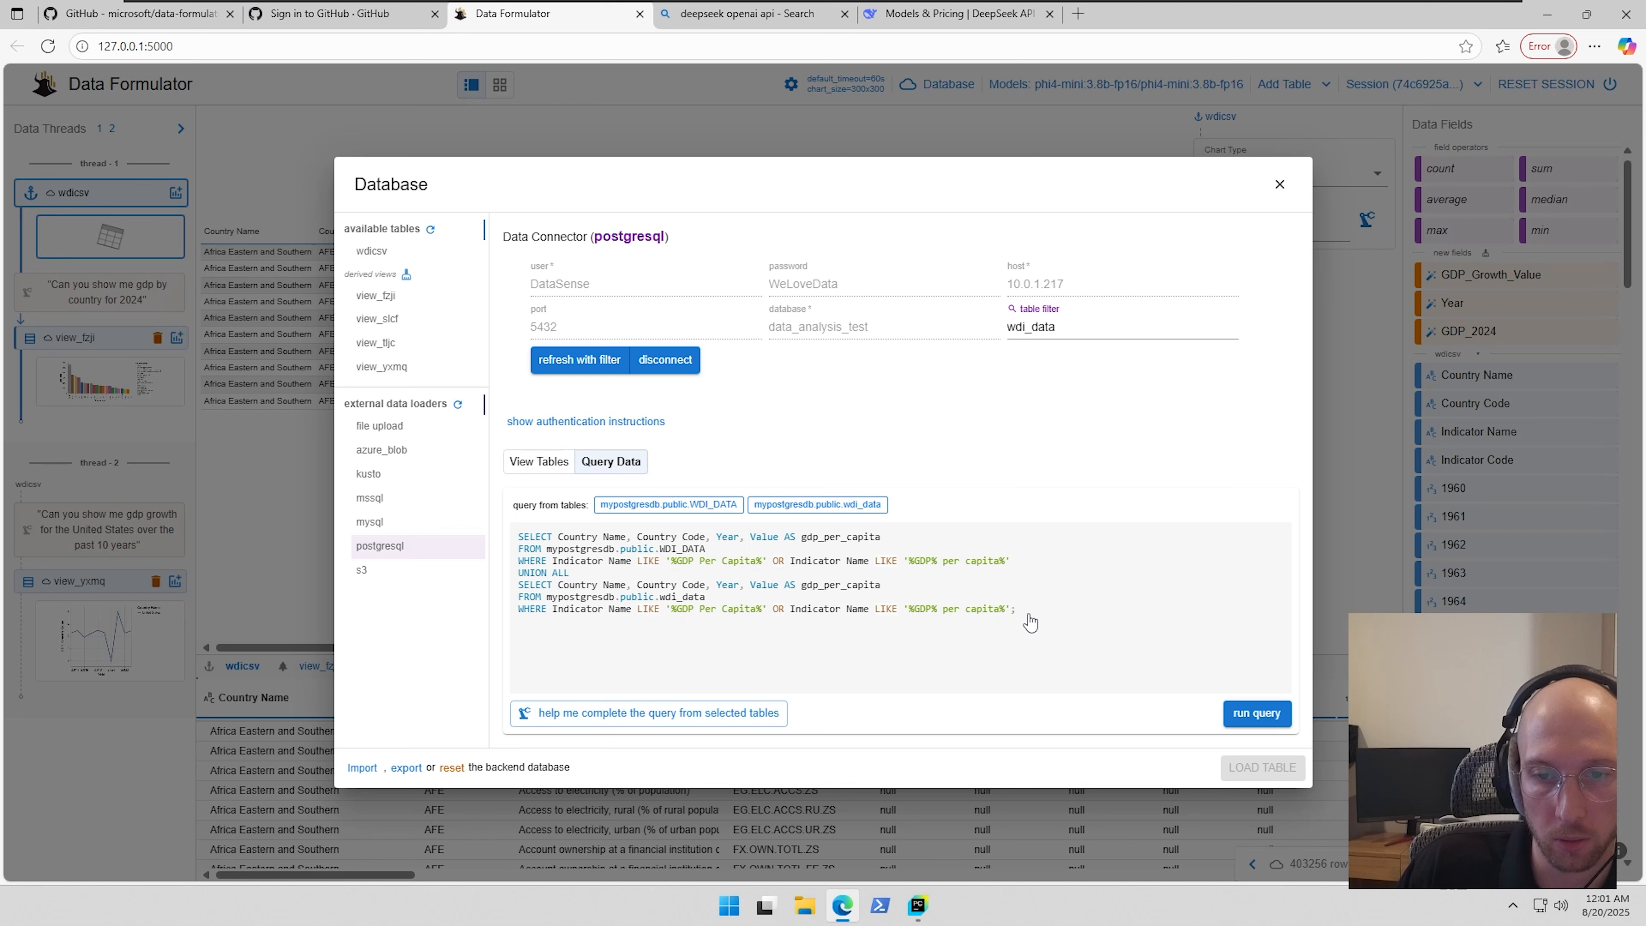
# - Delete the UNION ALL block that selects from mypostgresdb.public.wdi_data and run the remaining WDI_DATA query
pyautogui.moveTo(1016, 609); pyautogui.dragTo(459, 579)
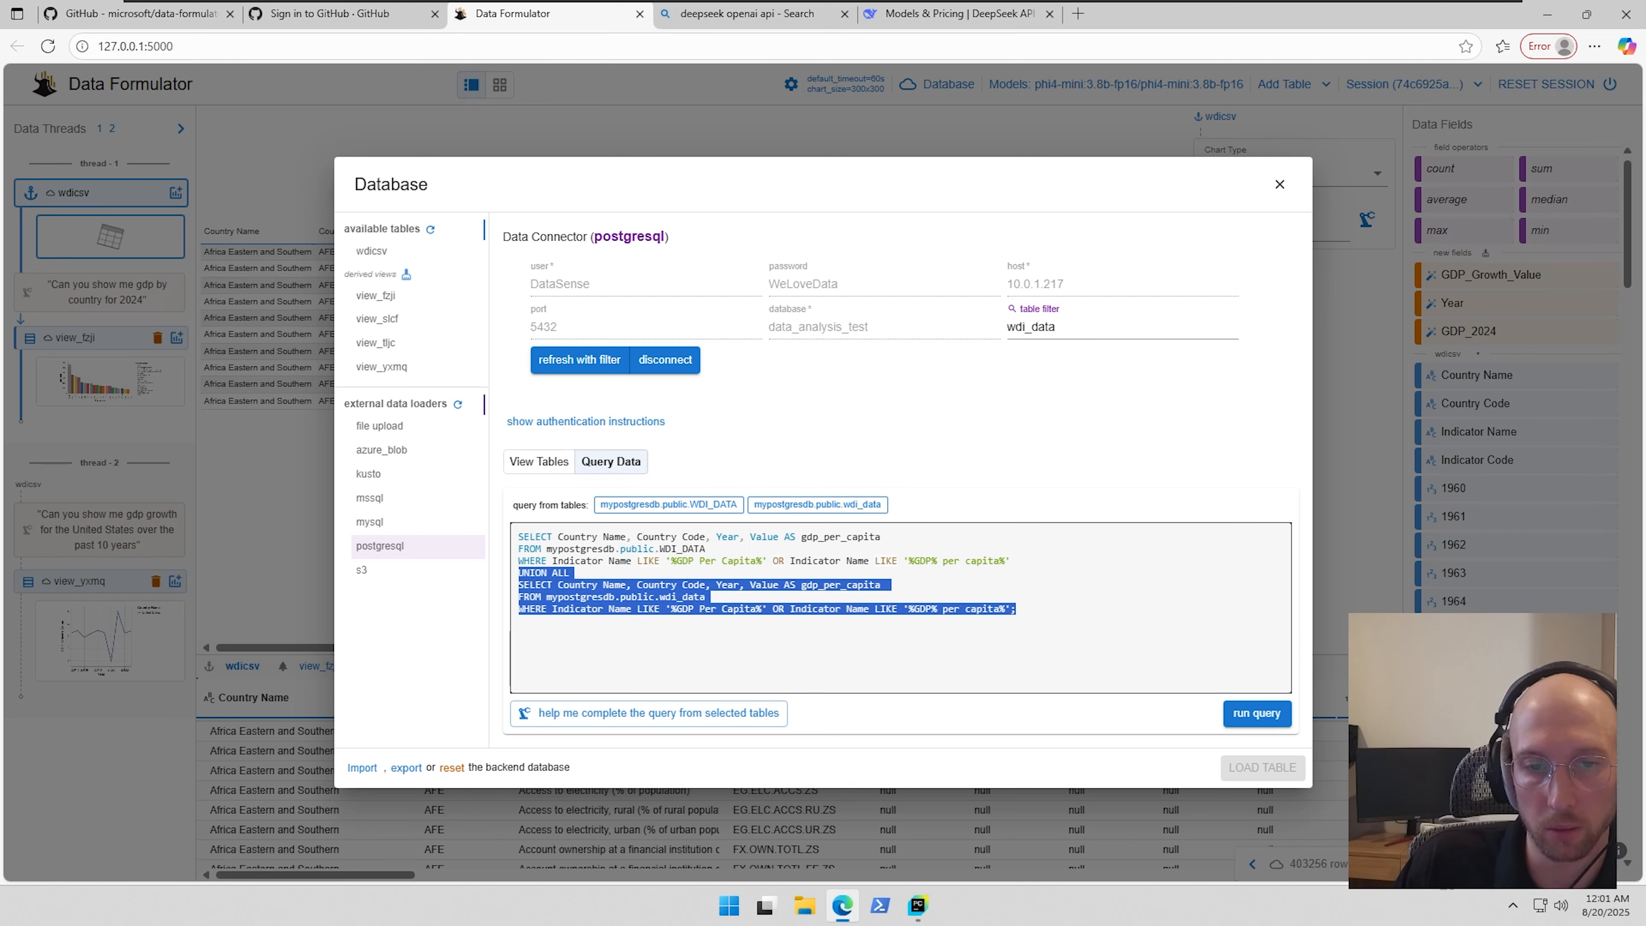
pyautogui.press('BackSpace')
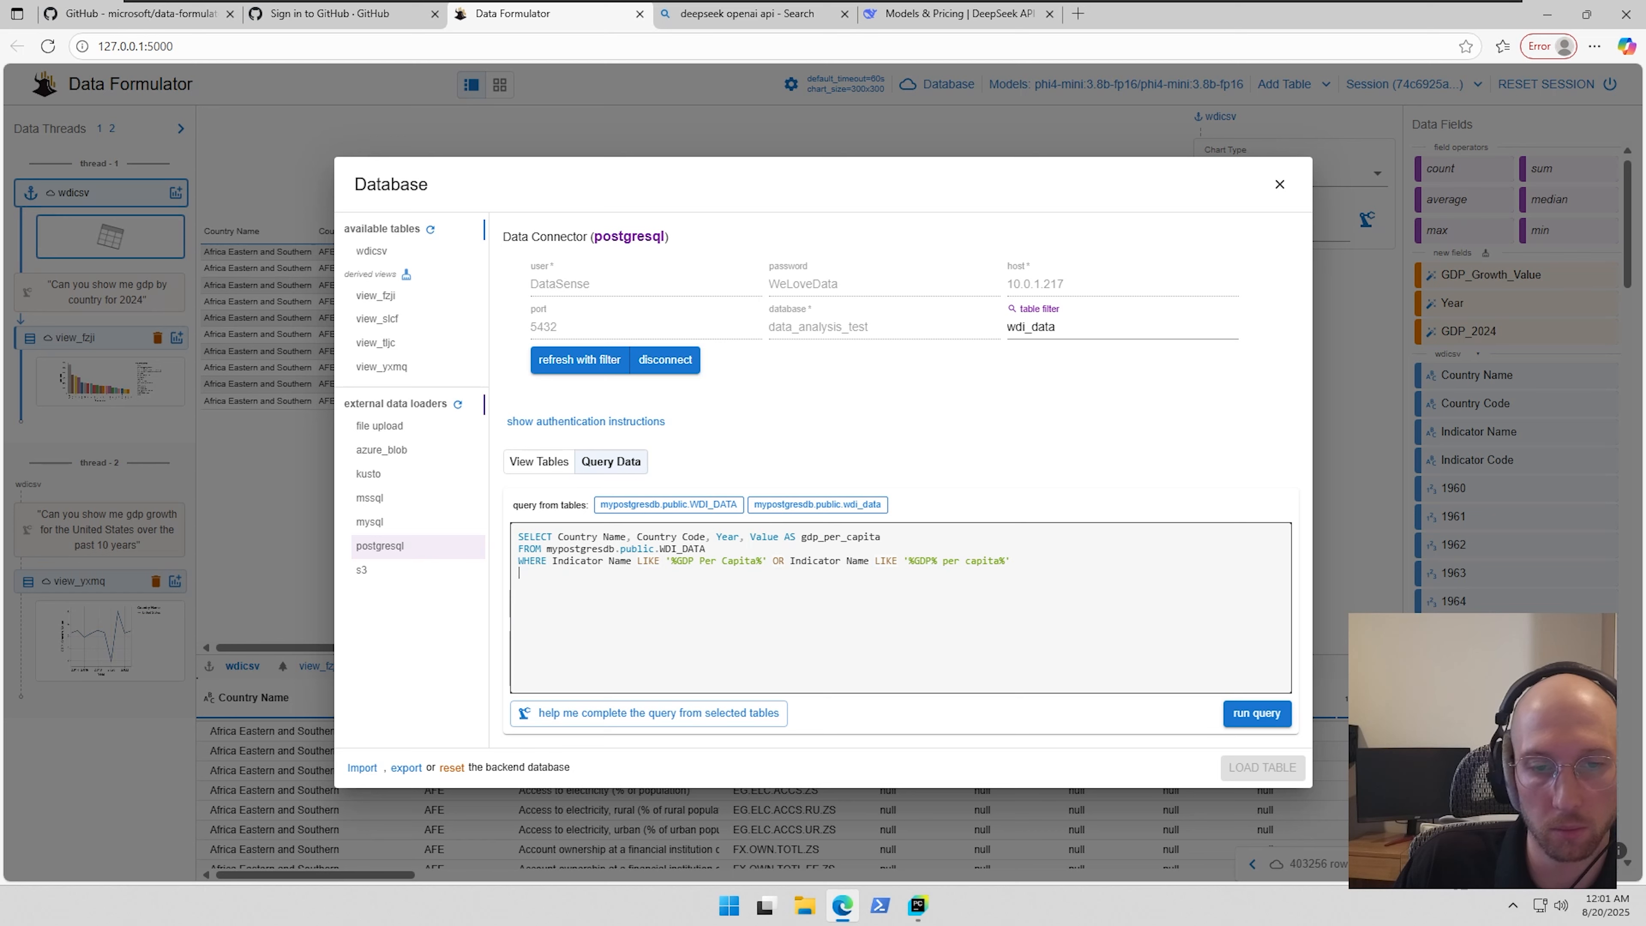
pyautogui.click(1247, 712)
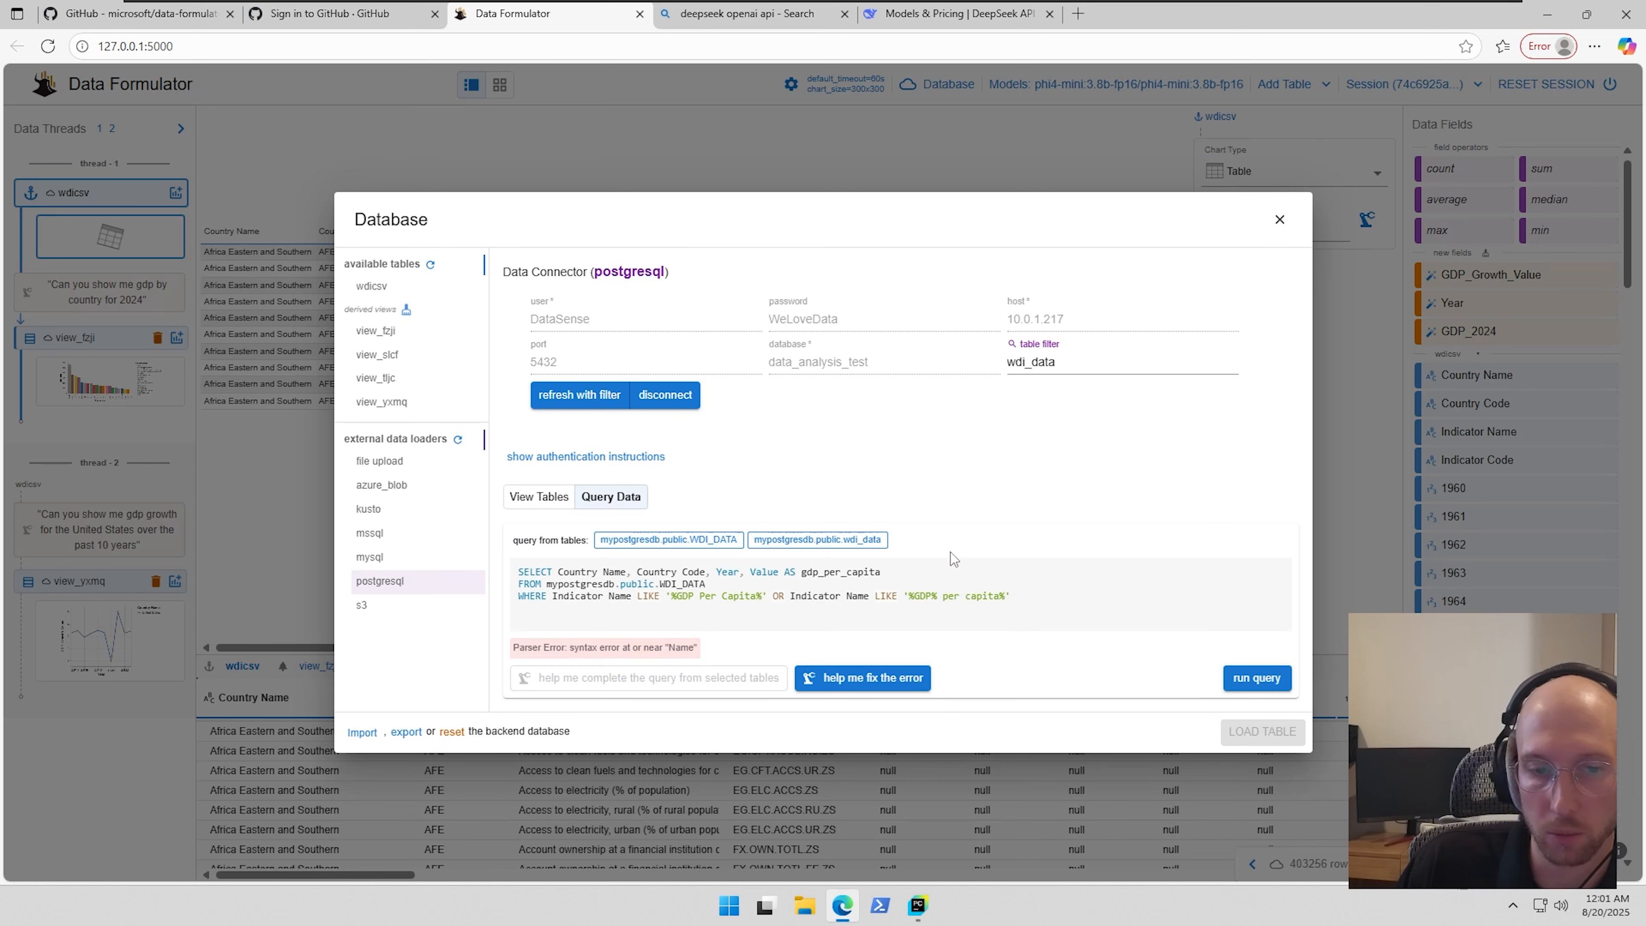
# - Enclose the Country Name and Country Code columns in double quotes in the query's SELECT clause
pyautogui.click(727, 596)
pyautogui.doubleClick(621, 596)
pyautogui.click(603, 596)
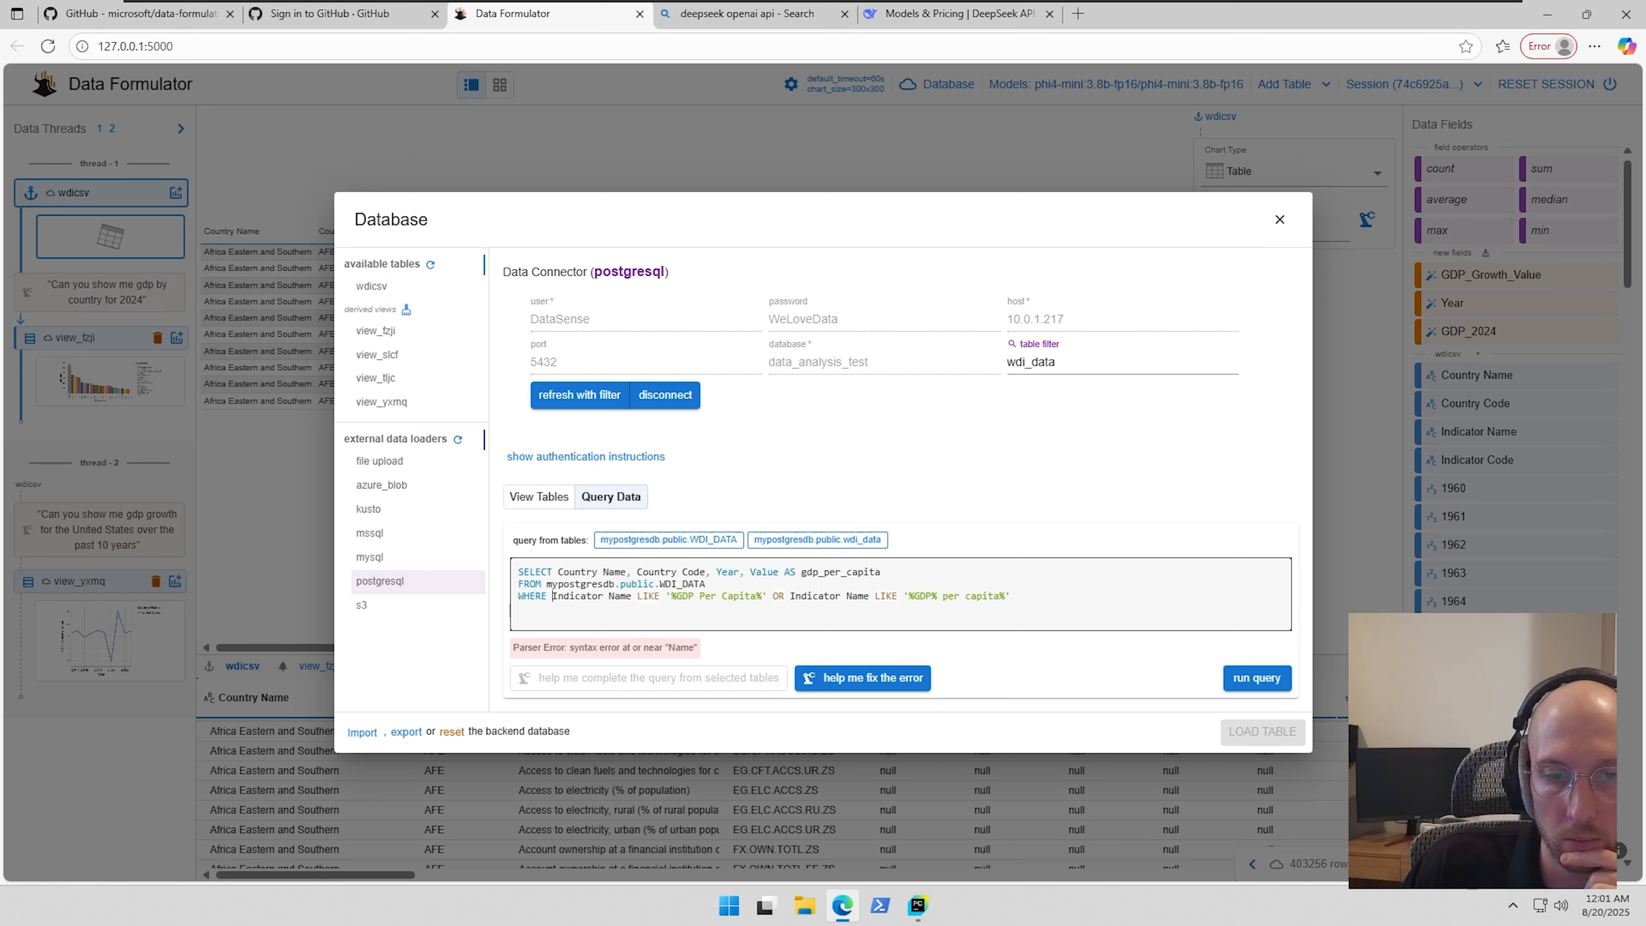
pyautogui.click(558, 572)
pyautogui.write('"')
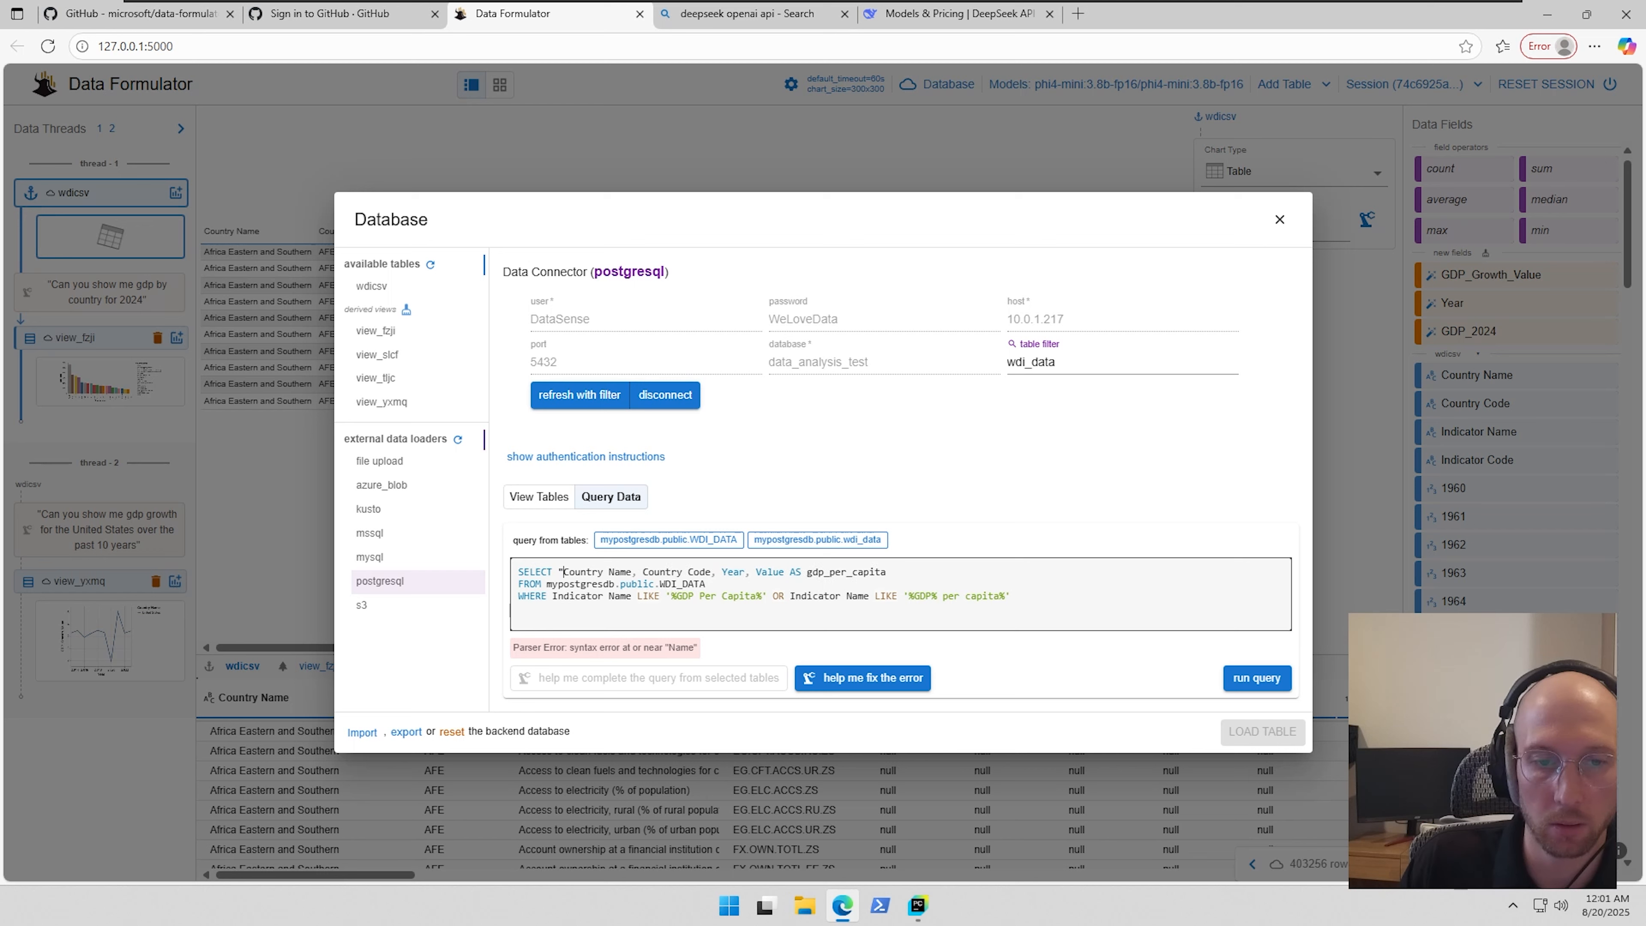
pyautogui.press('Right')
pyautogui.press('Right')
pyautogui.press('Right')
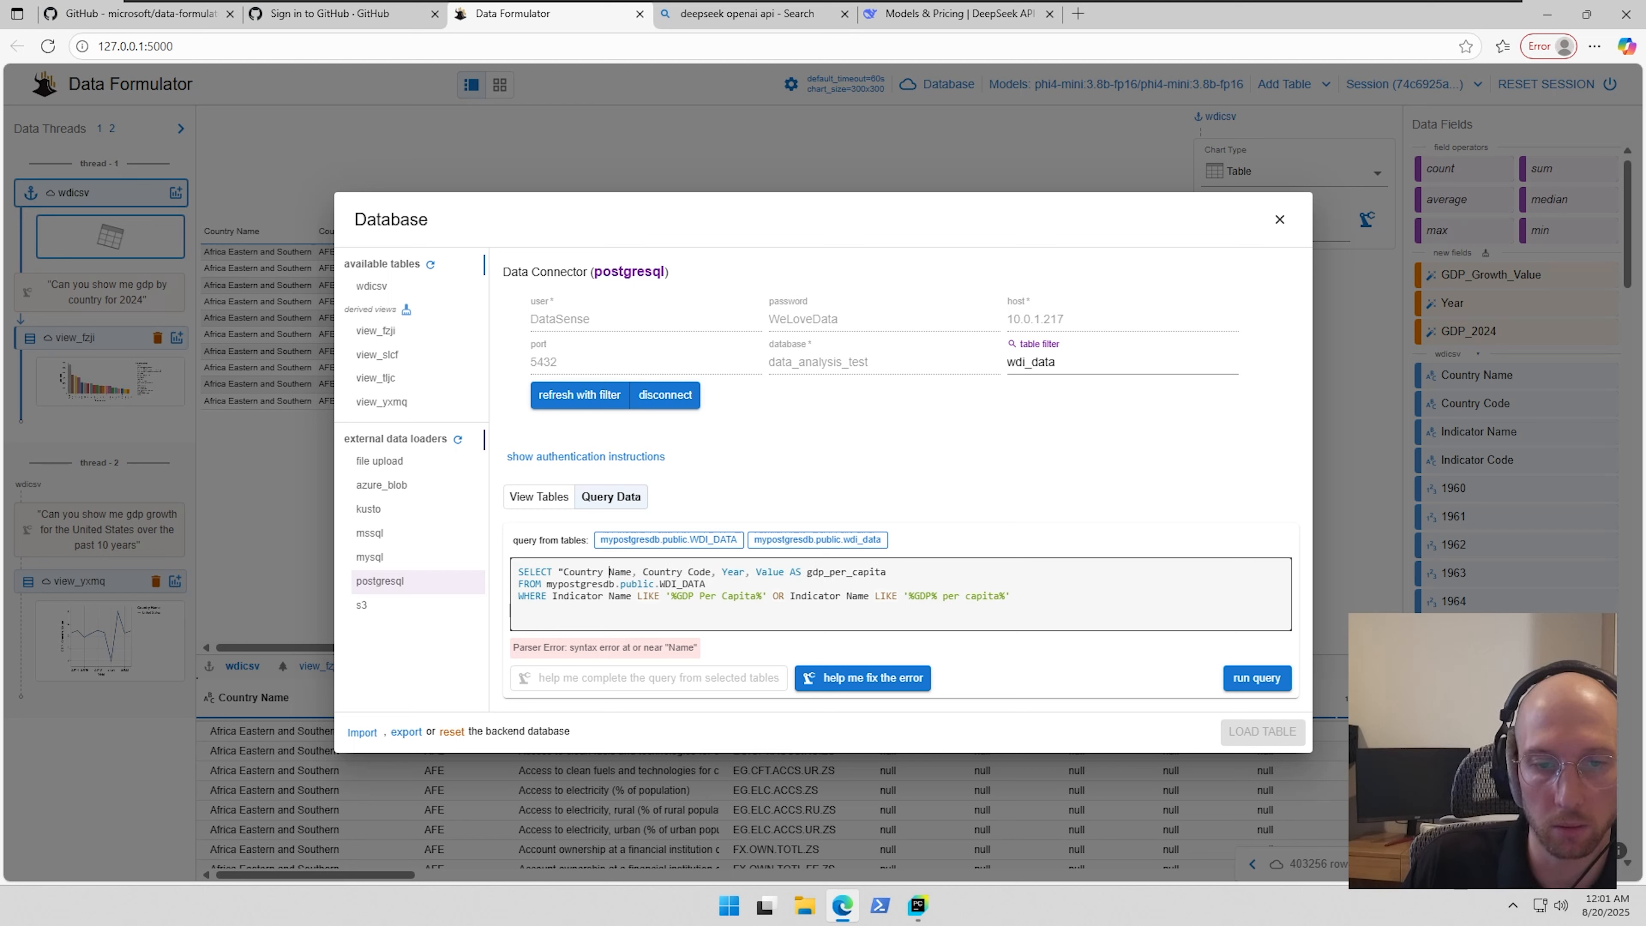
pyautogui.press('Right')
pyautogui.press('Right')
pyautogui.press('Right')
pyautogui.press('Right')
pyautogui.write('"')
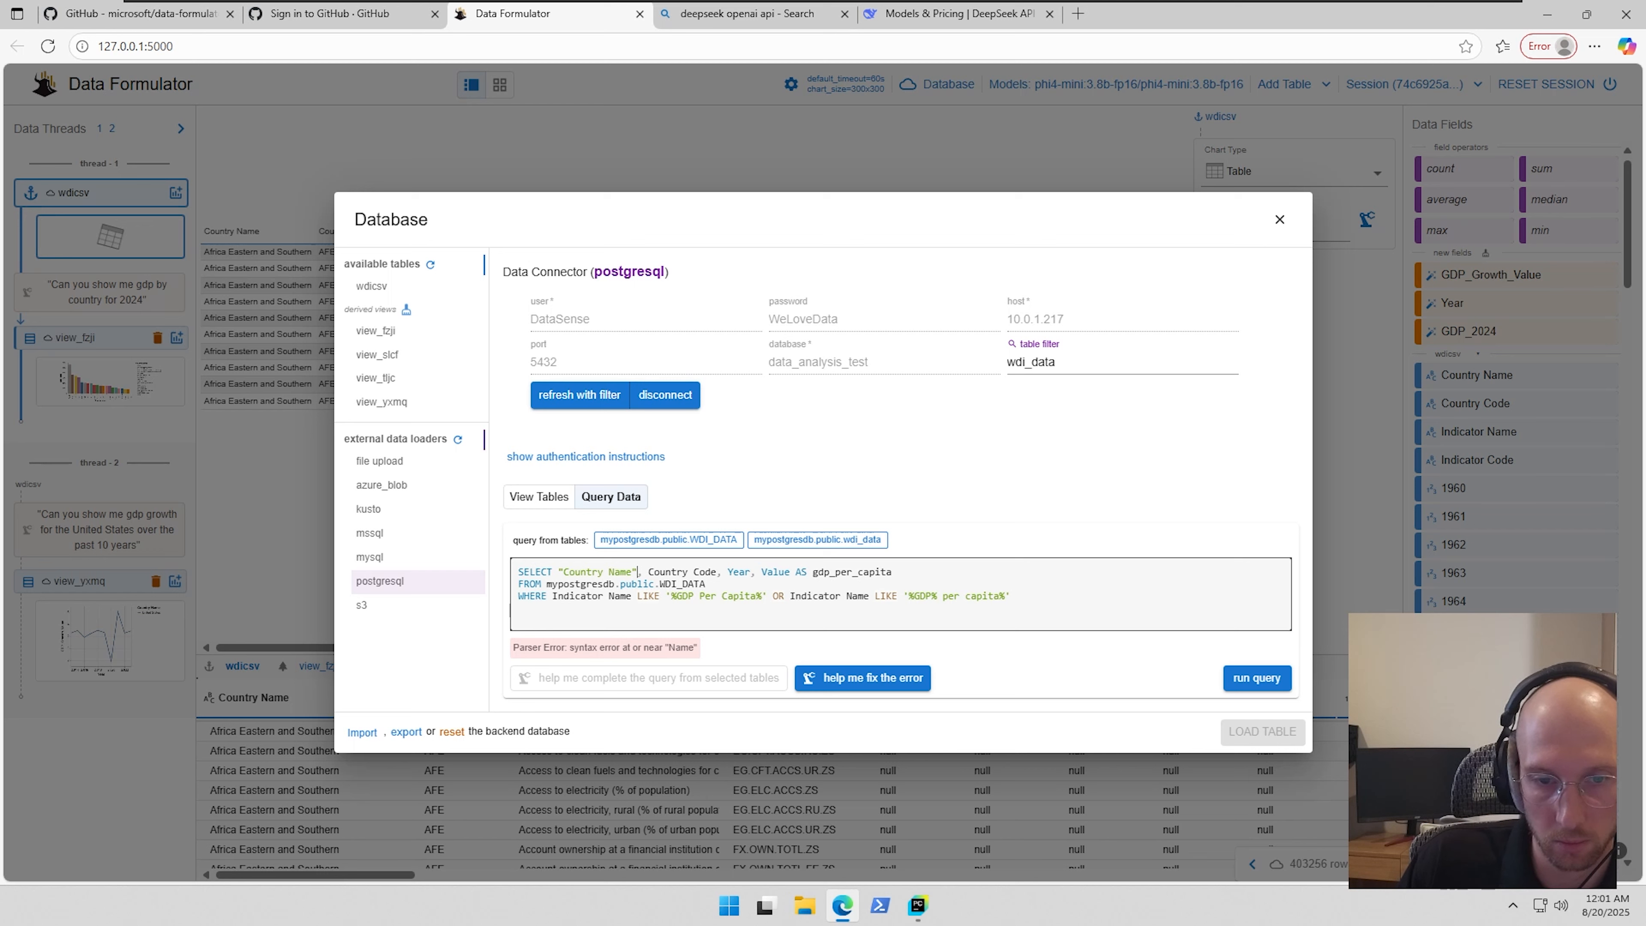
pyautogui.press('Right')
pyautogui.press('Right')
pyautogui.write('"')
pyautogui.press('Right')
pyautogui.press('Right')
pyautogui.press('Right')
pyautogui.press('Right')
pyautogui.press('Right')
pyautogui.press('Right')
pyautogui.press('Right')
pyautogui.press('Right')
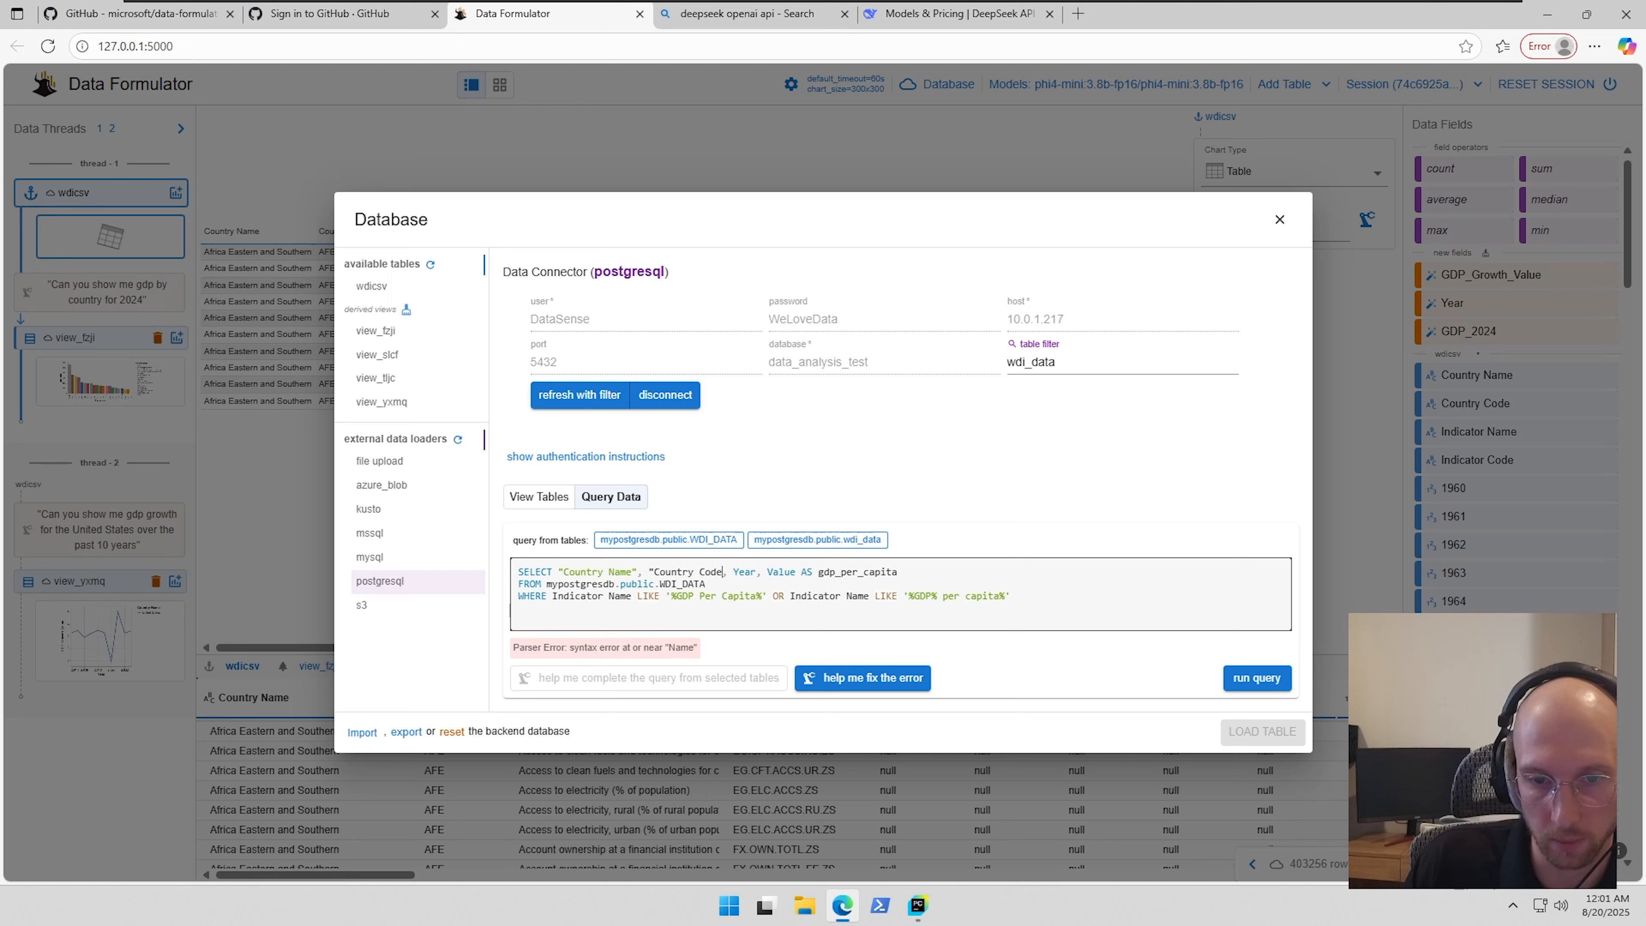
pyautogui.press('Right')
pyautogui.press('Right')
pyautogui.press('Right')
pyautogui.press('Right')
pyautogui.write('"')
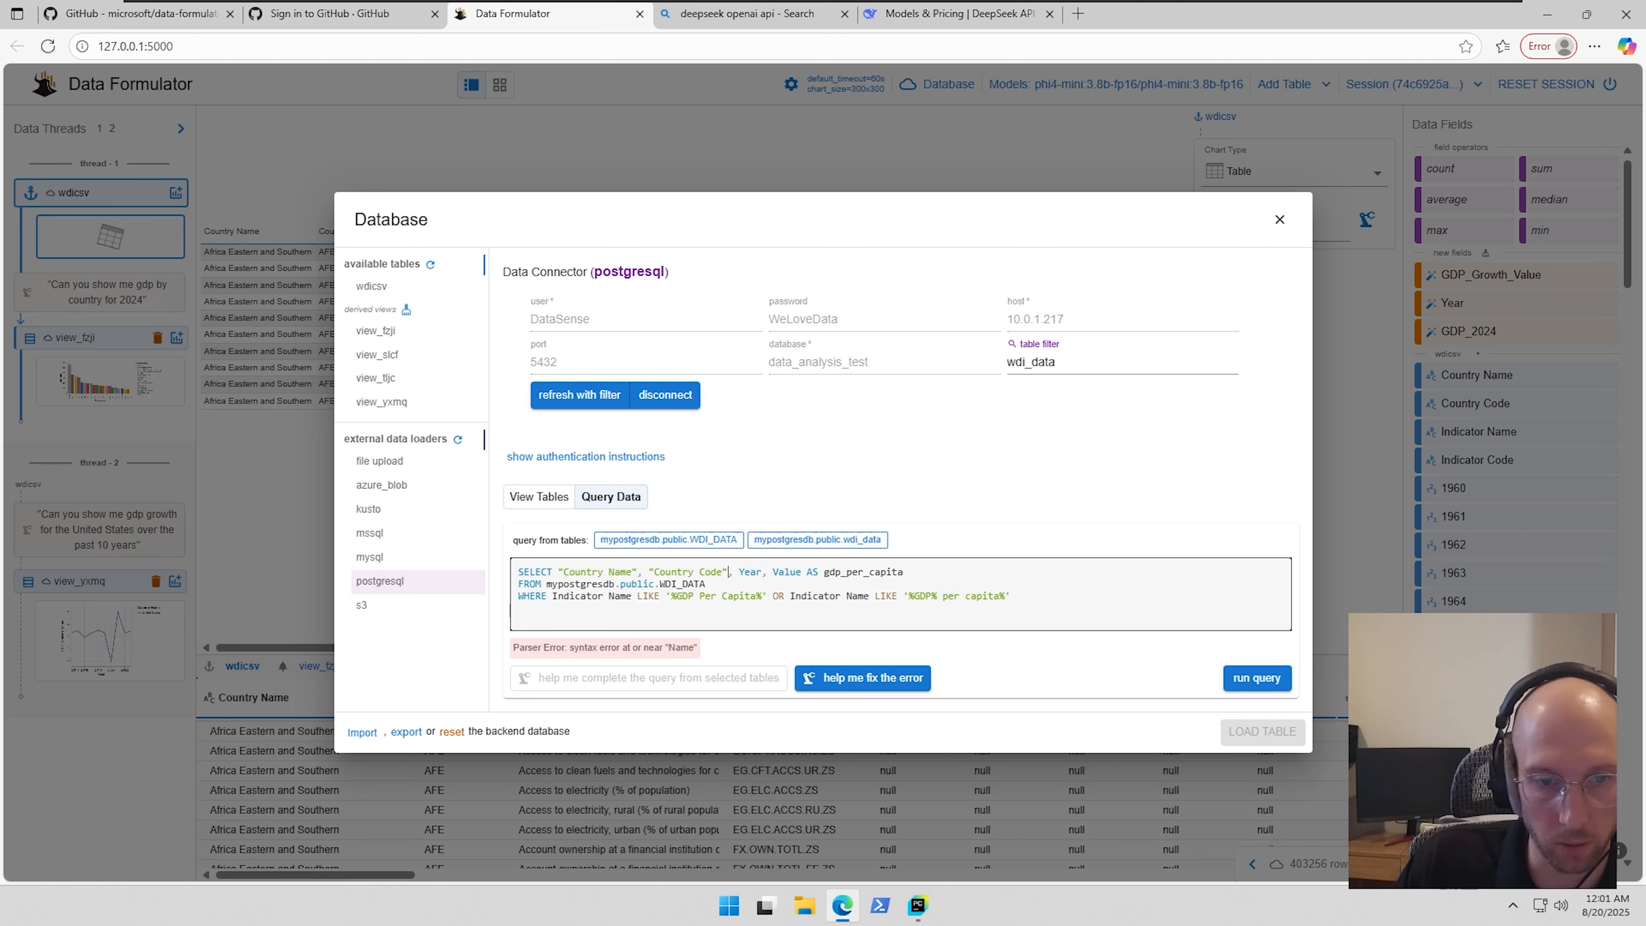
# - Enclose both Indicator Name references in double quotes in the WHERE clause and run the query
pyautogui.write('"')
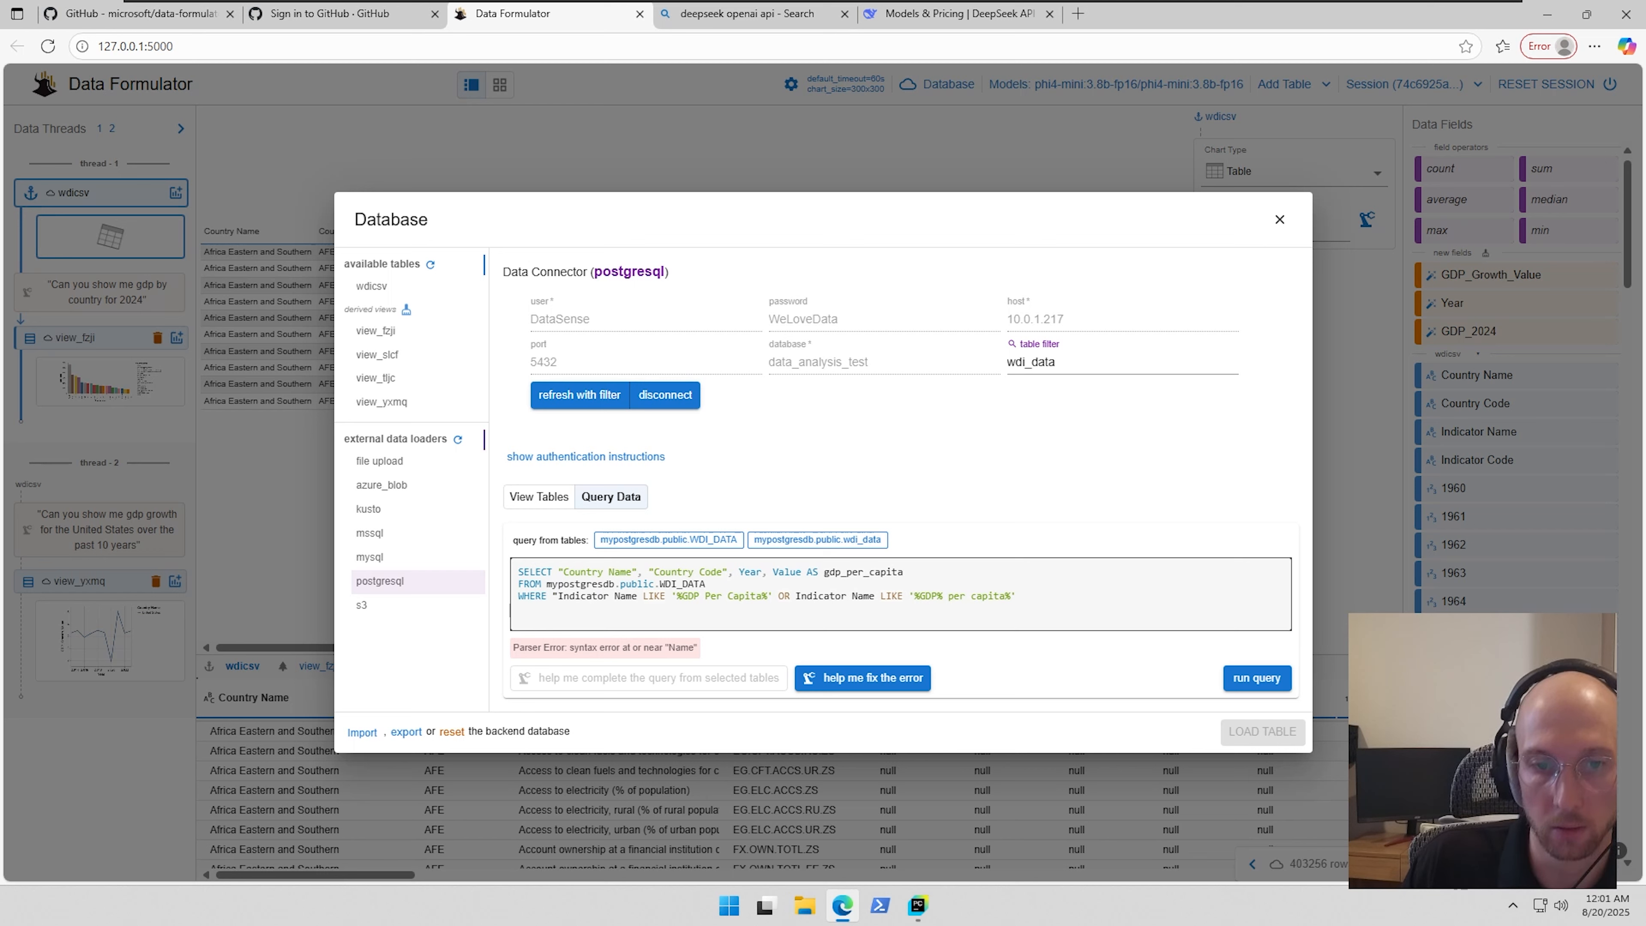
pyautogui.write('"')
pyautogui.click(801, 596)
pyautogui.write('"')
pyautogui.click(886, 597)
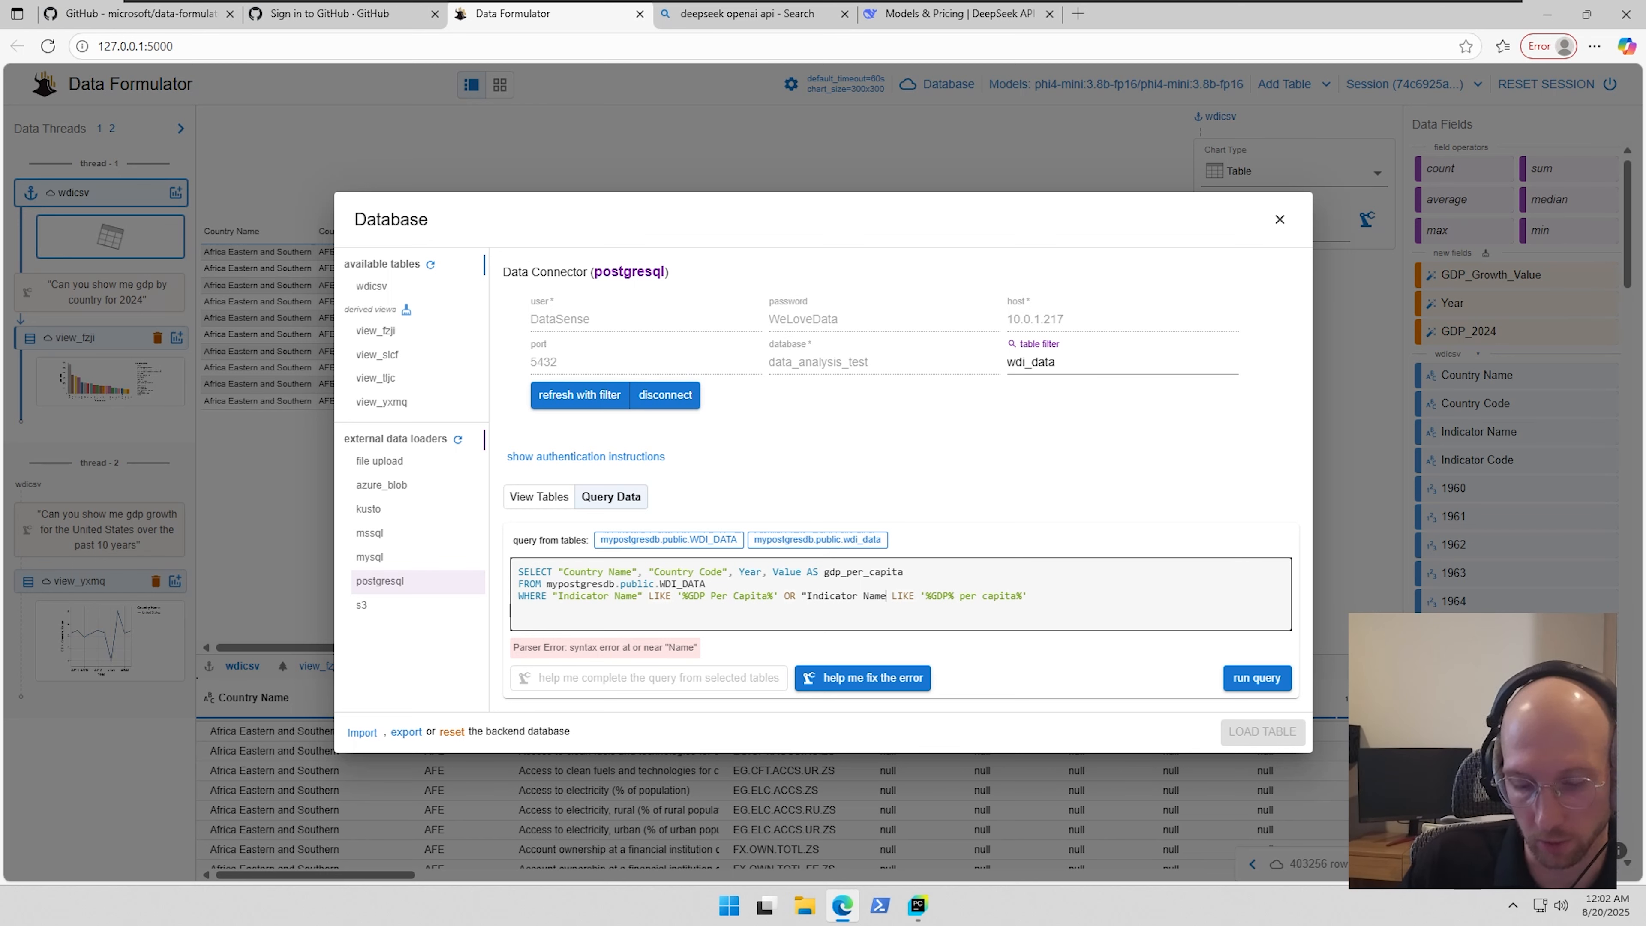
pyautogui.write('"')
pyautogui.click(1239, 680)
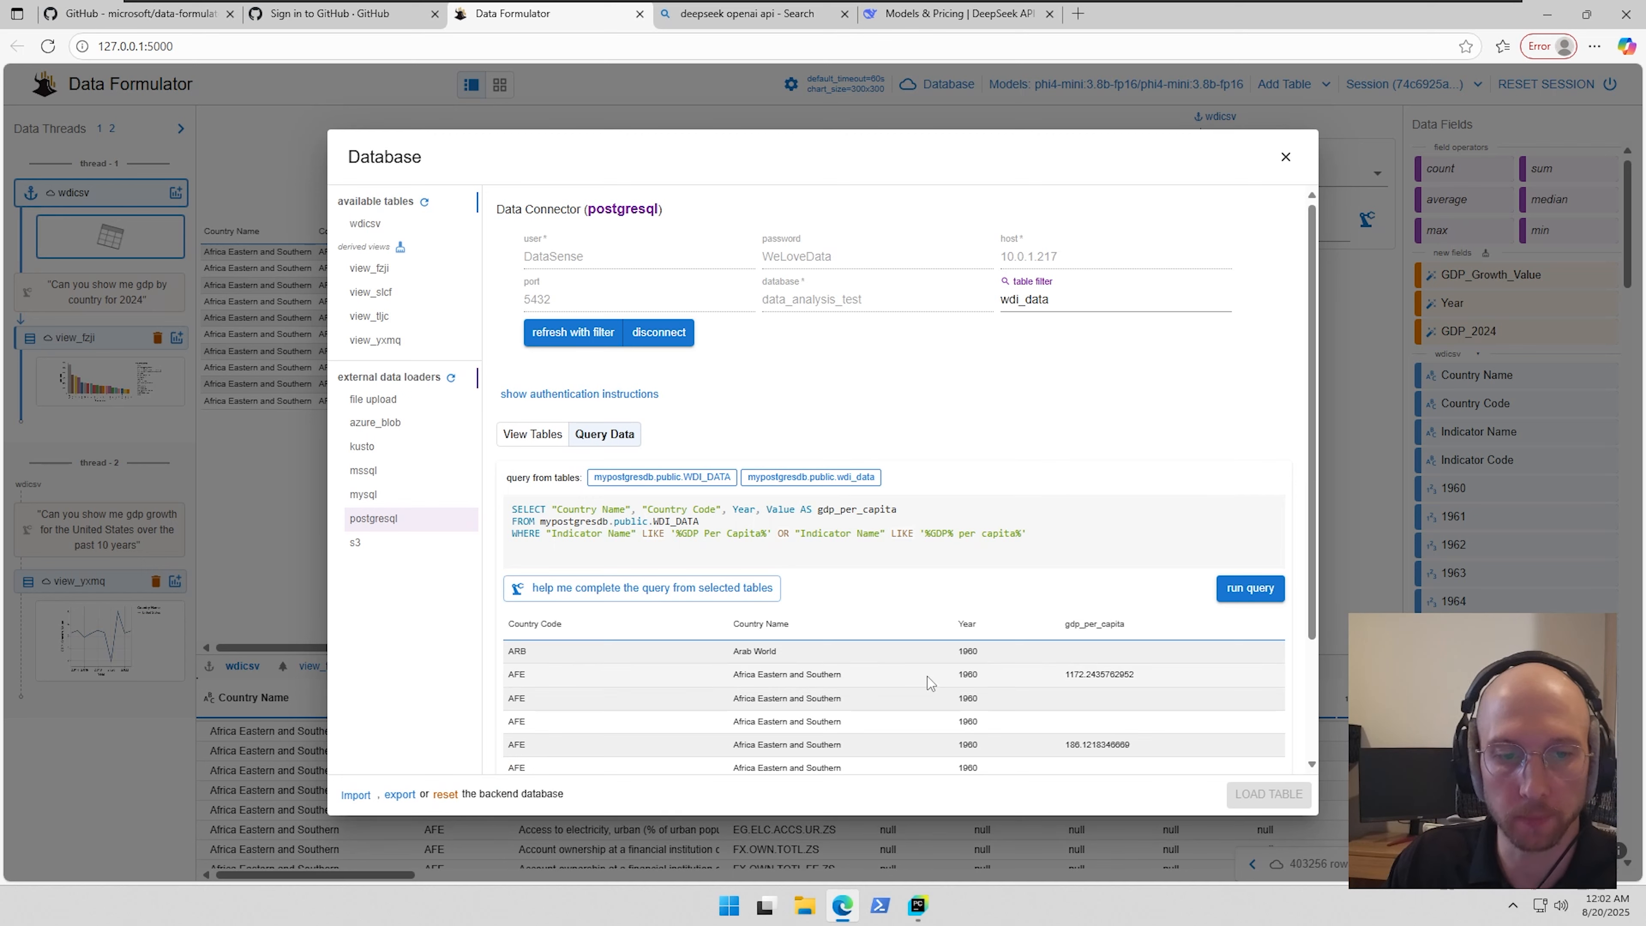
# - Import the query result as a table named gdp_per_capita
pyautogui.scroll(-3, 975, 687)
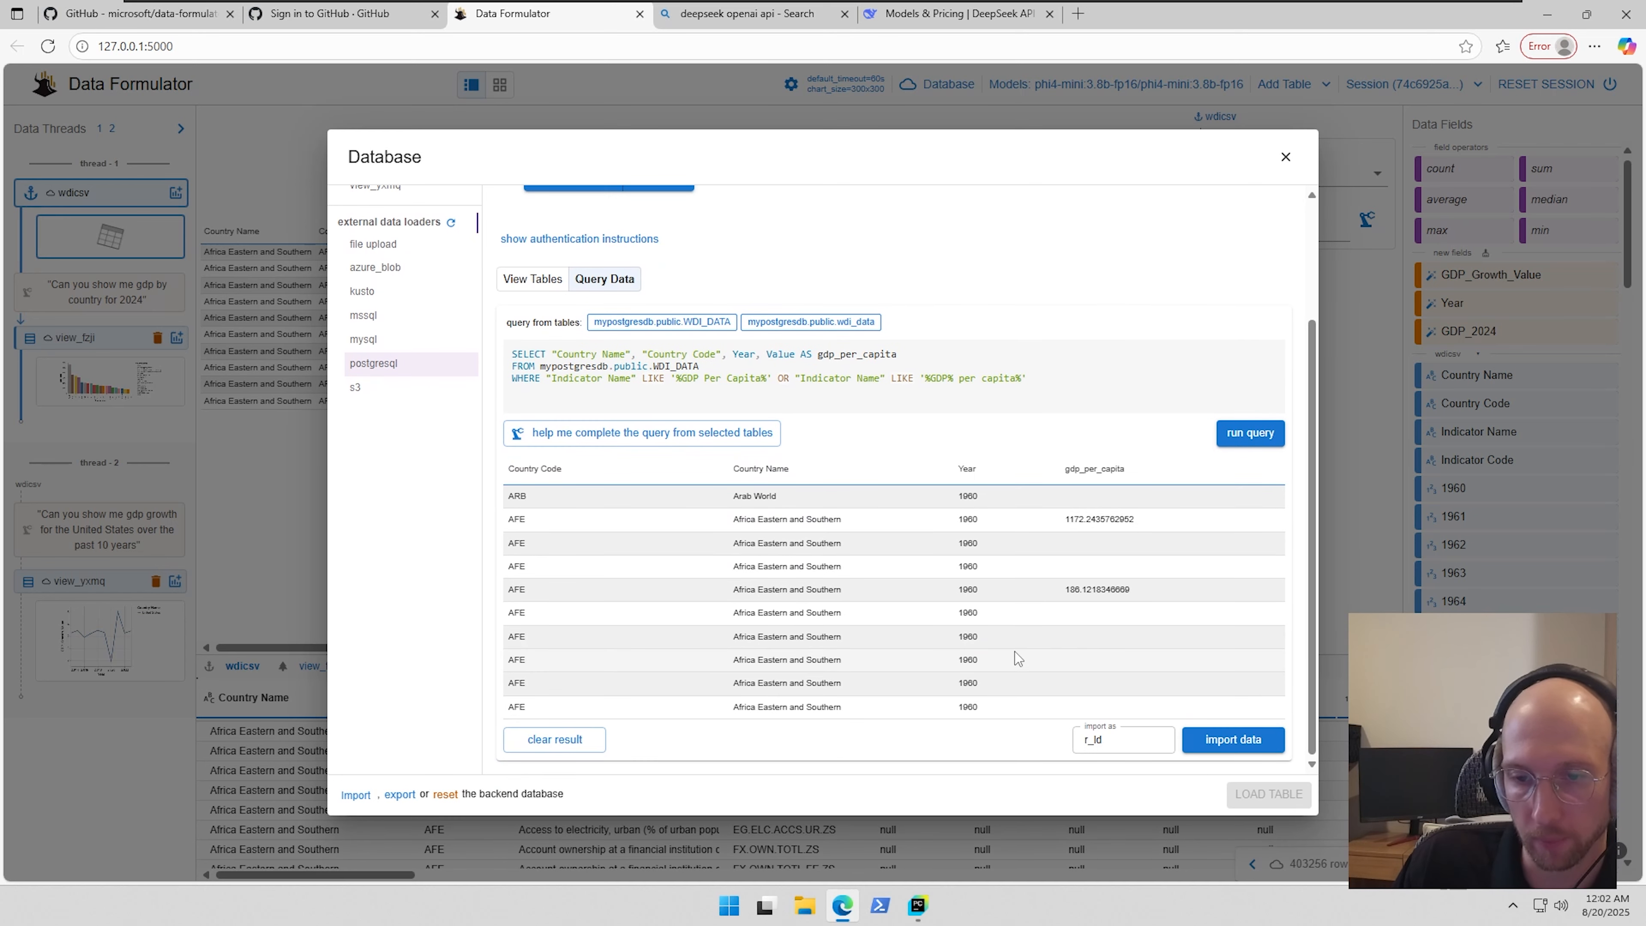
pyautogui.click(1105, 740)
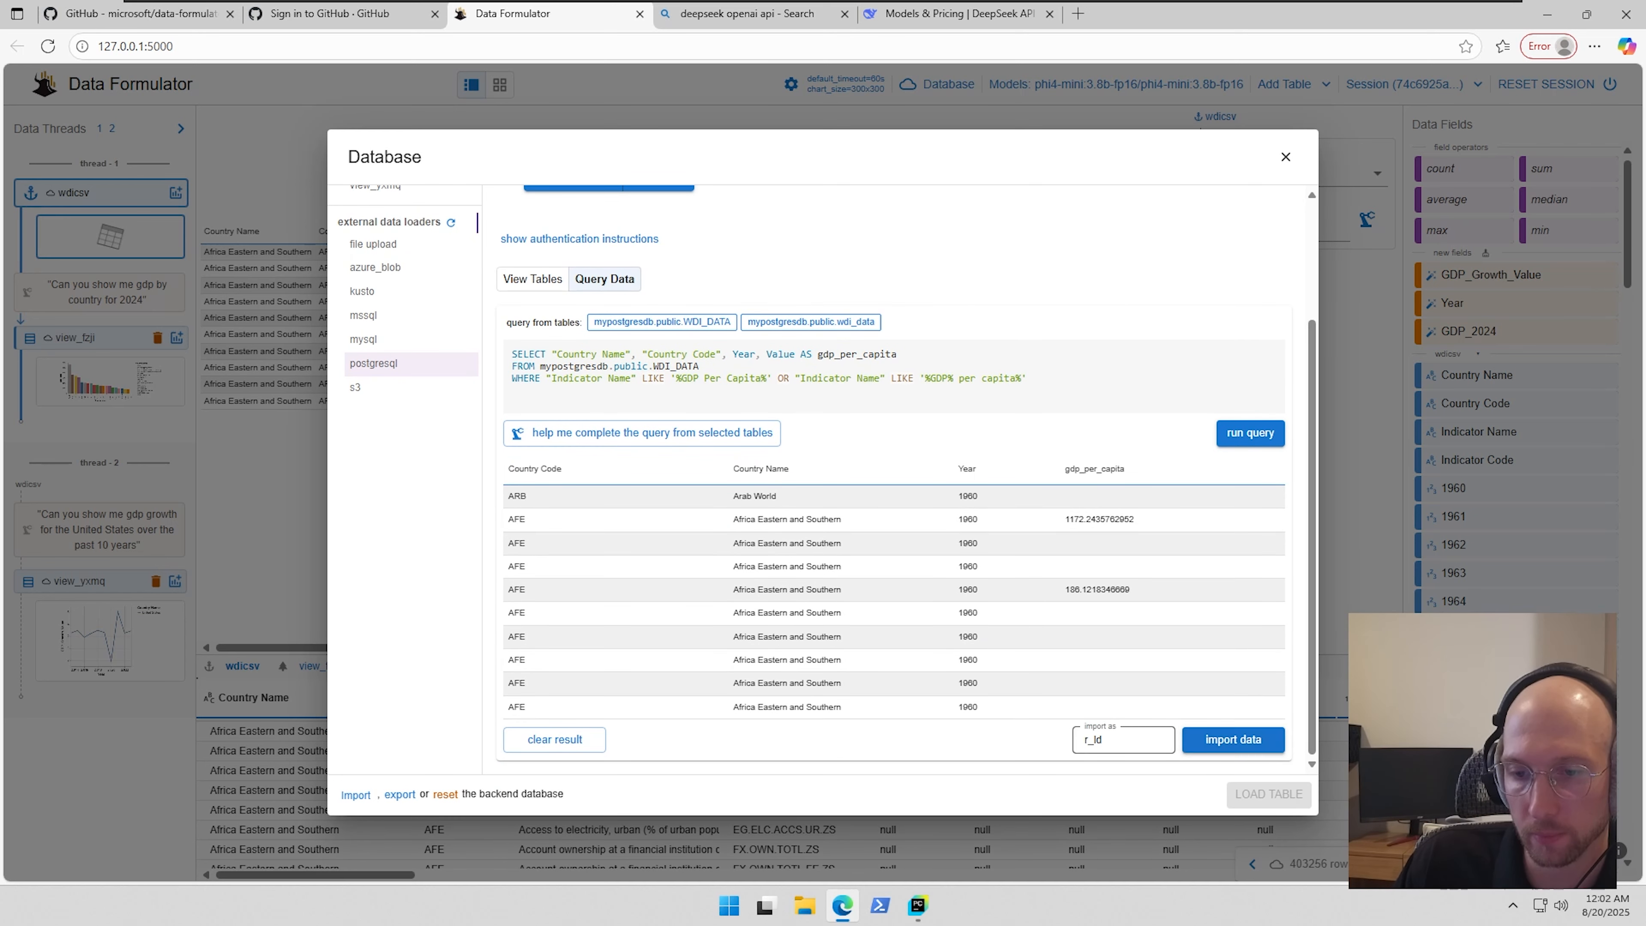
pyautogui.doubleClick(1090, 740)
pyautogui.write('g')
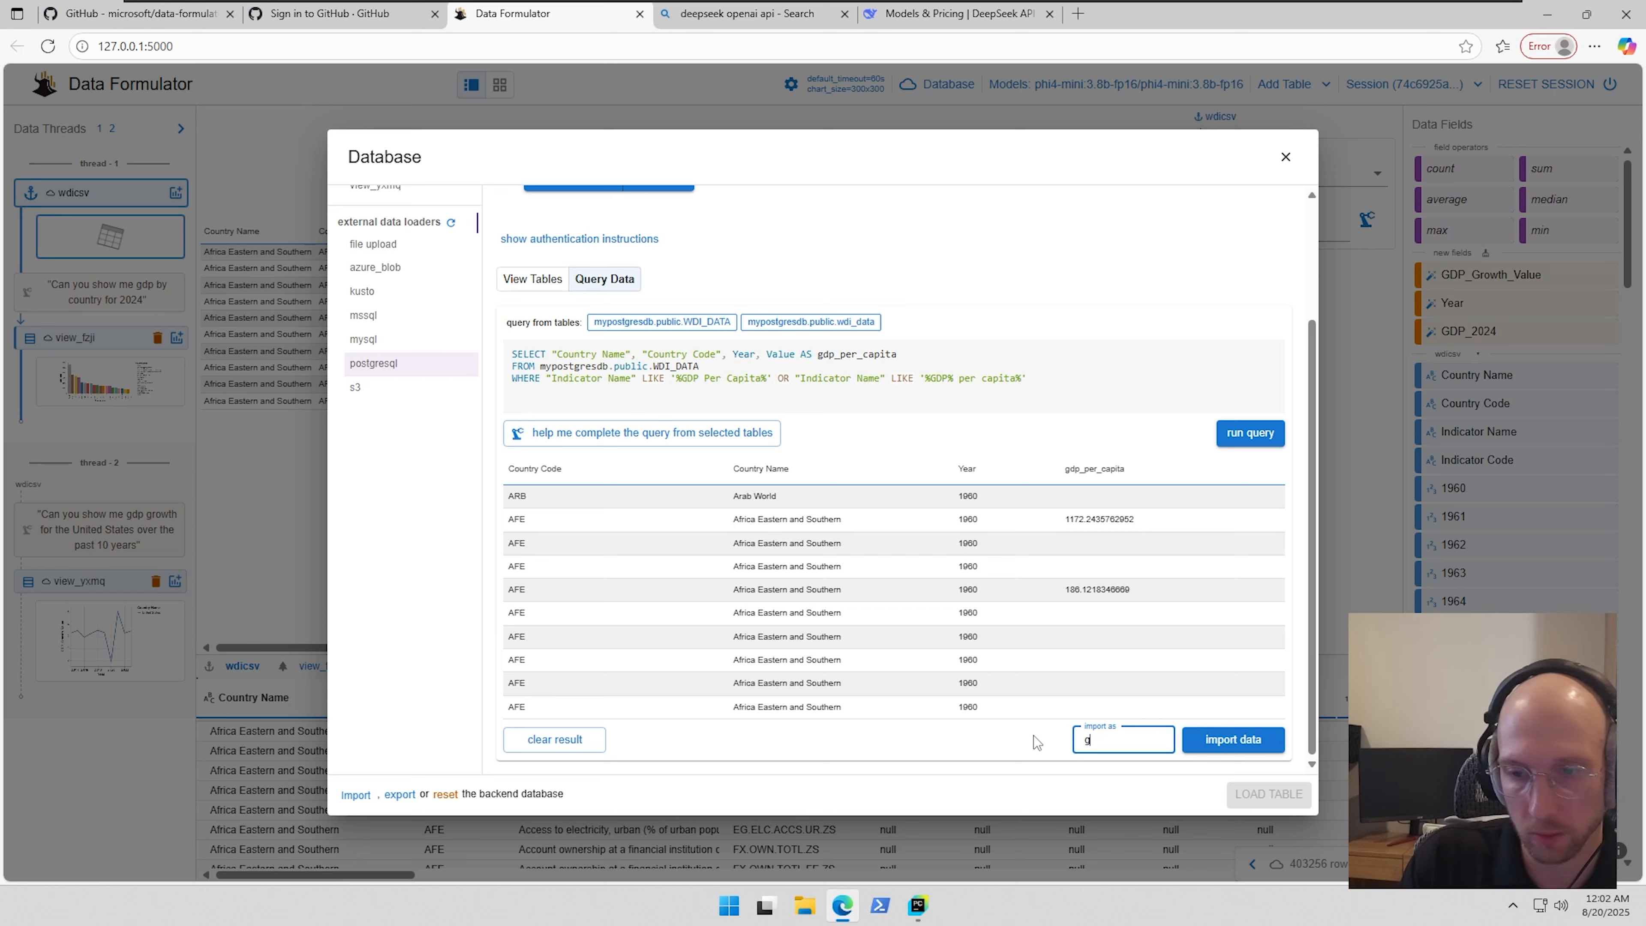
pyautogui.write('dp_per_cap')
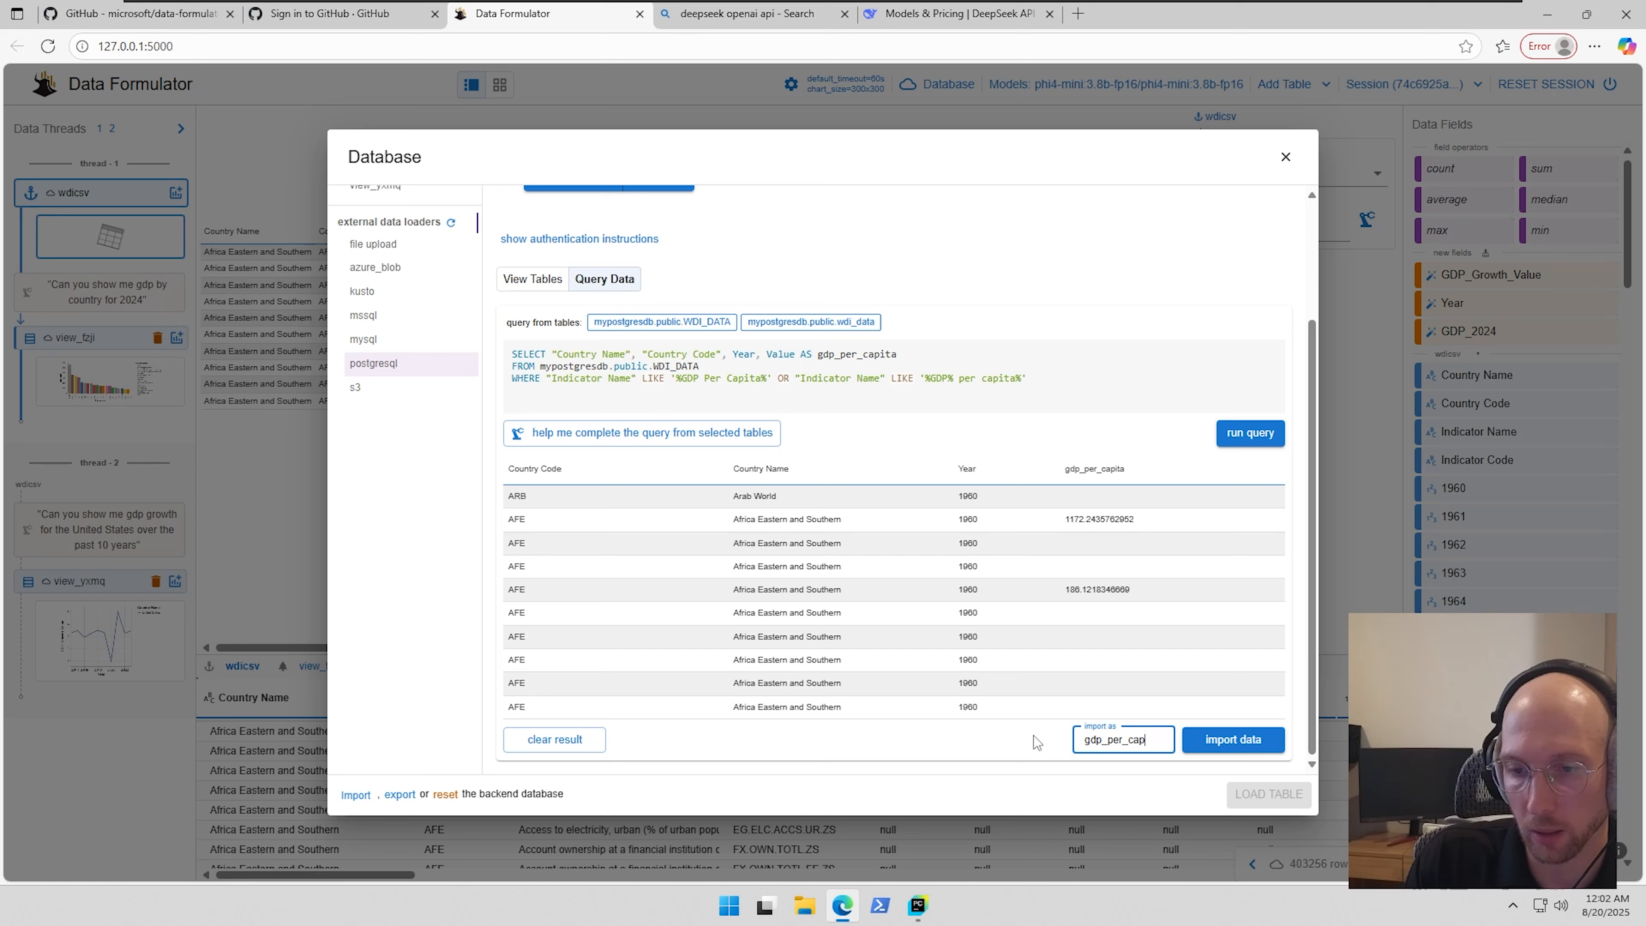
pyautogui.write('ita')
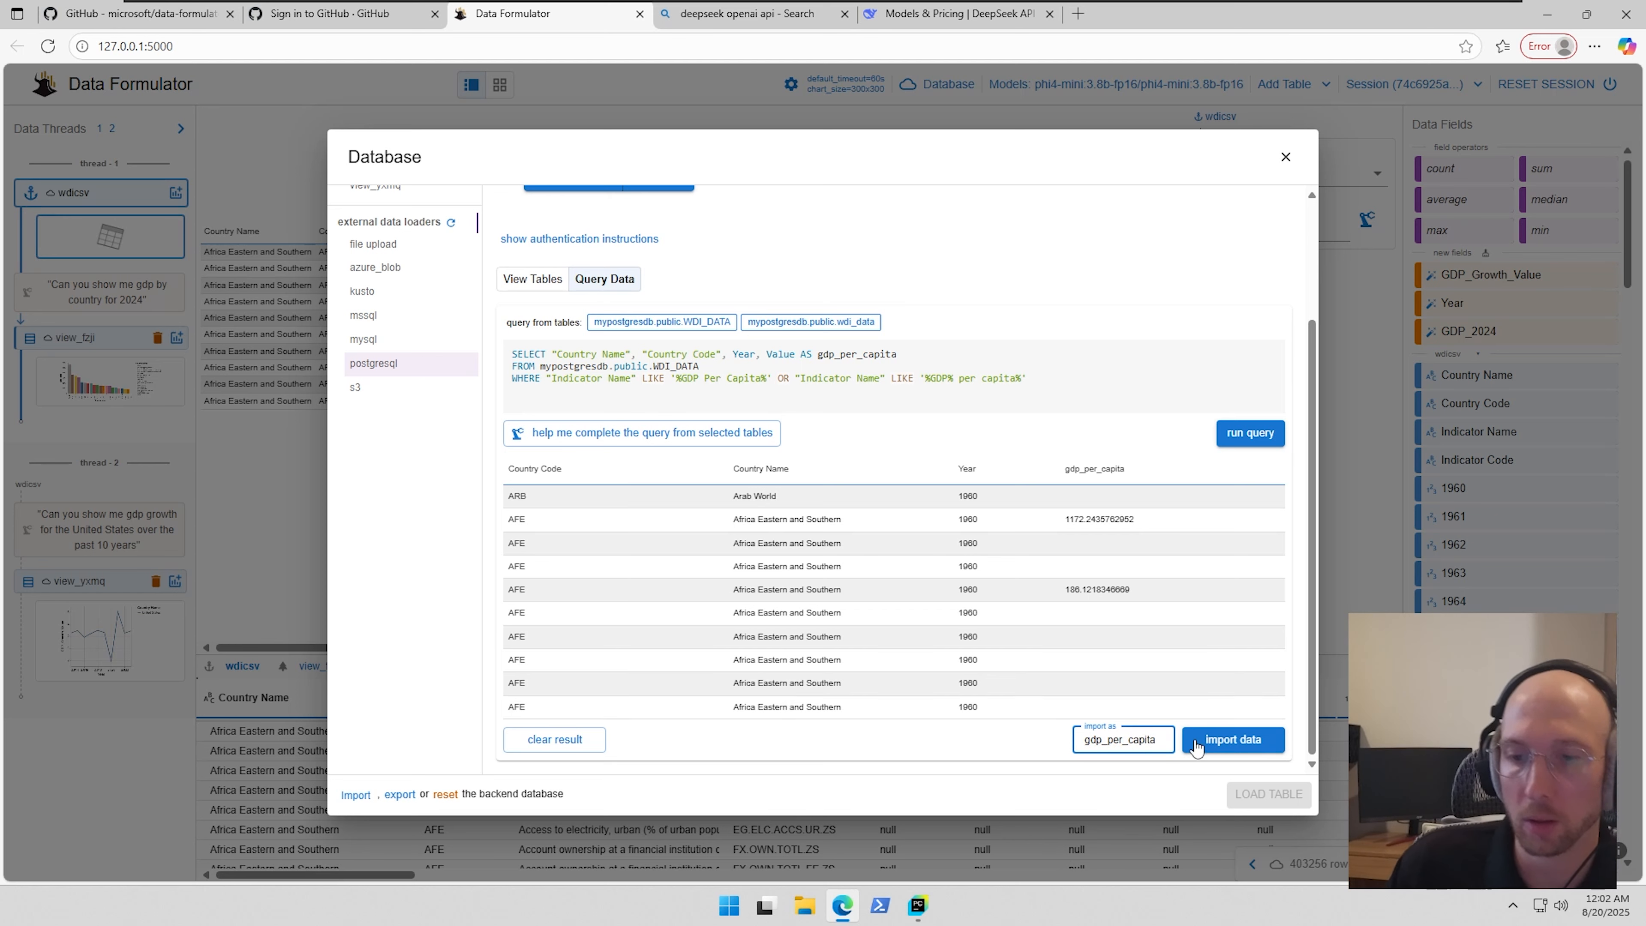
pyautogui.click(1232, 740)
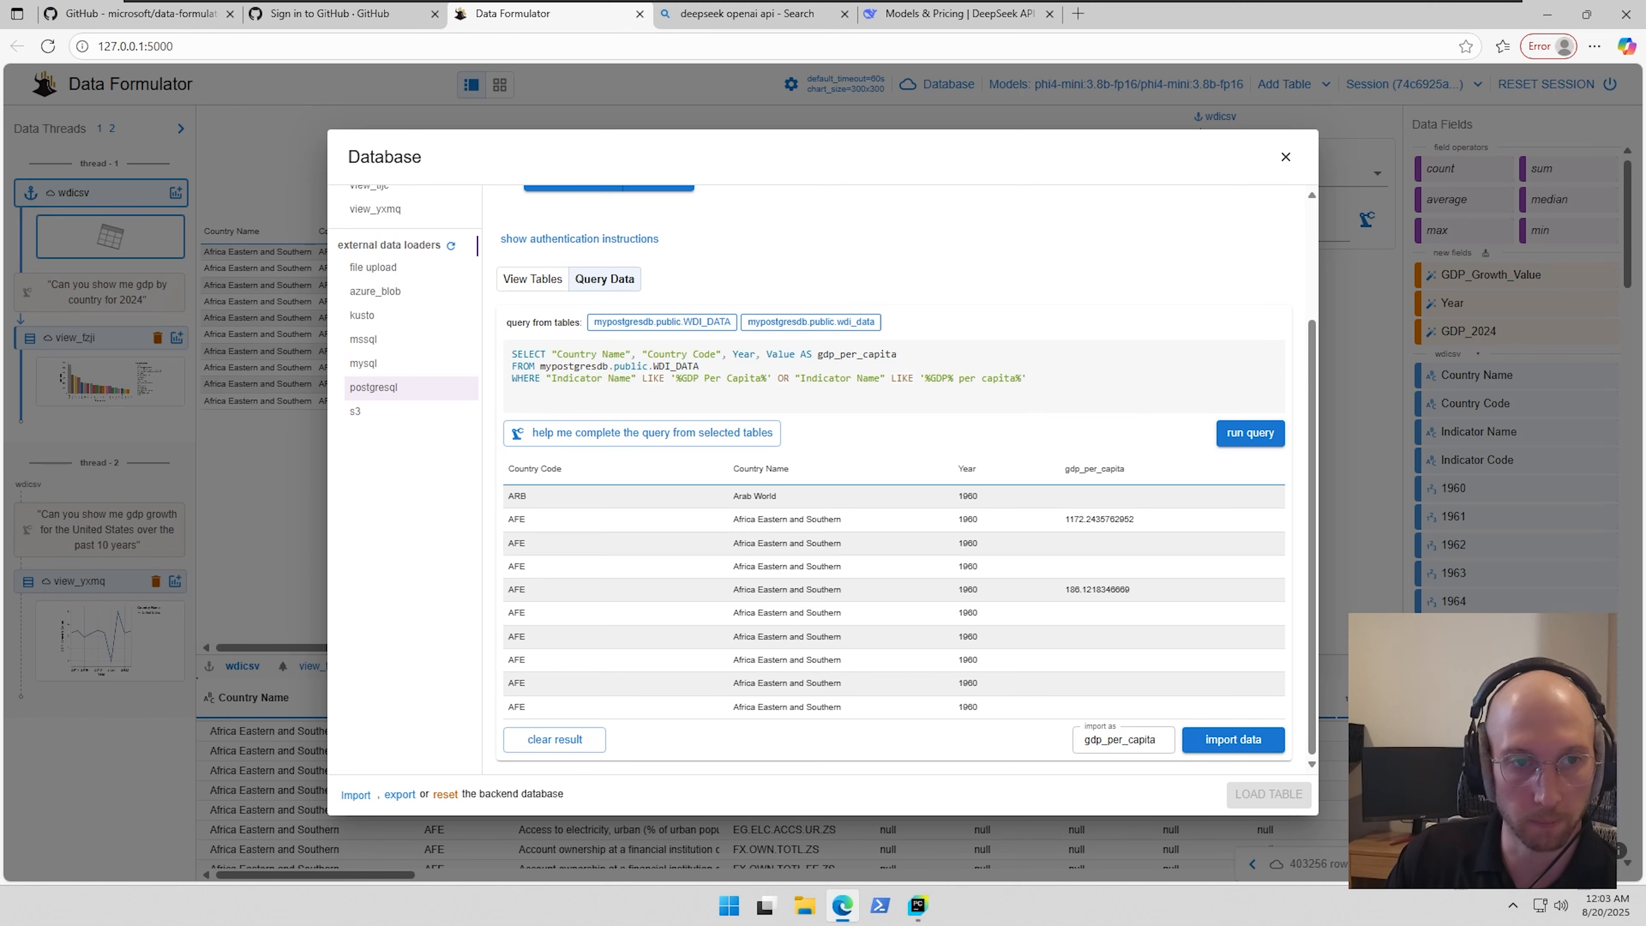
# - Return to the postgresql table previews and look over the WDI_DATA and wdi_data tables
pyautogui.click(534, 279)
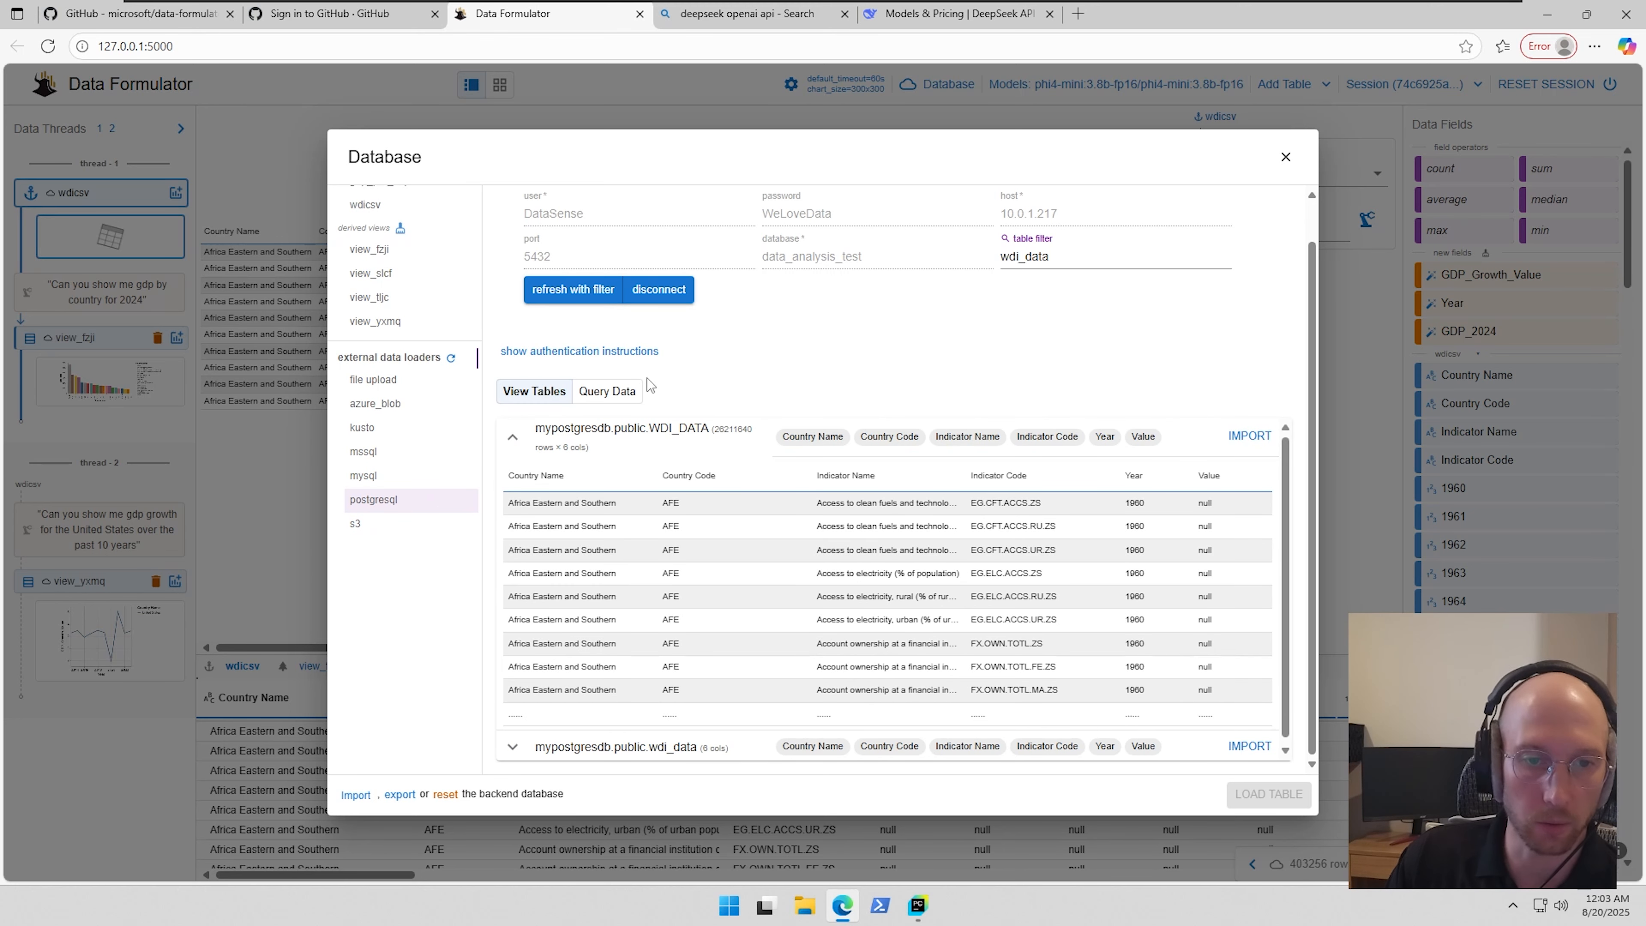
pyautogui.scroll(1, 648, 382)
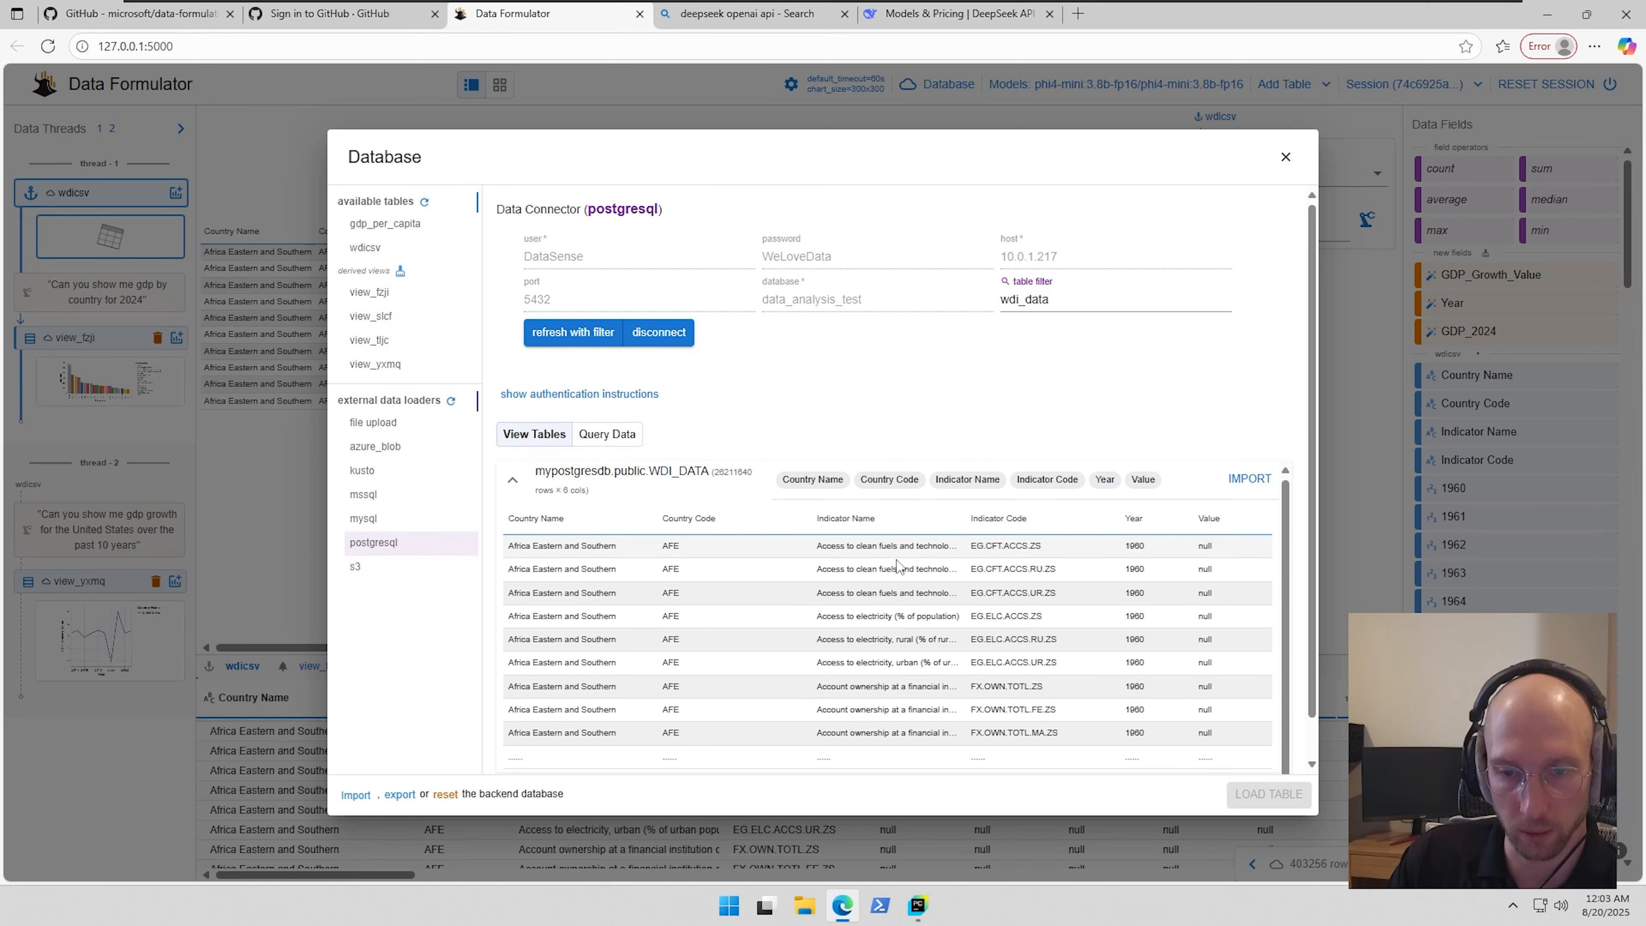
pyautogui.scroll(-1, 1218, 564)
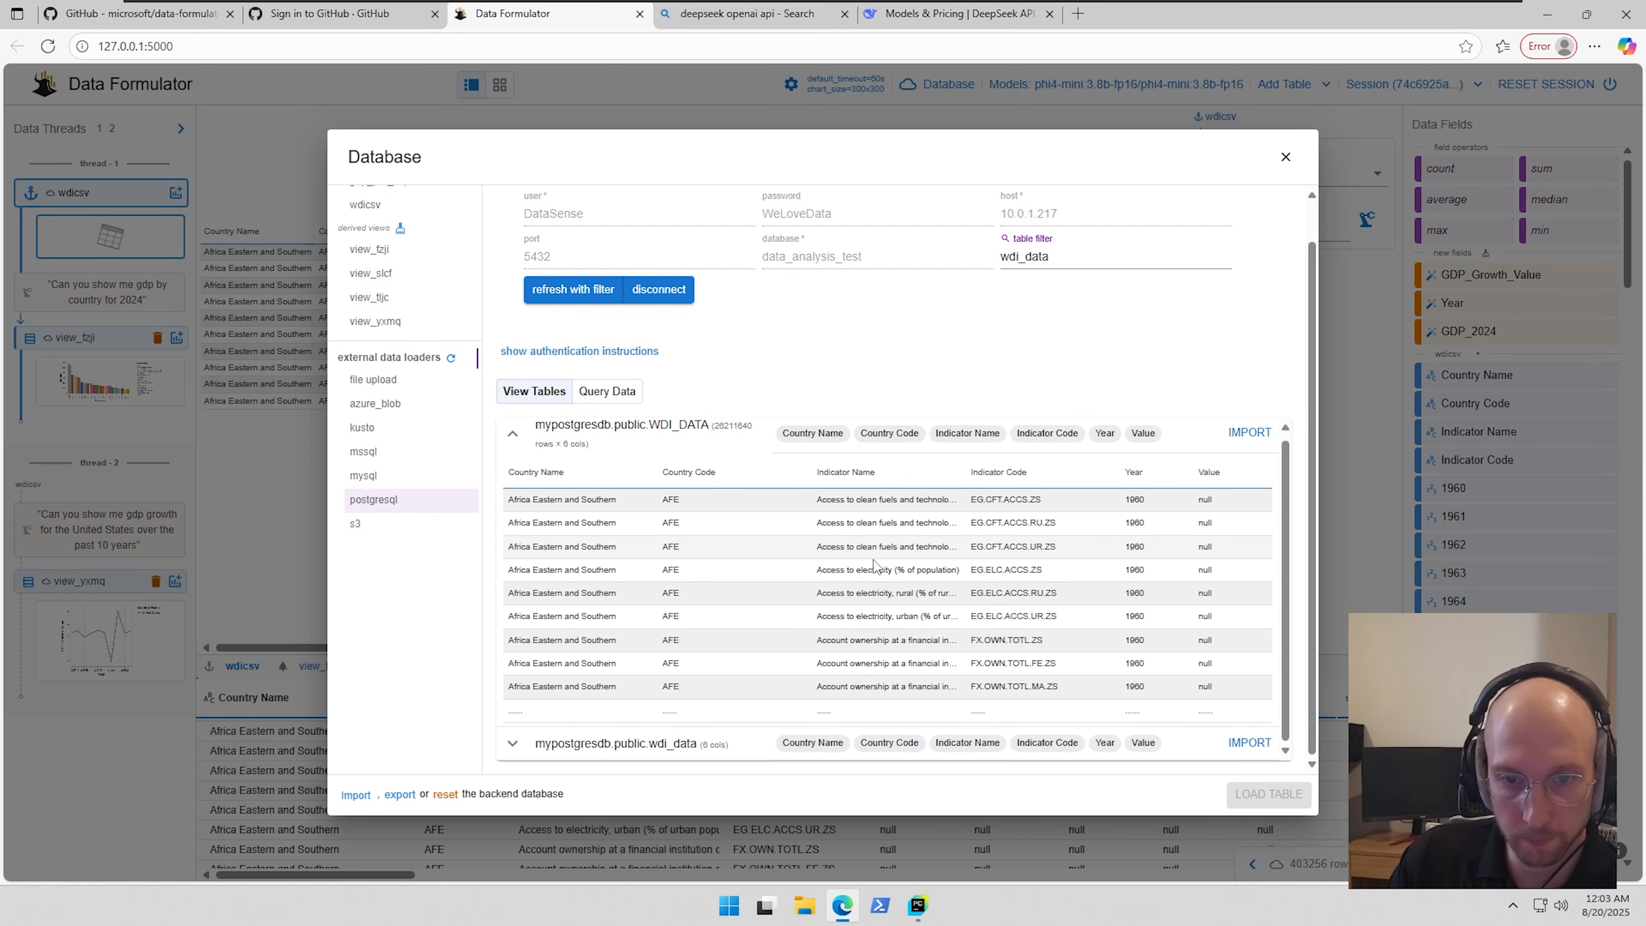
# - Import the WDI_DATA table from the postgresql connector, look through the available tables and load WDI_DATA into the workspace
pyautogui.click(1250, 432)
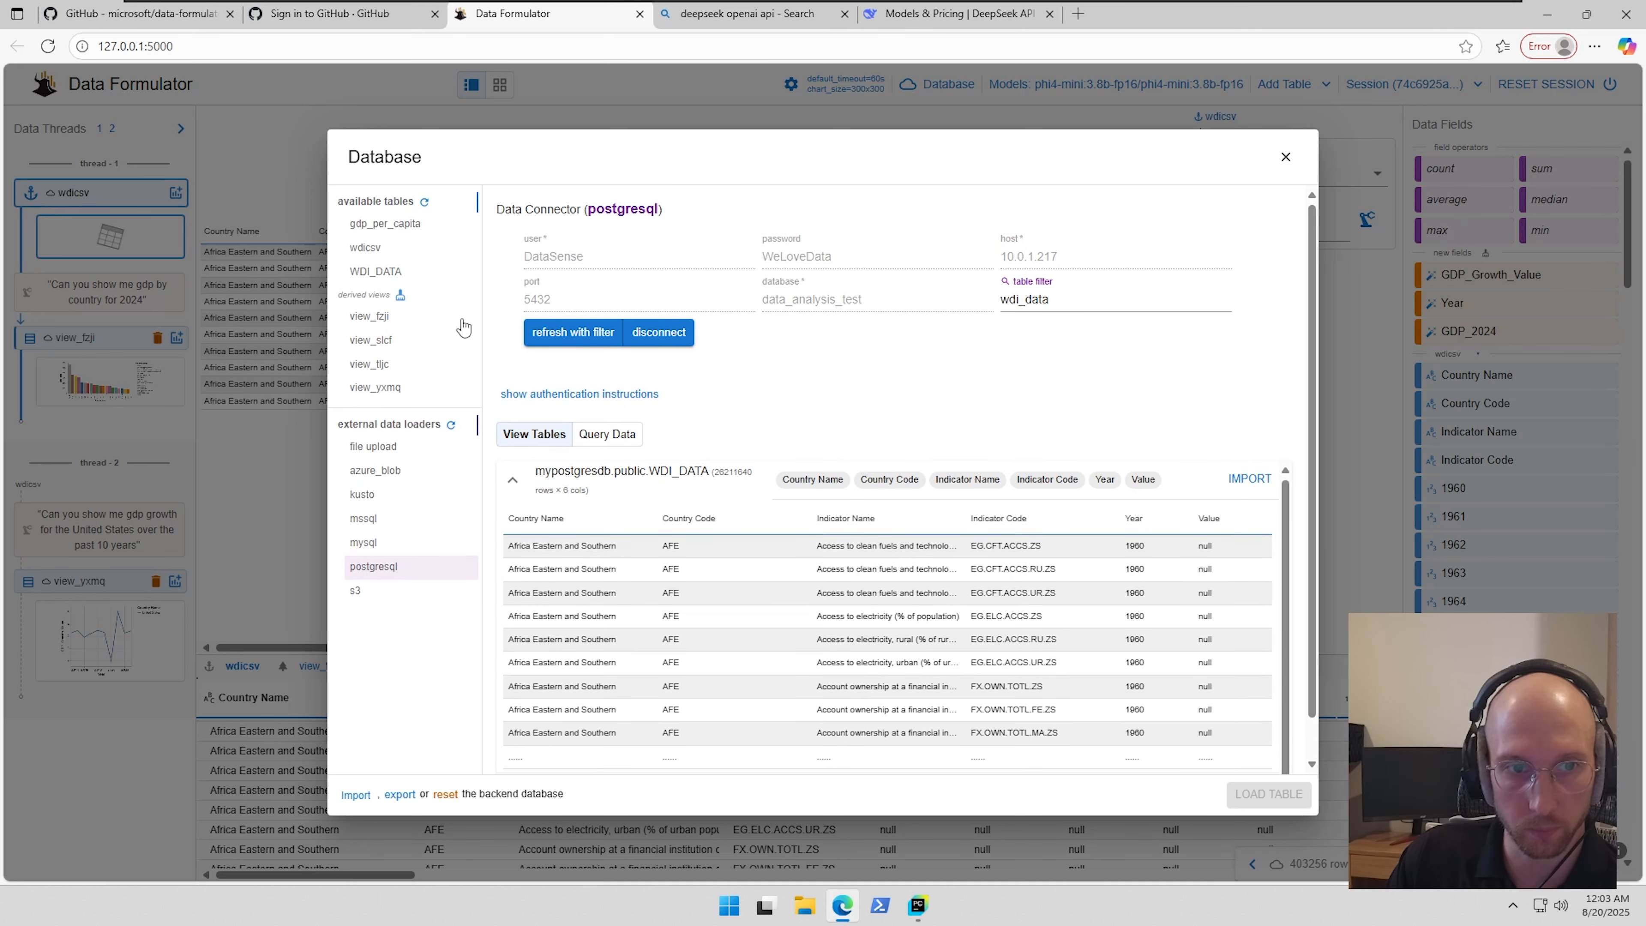
pyautogui.click(383, 223)
pyautogui.click(371, 332)
pyautogui.click(387, 362)
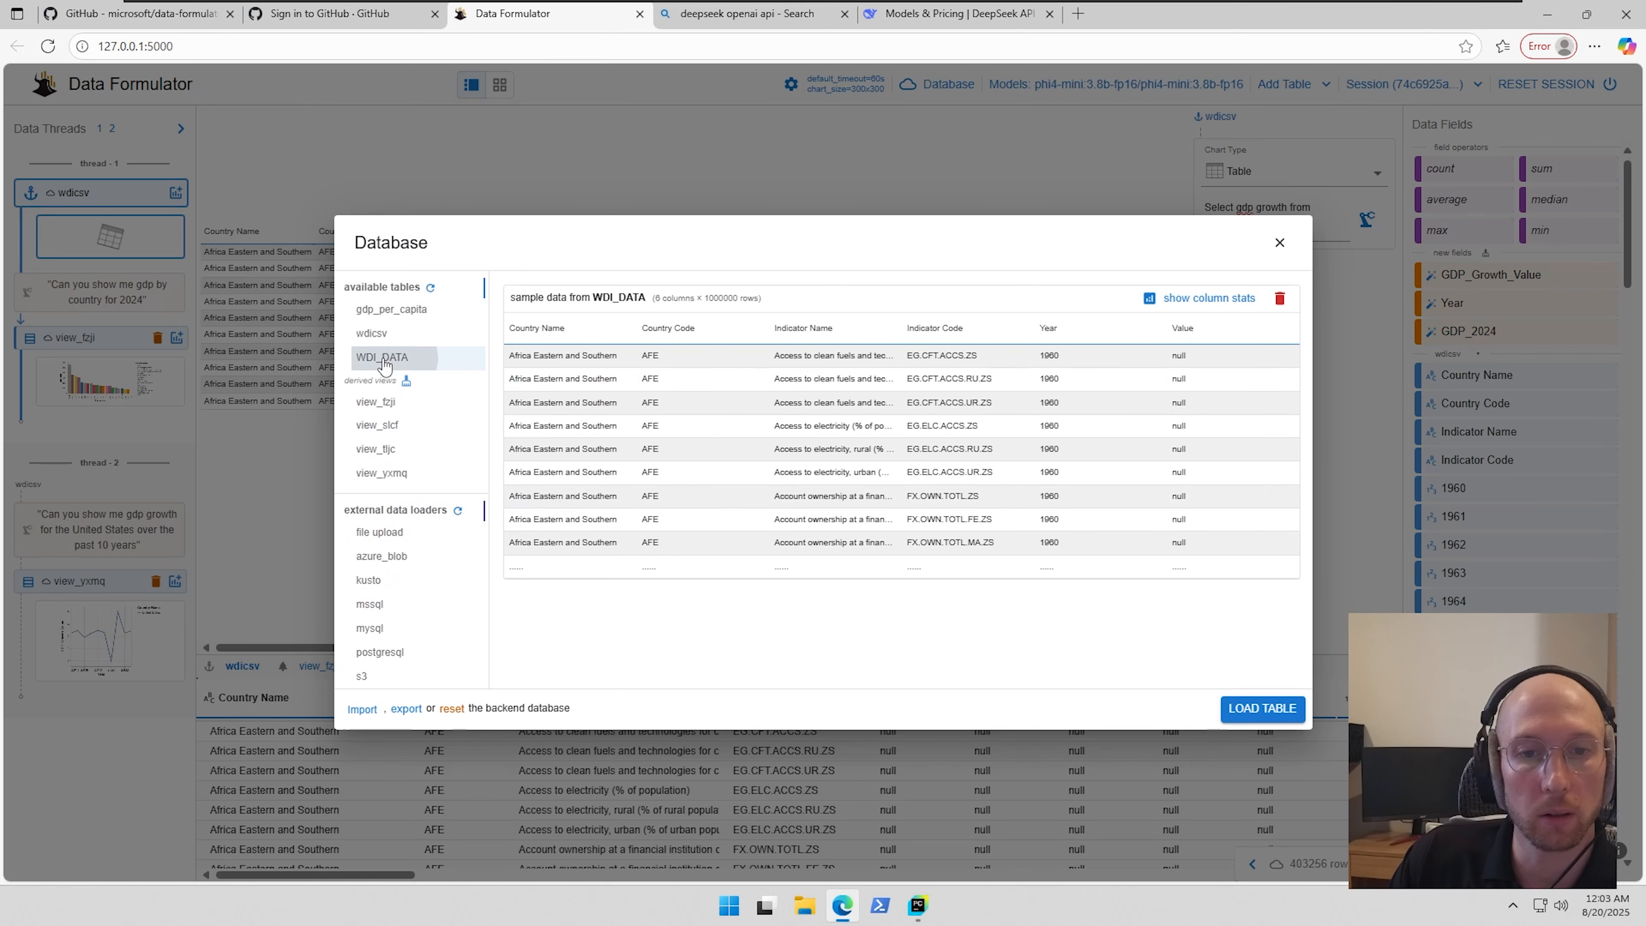
pyautogui.click(1262, 708)
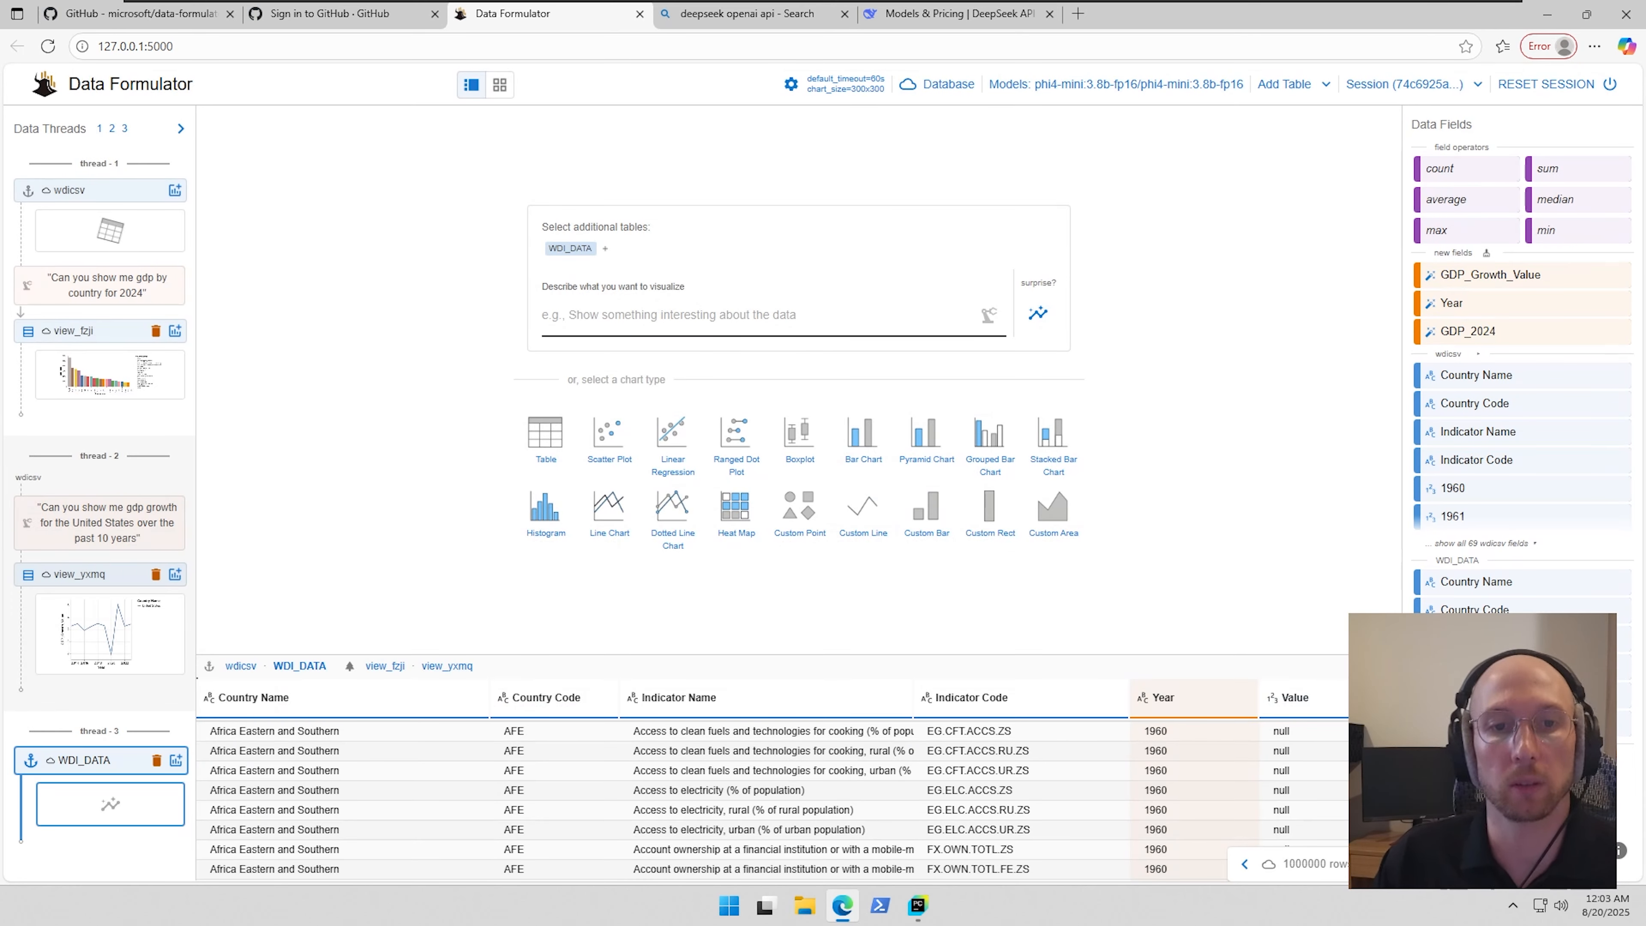
pyautogui.write('Sh')
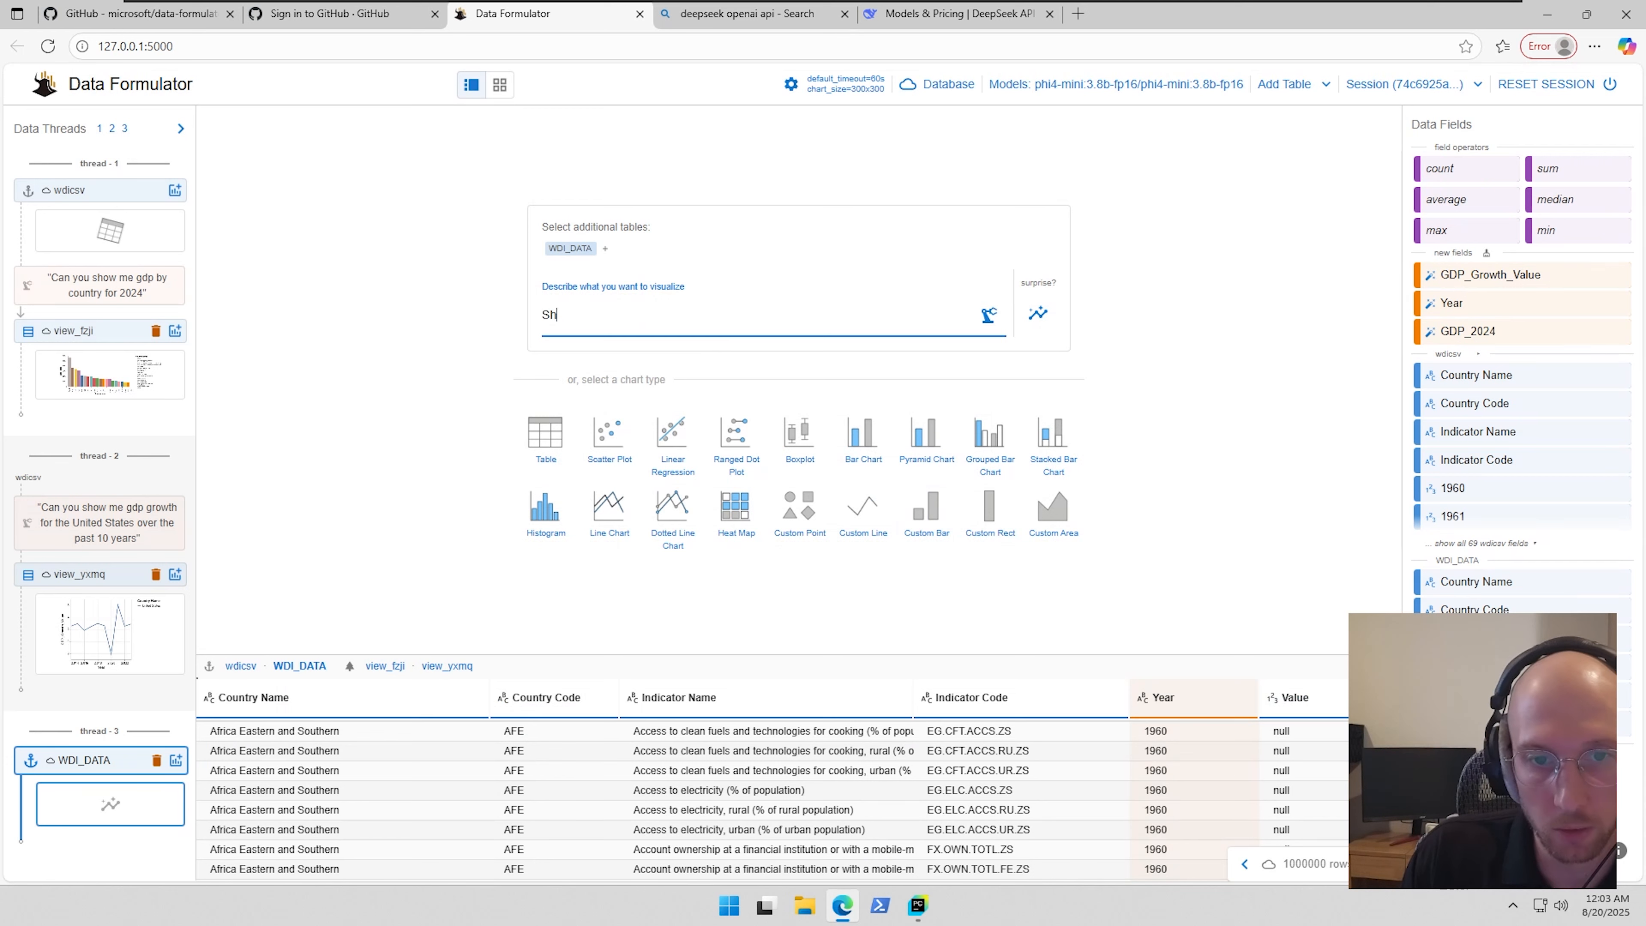
pyautogui.write('ow me the gdp')
pyautogui.press('BackSpace')
pyautogui.press('BackSpace')
pyautogui.press('BackSpace')
pyautogui.press('BackSpace')
pyautogui.press('BackSpace')
pyautogui.press('BackSpace')
pyautogui.press('BackSpace')
pyautogui.press('BackSpace')
pyautogui.press('BackSpace')
pyautogui.press('BackSpace')
pyautogui.press('BackSpace')
pyautogui.press('BackSpace')
pyautogui.press('BackSpace')
pyautogui.press('BackSpace')
pyautogui.press('BackSpace')
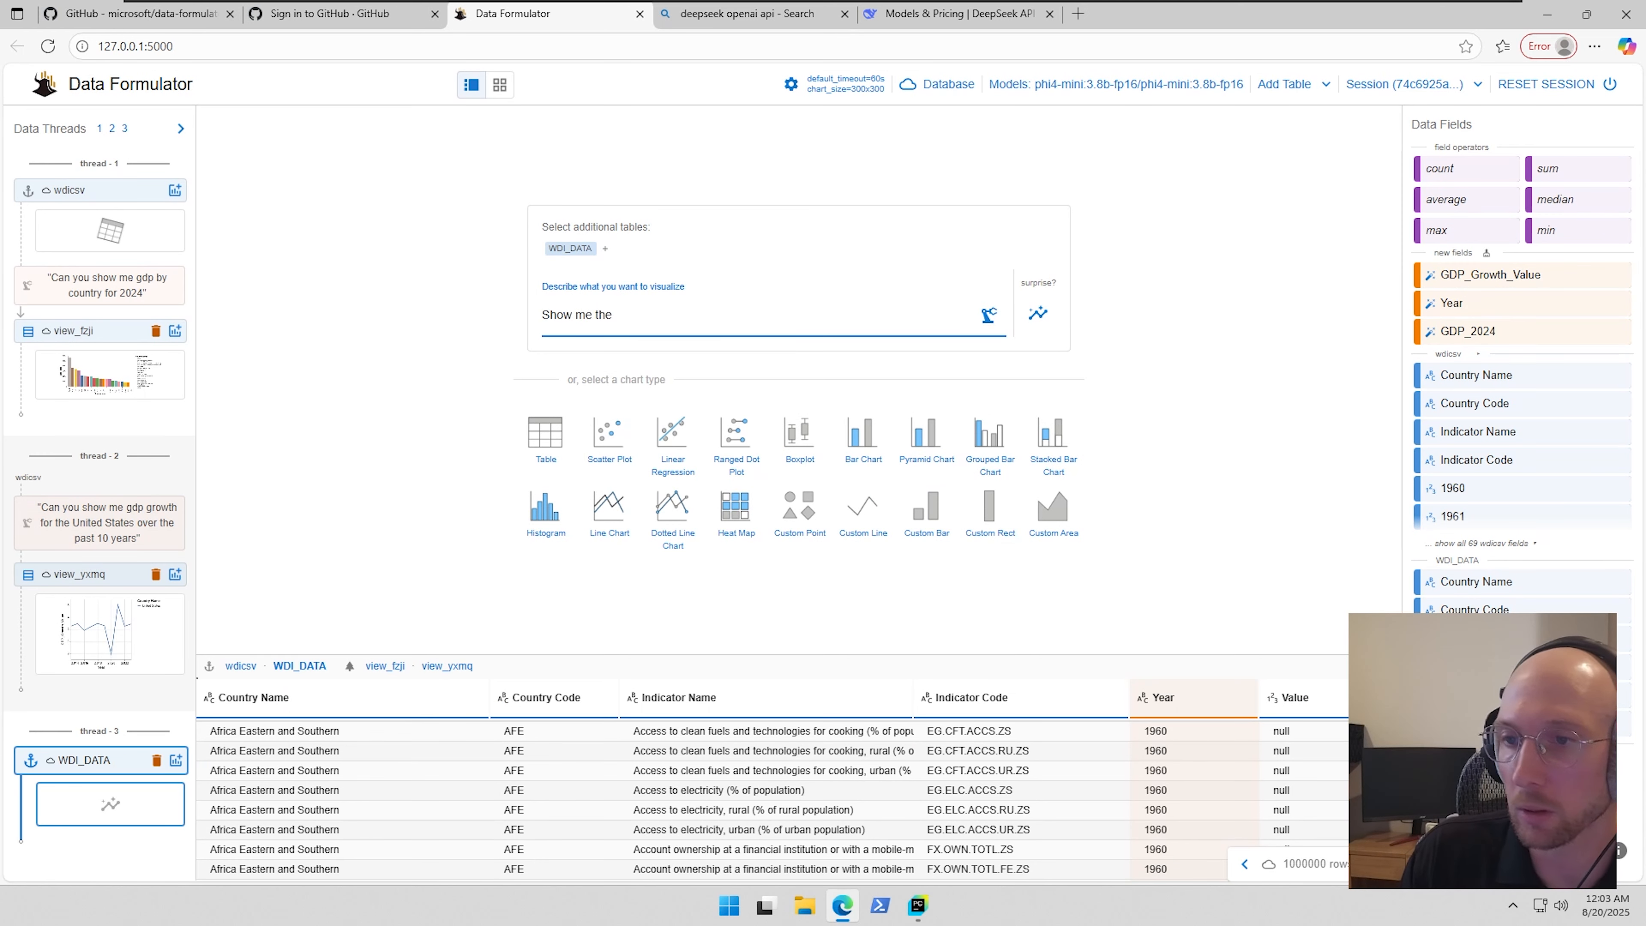
# - Try the AI prompt "Create a table with gdp per capita from the indicator name for the past 10 years." on WDI_DATA
pyautogui.write('Create a tabl')
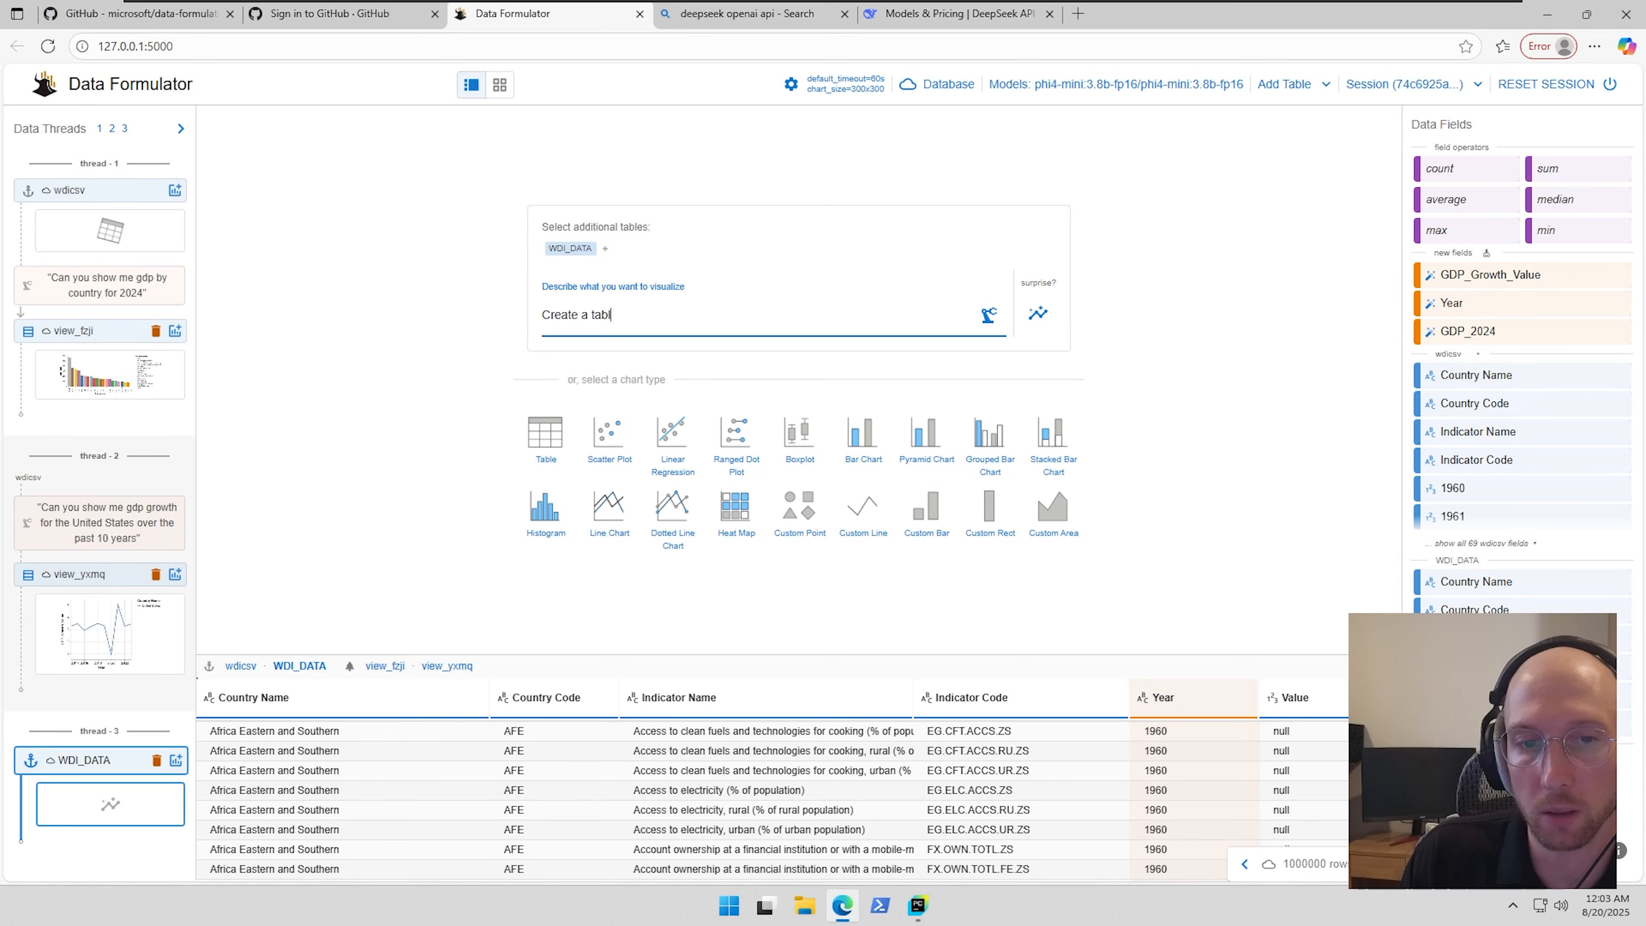
pyautogui.write('e with gdp per ca')
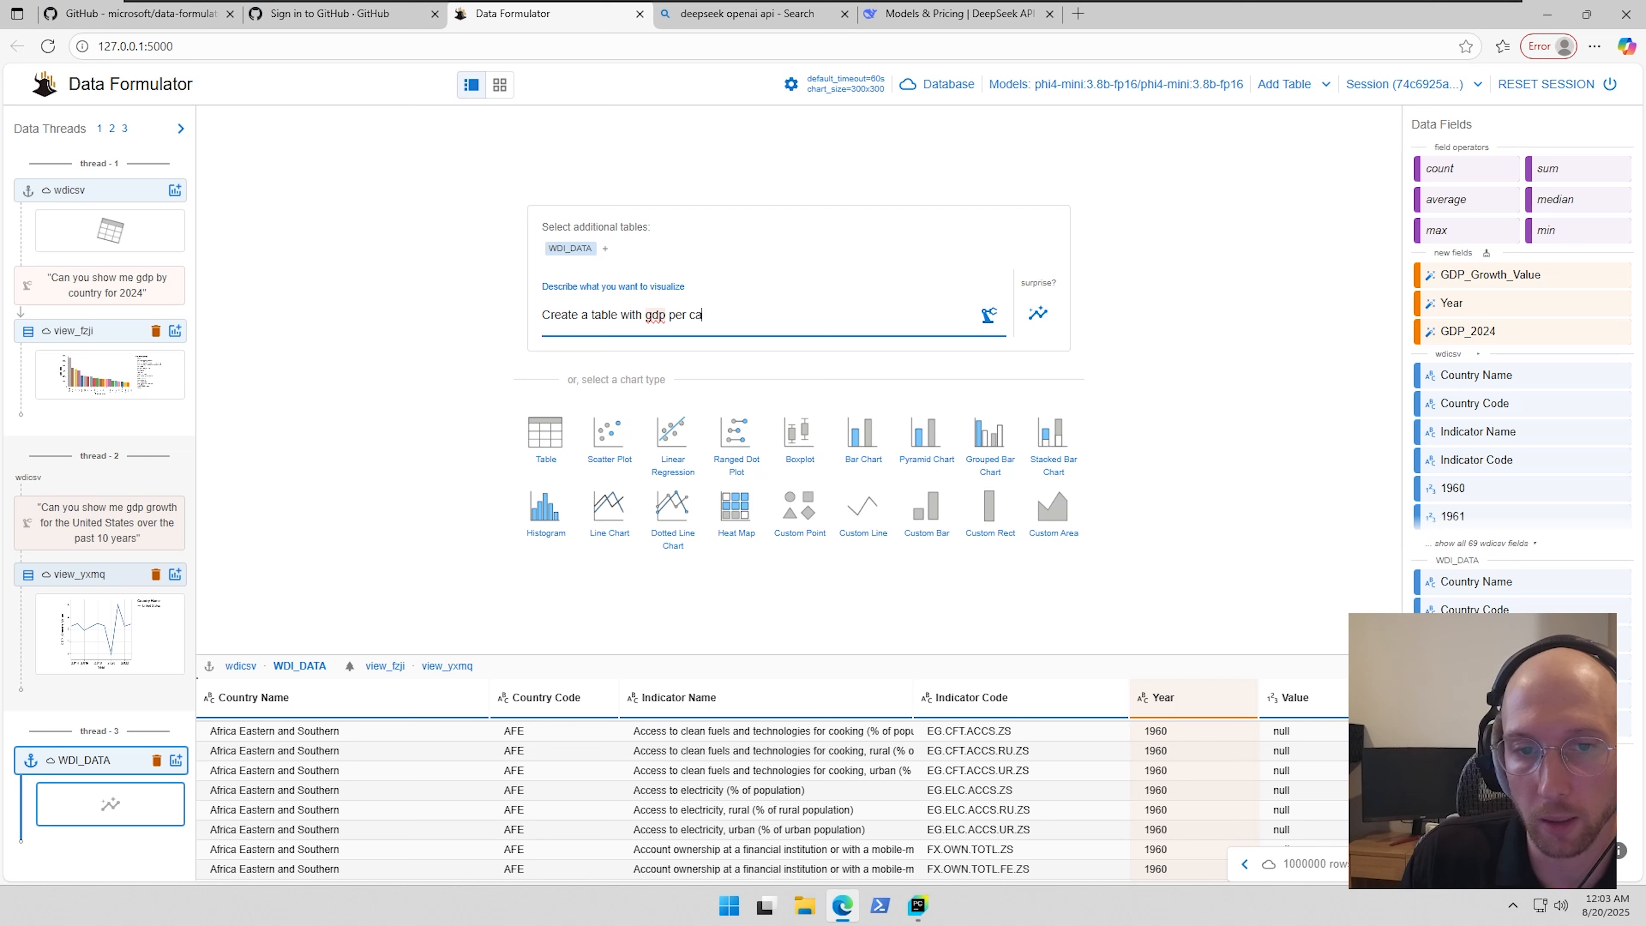
pyautogui.write('pita from')
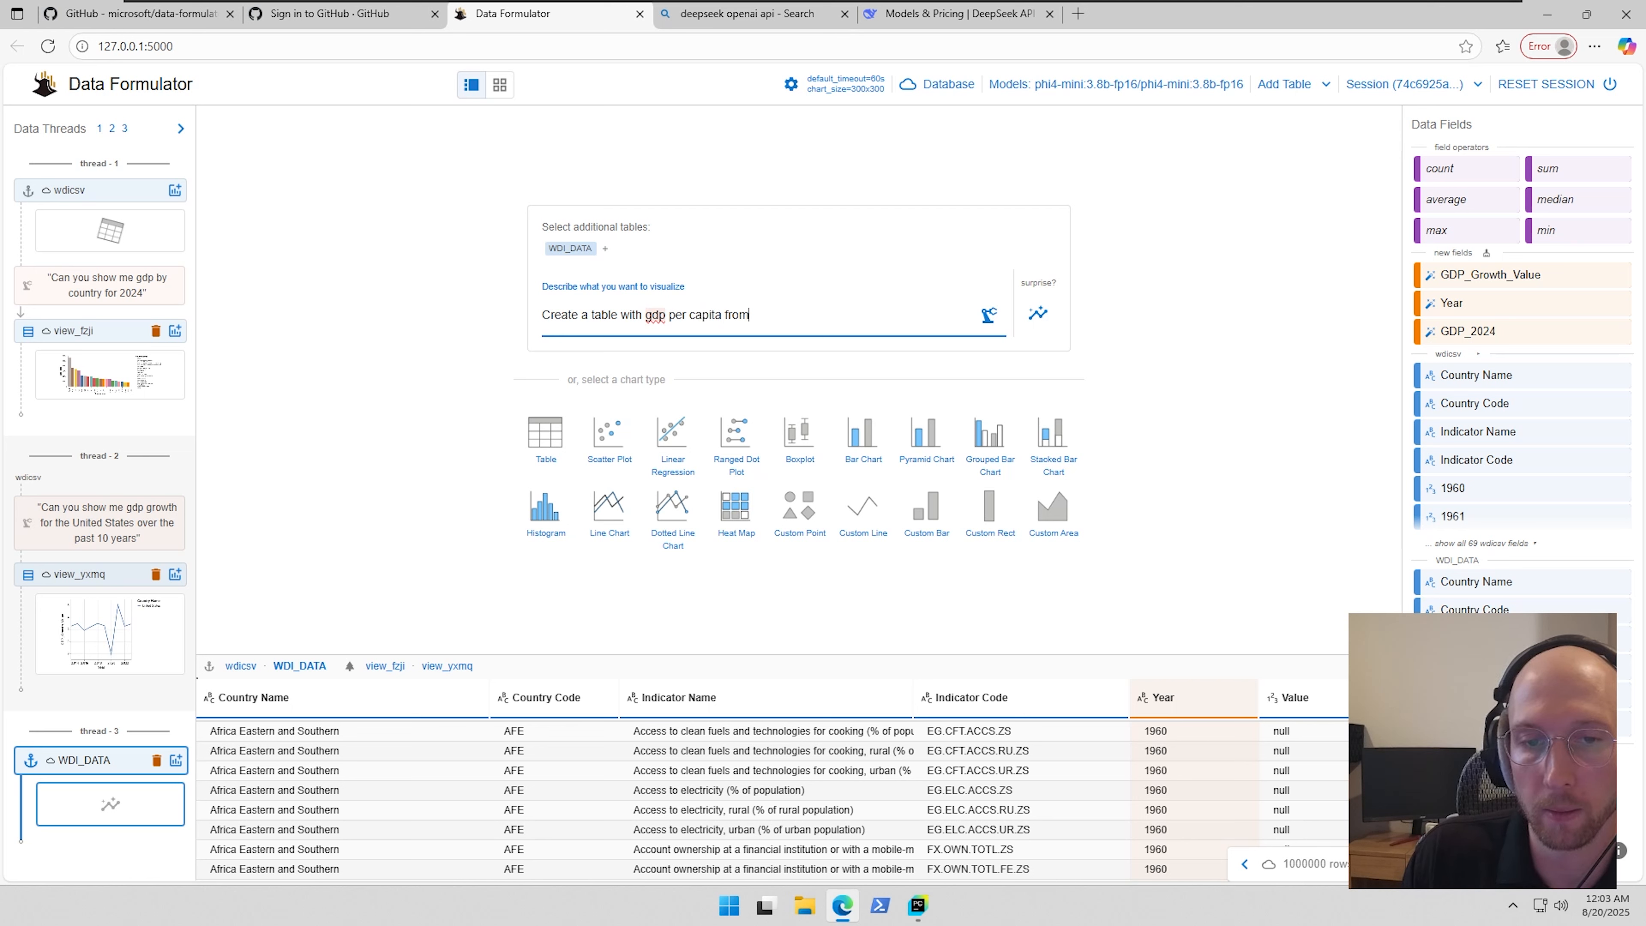
pyautogui.write(' the indicator name ')
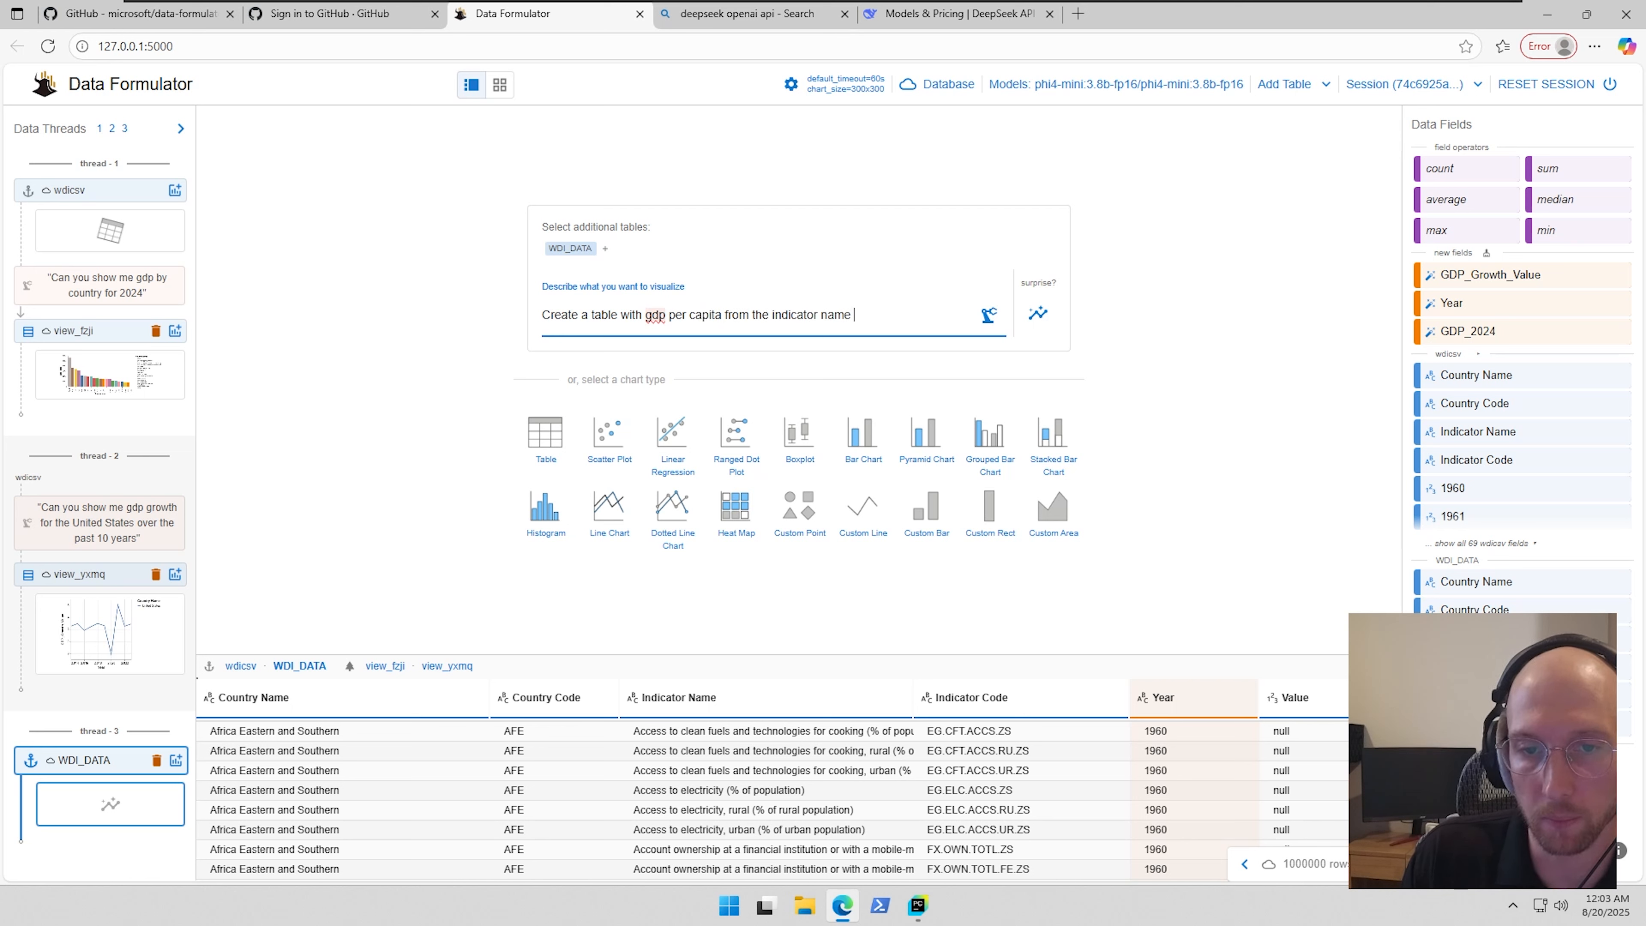
pyautogui.write('for ')
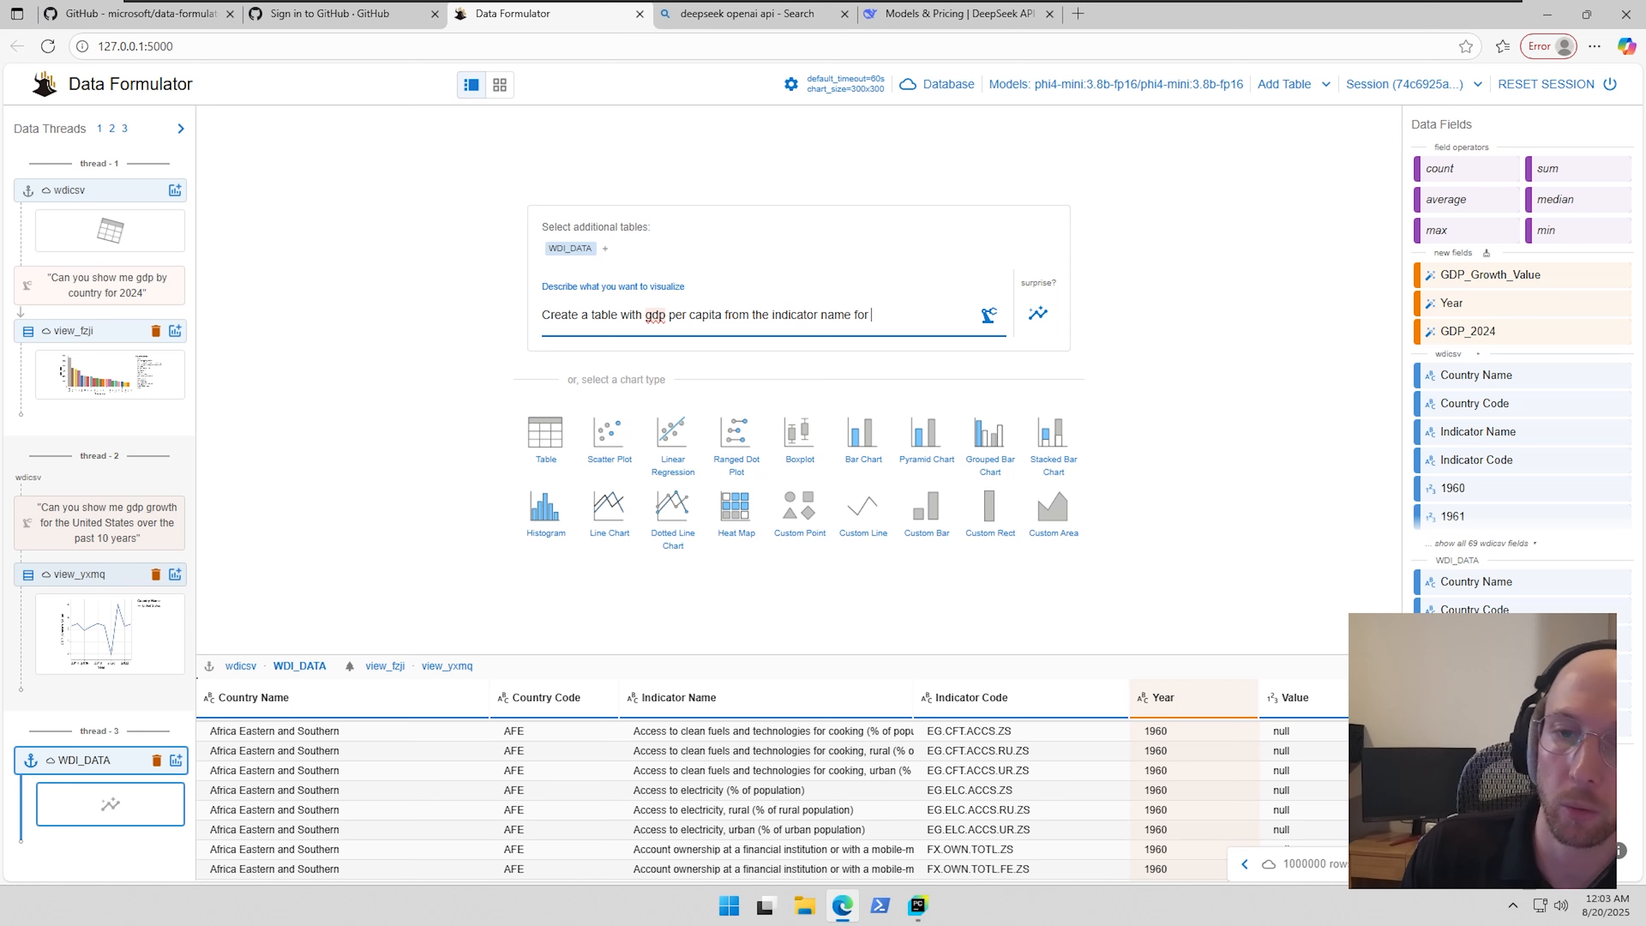
pyautogui.write('the past 10 years')
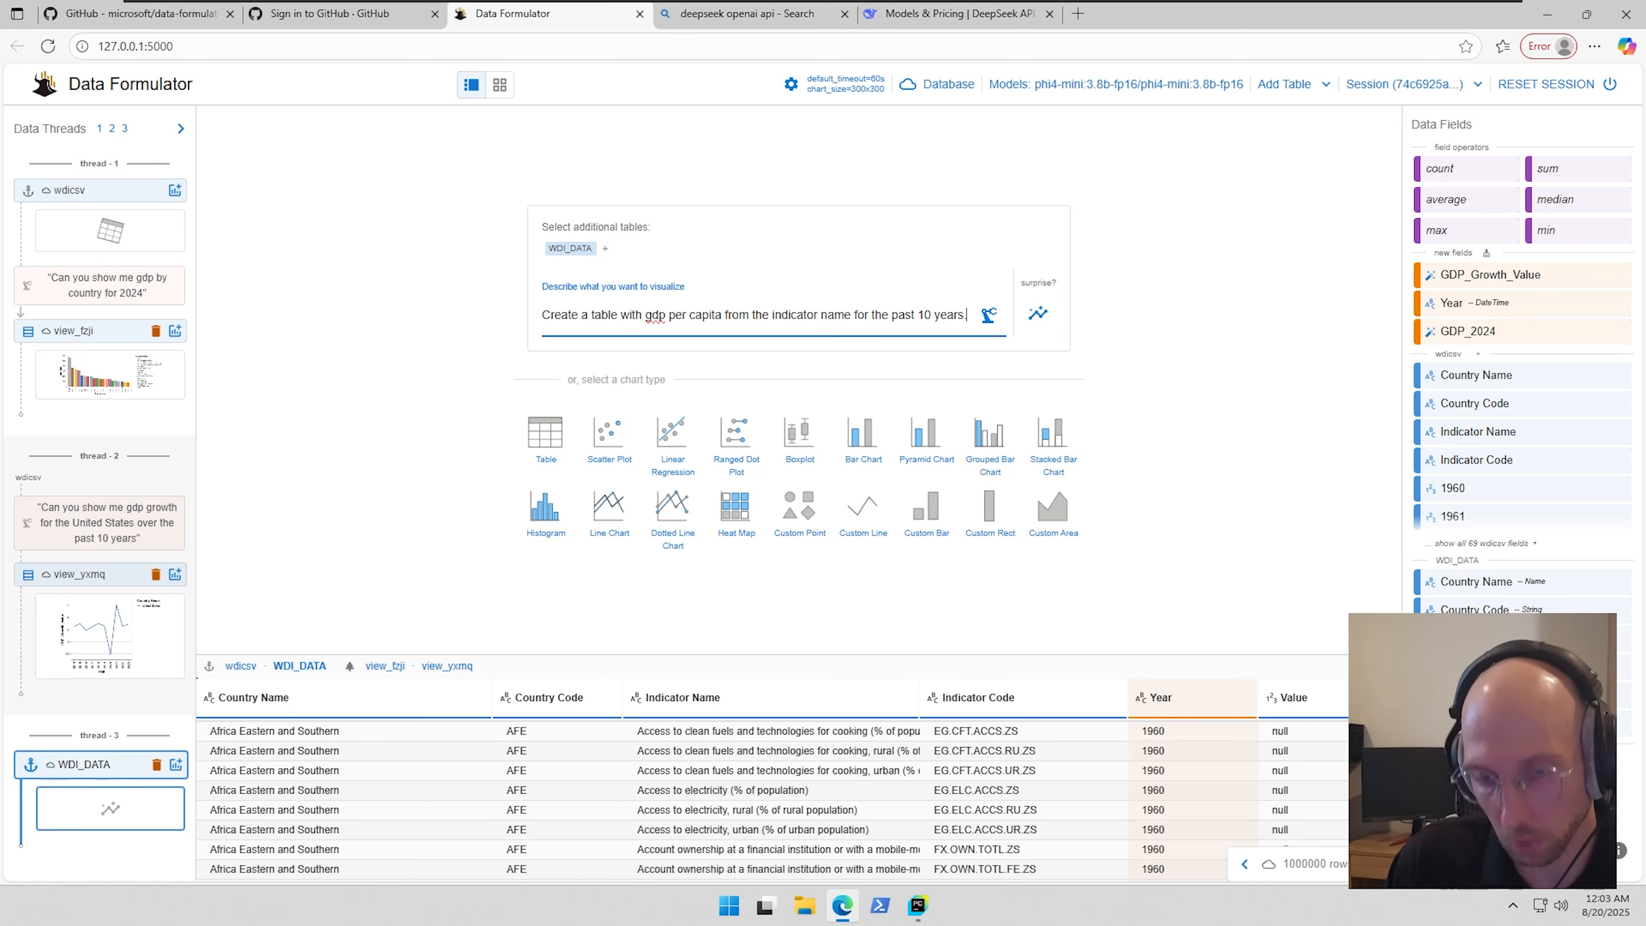
pyautogui.click(989, 315)
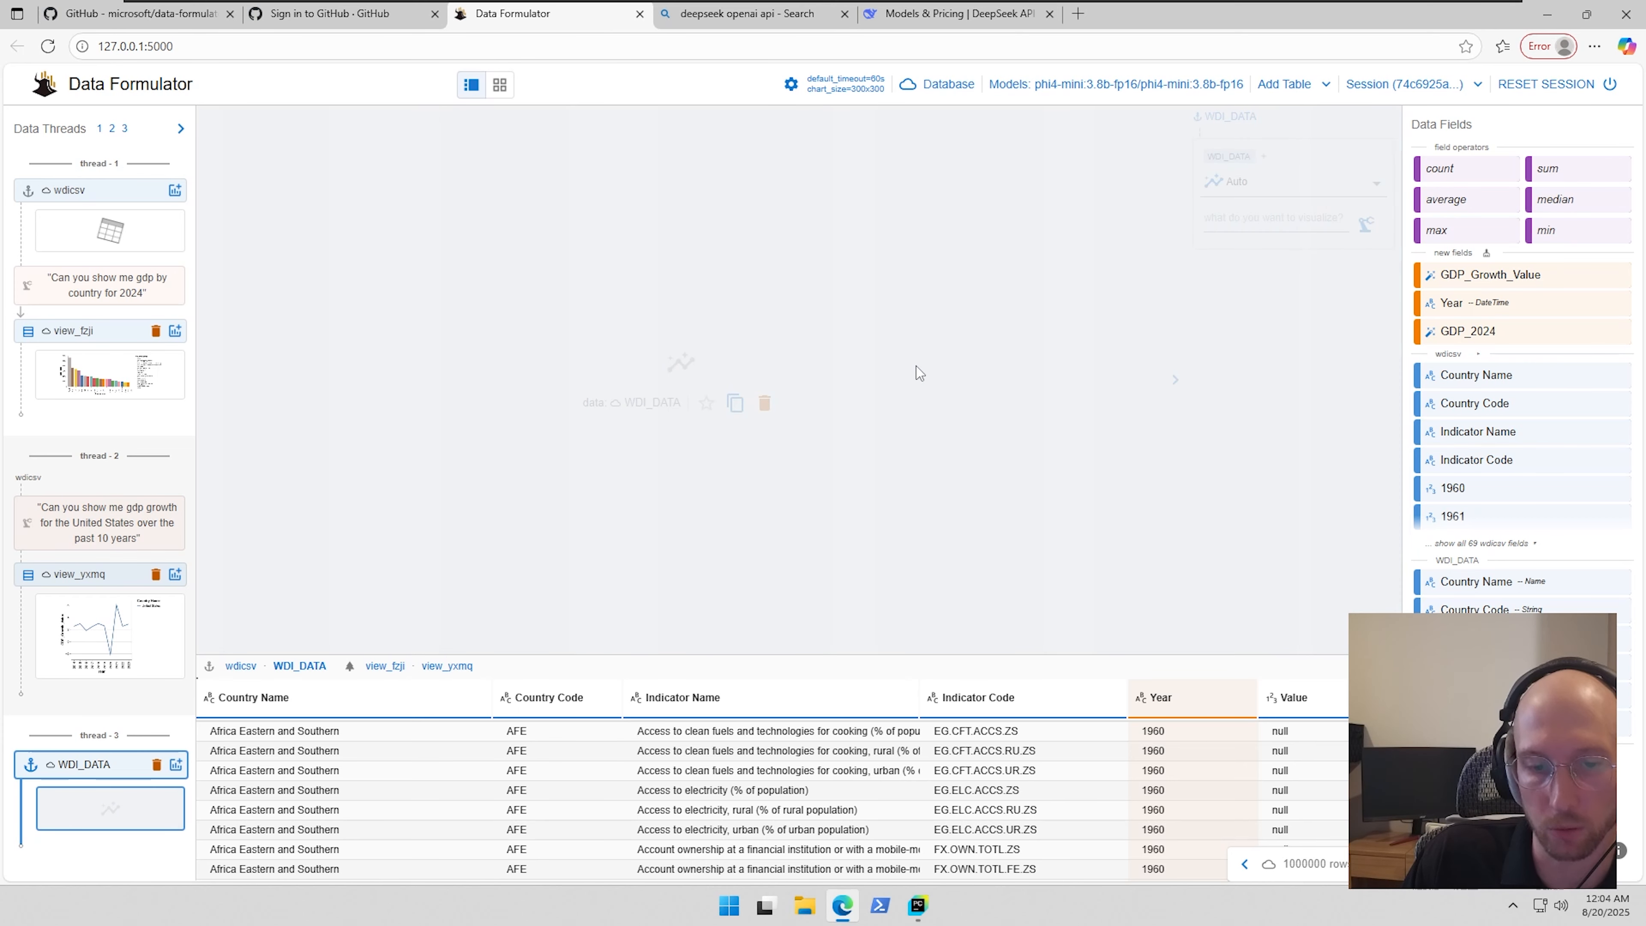
pyautogui.scroll(-3, 1133, 800)
pyautogui.scroll(3, 1147, 810)
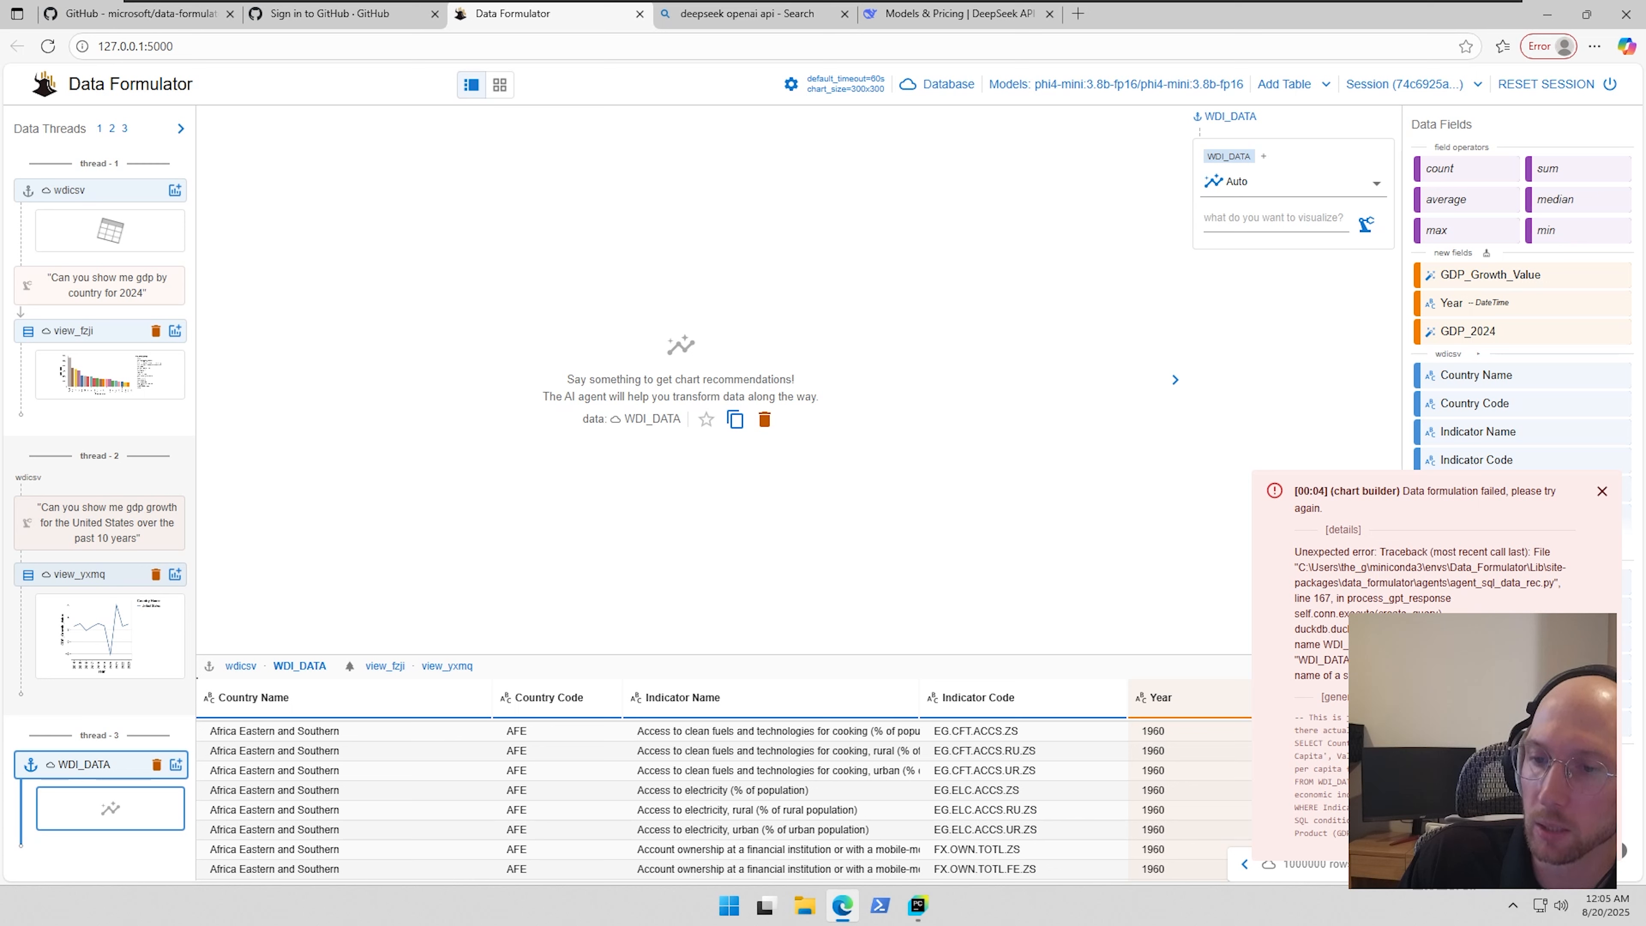
pyautogui.click(1602, 493)
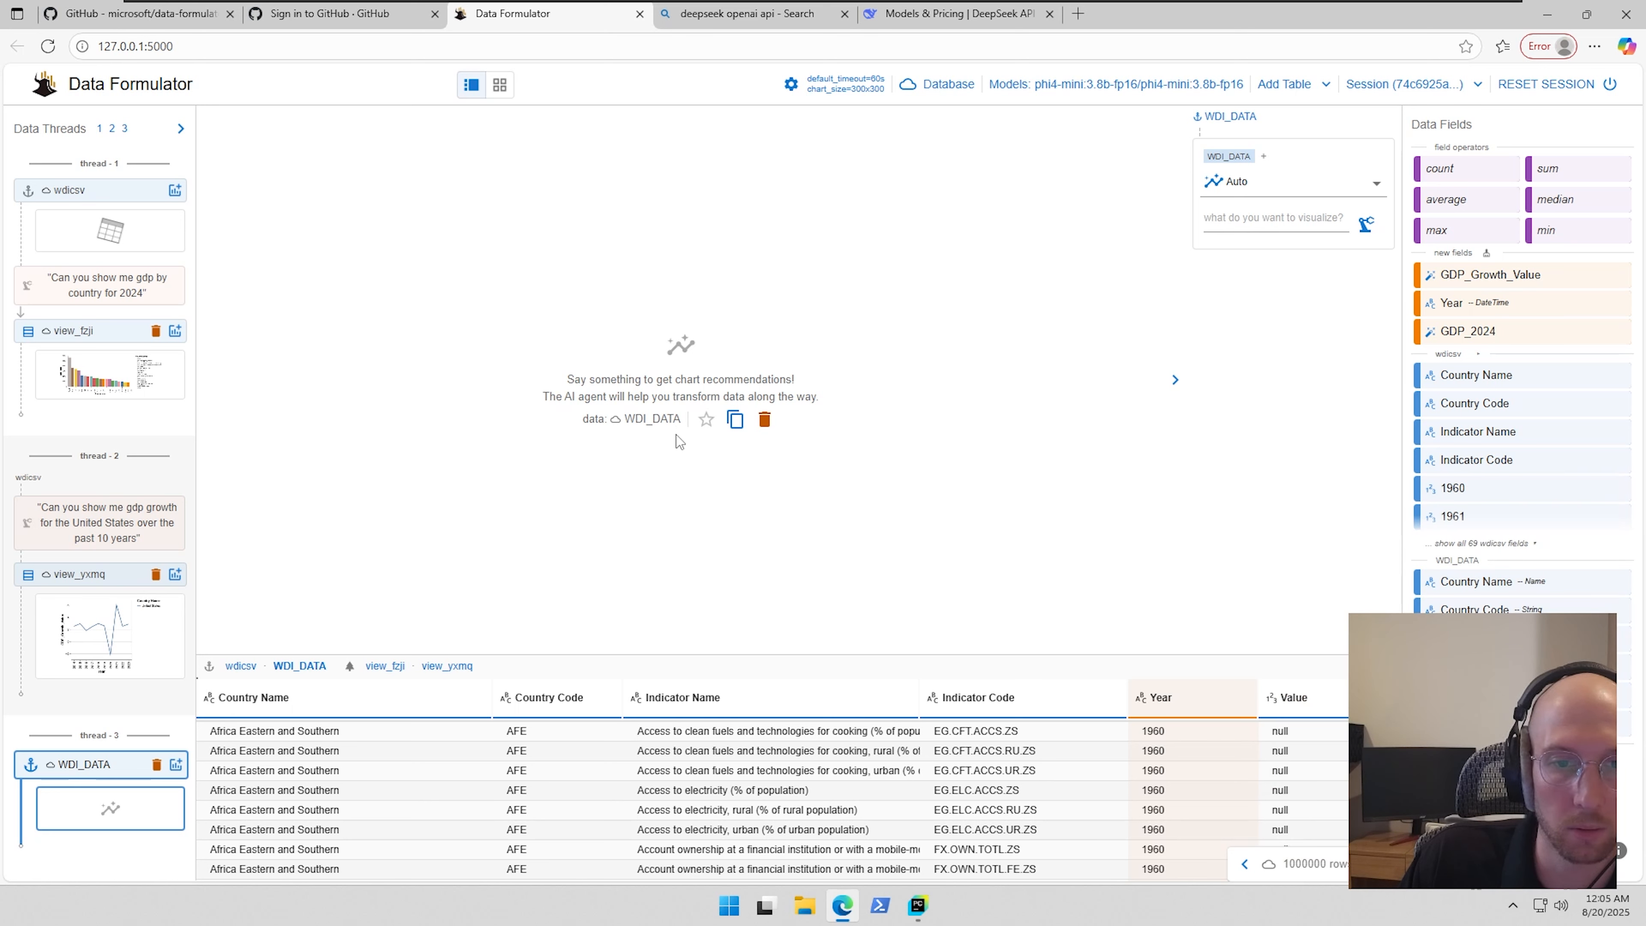
# - Set the WDI_DATA chart type to Table and try formulating with the prompt "Filter by Indicator Name with GDP per capita"
pyautogui.click(1289, 188)
pyautogui.click(1286, 217)
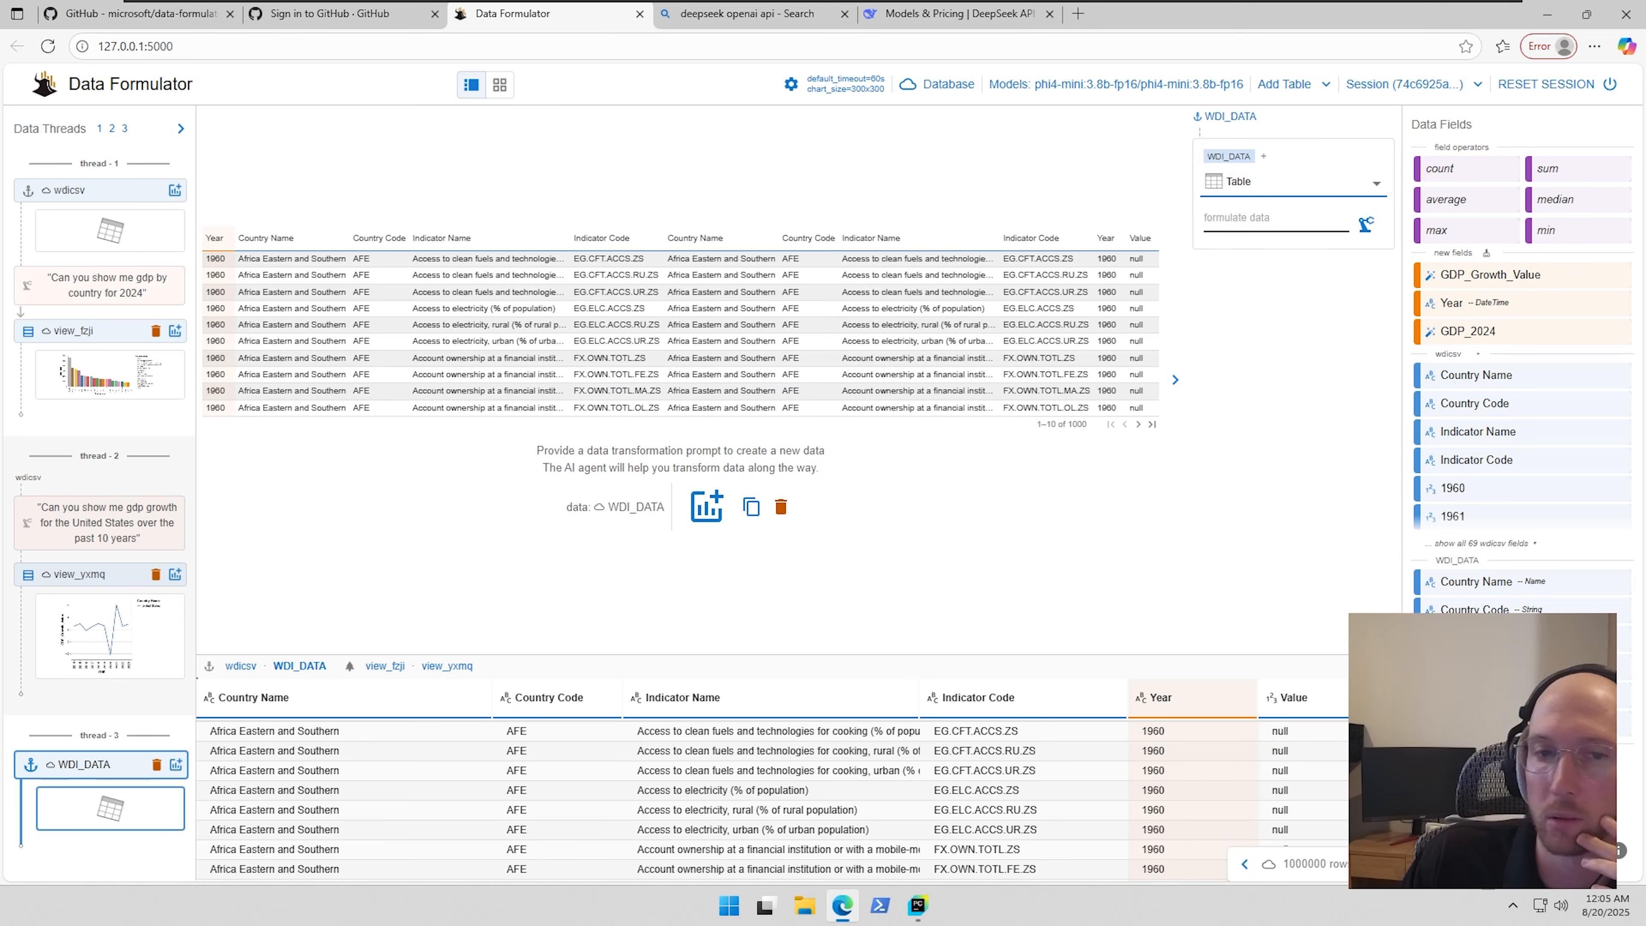
pyautogui.click(1235, 223)
pyautogui.write('Flter by')
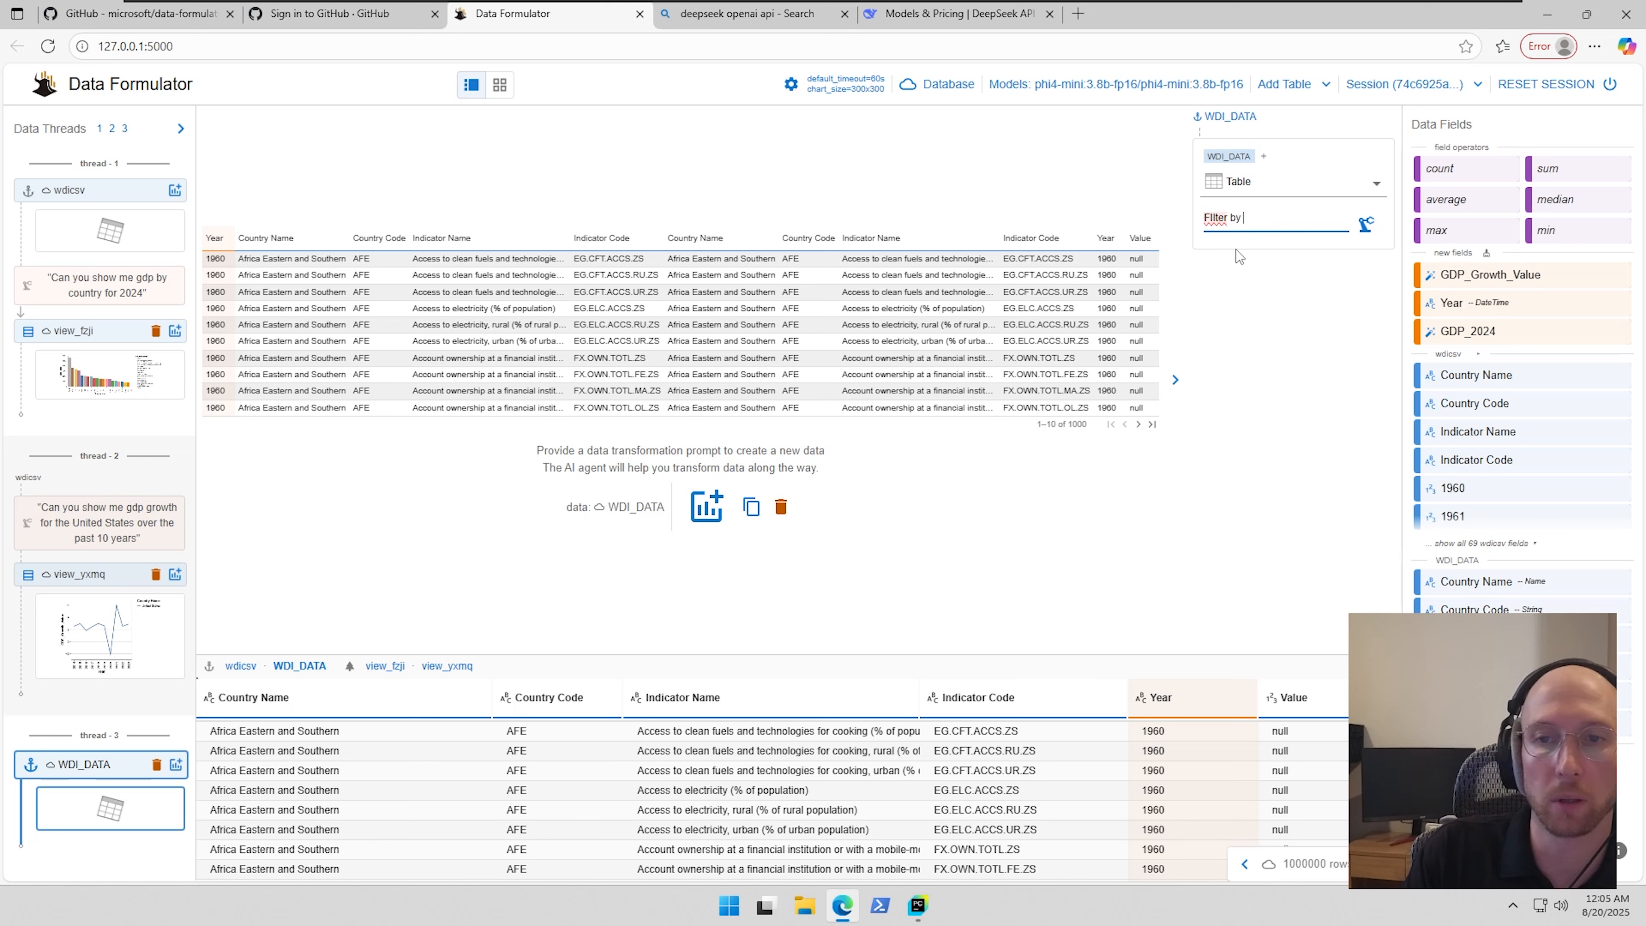
pyautogui.write(' Indicator Nam')
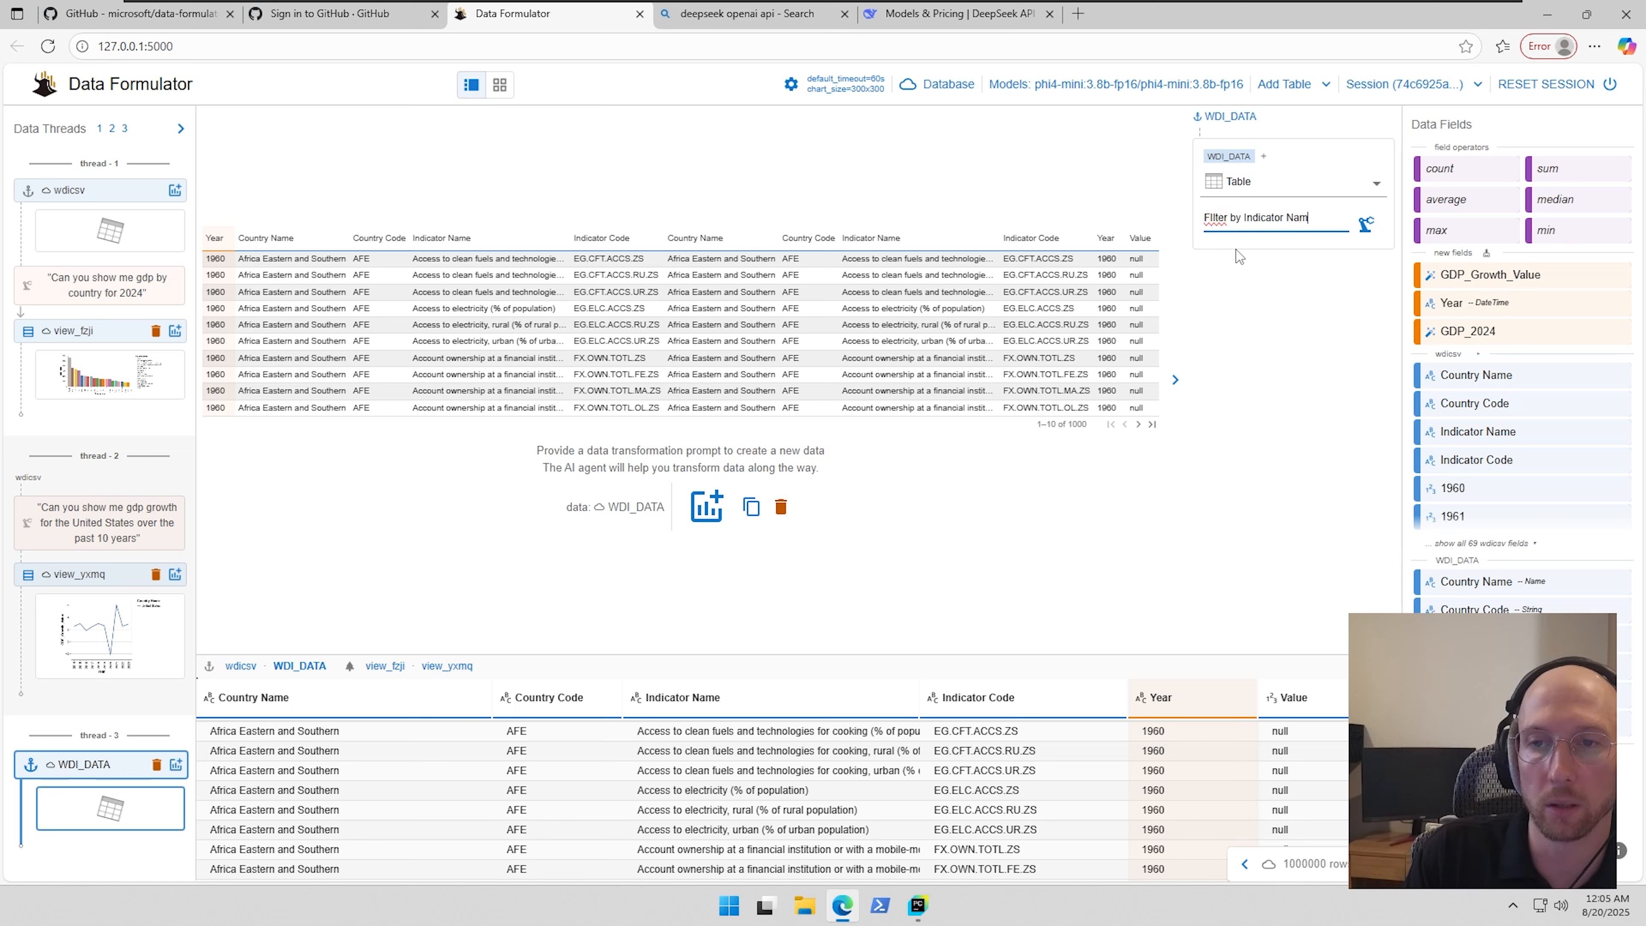
pyautogui.write('e with GDP per capita')
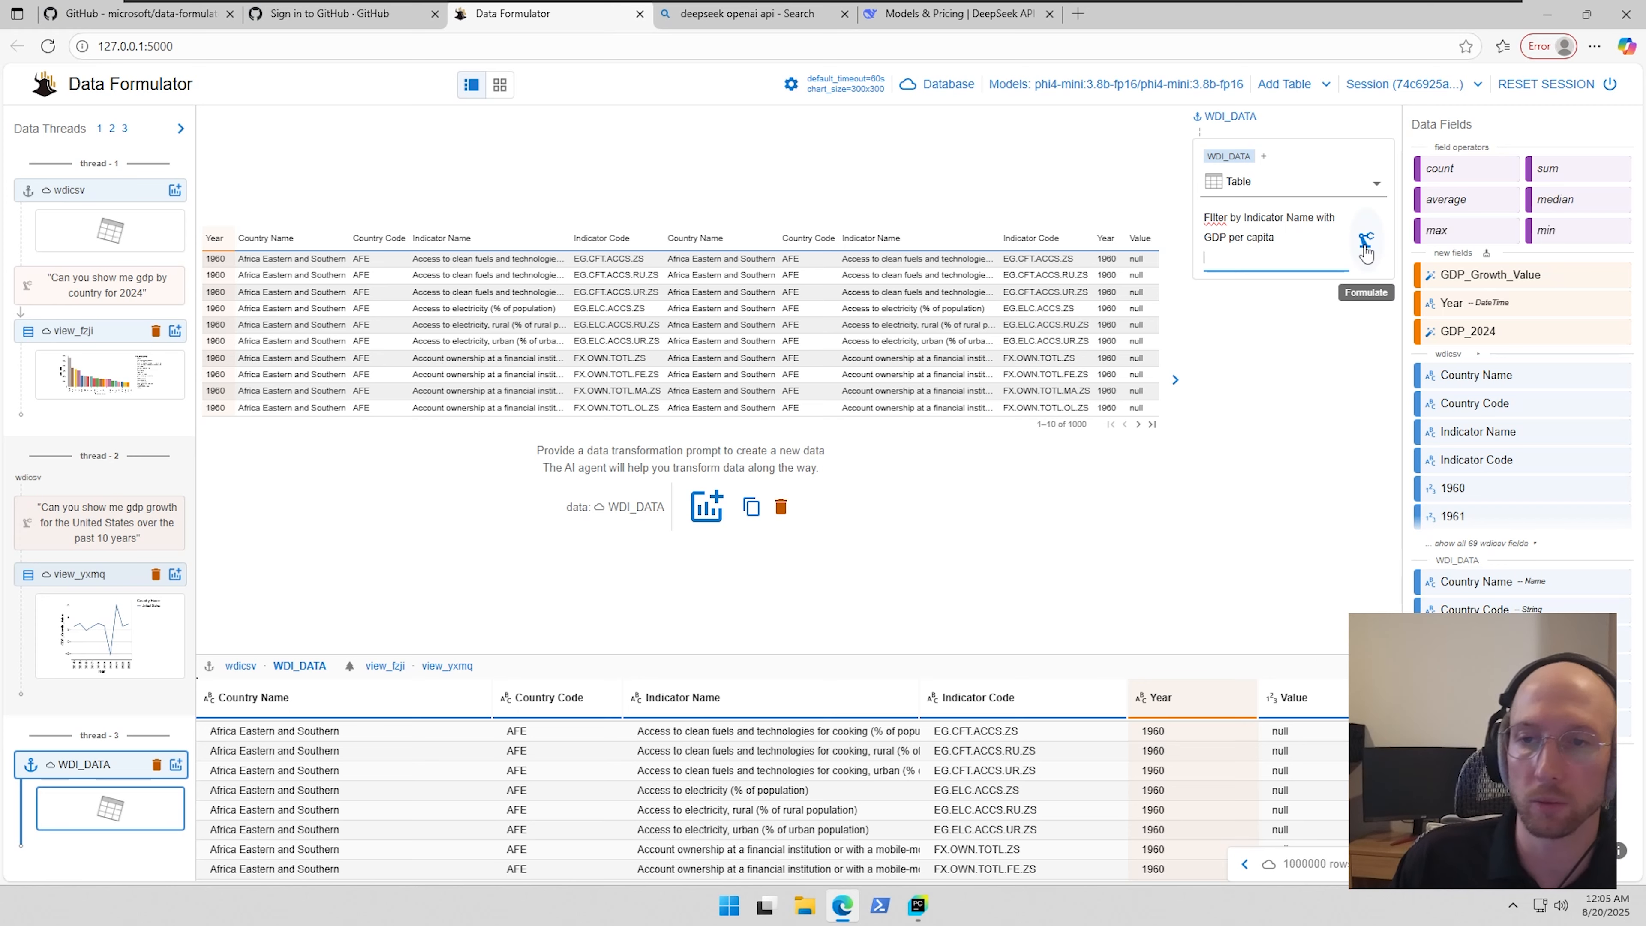
pyautogui.click(1365, 229)
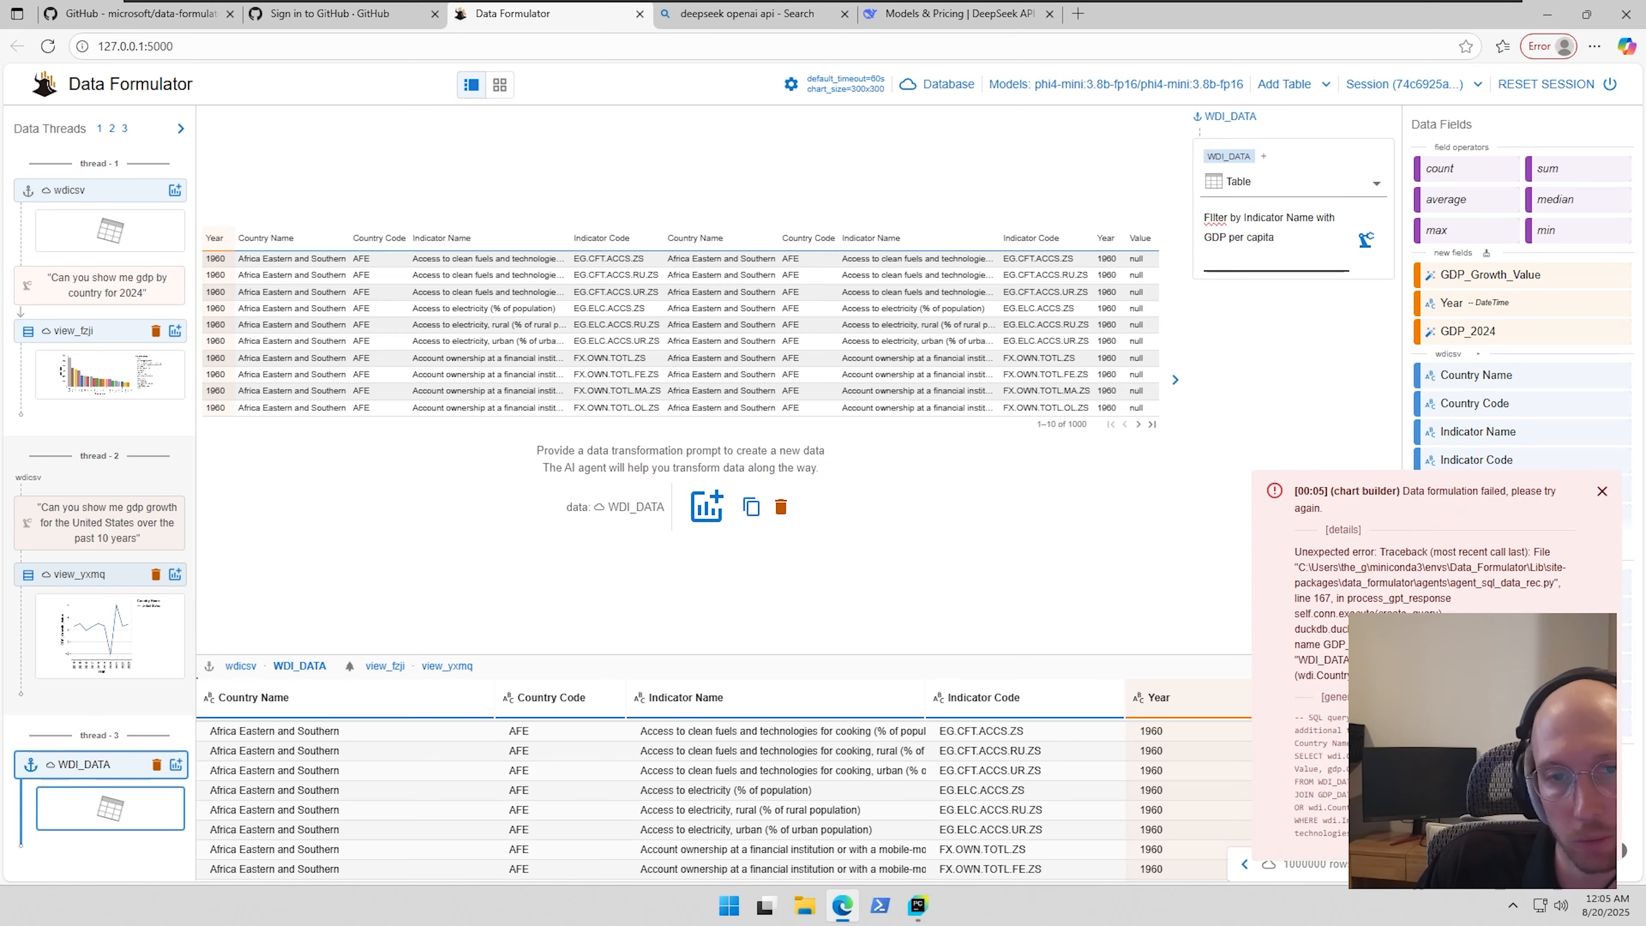
pyautogui.click(1602, 491)
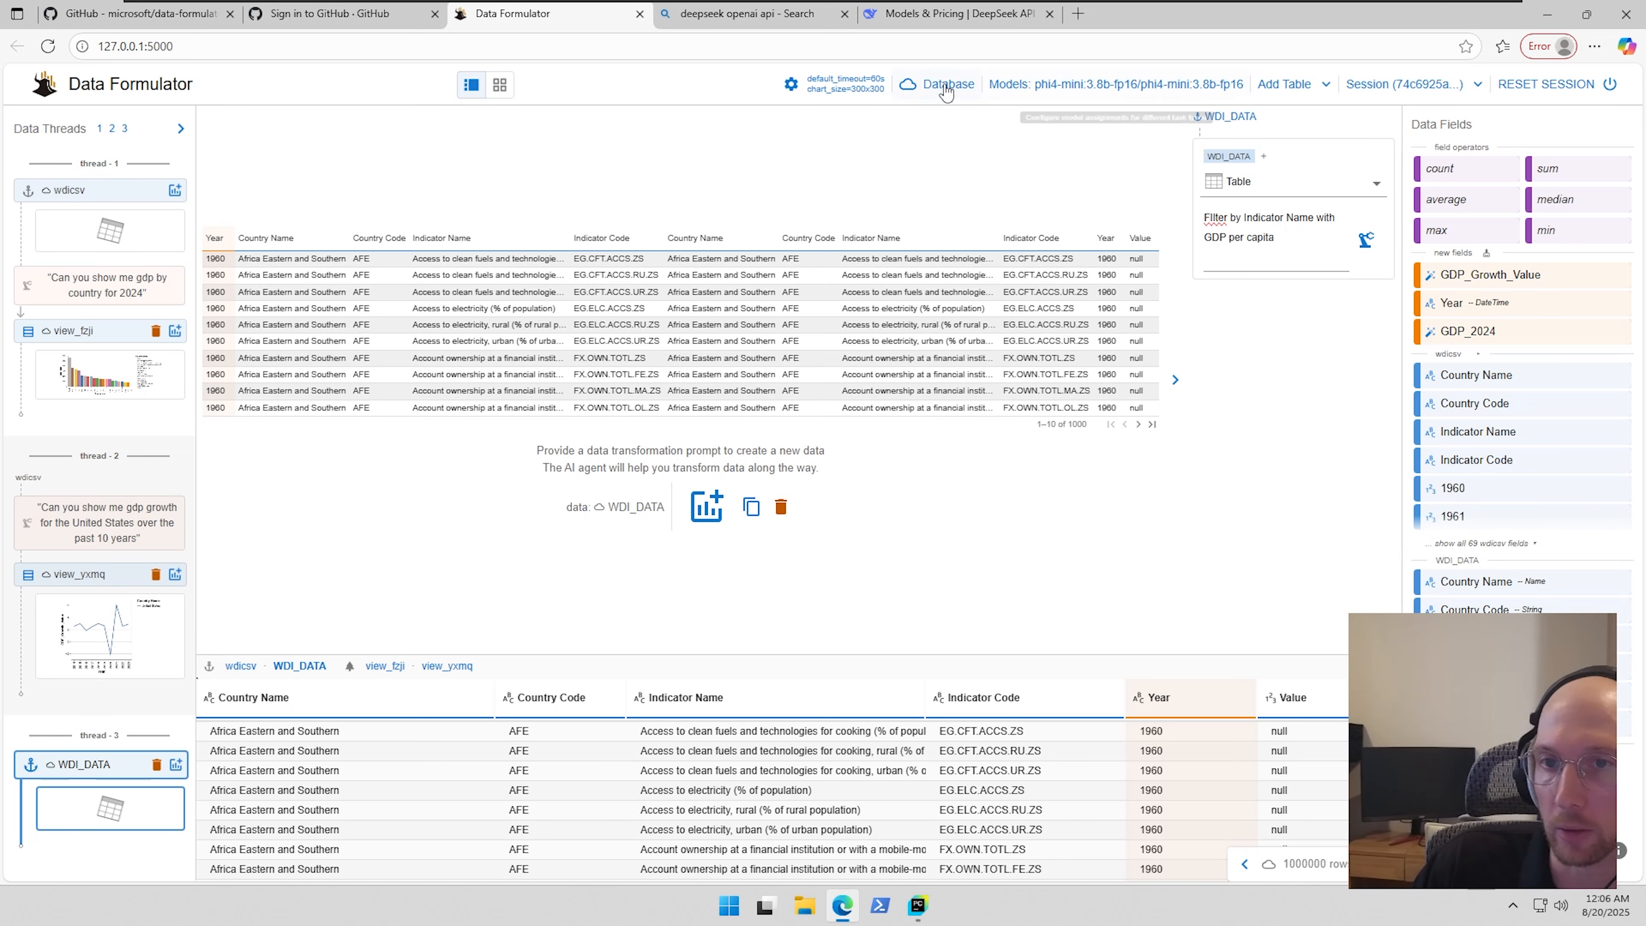
pyautogui.click(1315, 86)
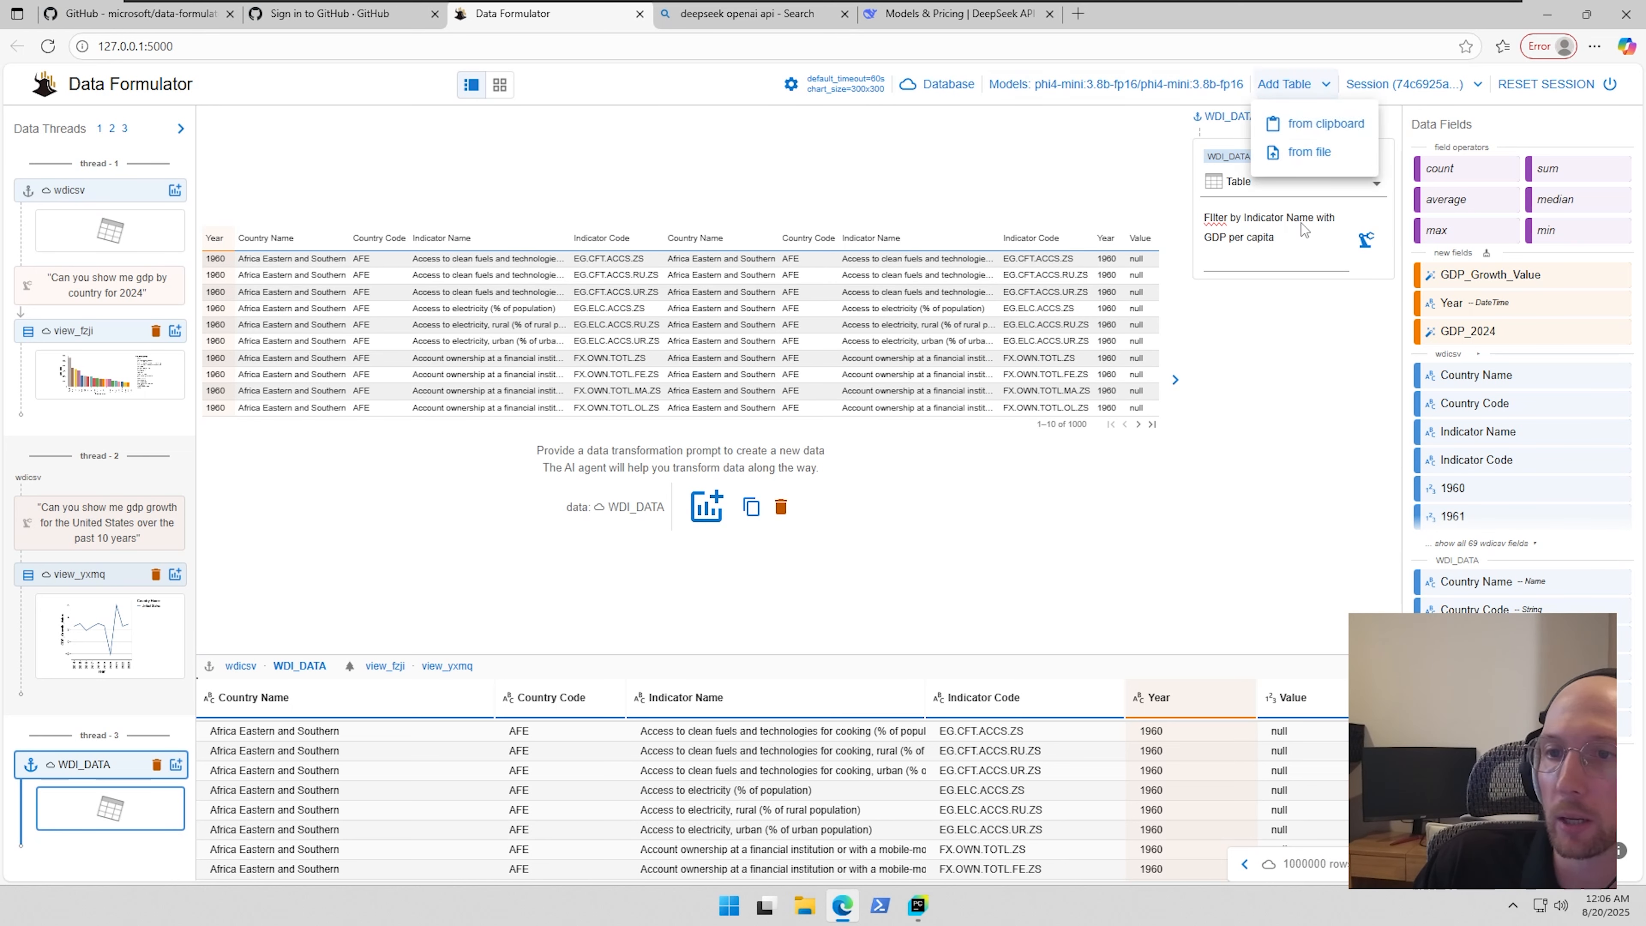
pyautogui.click(1316, 151)
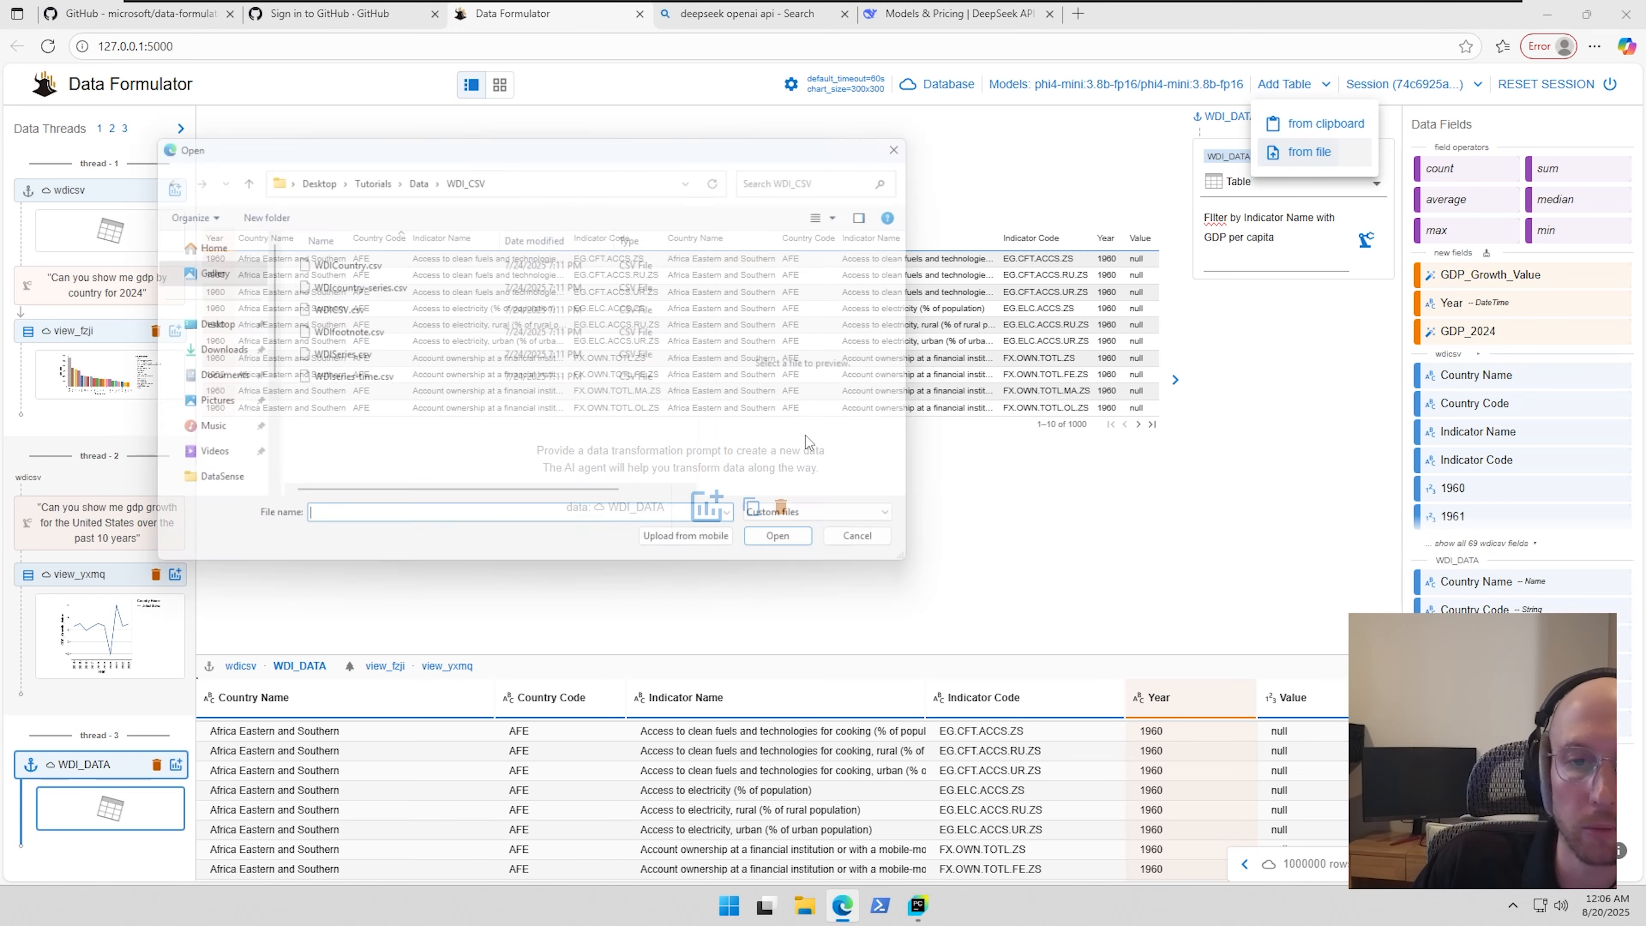
pyautogui.click(859, 554)
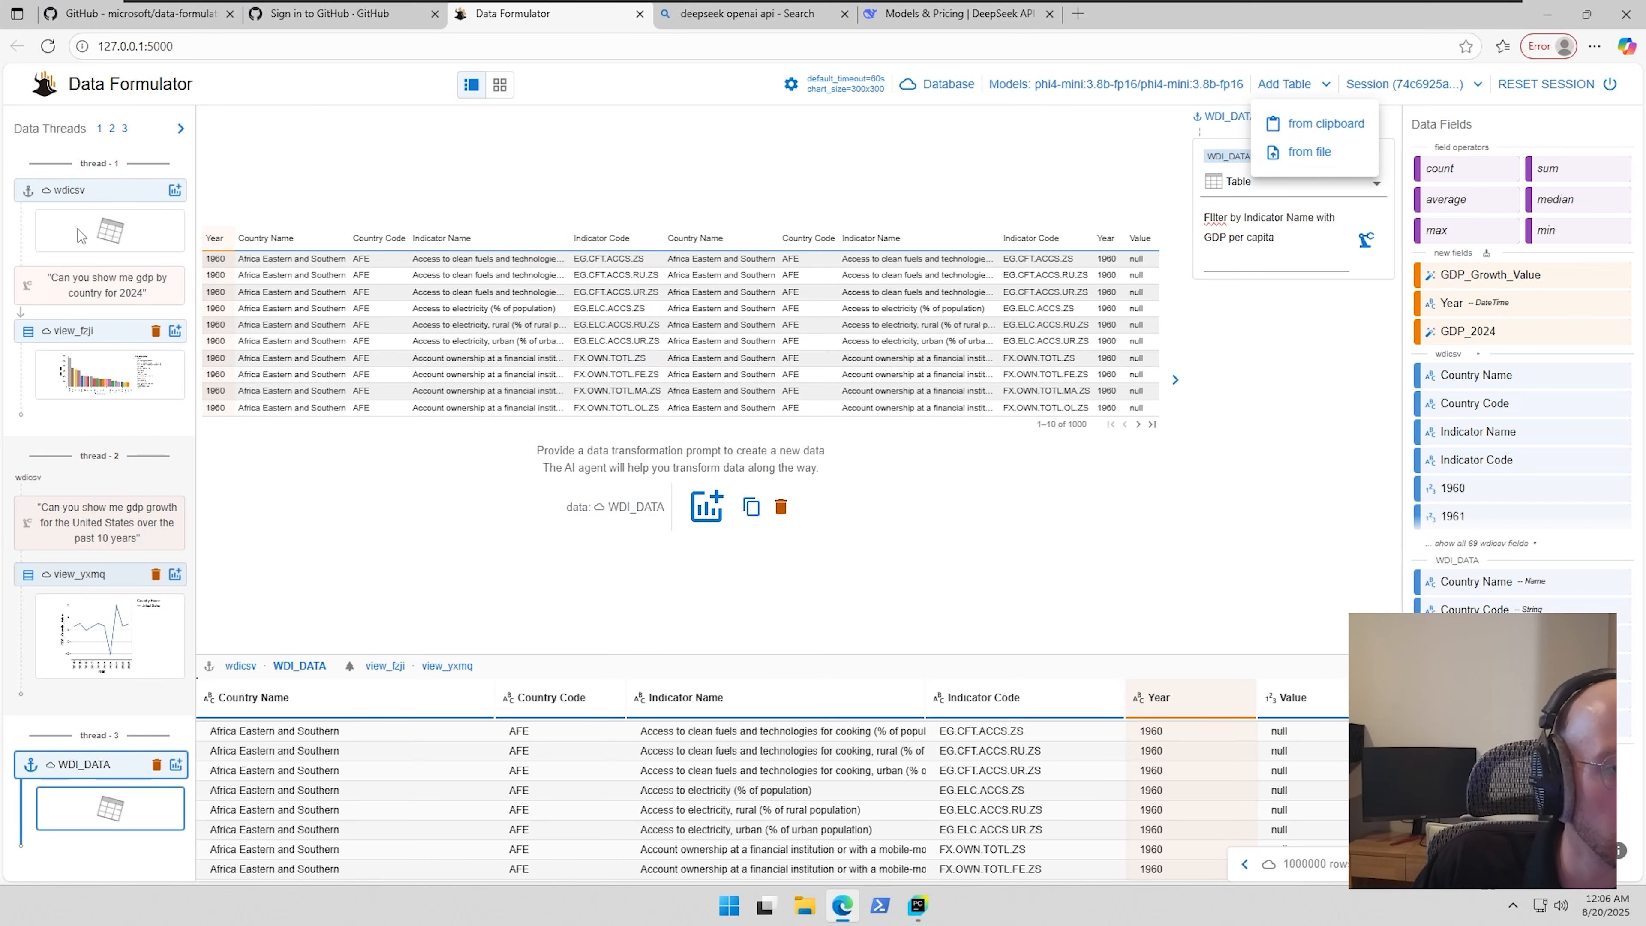
pyautogui.click(152, 857)
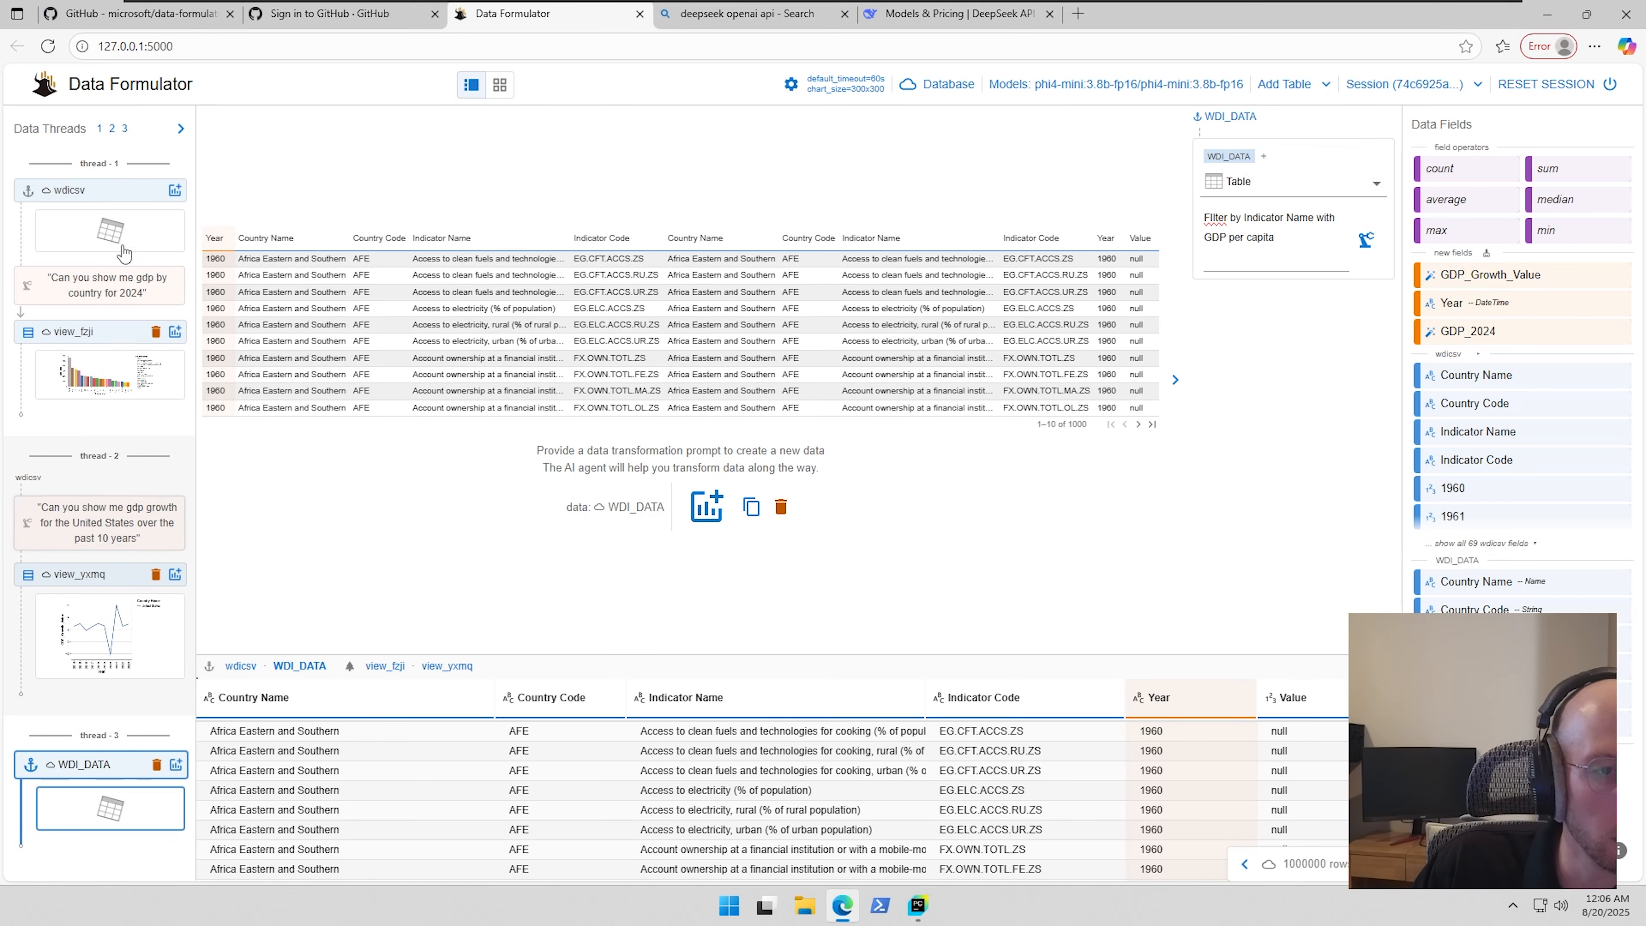
# - Load the gdp_per_capita table from the database into the workspace and look over its rows
pyautogui.click(936, 85)
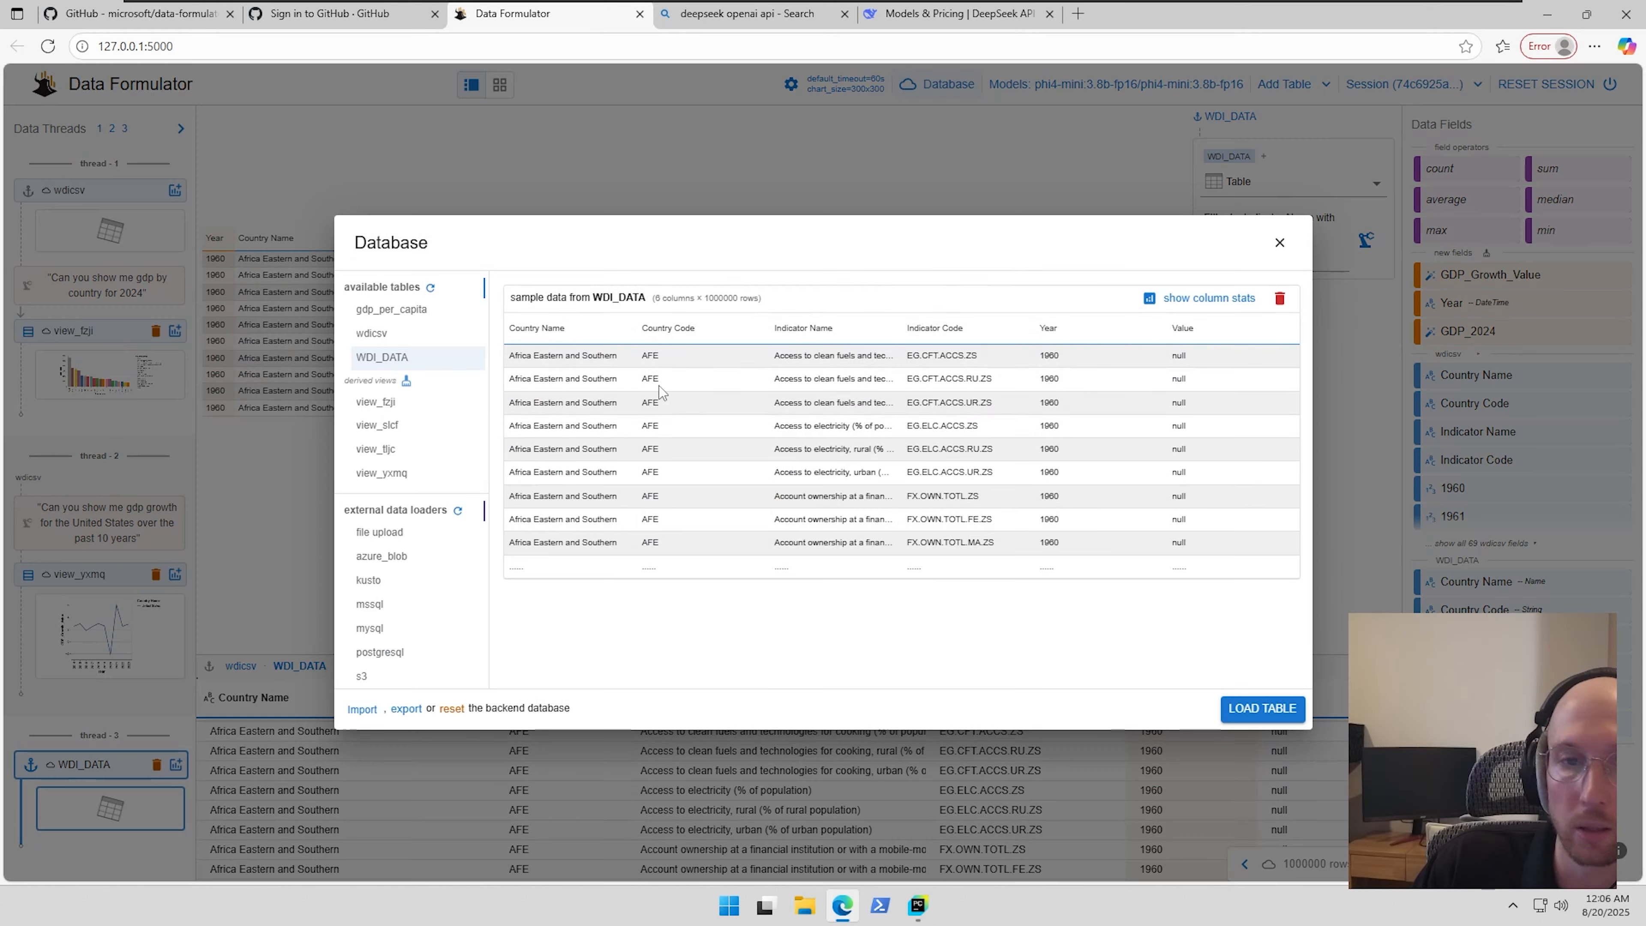
pyautogui.click(392, 309)
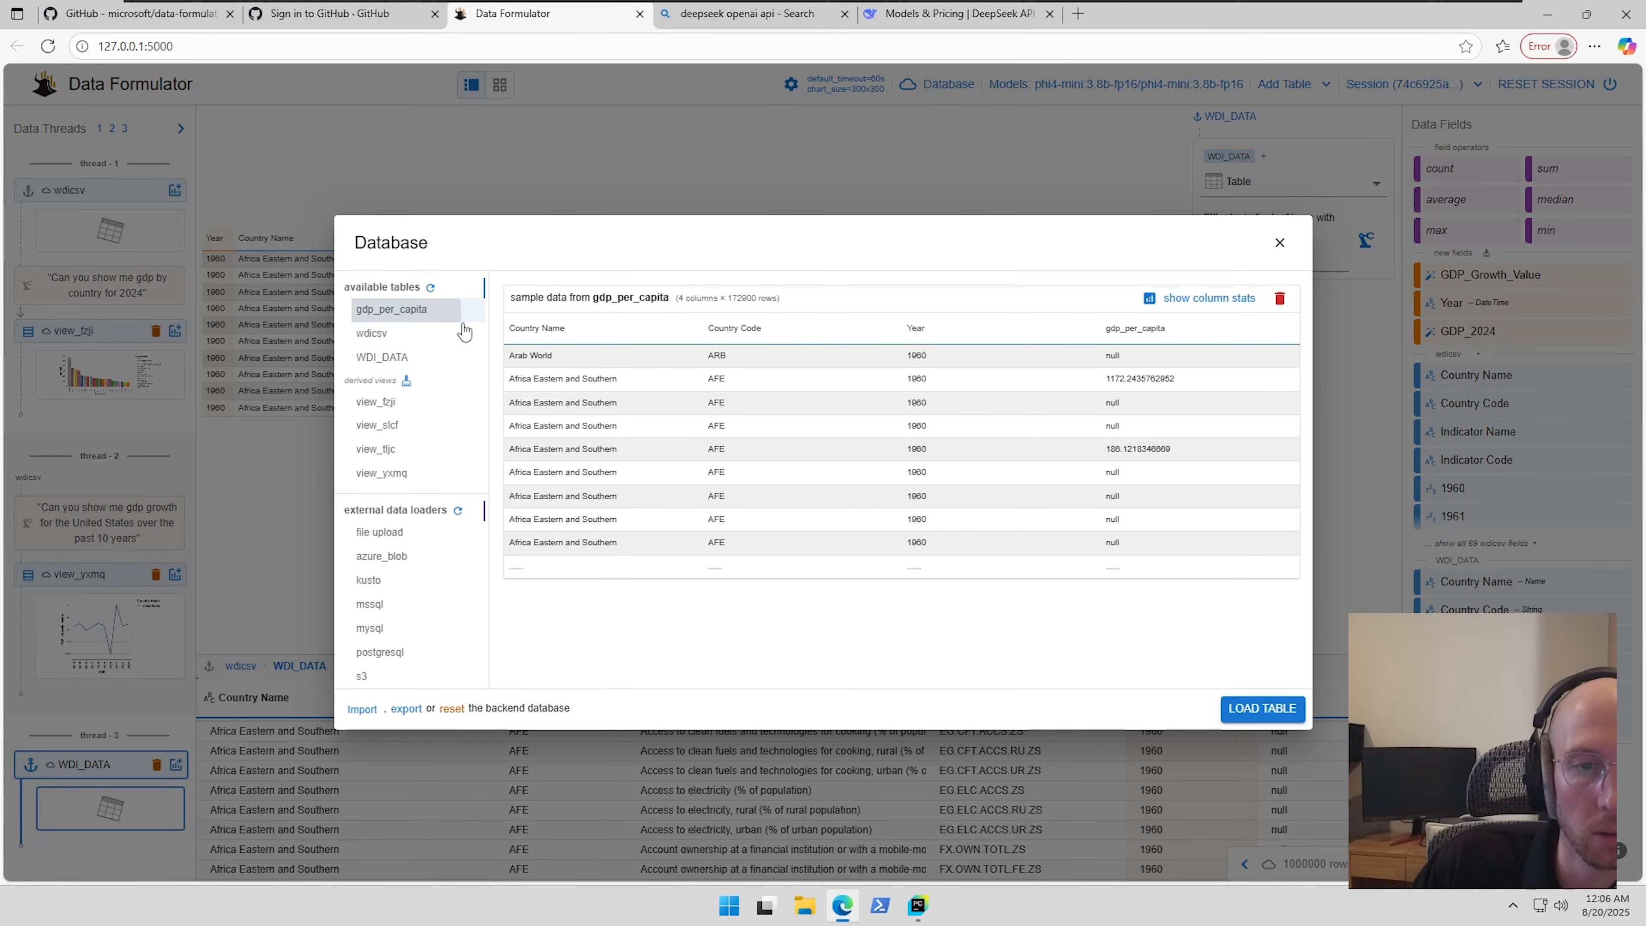
pyautogui.click(1260, 708)
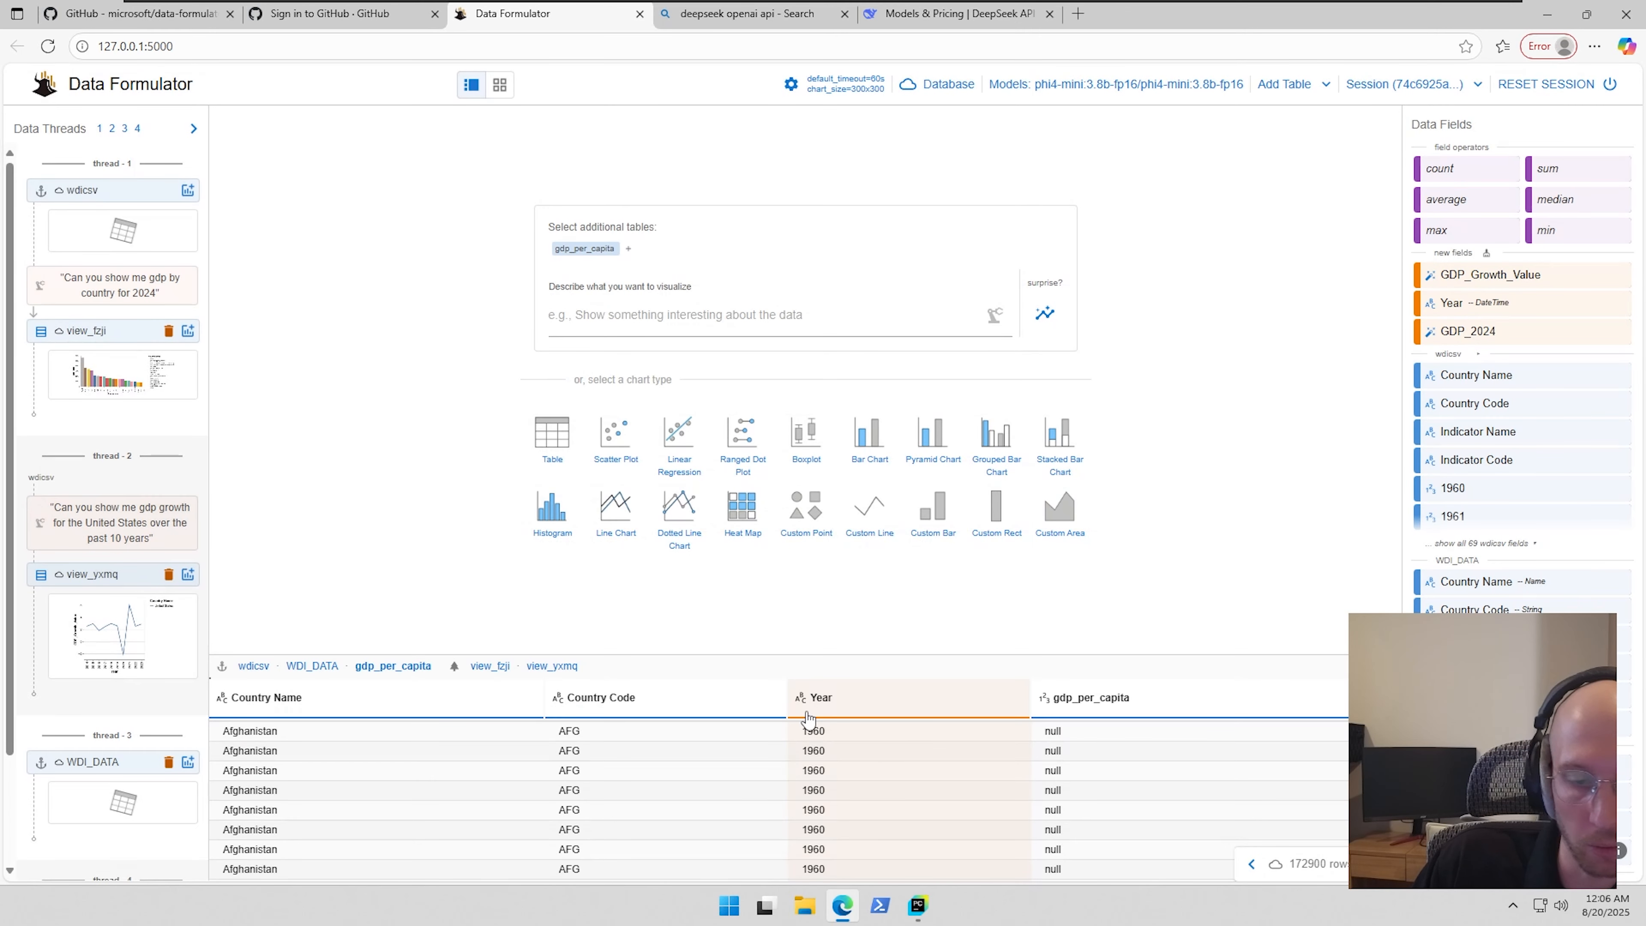
pyautogui.scroll(-1, 1214, 772)
pyautogui.scroll(-10, 1213, 772)
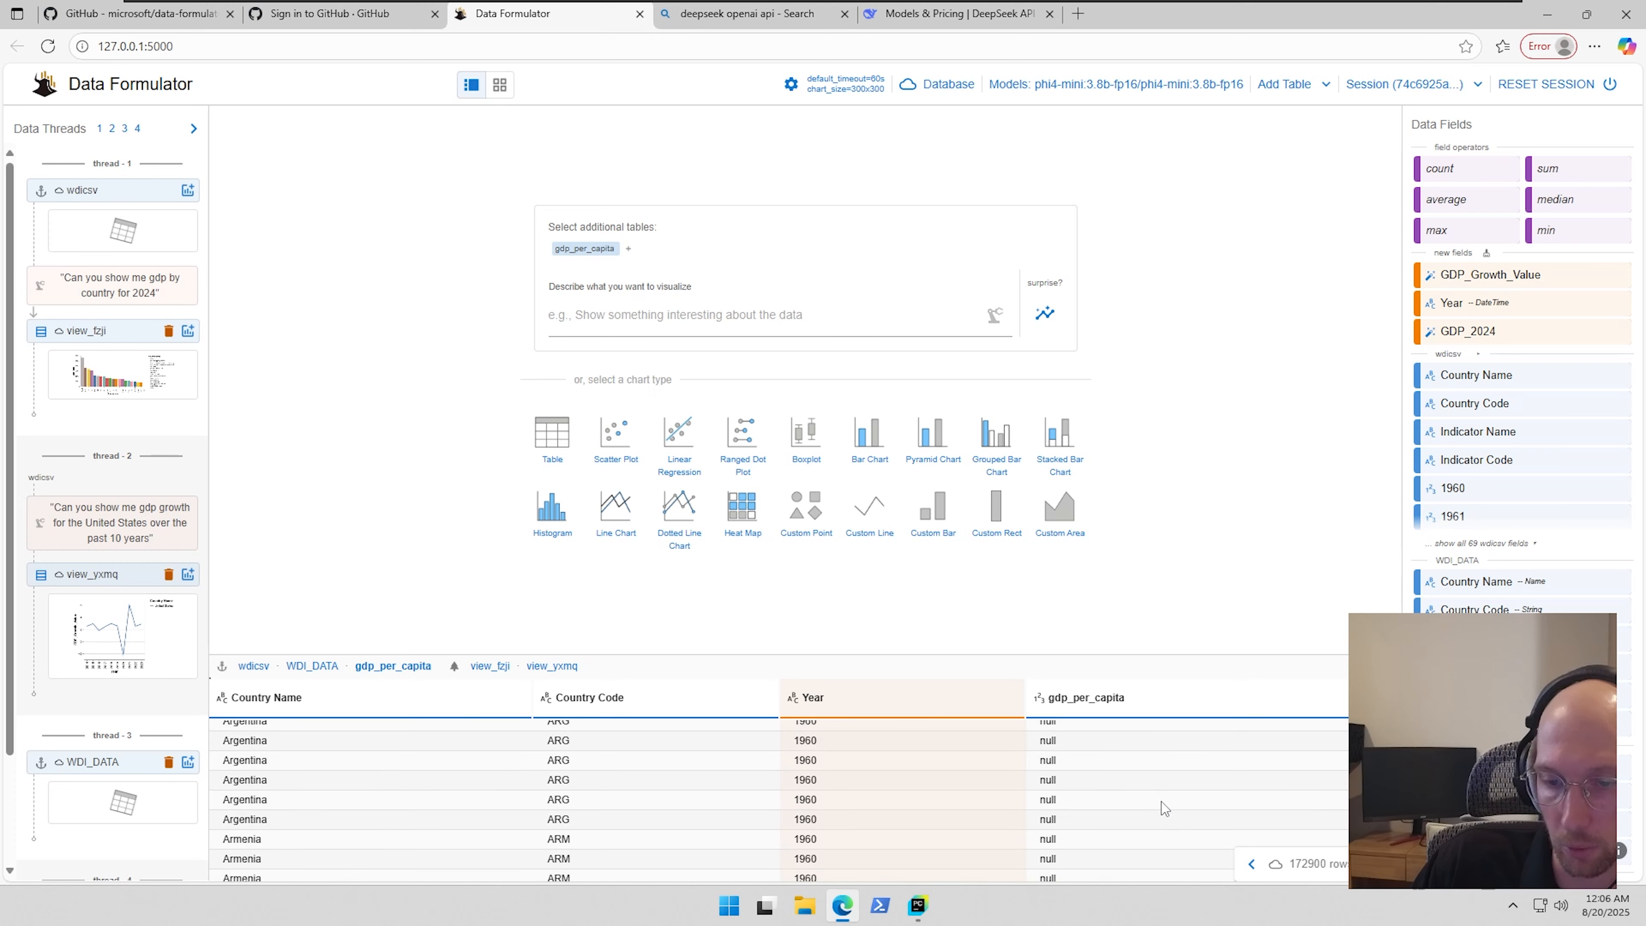
pyautogui.scroll(10, 783, 753)
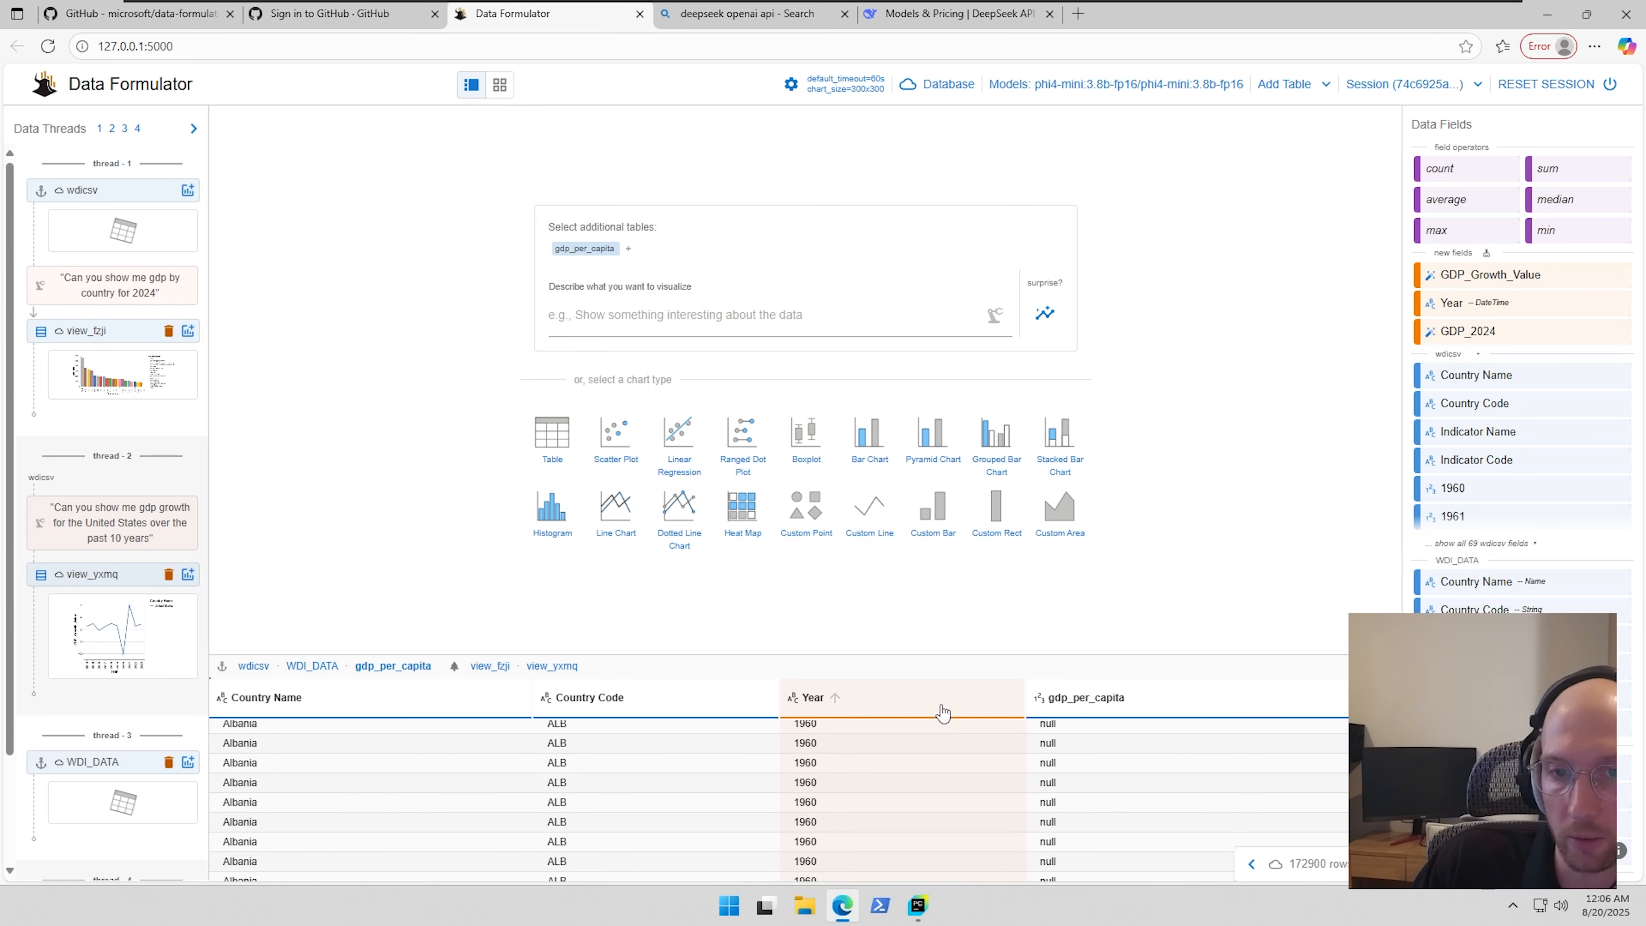
# - Try the AI prompt "Plot a line graph for United States, Canada, and China for the past 10 years." on gdp_per_capita
pyautogui.click(891, 317)
pyautogui.write('Pl')
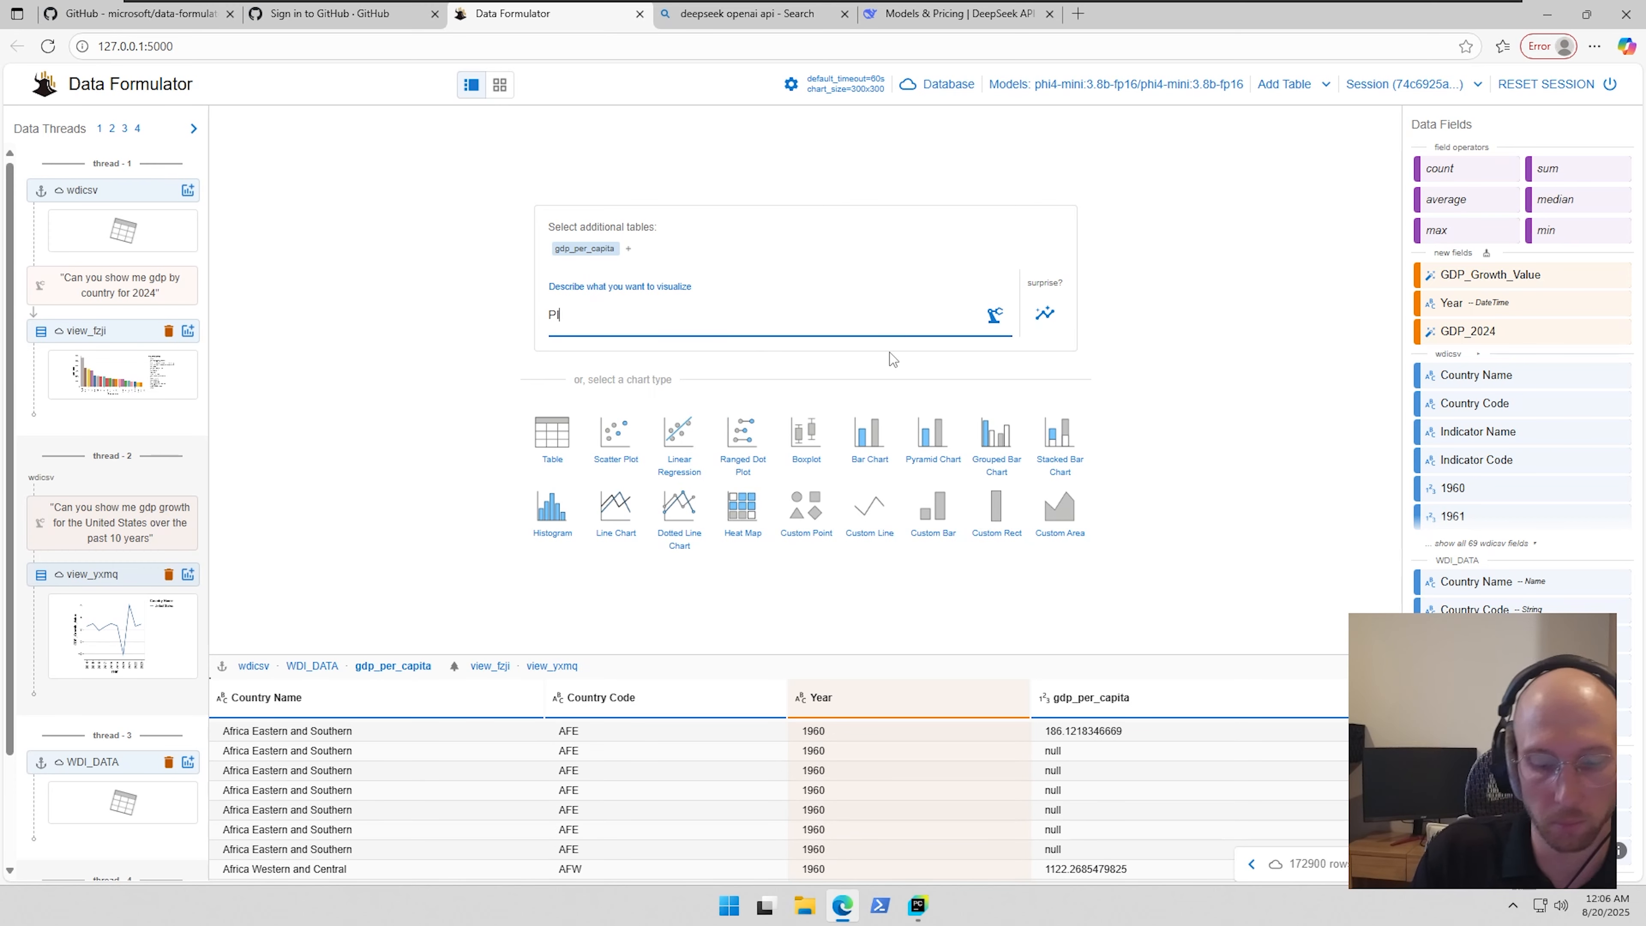
pyautogui.write('ot a line graph')
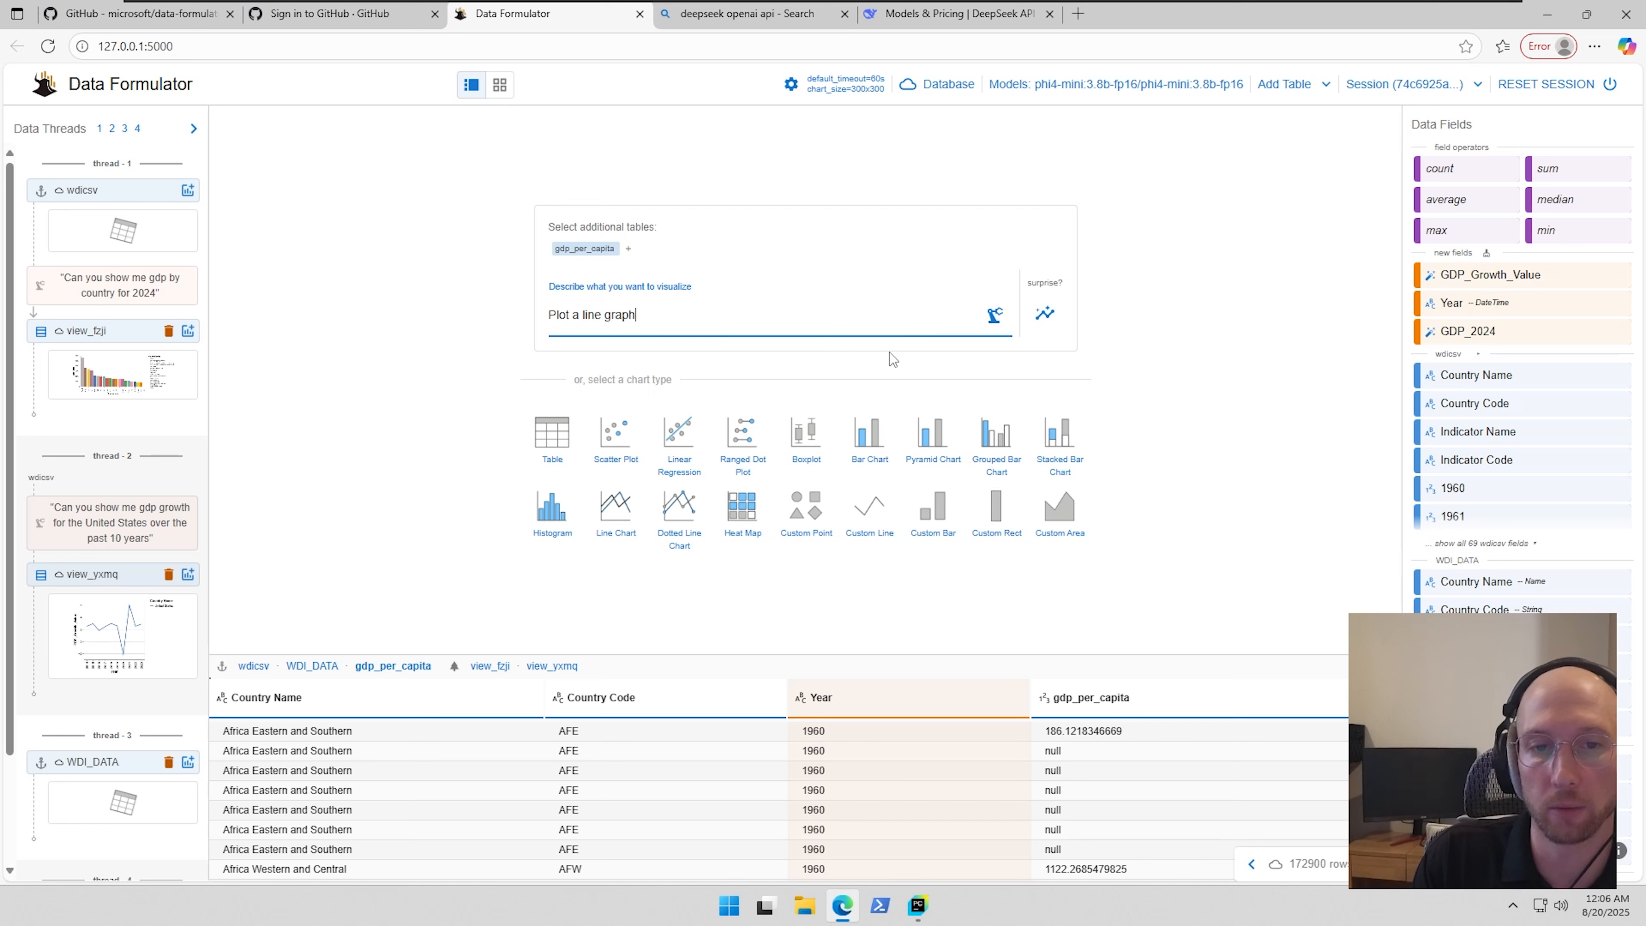
pyautogui.write(' for United ')
pyautogui.write('States, Can')
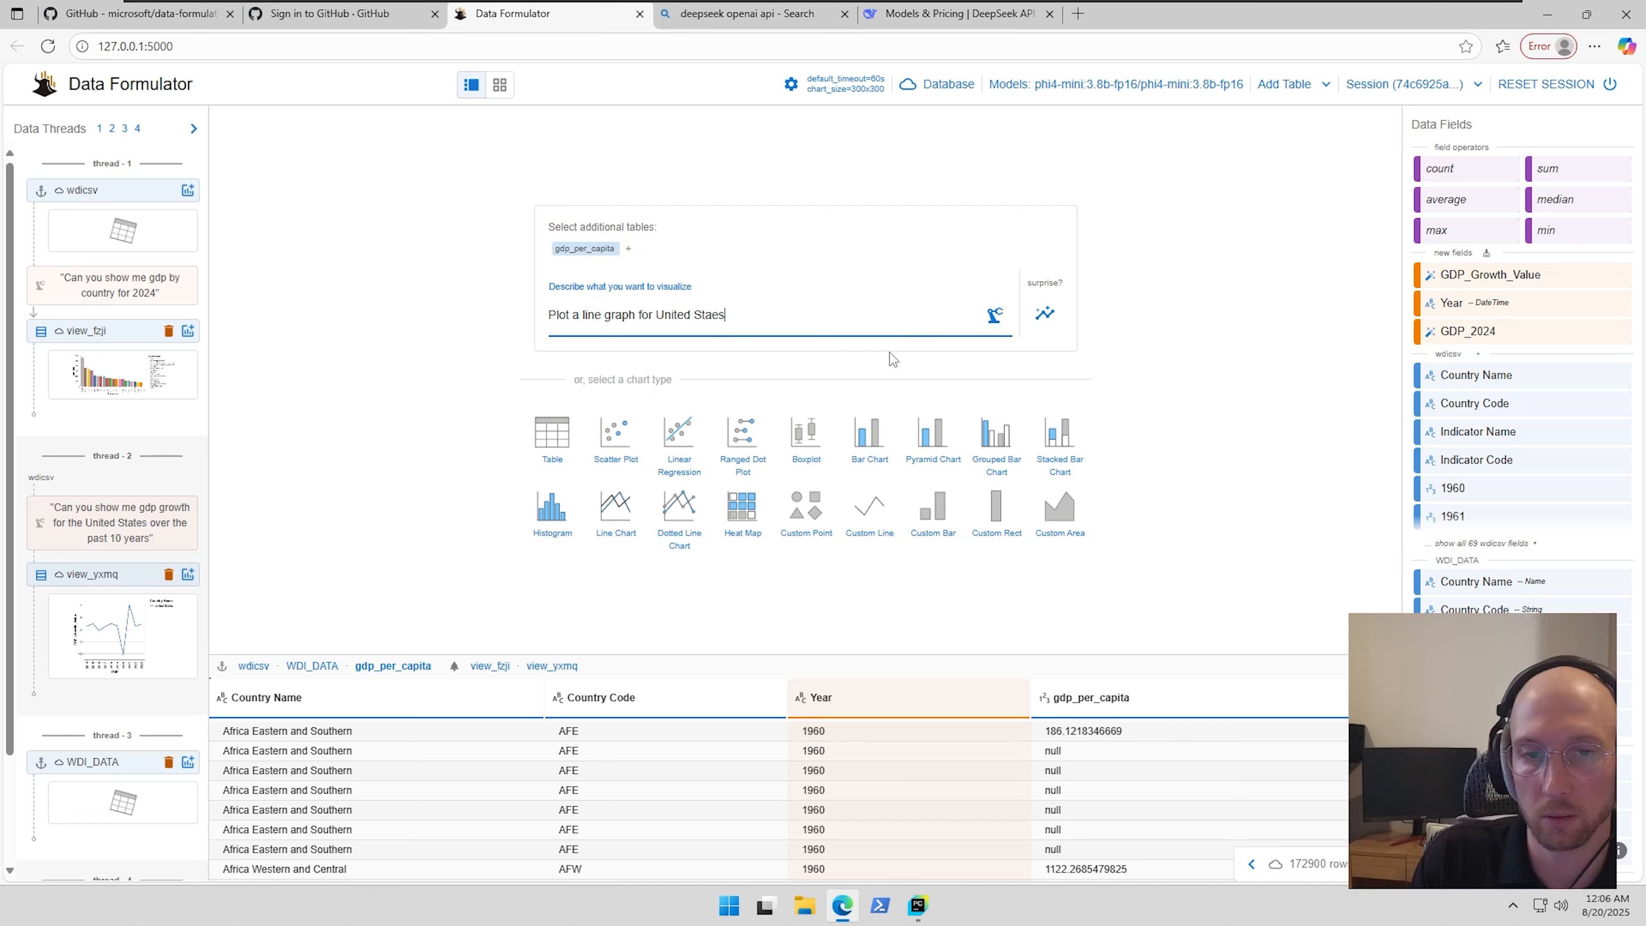
pyautogui.write('ada, and China for the past 10 years.')
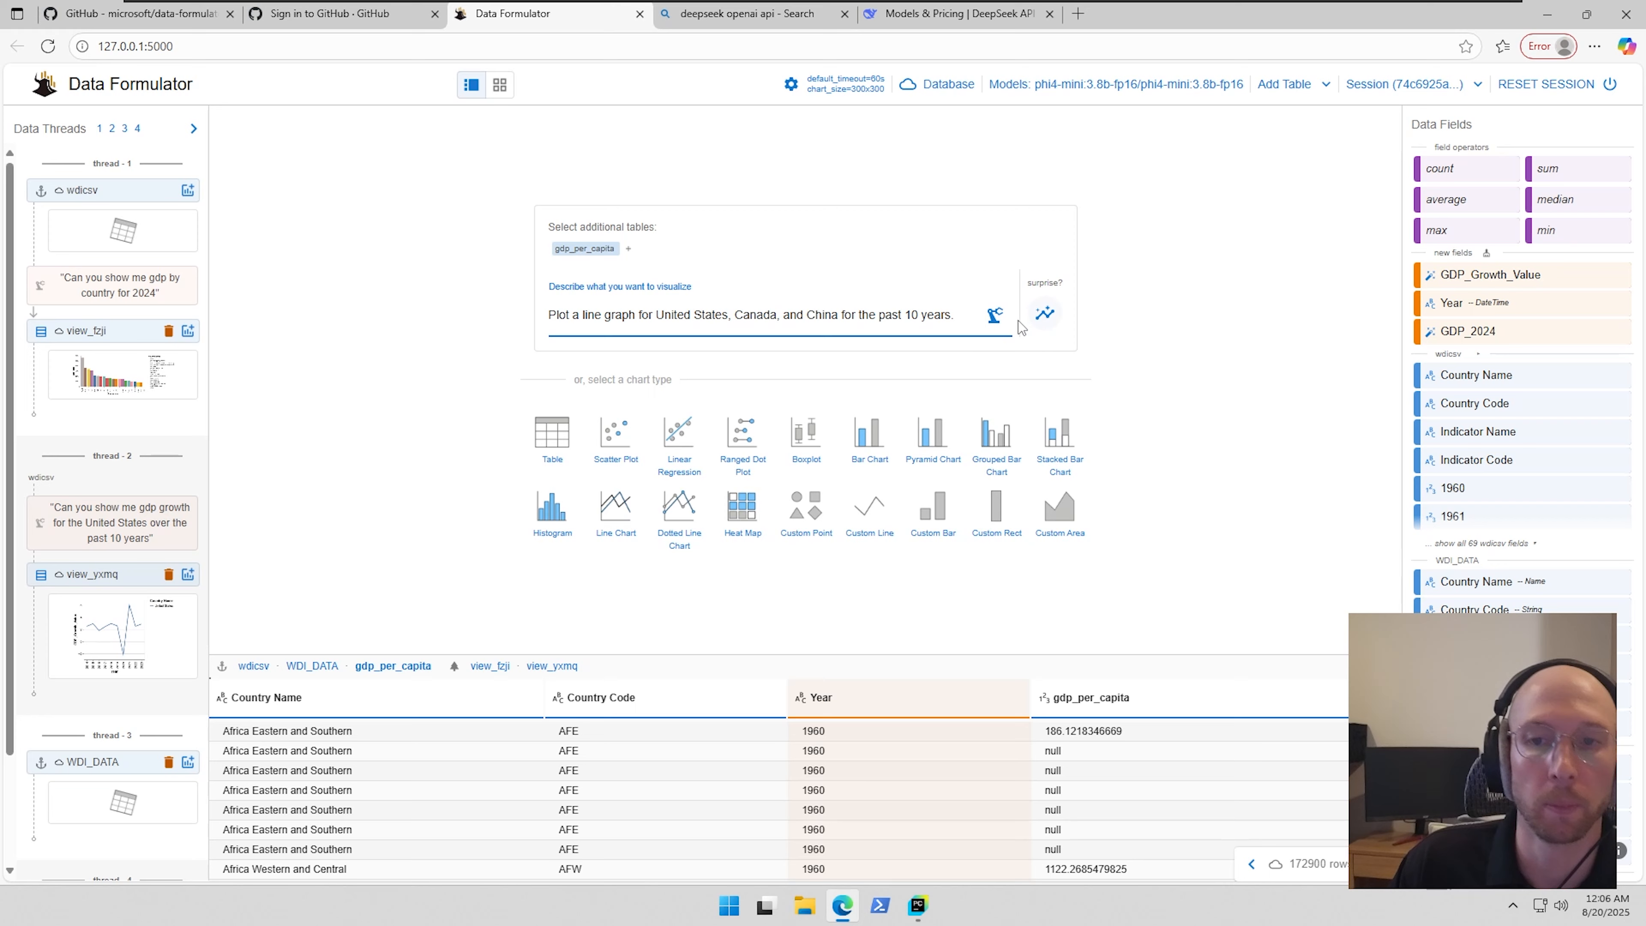
pyautogui.click(998, 318)
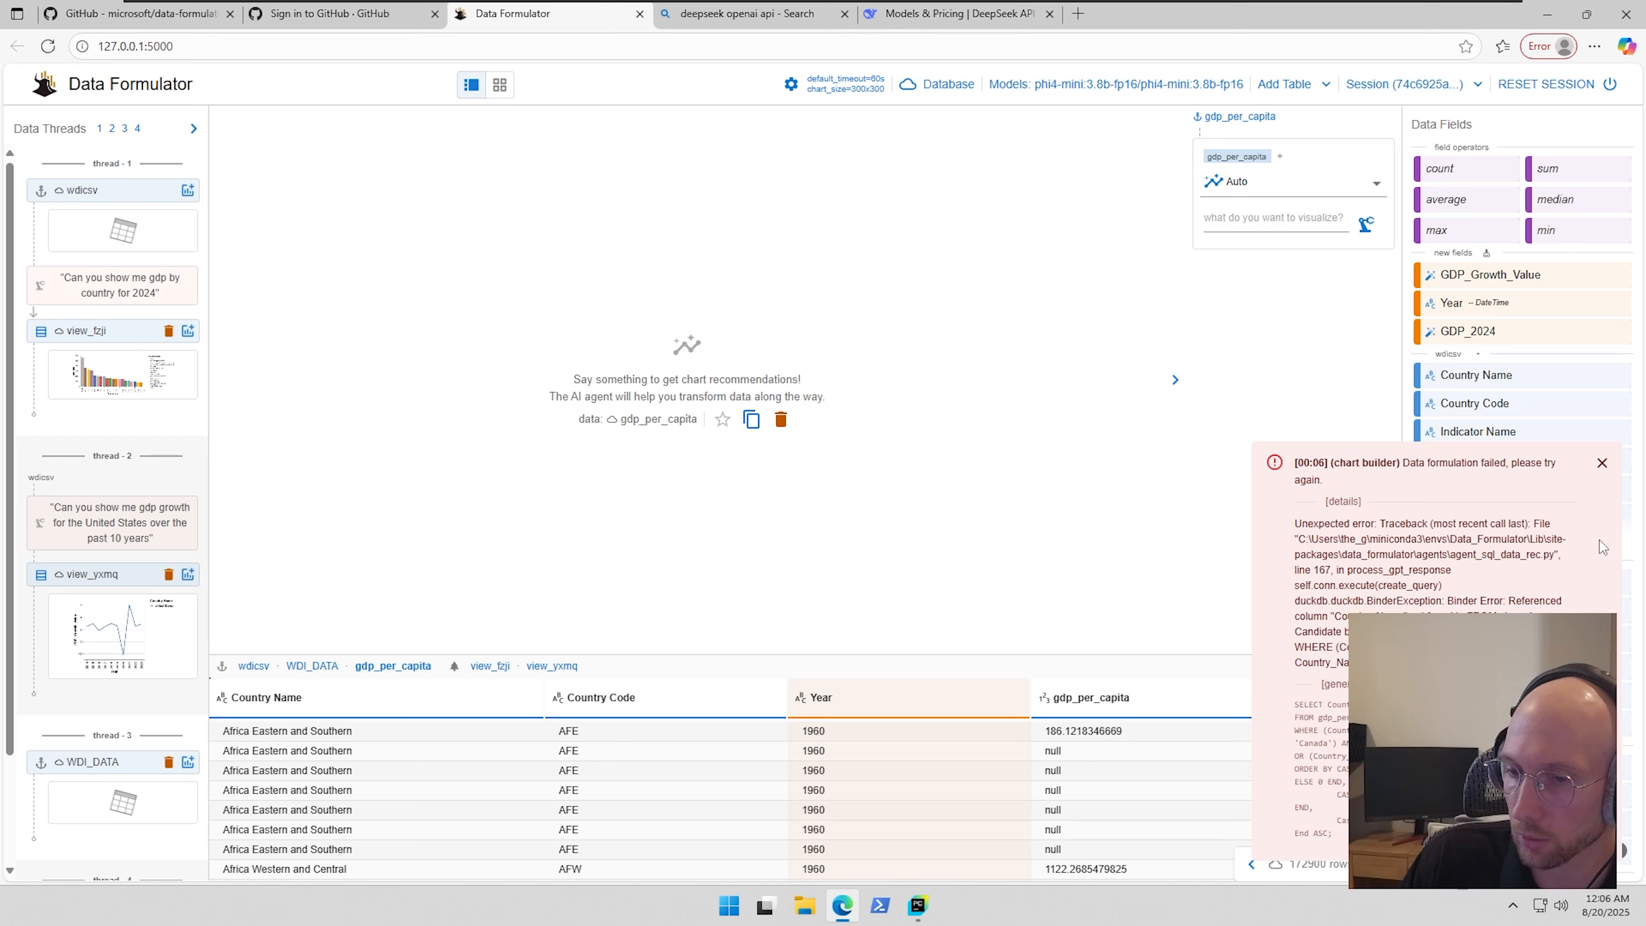
pyautogui.click(1602, 463)
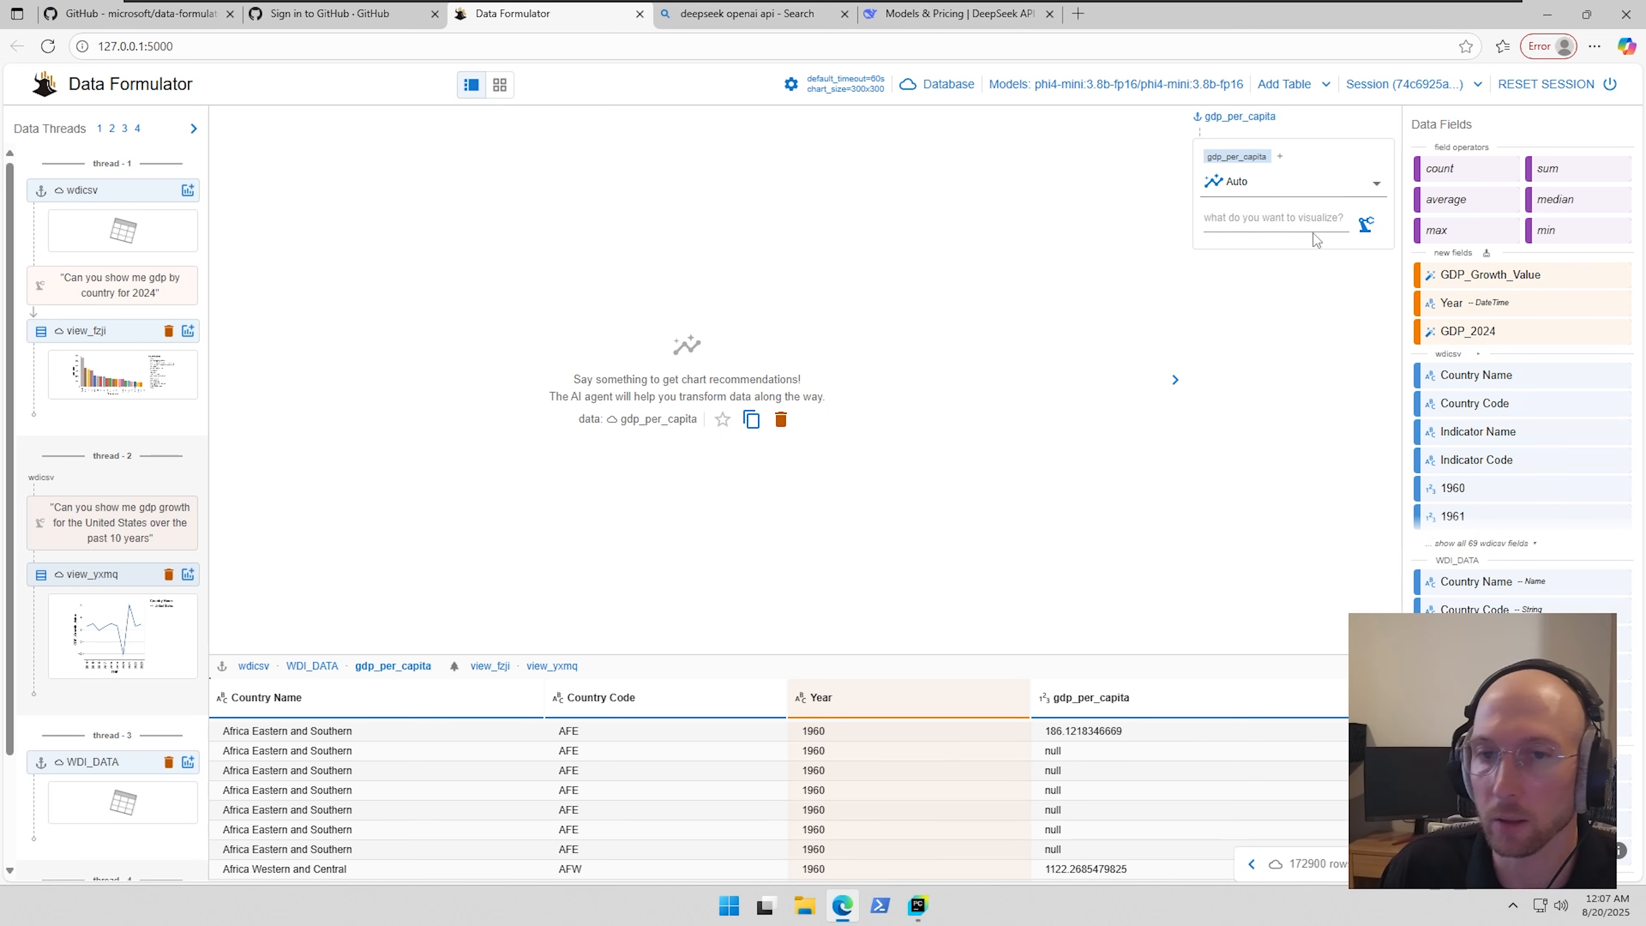
# - Make the gdp_per_capita chart a Line Chart with Country Name on the x-axis and gdp_per_capita on the y-axis
pyautogui.click(1270, 185)
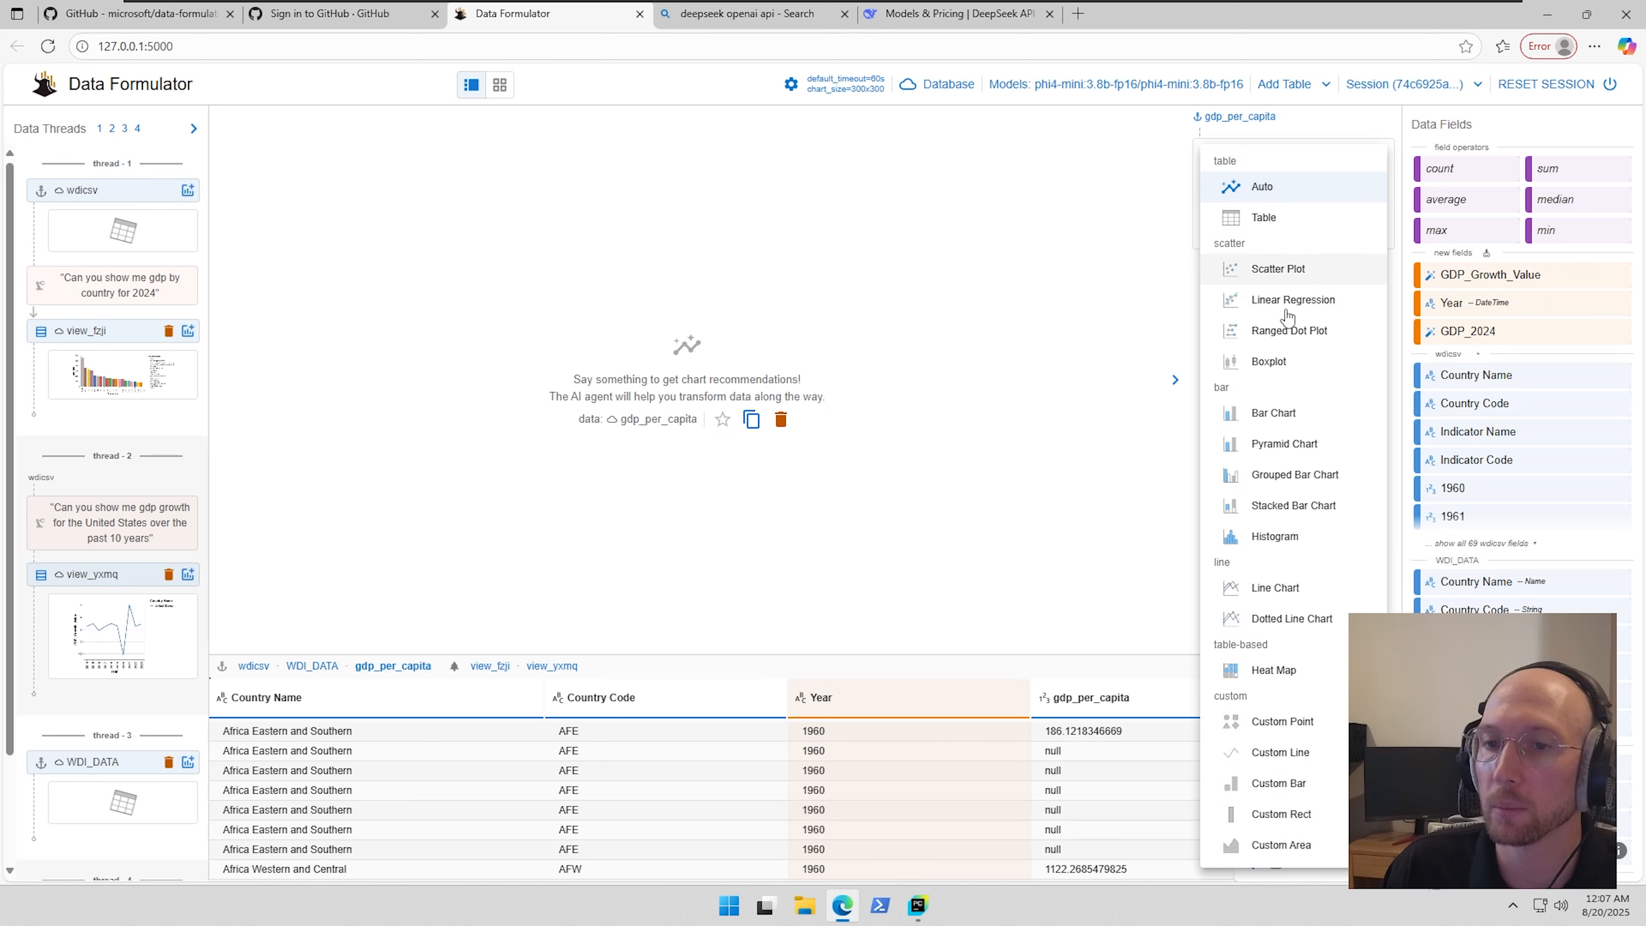
pyautogui.click(1274, 586)
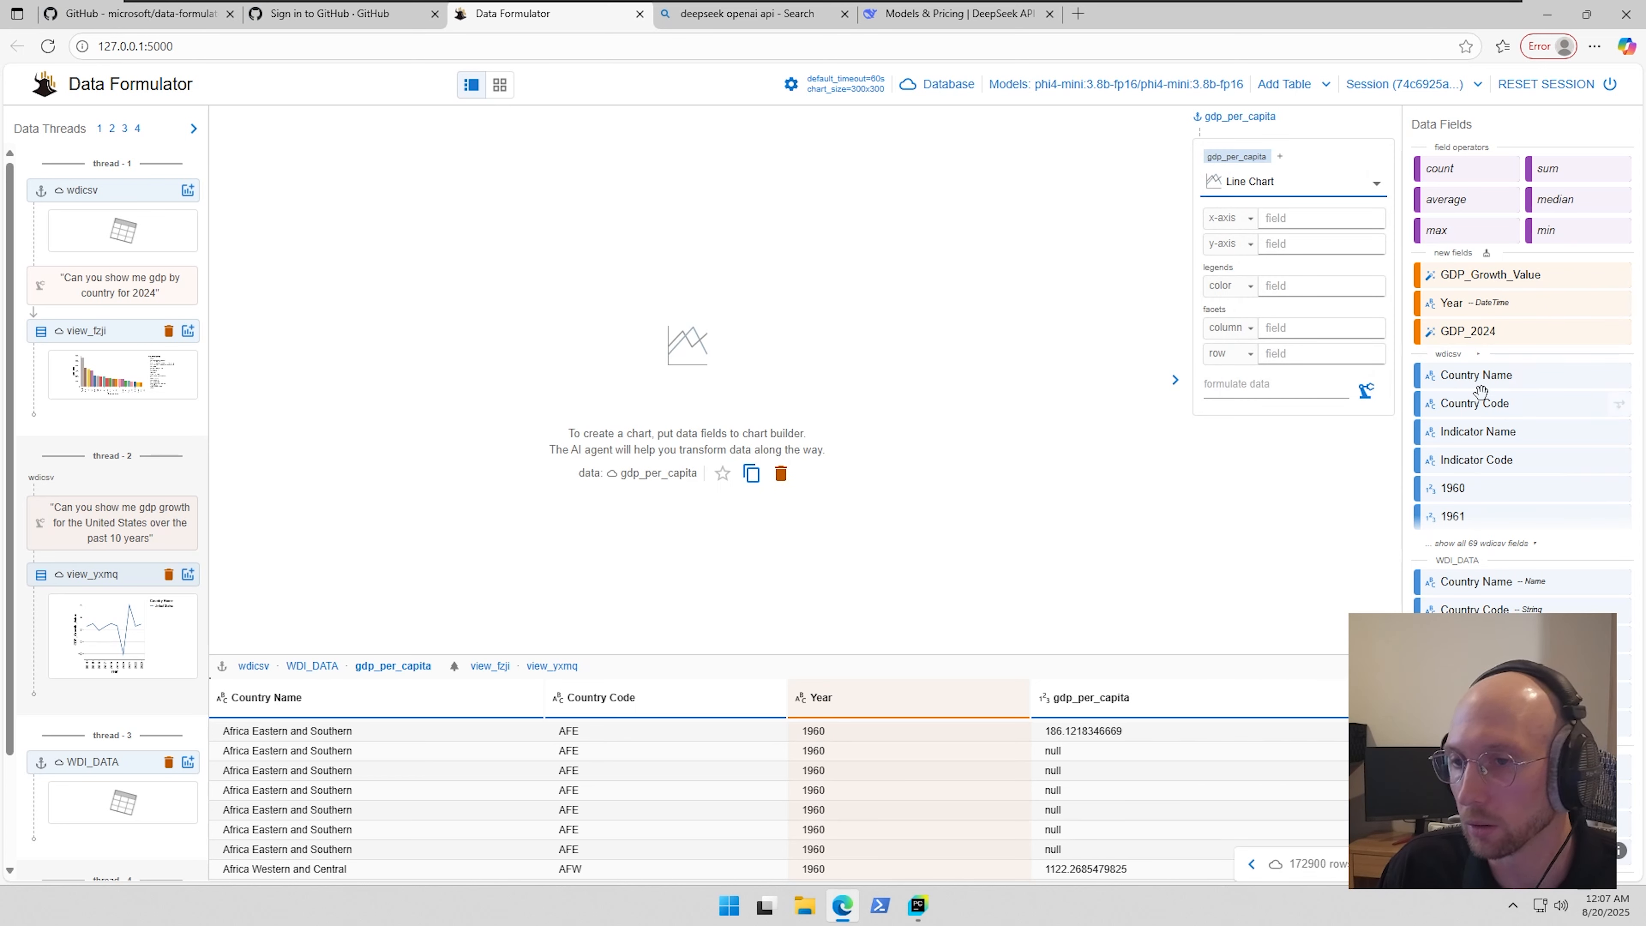
pyautogui.moveTo(1438, 591); pyautogui.dragTo(1287, 220)
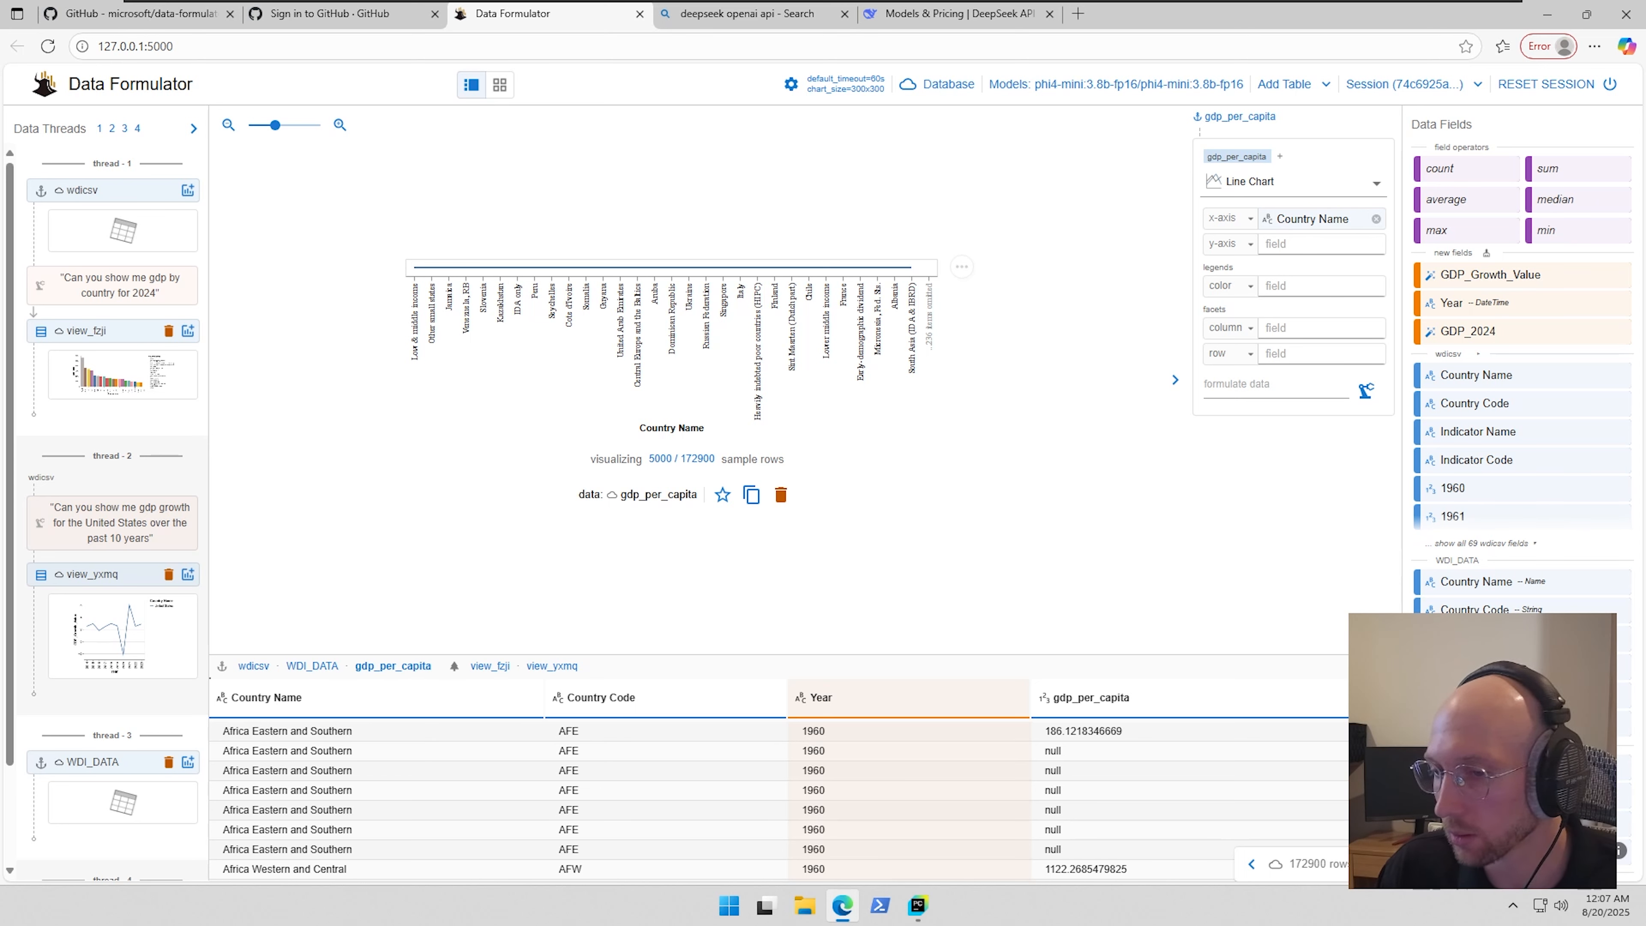
pyautogui.moveTo(1474, 861); pyautogui.dragTo(1300, 246)
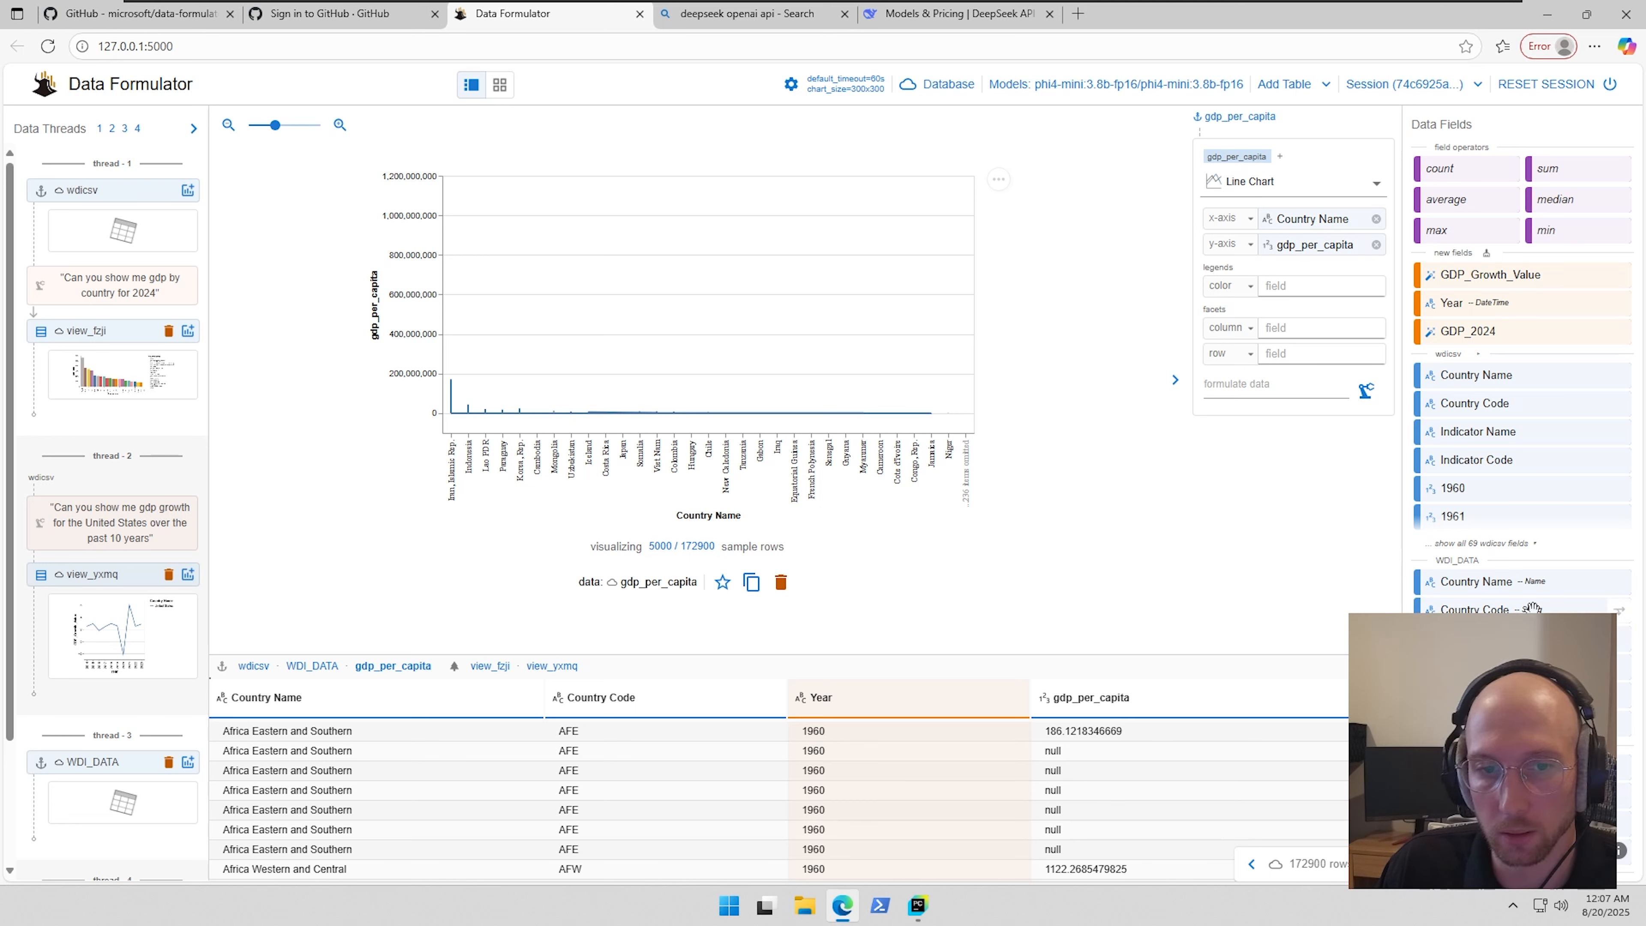
# - Put Year on the line chart's x-axis and colour the lines by Country Name
pyautogui.moveTo(1451, 303); pyautogui.dragTo(1286, 220)
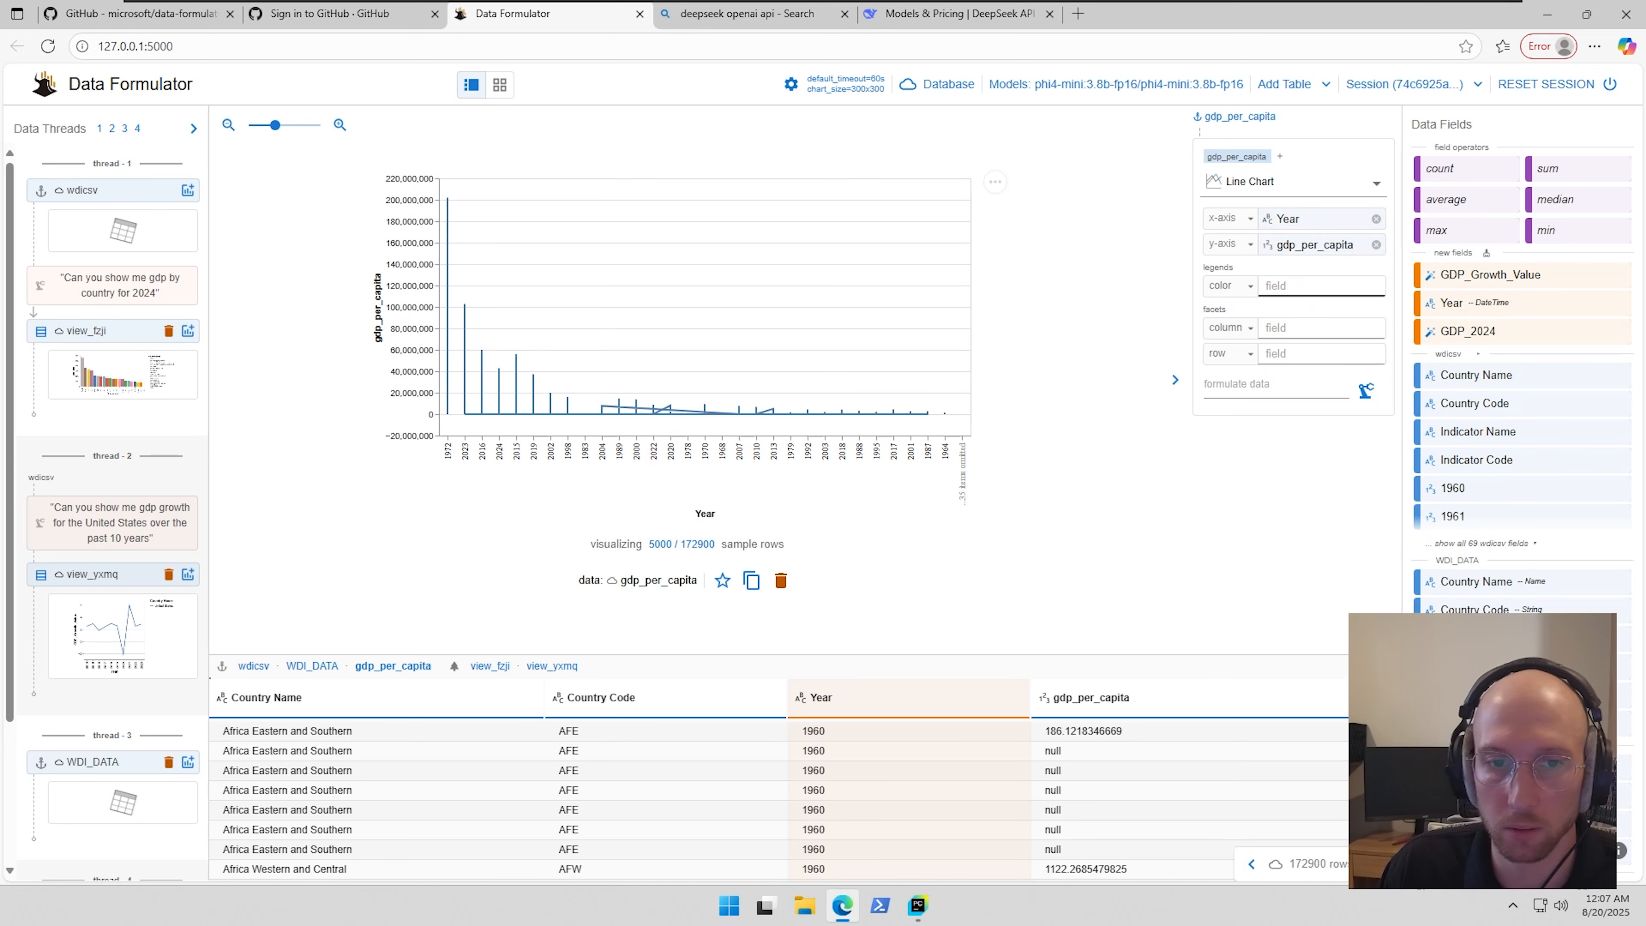
pyautogui.click(1316, 219)
pyautogui.click(1303, 214)
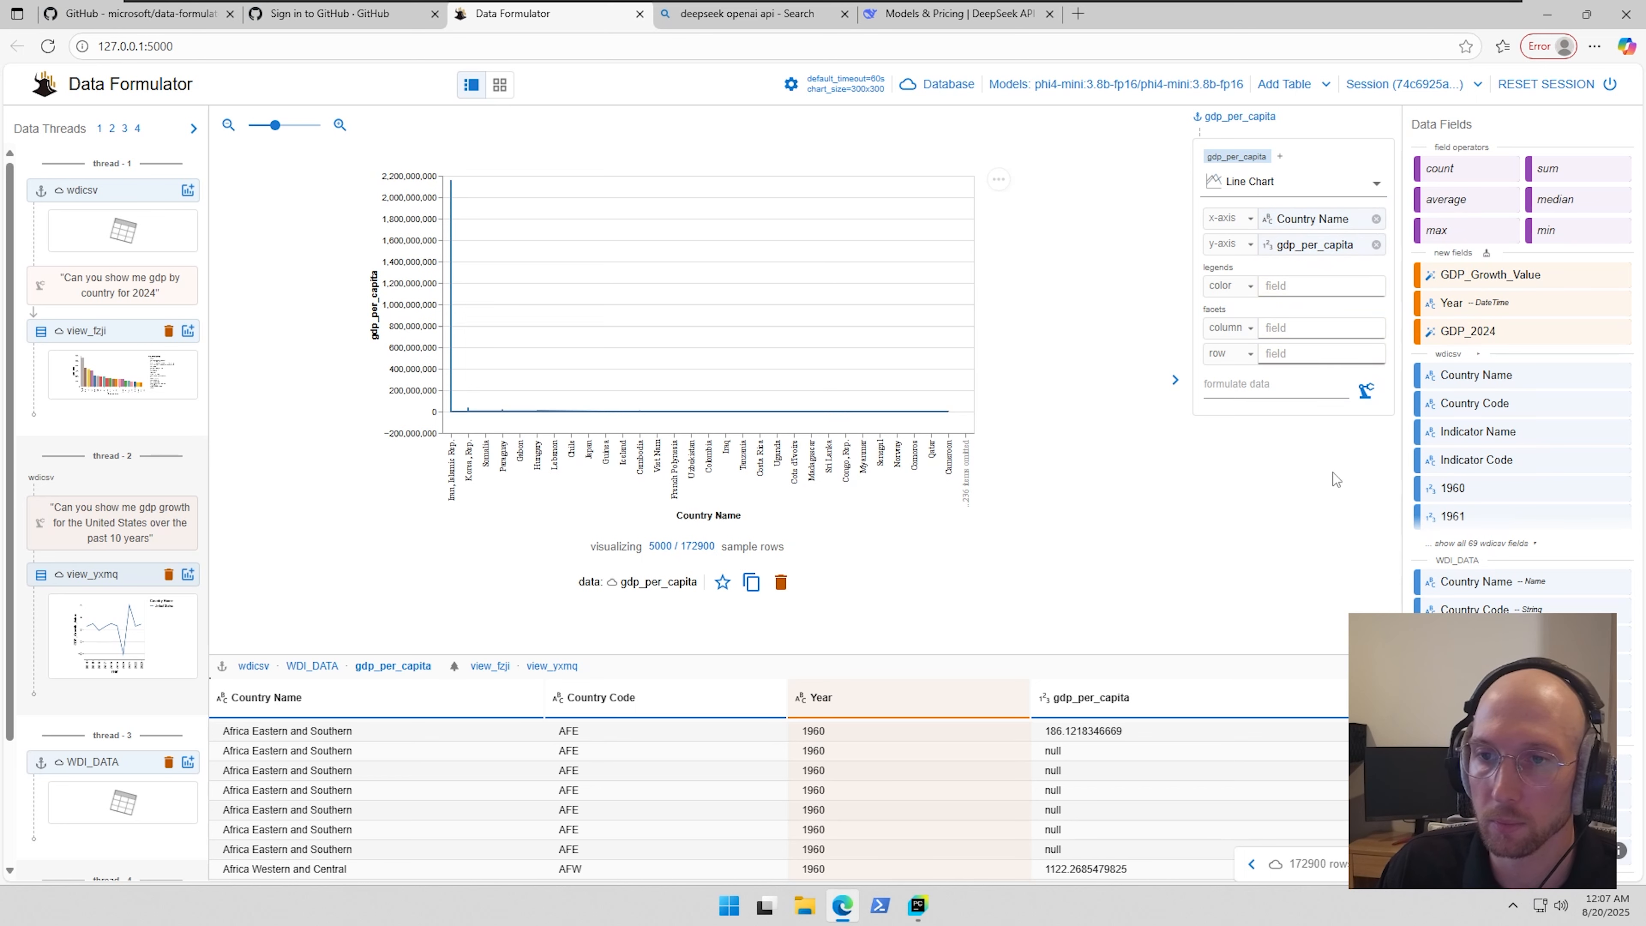
pyautogui.moveTo(1458, 582); pyautogui.dragTo(1314, 302)
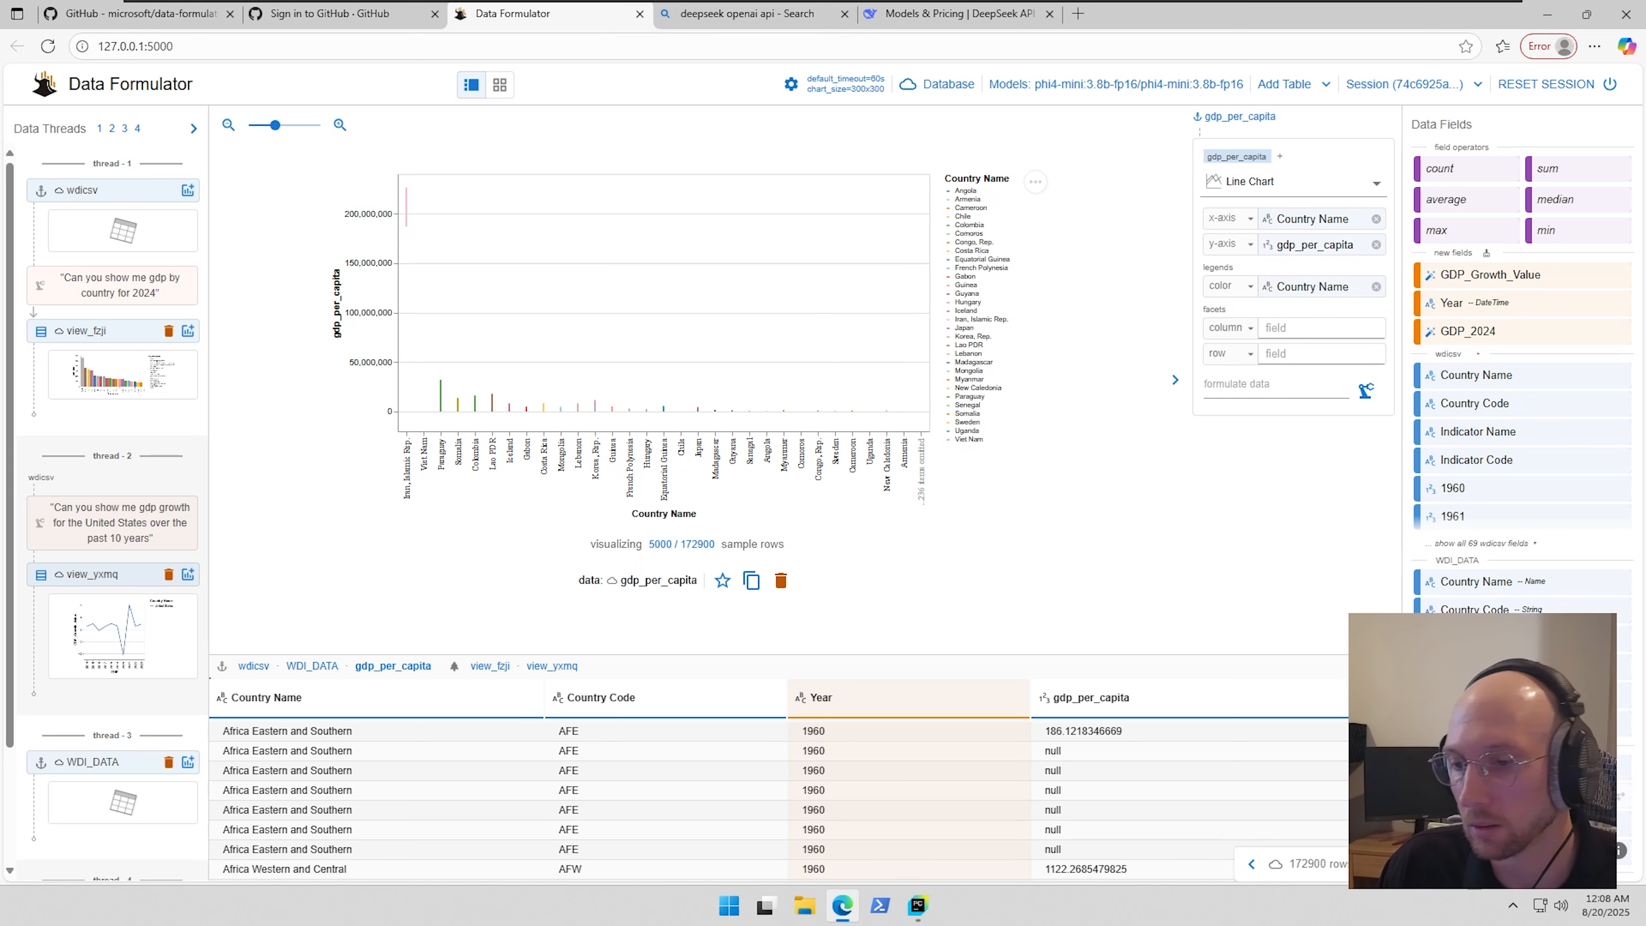
pyautogui.moveTo(1451, 303); pyautogui.dragTo(1296, 218)
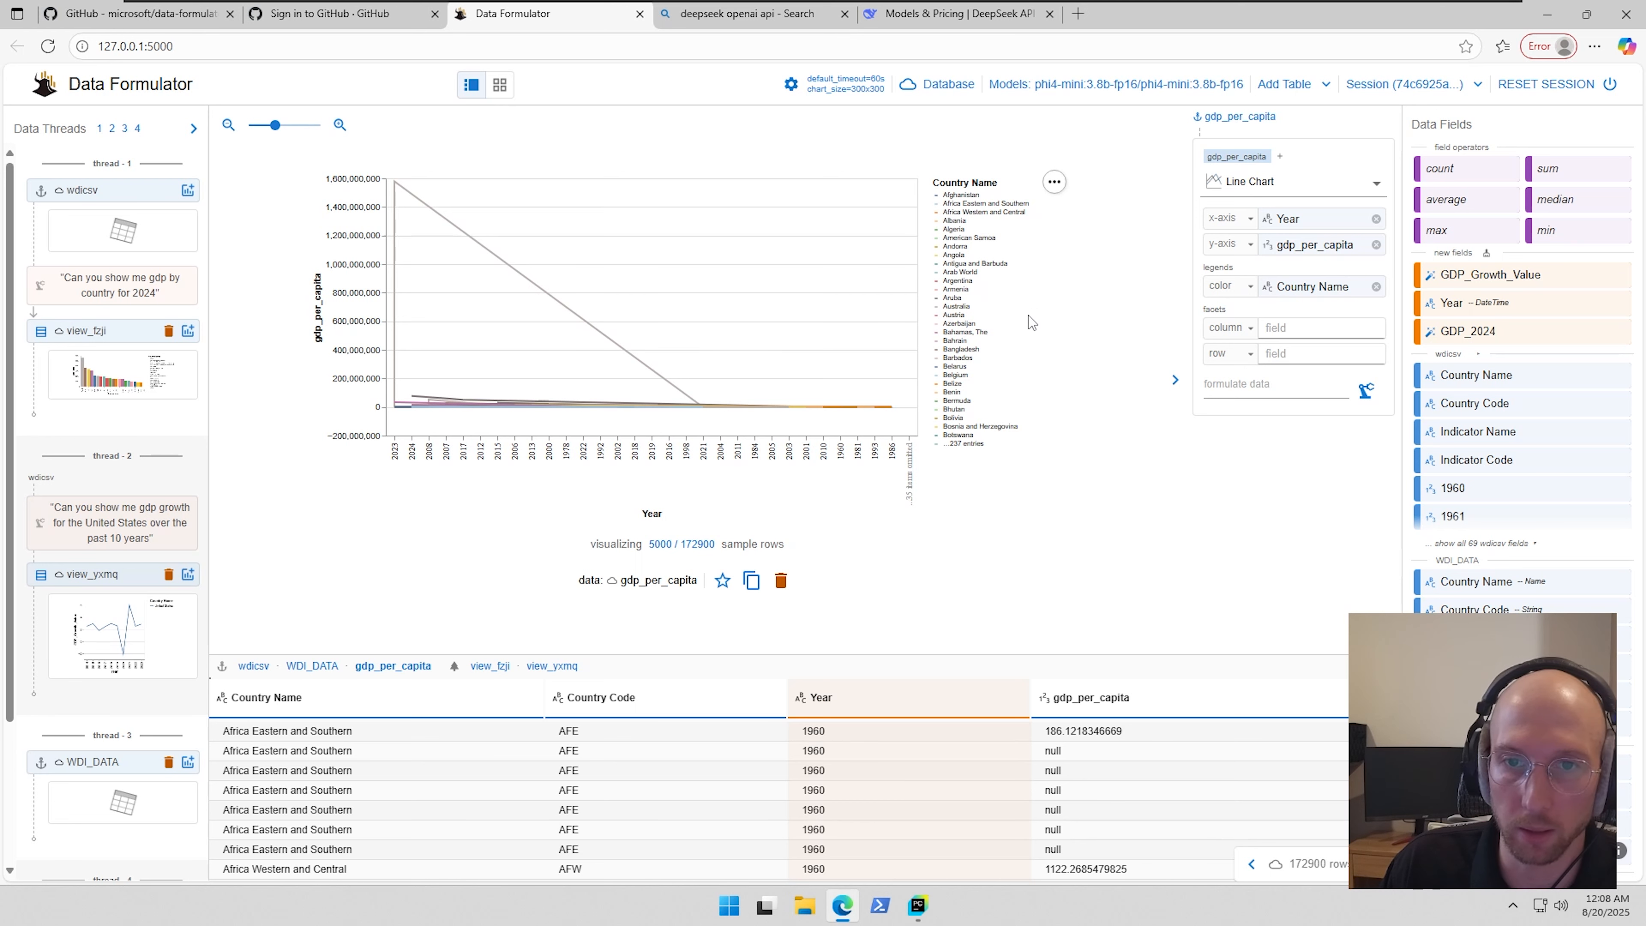
pyautogui.click(1054, 182)
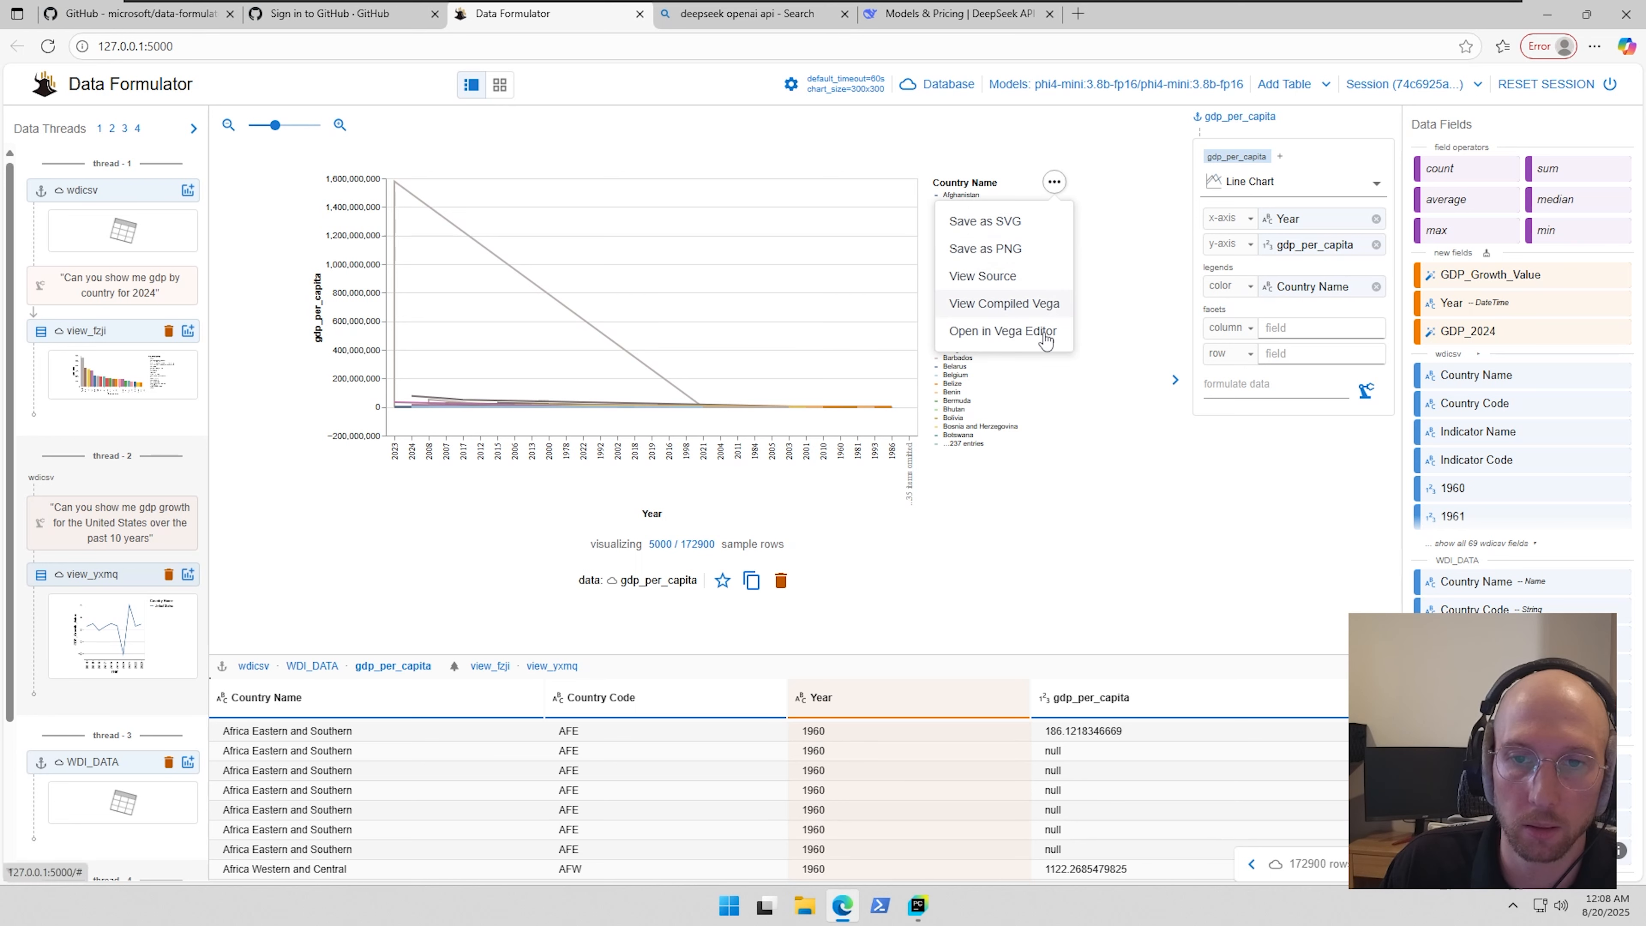
pyautogui.click(970, 426)
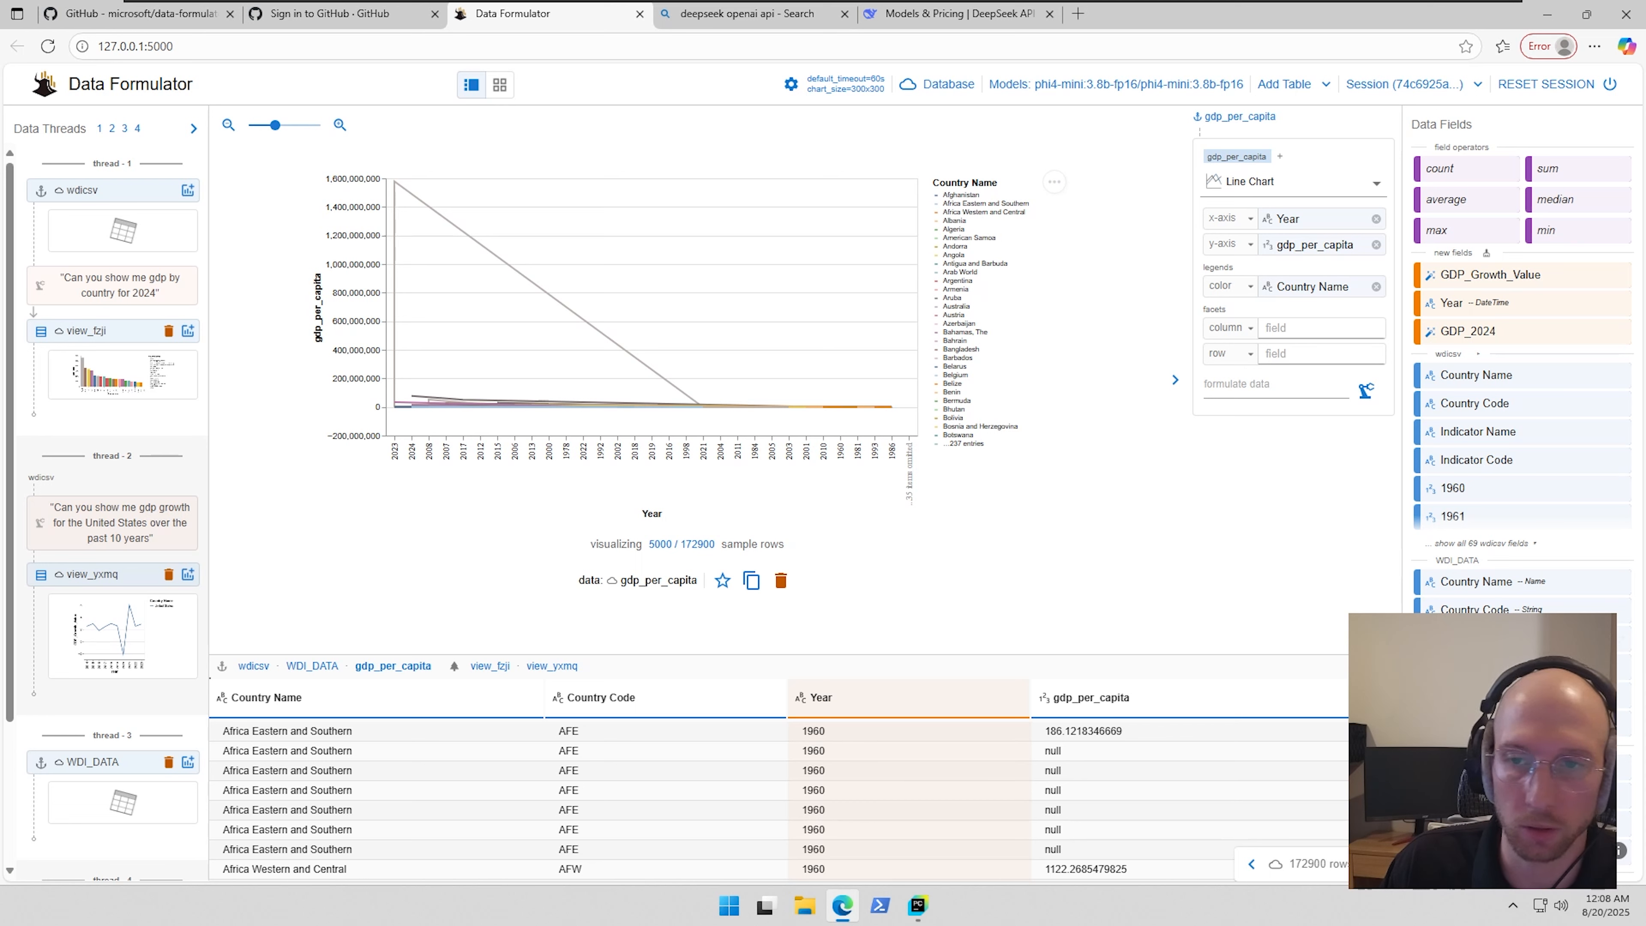
# - Try faceting the line chart by Country Name in columns and in rows, and clear the facet
pyautogui.moveTo(1477, 766); pyautogui.dragTo(1294, 328)
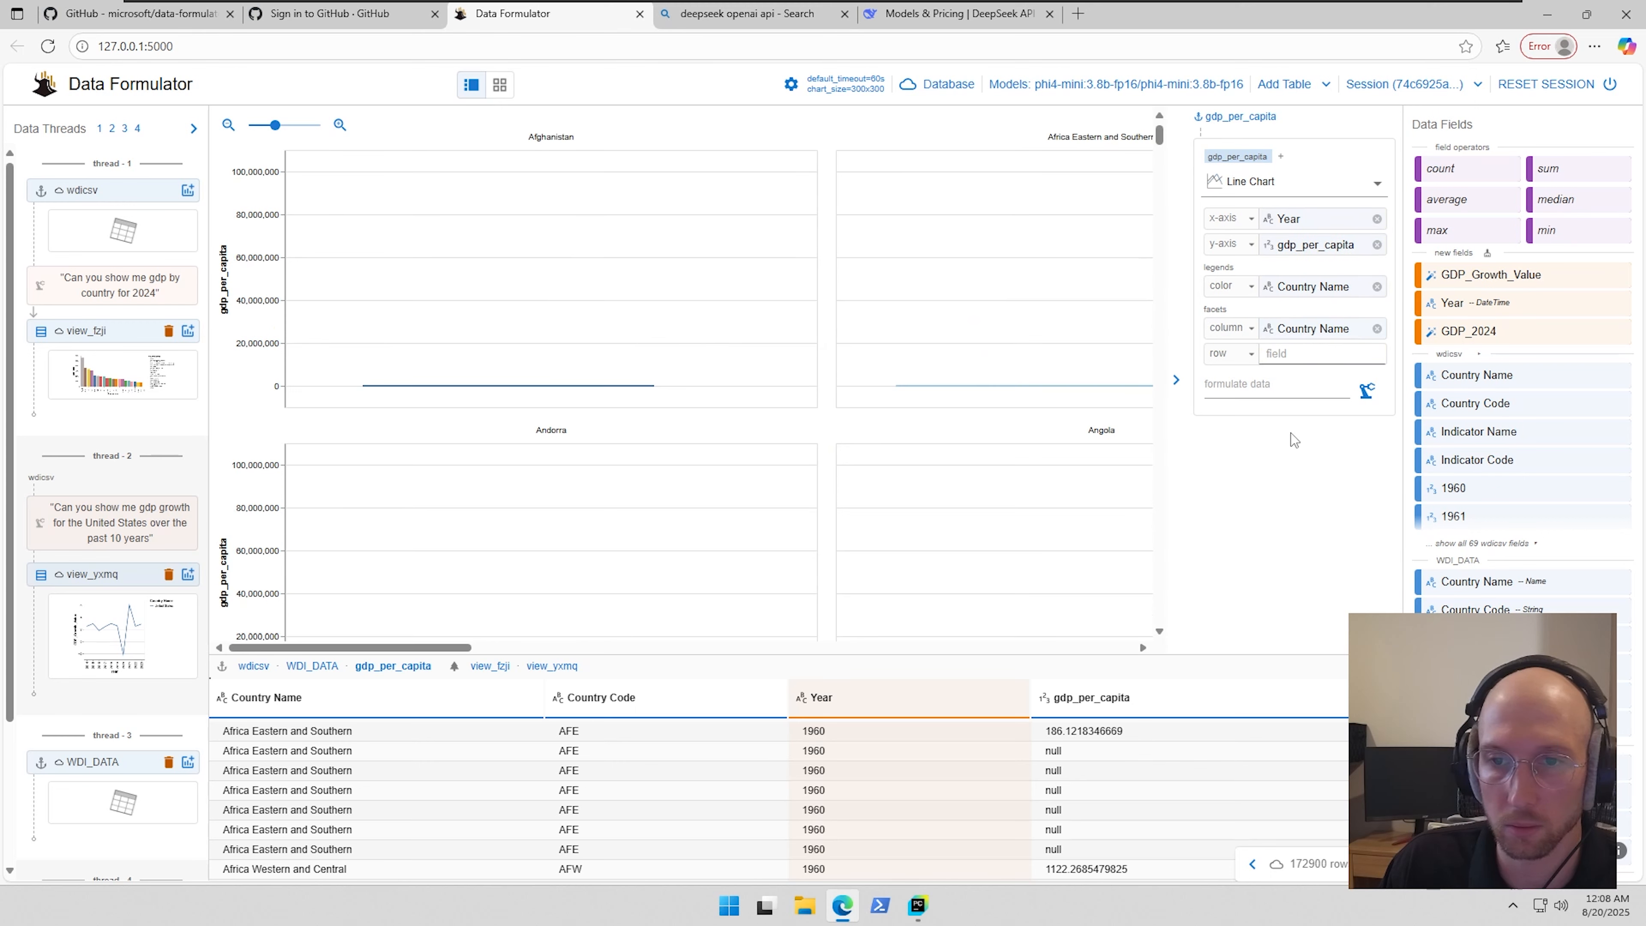
pyautogui.scroll(-15, 867, 451)
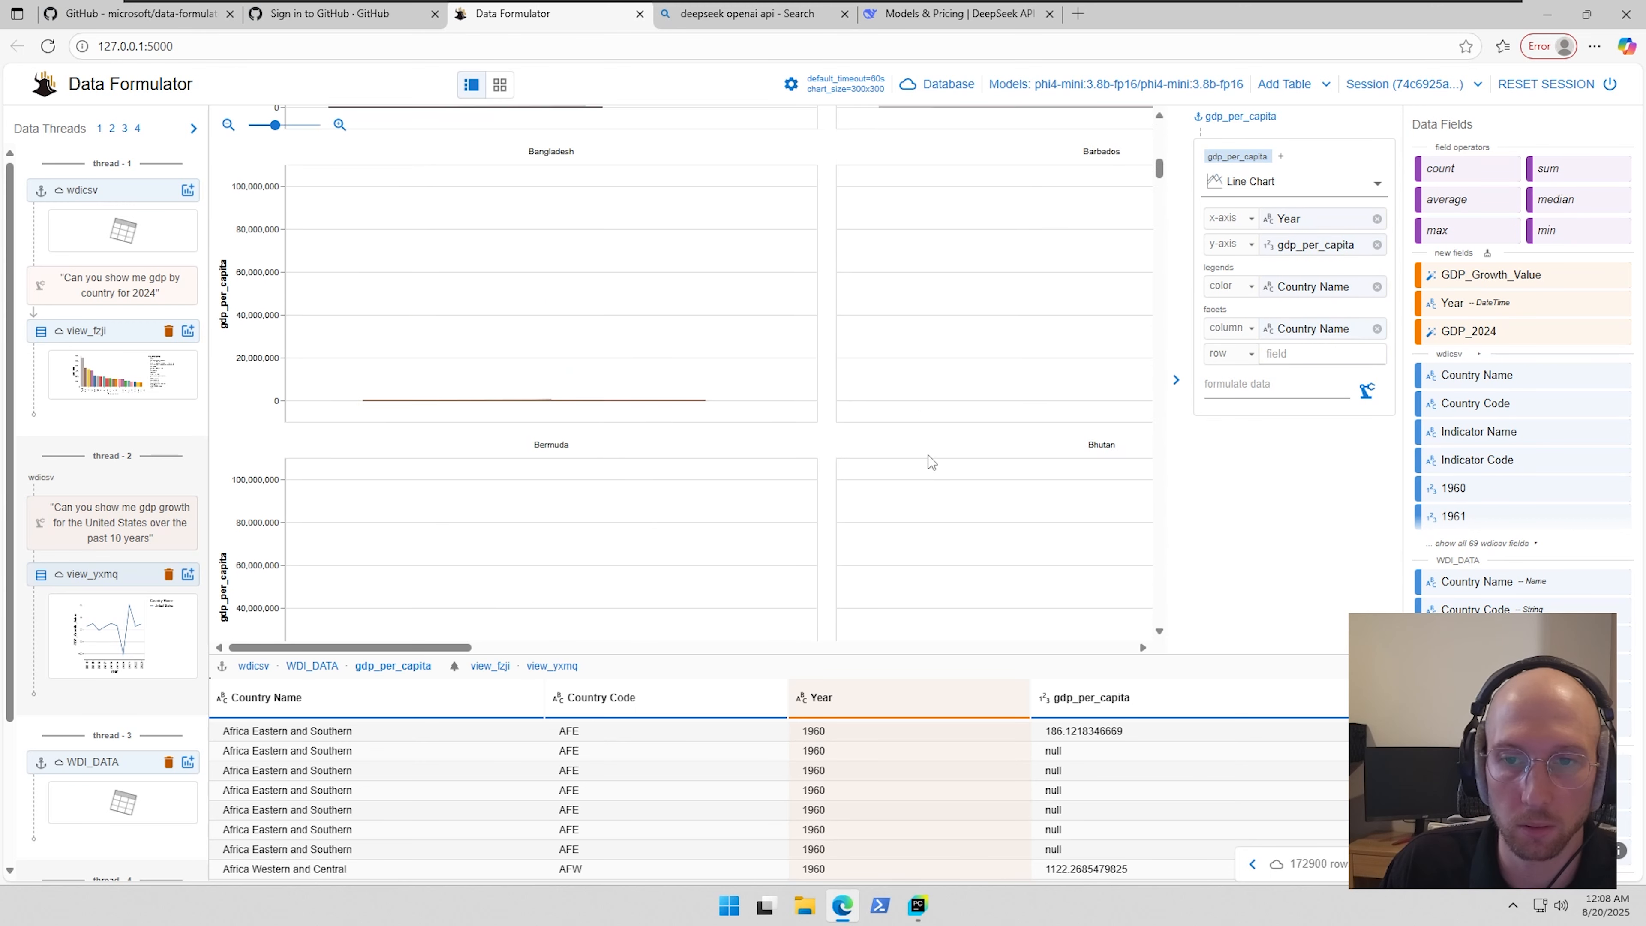
pyautogui.moveTo(1315, 327); pyautogui.dragTo(1297, 351)
pyautogui.scroll(5, 731, 466)
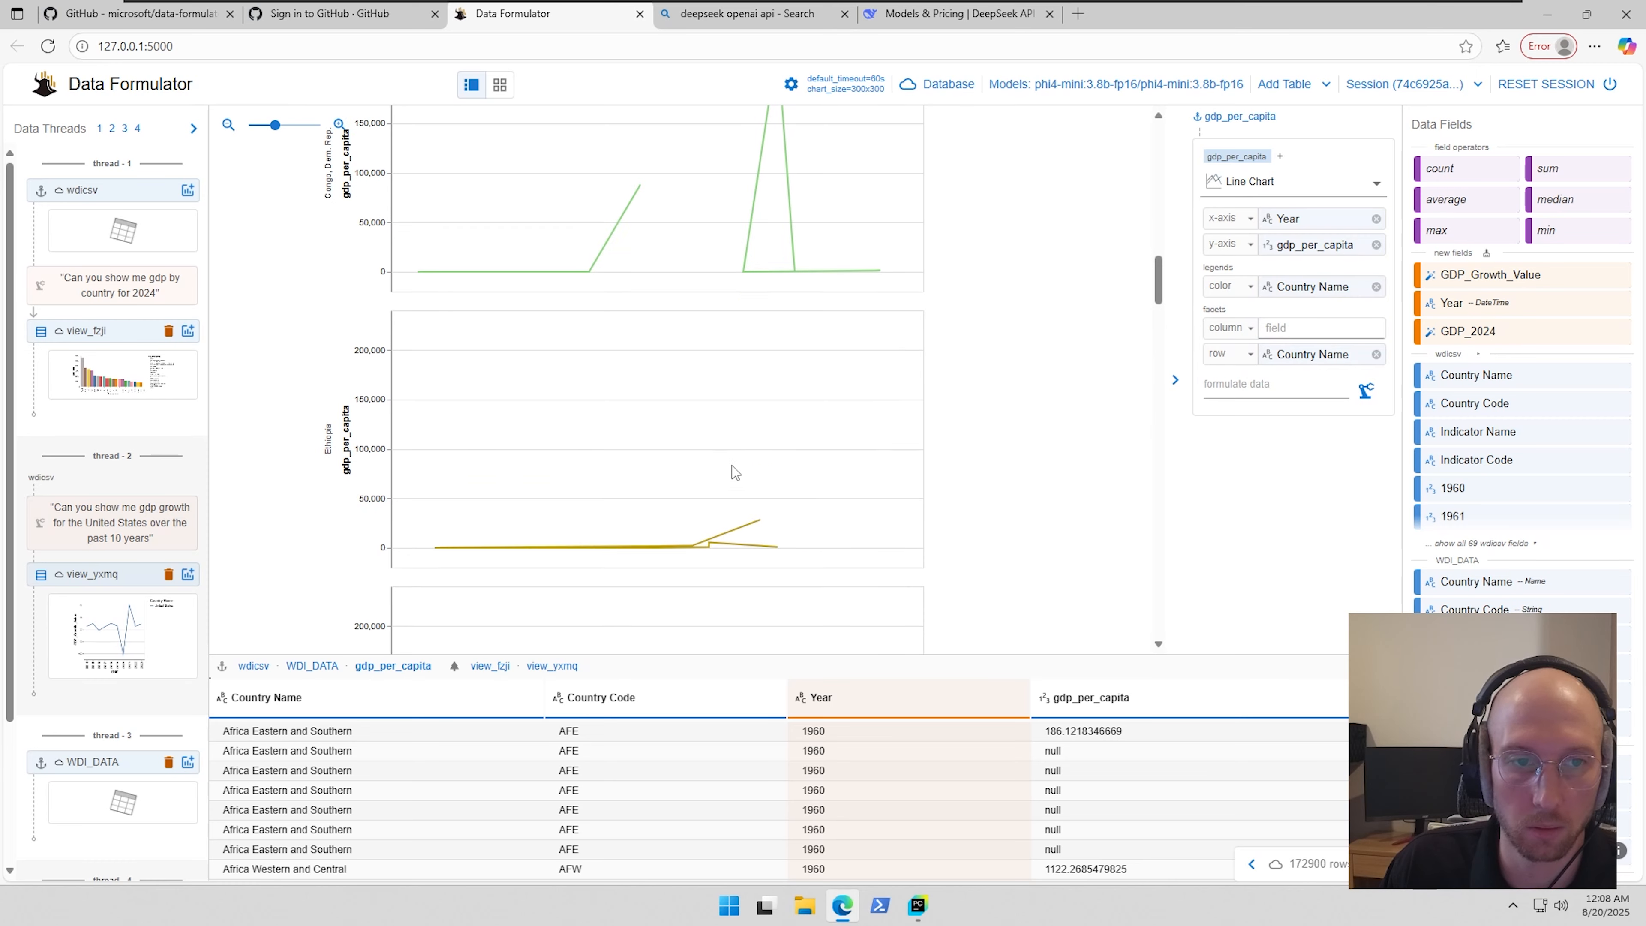
pyautogui.scroll(5, 761, 455)
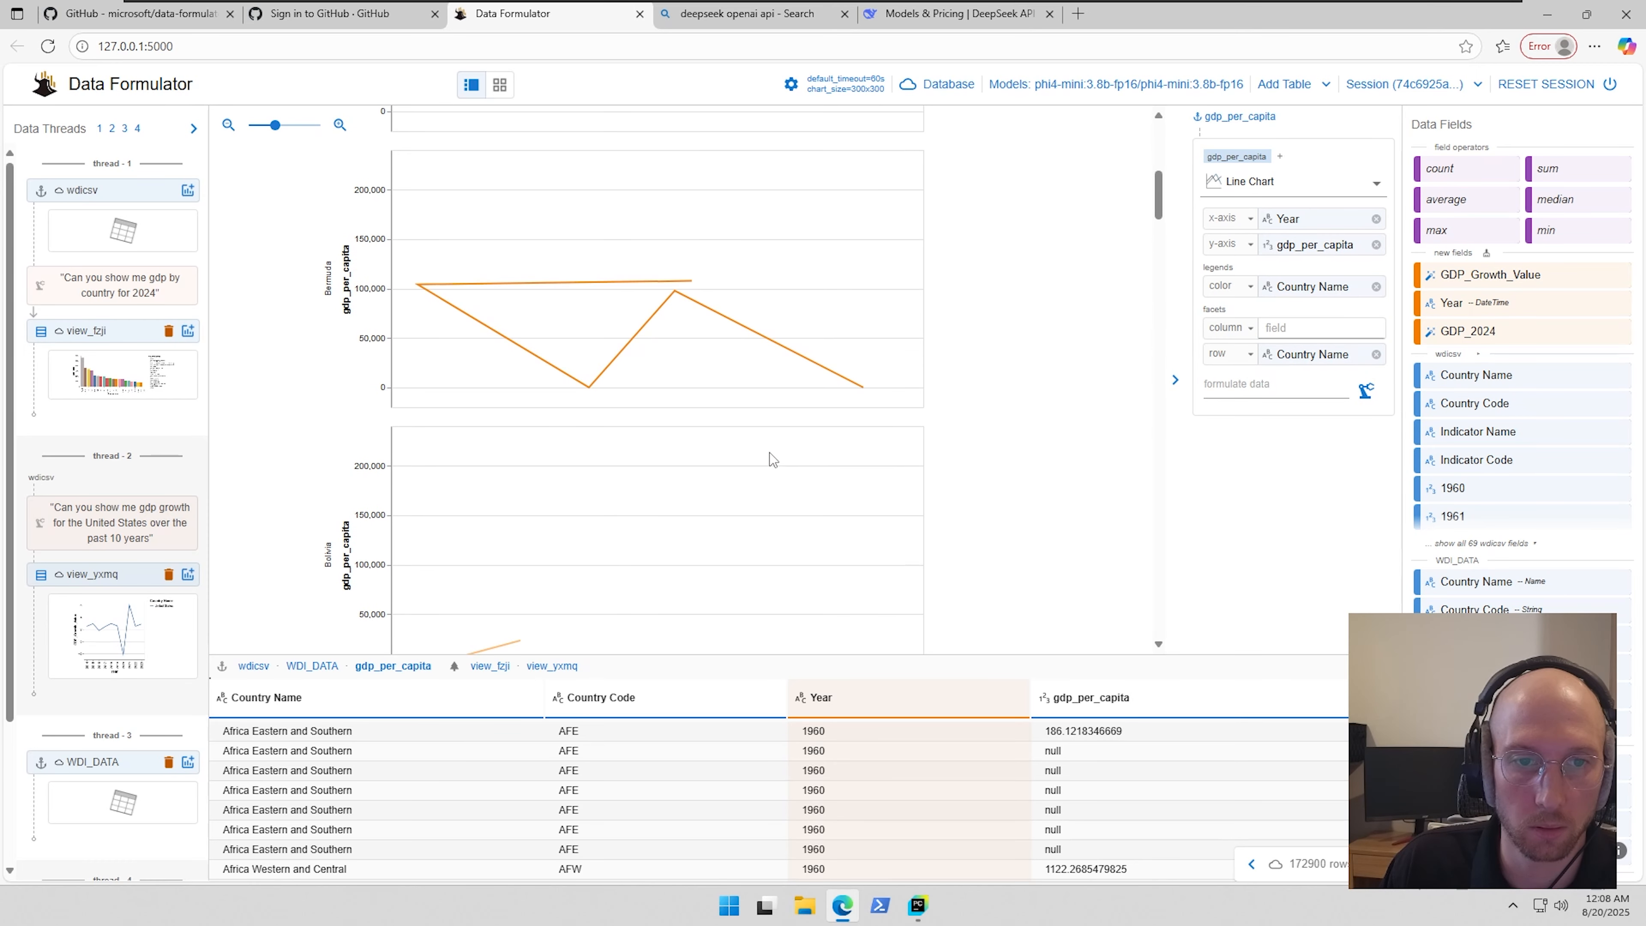
pyautogui.click(1374, 354)
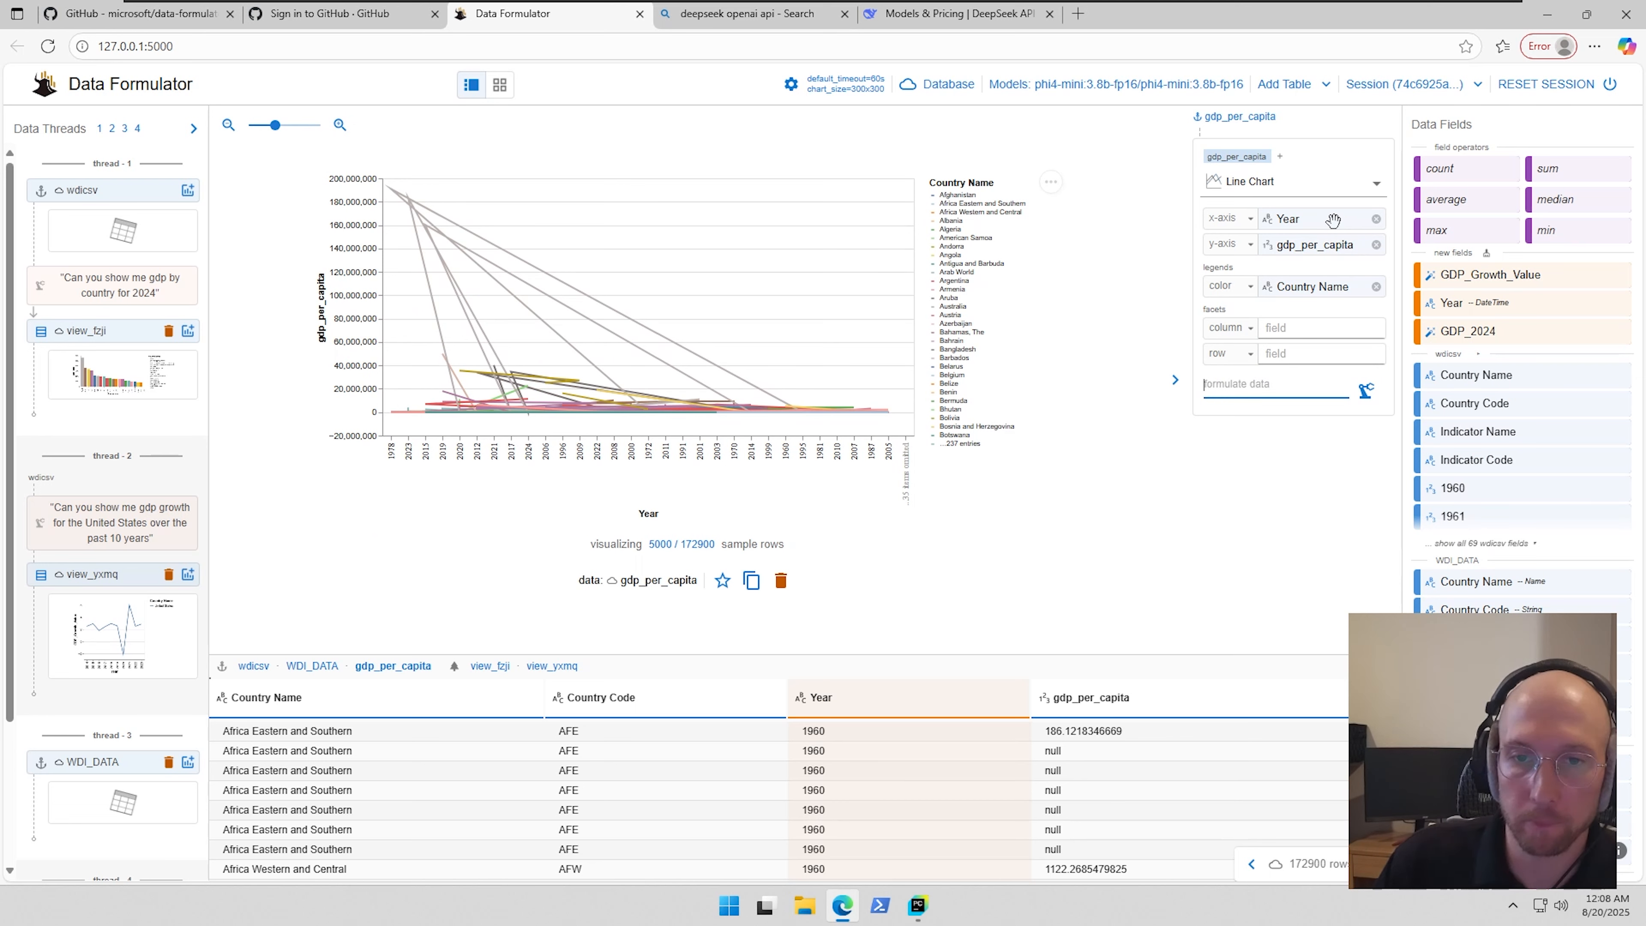
# - Try formulating the line chart's data with the prompt "Filter country name to show Canada the United States and China"
pyautogui.write('Filter ')
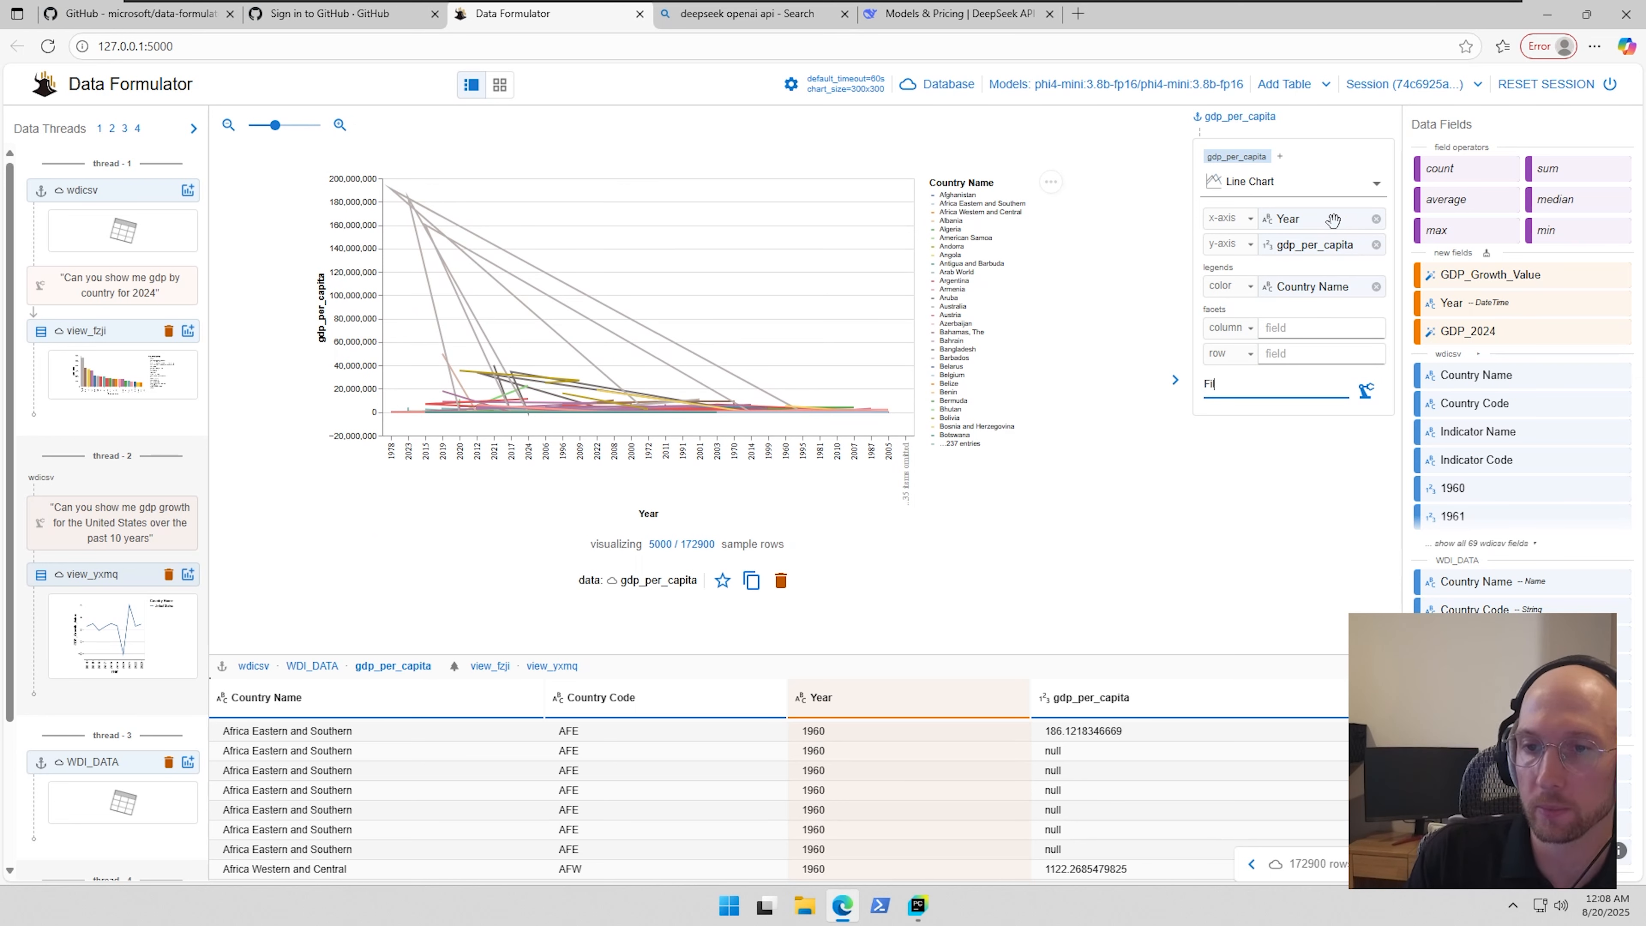
pyautogui.write('country a')
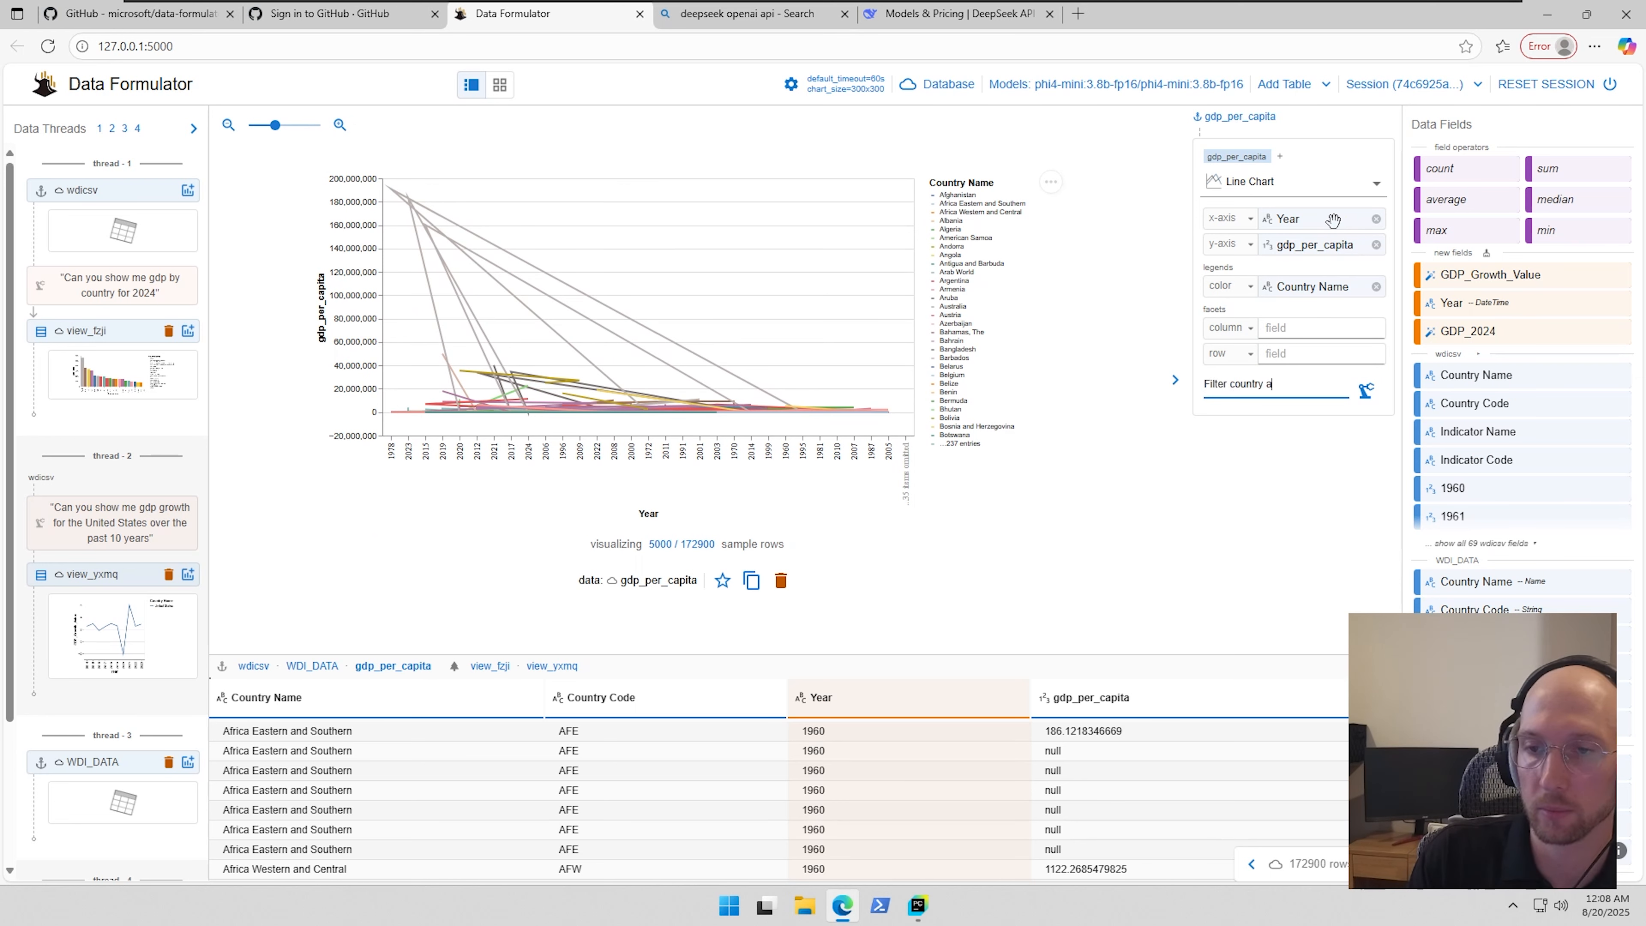
pyautogui.press('BackSpace')
pyautogui.write('name to sh')
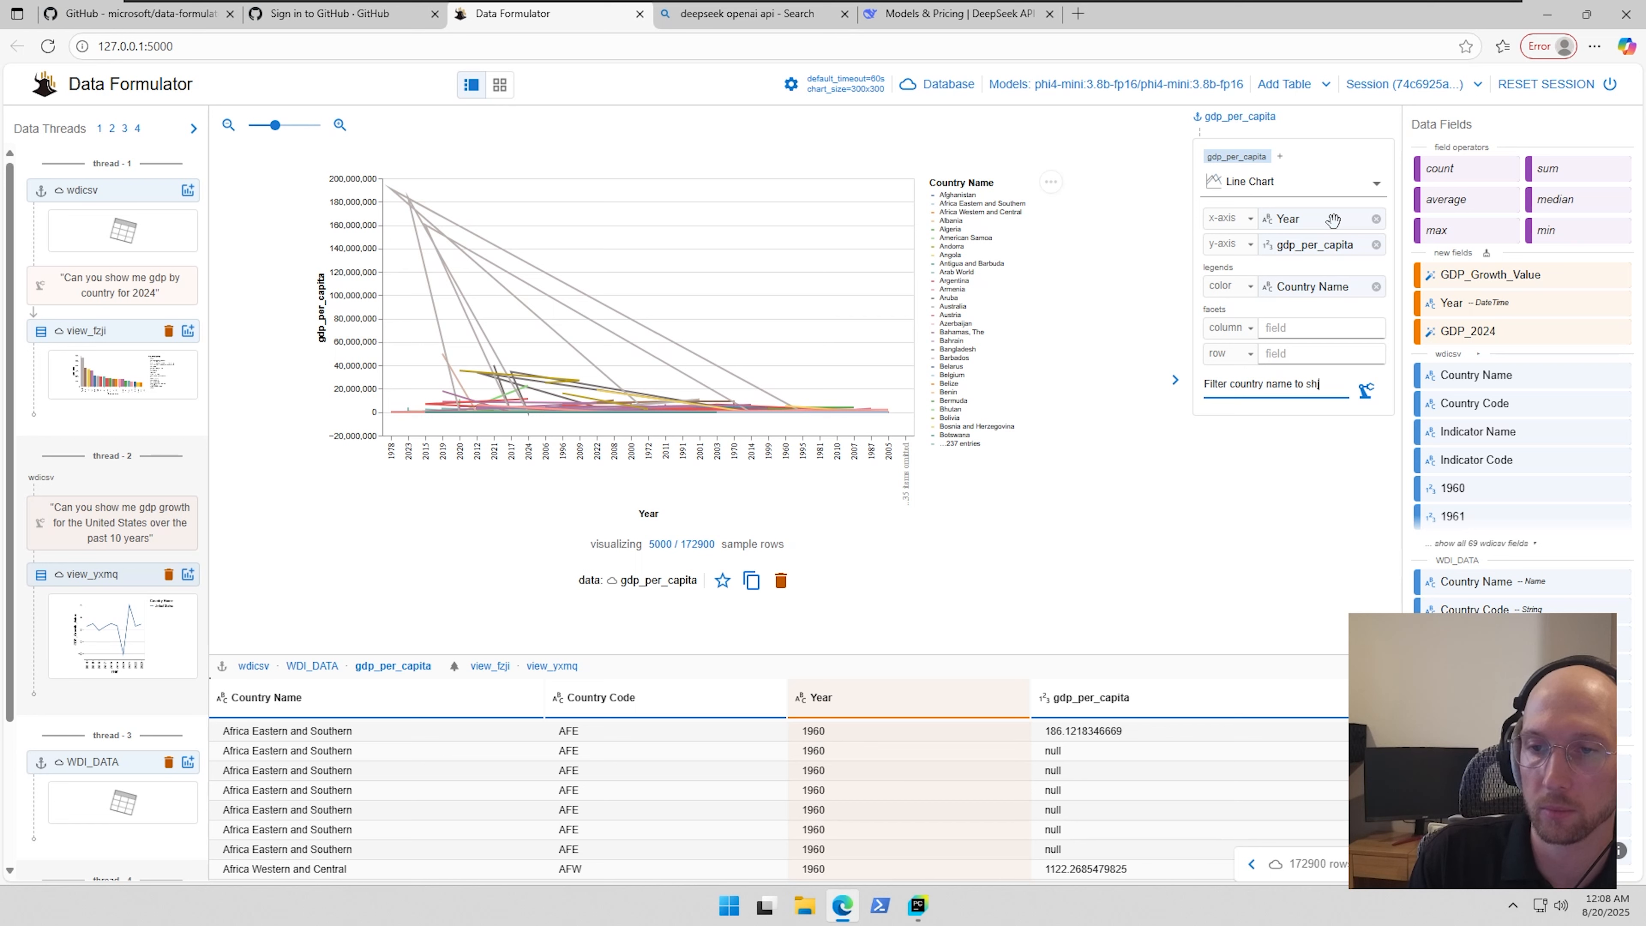
pyautogui.write('ow Canada the United States and China')
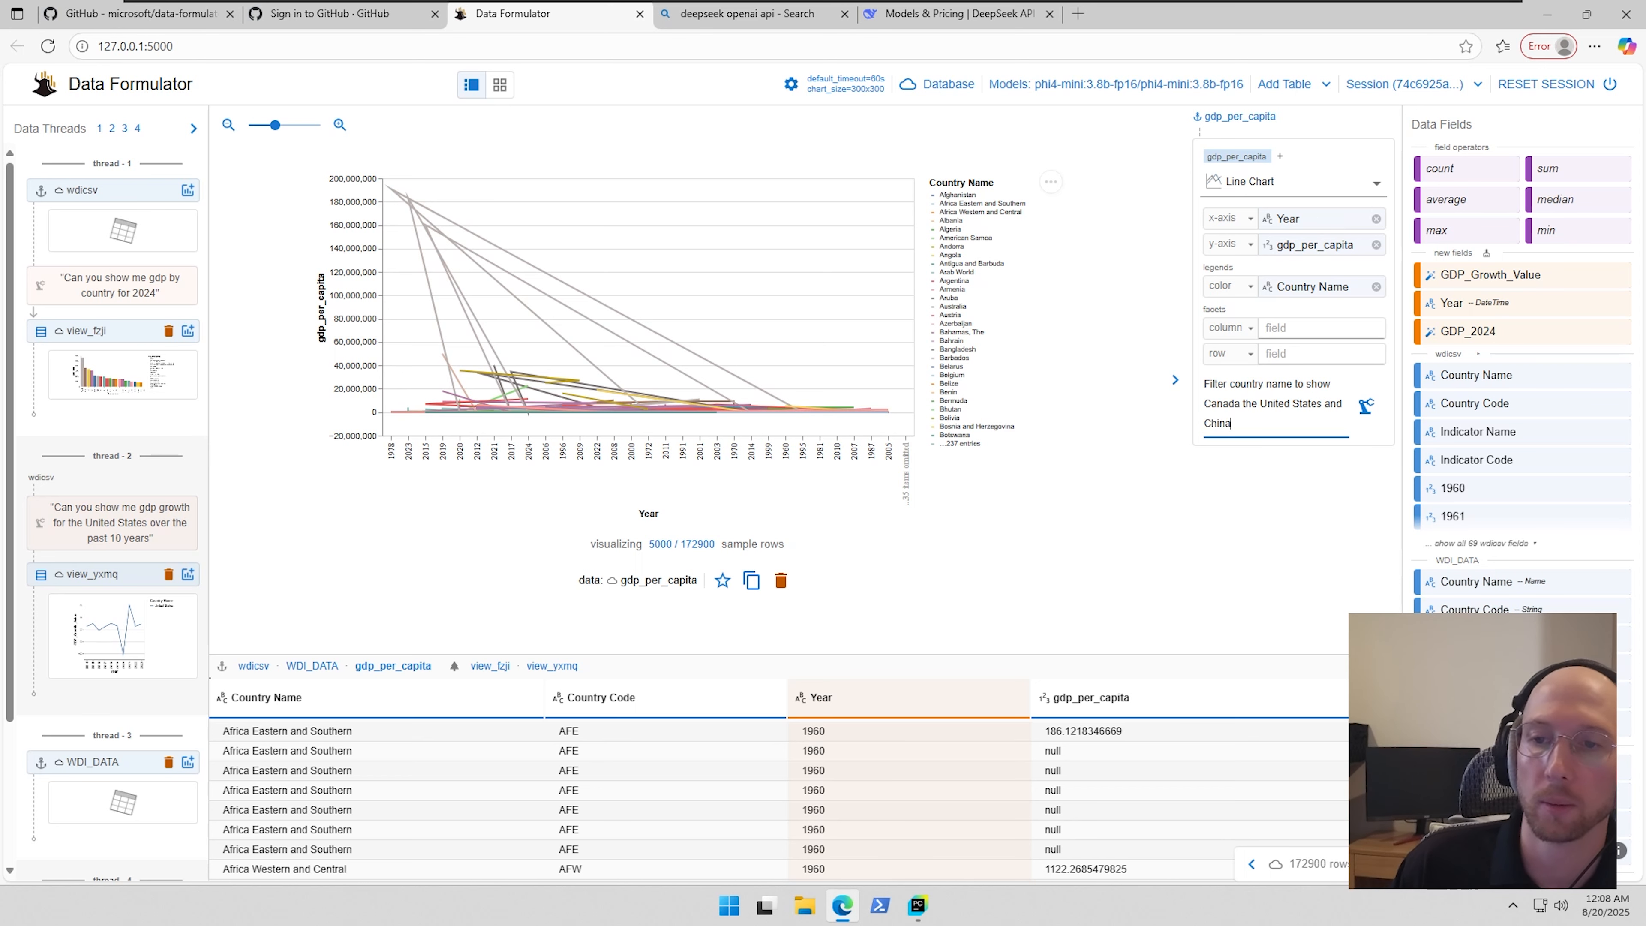
pyautogui.click(1365, 405)
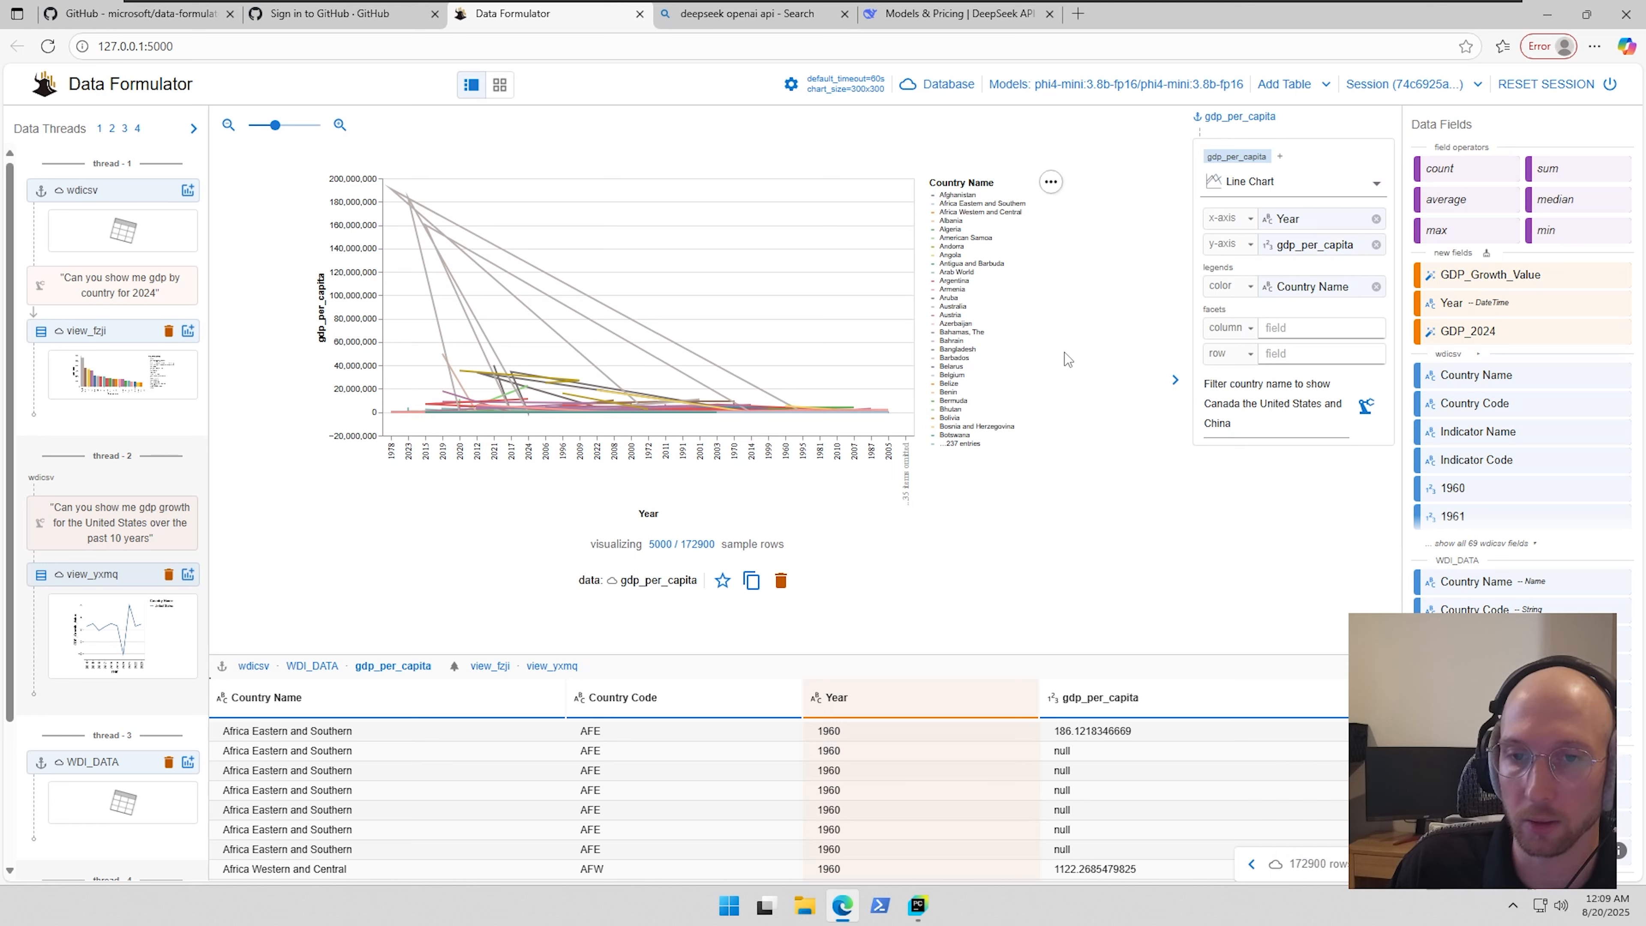
pyautogui.hotkey('ctrl', 'a')
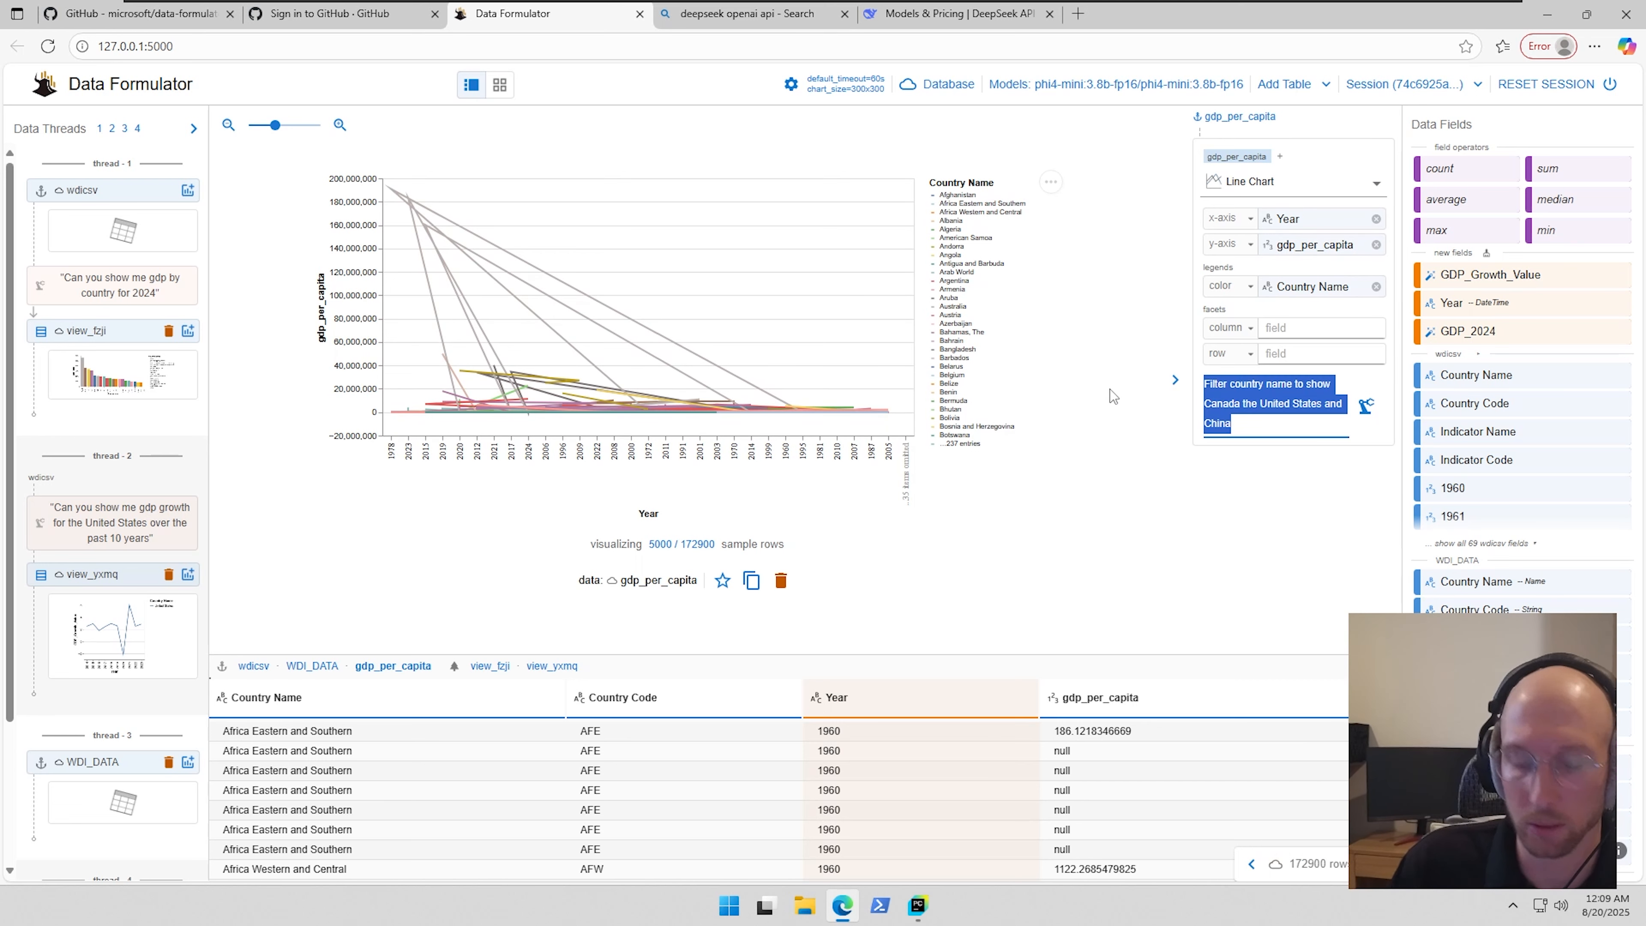
pyautogui.write('t to')
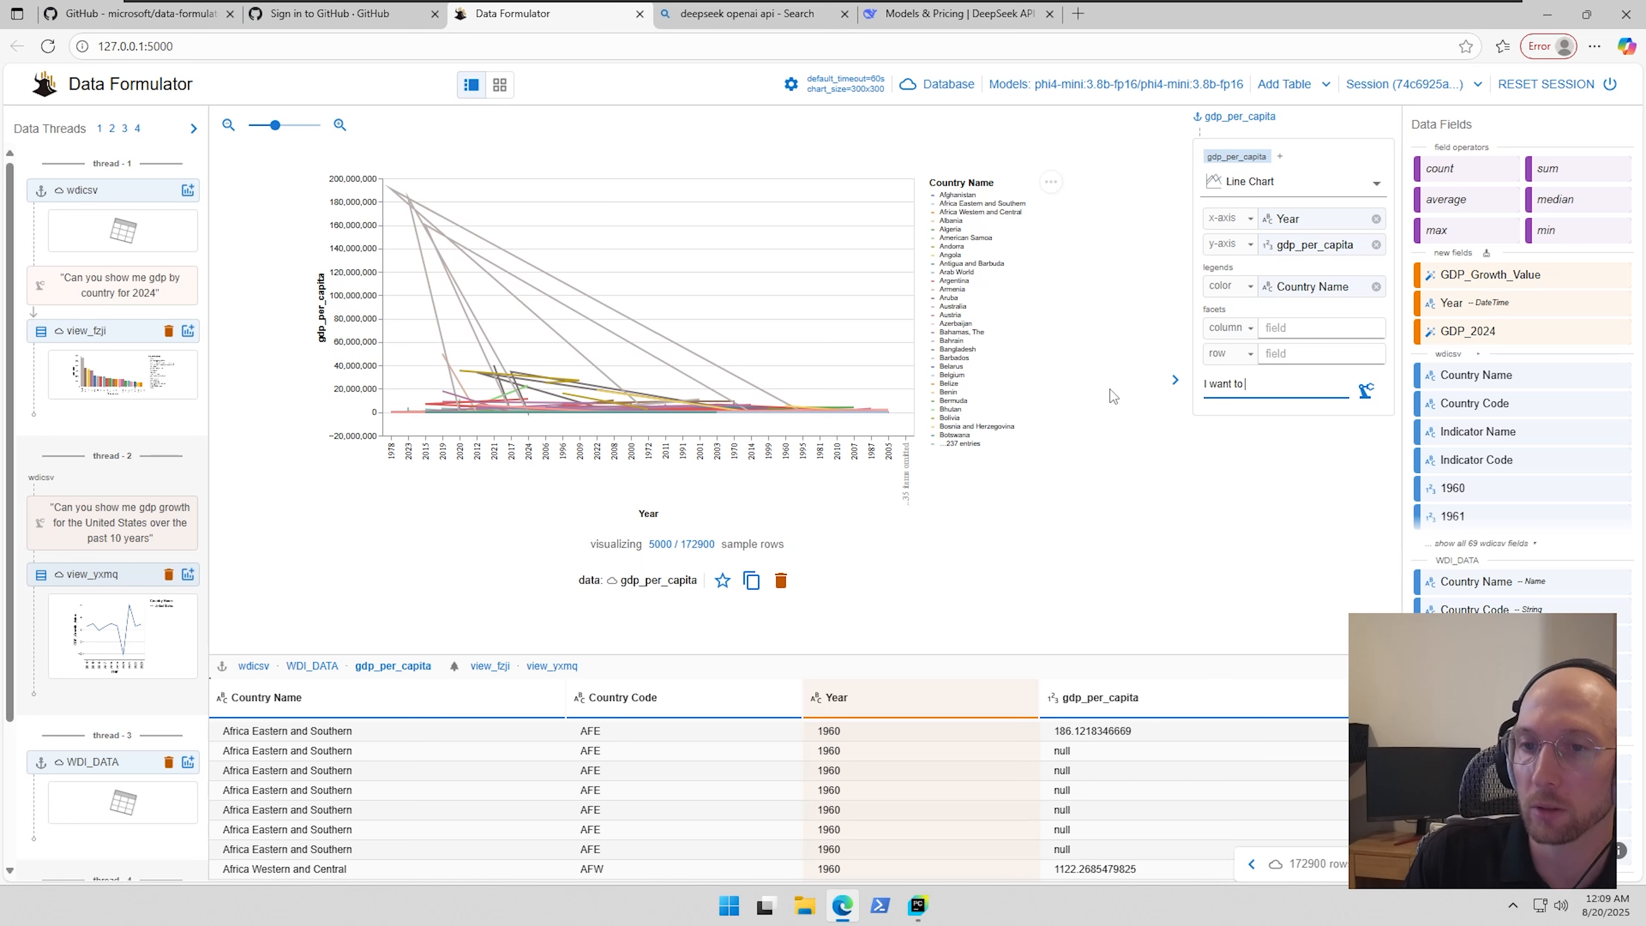
pyautogui.write(' filter the lee')
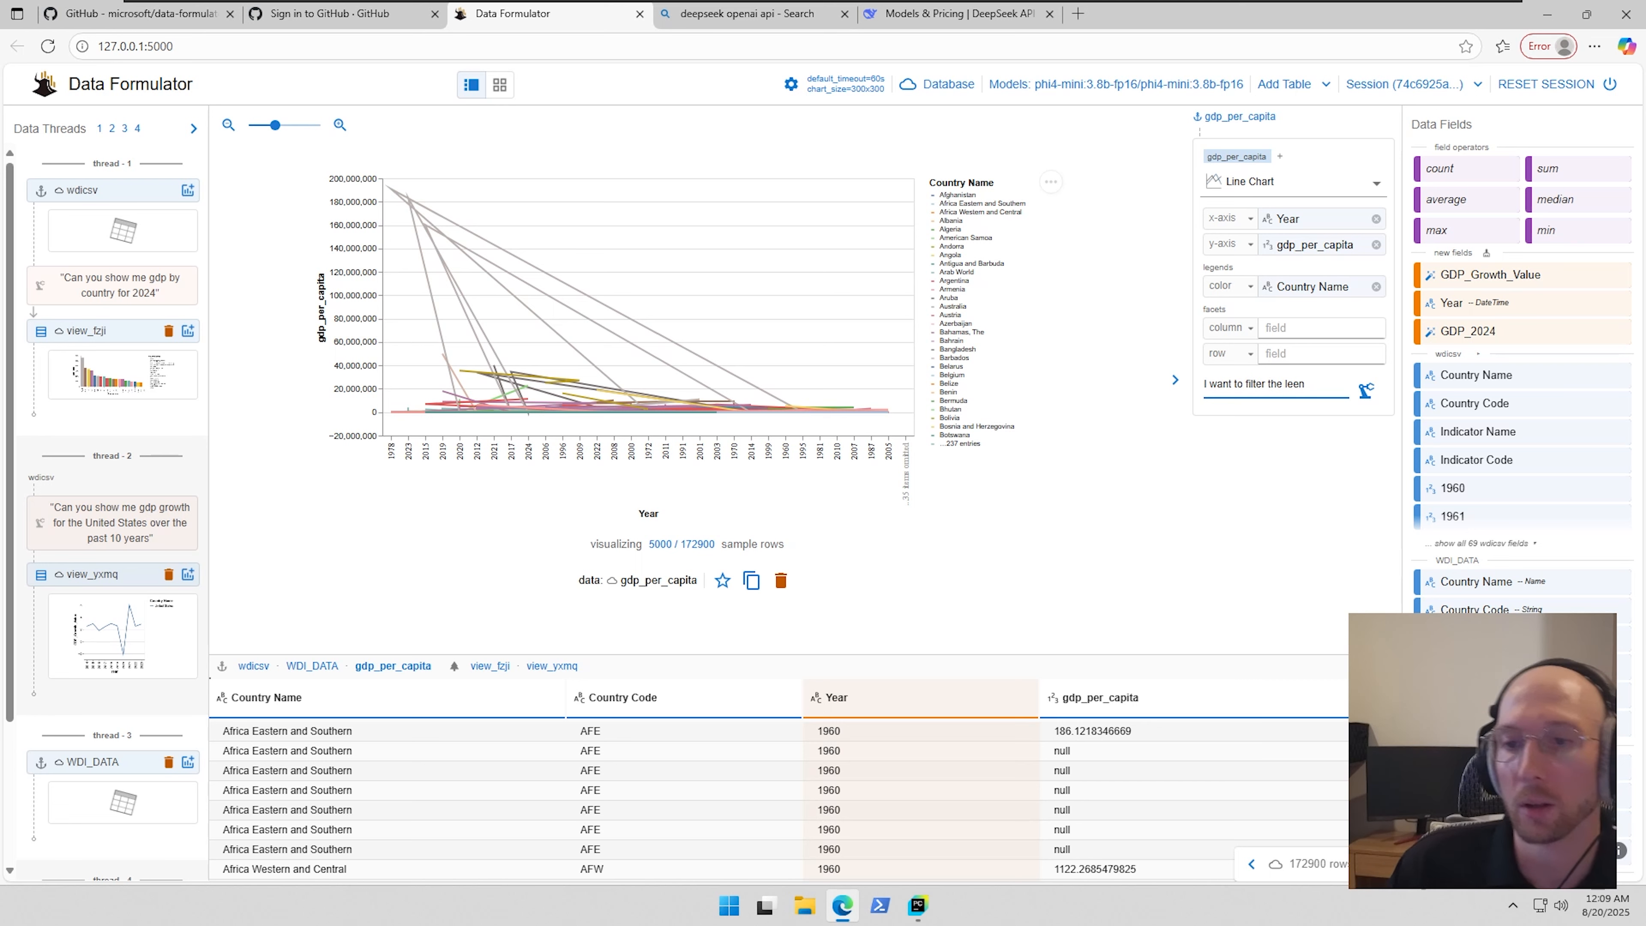
pyautogui.hotkey('ctrl', 'a')
pyautogui.press('BackSpace')
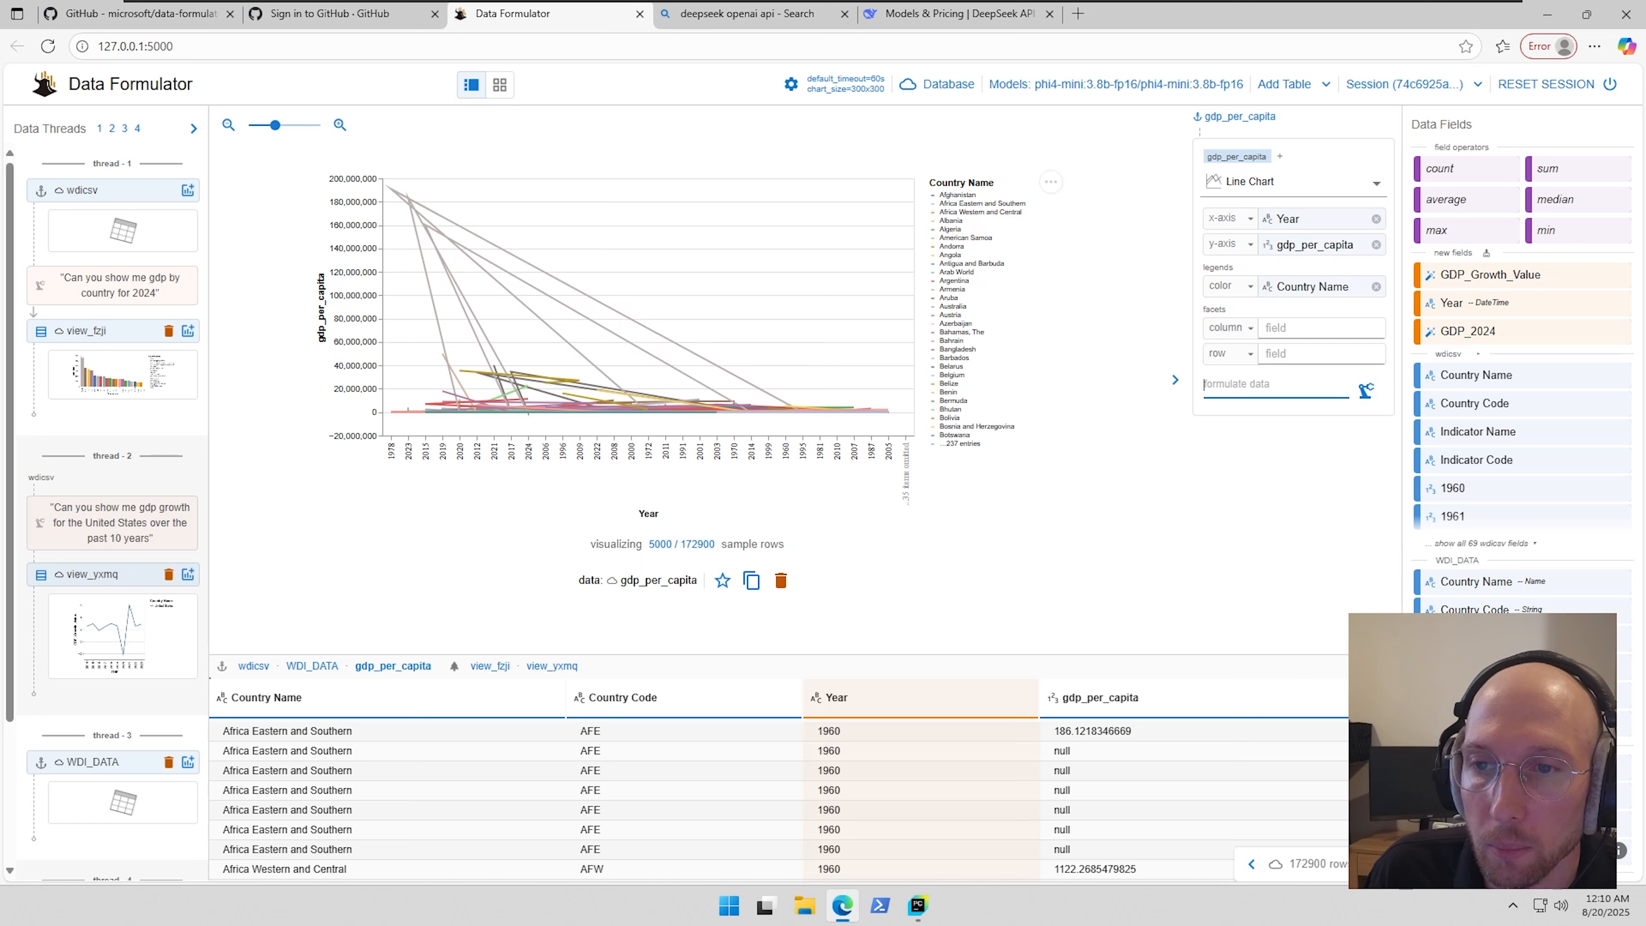
# - Try formulating the line chart's data with the shorter prompt "Show Canada and the US"
pyautogui.write('S')
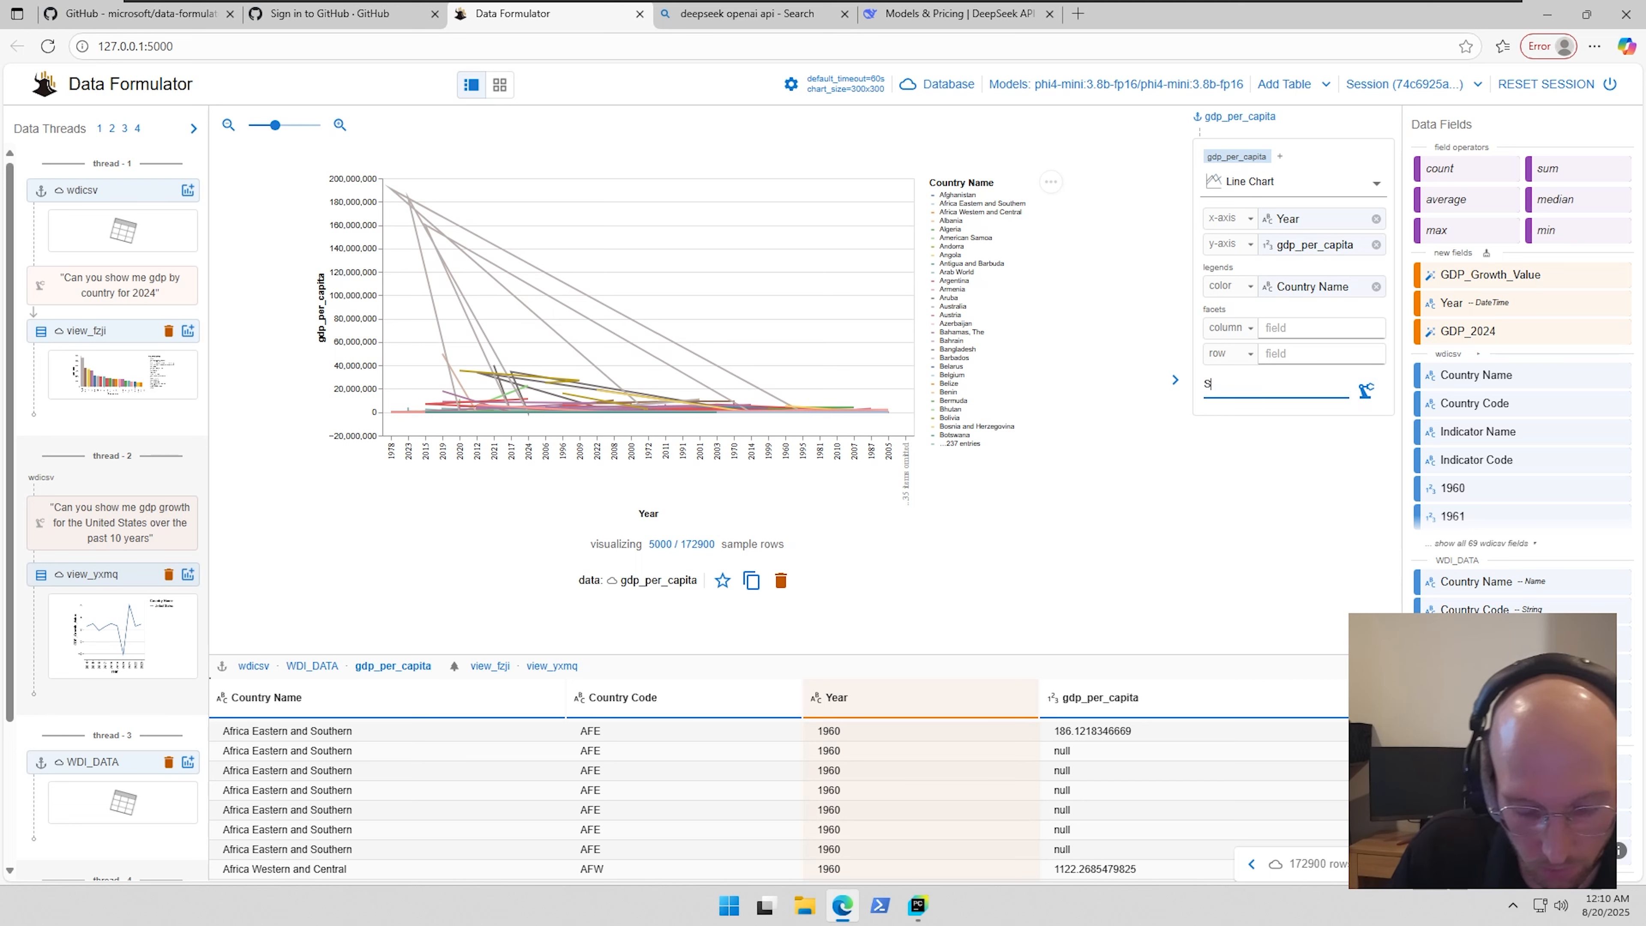
pyautogui.write('how Canada and the U')
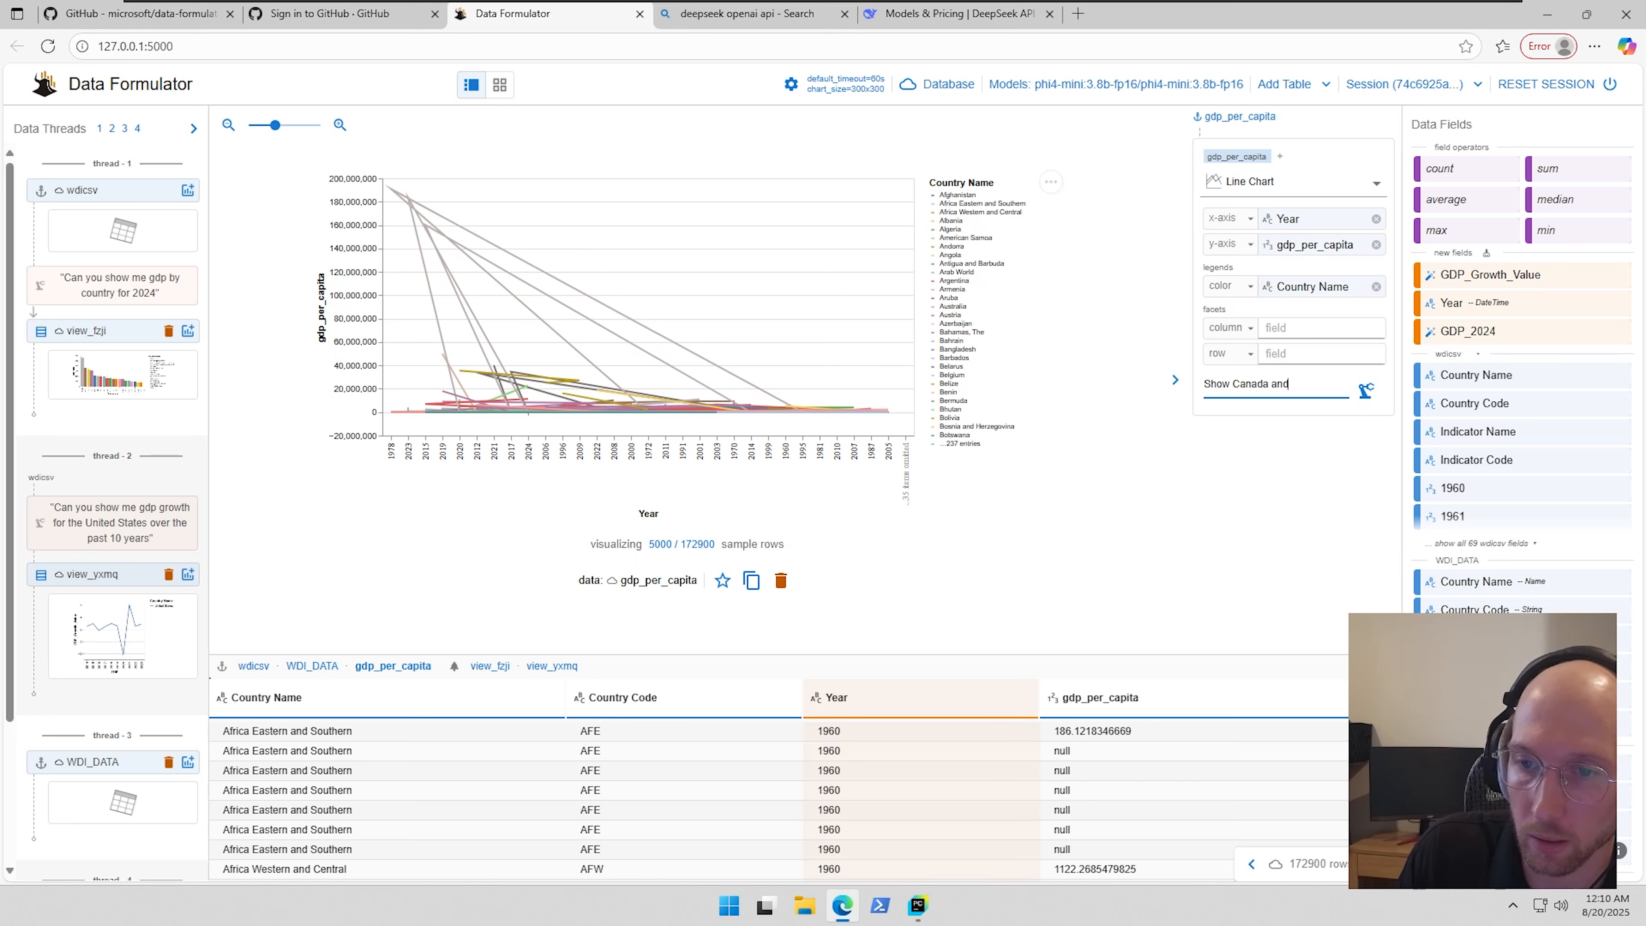
pyautogui.write('S')
pyautogui.click(1365, 389)
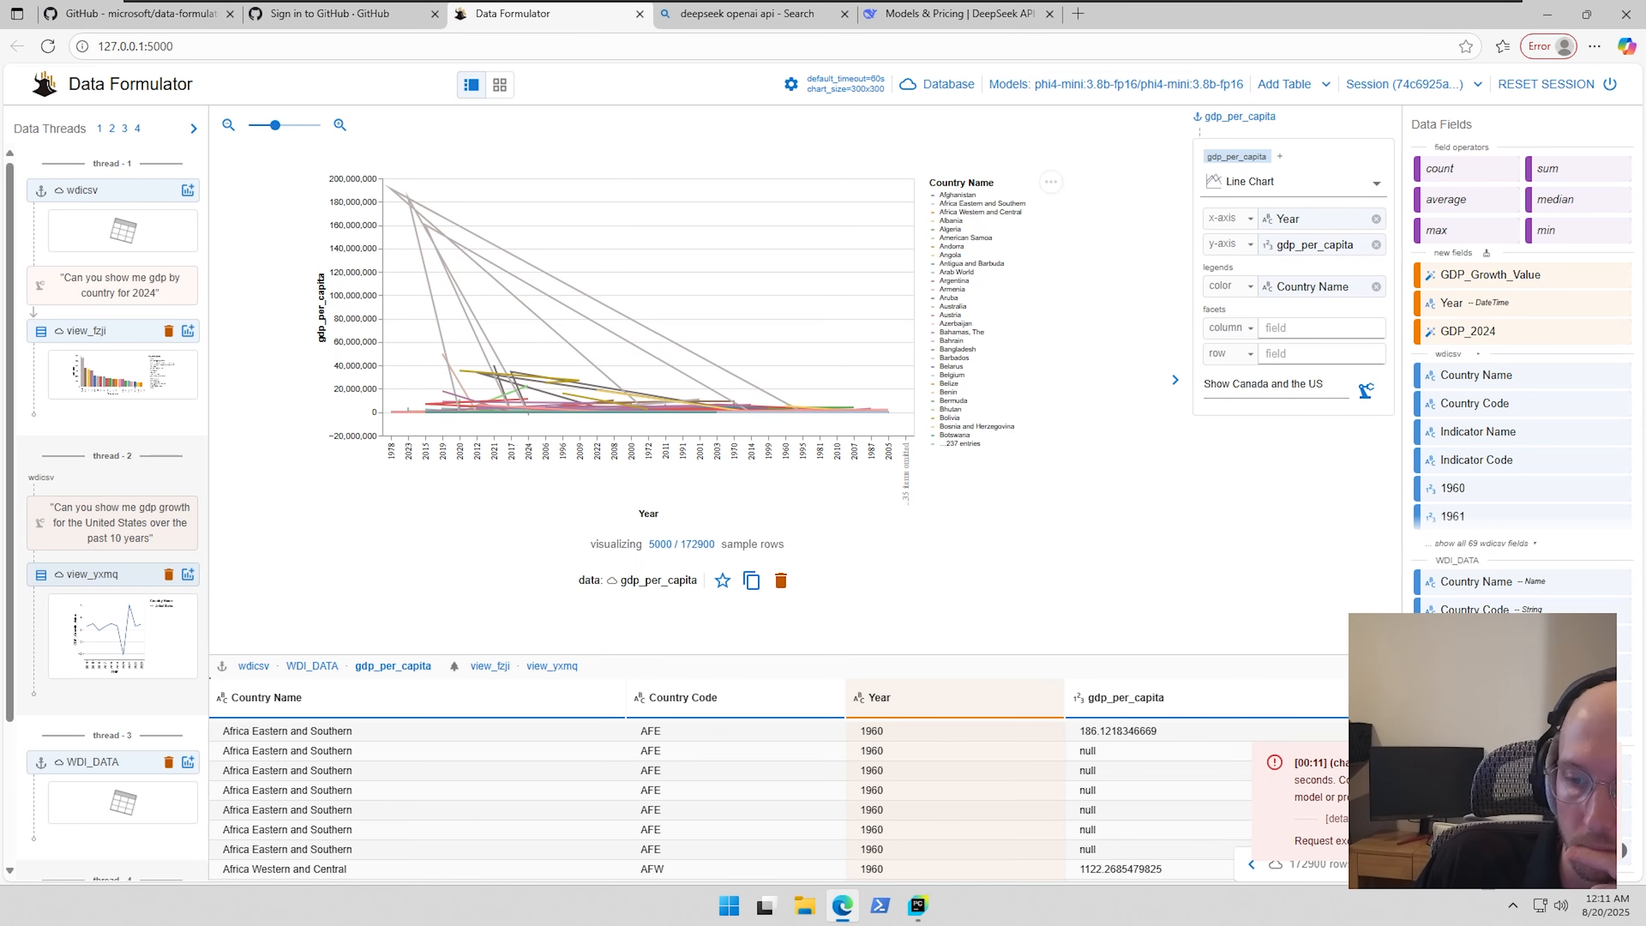
# - Assign openai/deepseek-reasoner to generation and hint tasks, and run the "Show Canada and the US" prompt again
pyautogui.click(1050, 84)
pyautogui.click(561, 357)
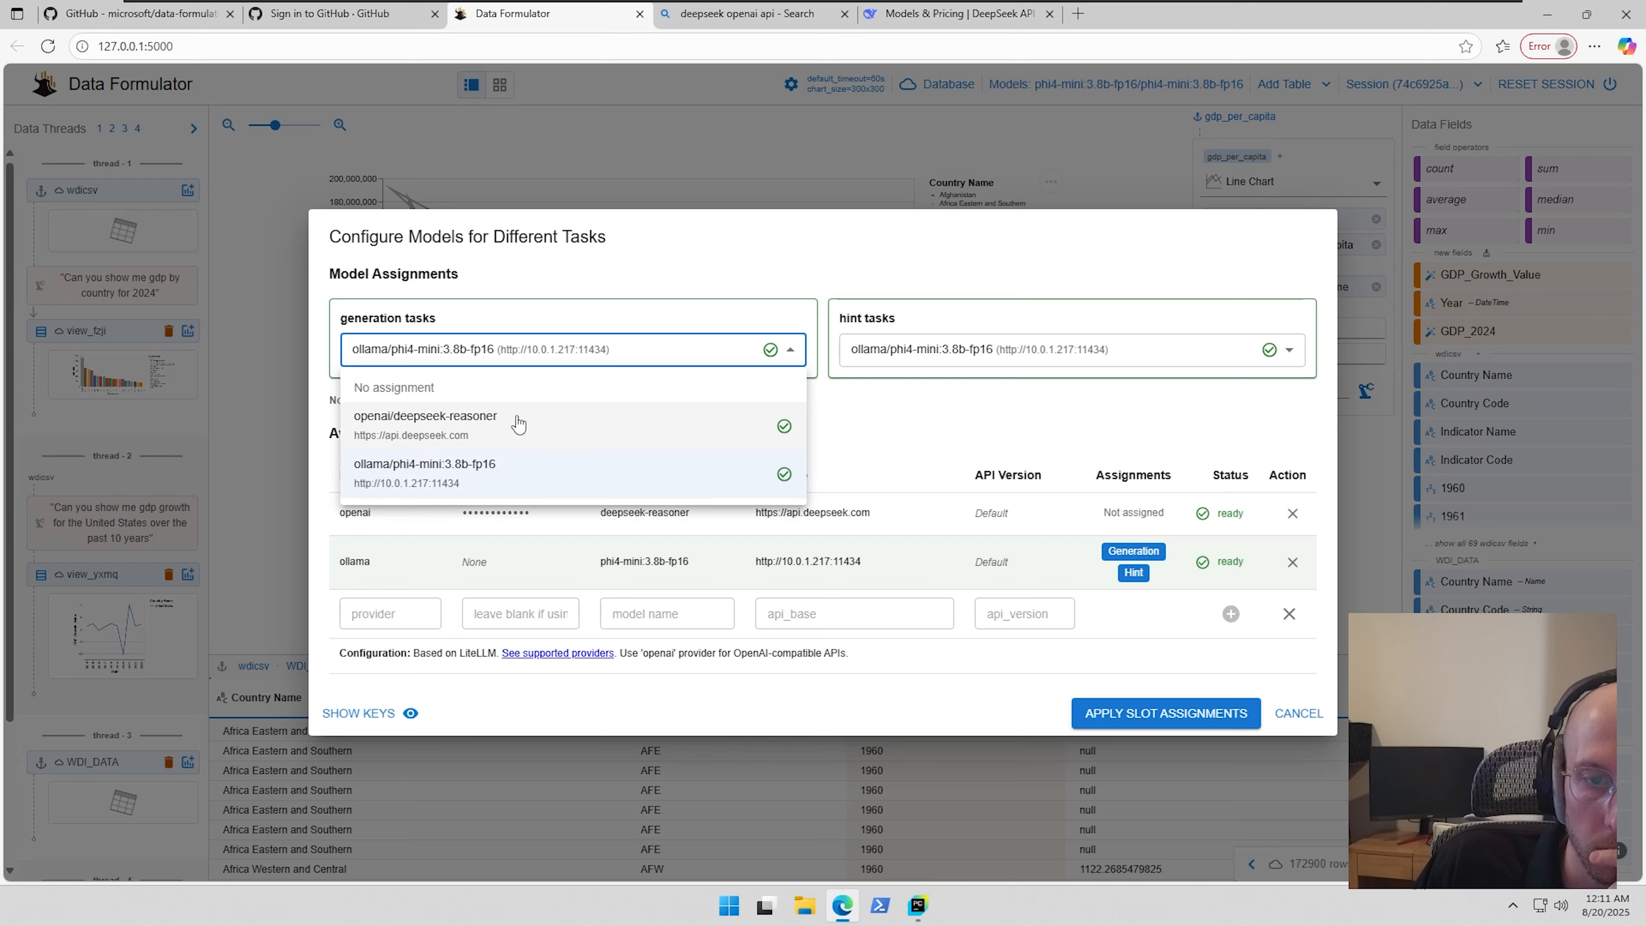
pyautogui.click(452, 434)
pyautogui.click(974, 356)
pyautogui.click(931, 441)
pyautogui.click(1124, 708)
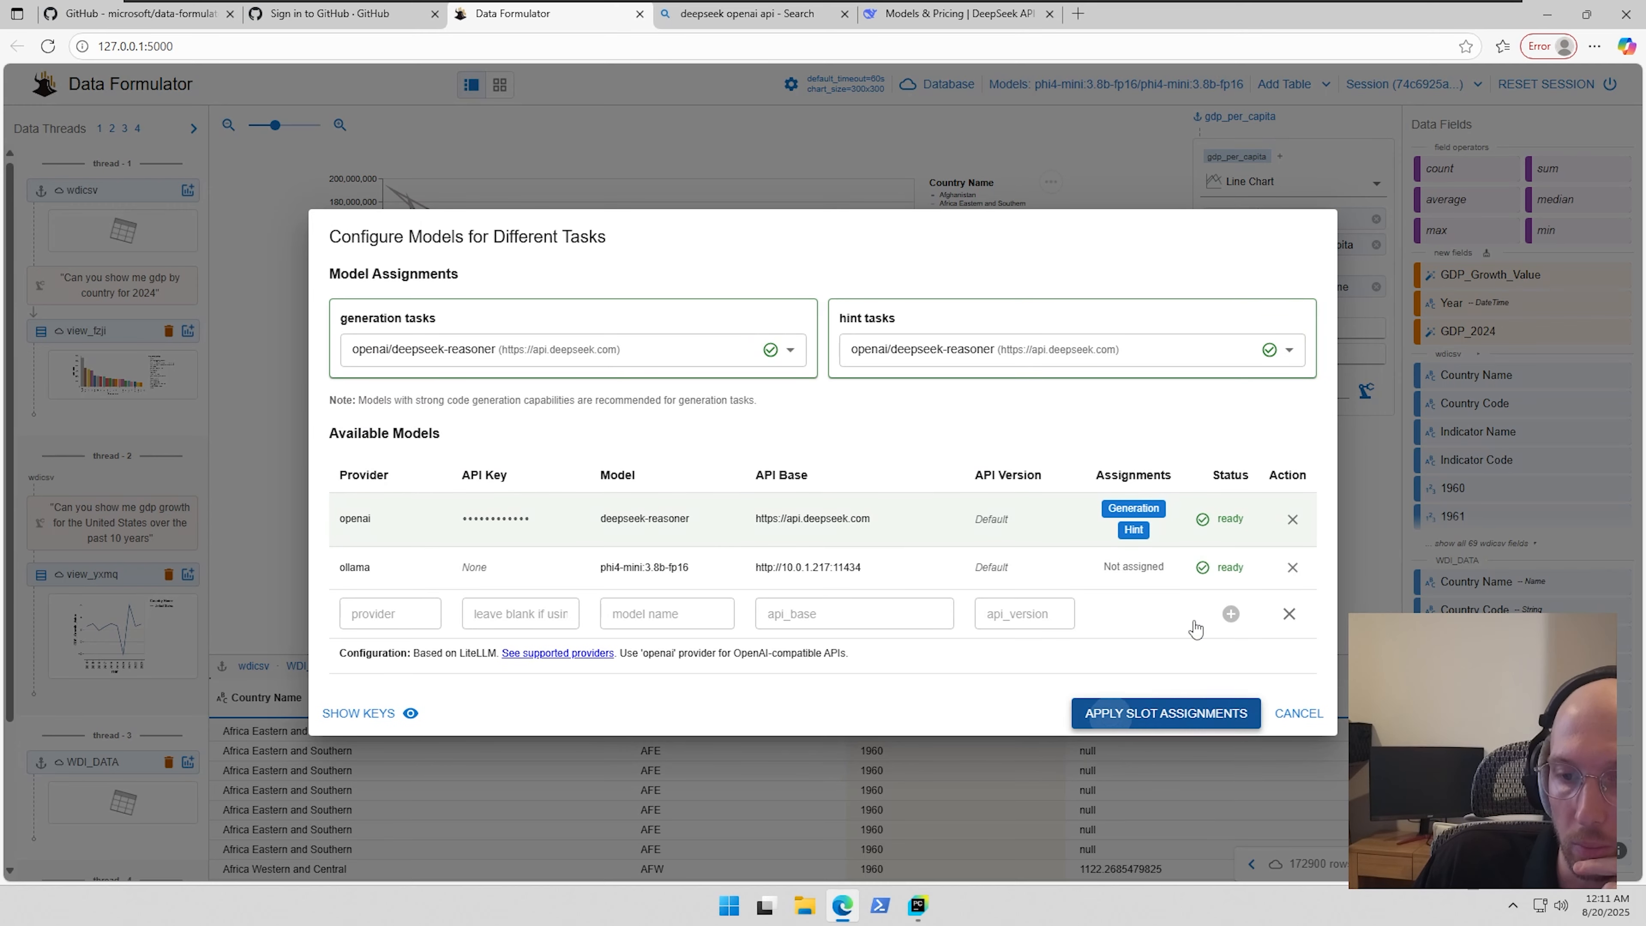
pyautogui.click(1370, 399)
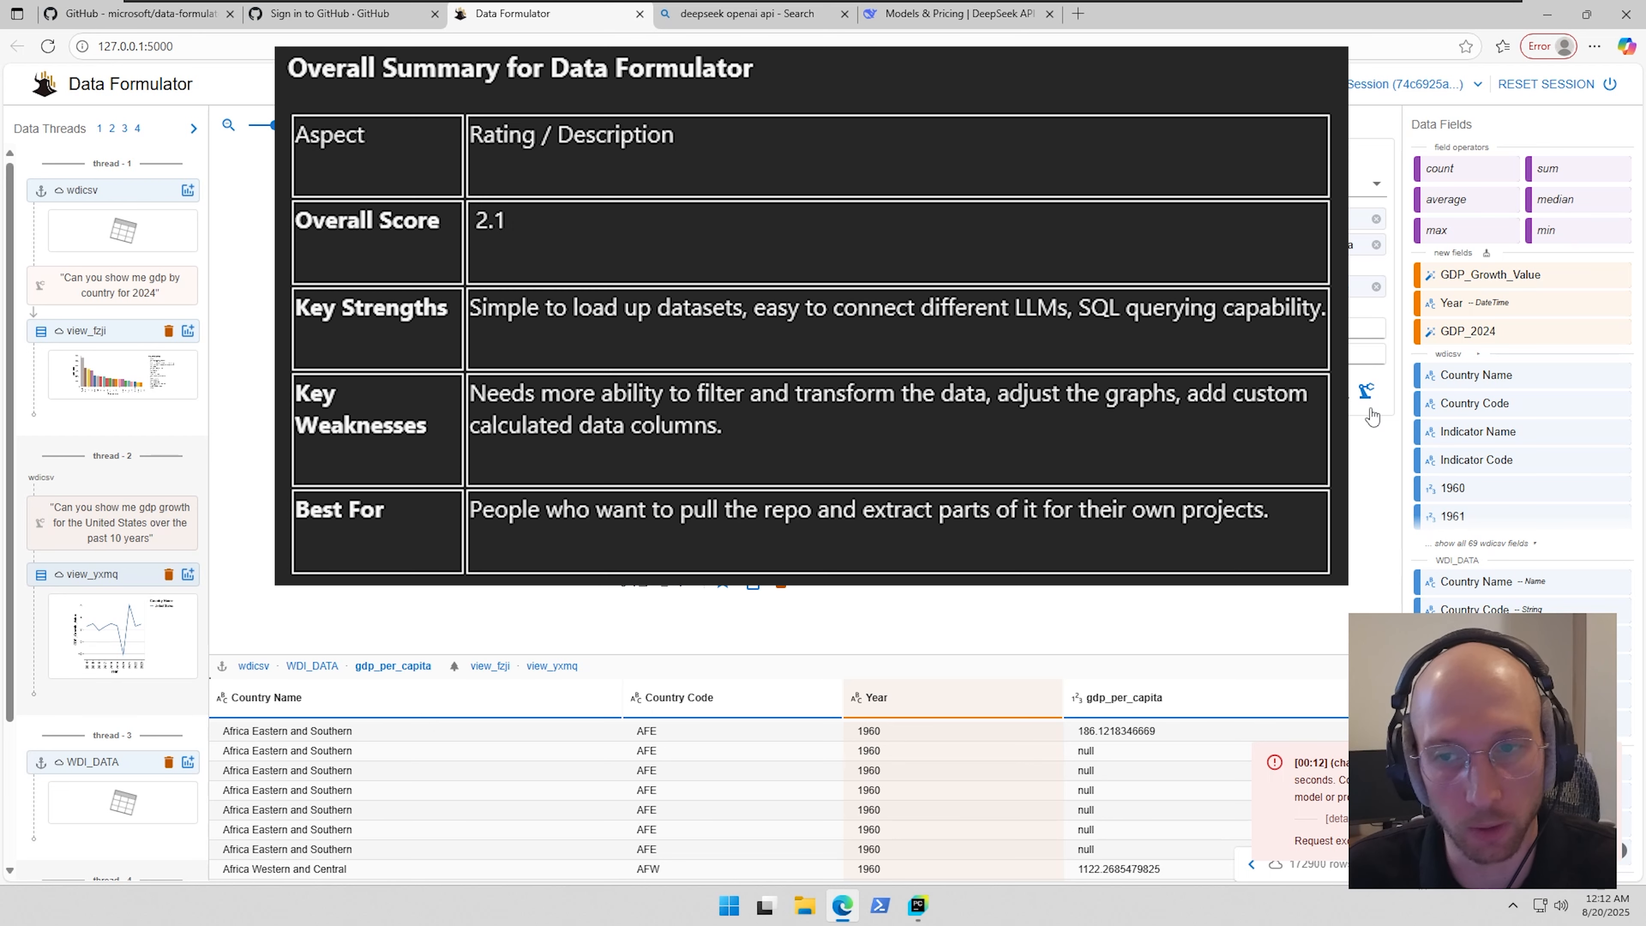
# - Switch to the Notion page and go over its numbered list of data tools, from Apache Superset to Vizro
pyautogui.scroll(-17, 589, 721)
pyautogui.scroll(20, 451, 724)
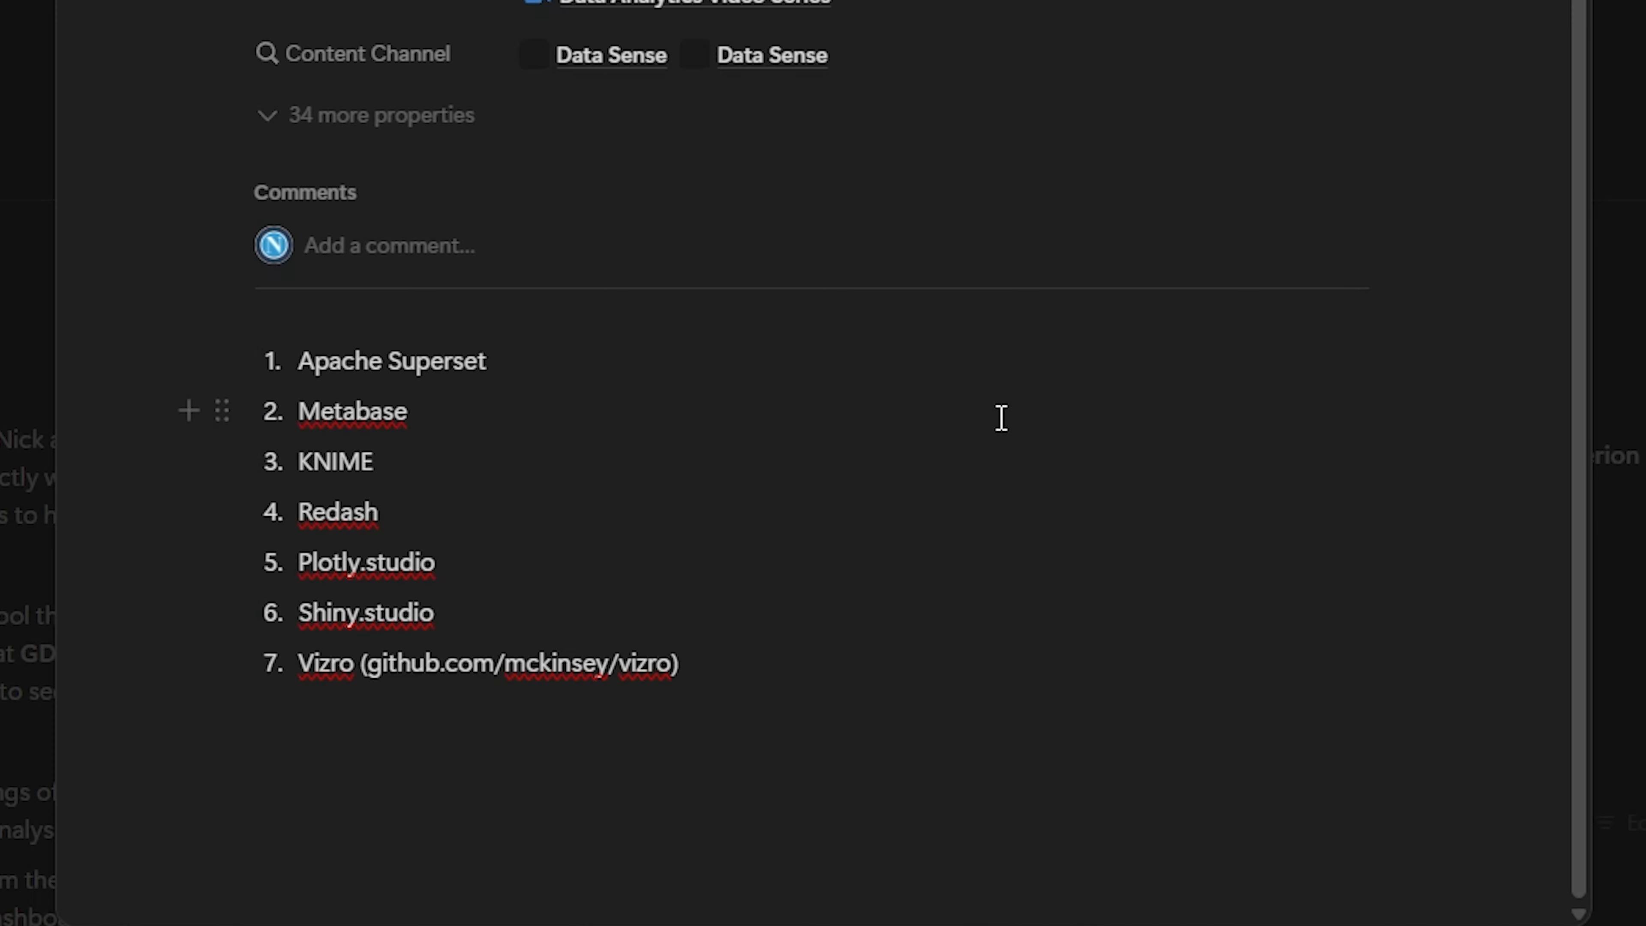
pyautogui.moveTo(878, 684); pyautogui.dragTo(305, 411)
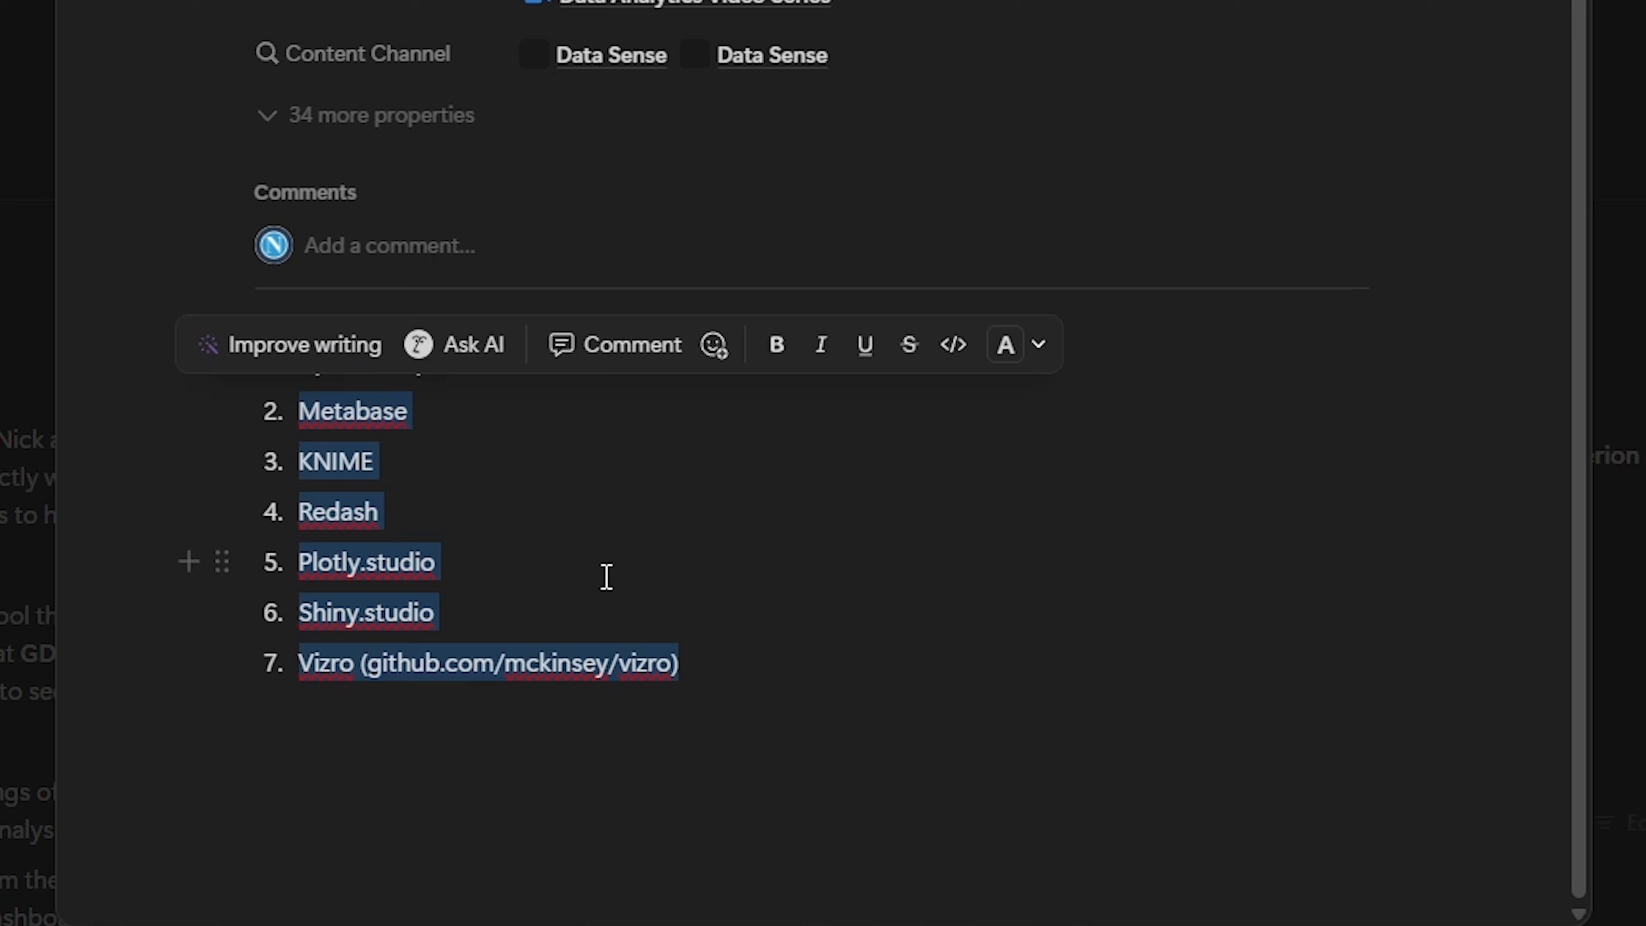
pyautogui.click(875, 704)
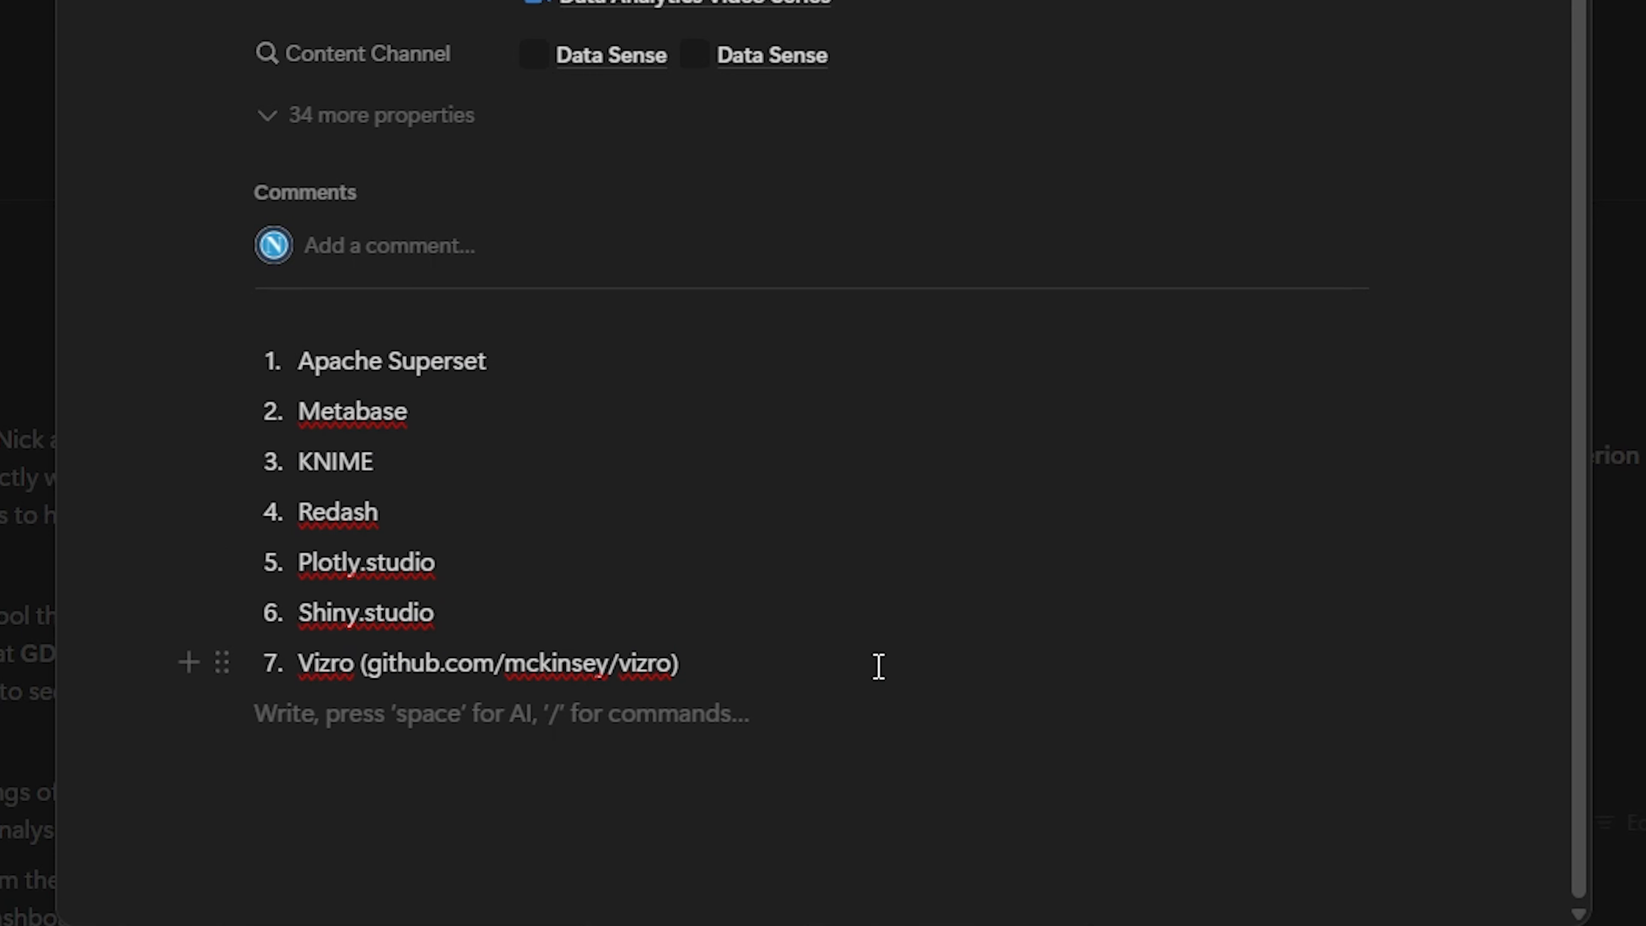
pyautogui.moveTo(506, 361); pyautogui.dragTo(289, 369)
pyautogui.click(414, 411)
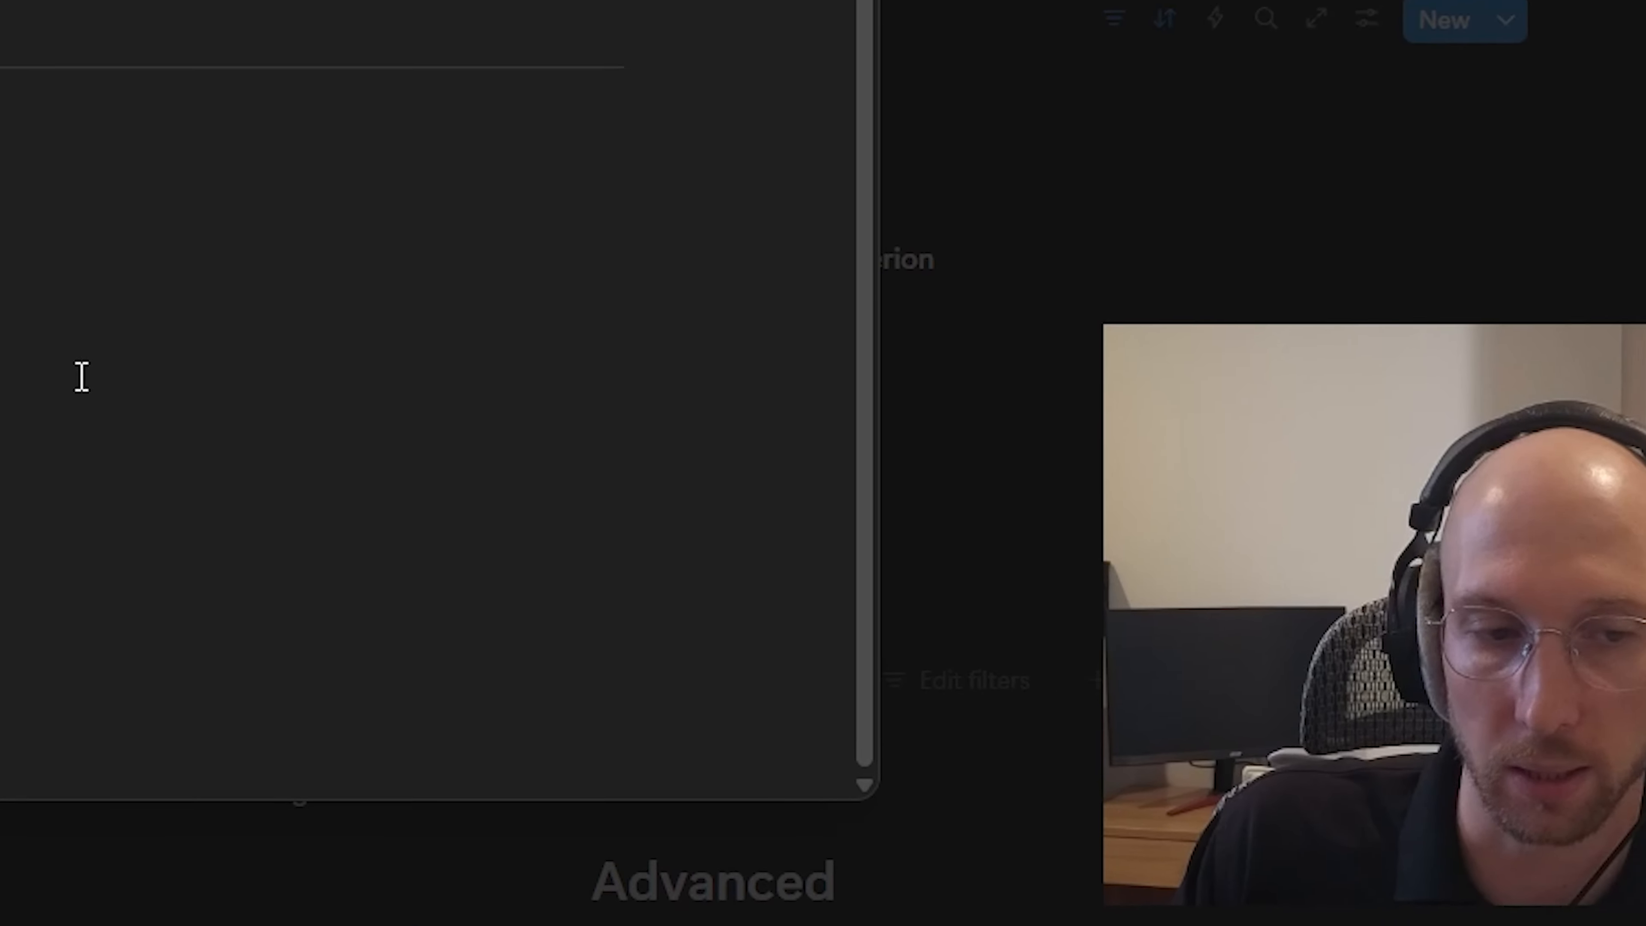
pyautogui.hotkey('alt', 'Tab')
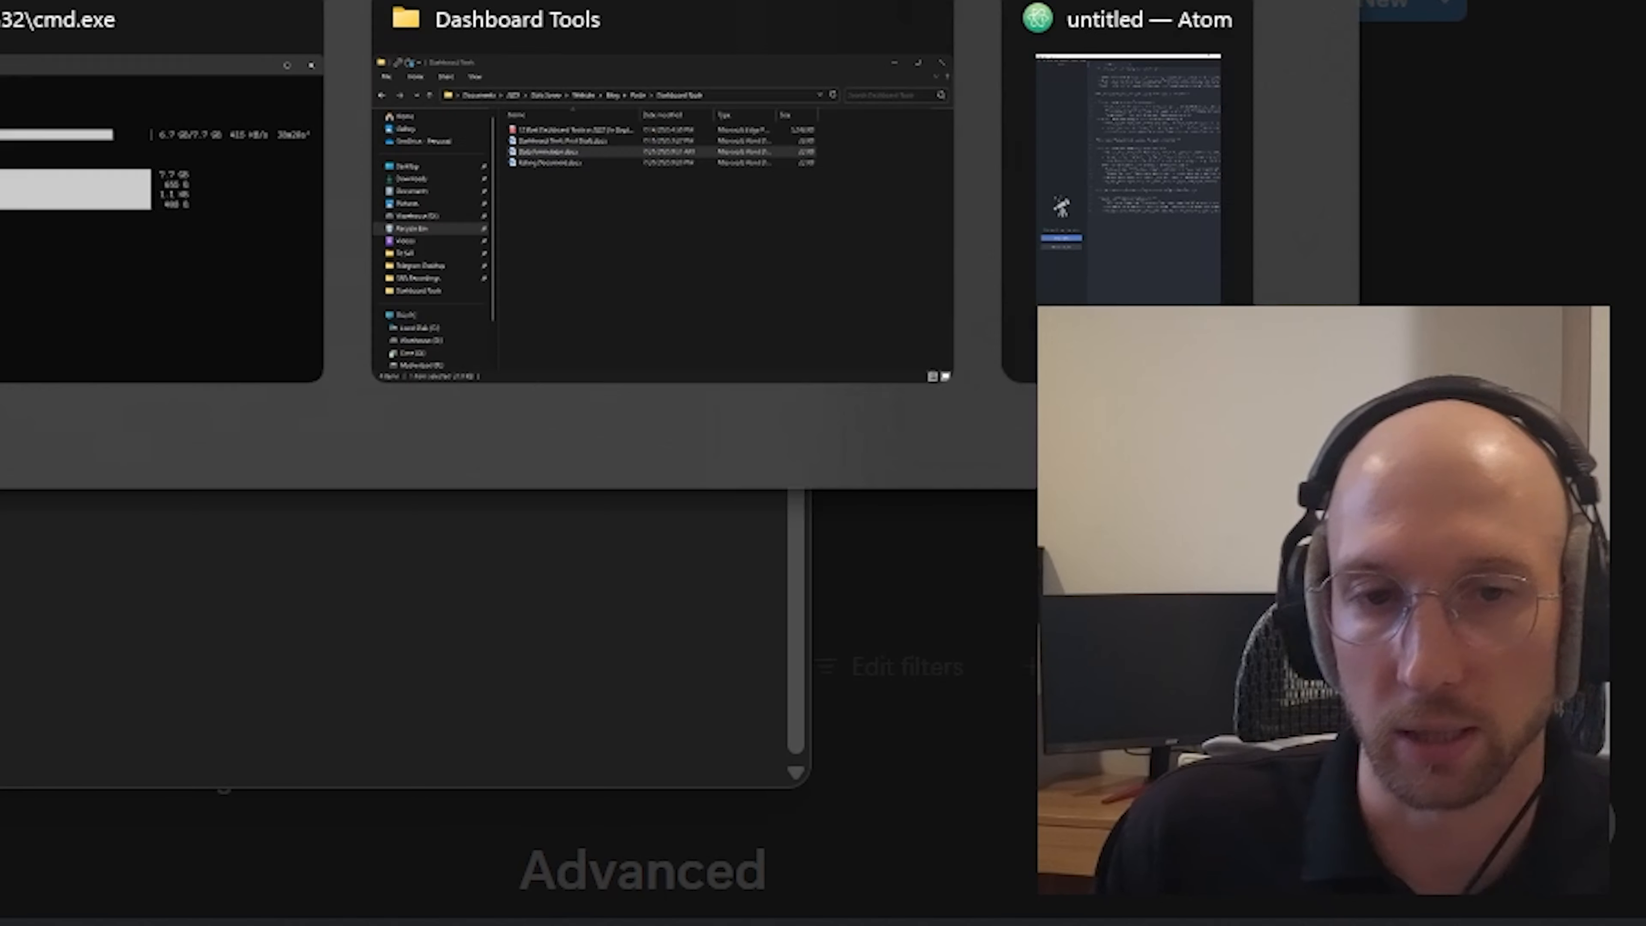